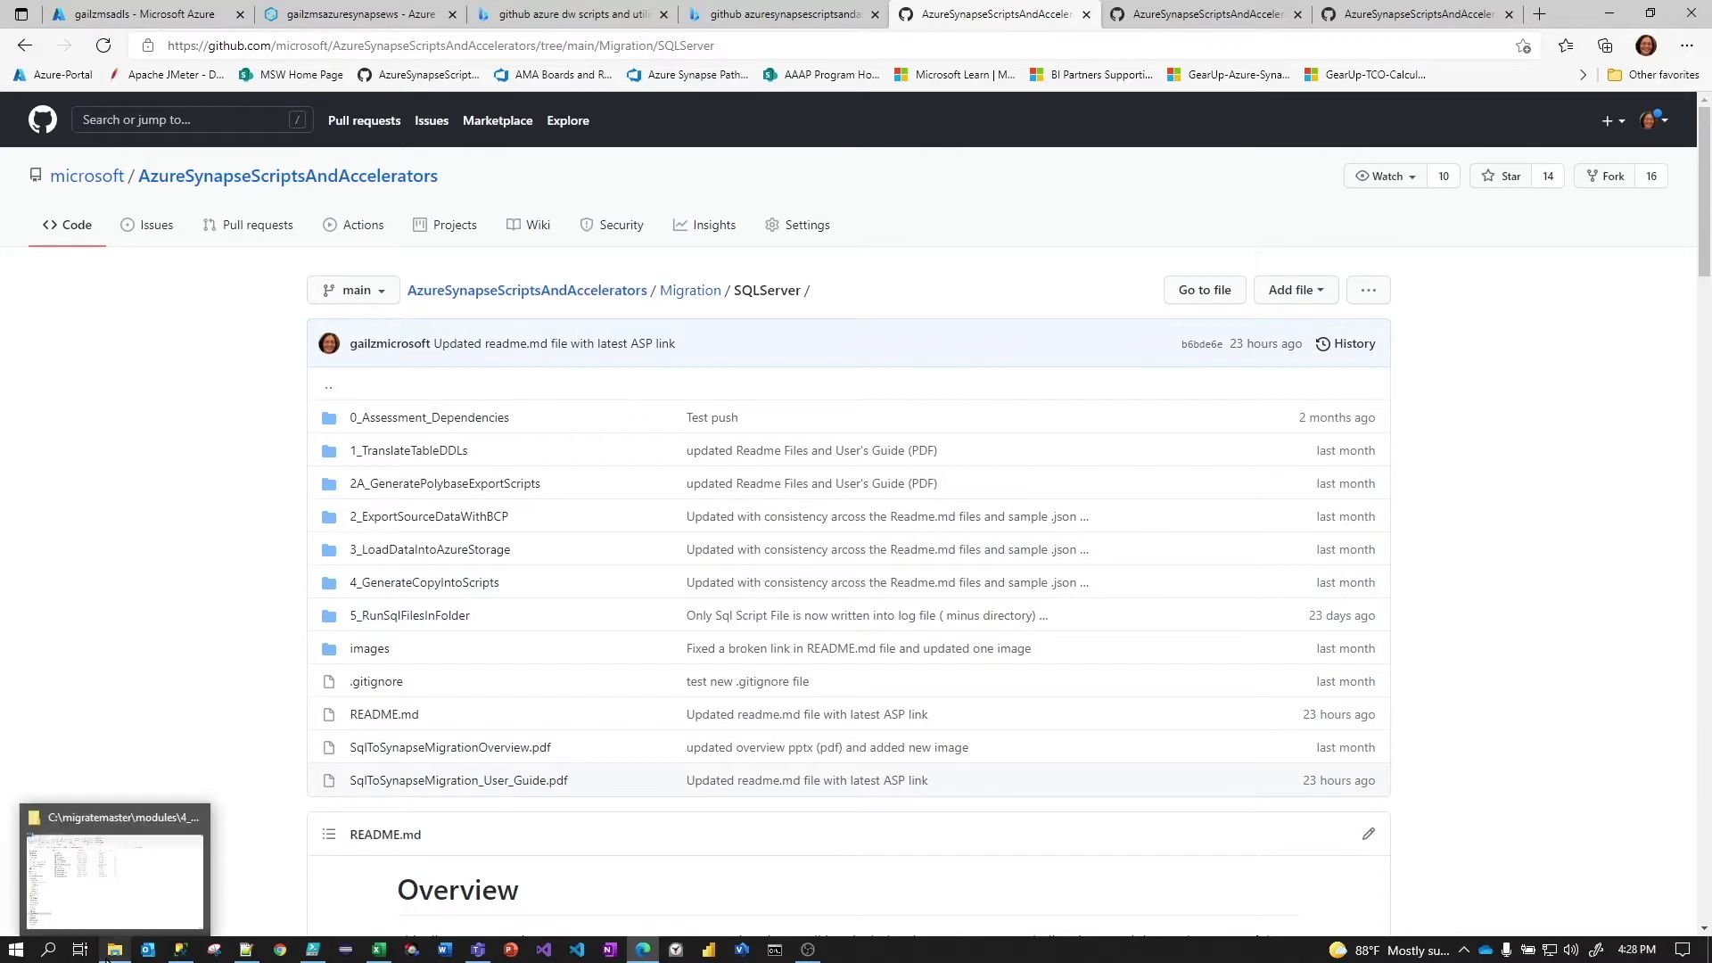
# Switch to File Explorer, go up to C:\migratemaster\modules, and open its 4_GenerateCopyIntoScripts folder
pyautogui.click(122, 921)
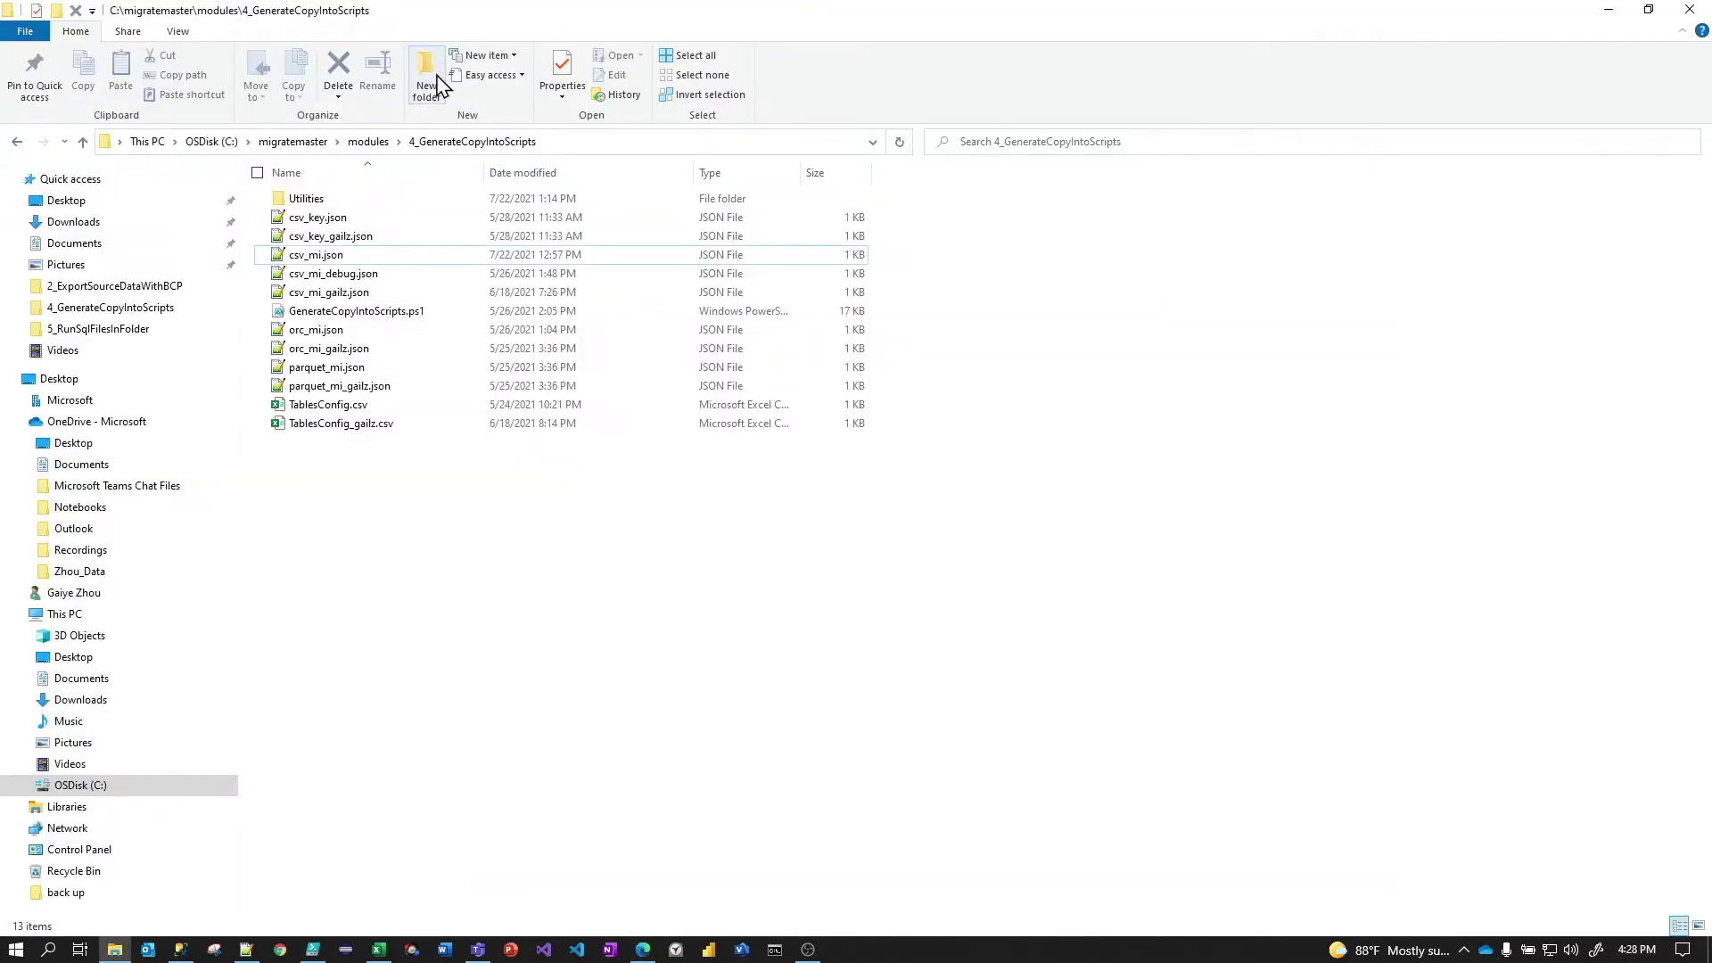
pyautogui.click(369, 142)
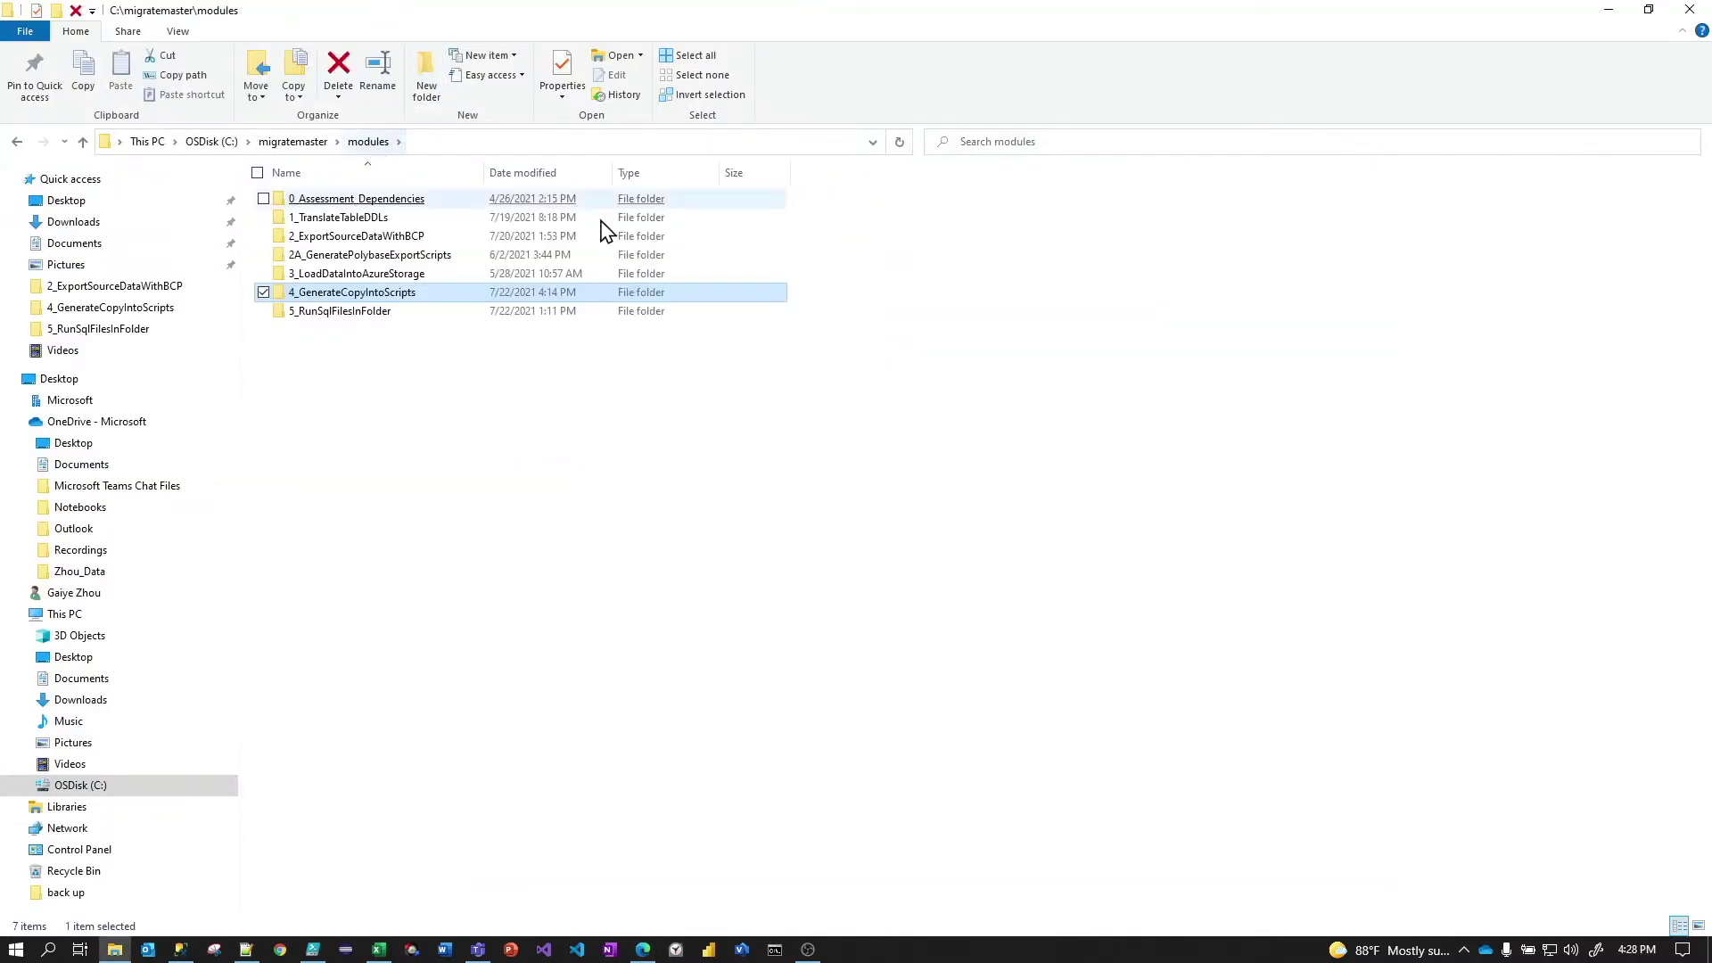
pyautogui.click(573, 459)
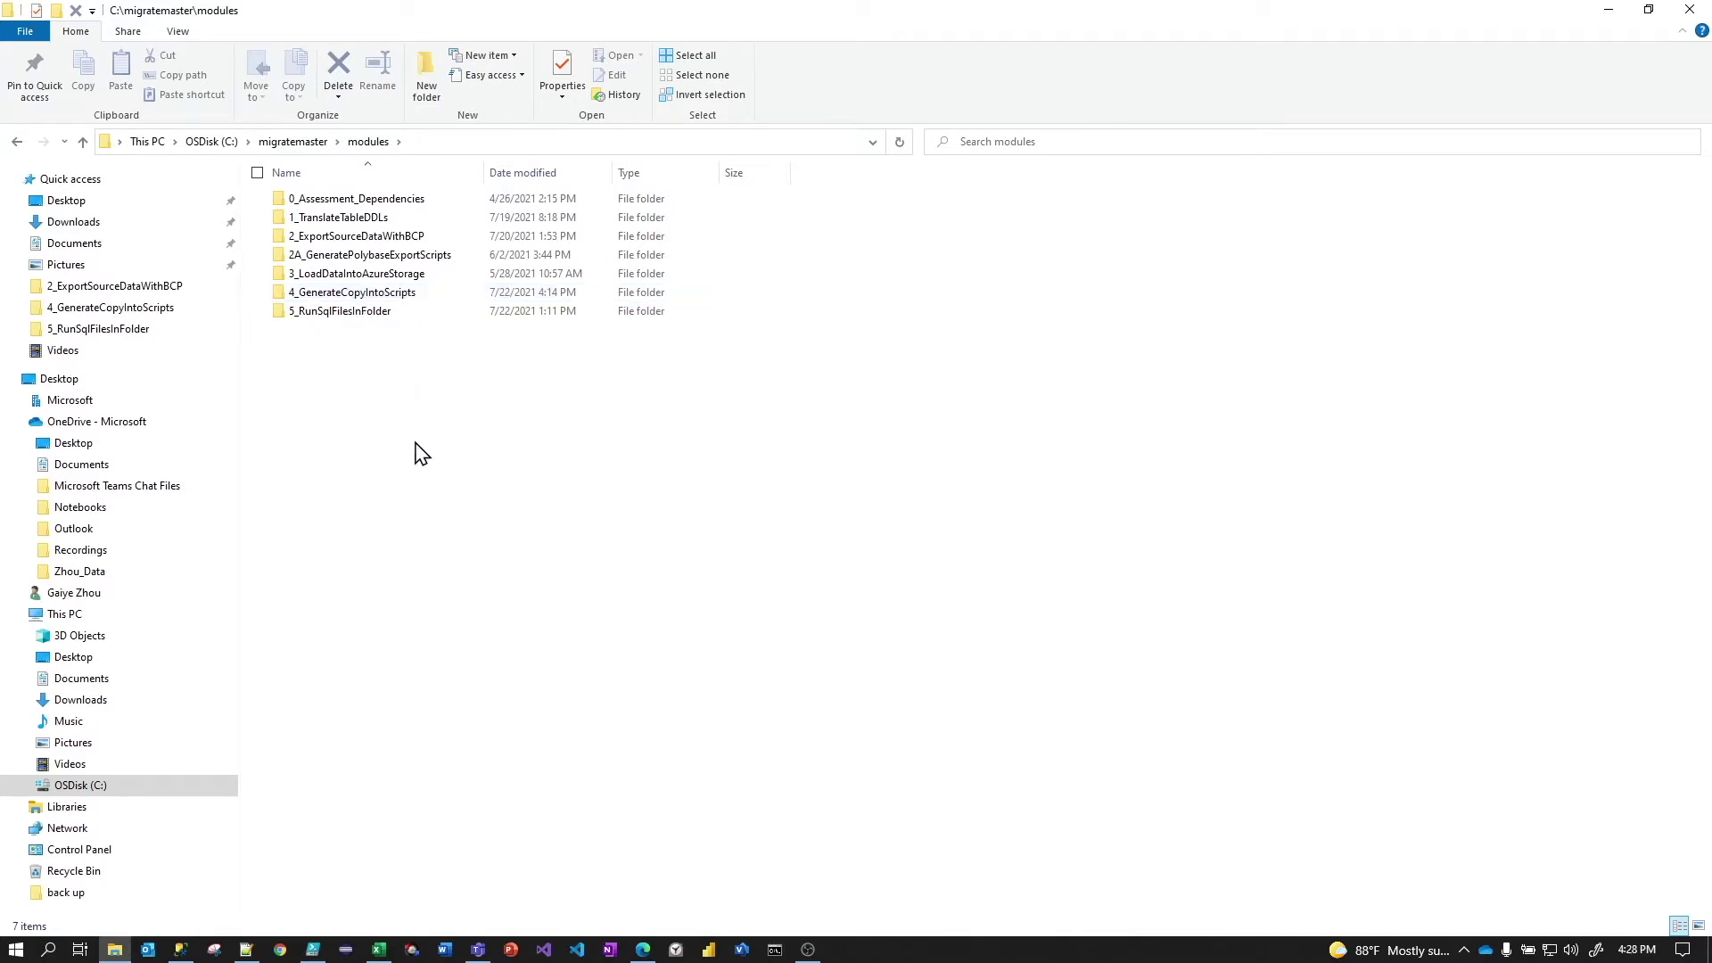
pyautogui.click(356, 295)
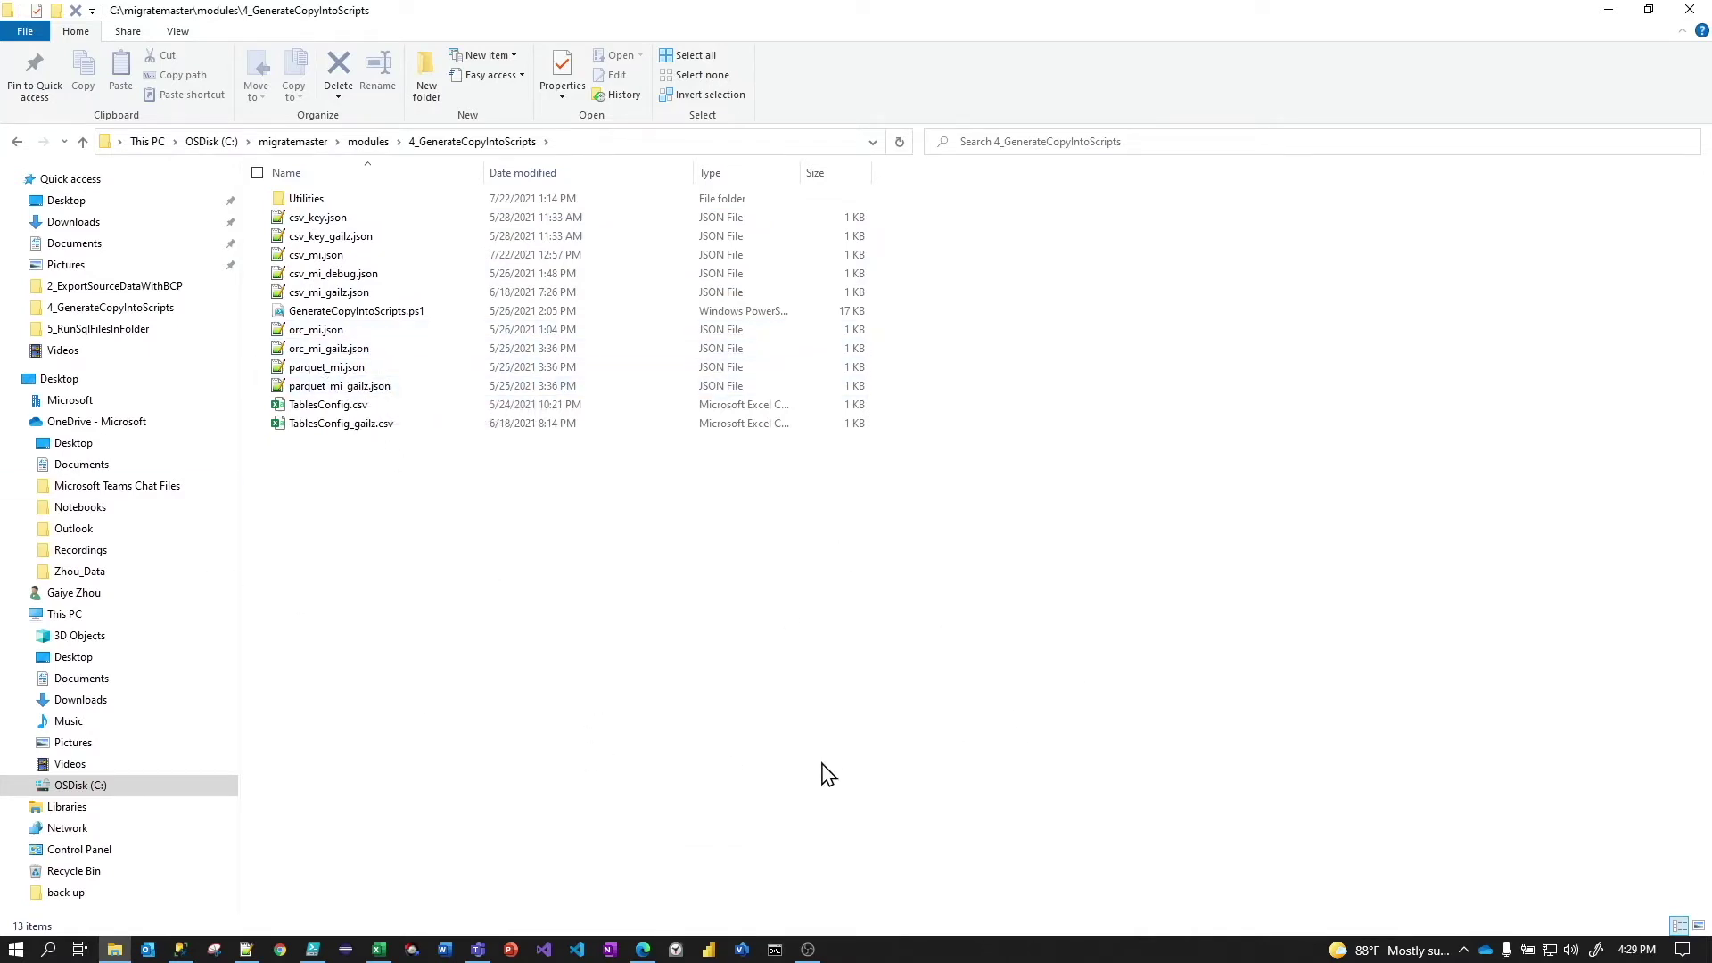
# Open csv_mi.json for editing in Notepad++
pyautogui.rightClick(332, 262)
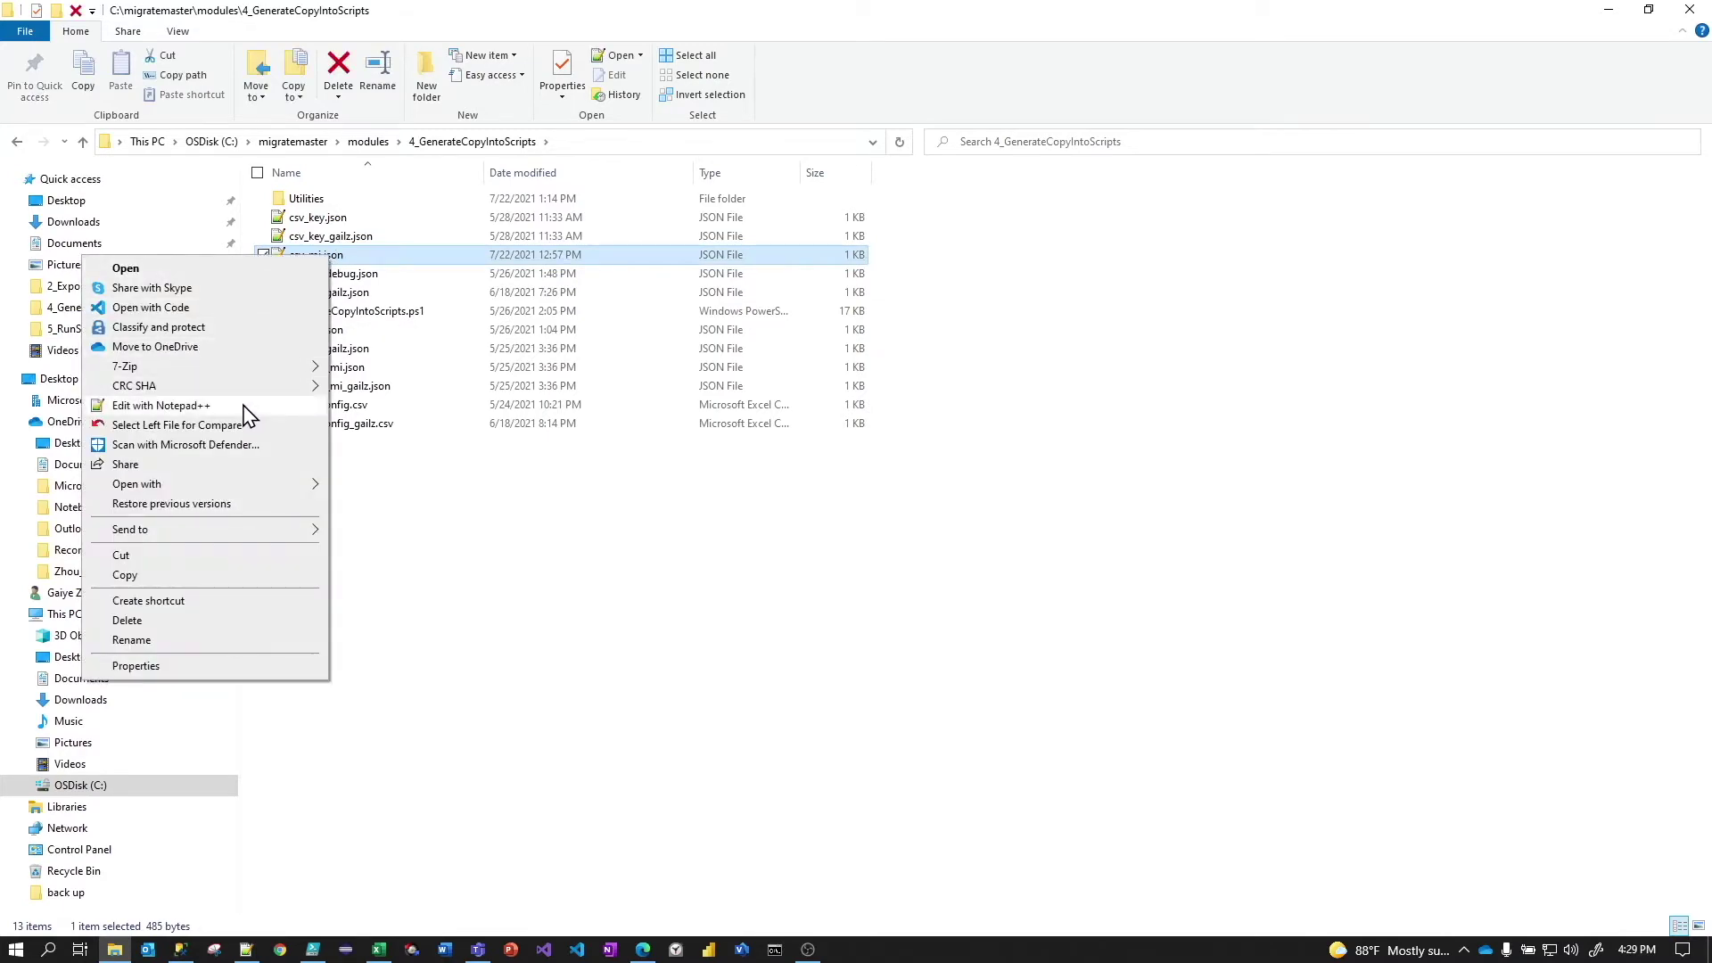
pyautogui.click(160, 406)
pyautogui.click(724, 341)
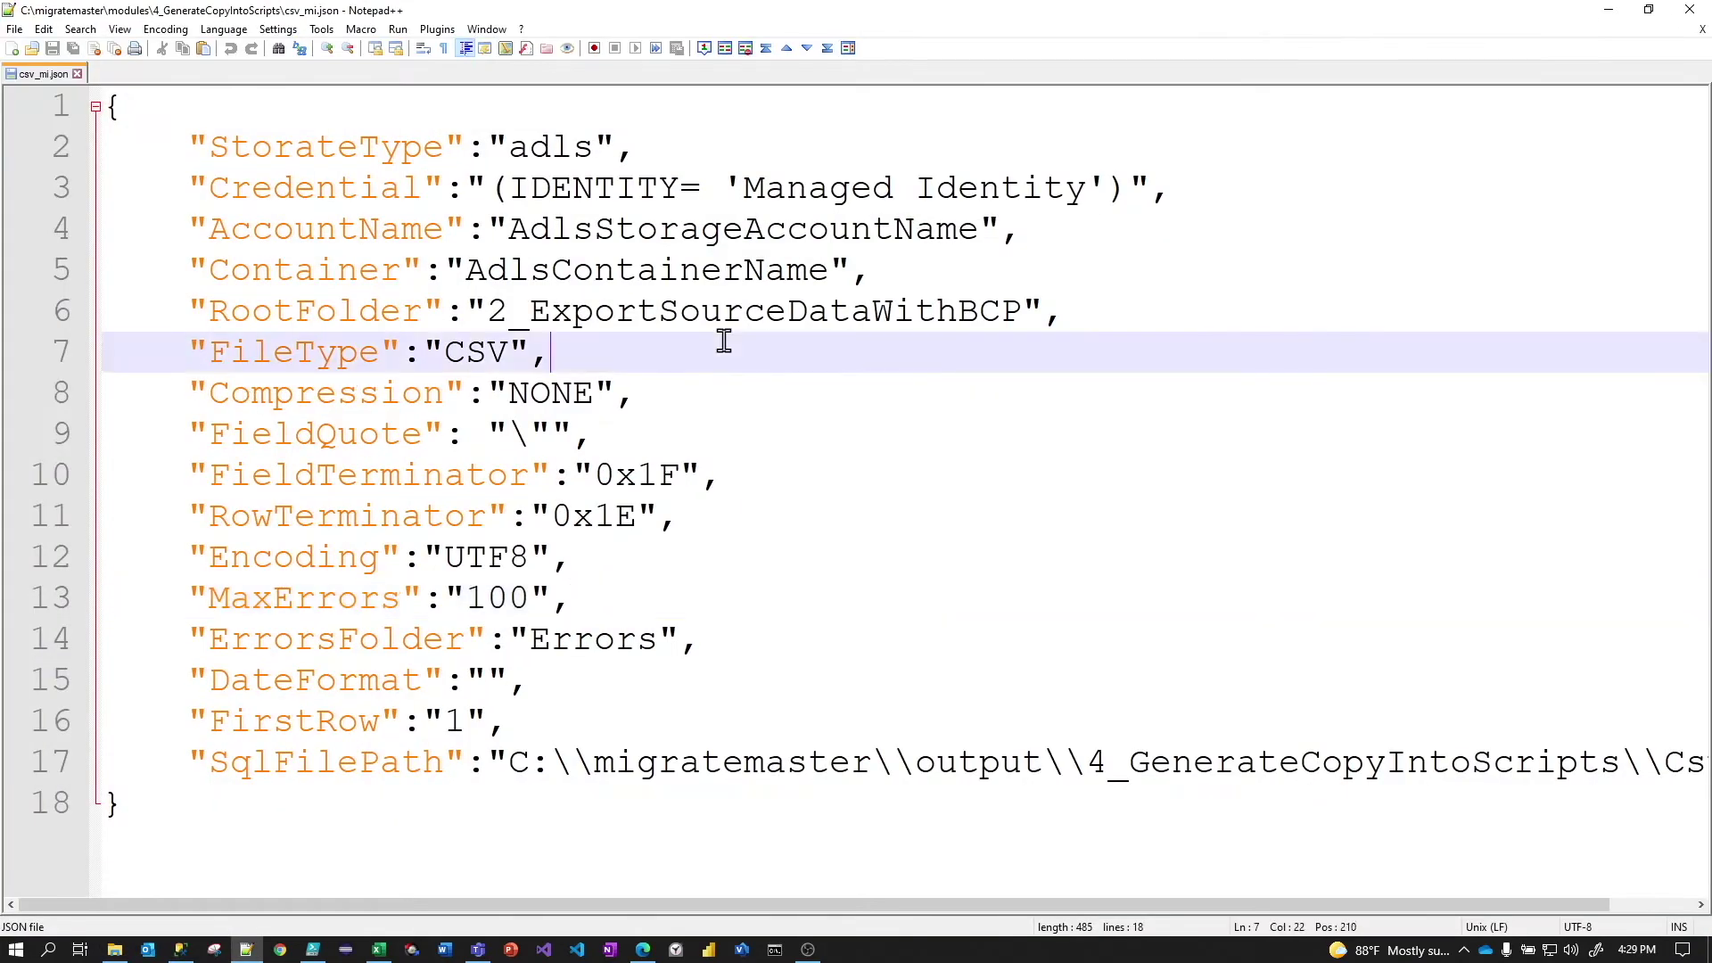
# Replace the StorateType value with blob, and restore it to adls
pyautogui.doubleClick(553, 145)
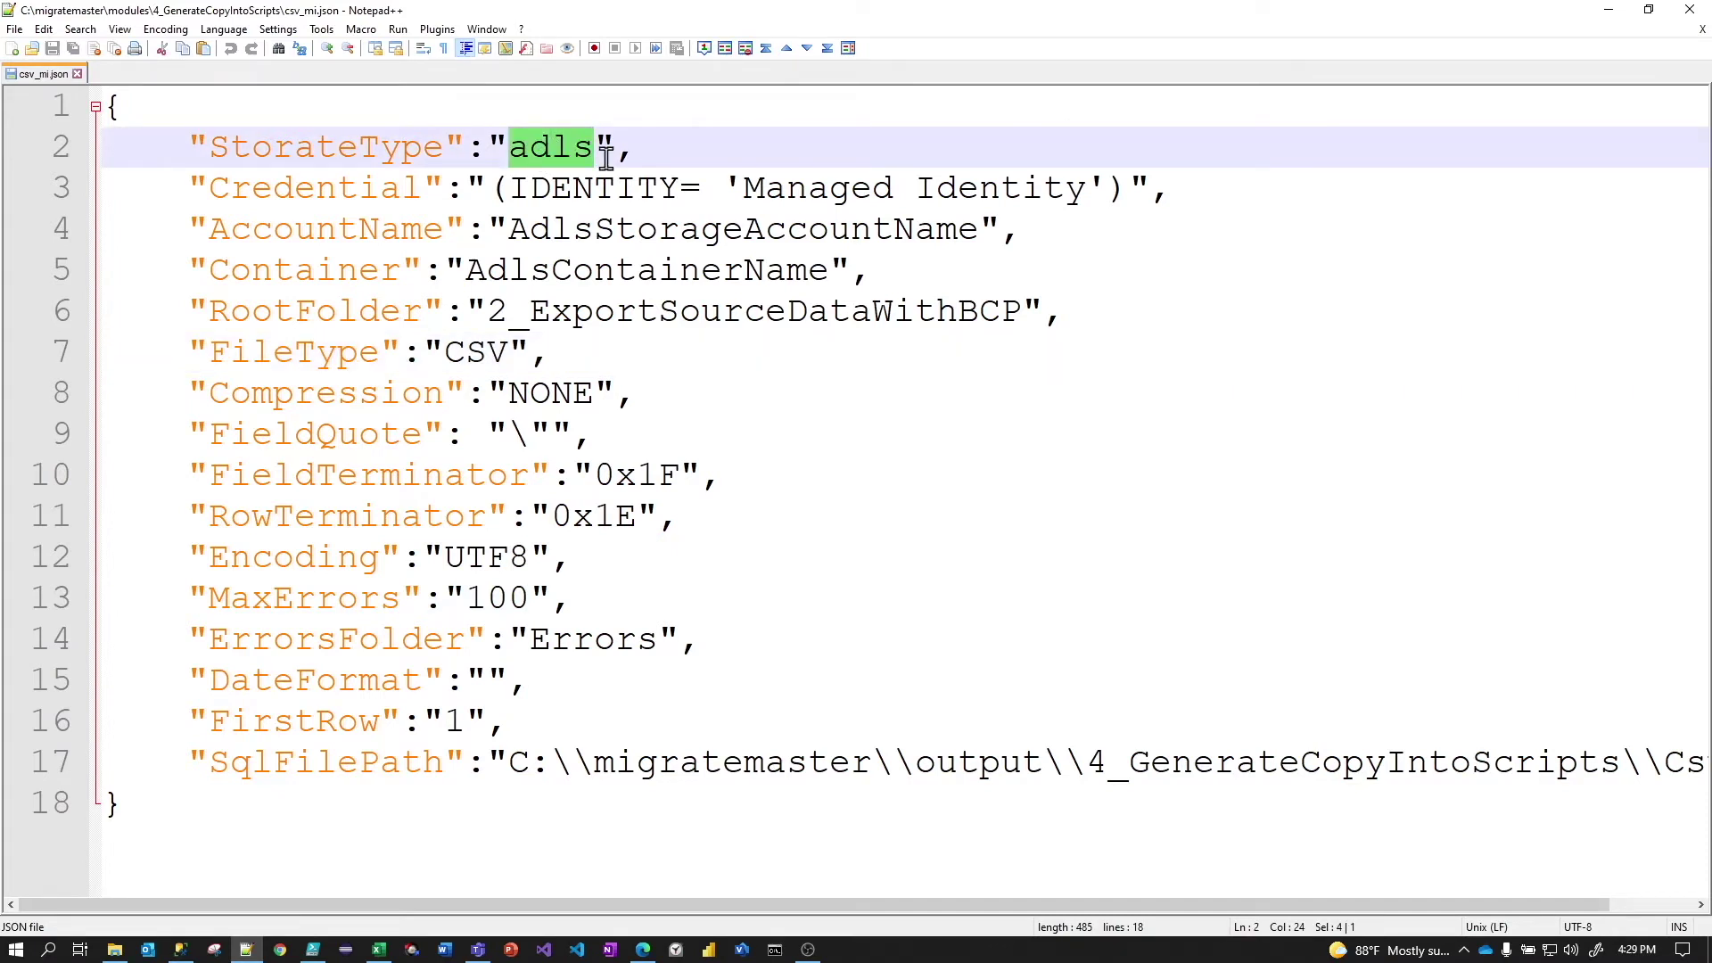
pyautogui.click(606, 157)
pyautogui.doubleClick(553, 147)
pyautogui.write('blob')
pyautogui.press('BackSpace')
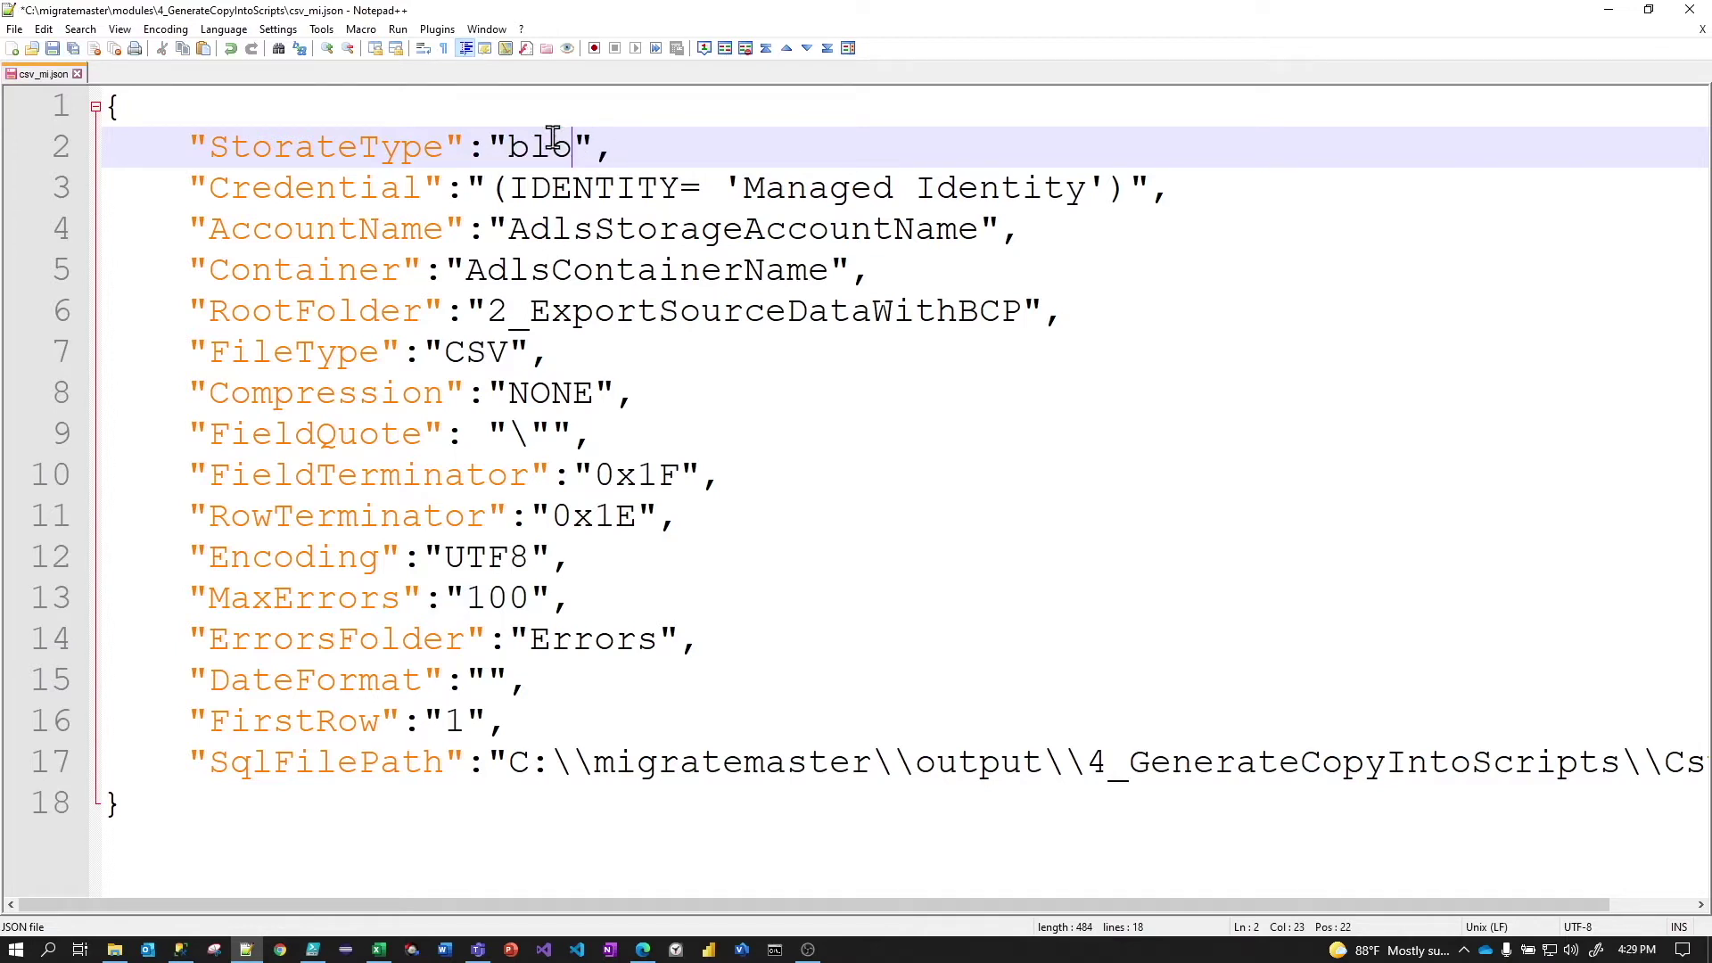
pyautogui.write('b')
pyautogui.doubleClick(559, 151)
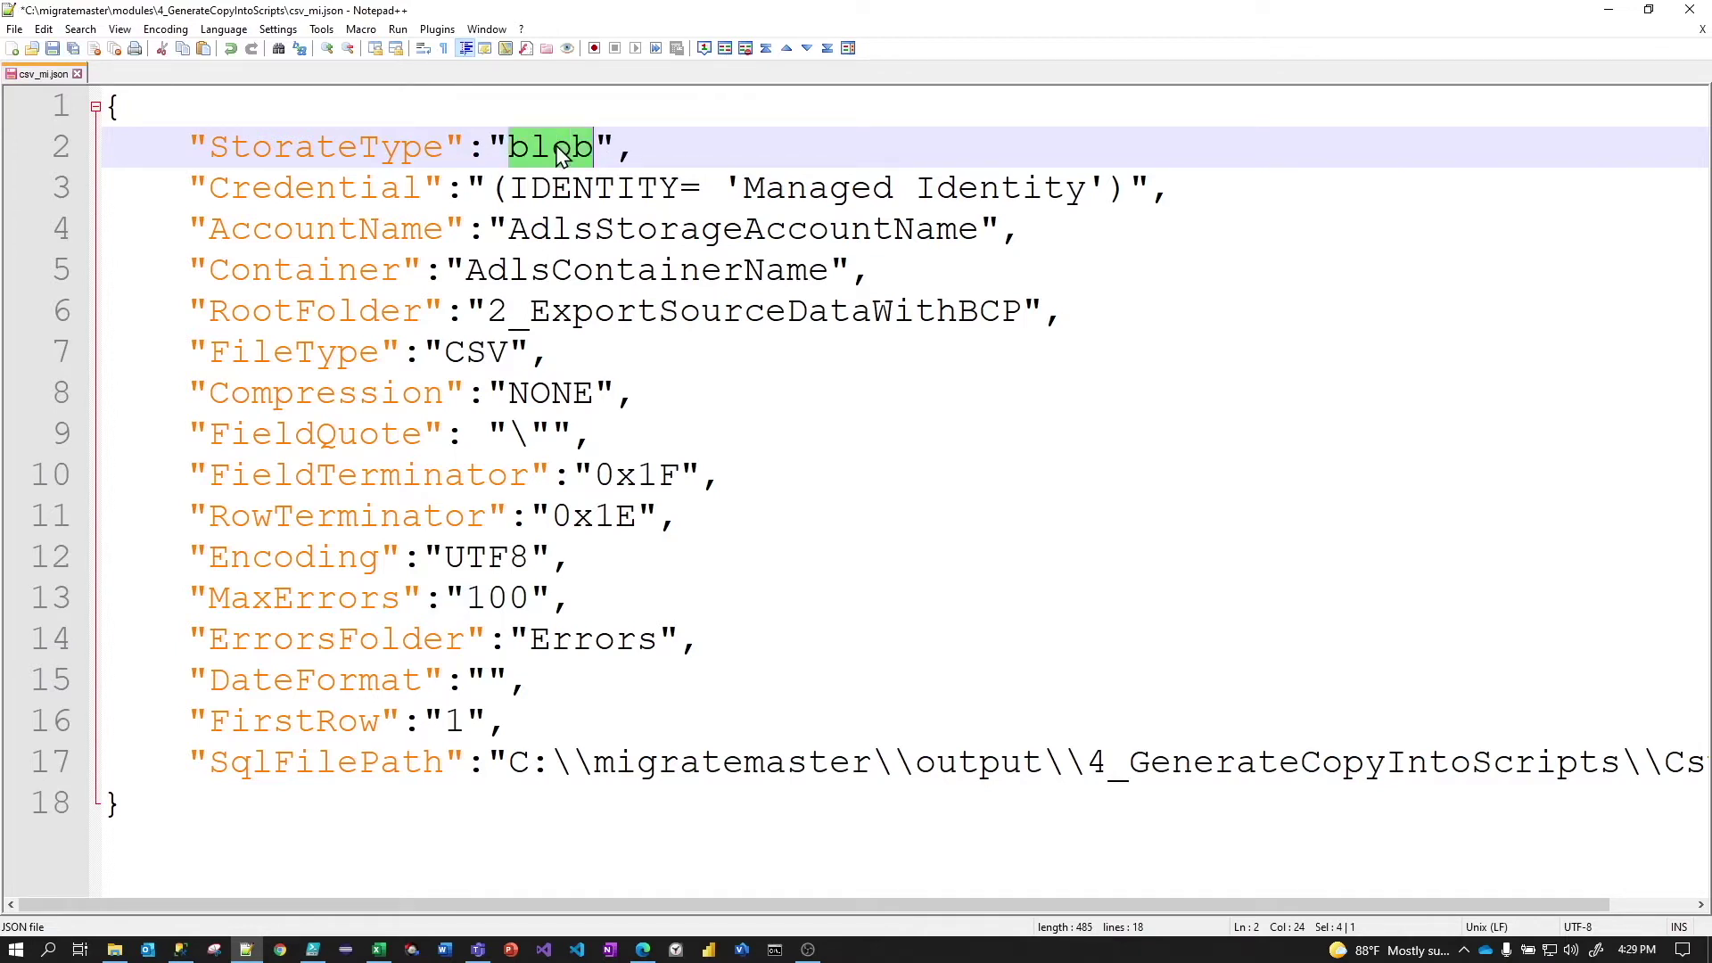
pyautogui.write('adls')
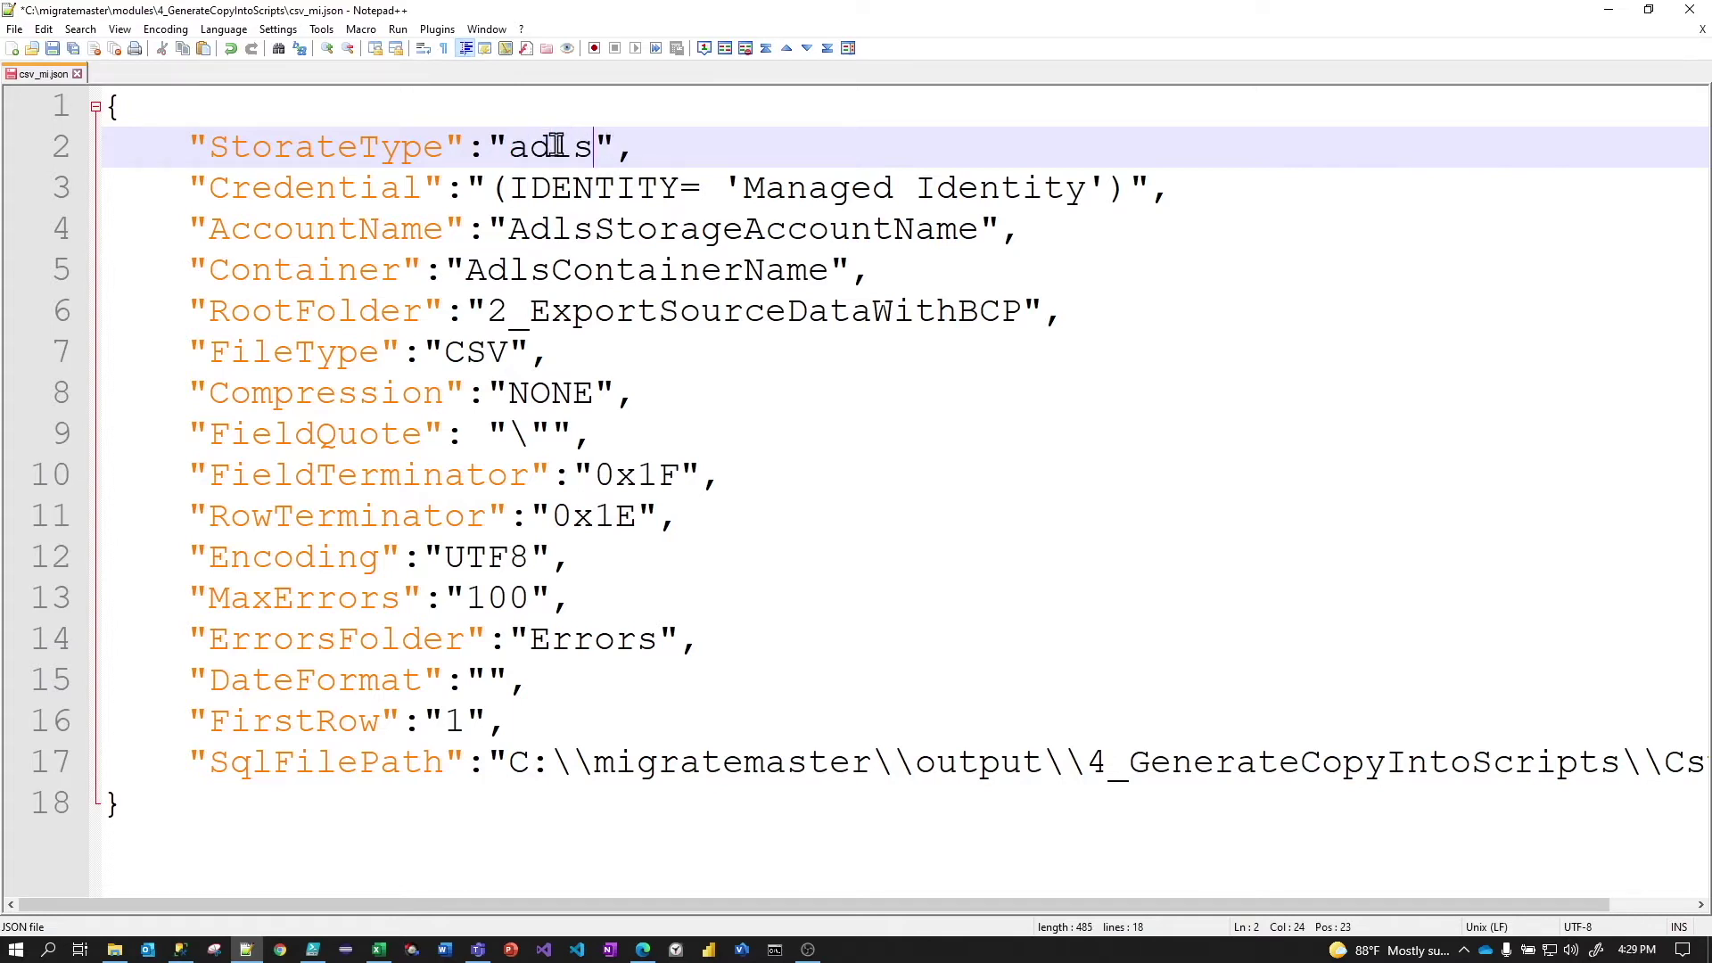
# Examine the Credential, AccountName, Container and RootFolder settings in csv_mi.json
pyautogui.click(647, 234)
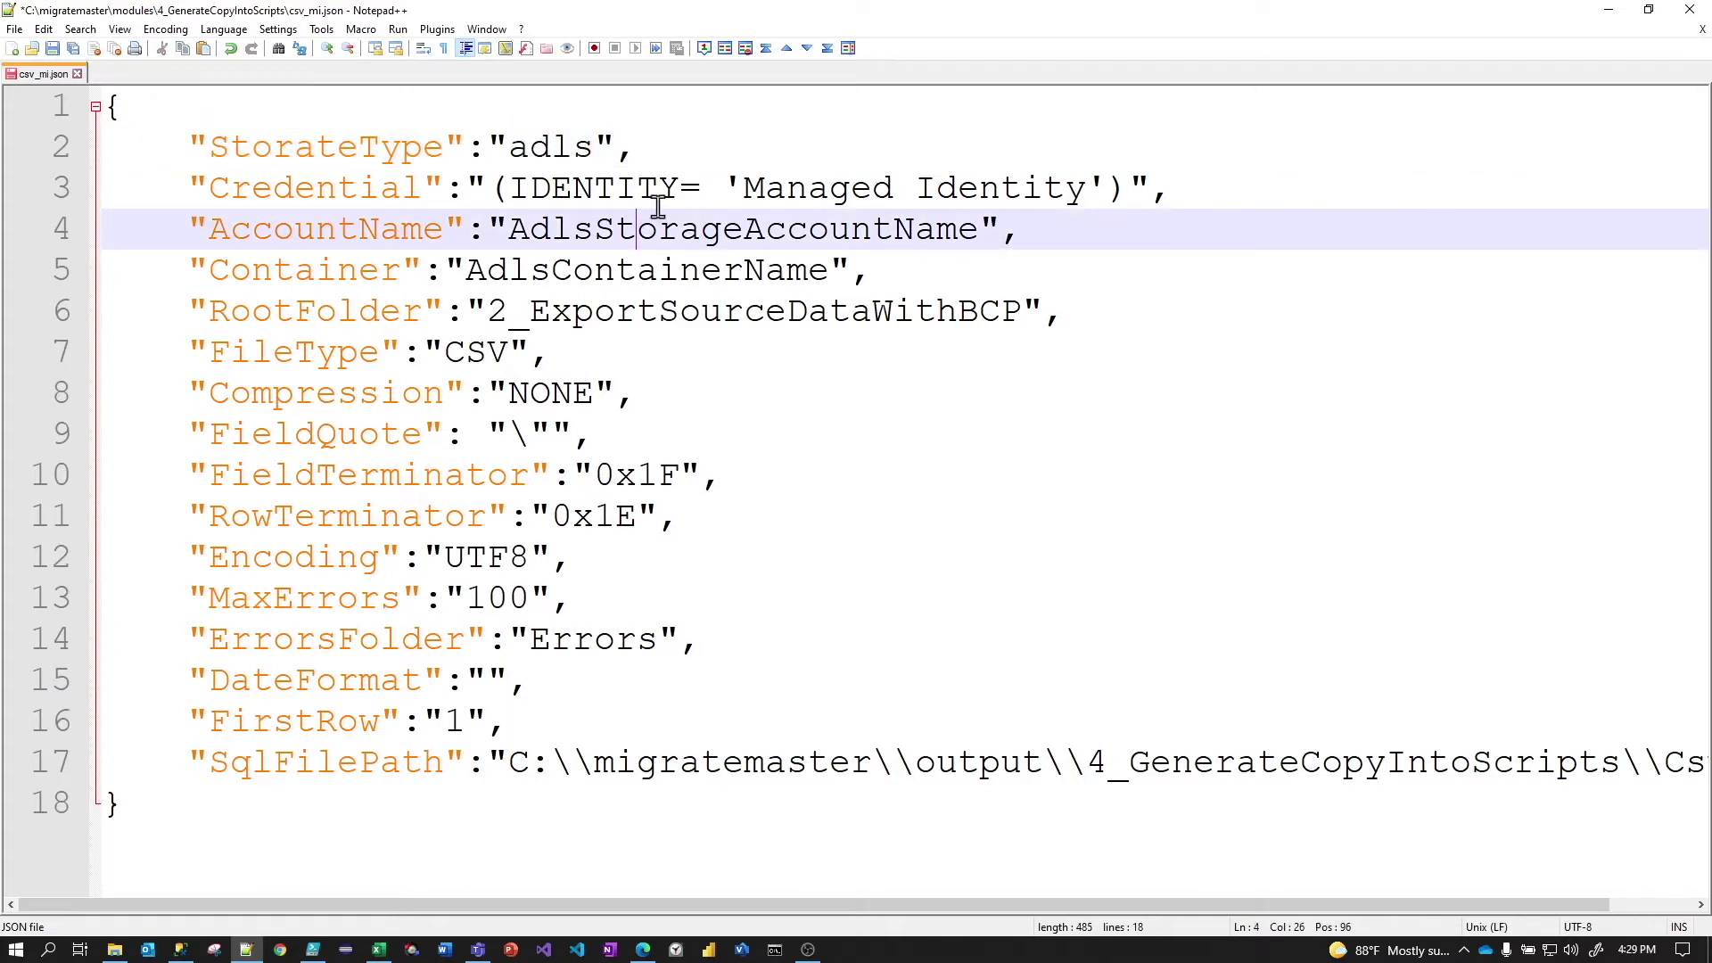
pyautogui.click(661, 264)
pyautogui.doubleClick(308, 188)
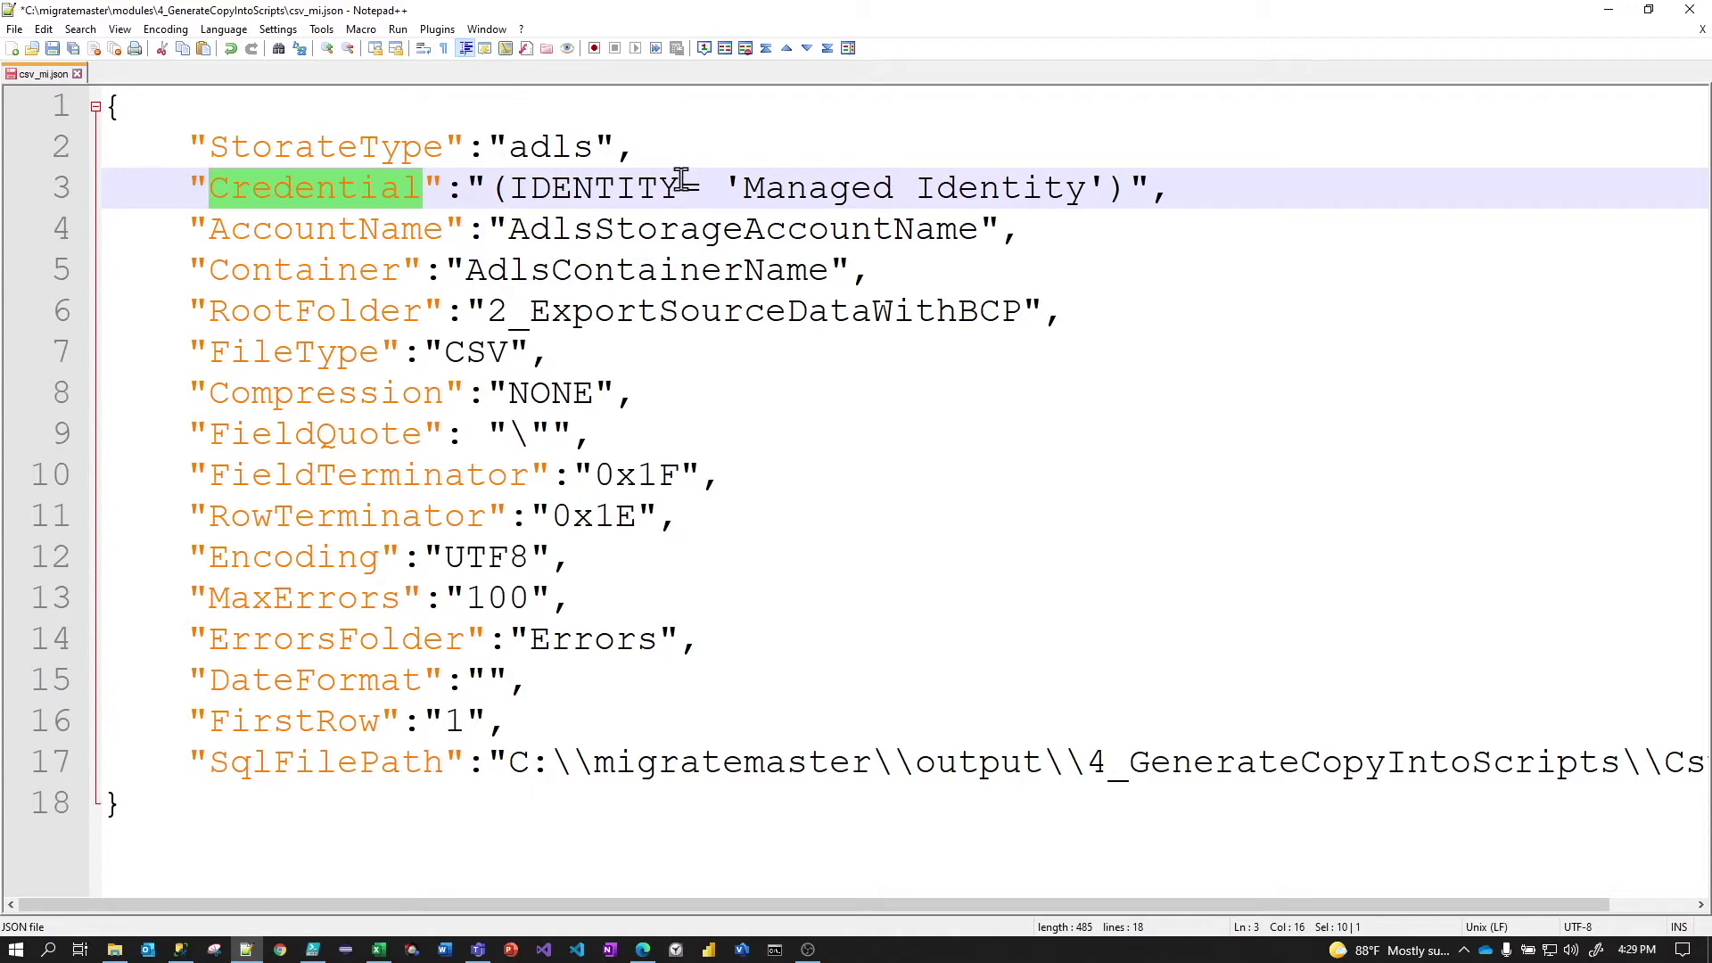
pyautogui.click(673, 266)
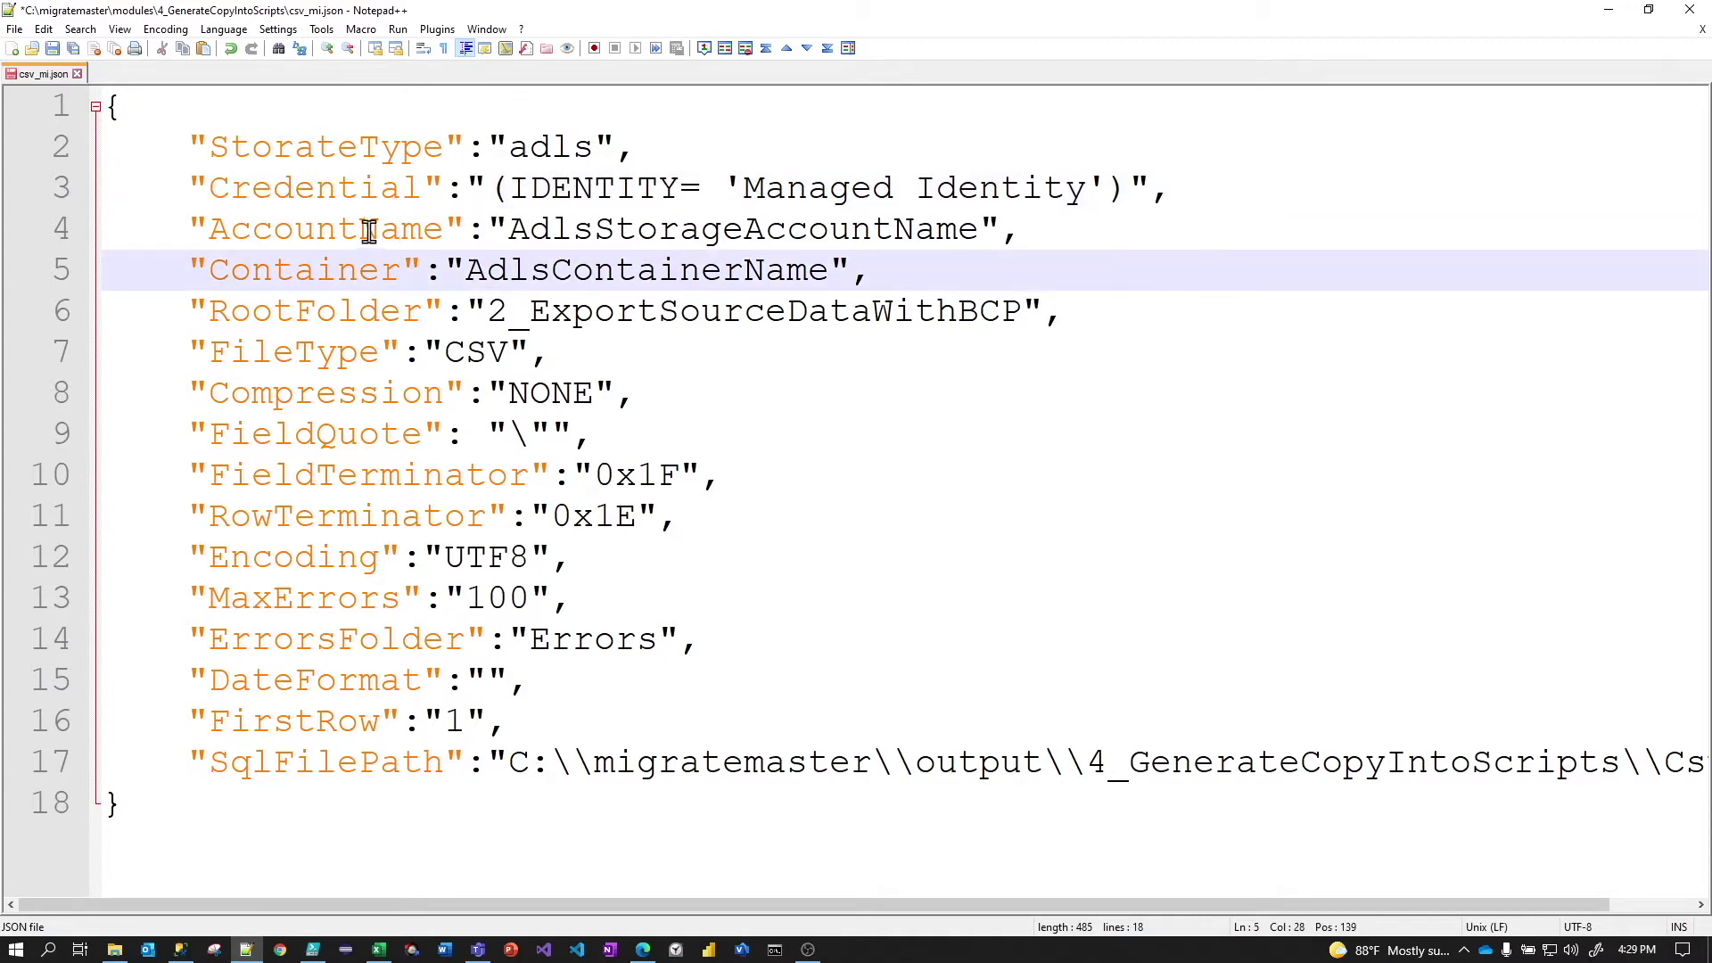
pyautogui.click(704, 232)
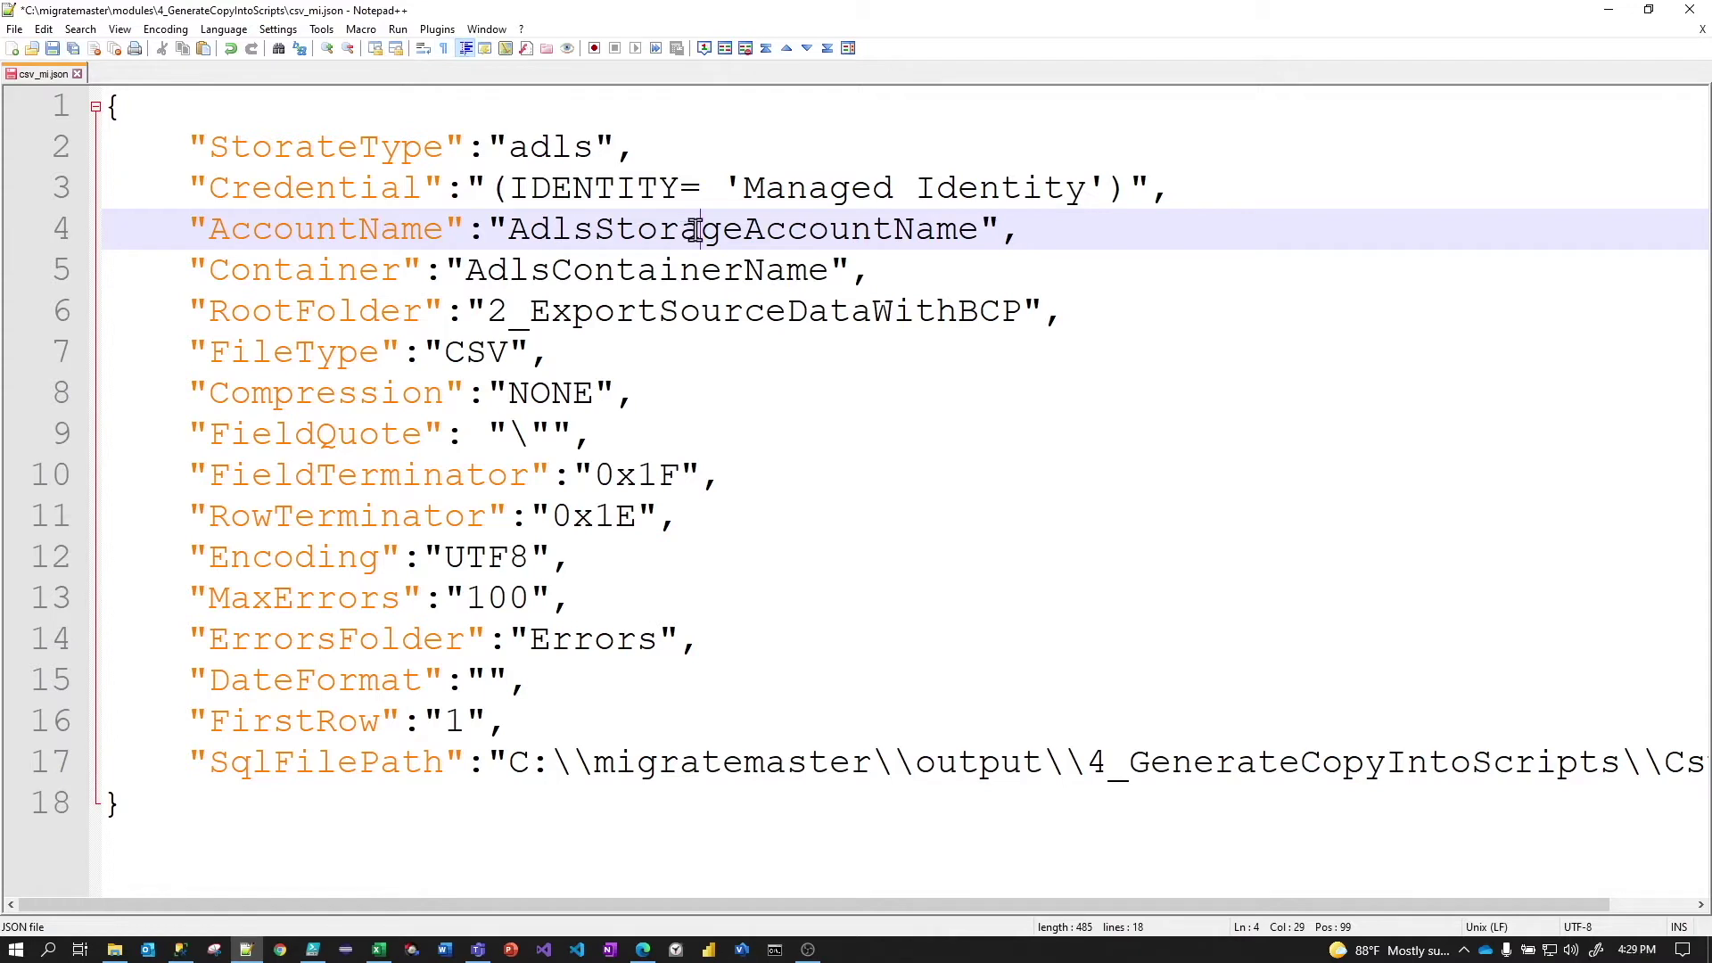
pyautogui.doubleClick(664, 234)
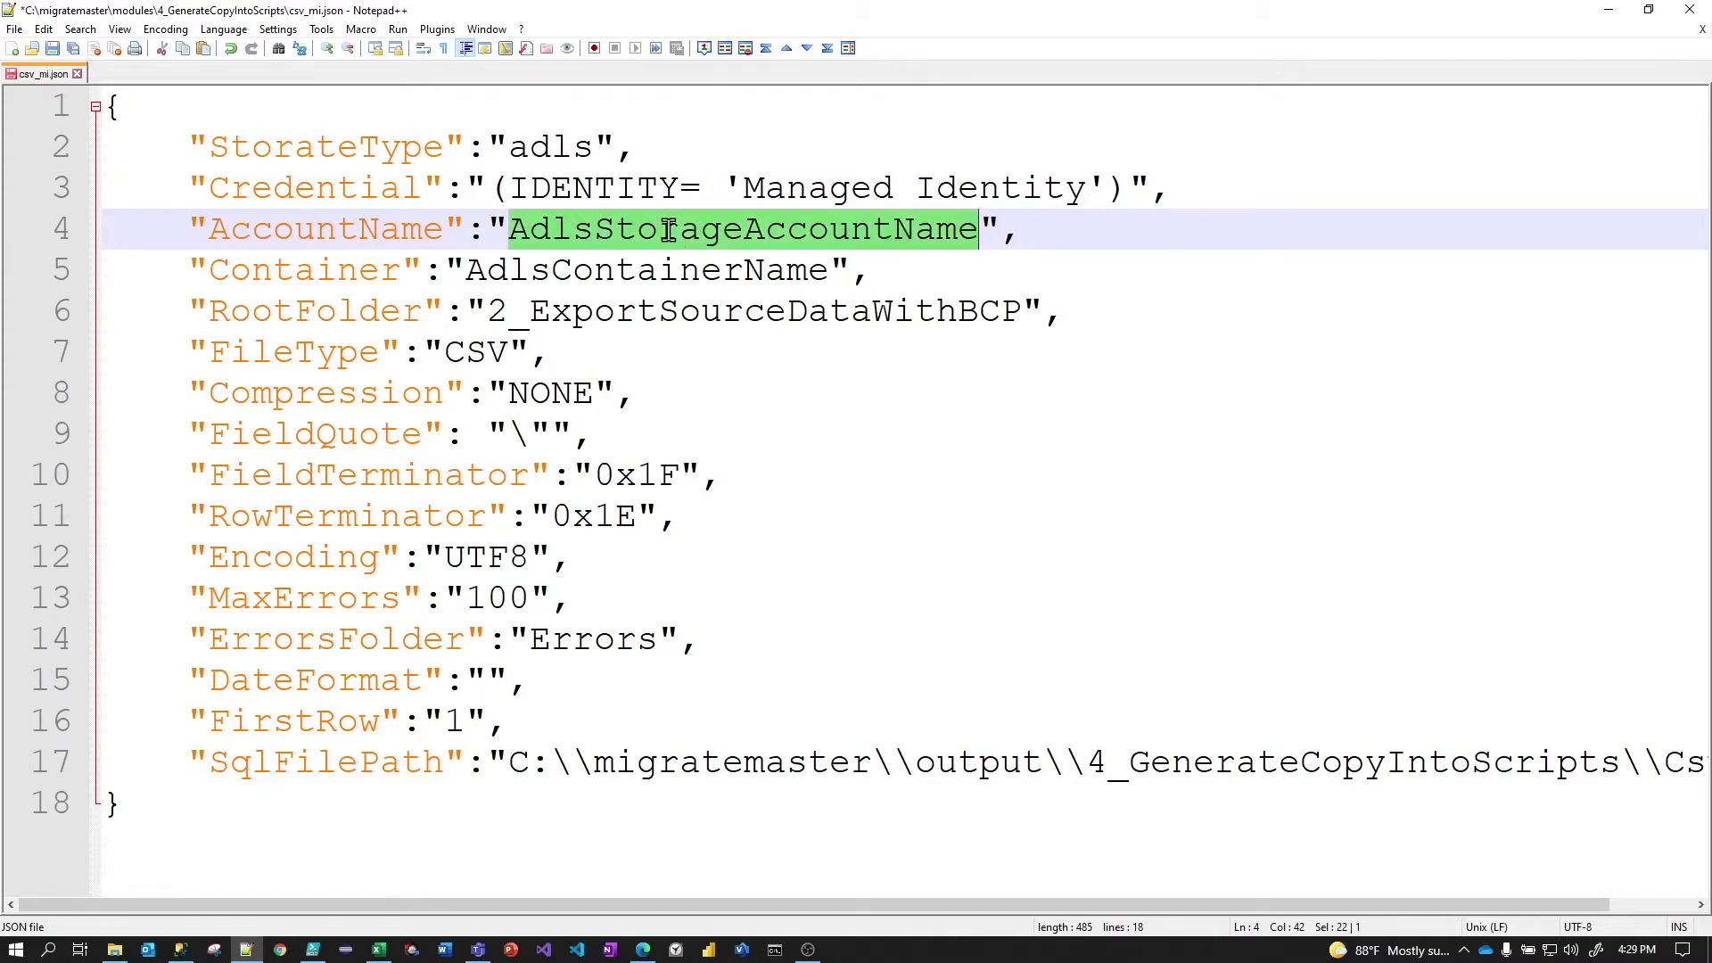
pyautogui.doubleClick(604, 270)
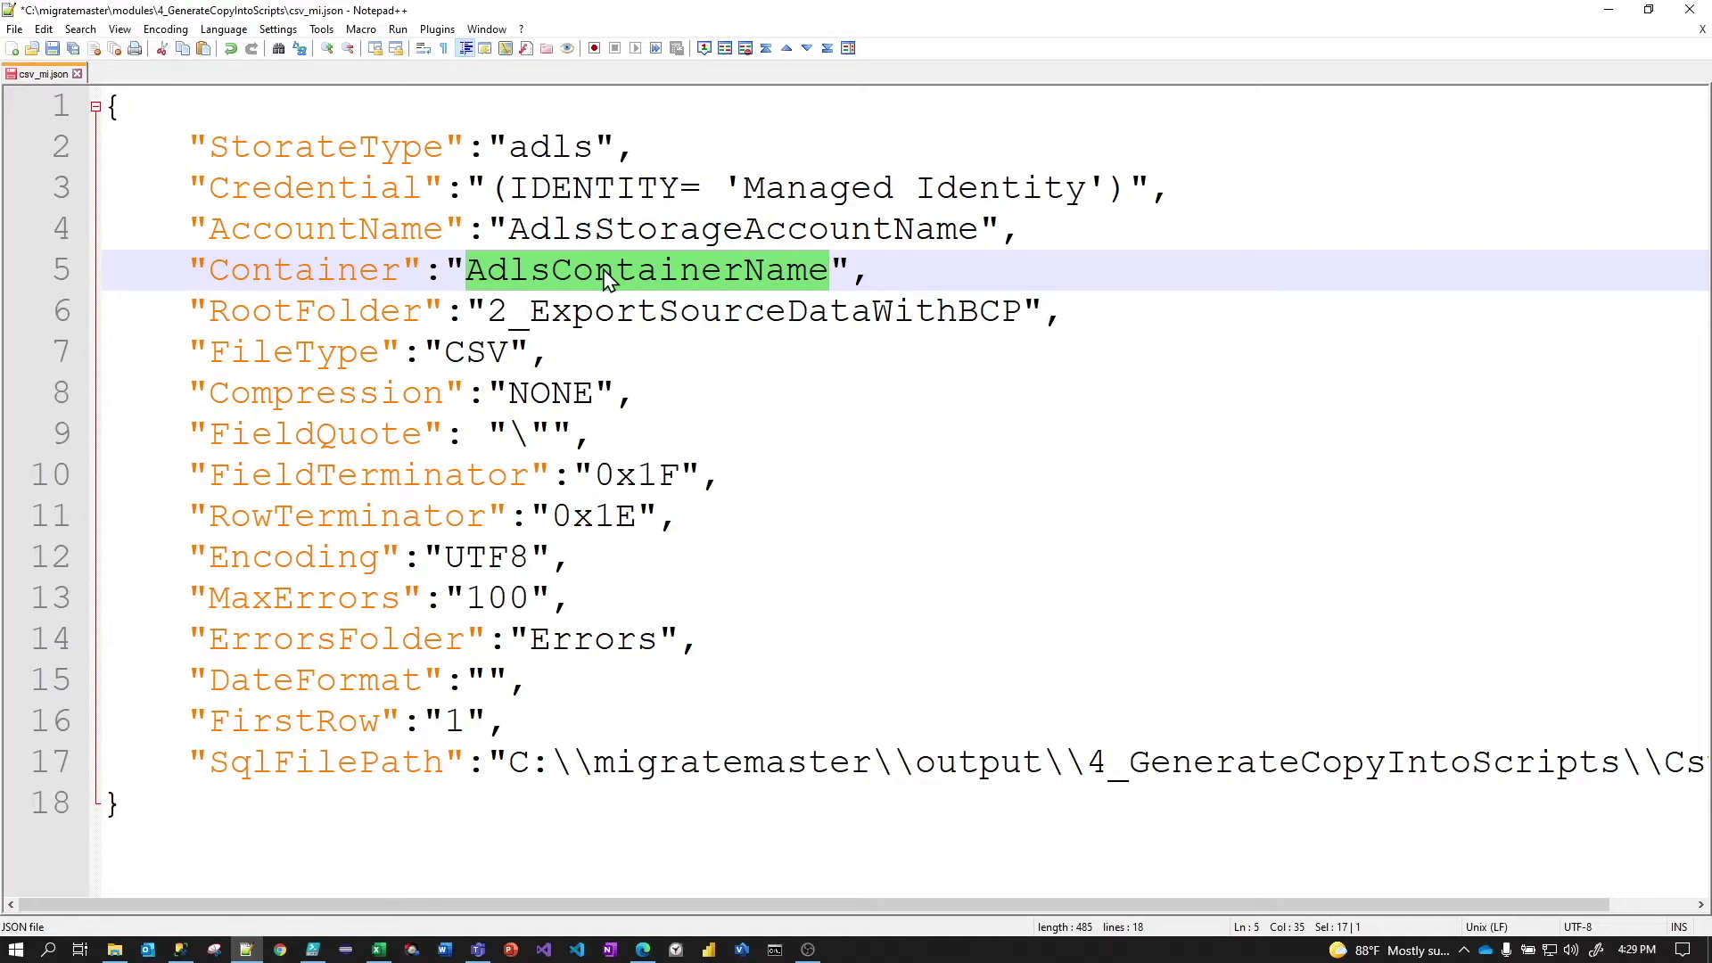
pyautogui.doubleClick(645, 313)
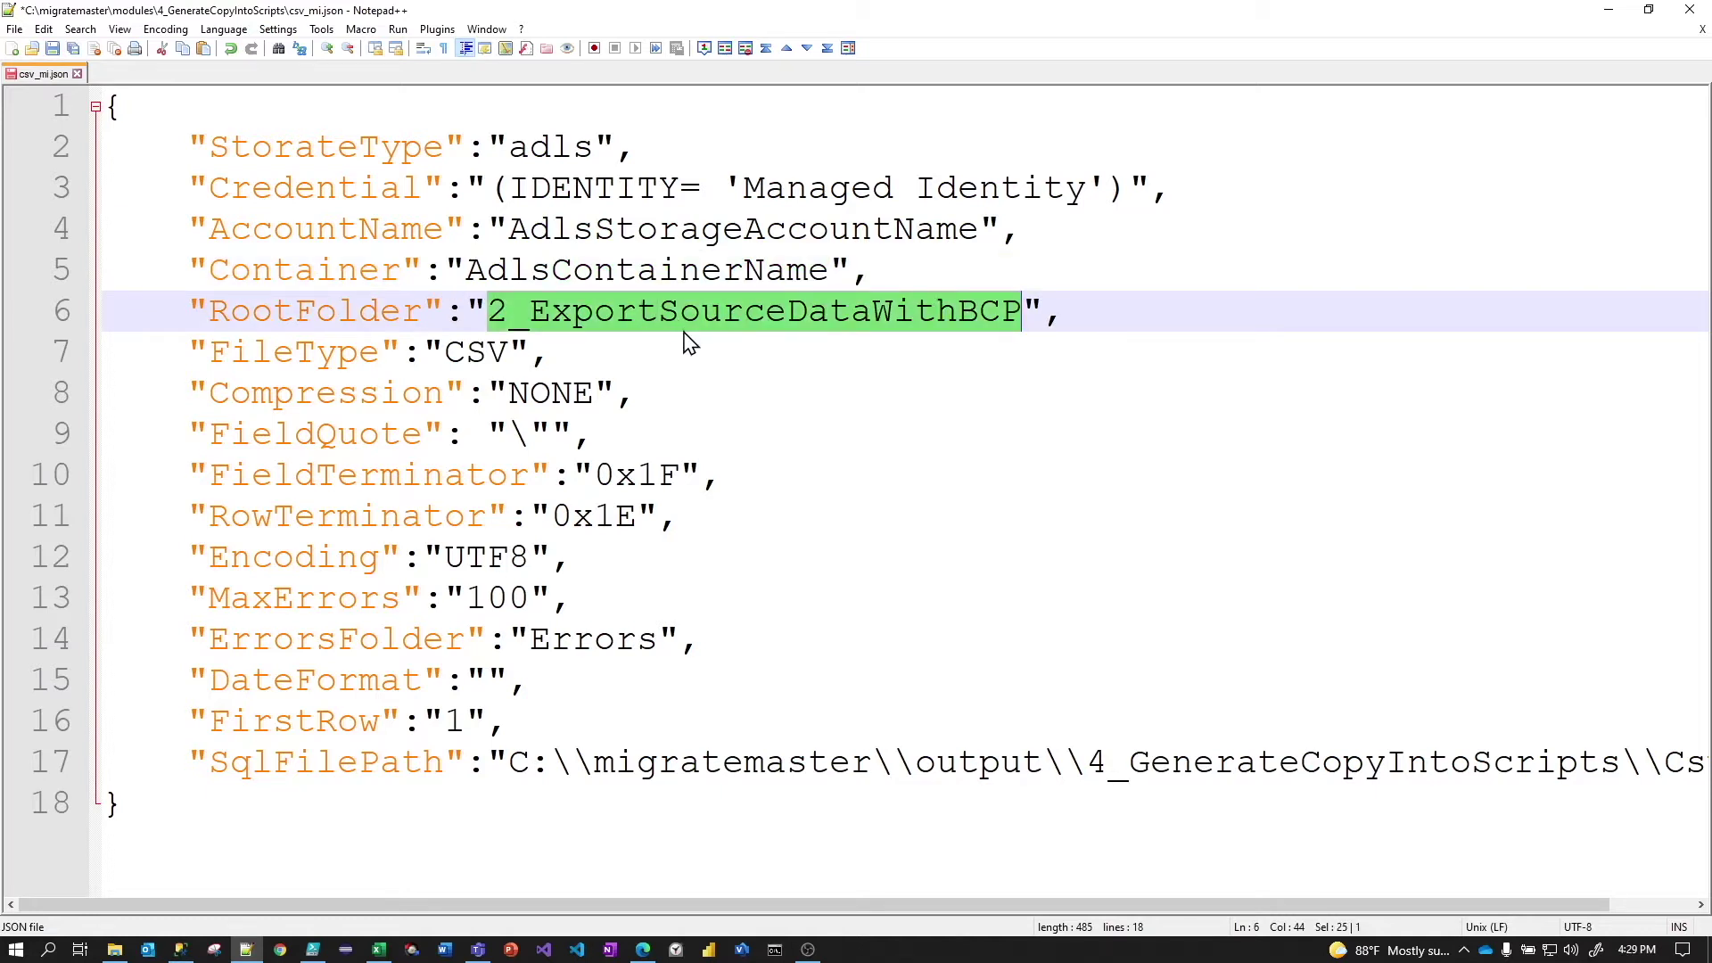
pyautogui.click(678, 313)
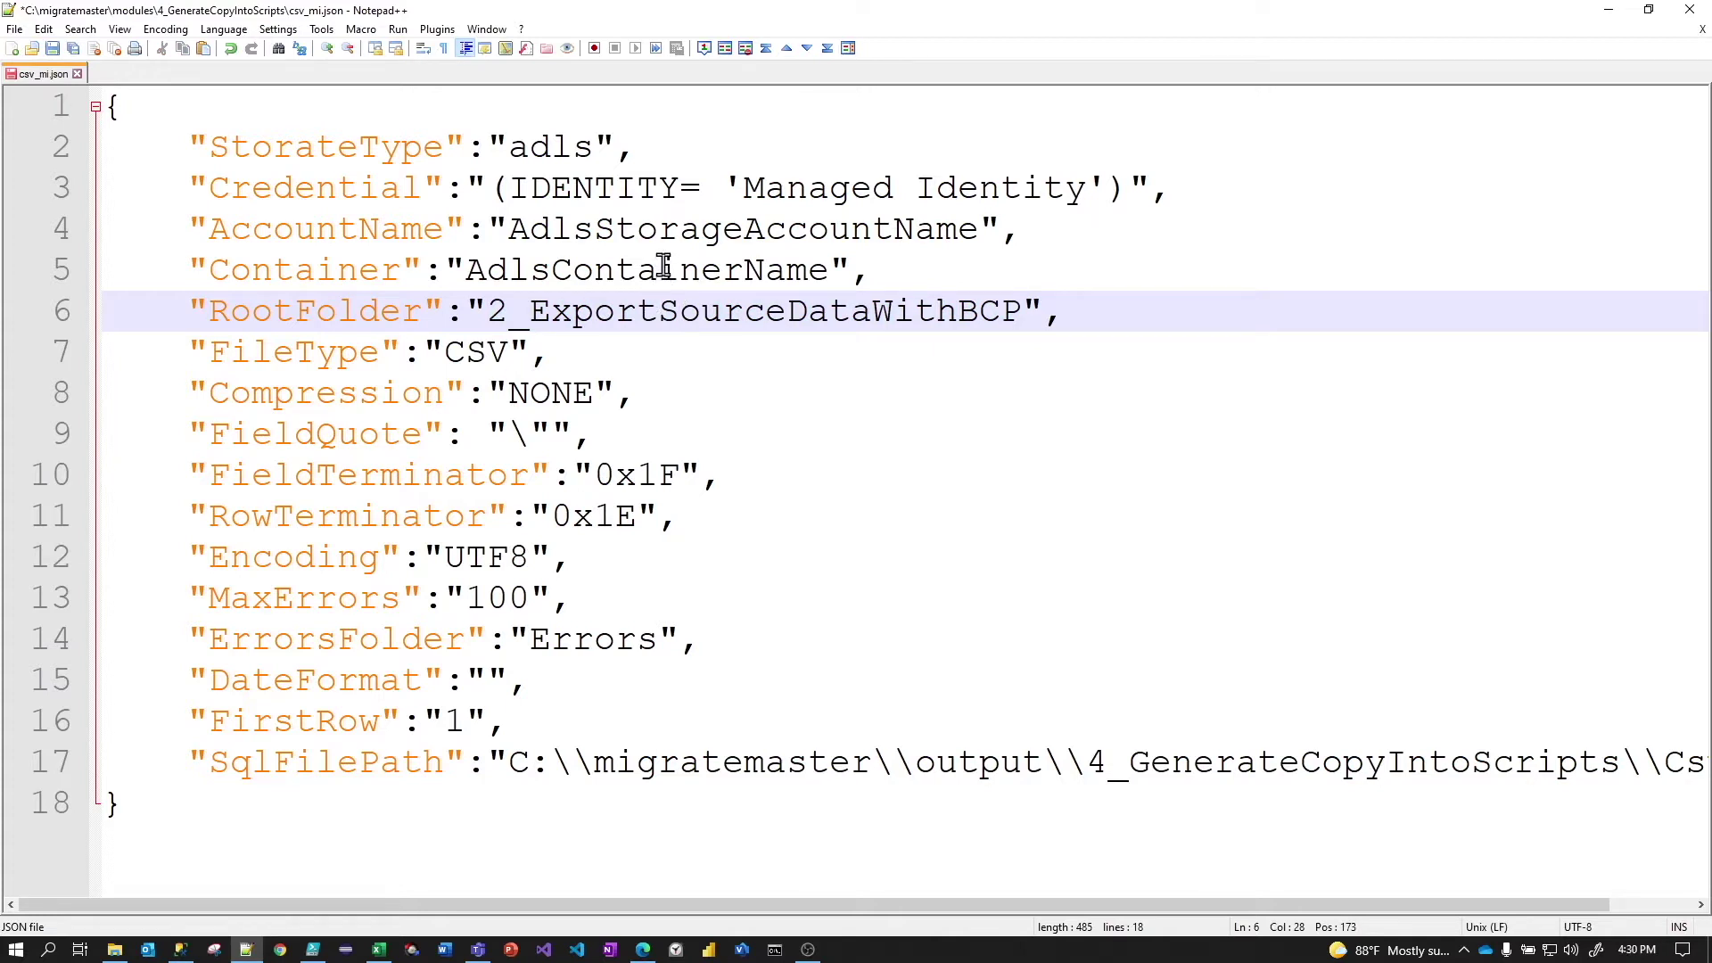
pyautogui.doubleClick(664, 272)
pyautogui.click(679, 301)
# Review the FileType, Compression and FieldQuote settings that describe the exported data files
pyautogui.doubleClick(468, 352)
pyautogui.click(673, 373)
pyautogui.doubleClick(541, 392)
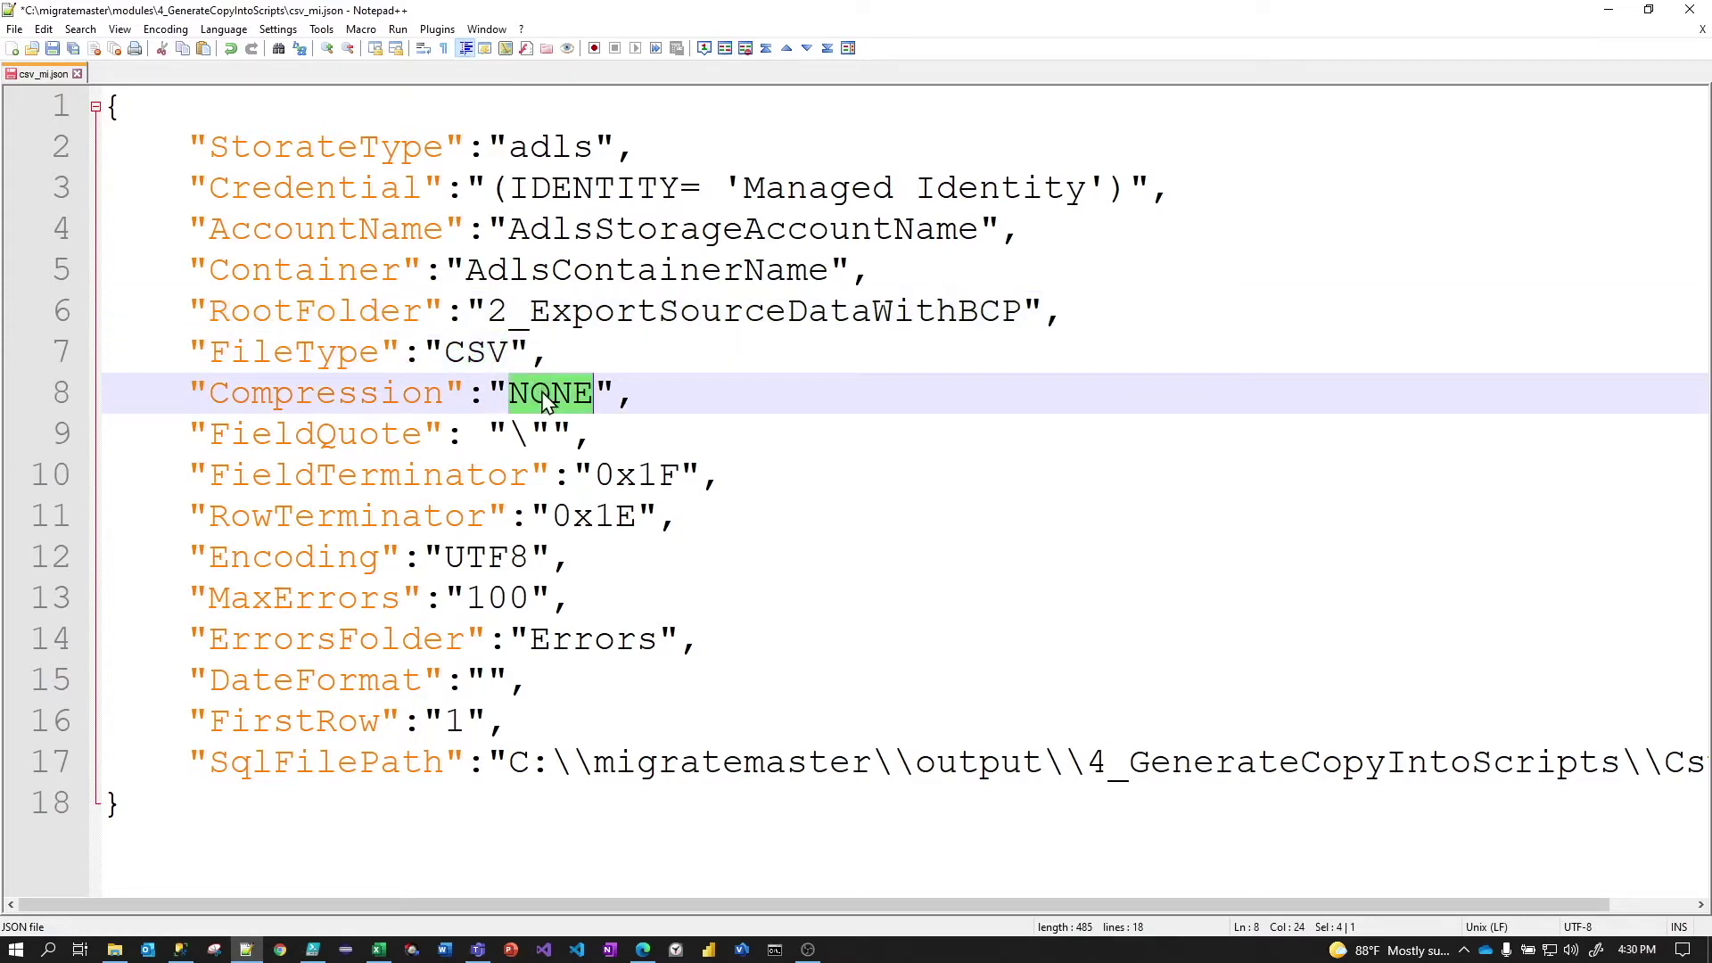
pyautogui.click(768, 418)
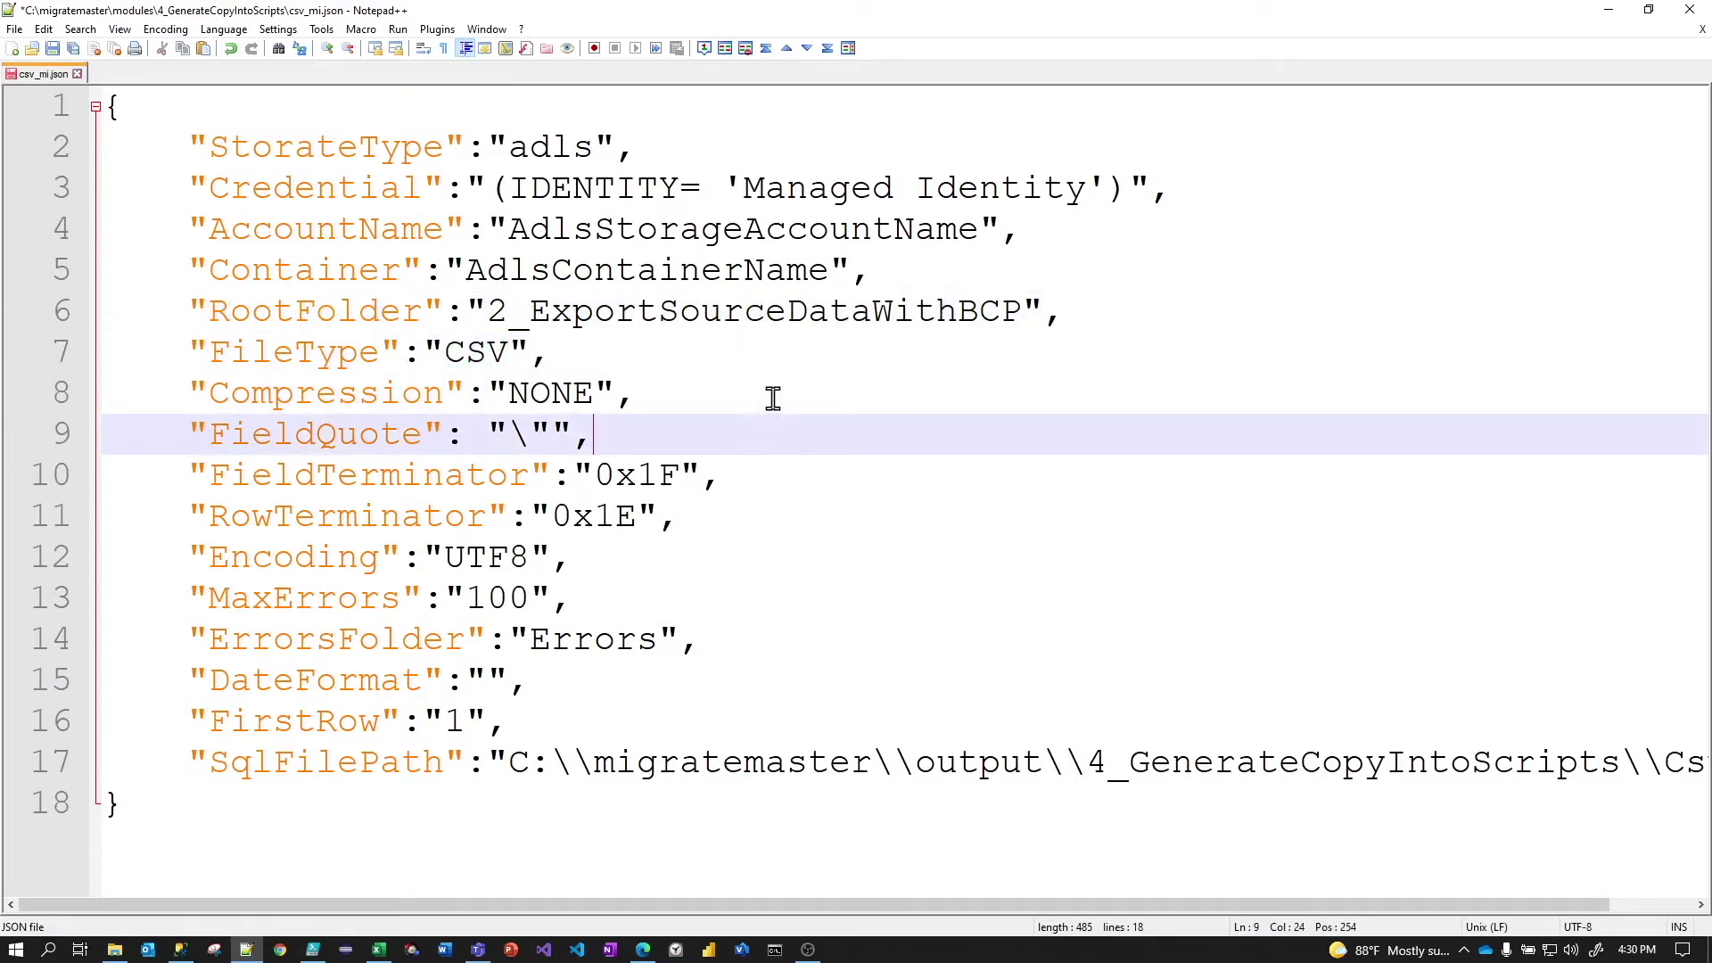
pyautogui.click(578, 393)
pyautogui.doubleClick(580, 394)
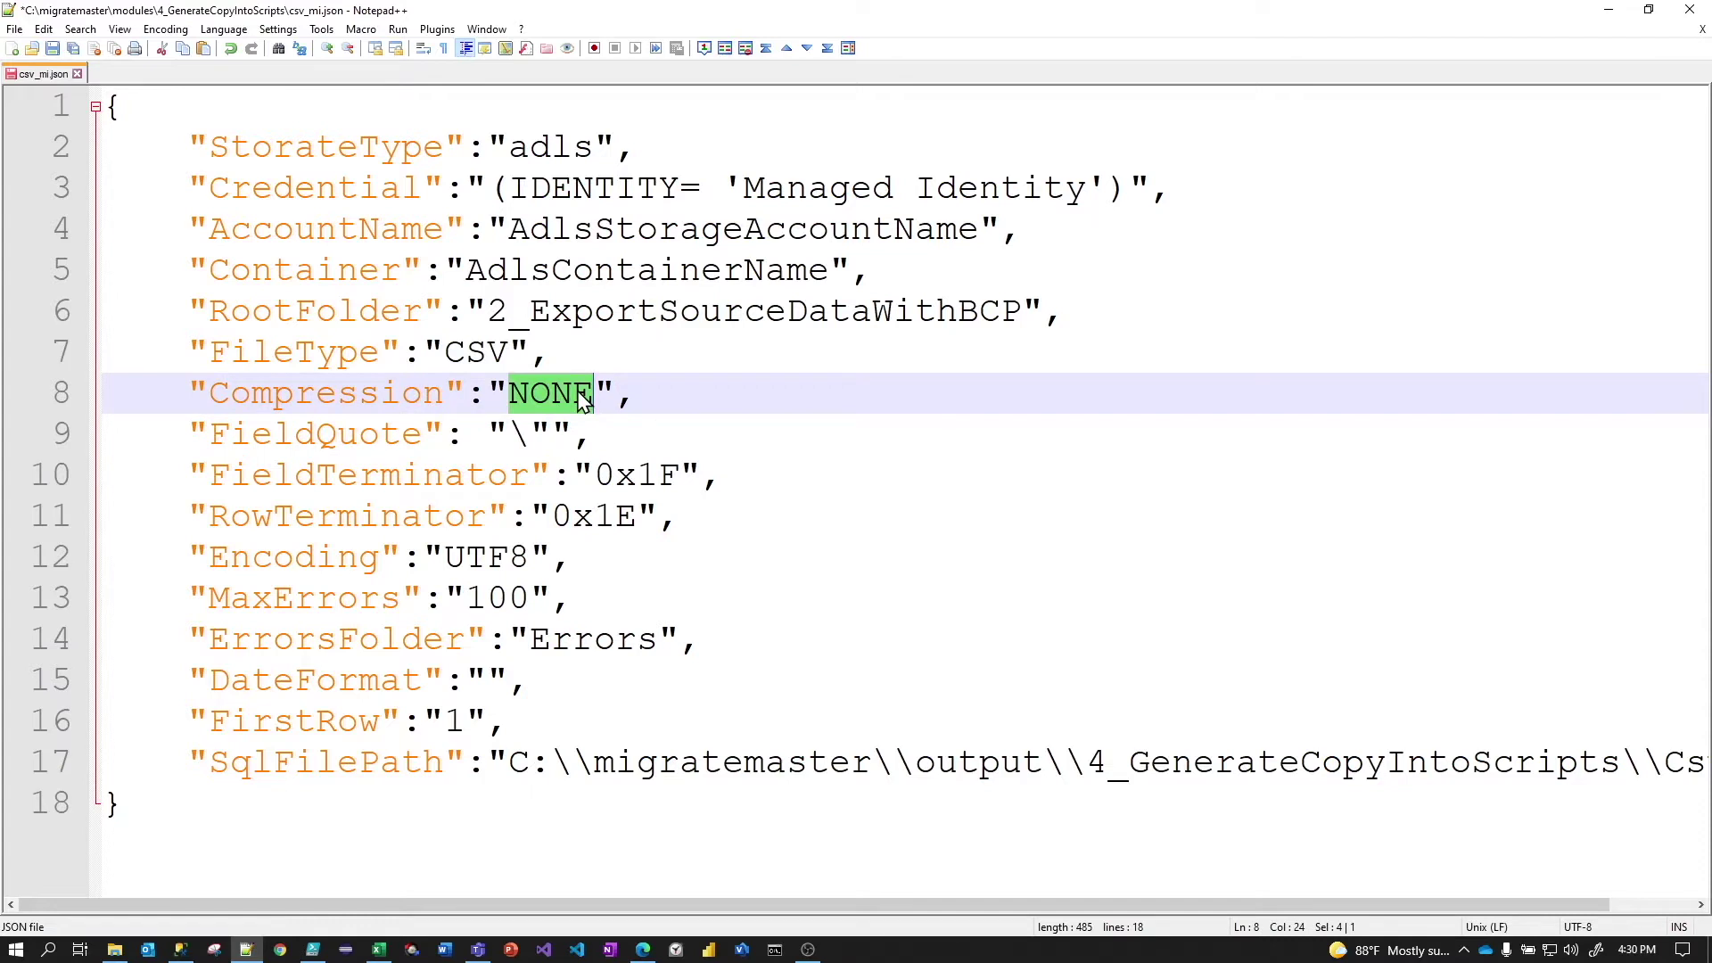
pyautogui.click(753, 435)
pyautogui.click(553, 434)
pyautogui.click(871, 446)
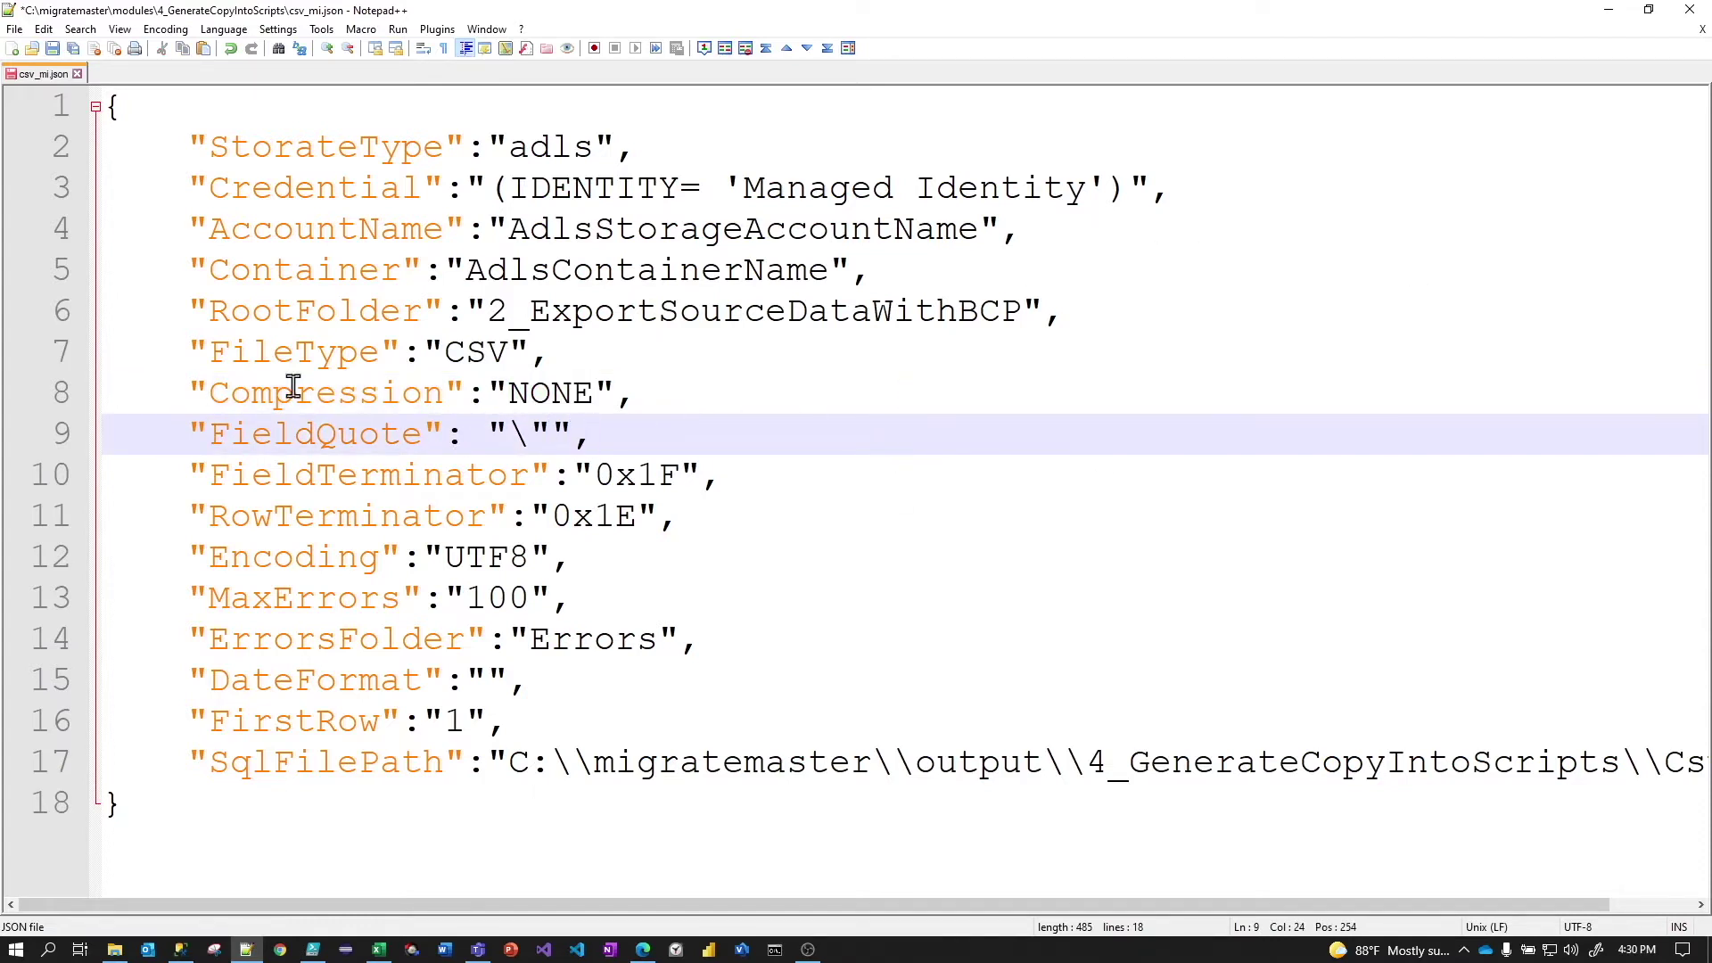
pyautogui.click(383, 442)
pyautogui.click(691, 437)
# Inspect the FieldTerminator, RowTerminator and Encoding settings of the configuration file
pyautogui.click(643, 474)
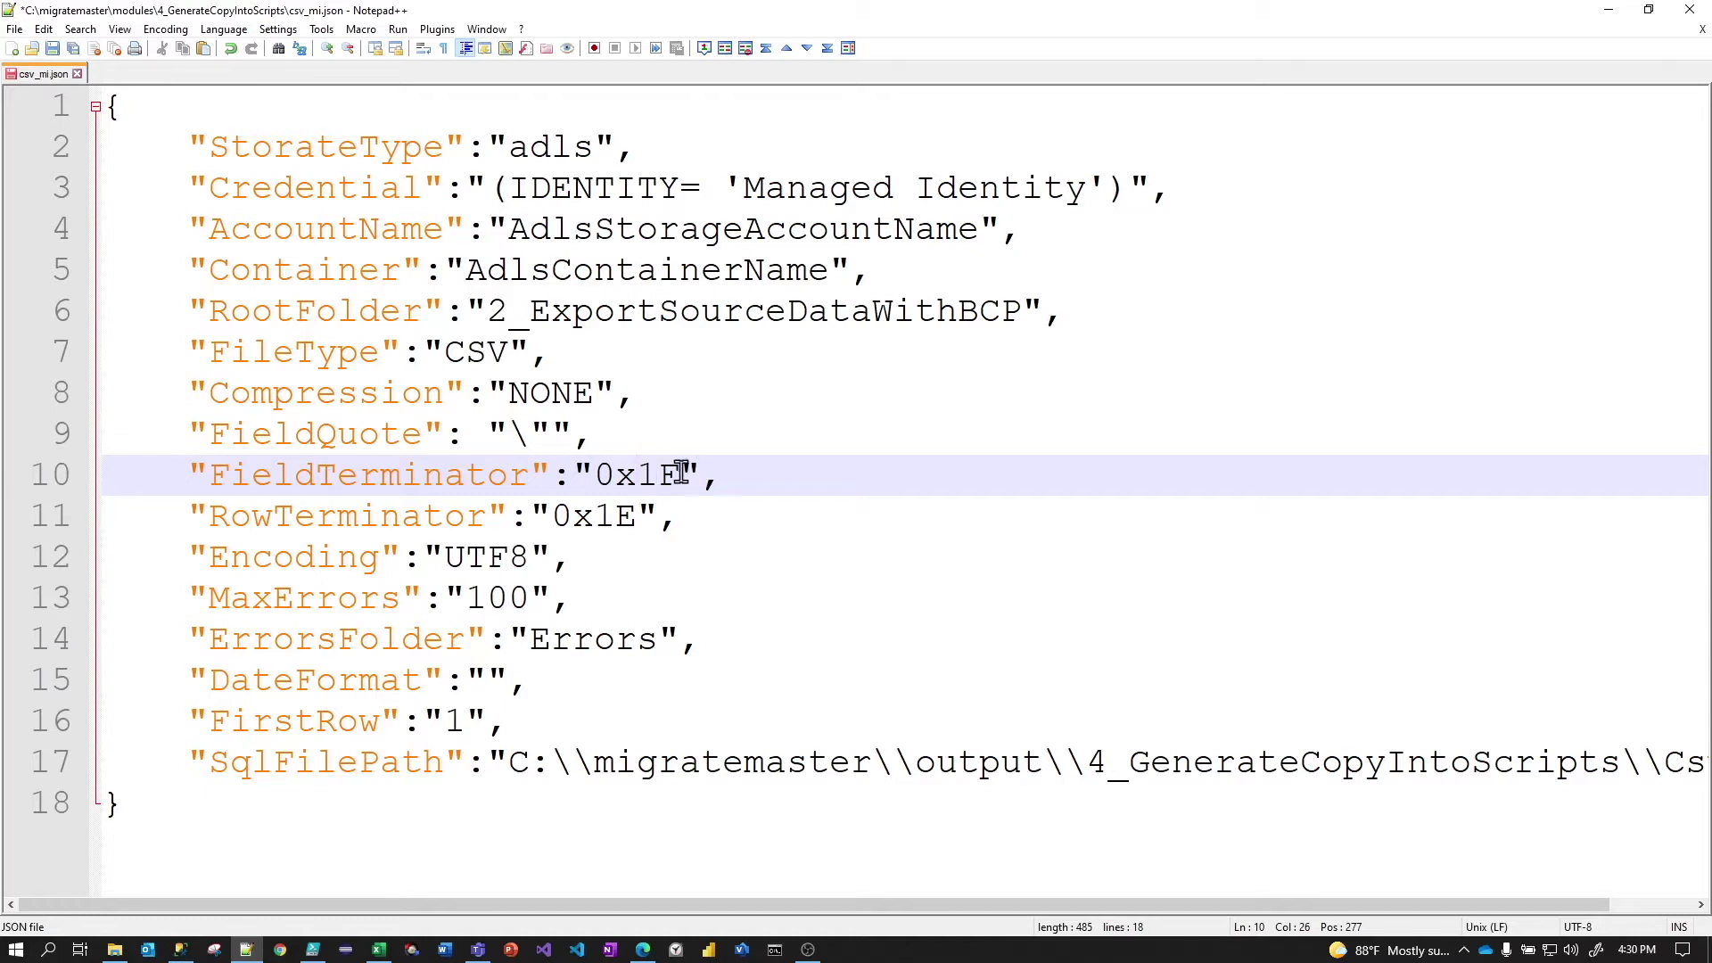
pyautogui.doubleClick(661, 472)
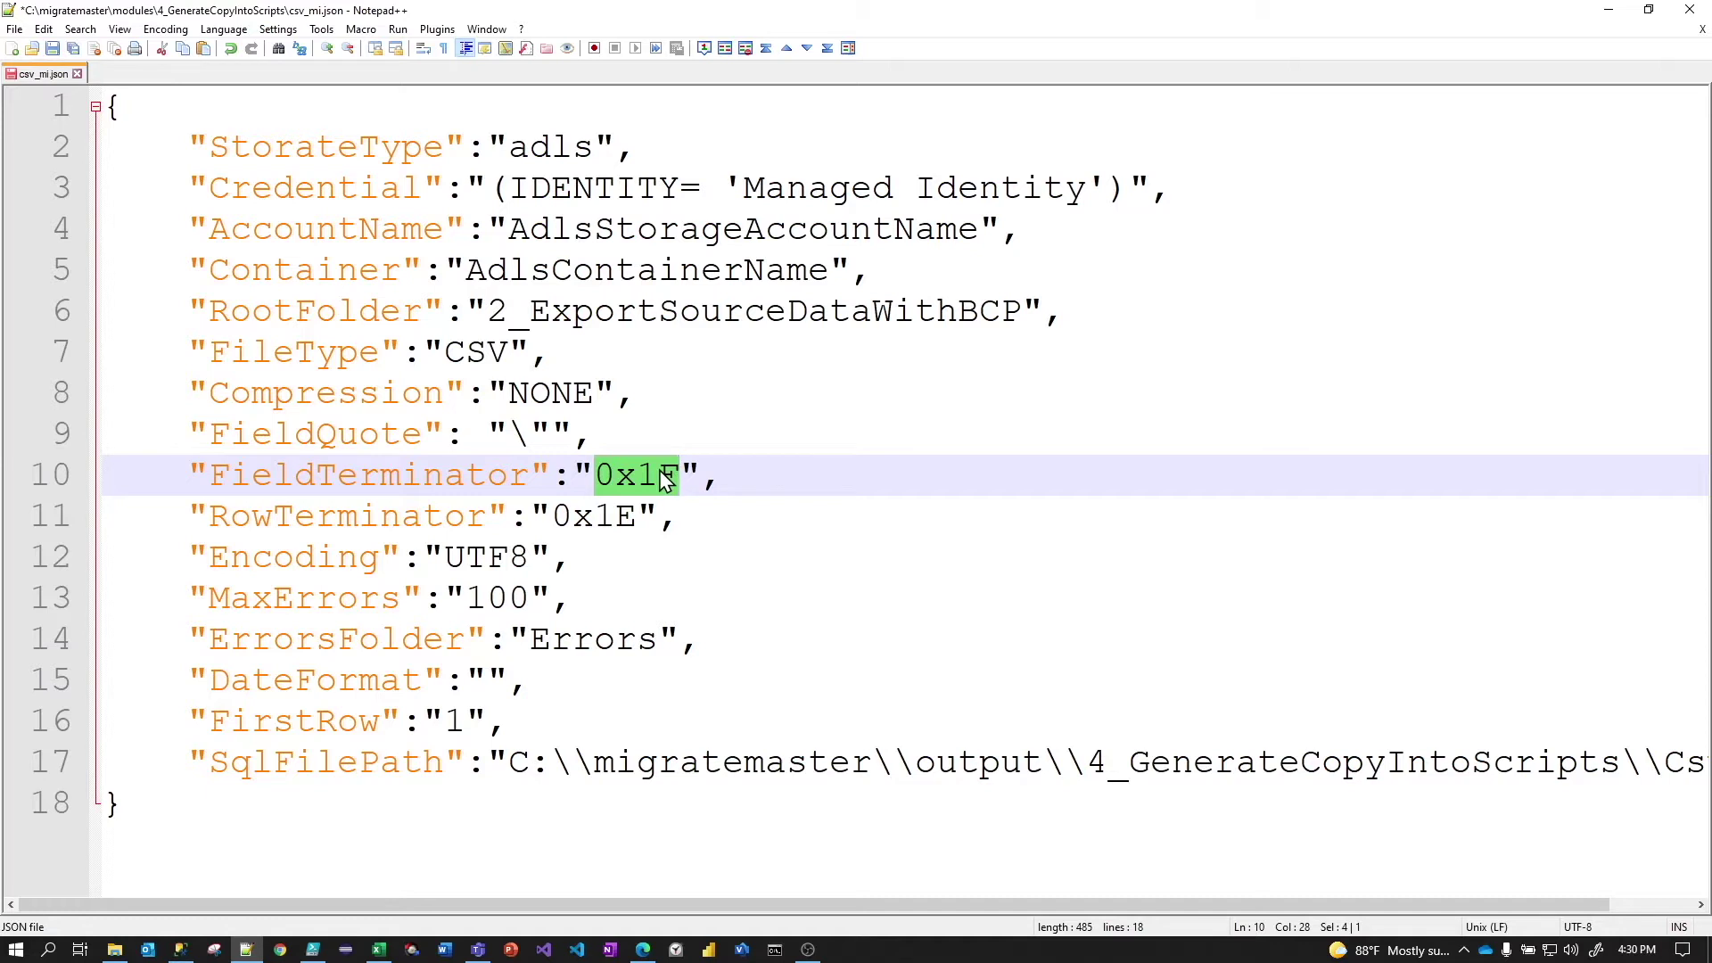
pyautogui.click(599, 510)
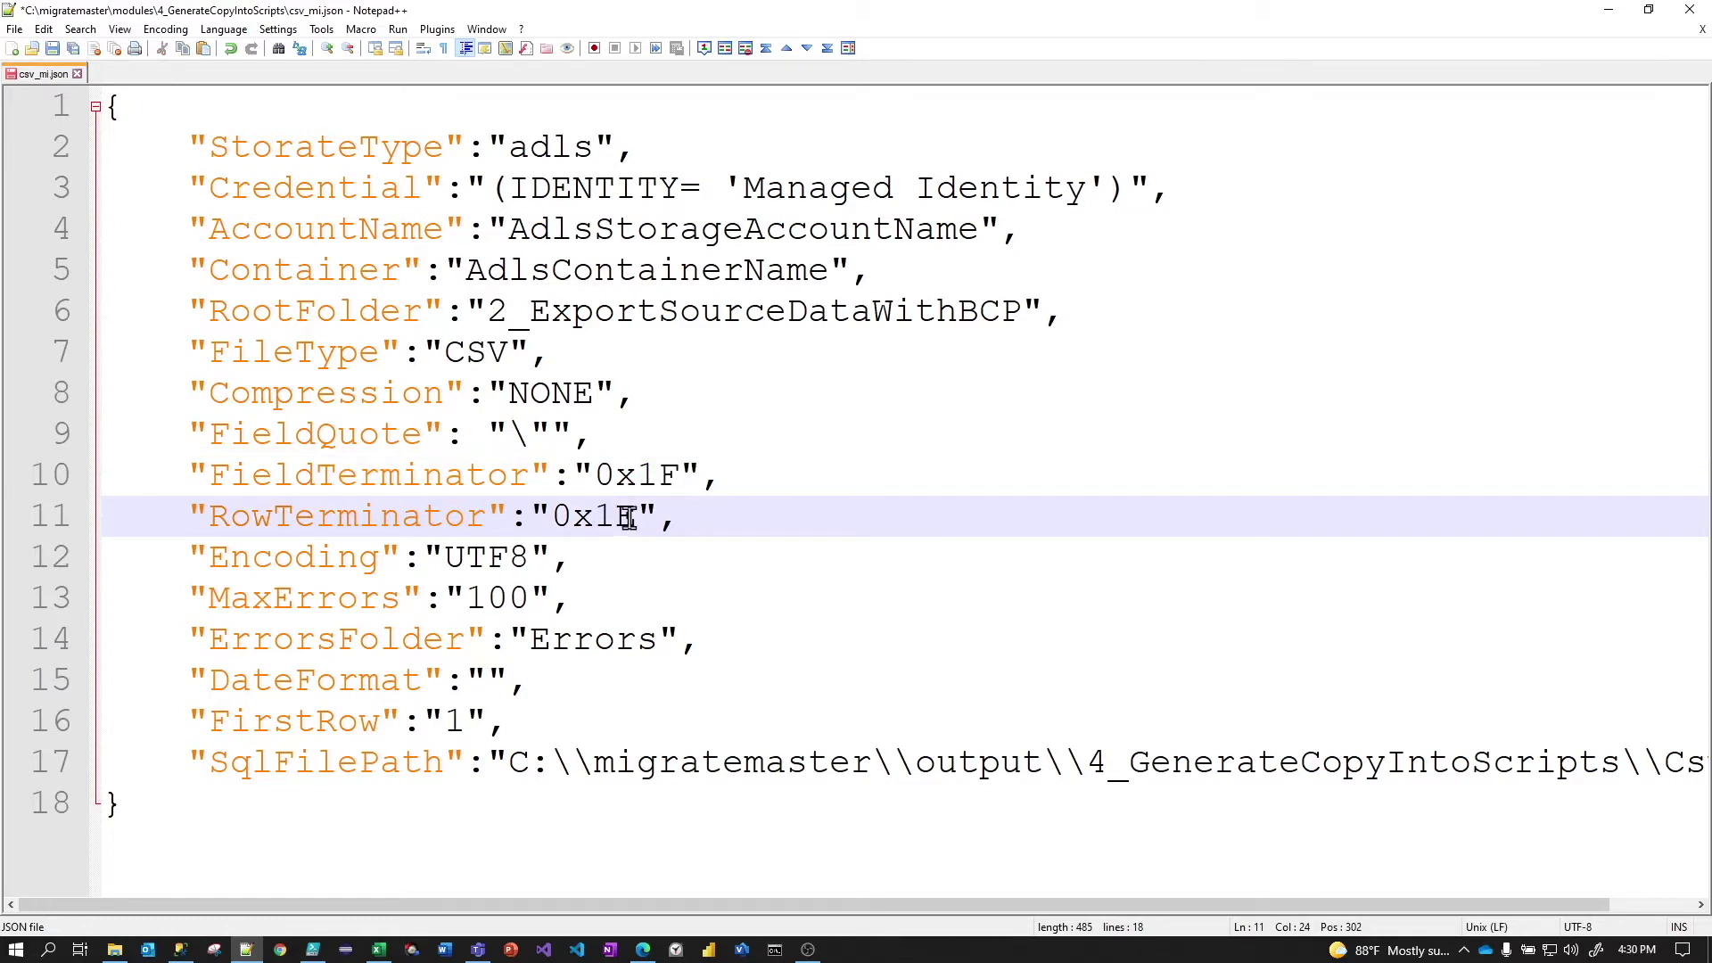
pyautogui.click(735, 524)
pyautogui.click(615, 516)
pyautogui.click(700, 475)
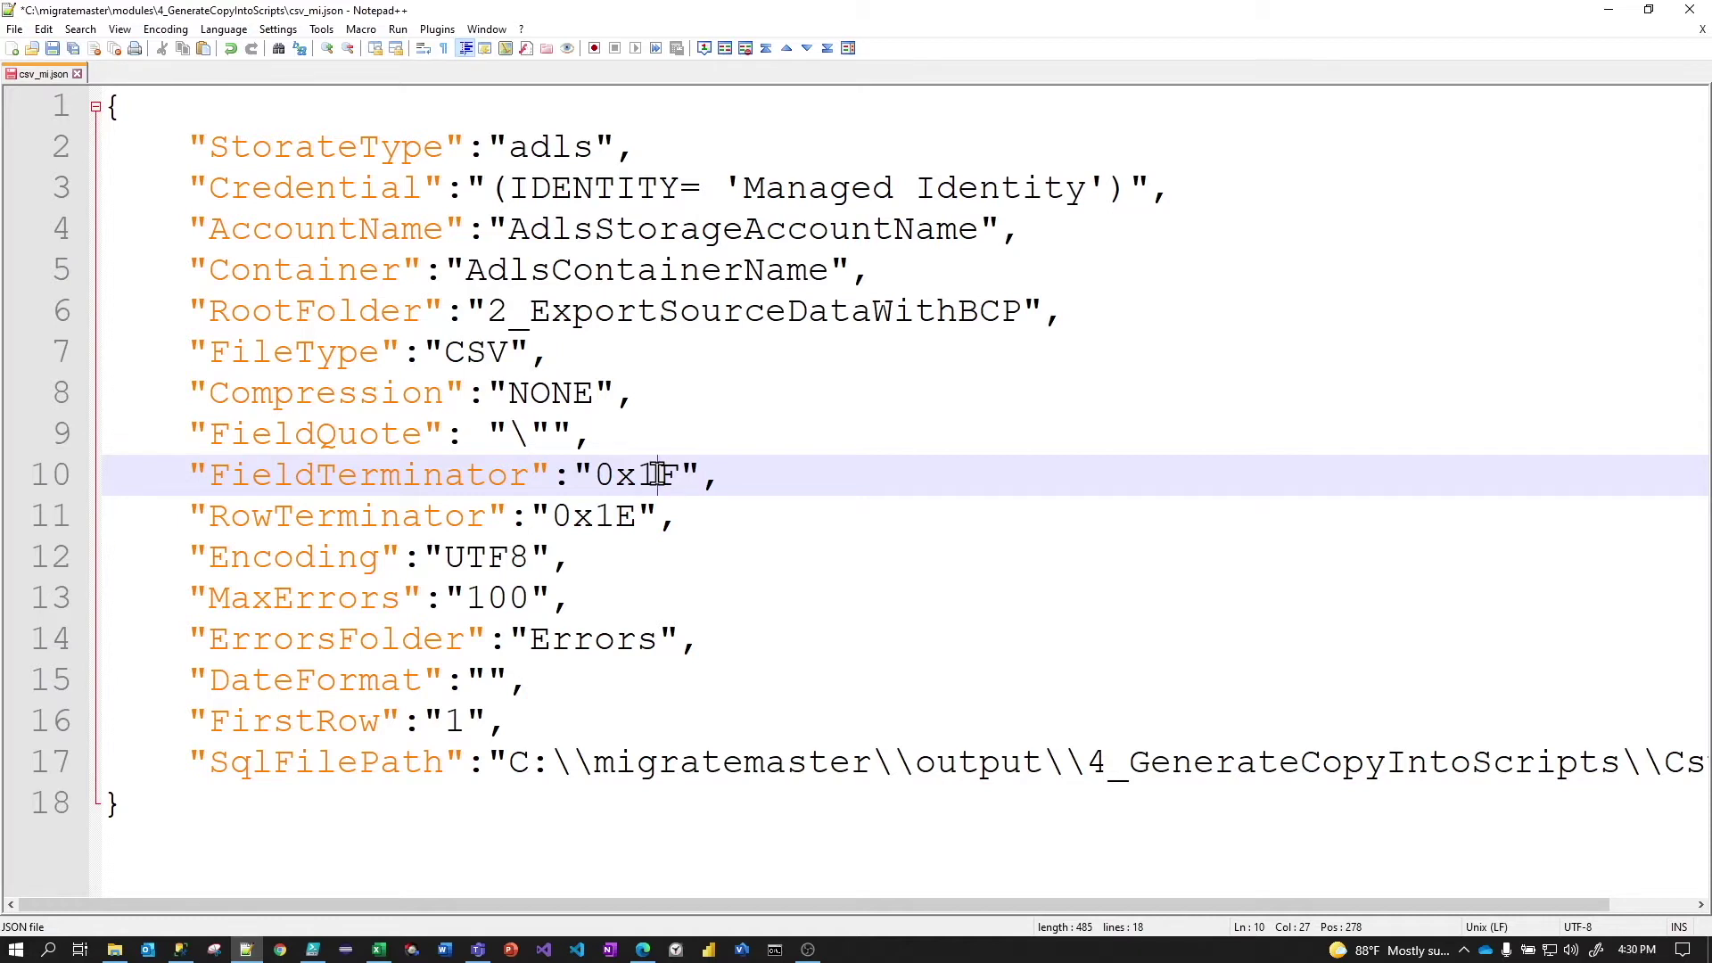
pyautogui.click(613, 515)
pyautogui.click(516, 553)
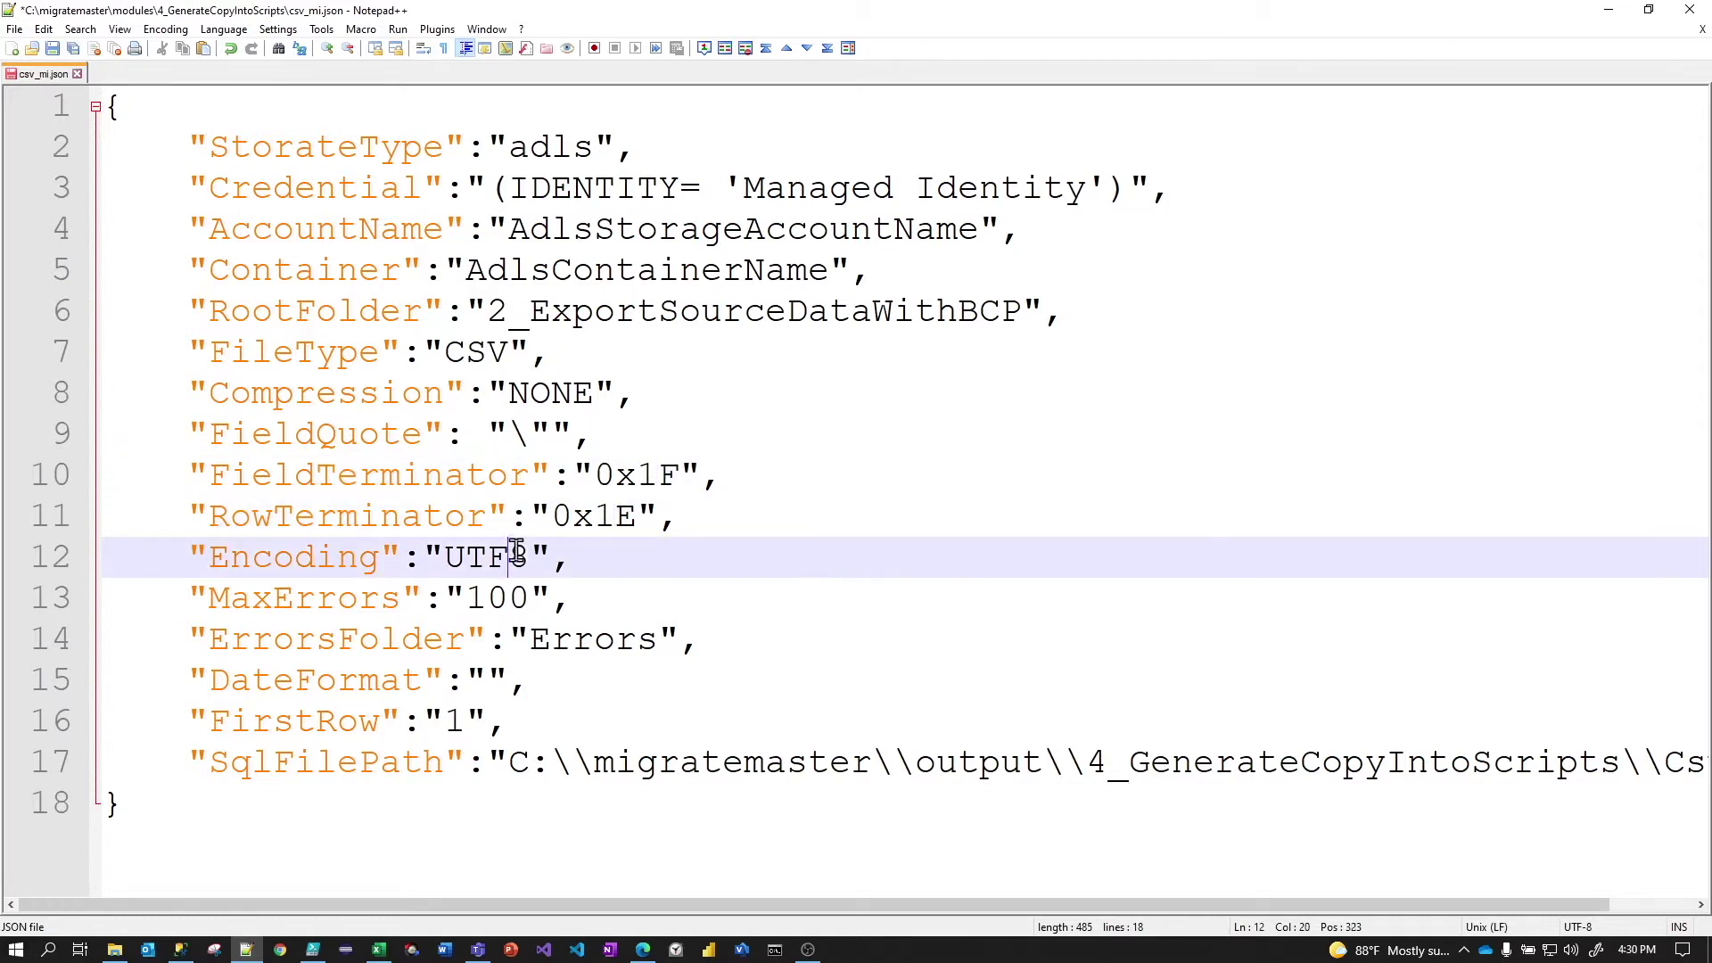
# Set the MaxErrors value to 0, and restore it to 100
pyautogui.click(507, 593)
pyautogui.click(630, 592)
pyautogui.click(468, 596)
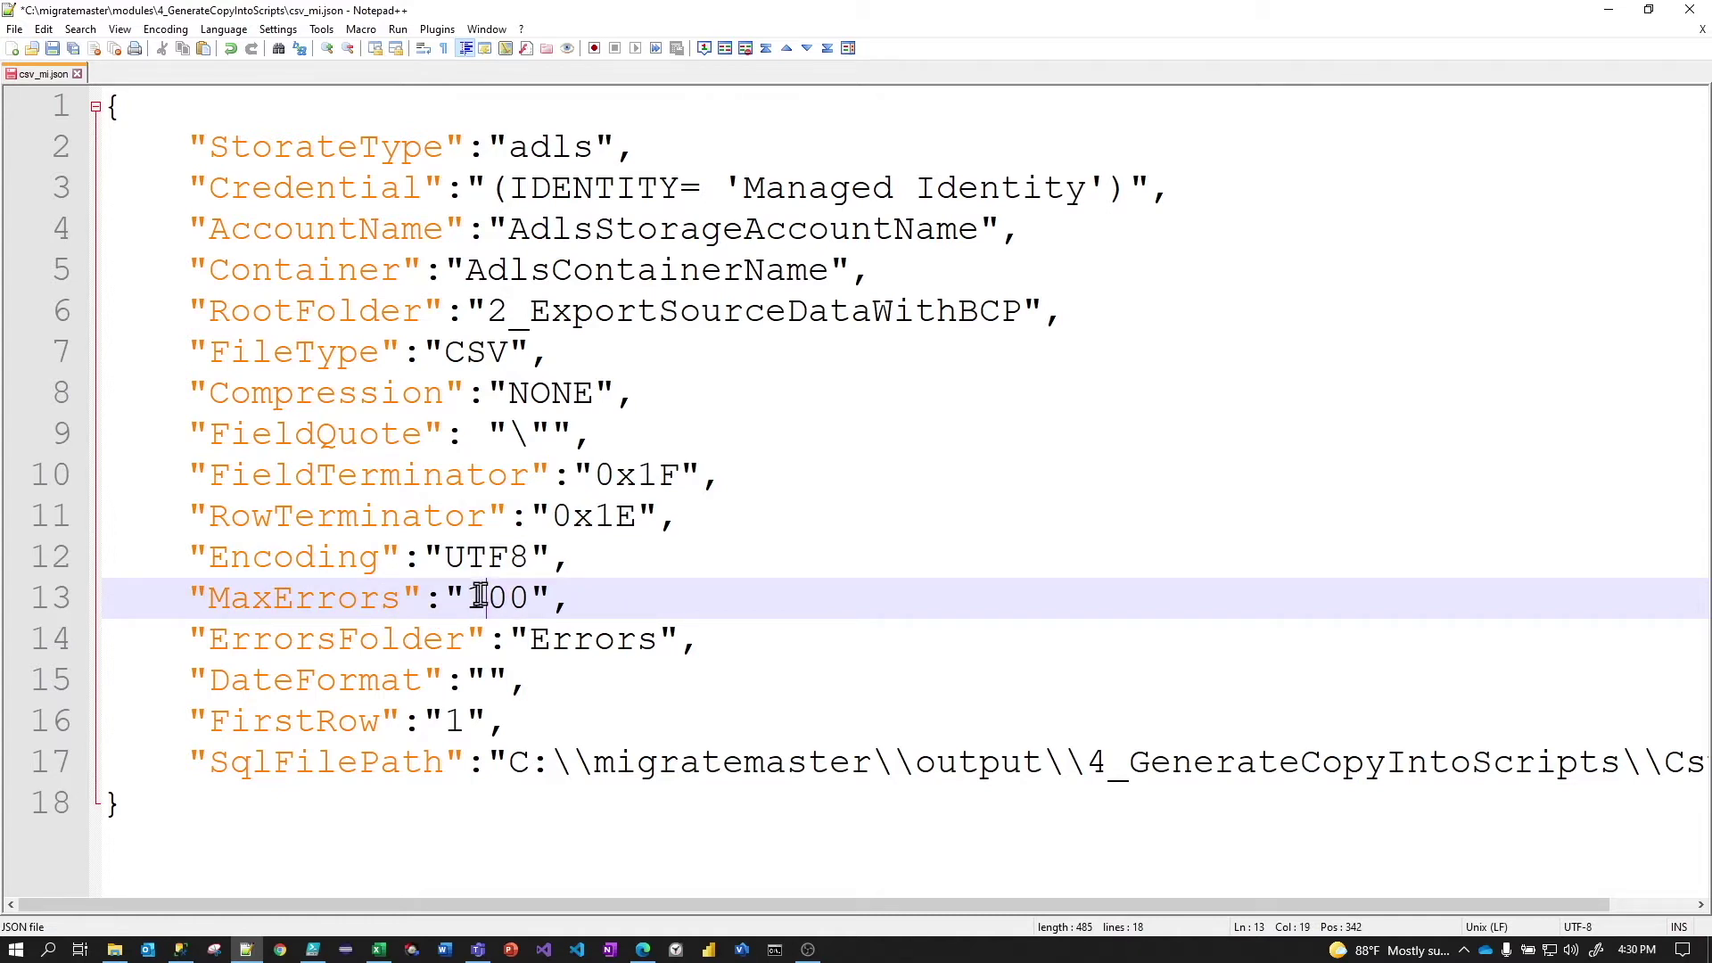
pyautogui.moveTo(468, 595); pyautogui.dragTo(526, 595)
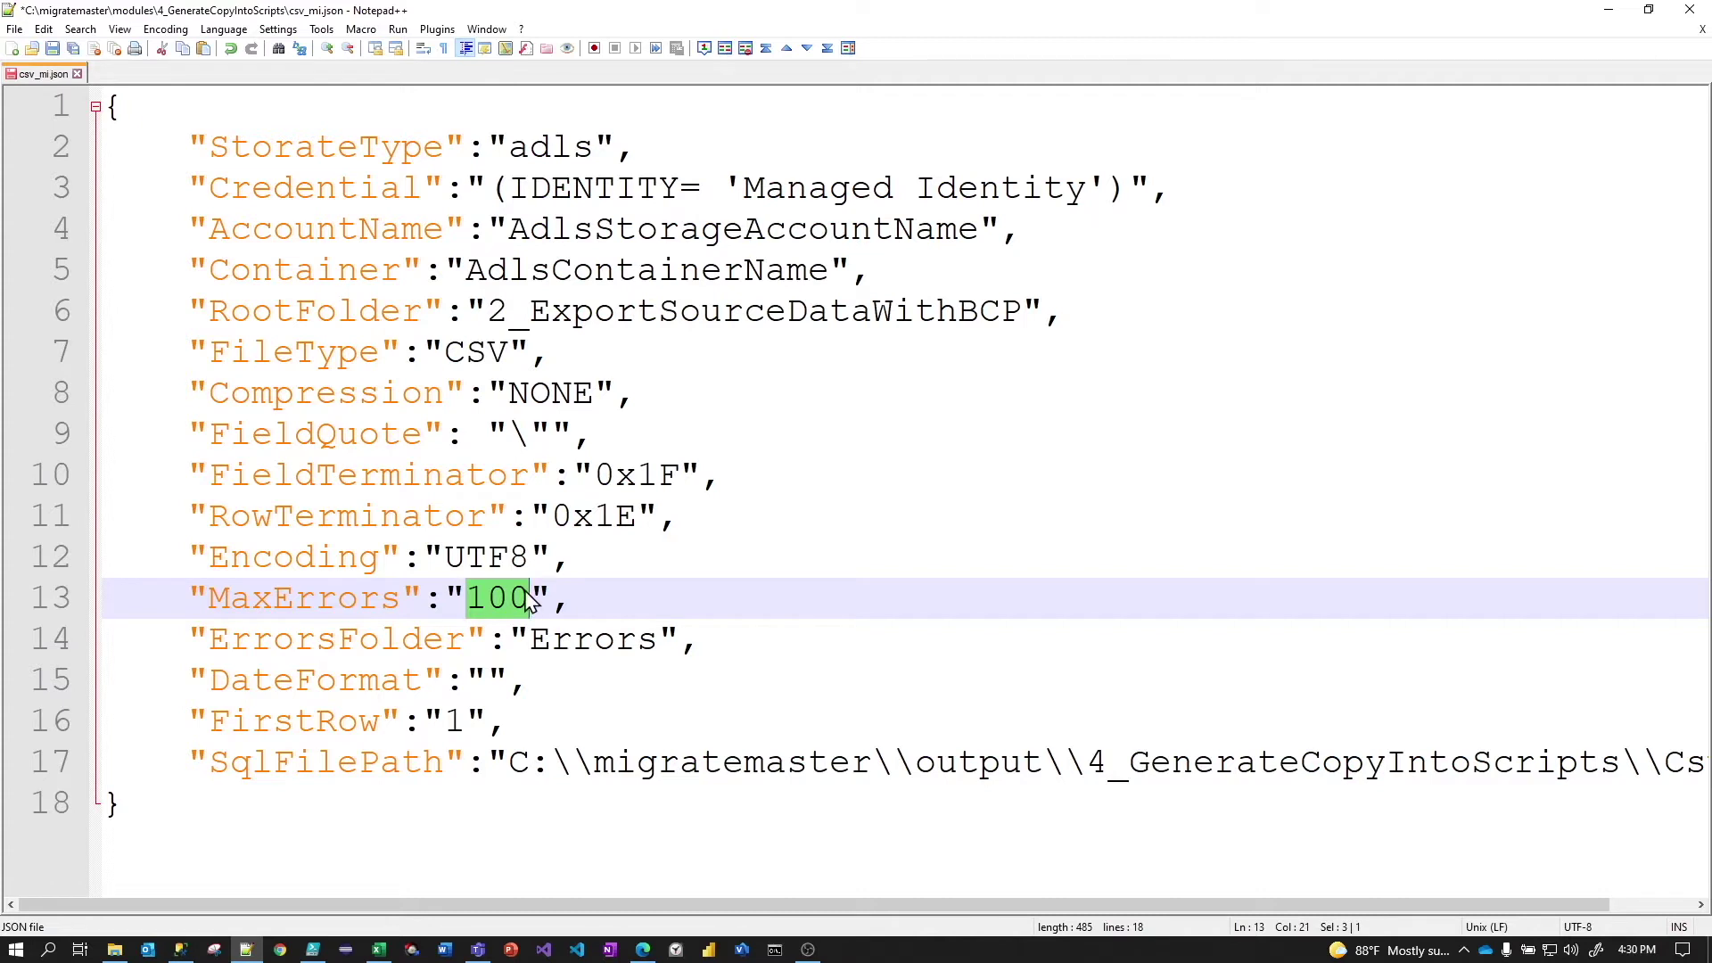
pyautogui.write('0')
pyautogui.click(627, 589)
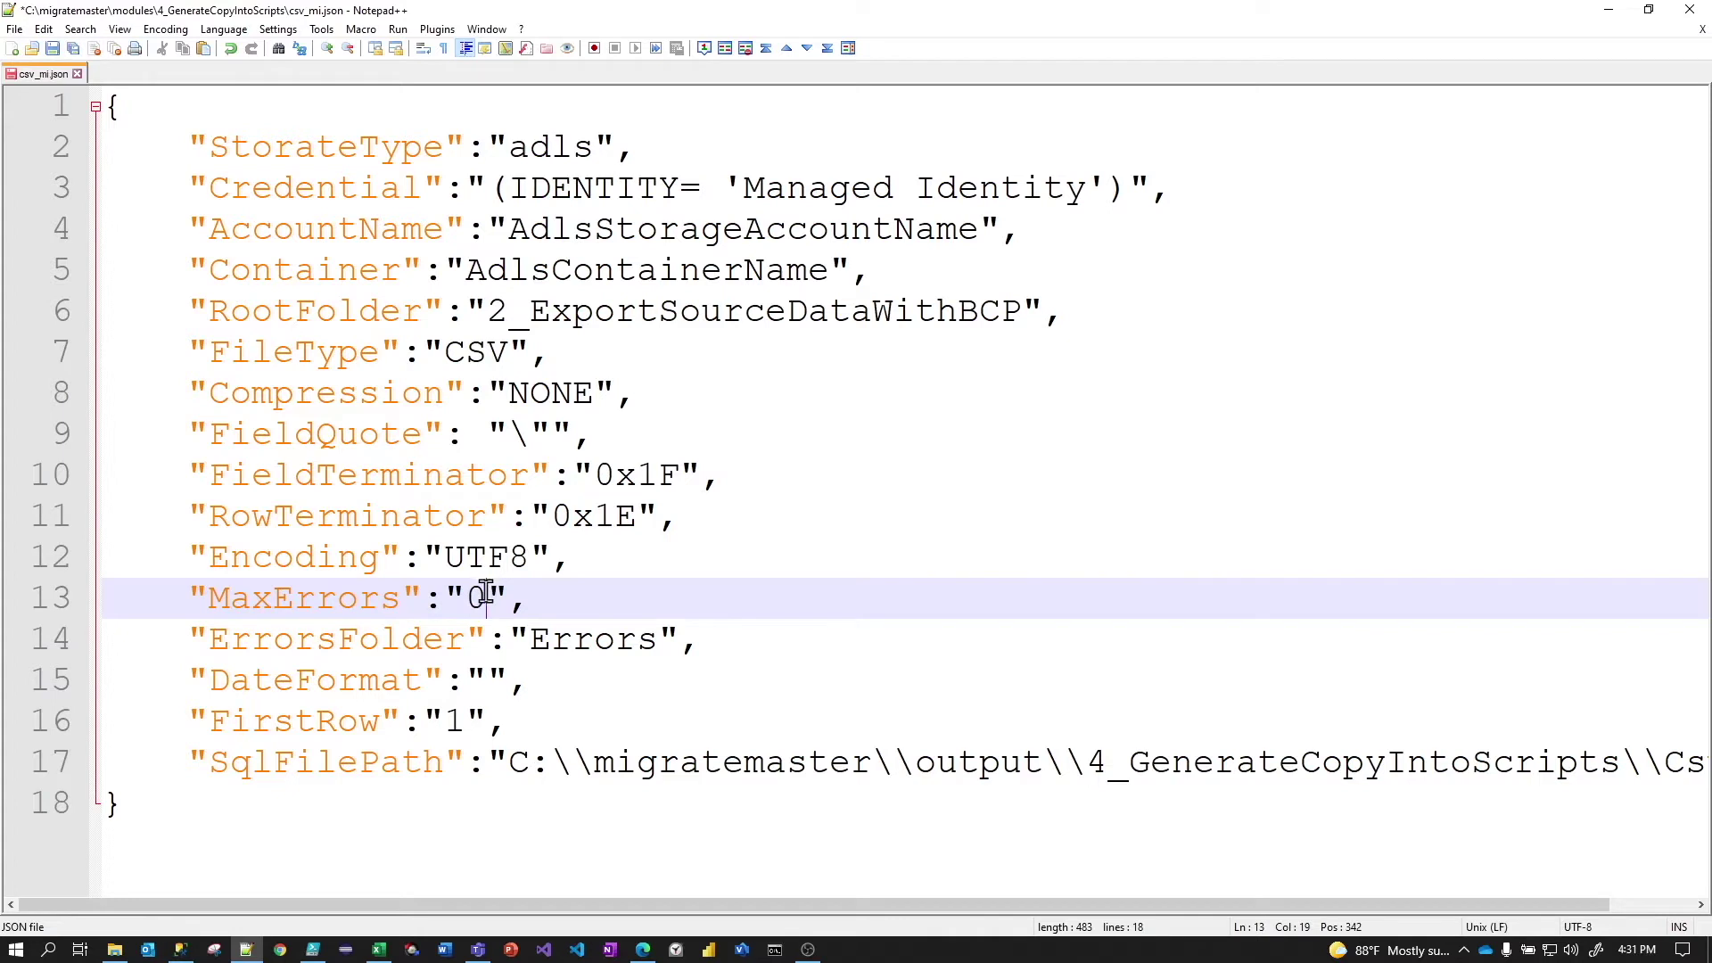
pyautogui.moveTo(474, 599); pyautogui.dragTo(489, 598)
pyautogui.write('100')
pyautogui.press('End')
pyautogui.click(571, 593)
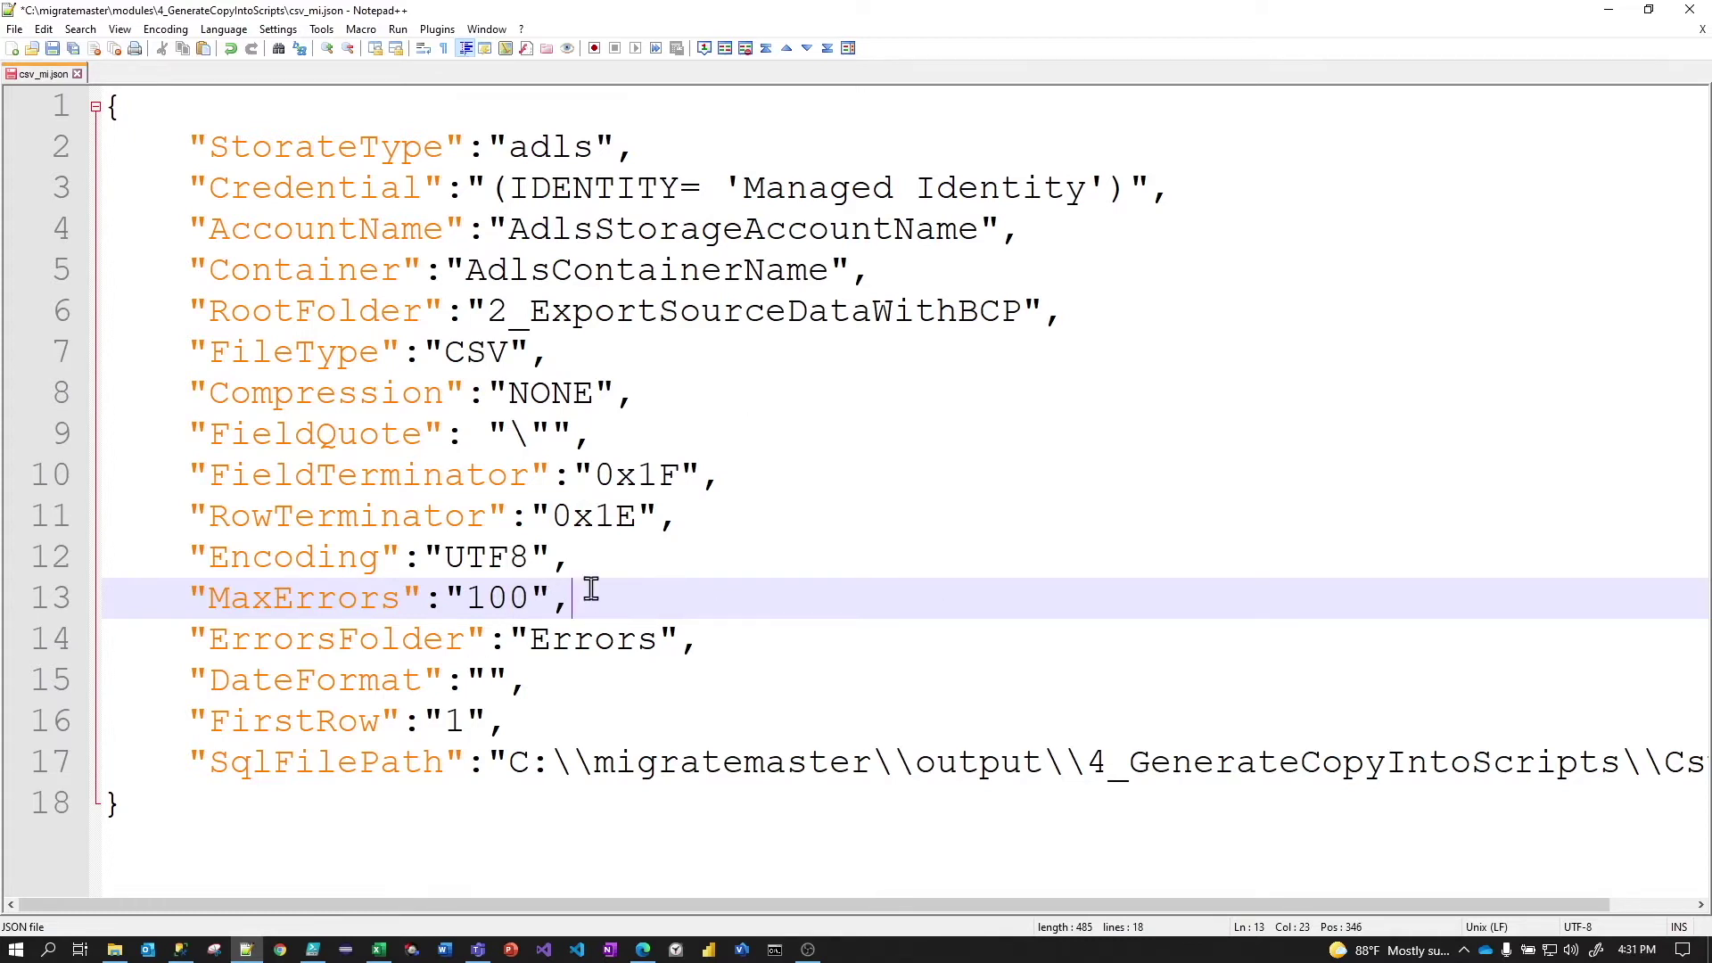
# Examine the ErrorsFolder setting in relation to the RootFolder path, and the DateFormat setting
pyautogui.click(572, 638)
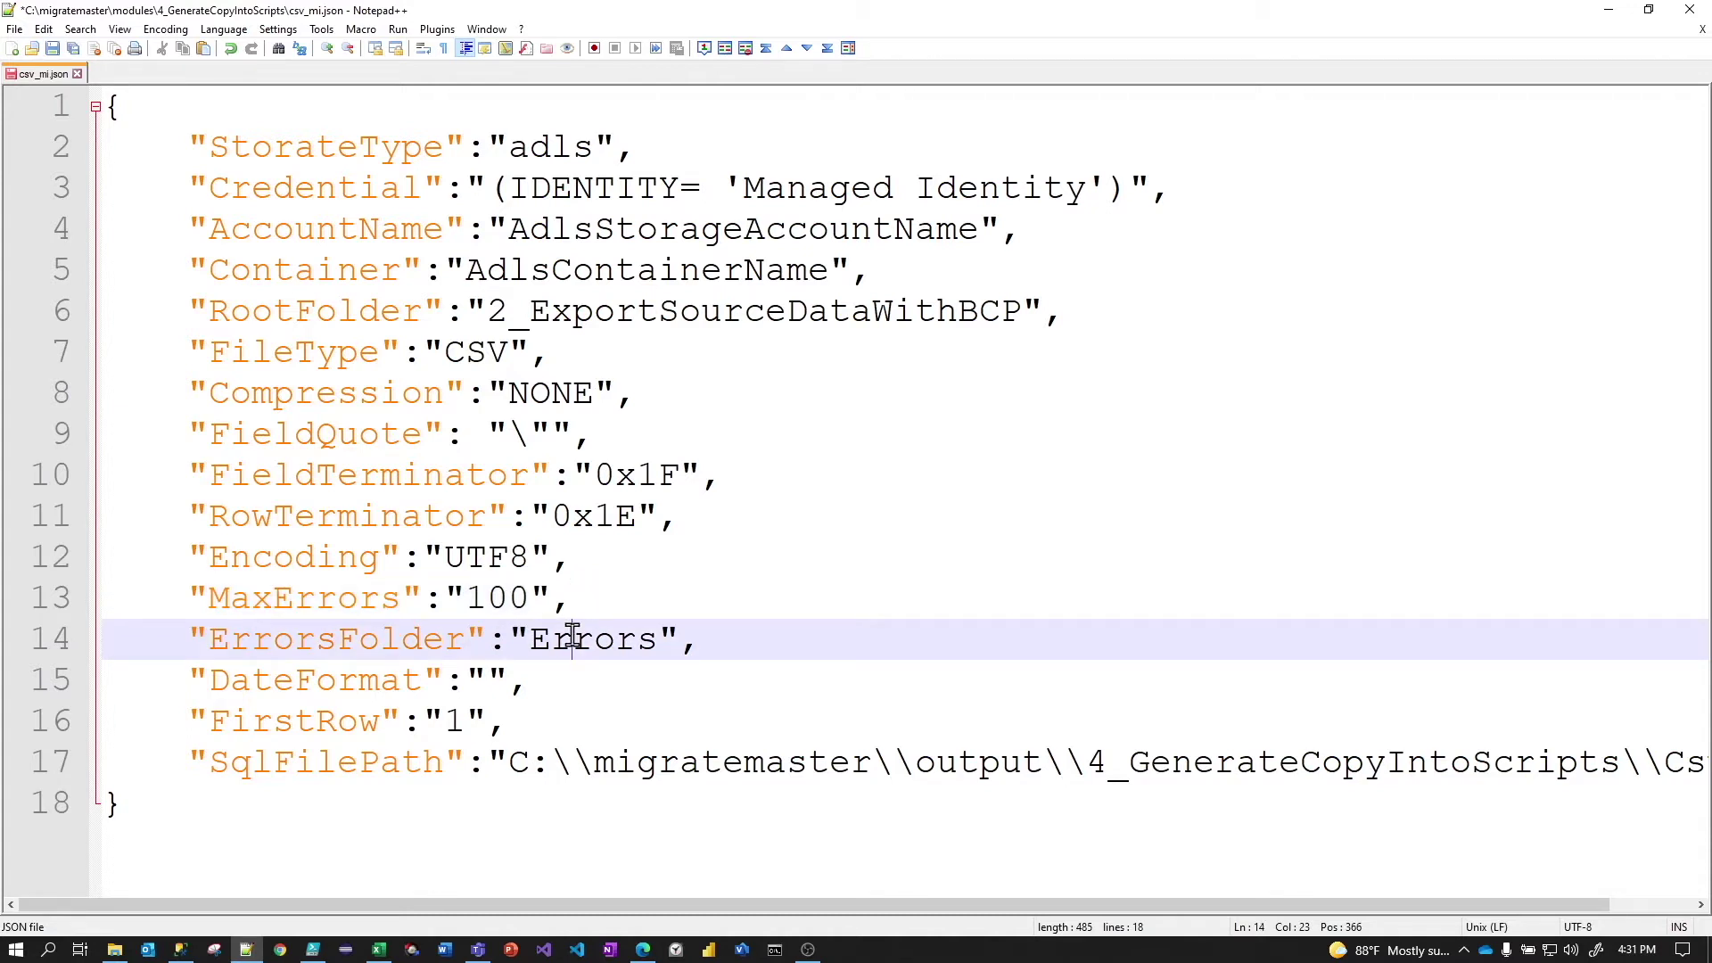
pyautogui.click(615, 639)
pyautogui.click(489, 312)
pyautogui.moveTo(579, 313); pyautogui.dragTo(931, 323)
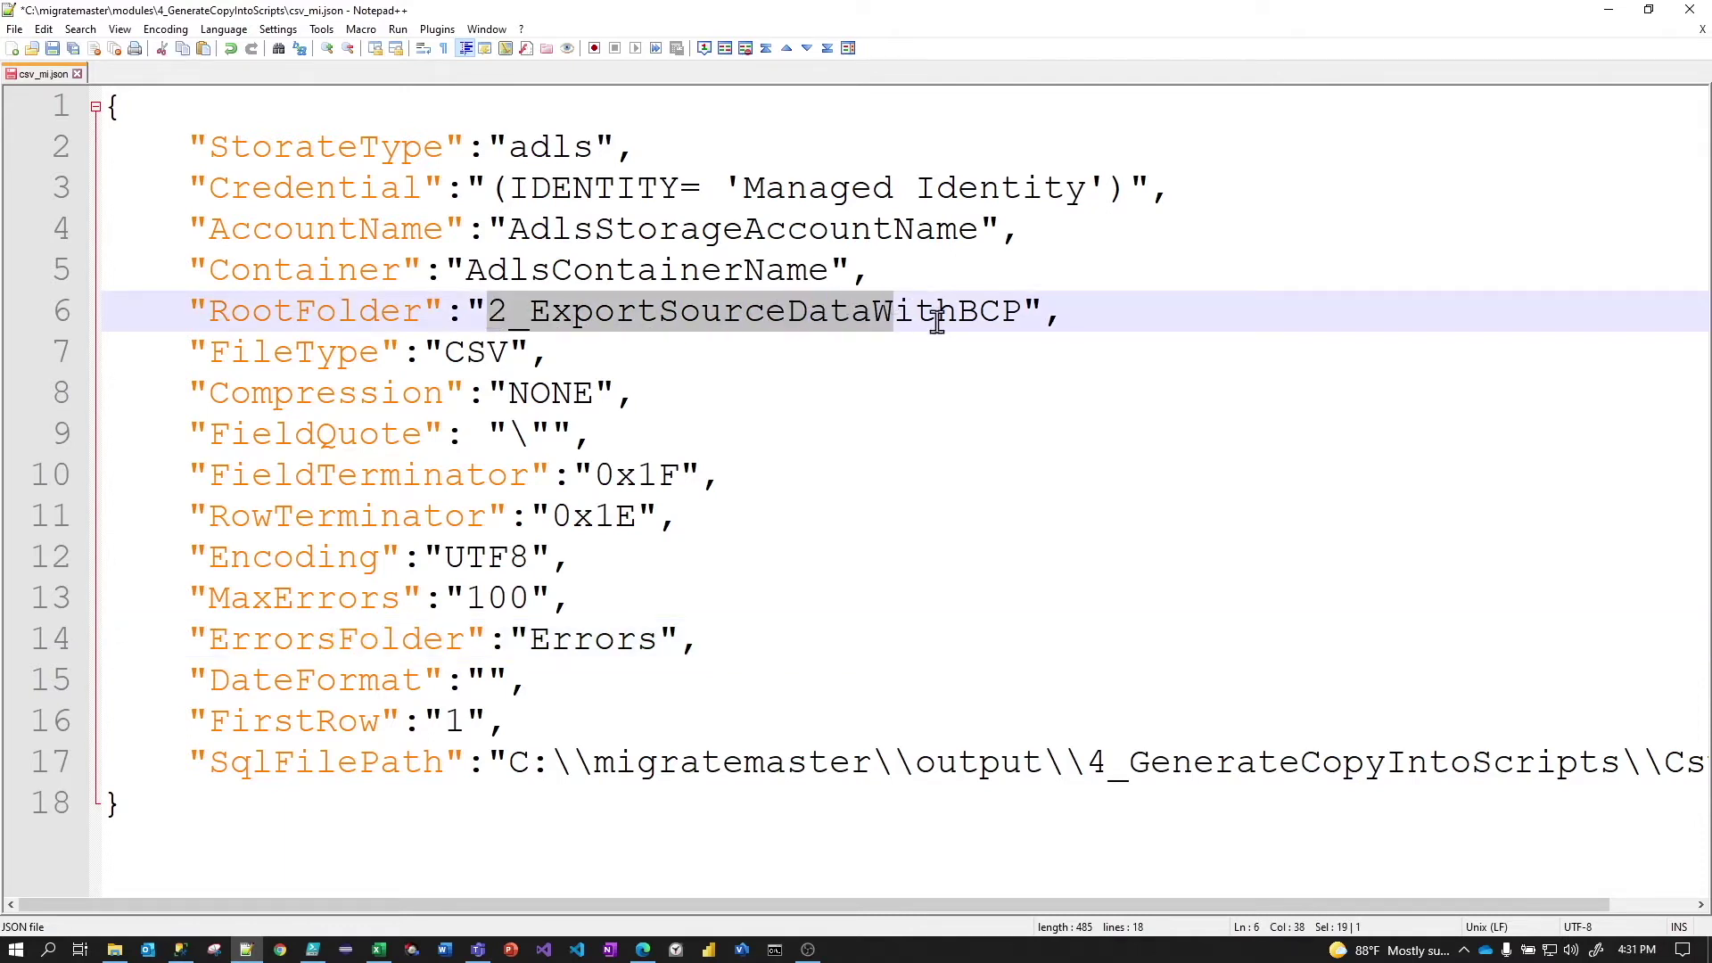
pyautogui.click(595, 641)
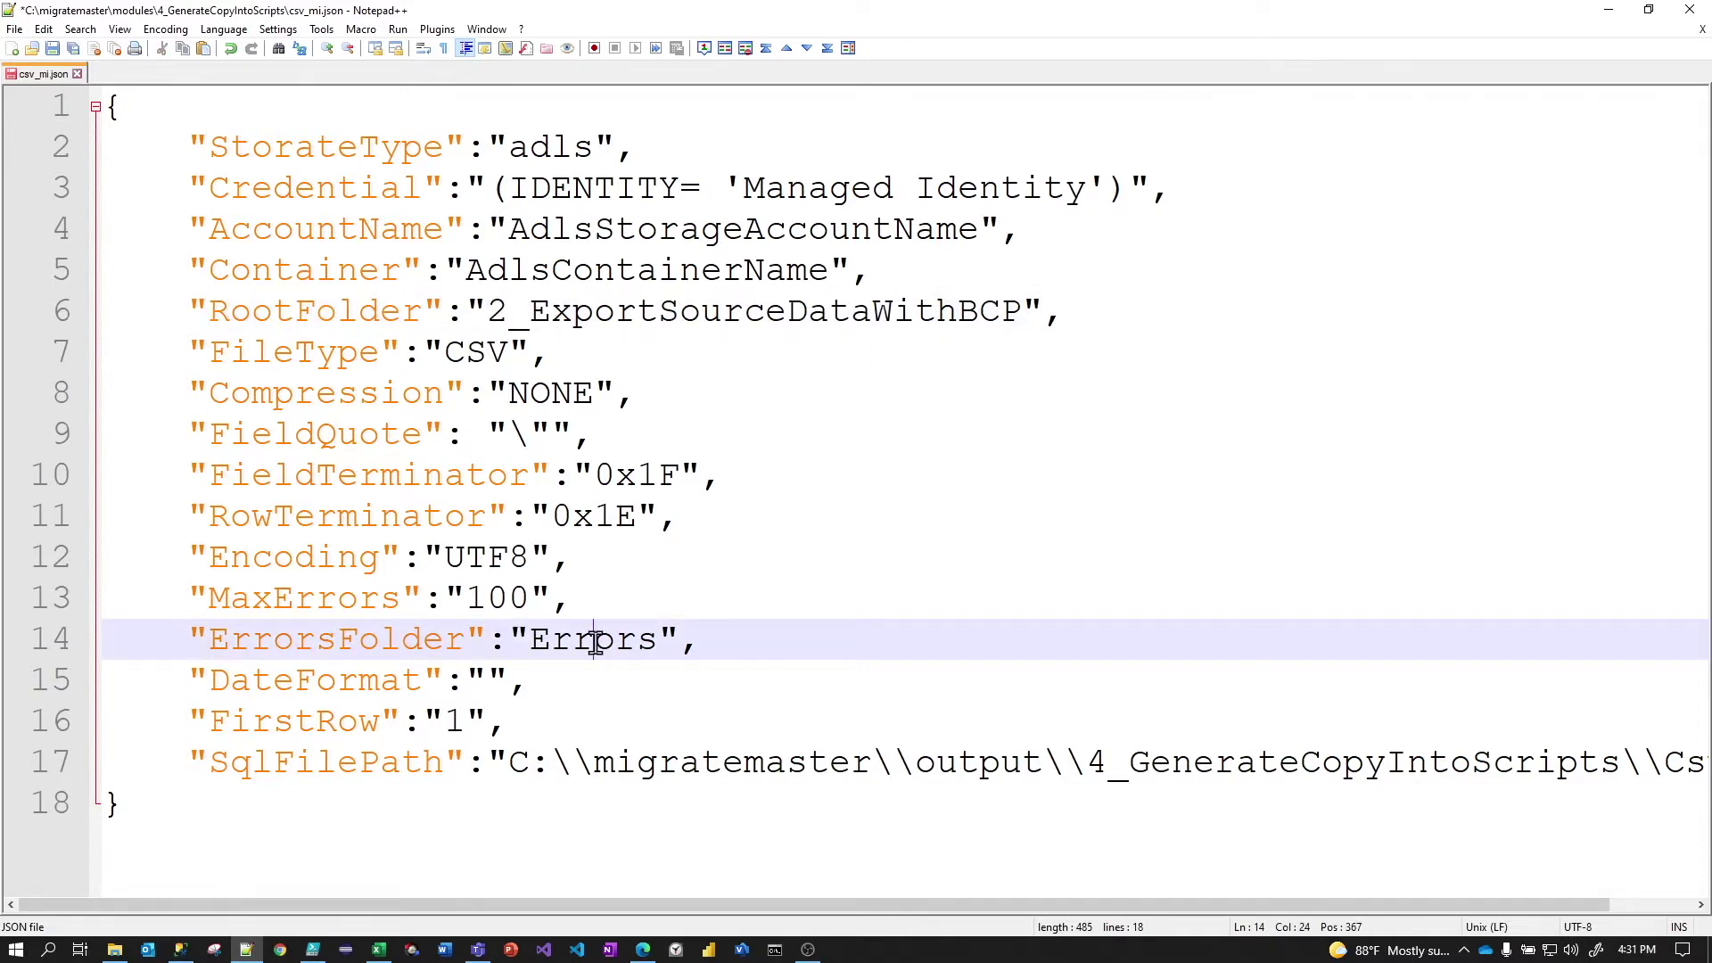
pyautogui.click(613, 674)
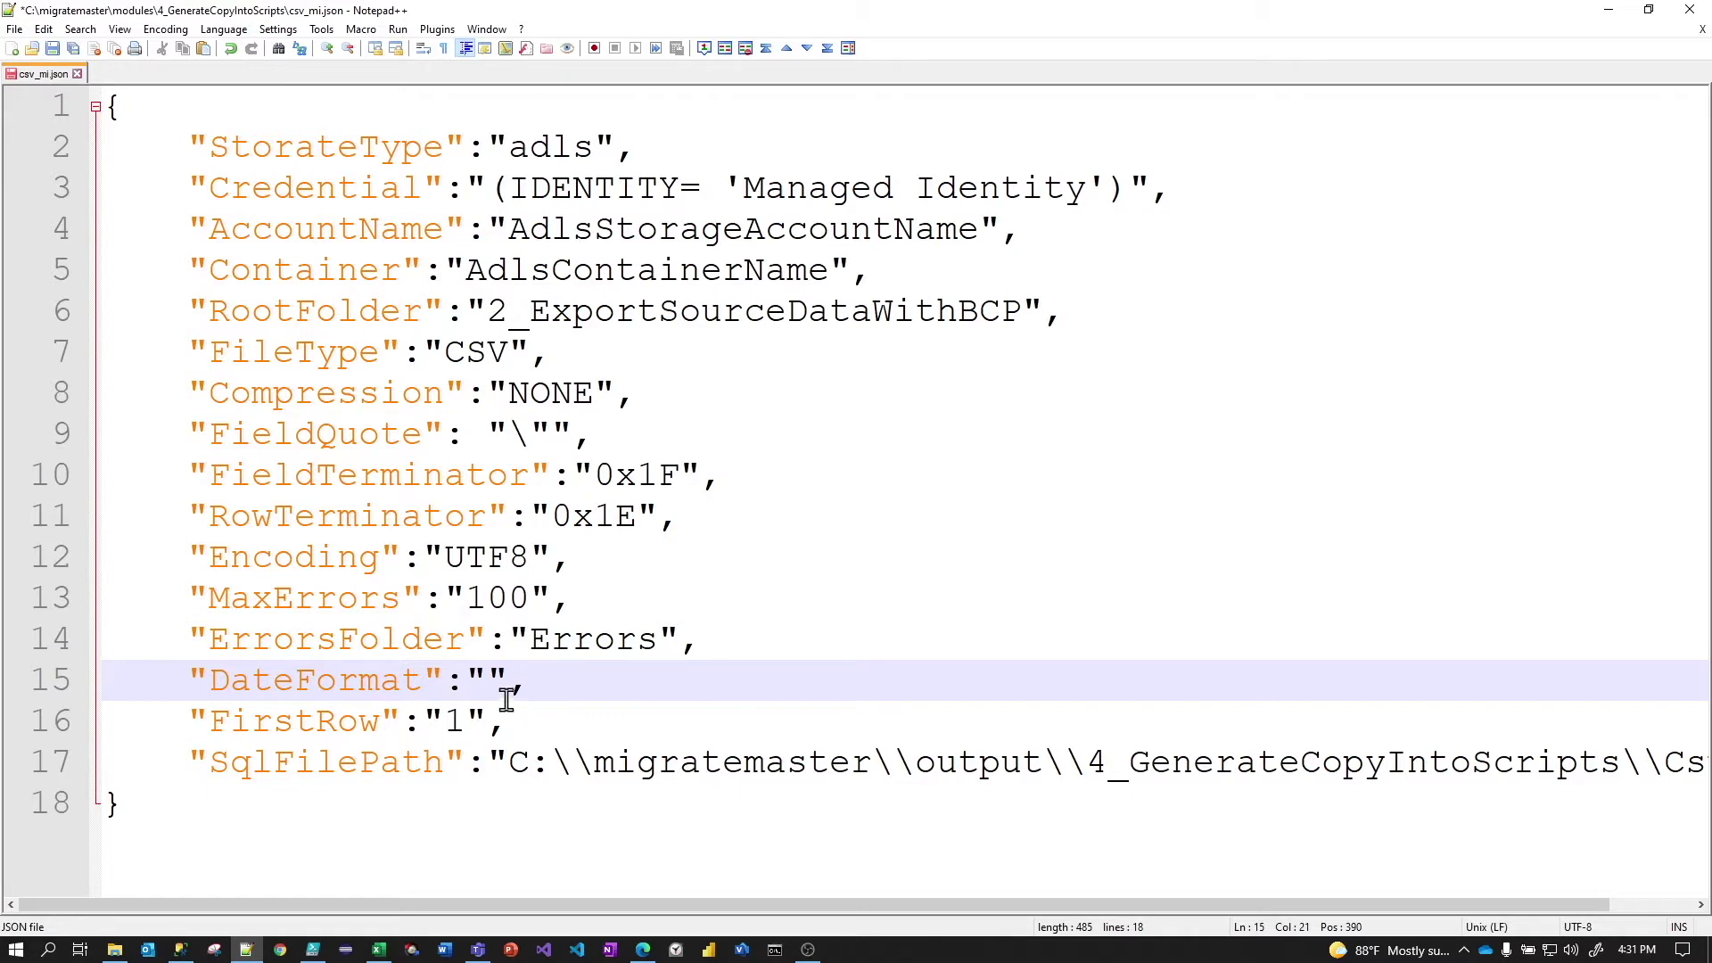
# Review the DateFormat and FirstRow settings of the configuration file
pyautogui.click(584, 680)
pyautogui.click(582, 679)
pyautogui.click(471, 719)
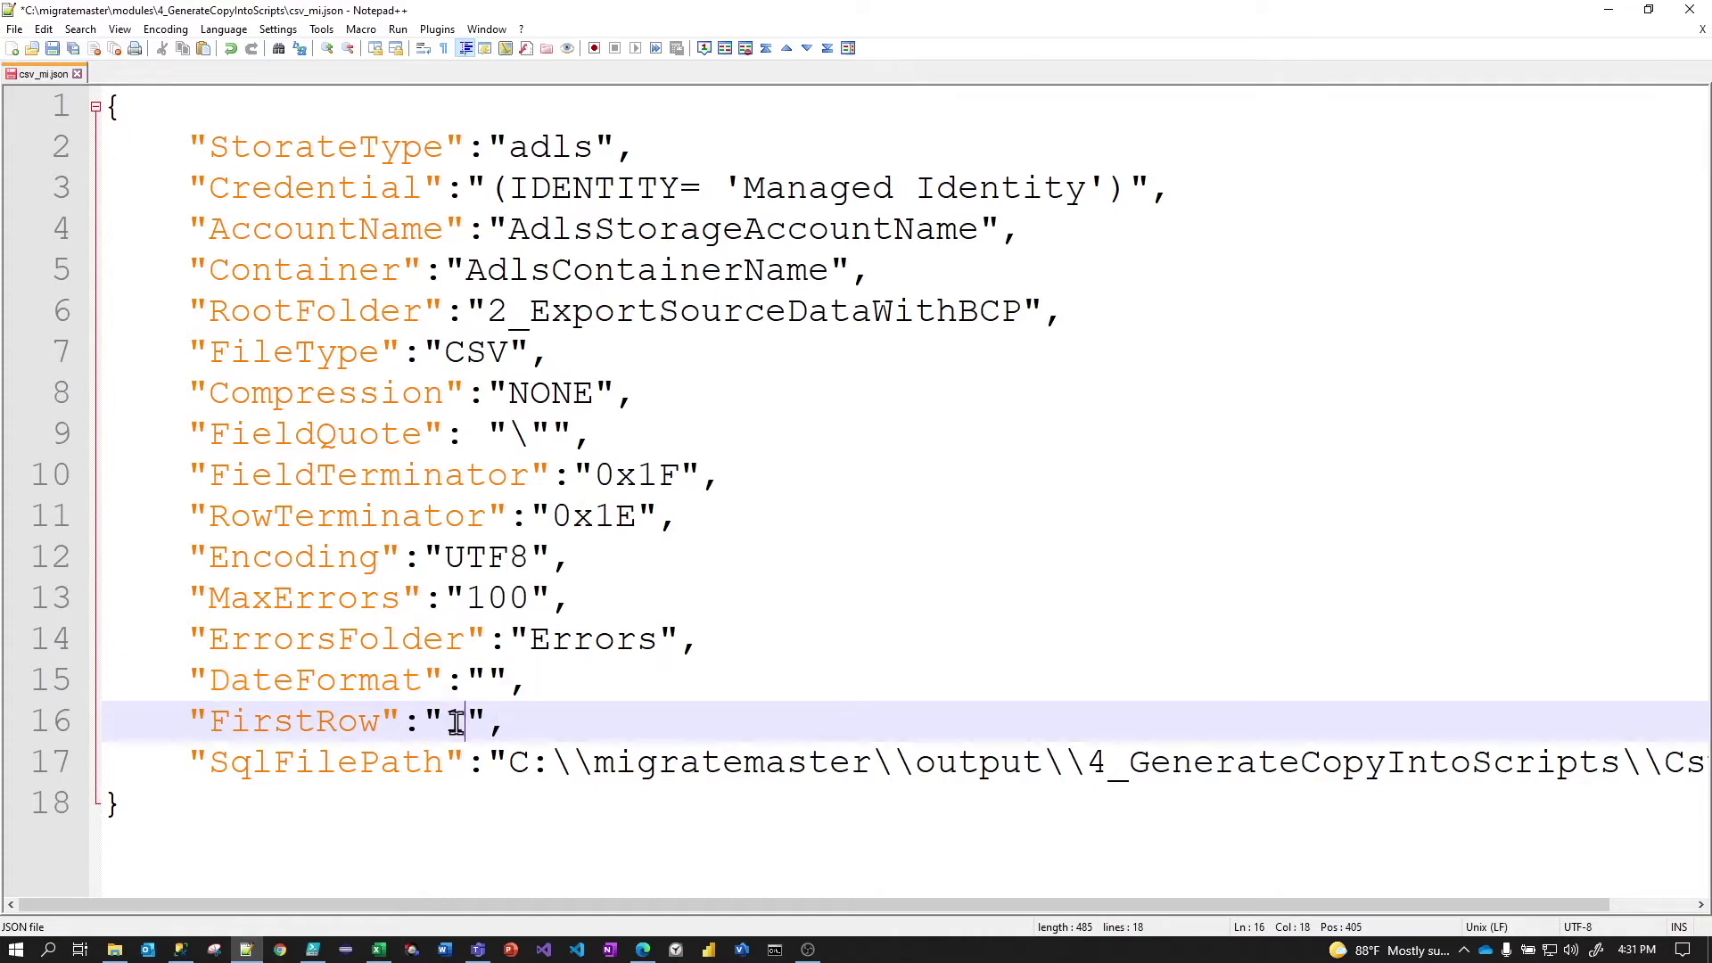
pyautogui.doubleClick(453, 718)
pyautogui.click(524, 710)
pyautogui.click(469, 719)
# Examine the full SqlFilePath value, including its output, 4_GenerateCopyIntoScripts and CsvMi folder parts
pyautogui.click(549, 764)
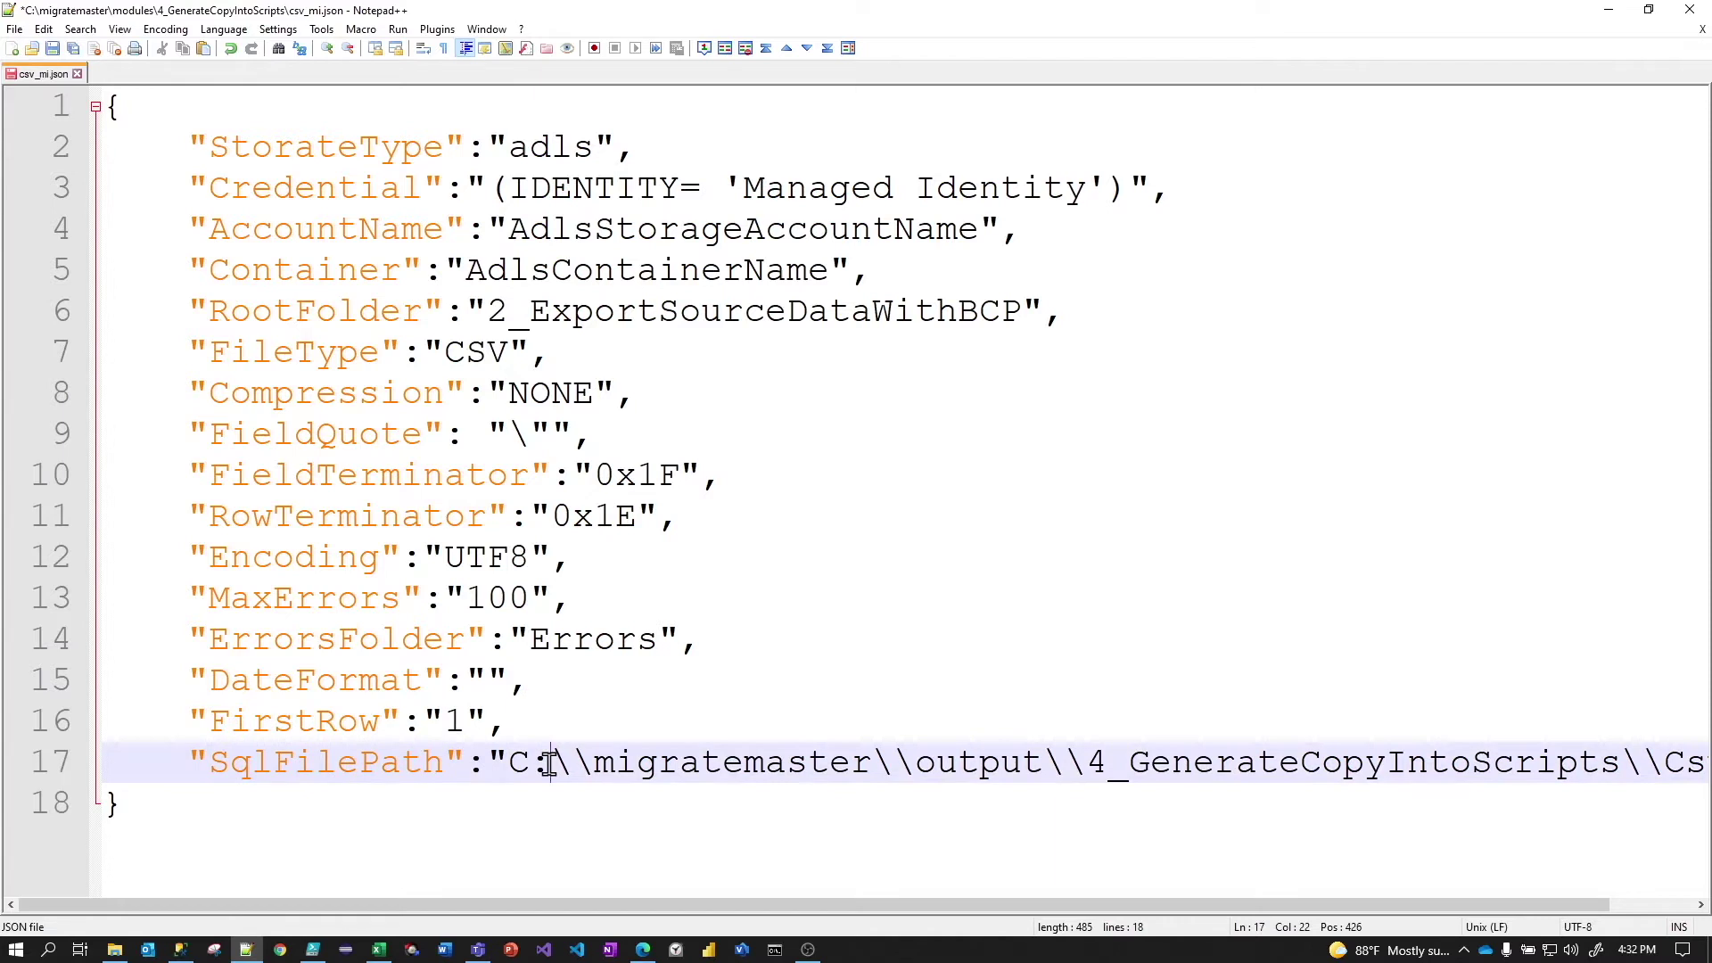
pyautogui.click(359, 765)
pyautogui.moveTo(526, 911); pyautogui.dragTo(714, 911)
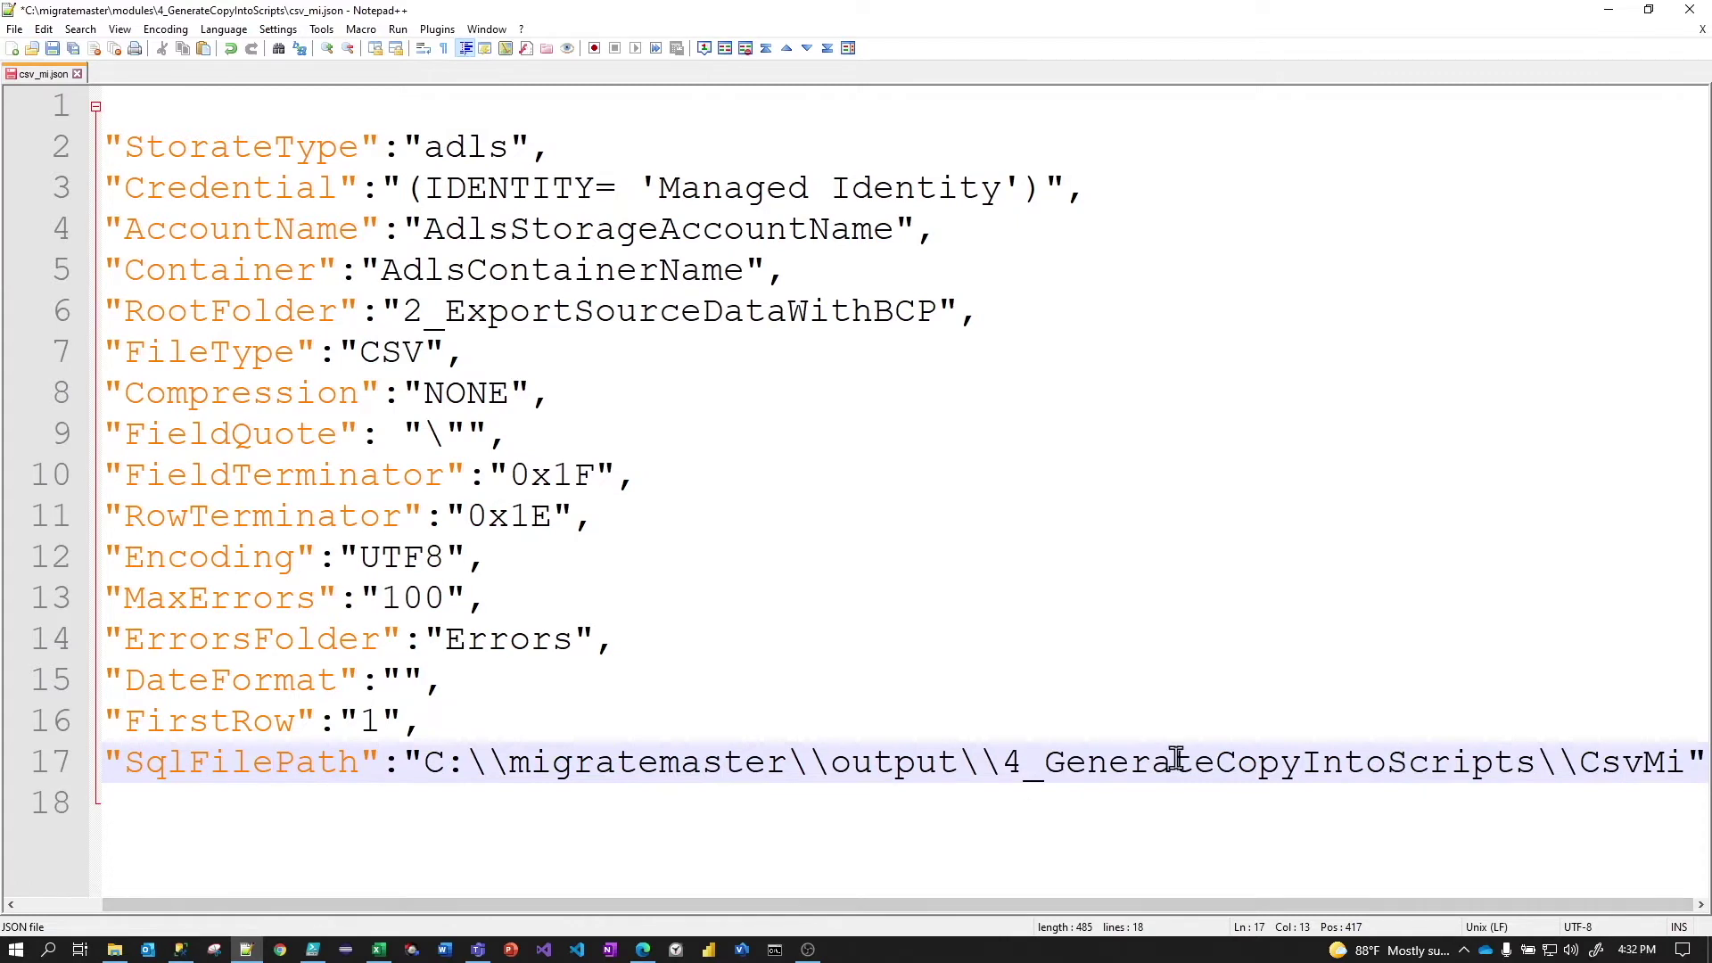
pyautogui.doubleClick(901, 774)
pyautogui.click(904, 795)
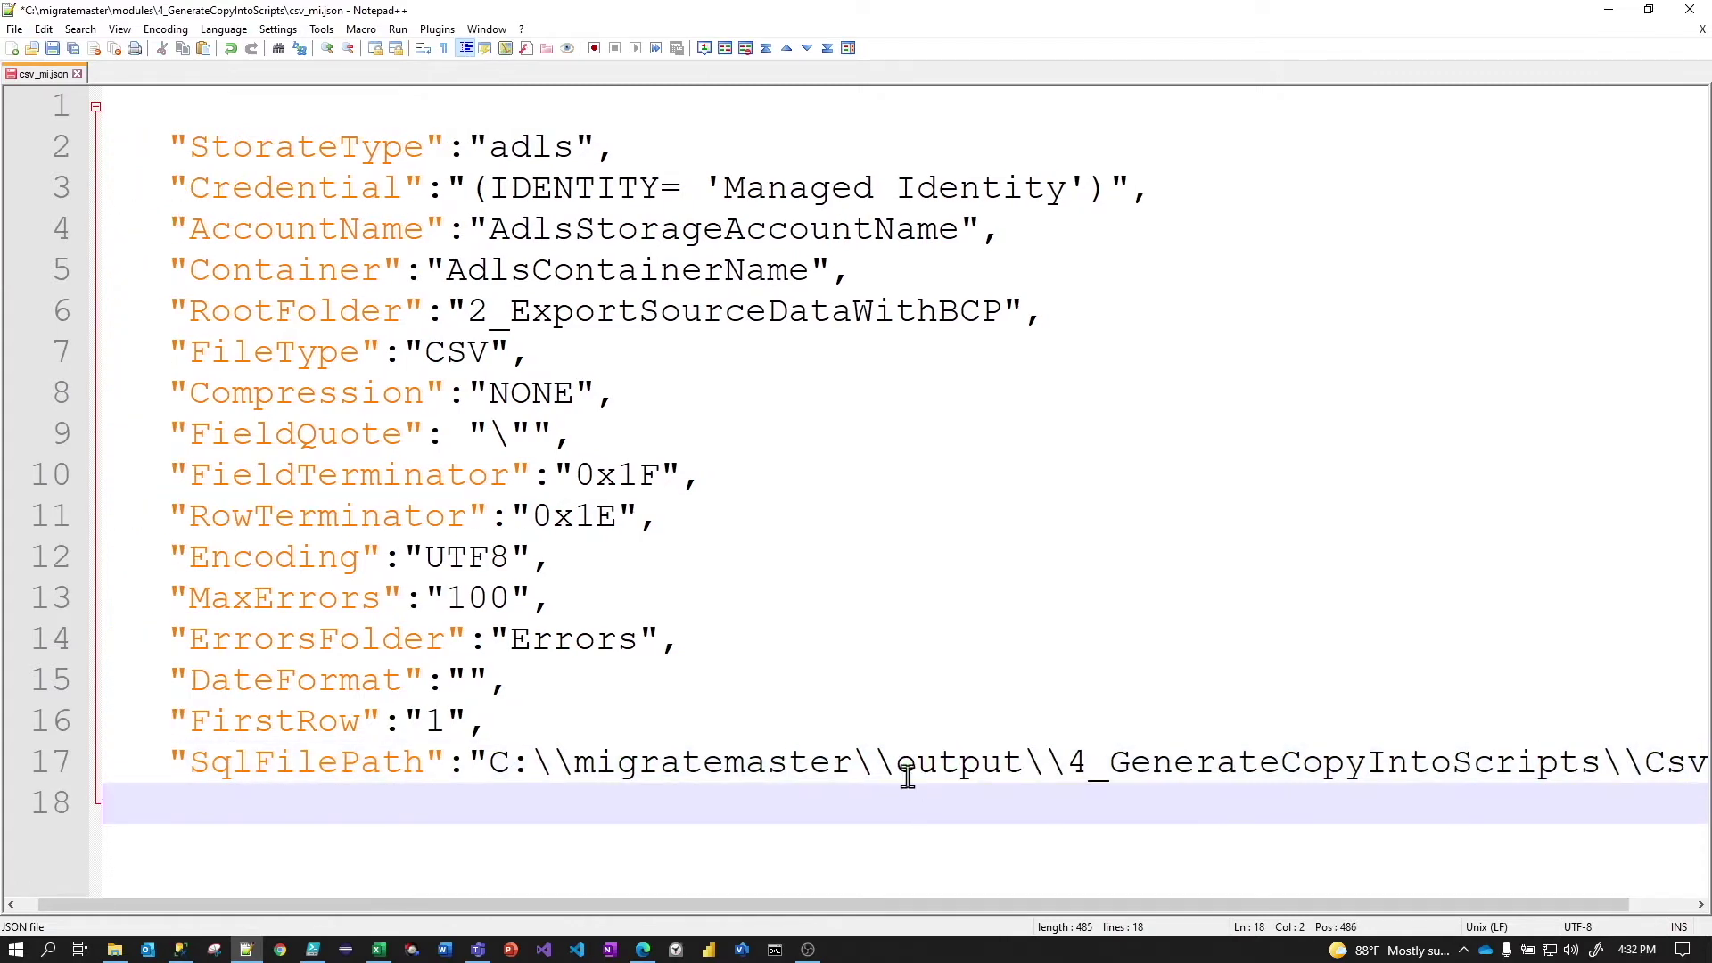
pyautogui.moveTo(985, 911); pyautogui.dragTo(1242, 909)
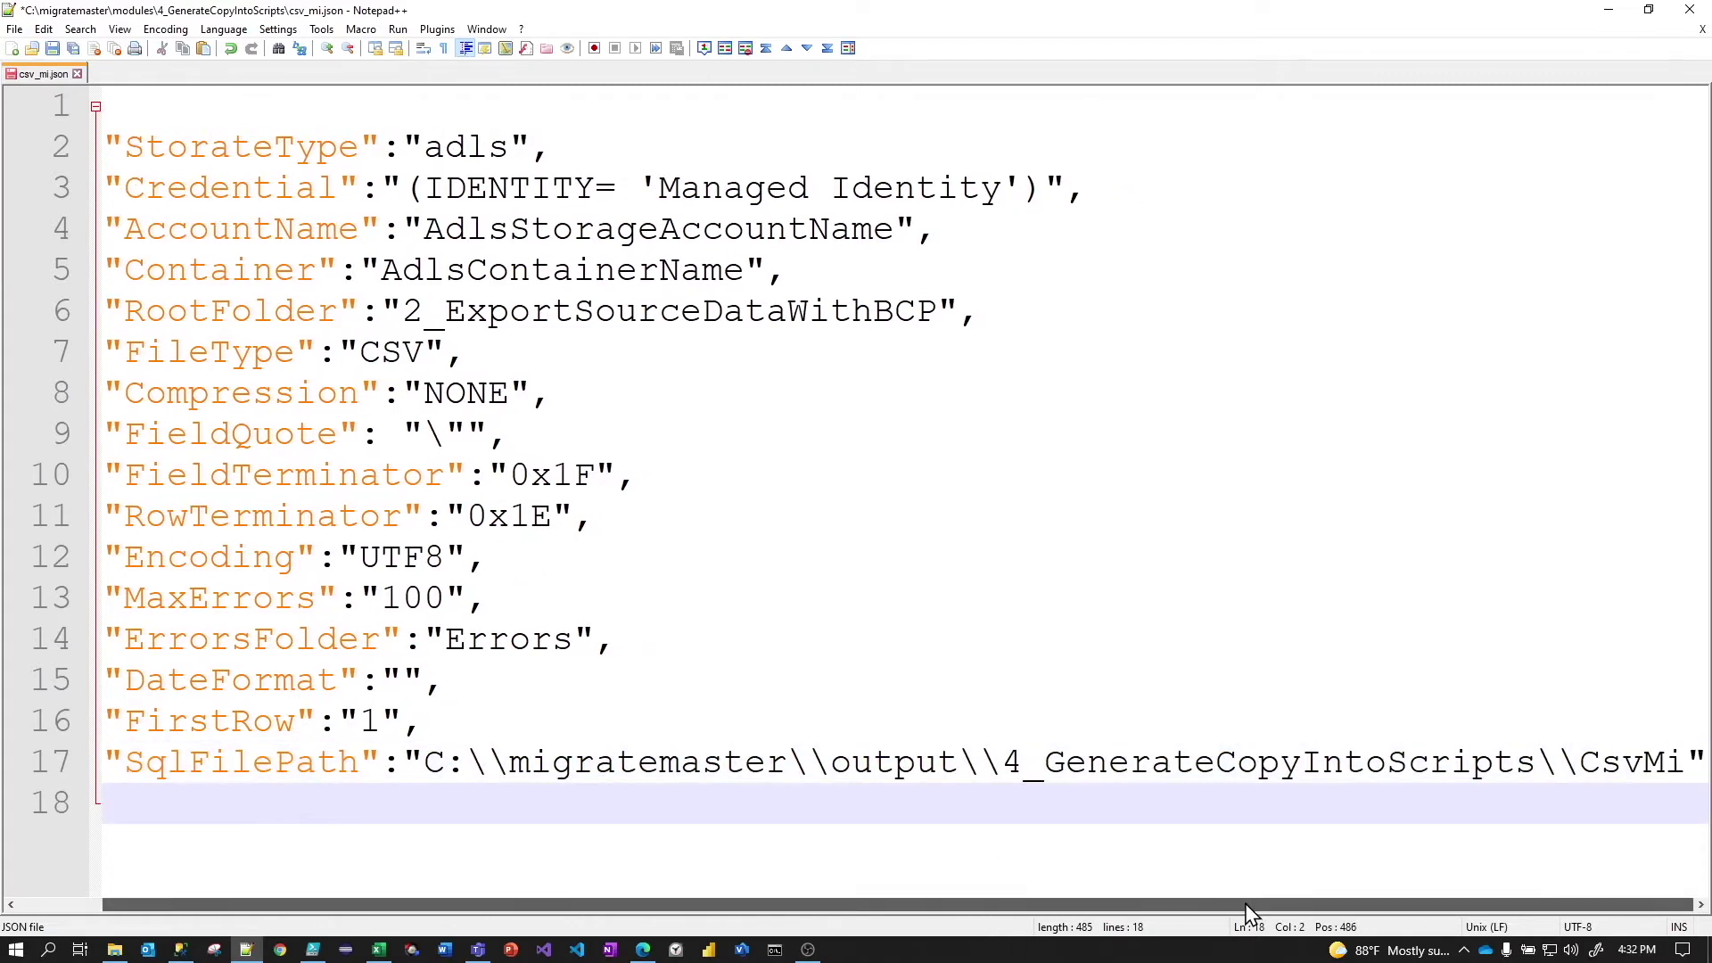
pyautogui.doubleClick(887, 765)
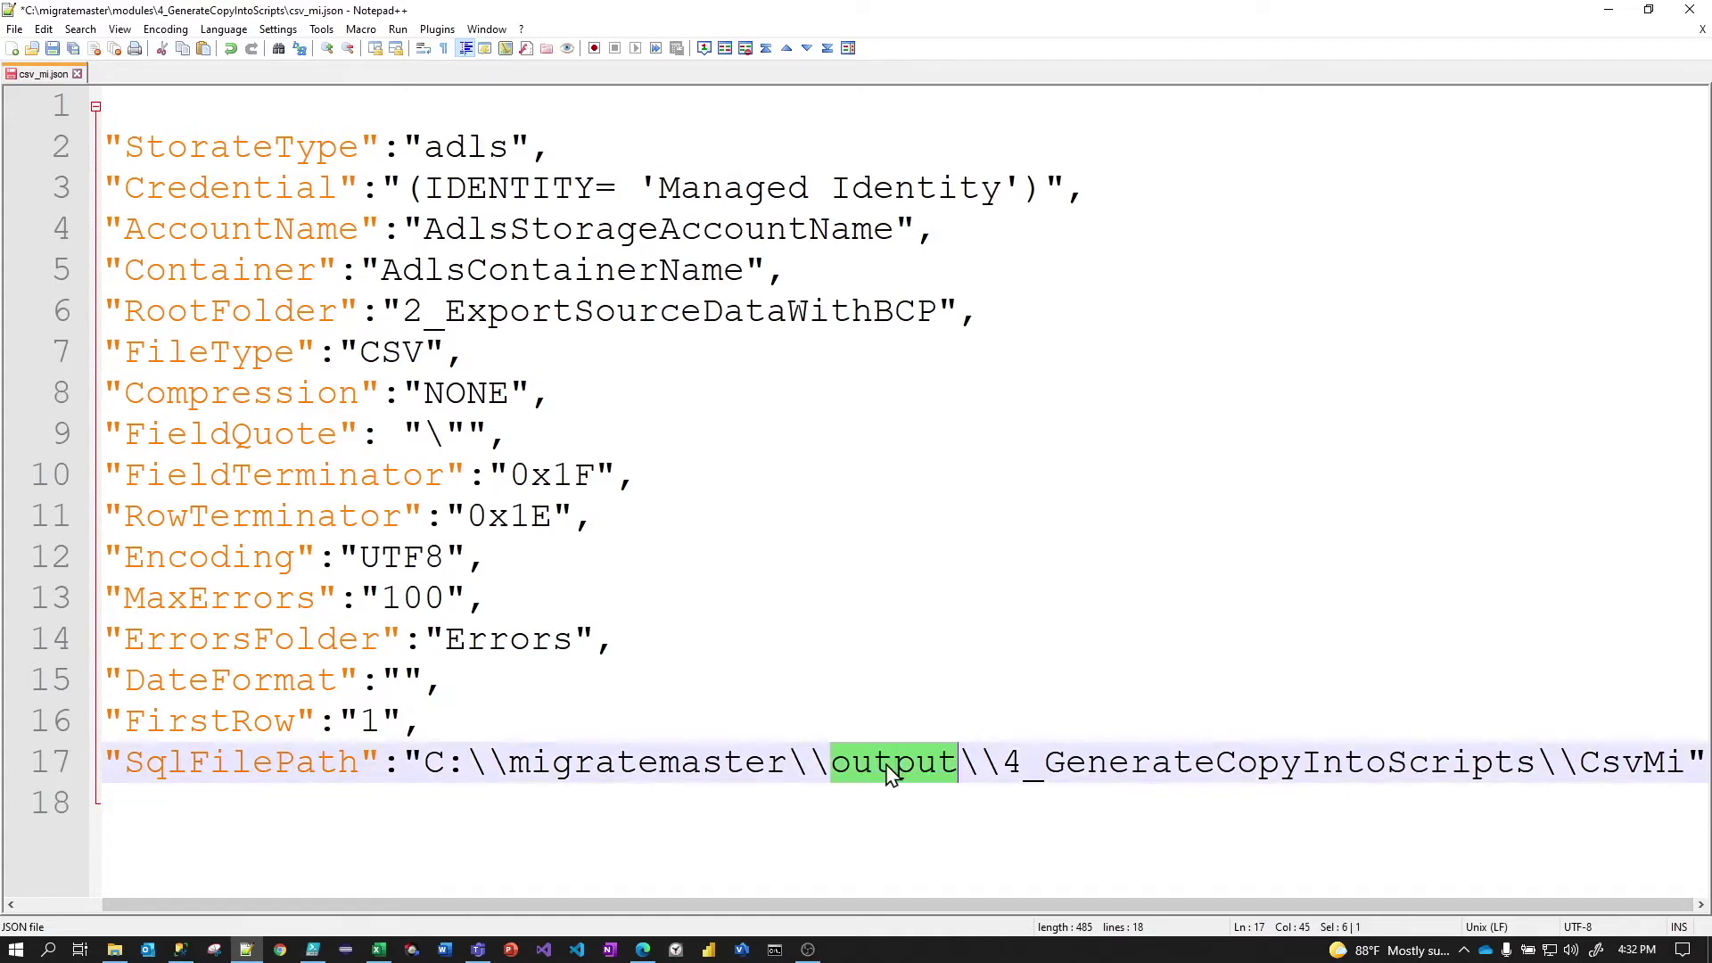
pyautogui.doubleClick(1079, 769)
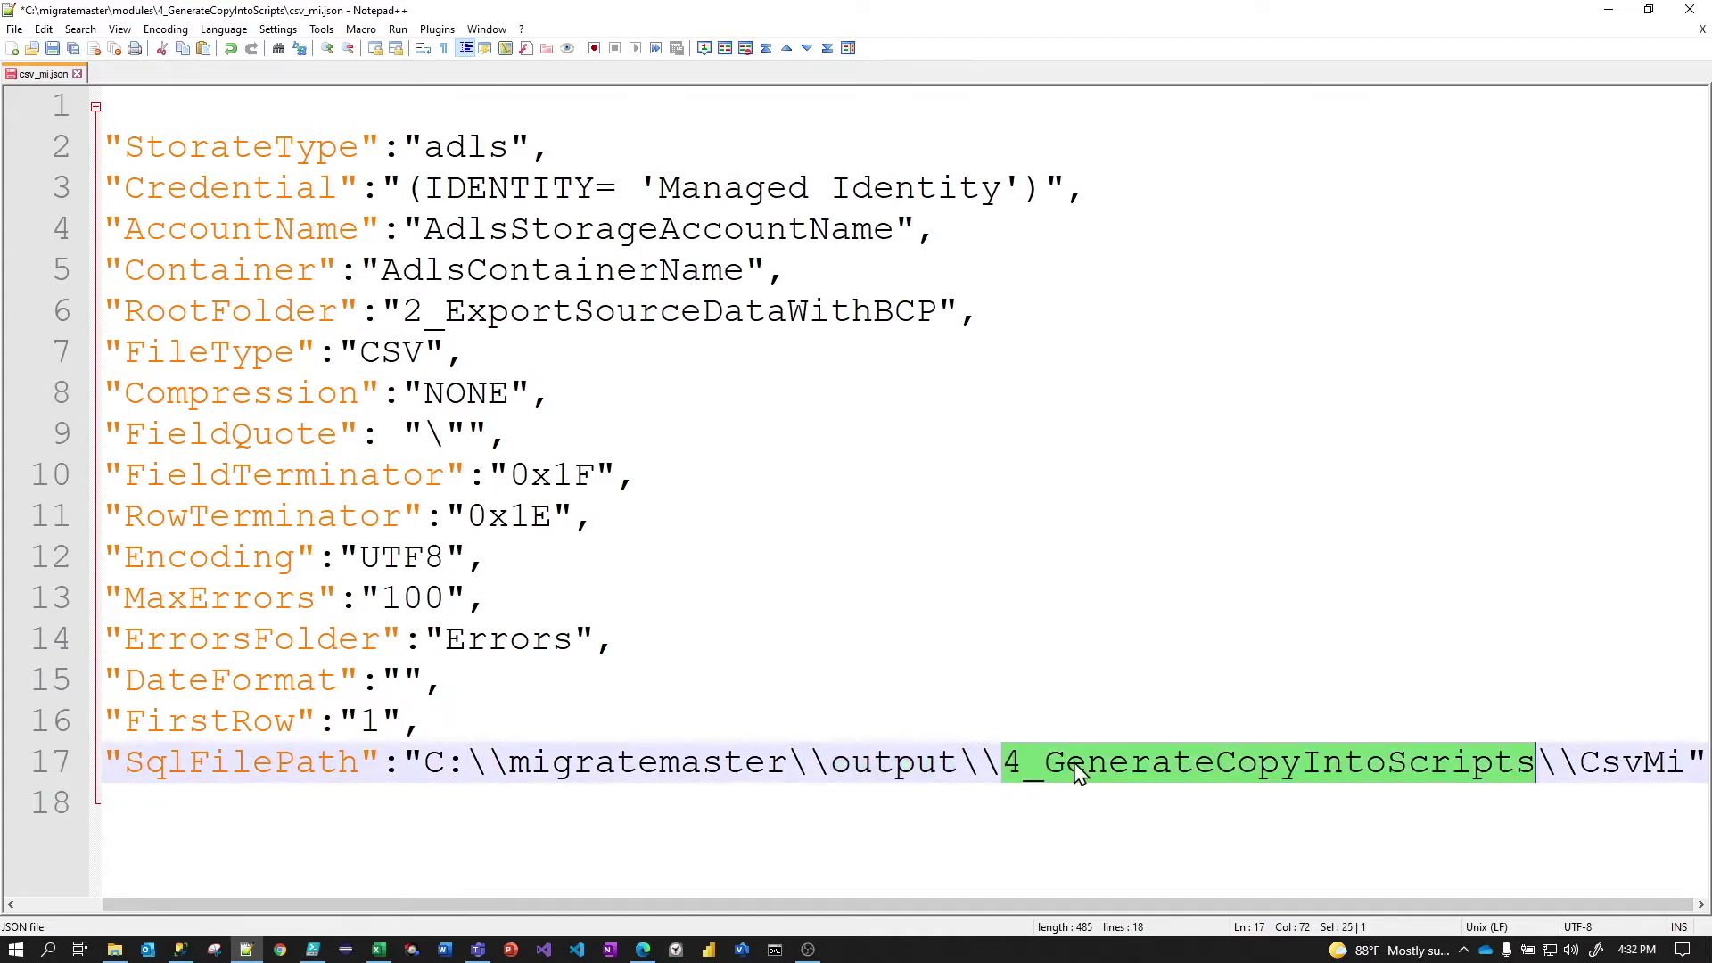
pyautogui.doubleClick(1609, 765)
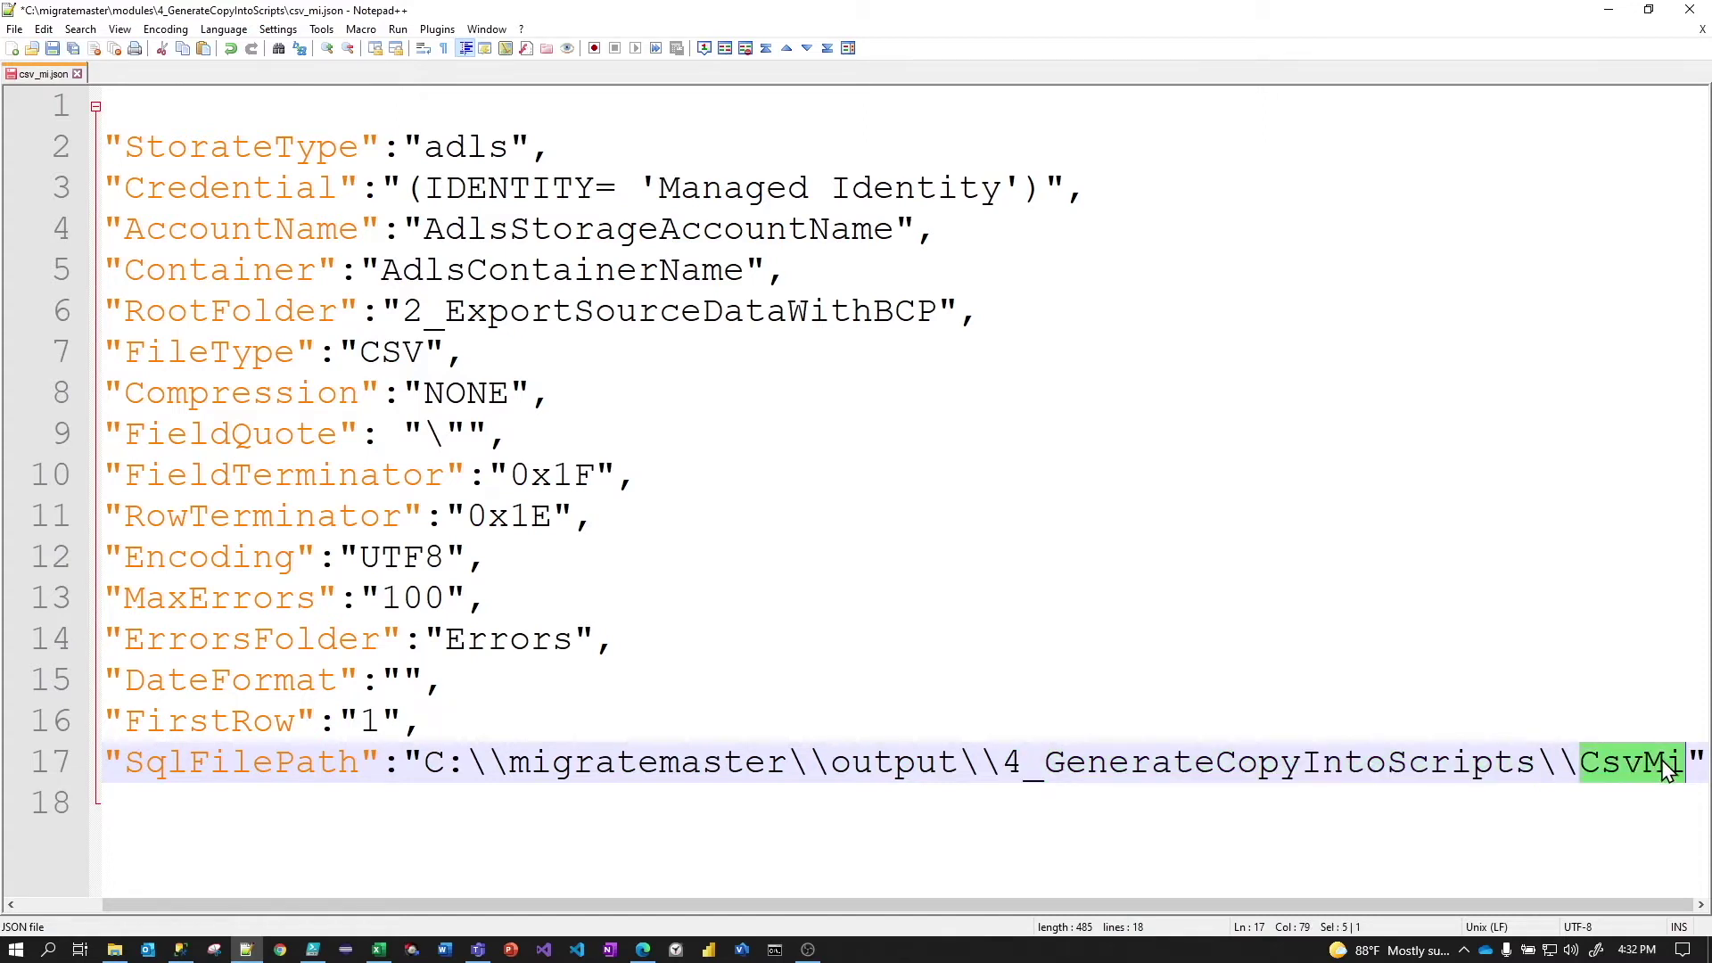
pyautogui.click(1651, 765)
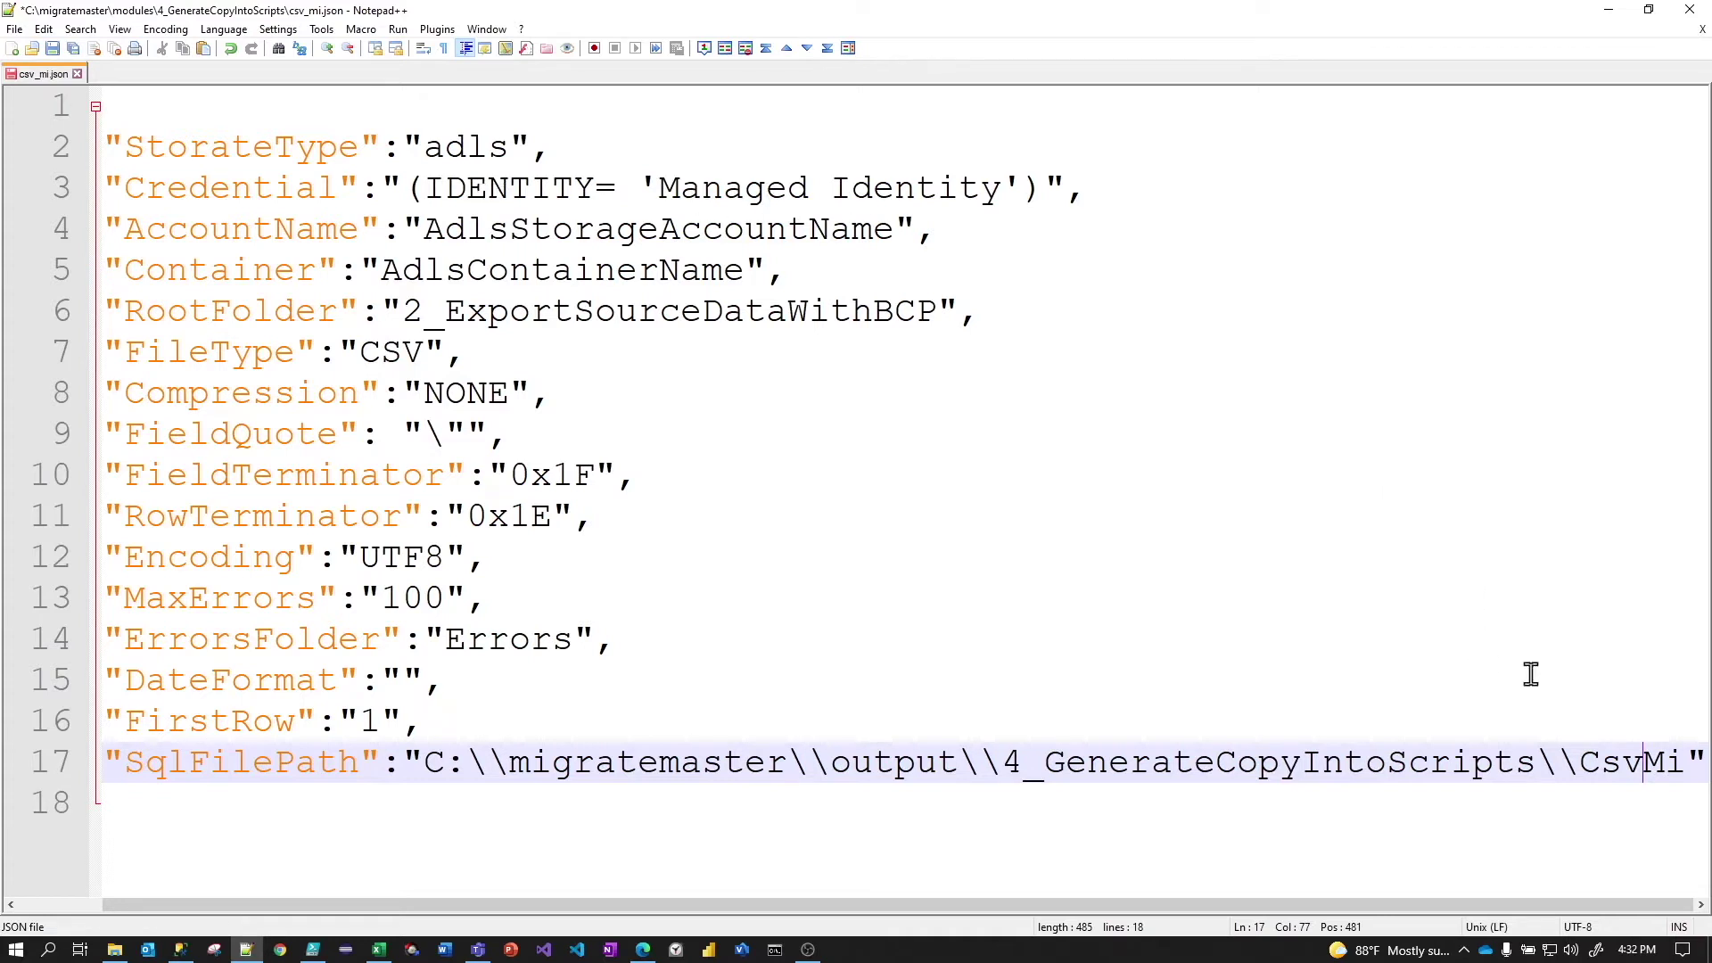
pyautogui.doubleClick(1623, 765)
pyautogui.click(1471, 795)
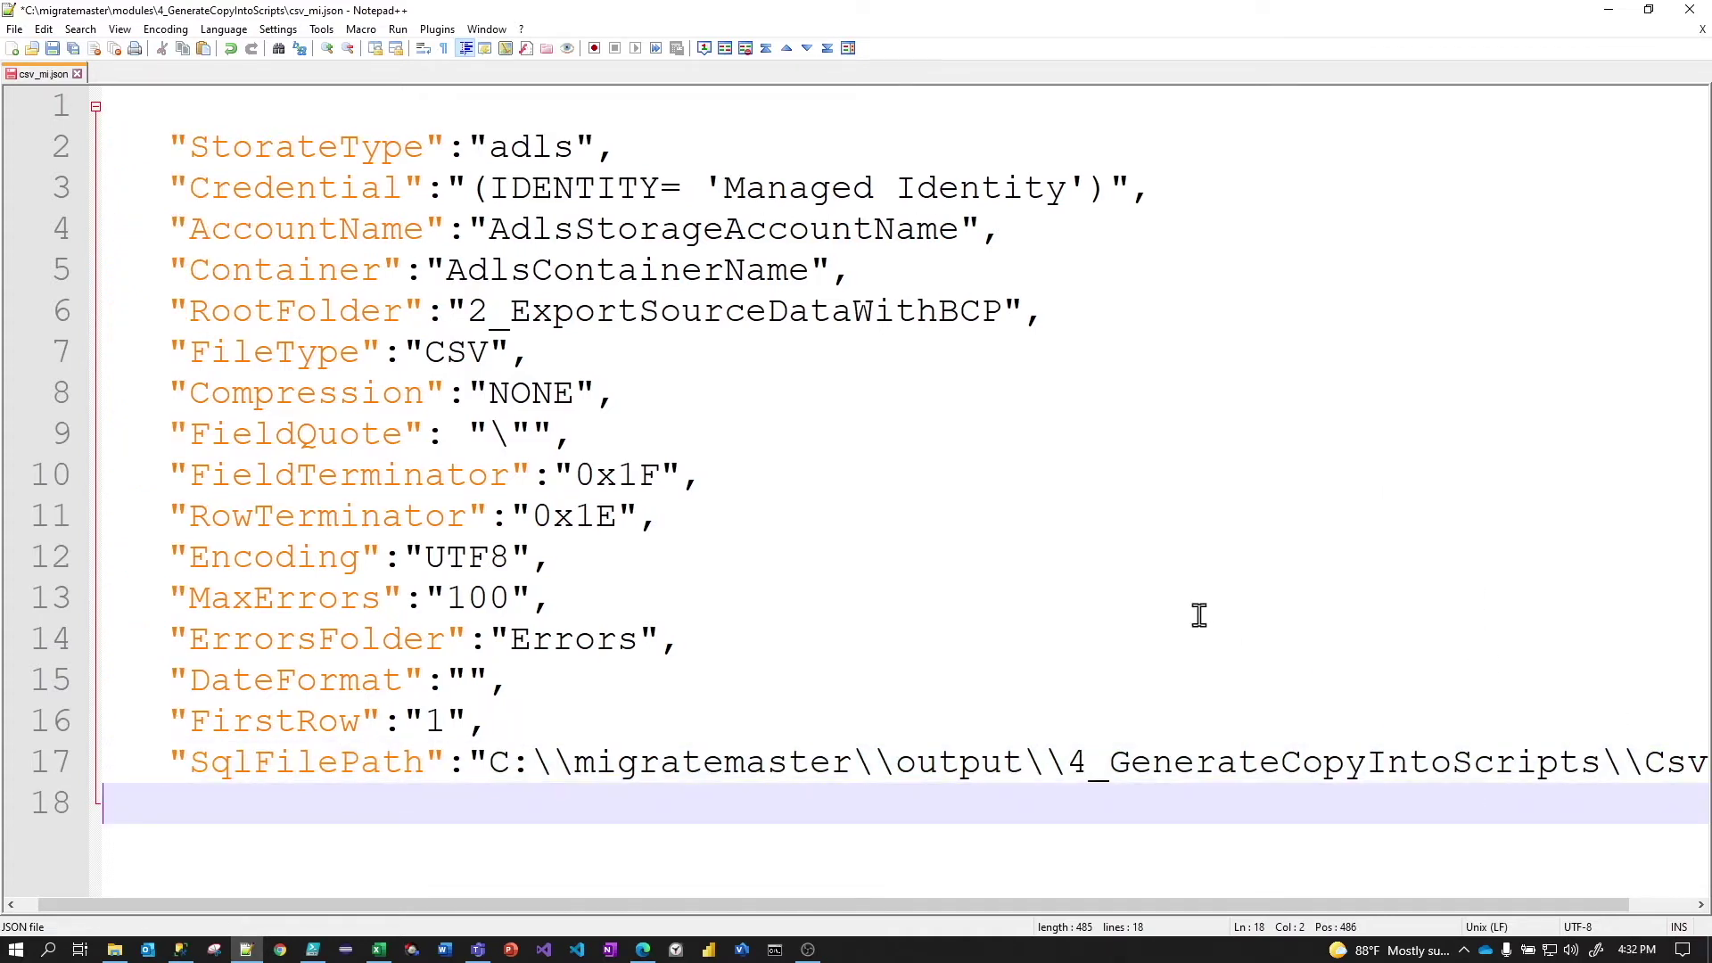
# Leave the JSON file and open TablesConfig_gailz.csv from the 4_GenerateCopyIntoScripts folder in Excel
pyautogui.click(1605, 16)
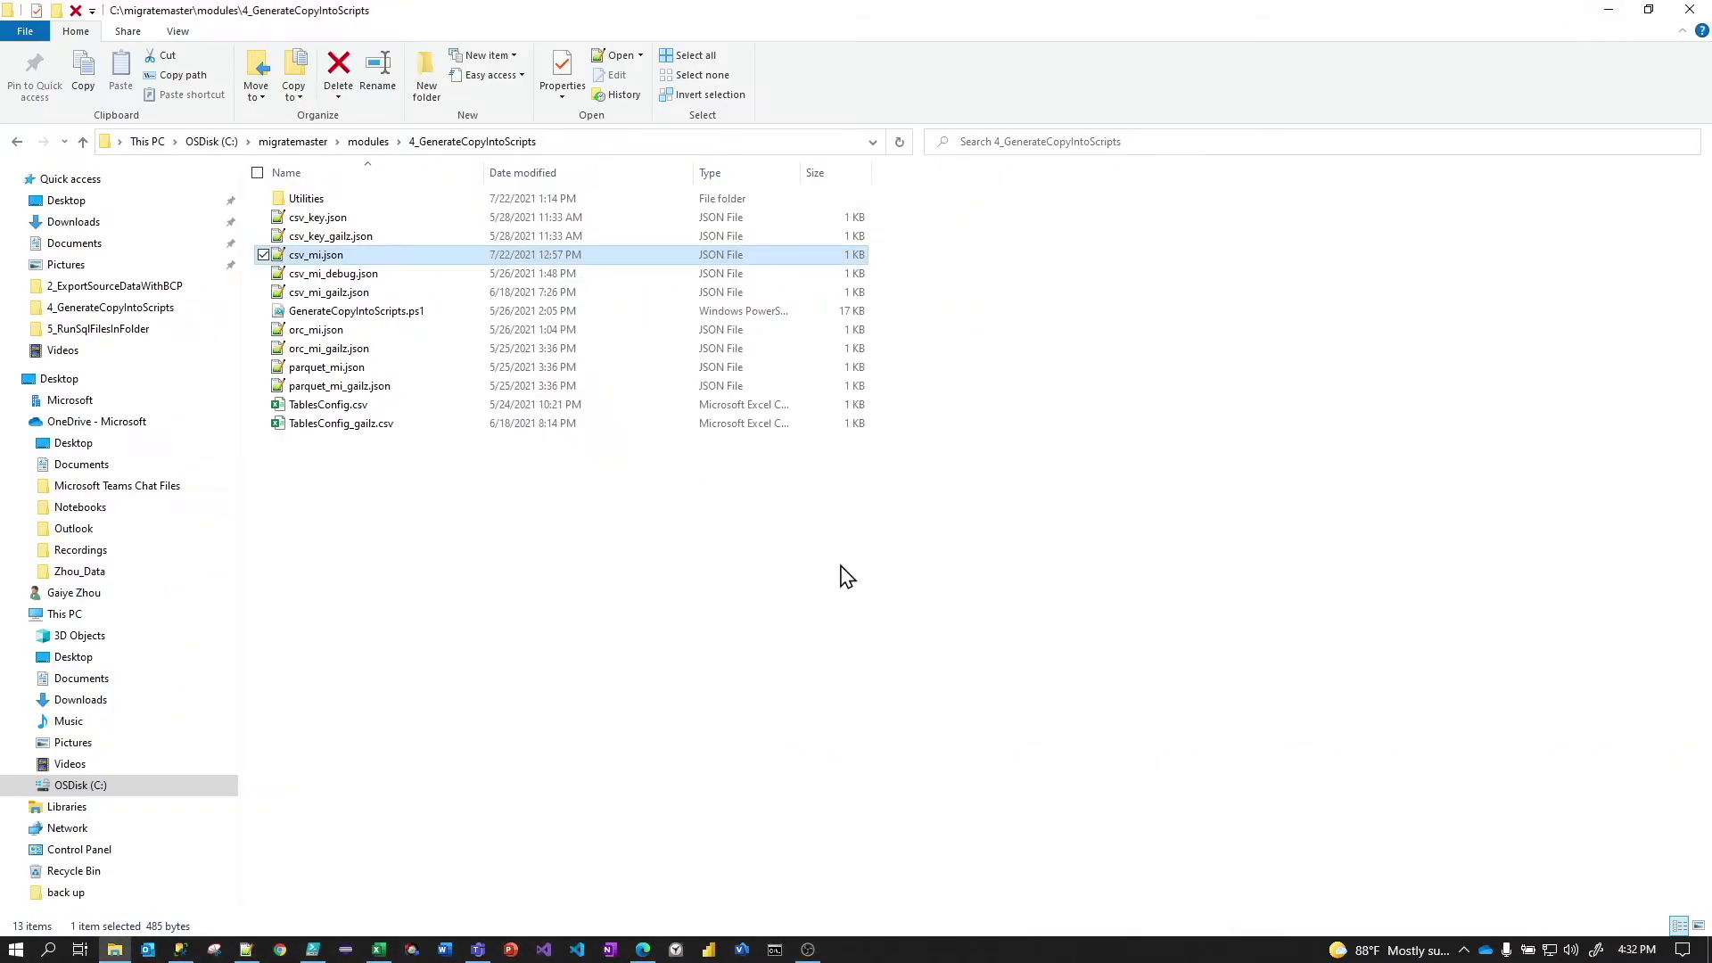
pyautogui.click(680, 692)
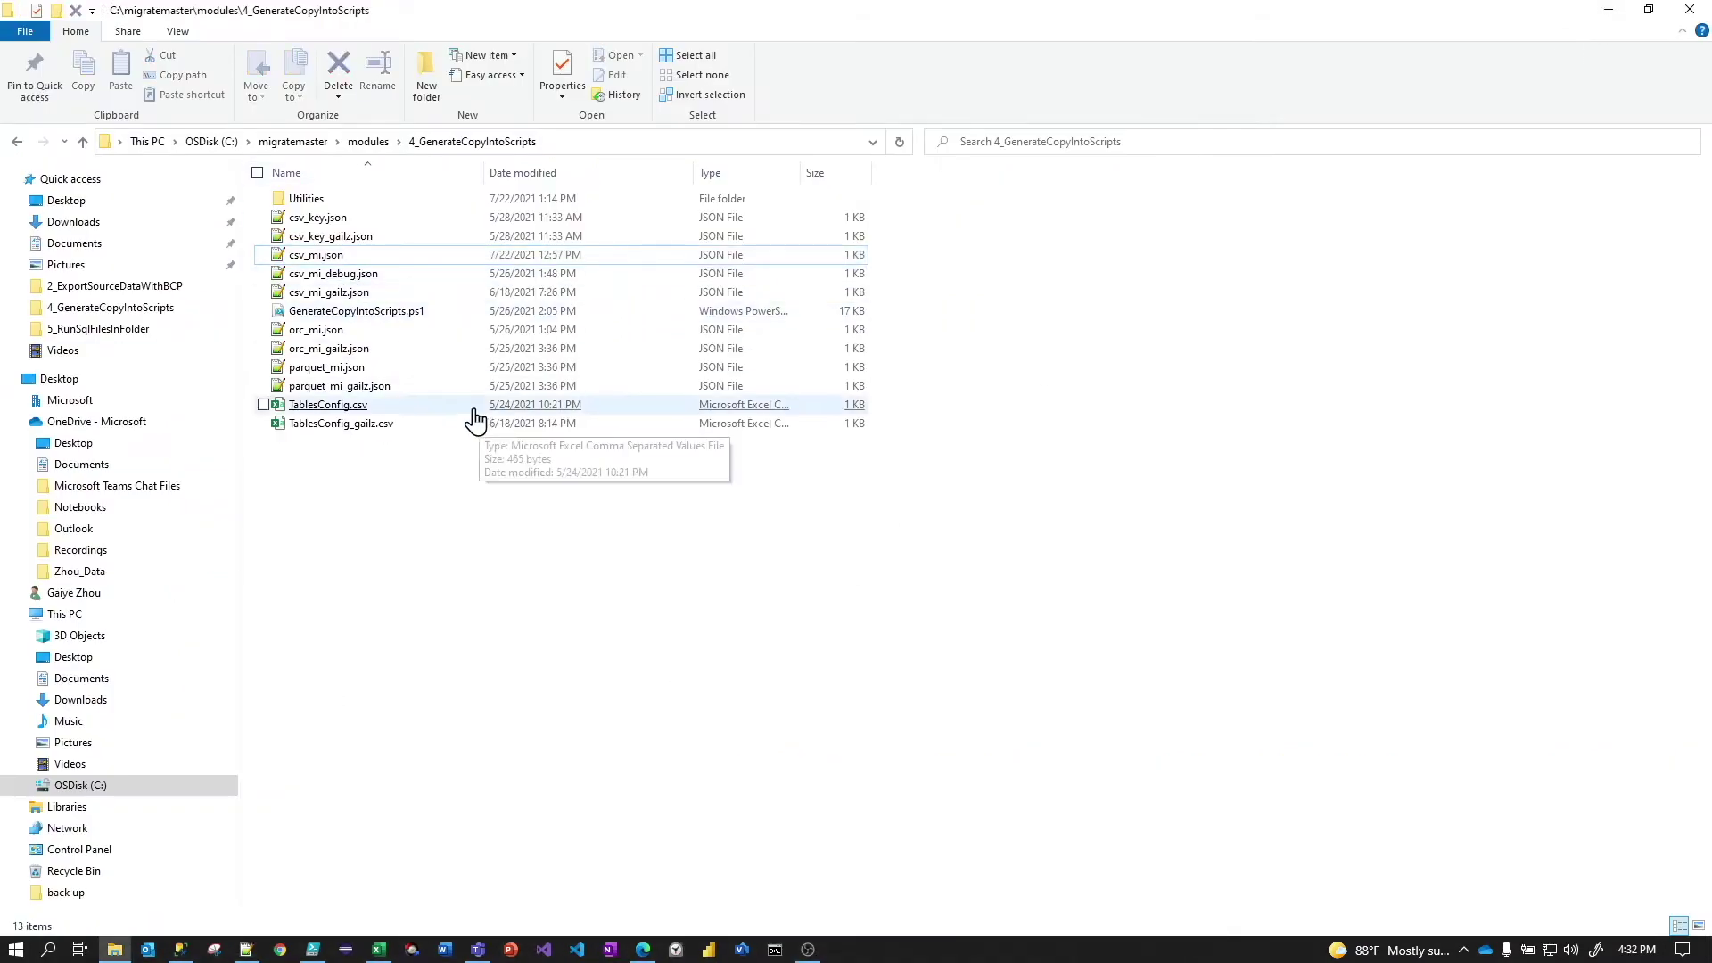
pyautogui.click(321, 425)
pyautogui.doubleClick(321, 428)
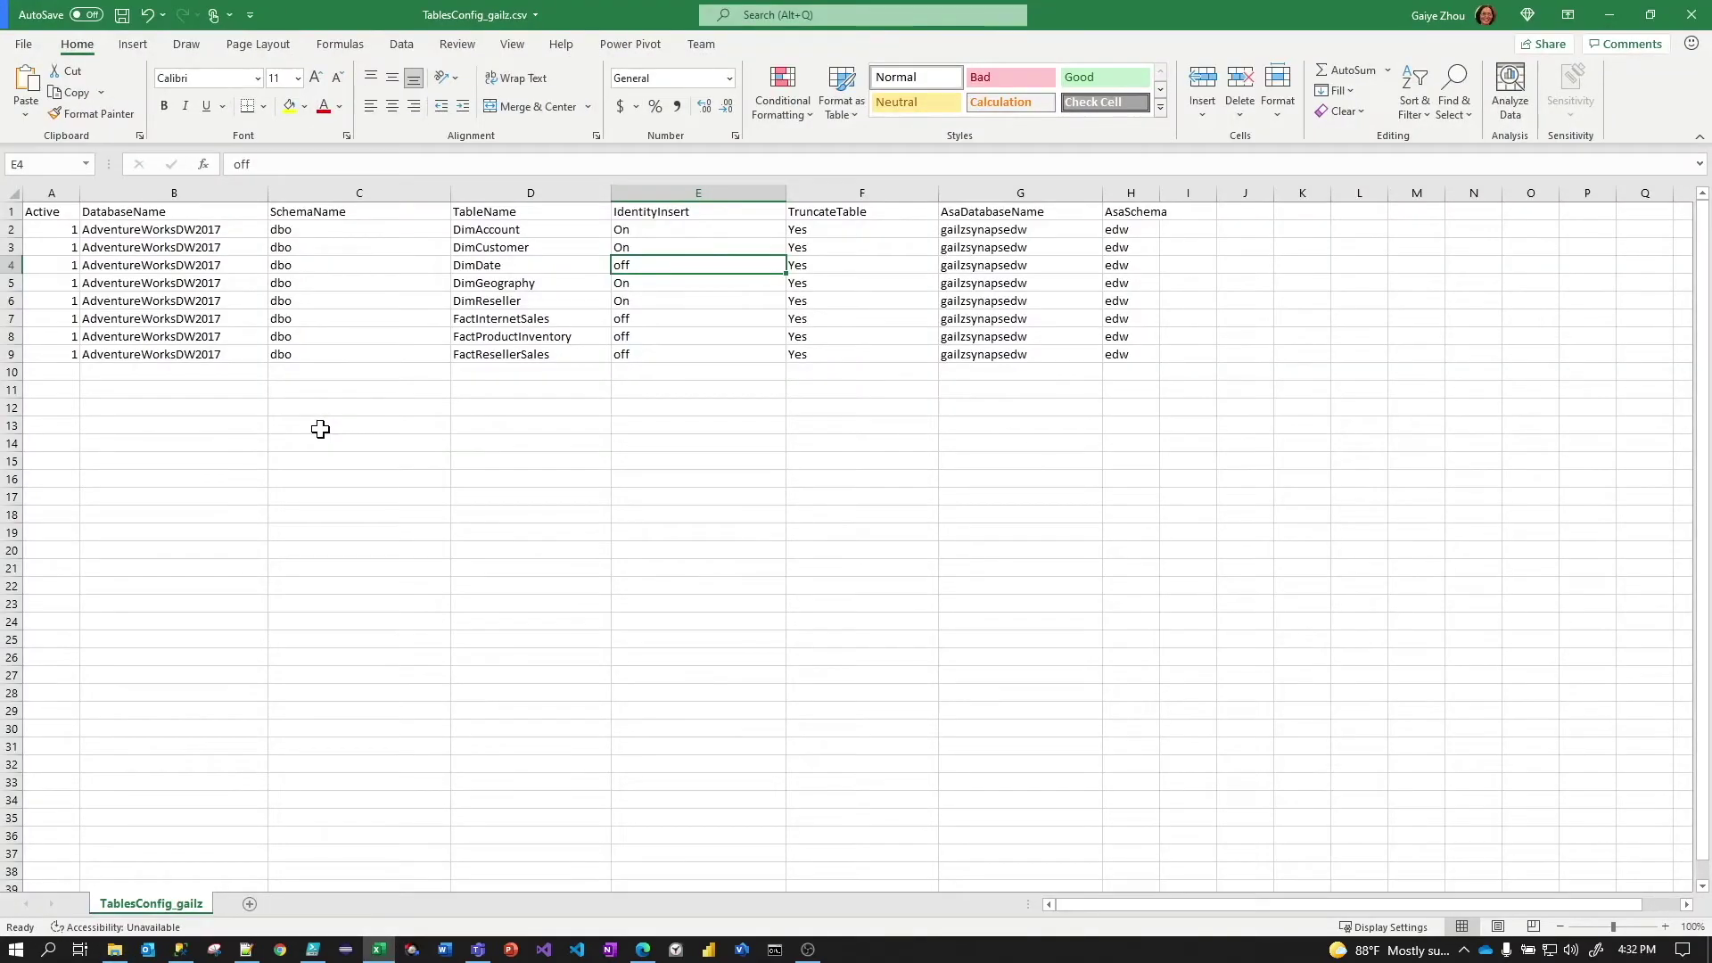
# Set the Active flag of the DimAccount row to 0
pyautogui.click(573, 481)
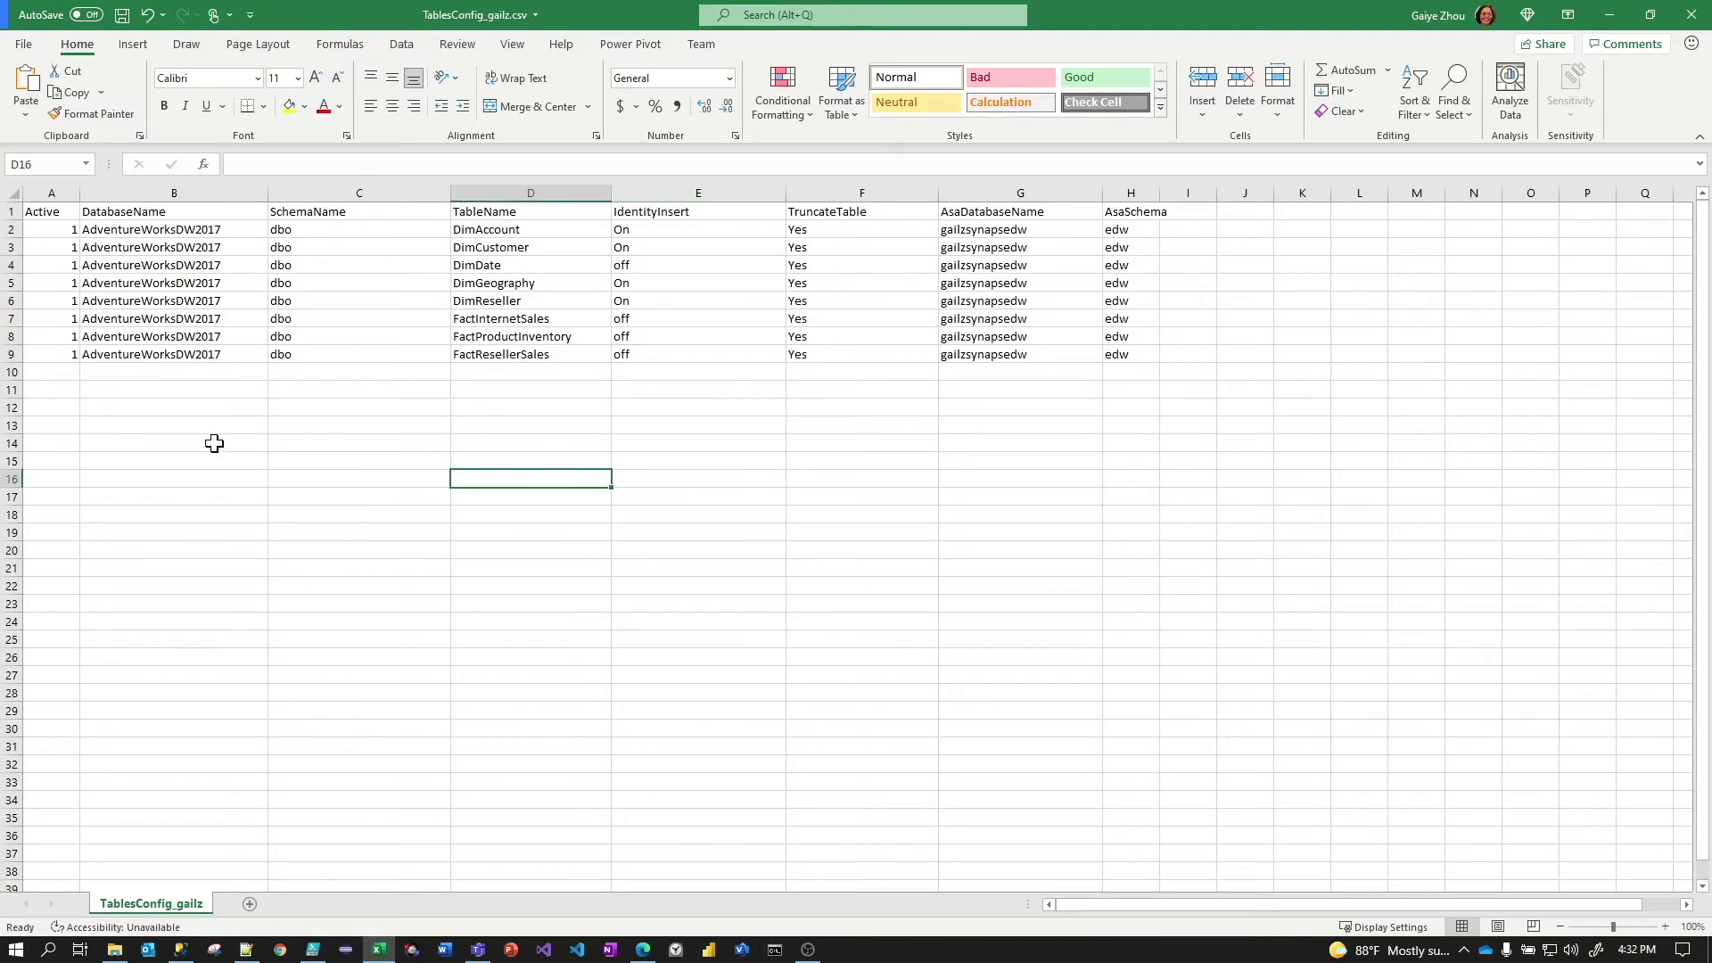
pyautogui.click(143, 268)
pyautogui.click(40, 213)
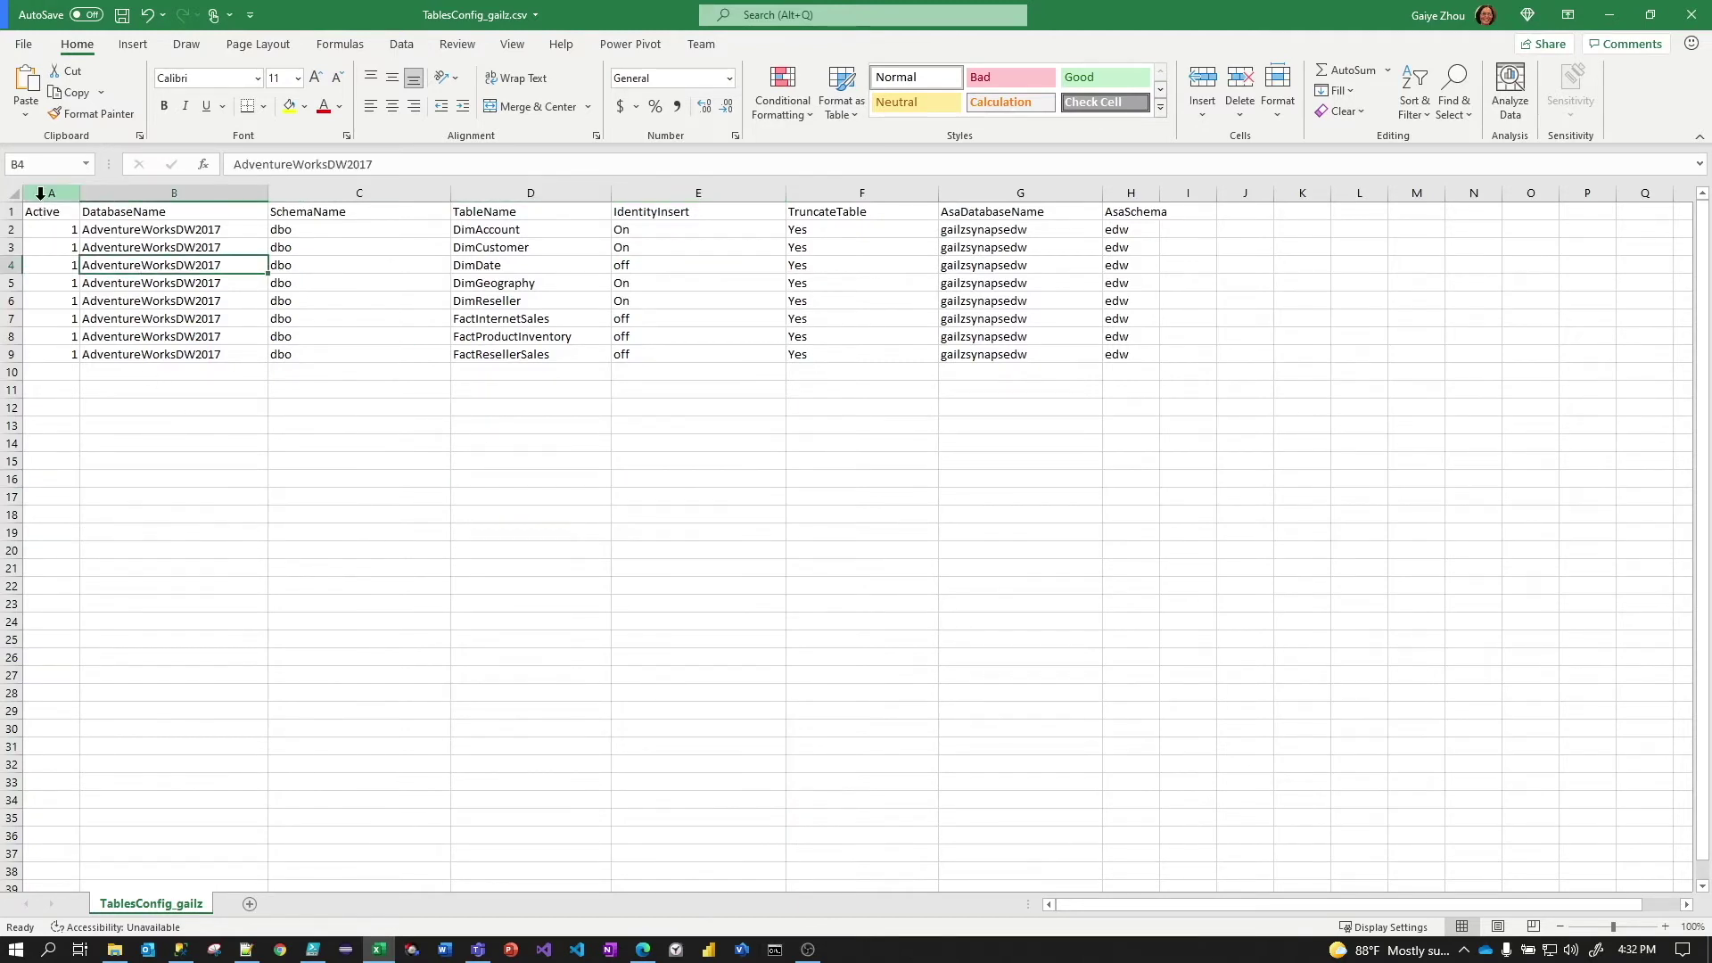
pyautogui.click(42, 252)
pyautogui.click(48, 231)
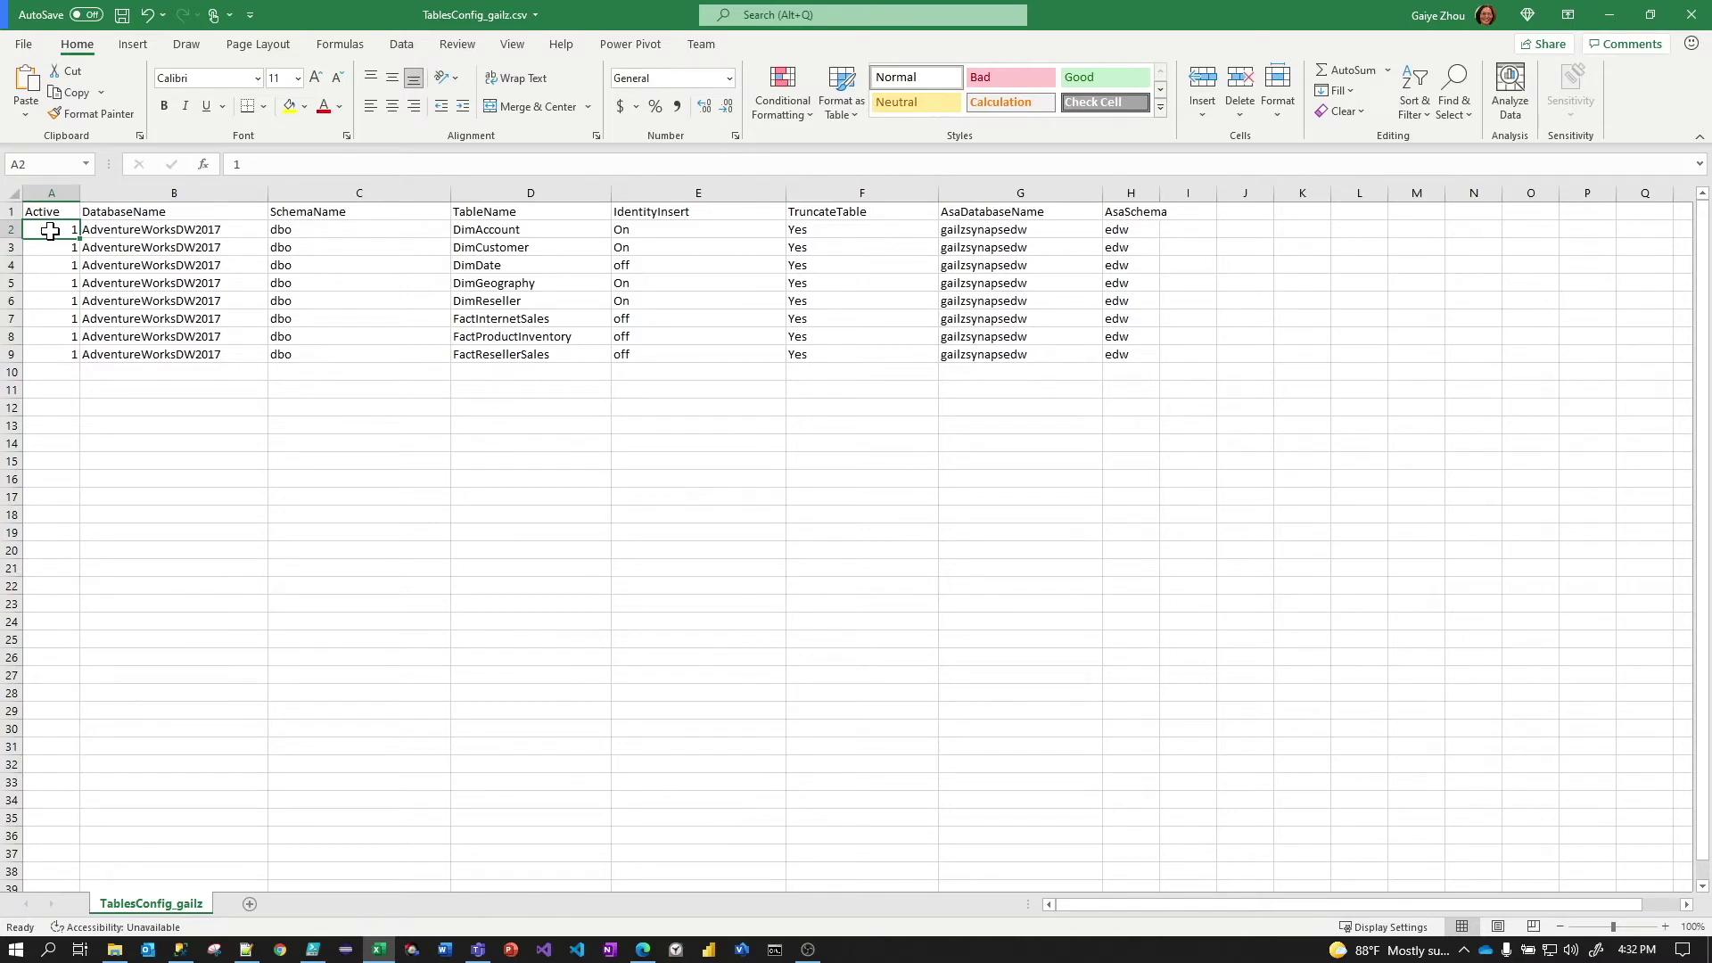
pyautogui.press('Right')
pyautogui.click(65, 228)
pyautogui.write('0')
pyautogui.hotkey('ctrl', 'Return')
# Set the Active flag of the DimAccount row back to 1
pyautogui.click(15, 244)
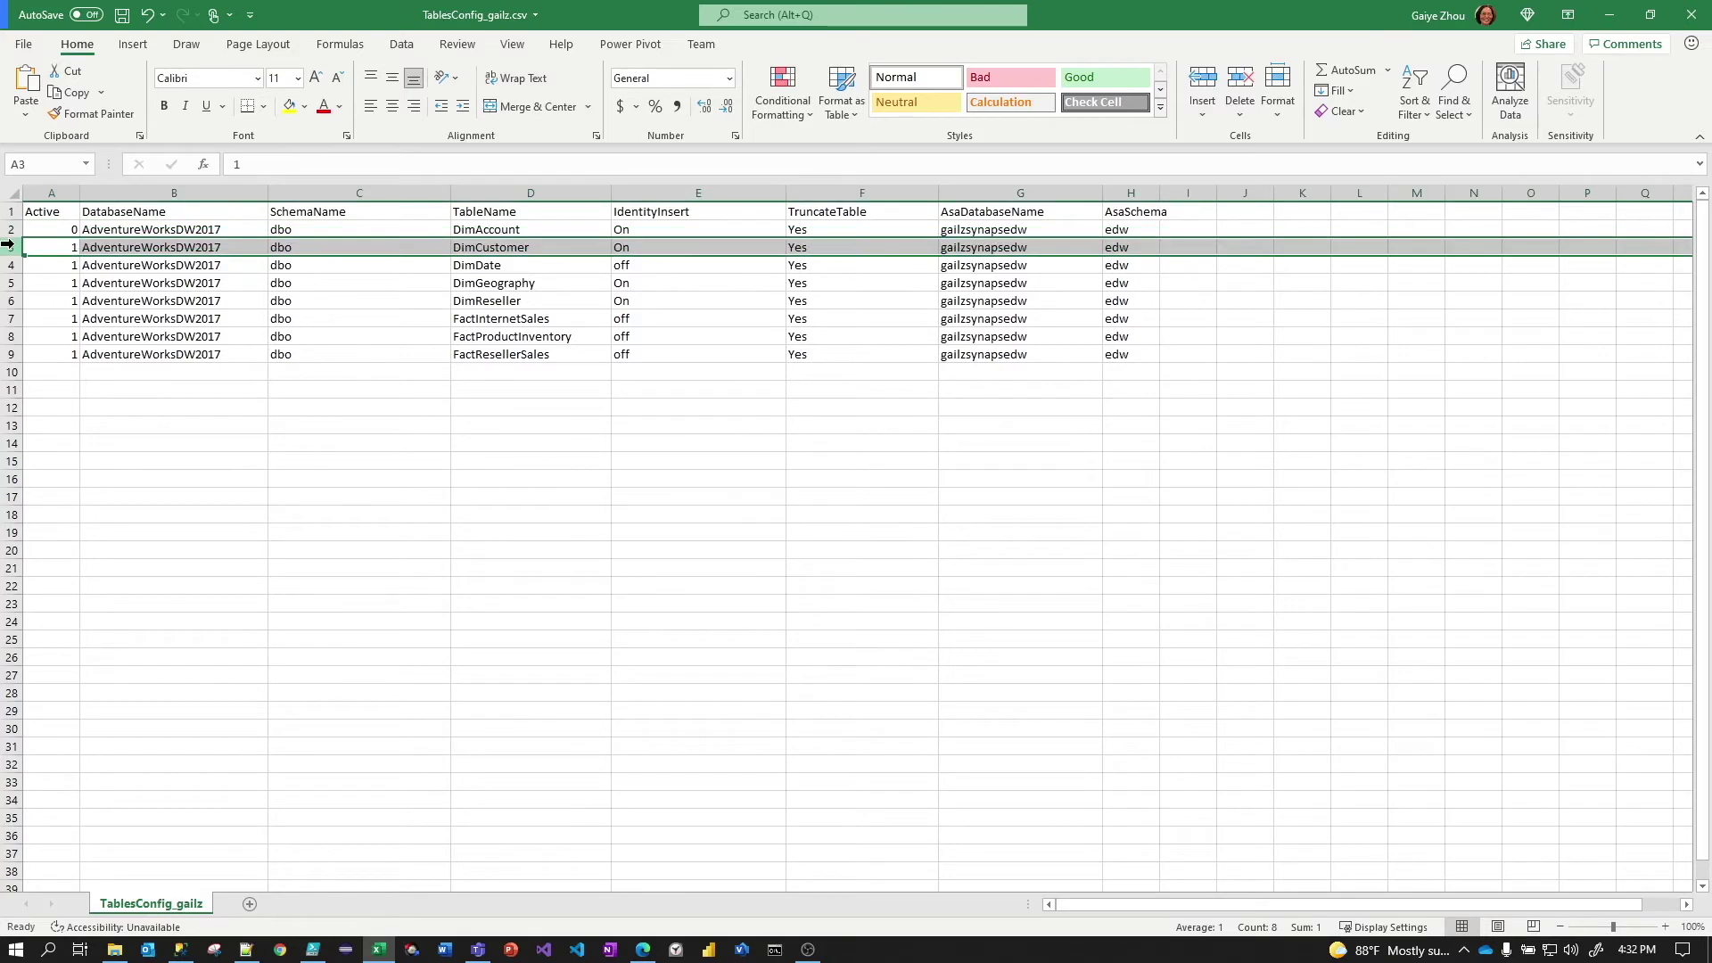
pyautogui.click(16, 265)
pyautogui.click(64, 229)
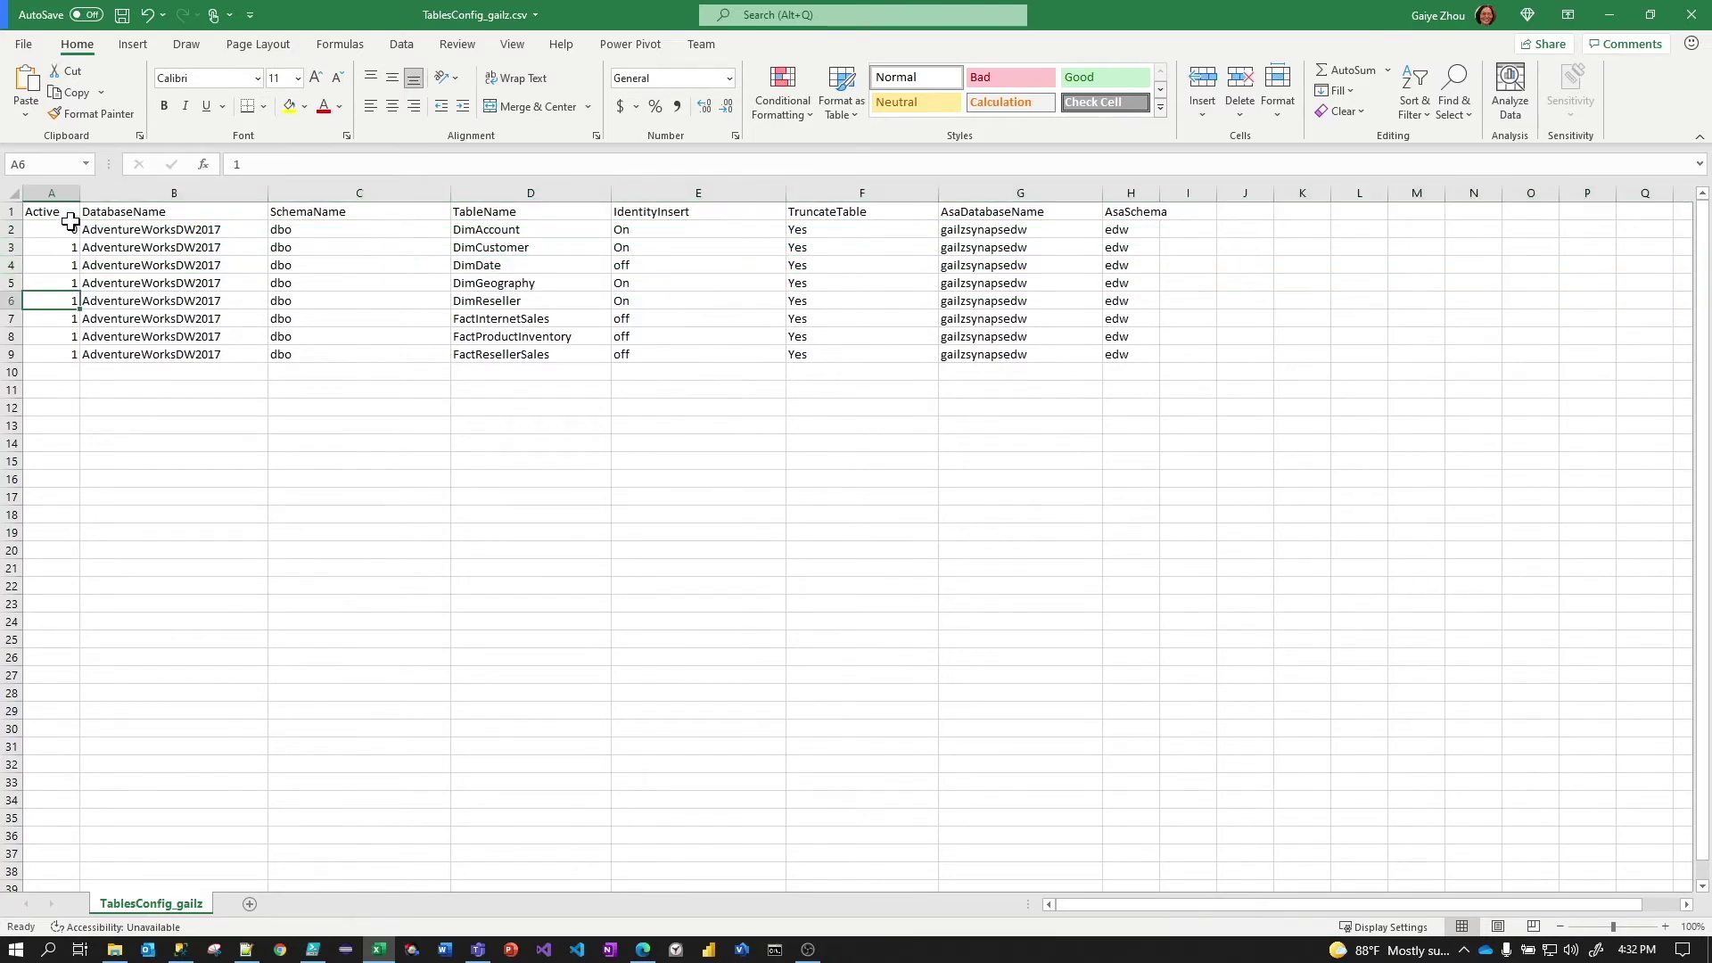
pyautogui.click(7, 229)
pyautogui.click(62, 231)
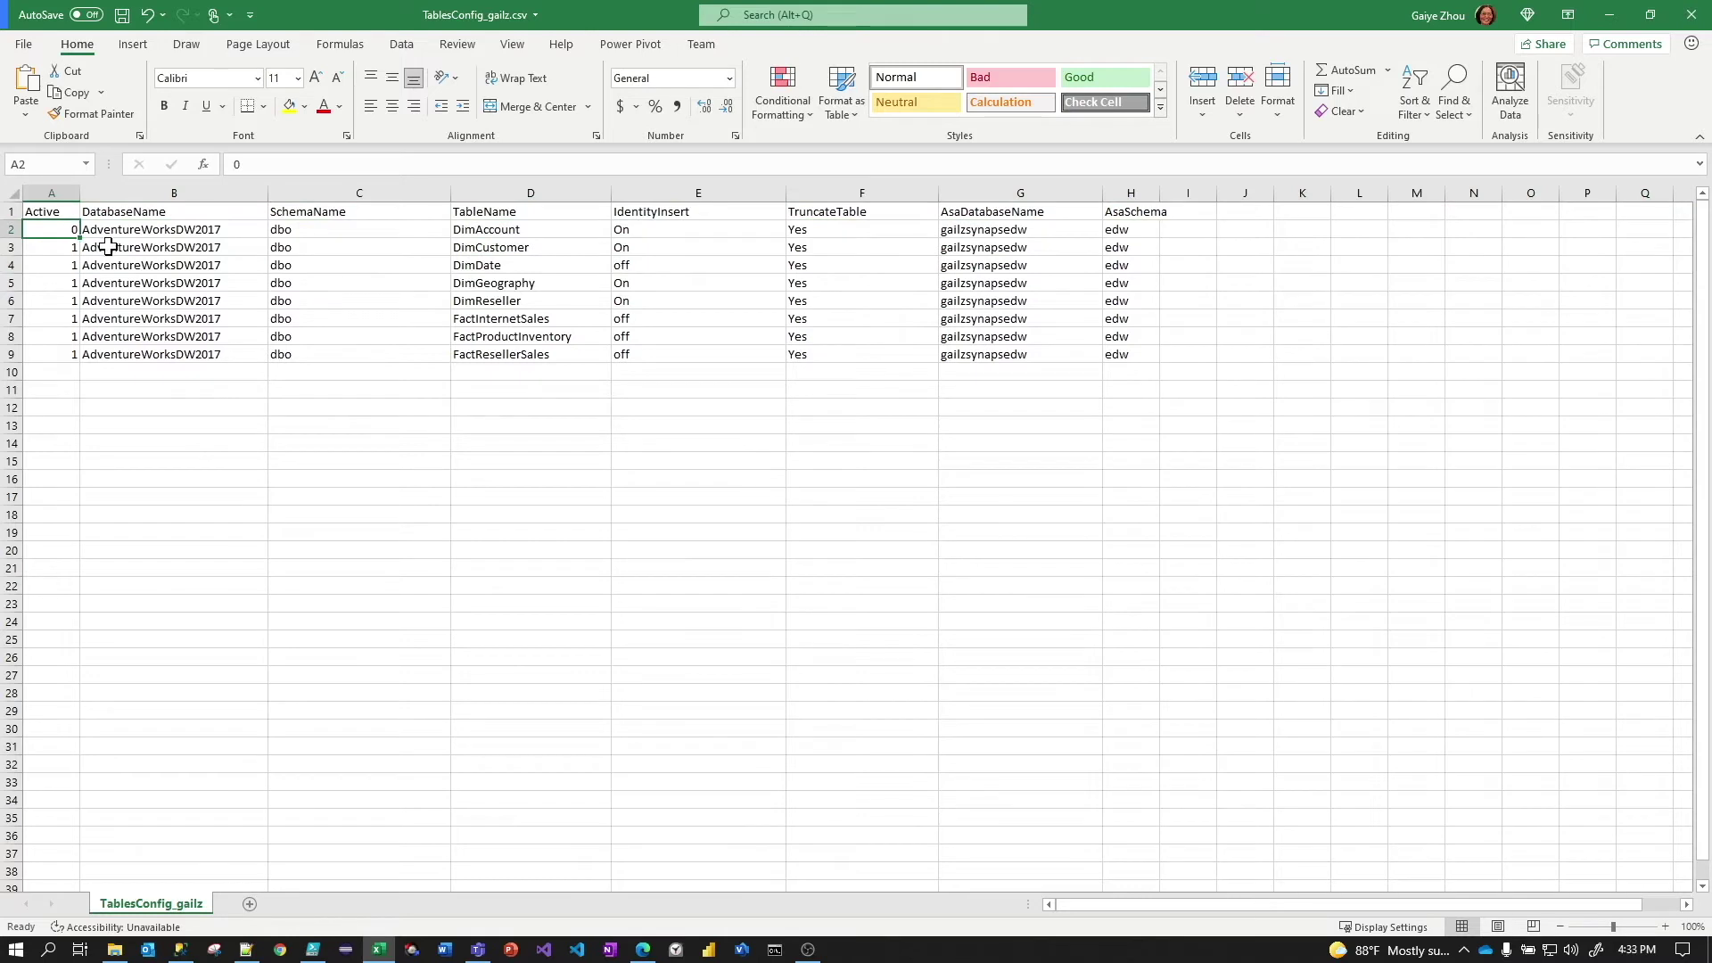
pyautogui.write('1')
pyautogui.click(298, 336)
# Review the SchemaName and TableName columns of the table list
pyautogui.click(390, 259)
pyautogui.click(357, 242)
pyautogui.click(339, 215)
pyautogui.click(329, 242)
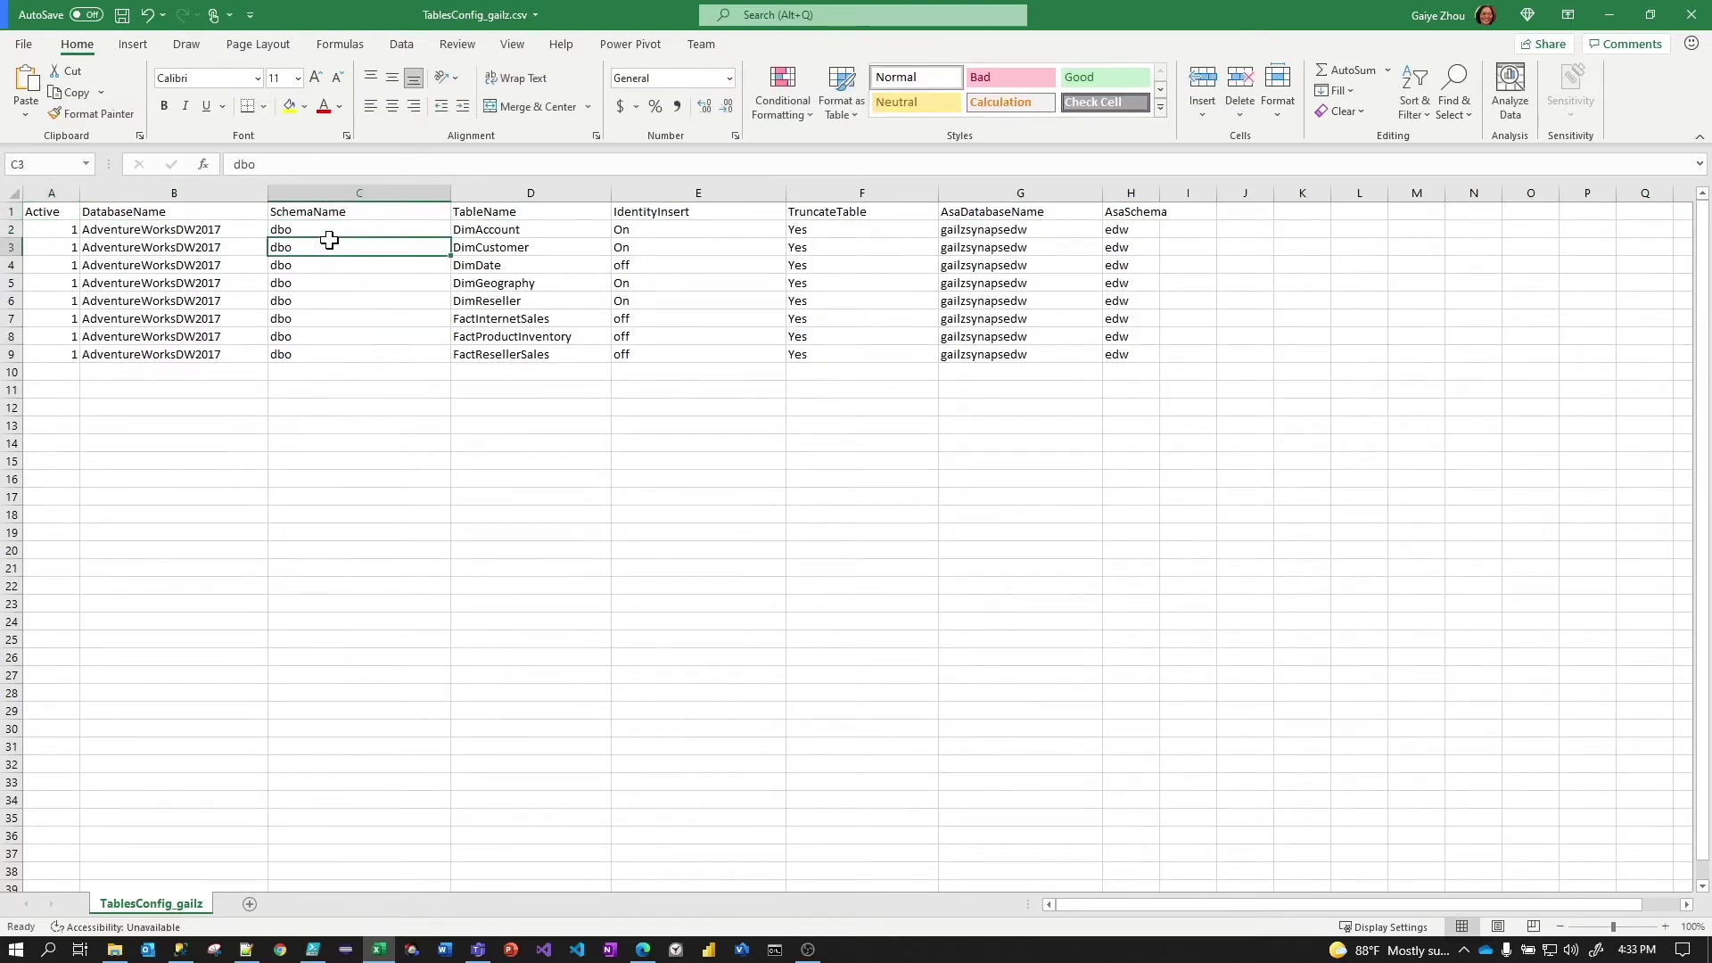
pyautogui.click(325, 282)
pyautogui.click(329, 334)
pyautogui.click(562, 223)
pyautogui.click(554, 243)
# Examine the IdentityInsert column and its setting for the DimAccount table
pyautogui.click(680, 193)
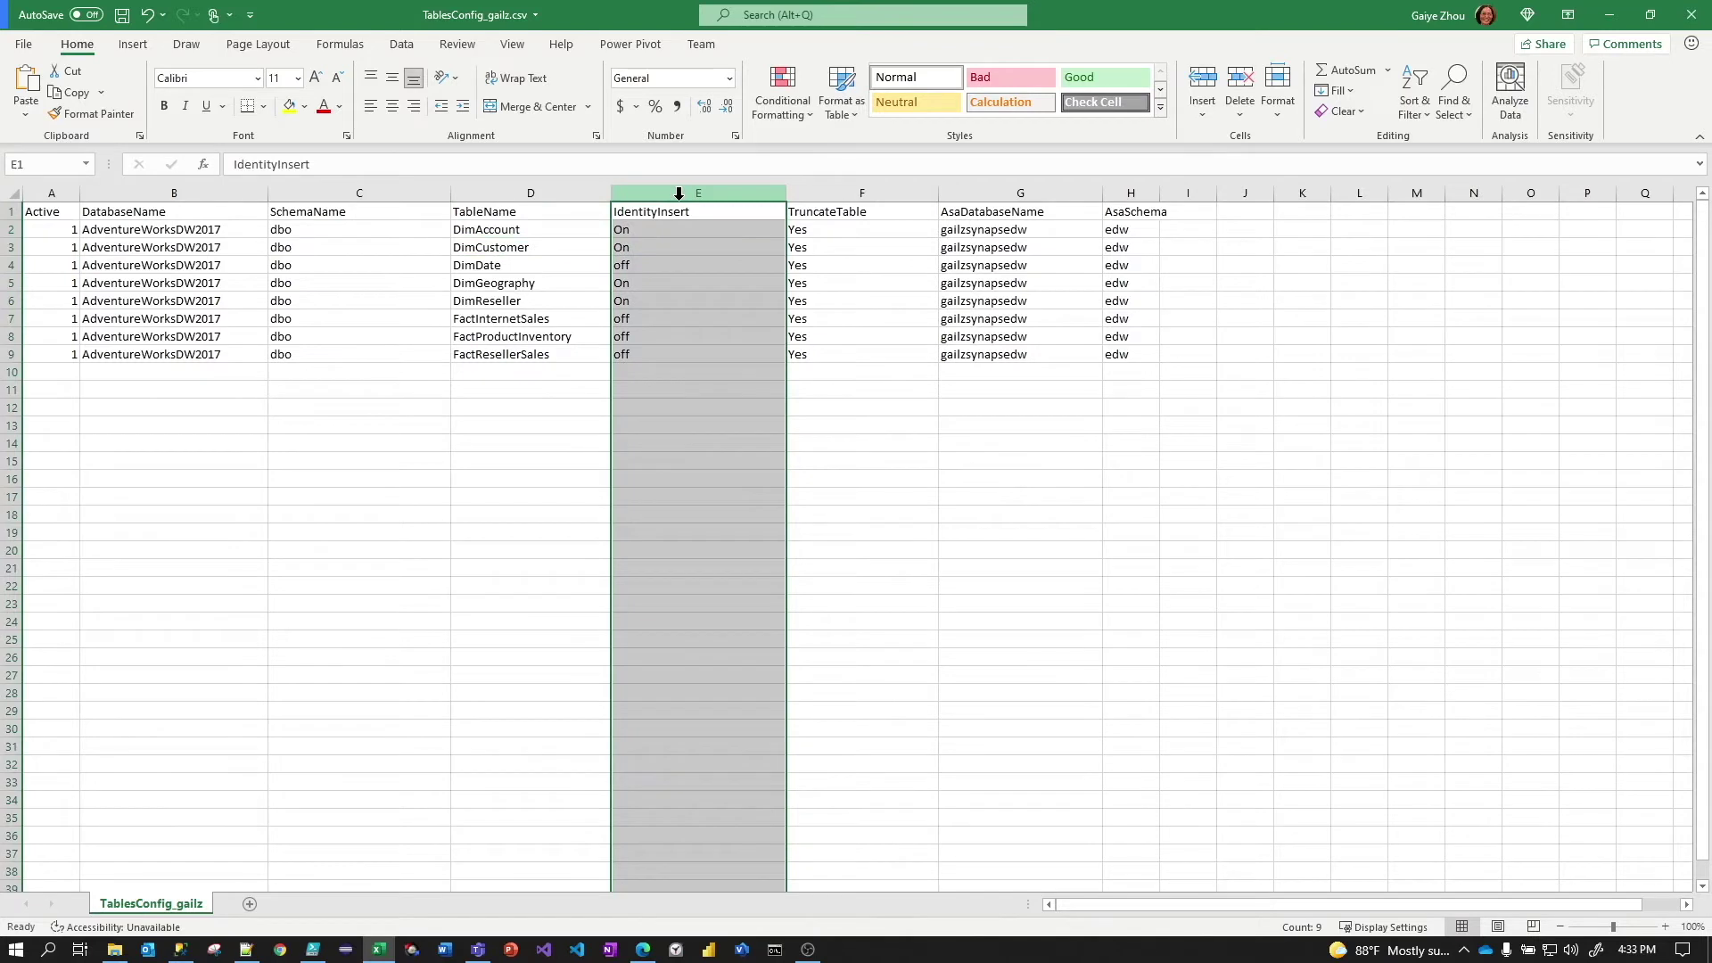
pyautogui.click(665, 250)
pyautogui.click(658, 229)
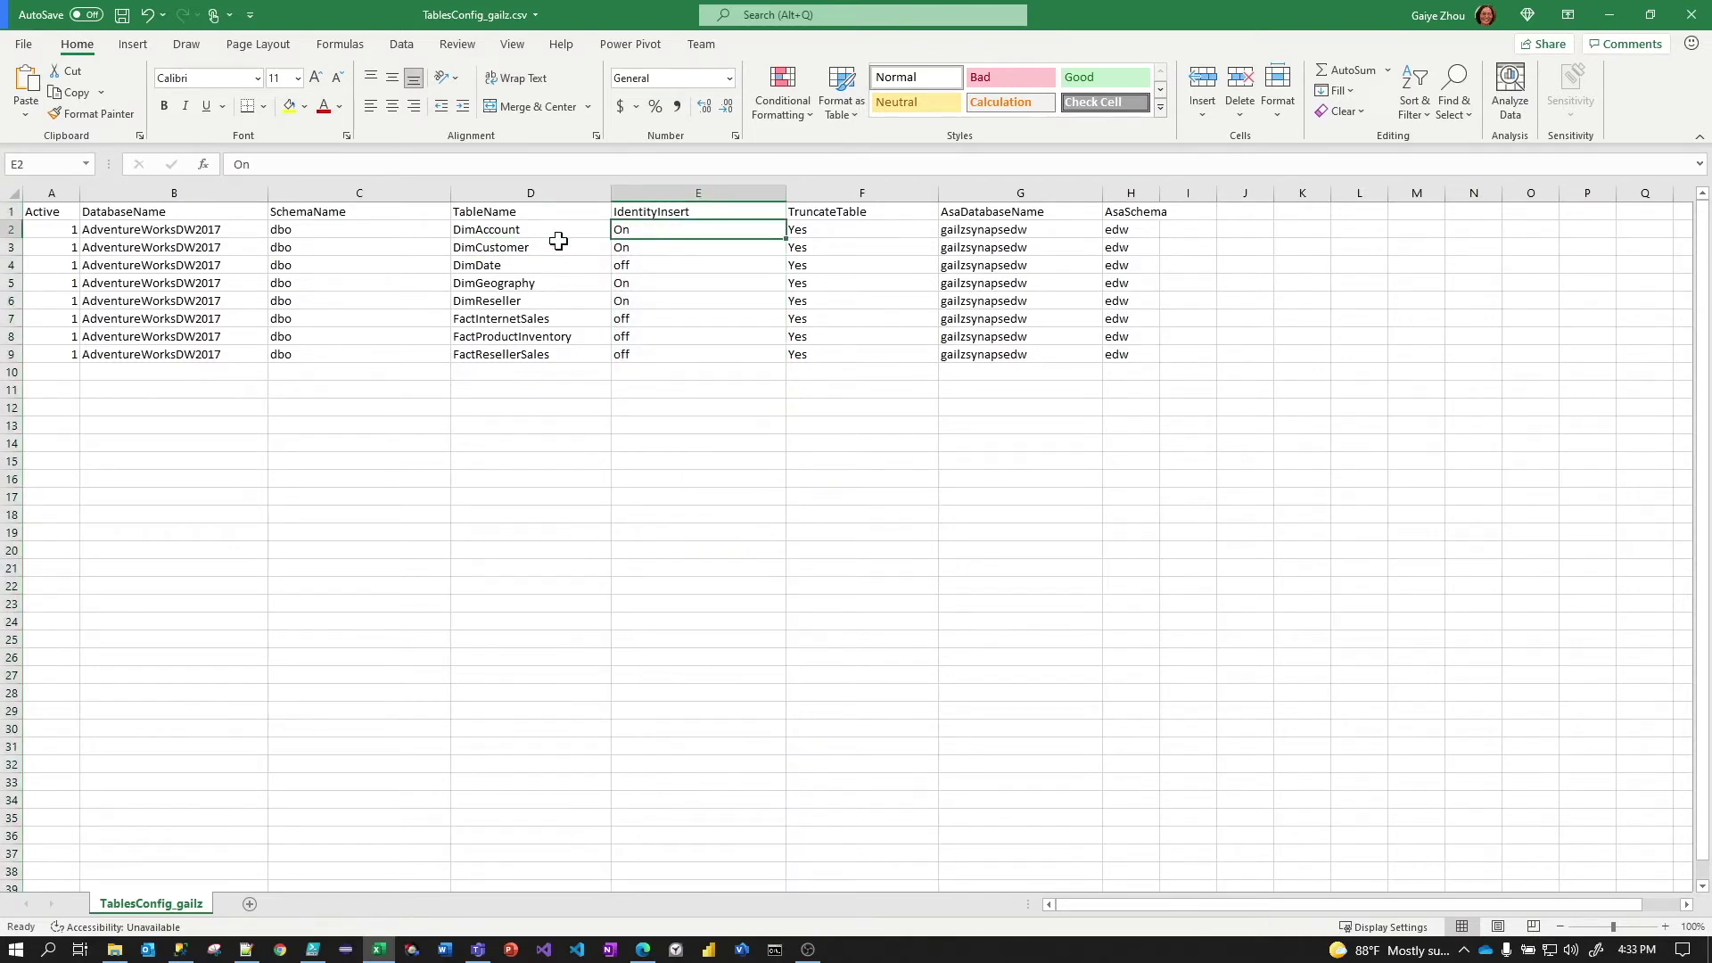
pyautogui.click(528, 232)
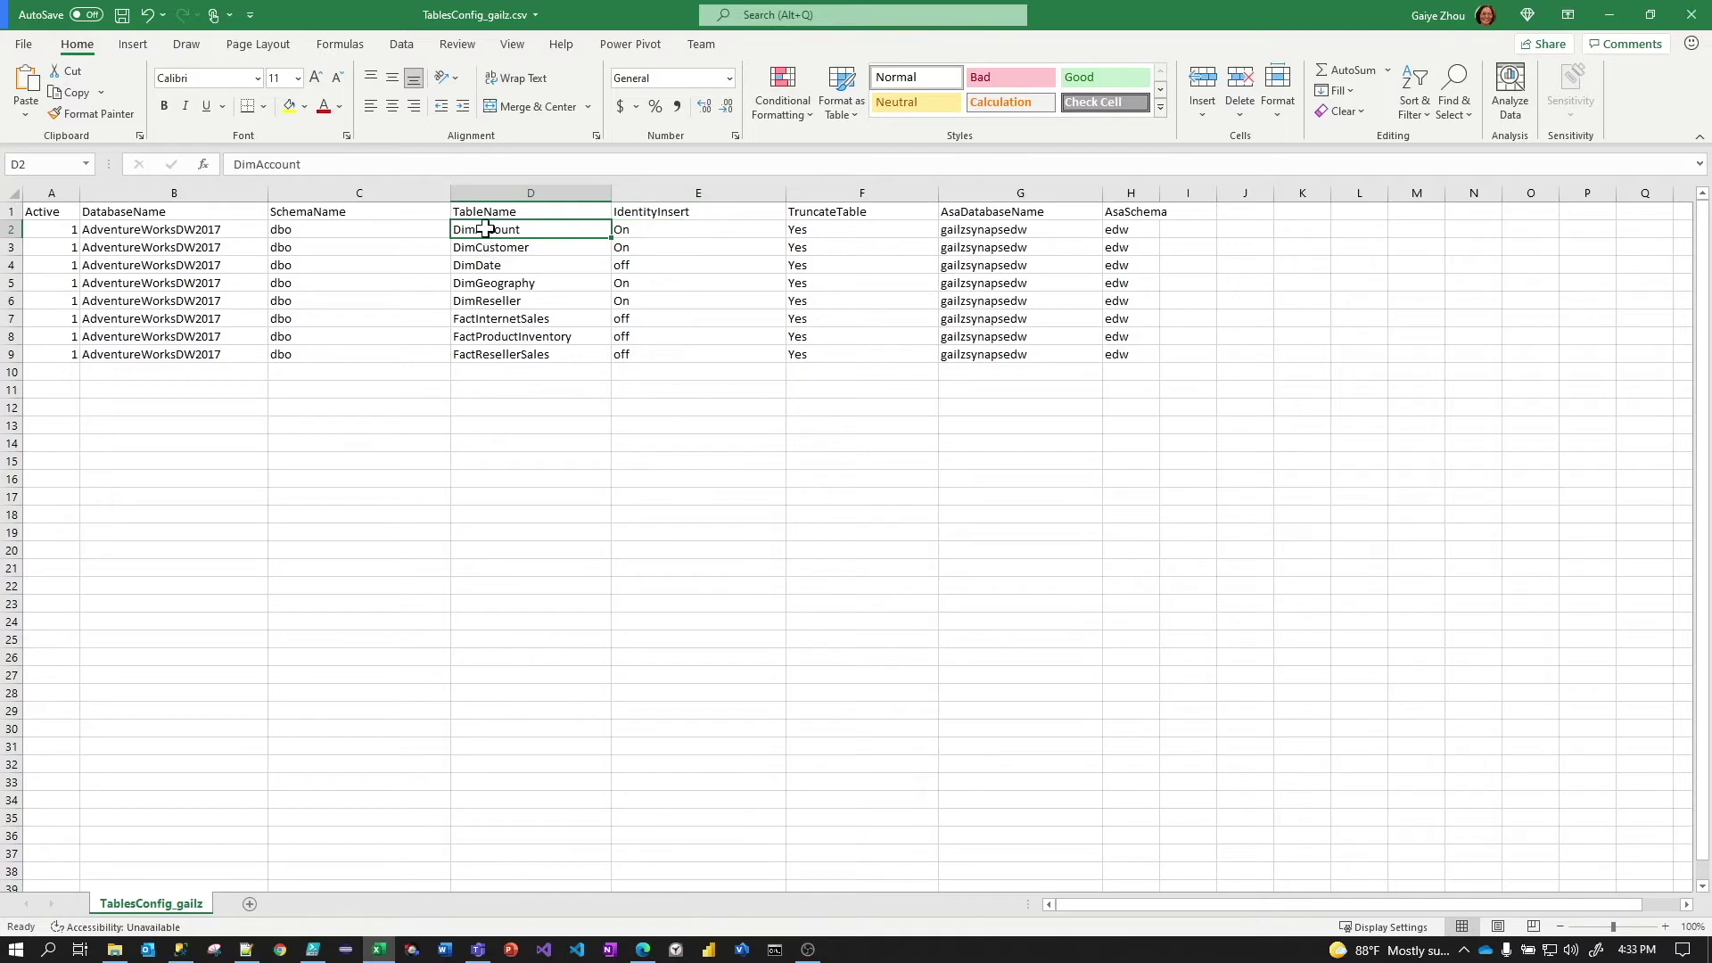
pyautogui.click(662, 228)
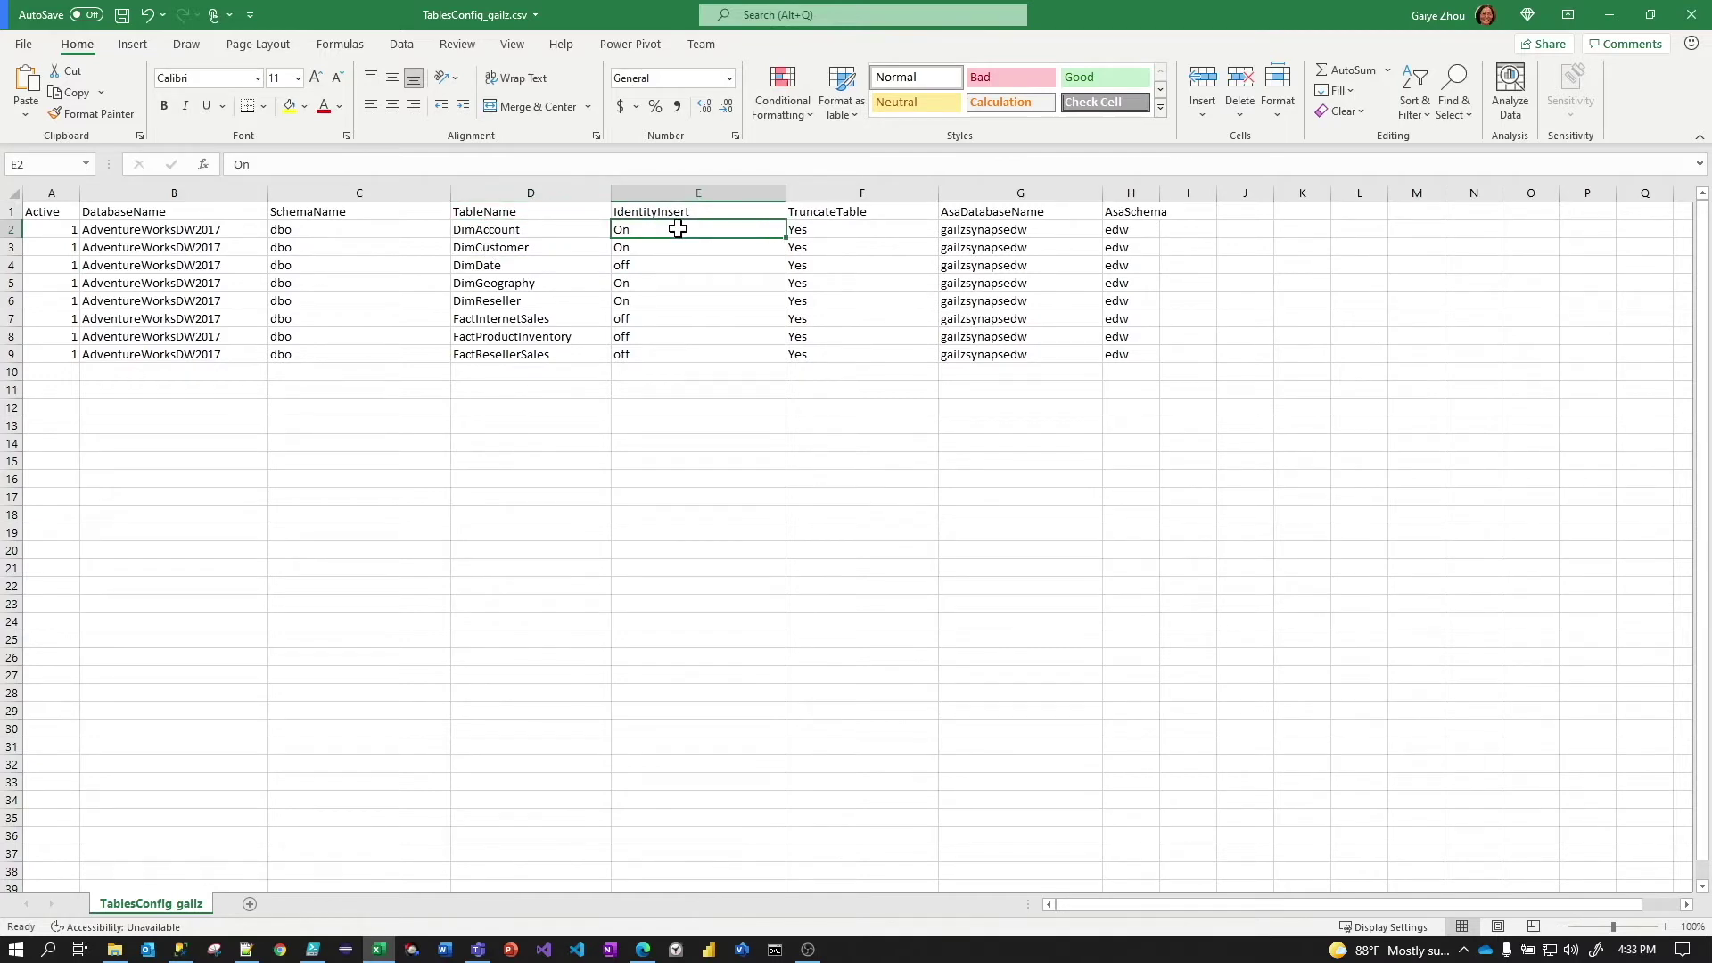
# Compare the IdentityInsert settings of the dimension tables with those of the fact tables
pyautogui.press('Down')
pyautogui.press('Down')
pyautogui.click(660, 229)
pyautogui.click(644, 270)
pyautogui.click(638, 320)
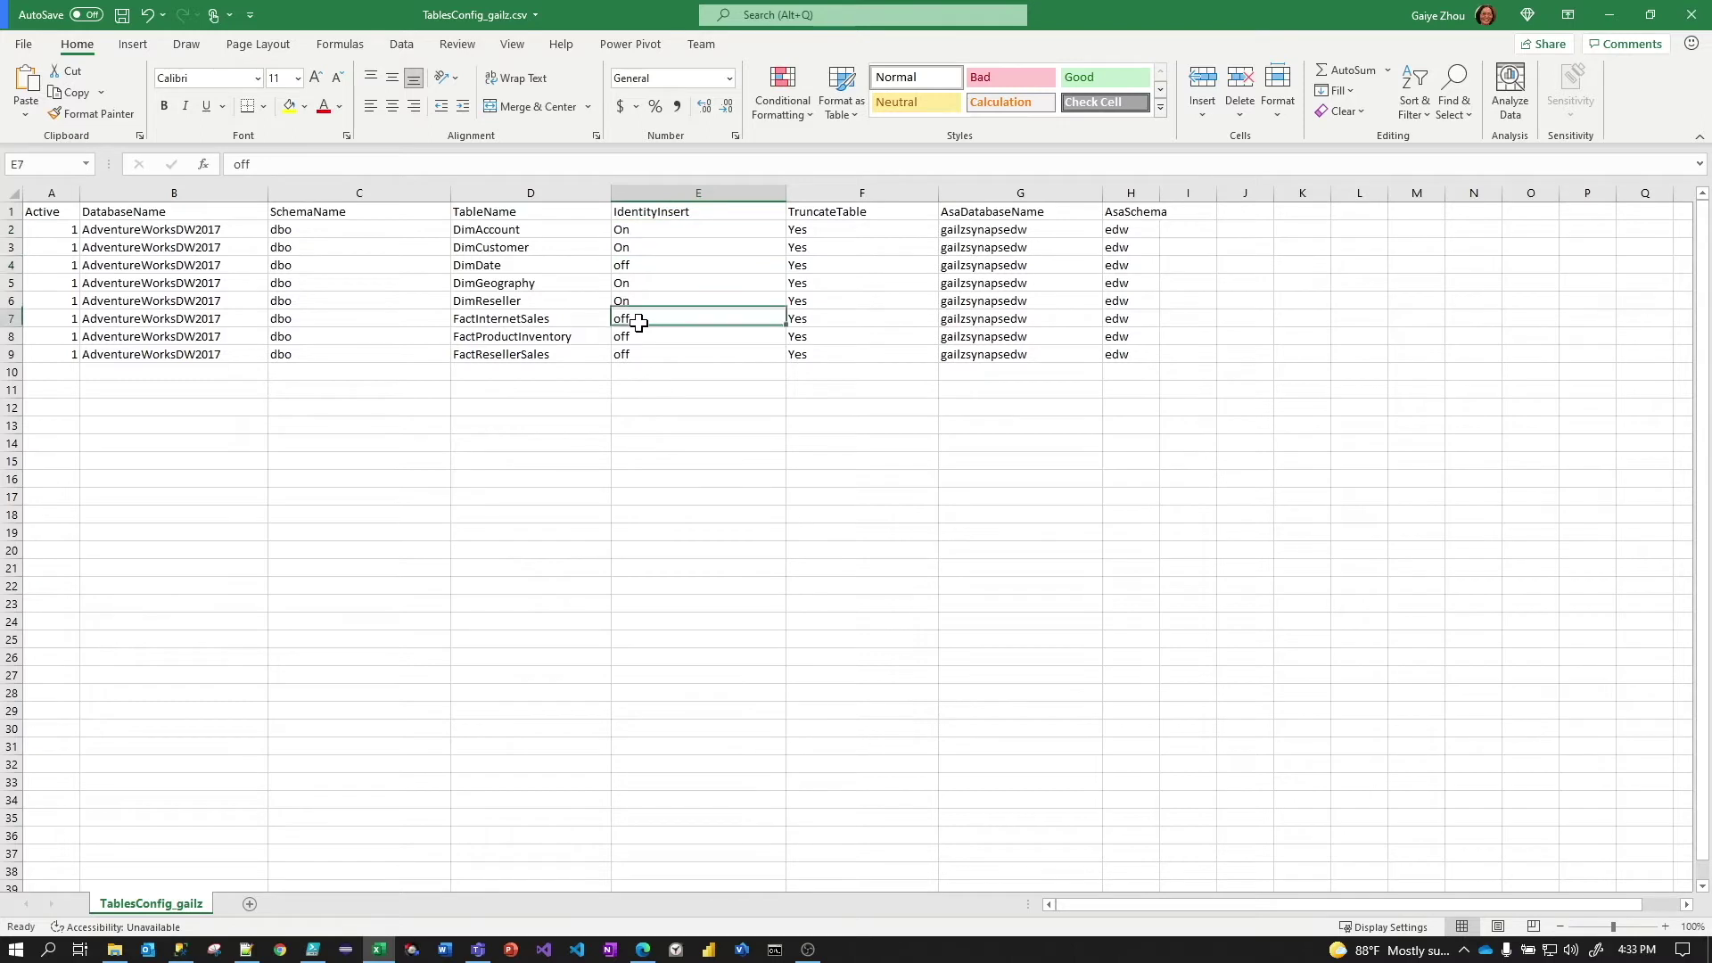
pyautogui.click(637, 342)
pyautogui.click(637, 357)
pyautogui.click(641, 335)
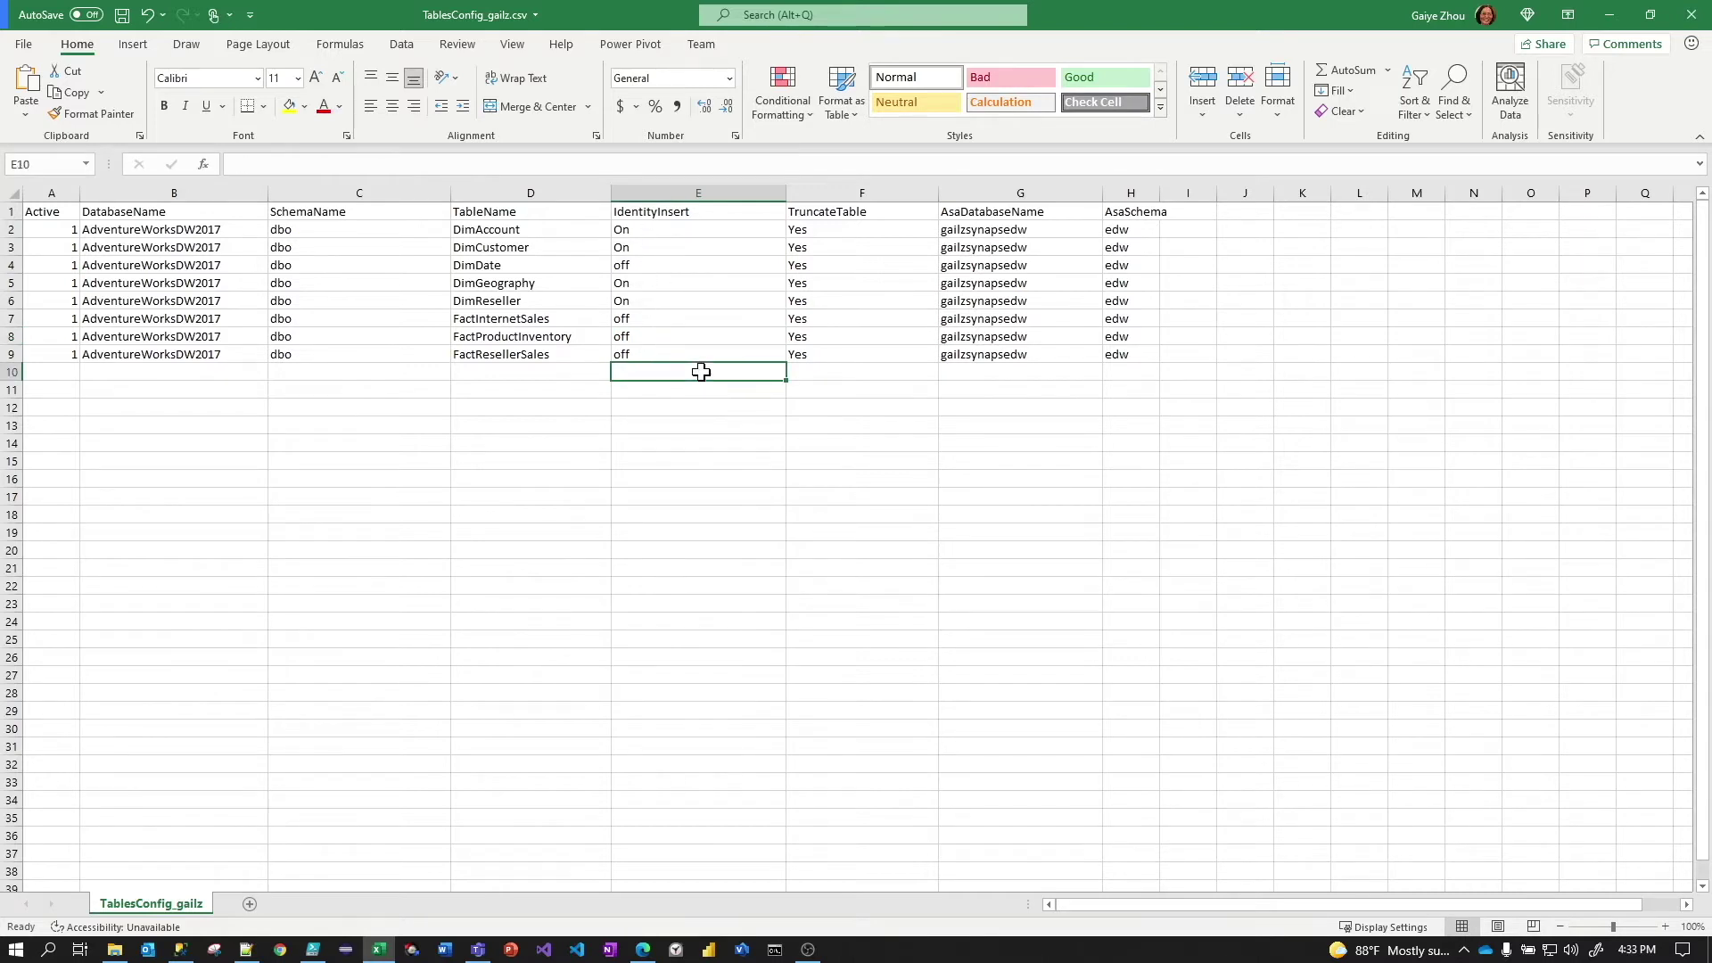
# Inspect the TruncateTable column and its values for the first tables
pyautogui.click(859, 194)
pyautogui.click(854, 244)
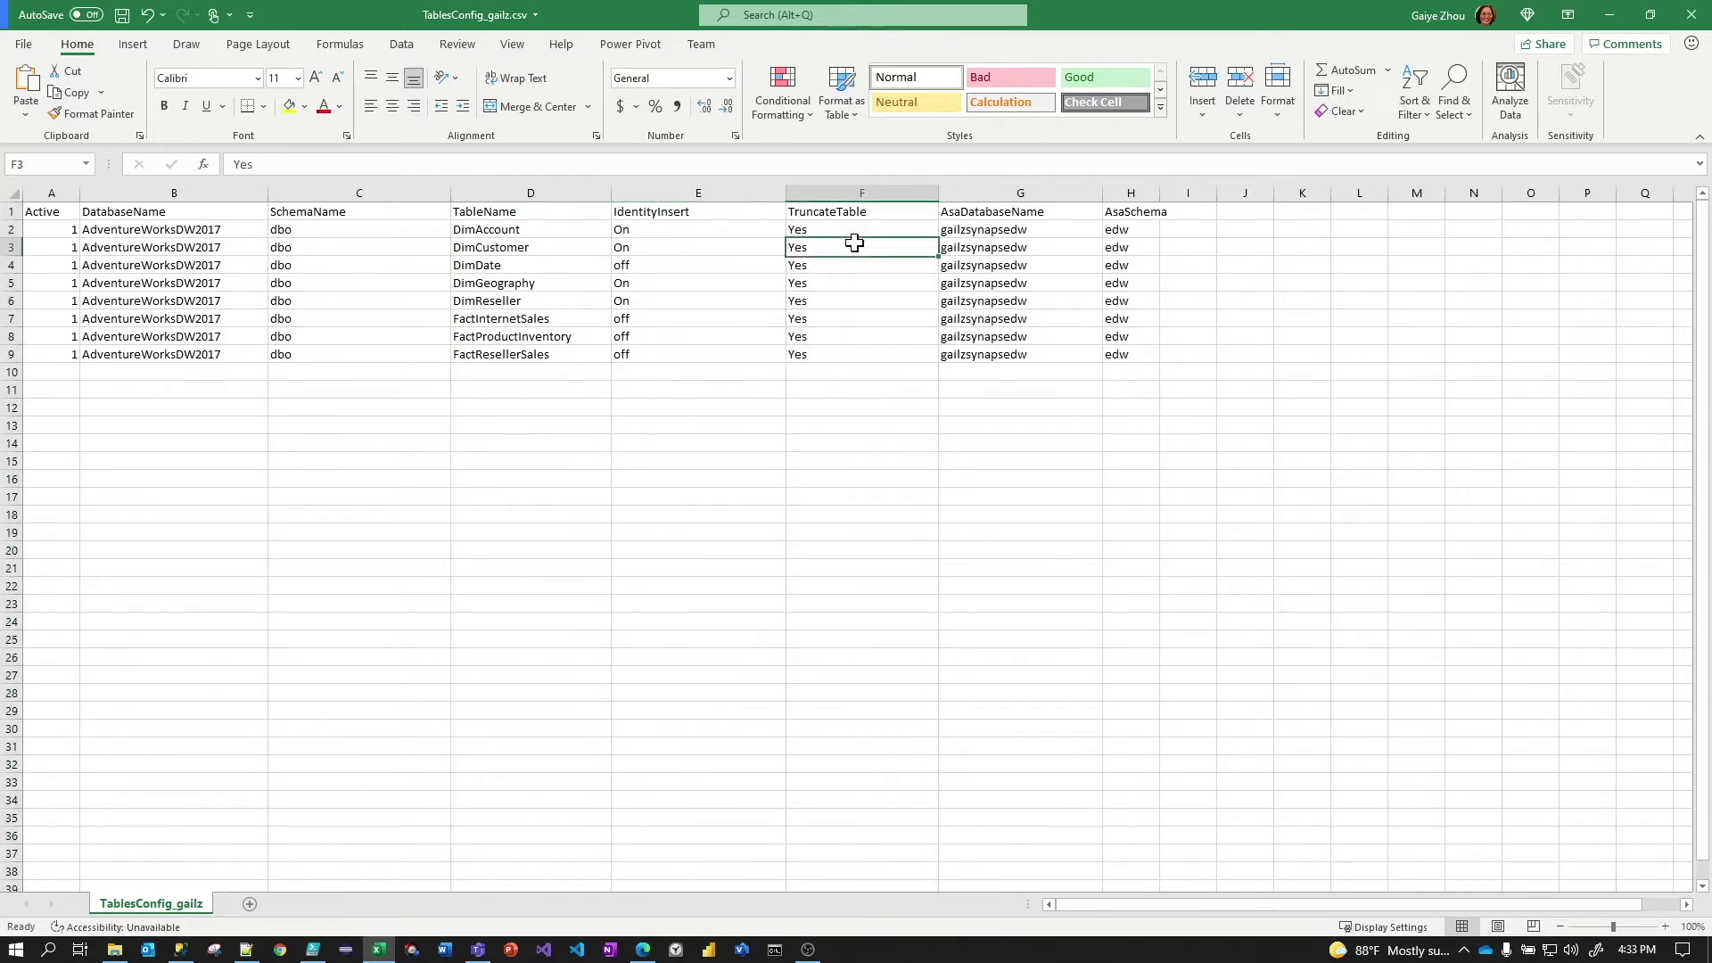
pyautogui.click(839, 207)
pyautogui.click(839, 230)
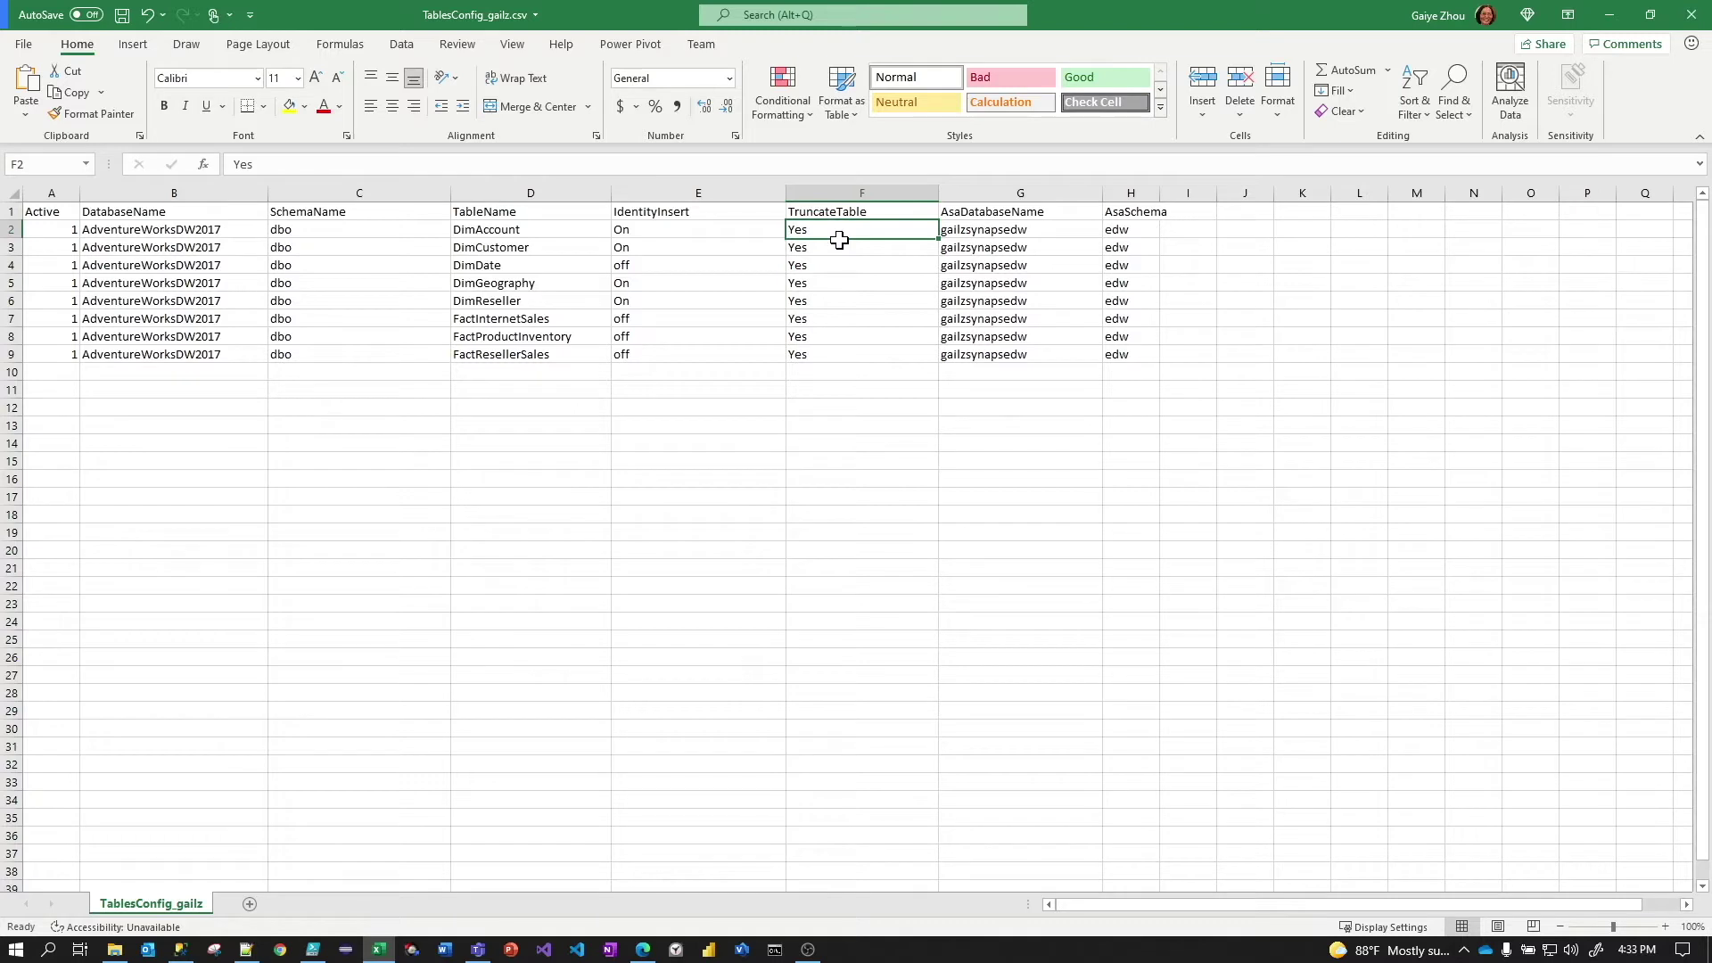
pyautogui.moveTo(839, 239)
pyautogui.mouseDown()
pyautogui.moveTo(833, 259)
pyautogui.moveTo(817, 222)
pyautogui.moveTo(821, 363)
pyautogui.moveTo(817, 252)
pyautogui.mouseUp()
pyautogui.click(821, 247)
# Clear the TruncateTable values of all eight tables and enter NO for DimAccount
pyautogui.click(819, 229)
pyautogui.keyDown('shift'); pyautogui.click(831, 360); pyautogui.keyUp('shift')
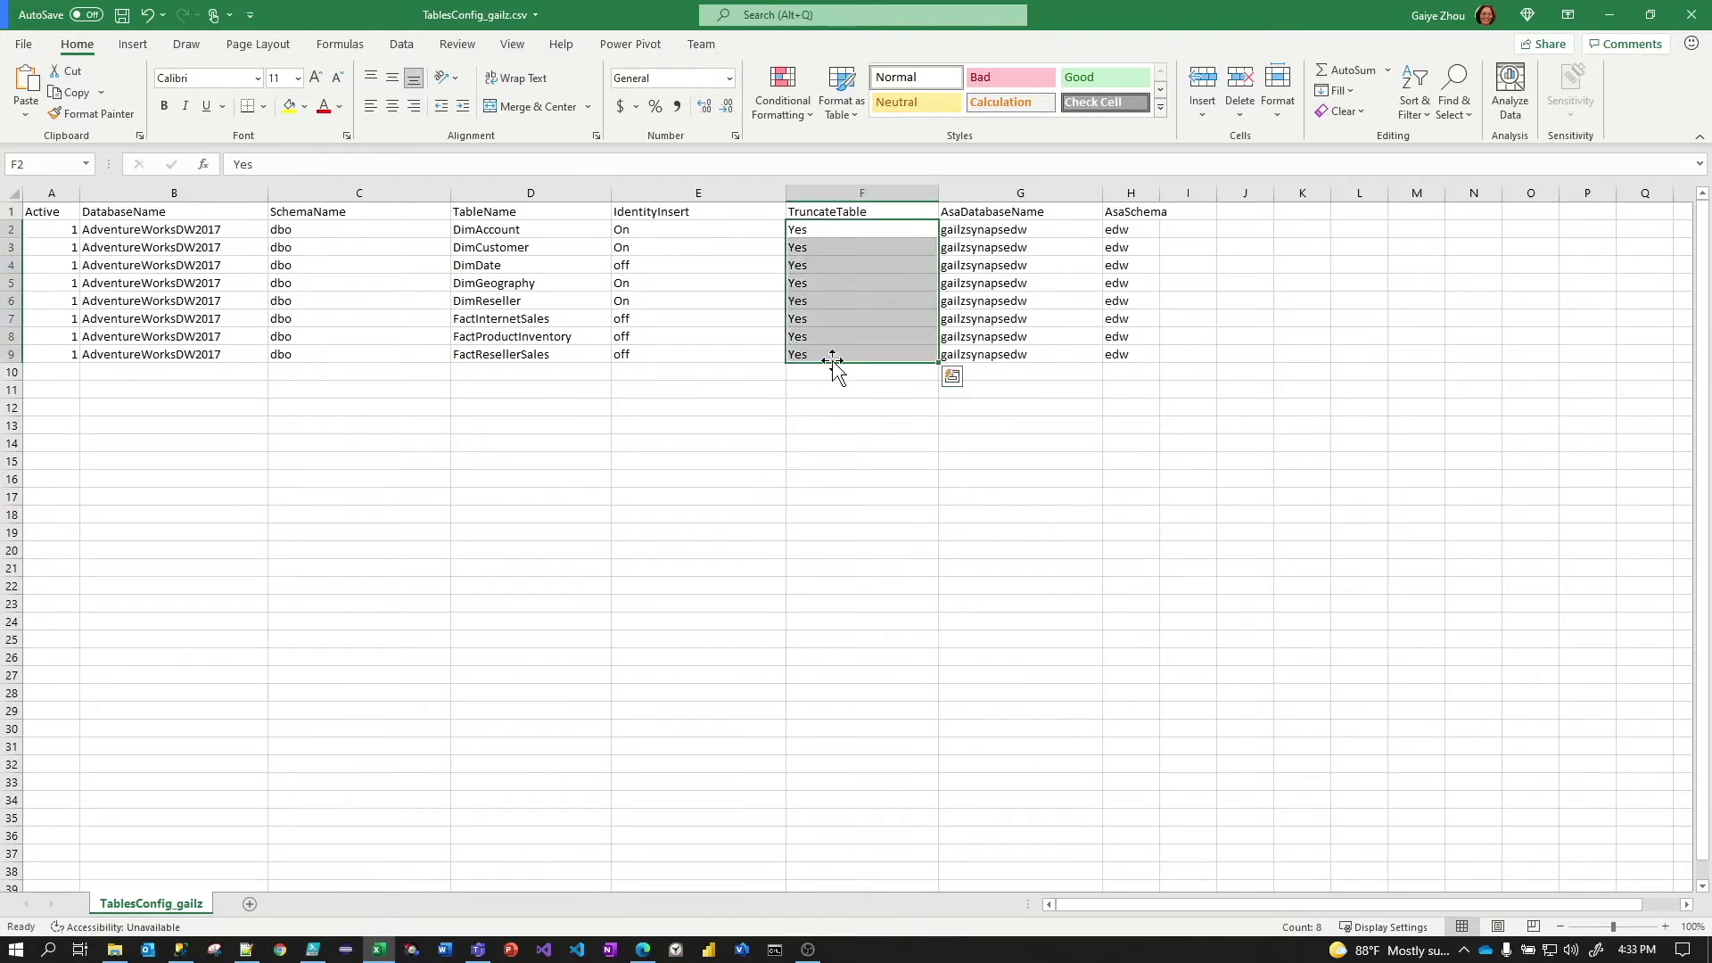
pyautogui.press('Delete')
pyautogui.click(803, 319)
pyautogui.click(814, 229)
pyautogui.write('NO')
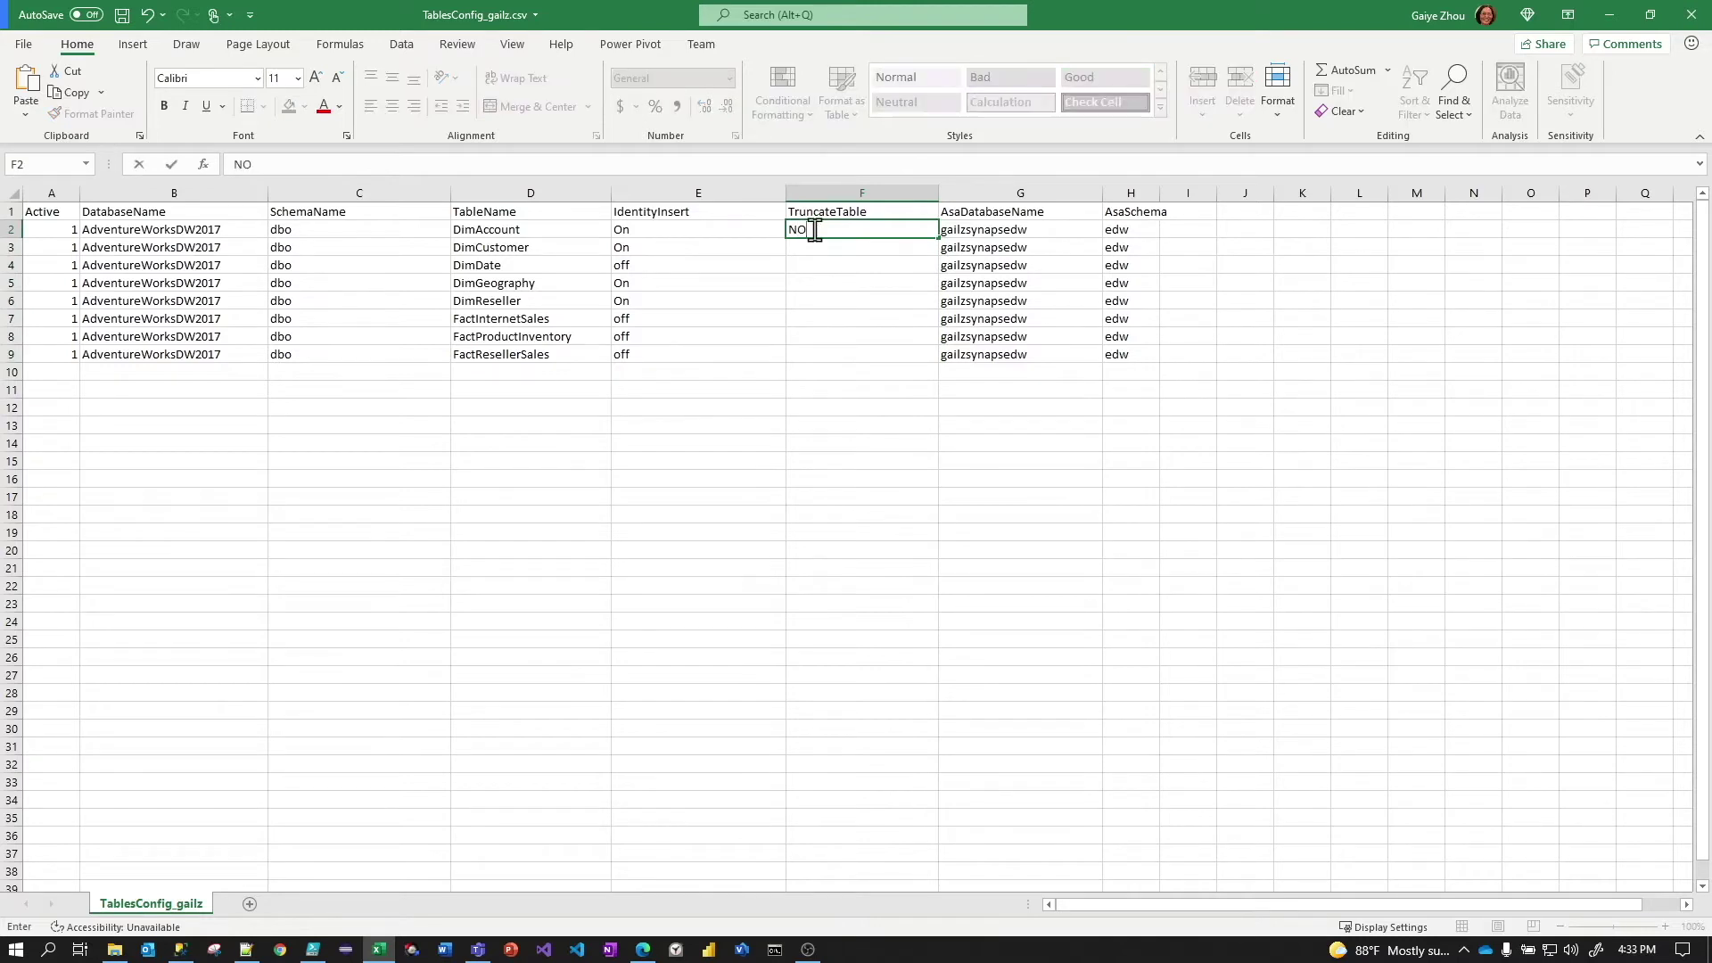
pyautogui.click(816, 282)
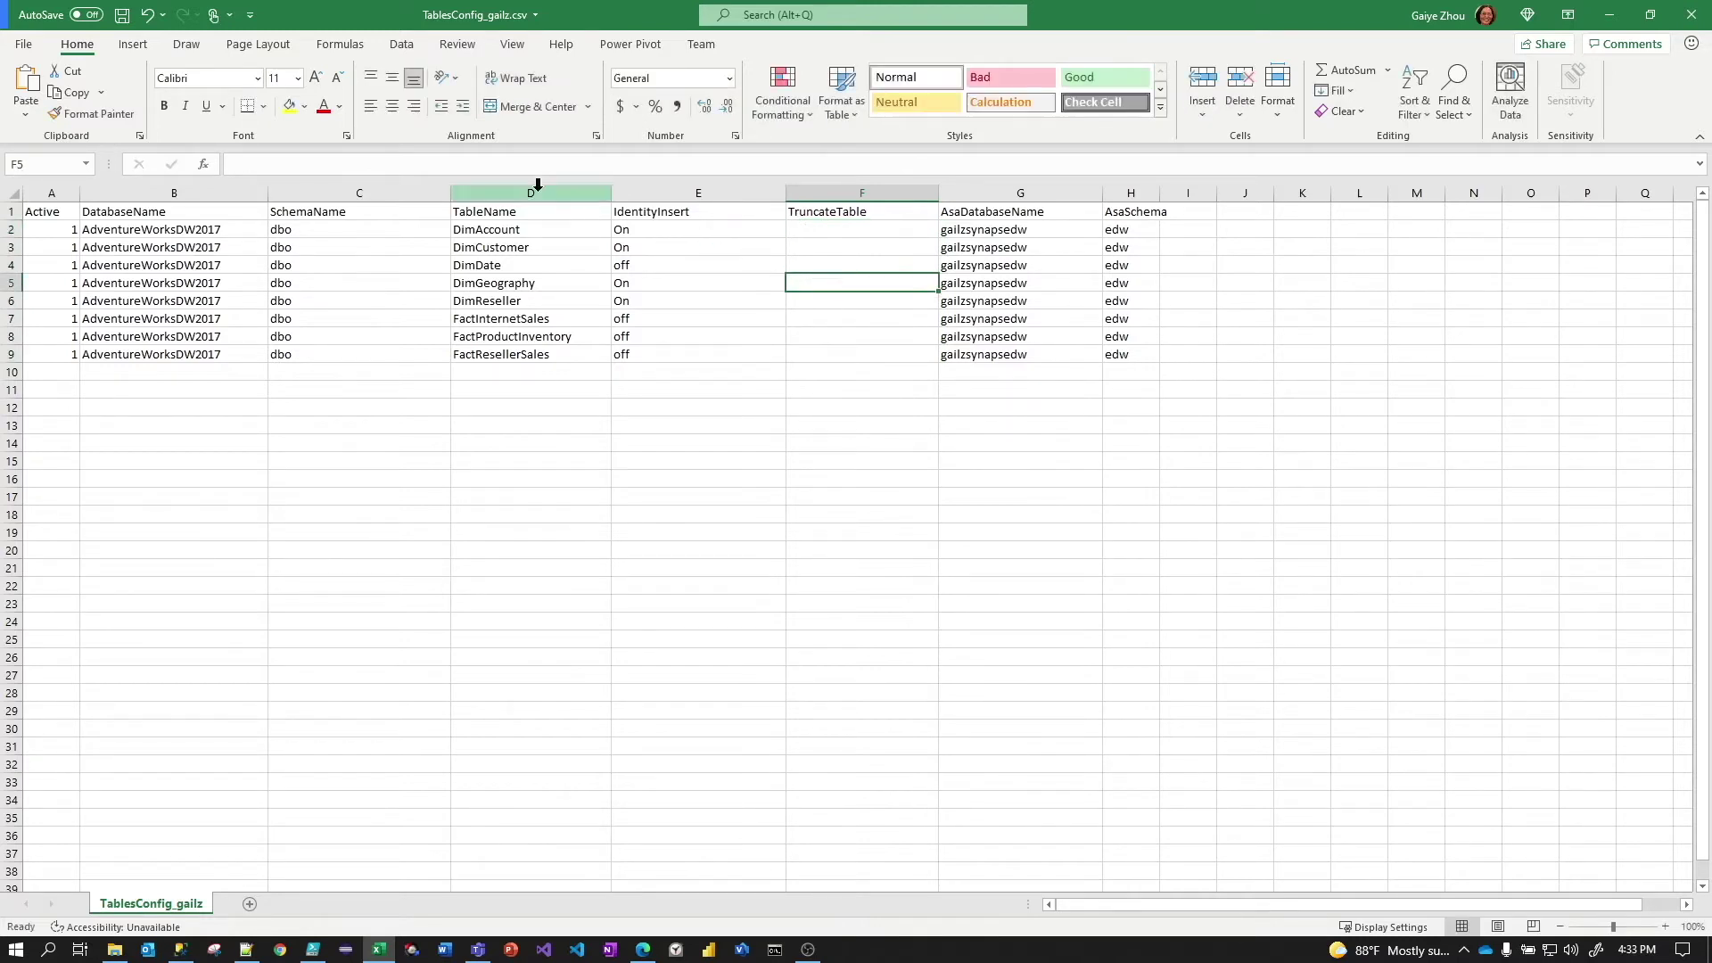
# Undo the last three edits made to the TruncateTable values and the DimAccount Active flag
pyautogui.click(147, 16)
pyautogui.click(147, 16)
pyautogui.click(147, 16)
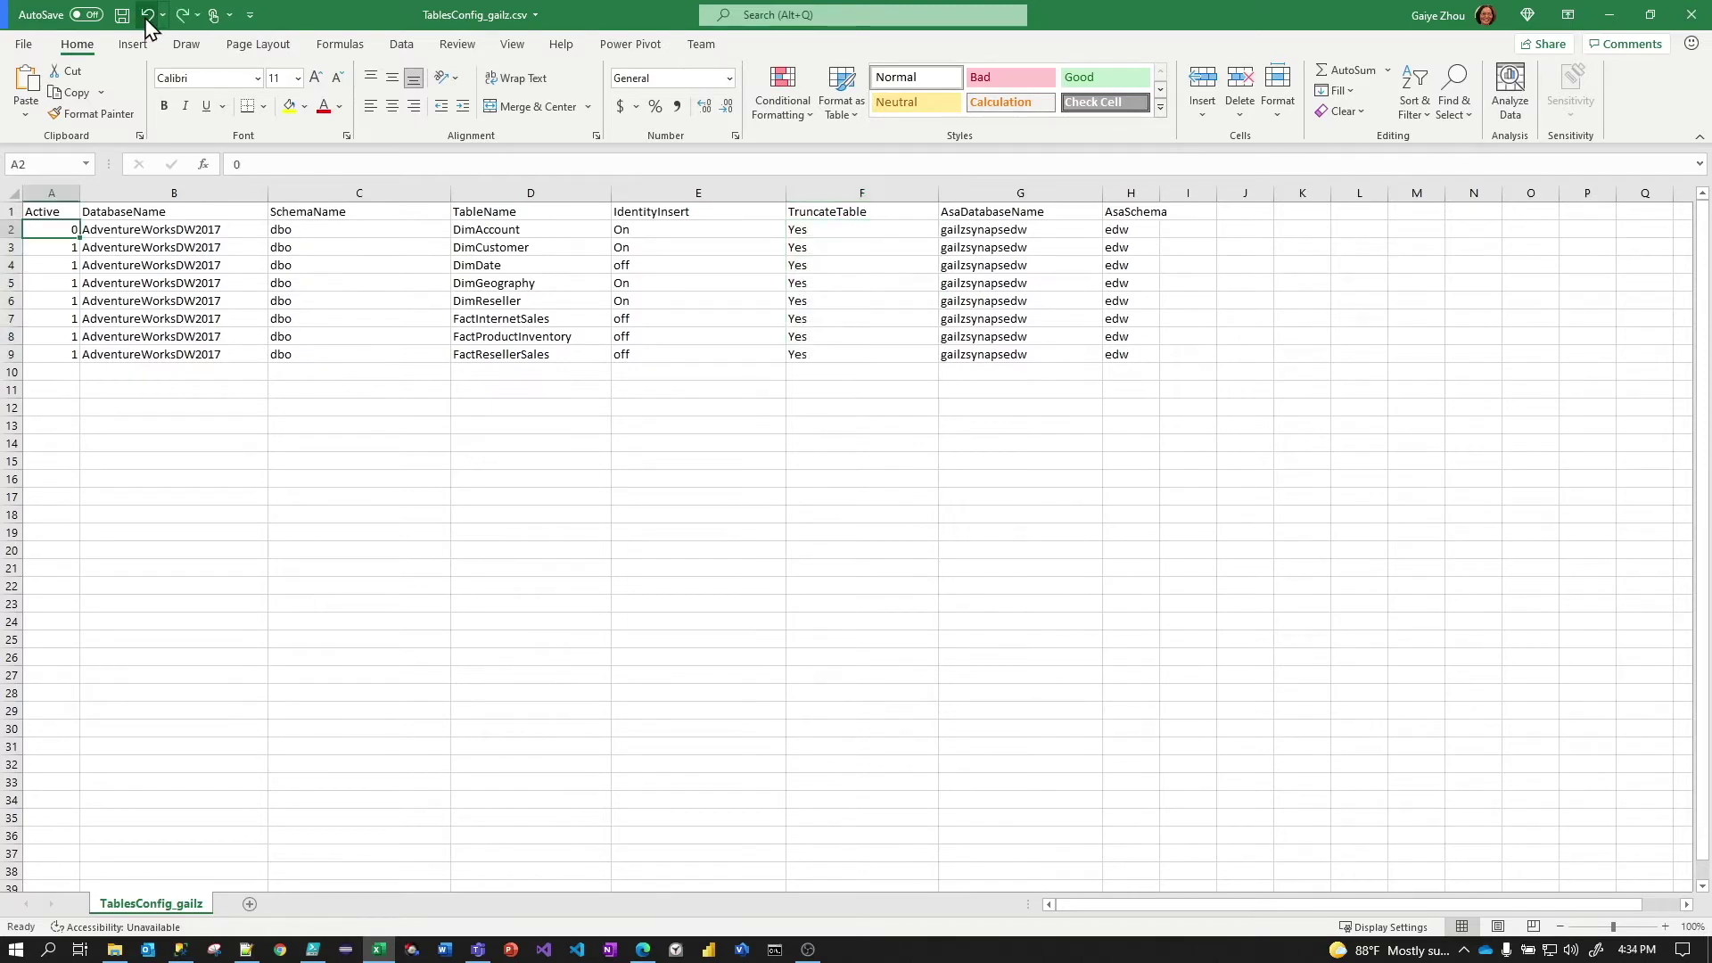
# Review the TruncateTable and AsaDatabaseName columns of the table list
pyautogui.click(915, 426)
pyautogui.click(847, 267)
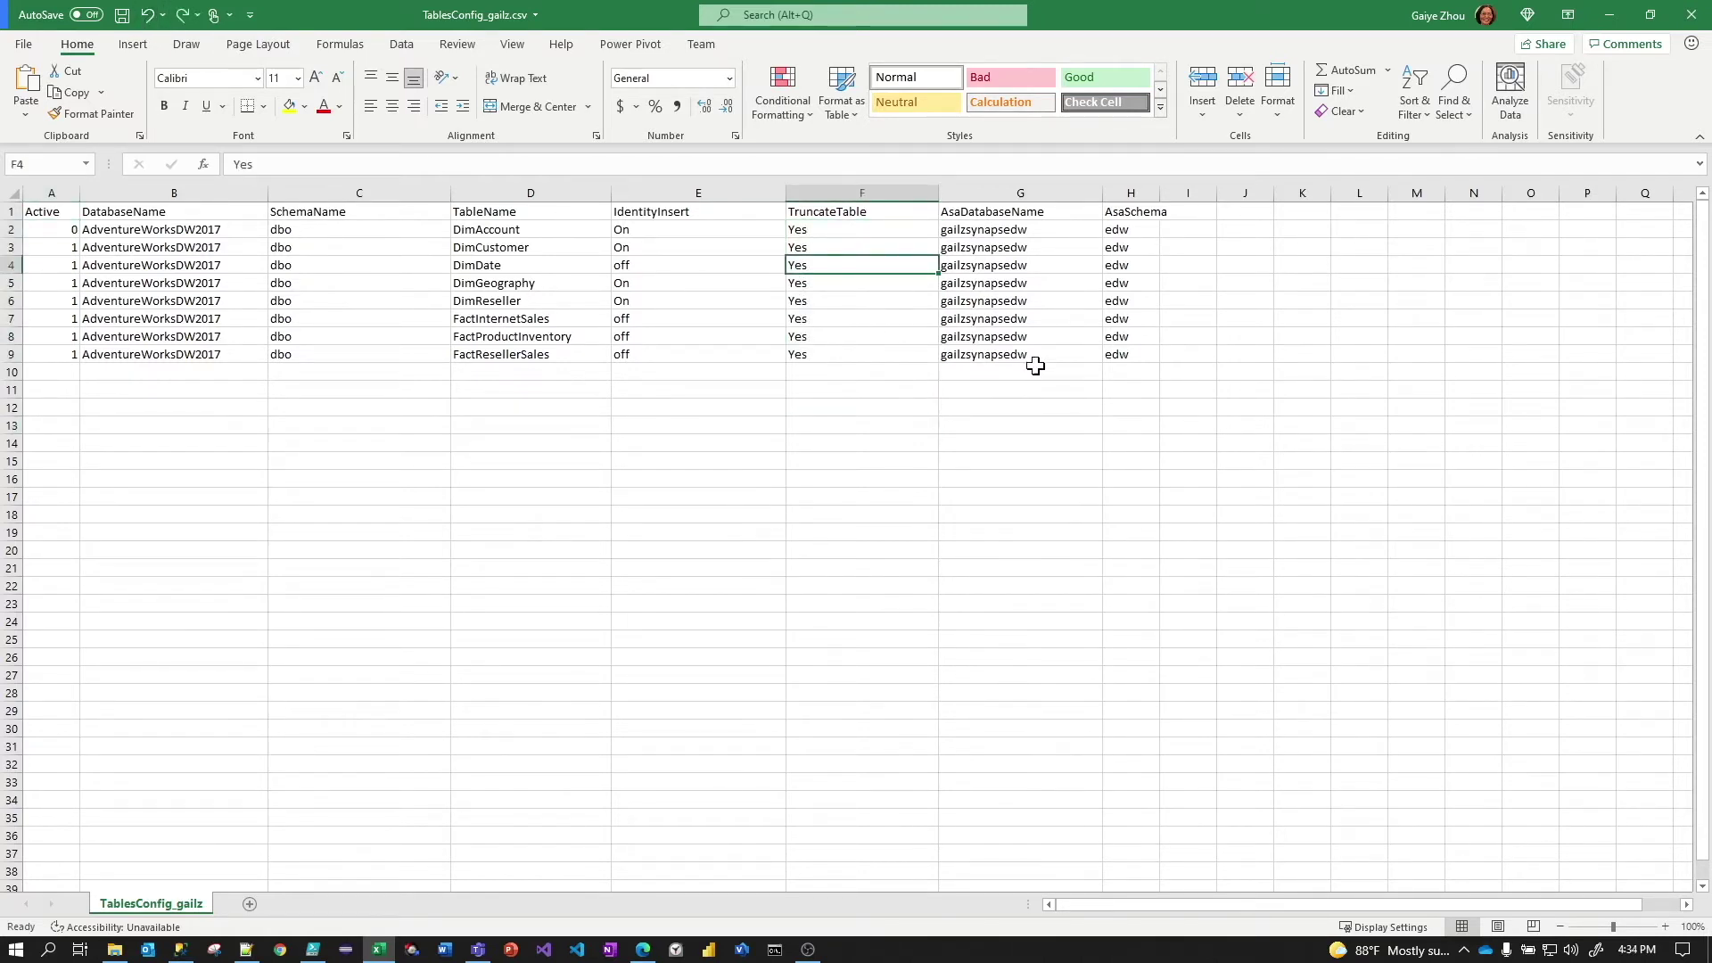
pyautogui.click(1032, 370)
pyautogui.click(1045, 423)
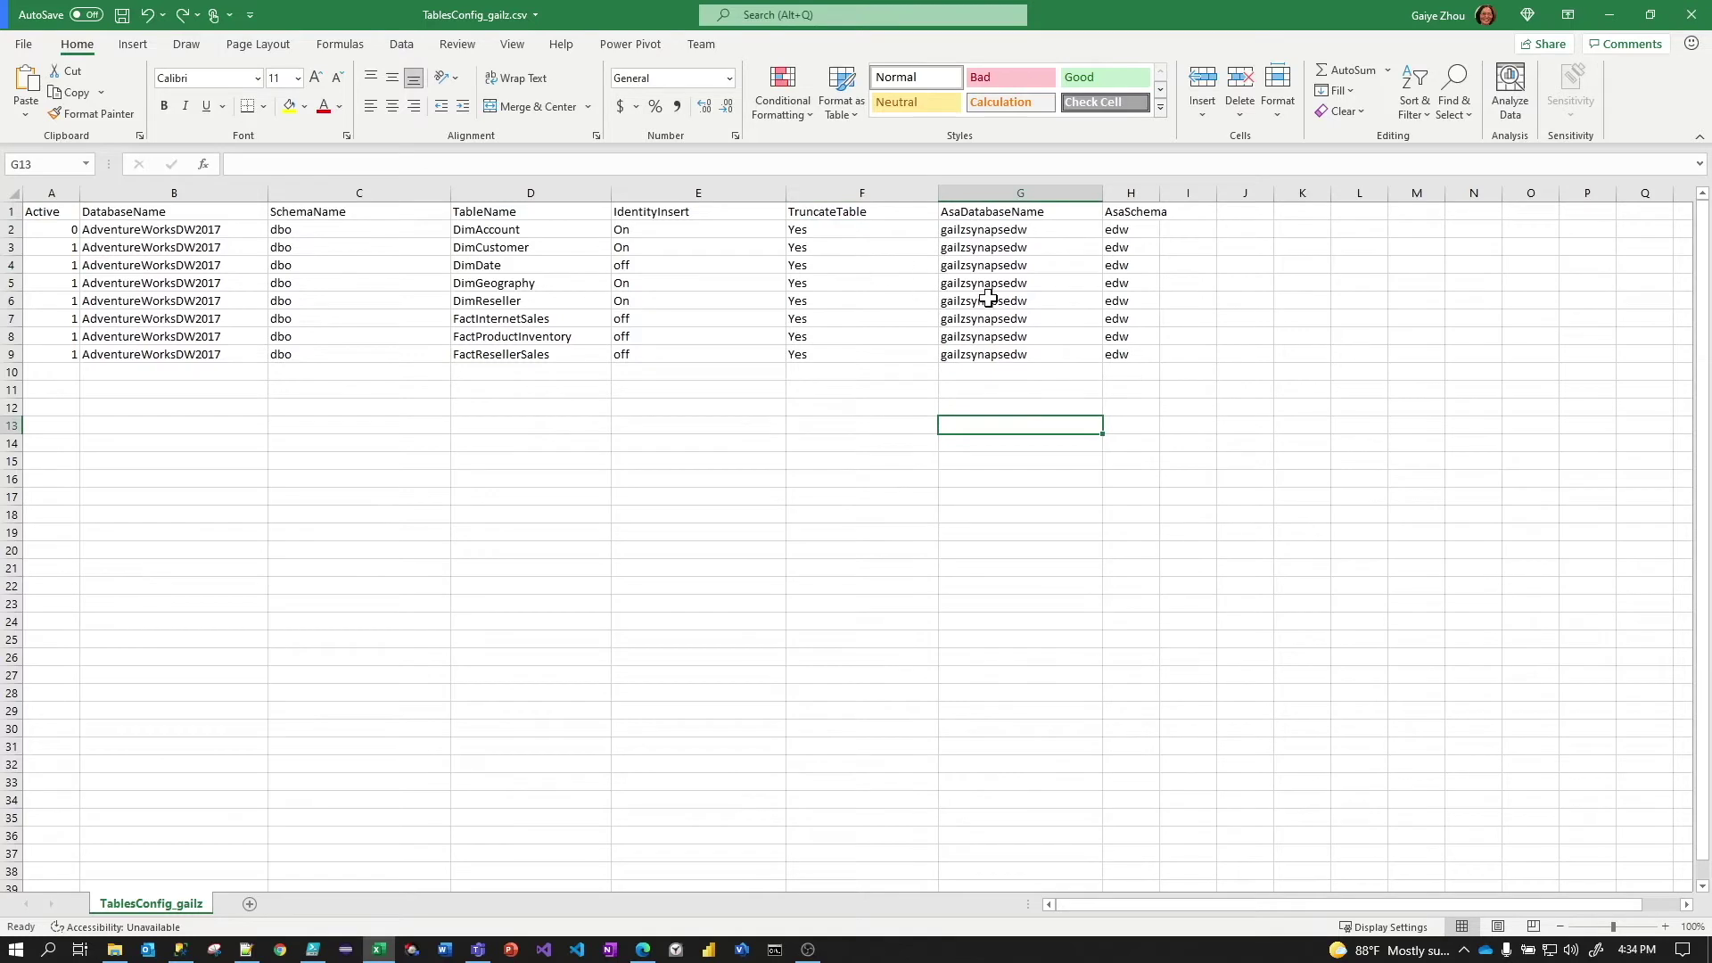
pyautogui.click(835, 246)
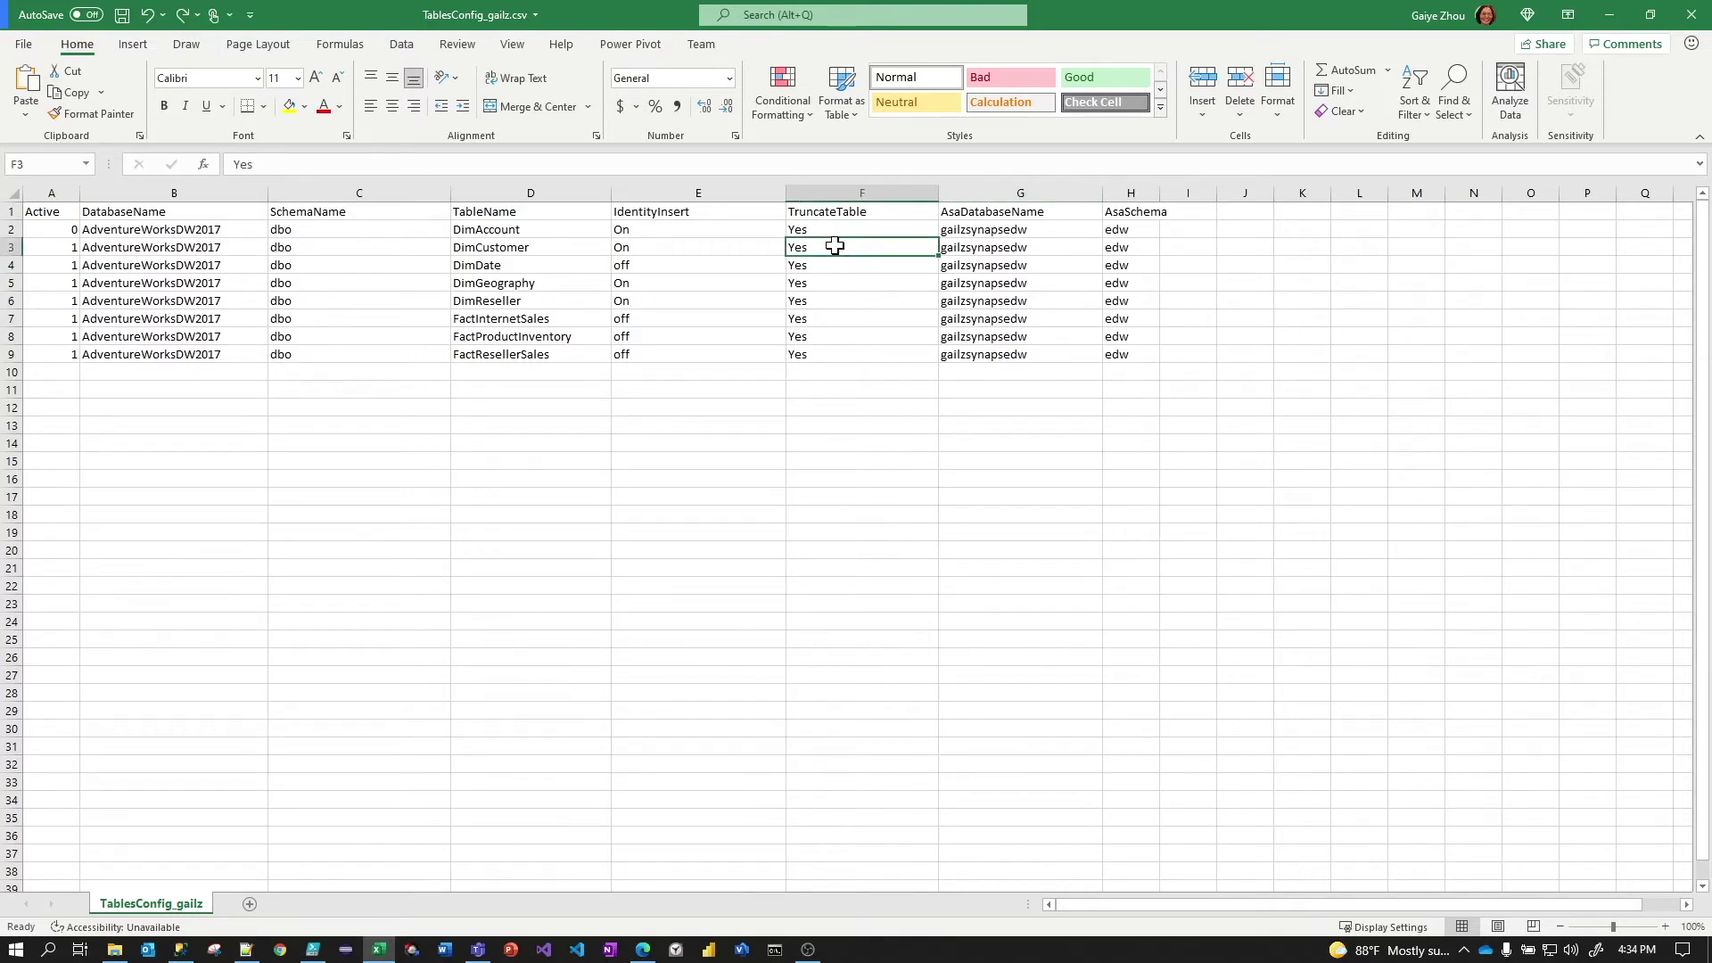
# Widen the AsaSchema column to fit its header and review the AsaDatabaseName and AsaSchema values of DimCustomer
pyautogui.click(896, 319)
pyautogui.click(1019, 244)
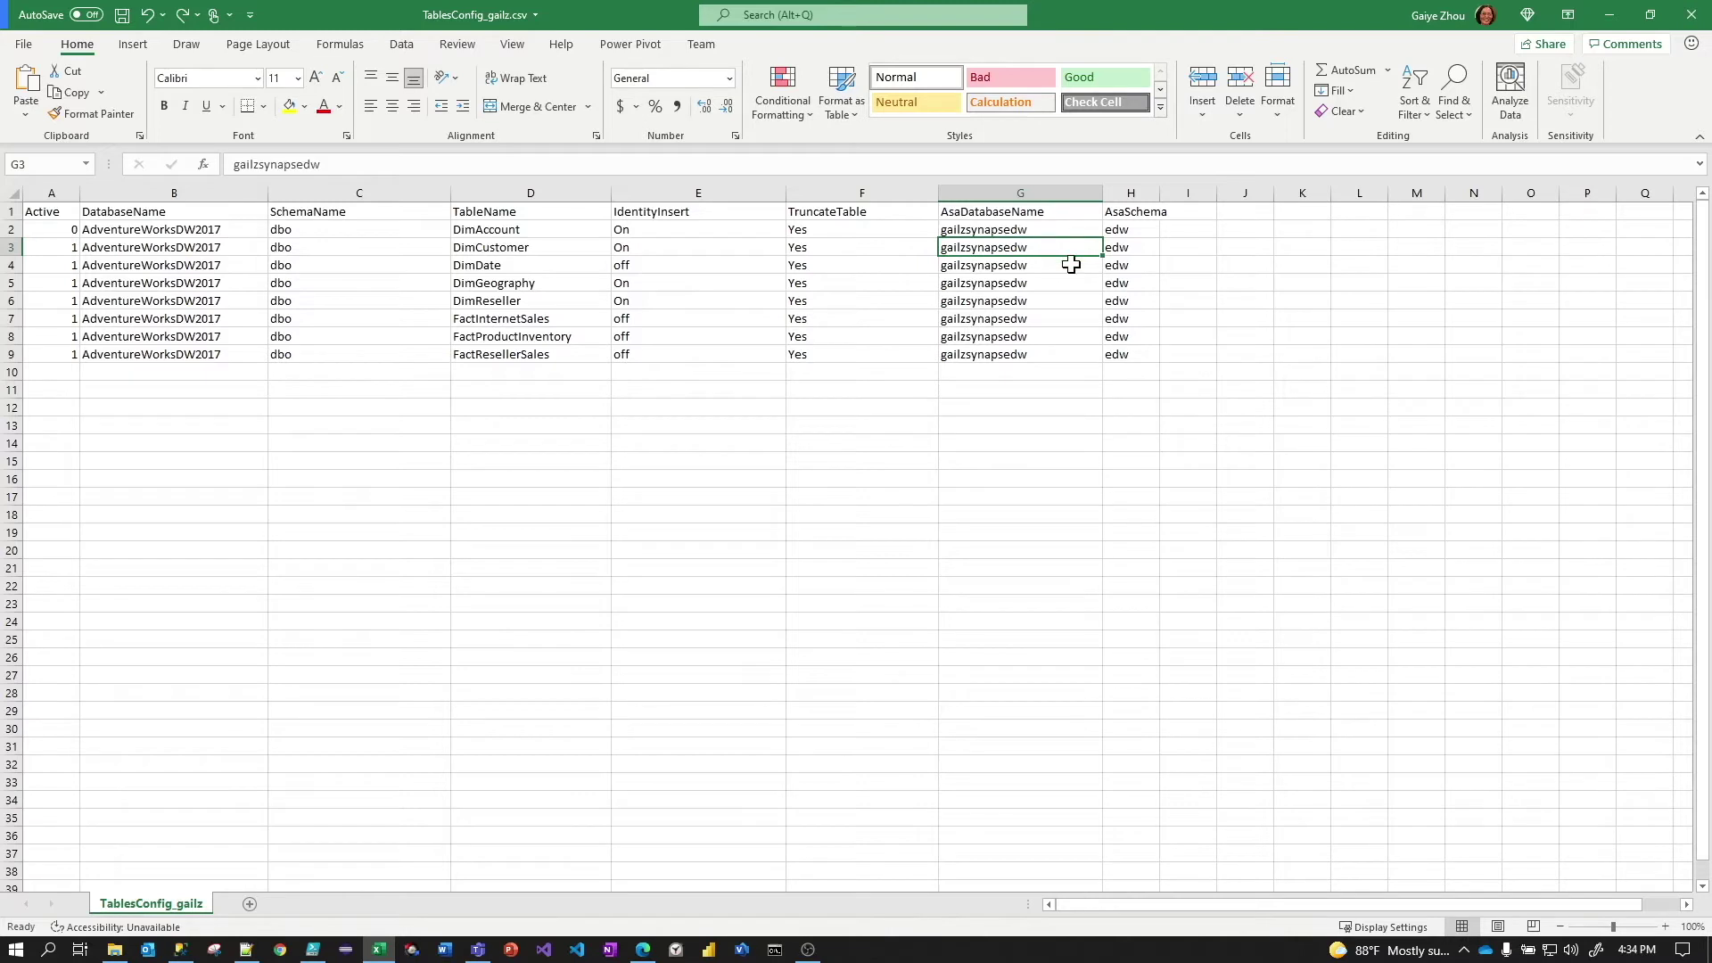
pyautogui.click(1126, 249)
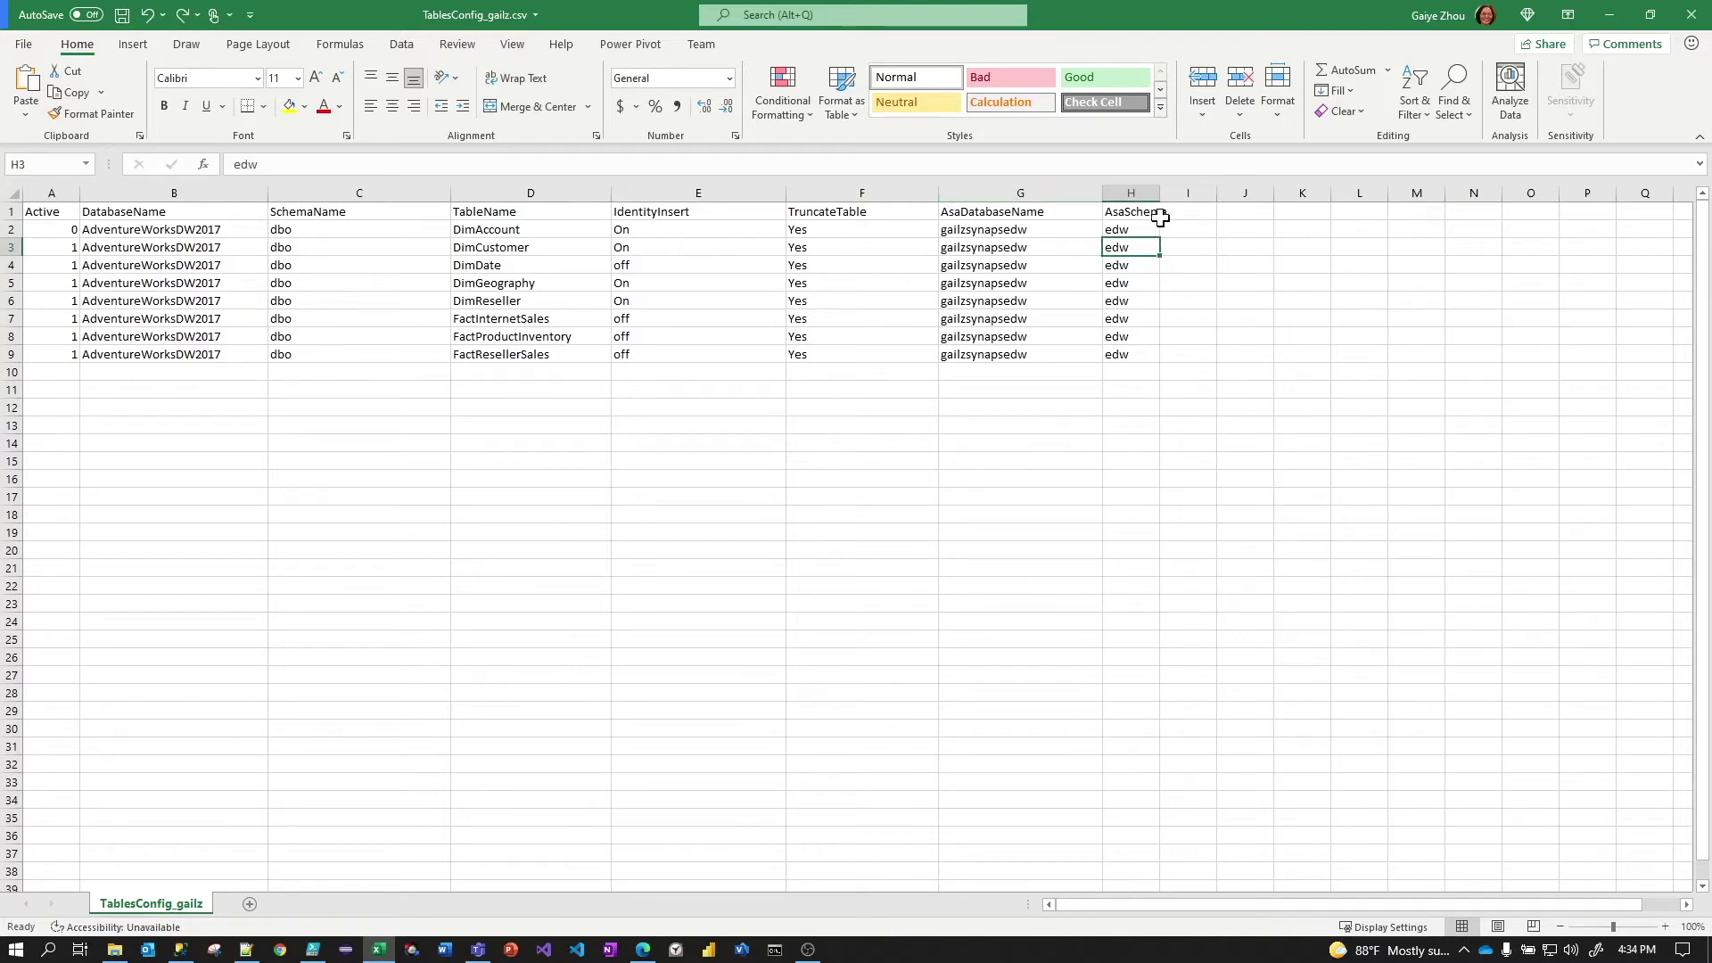
pyautogui.moveTo(1158, 190); pyautogui.dragTo(1220, 194)
pyautogui.click(1208, 264)
pyautogui.click(1134, 244)
pyautogui.click(1125, 263)
pyautogui.click(1125, 244)
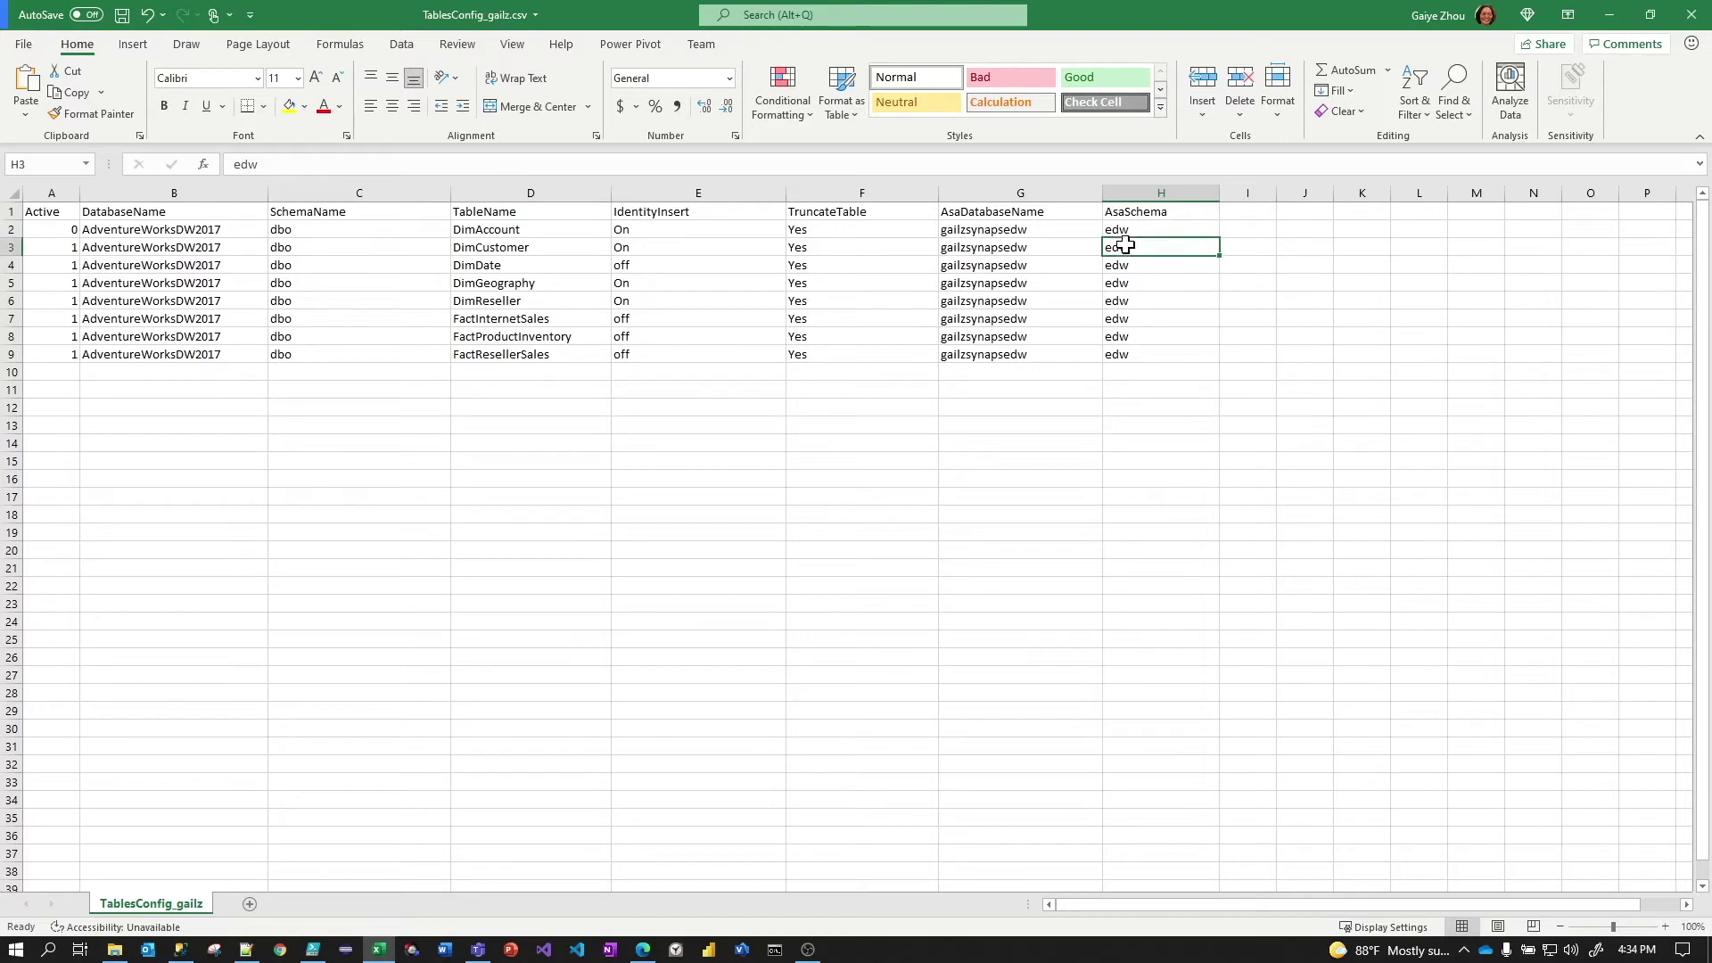
pyautogui.click(1002, 246)
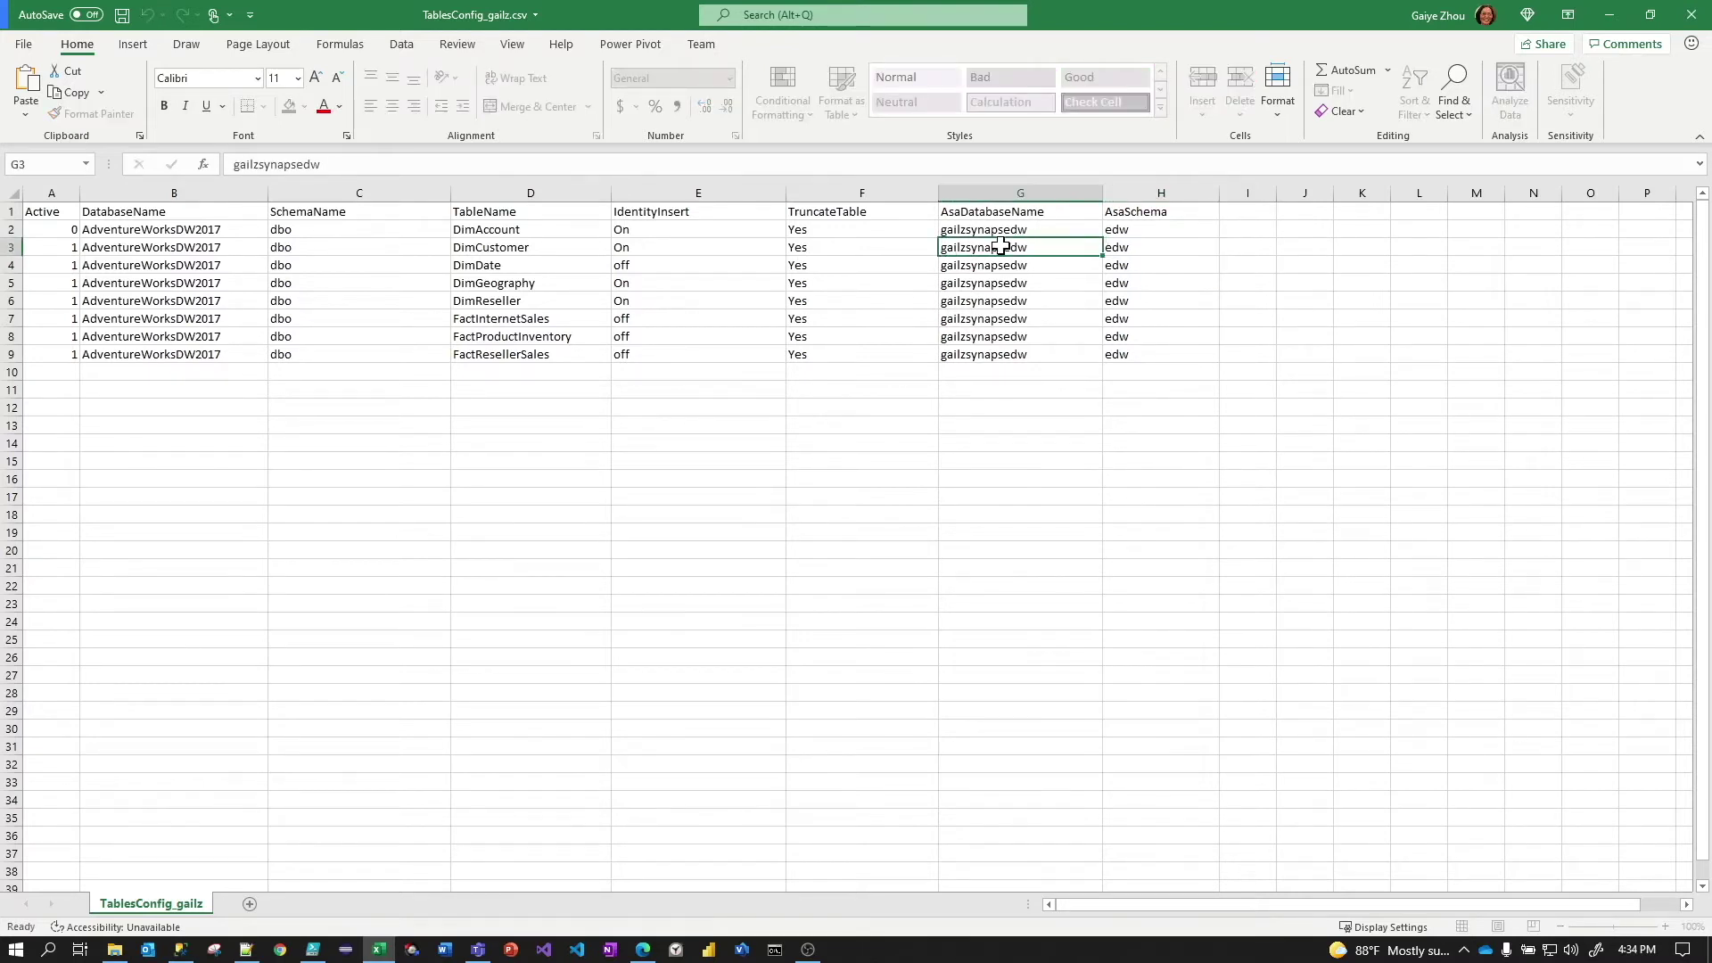
pyautogui.click(1163, 246)
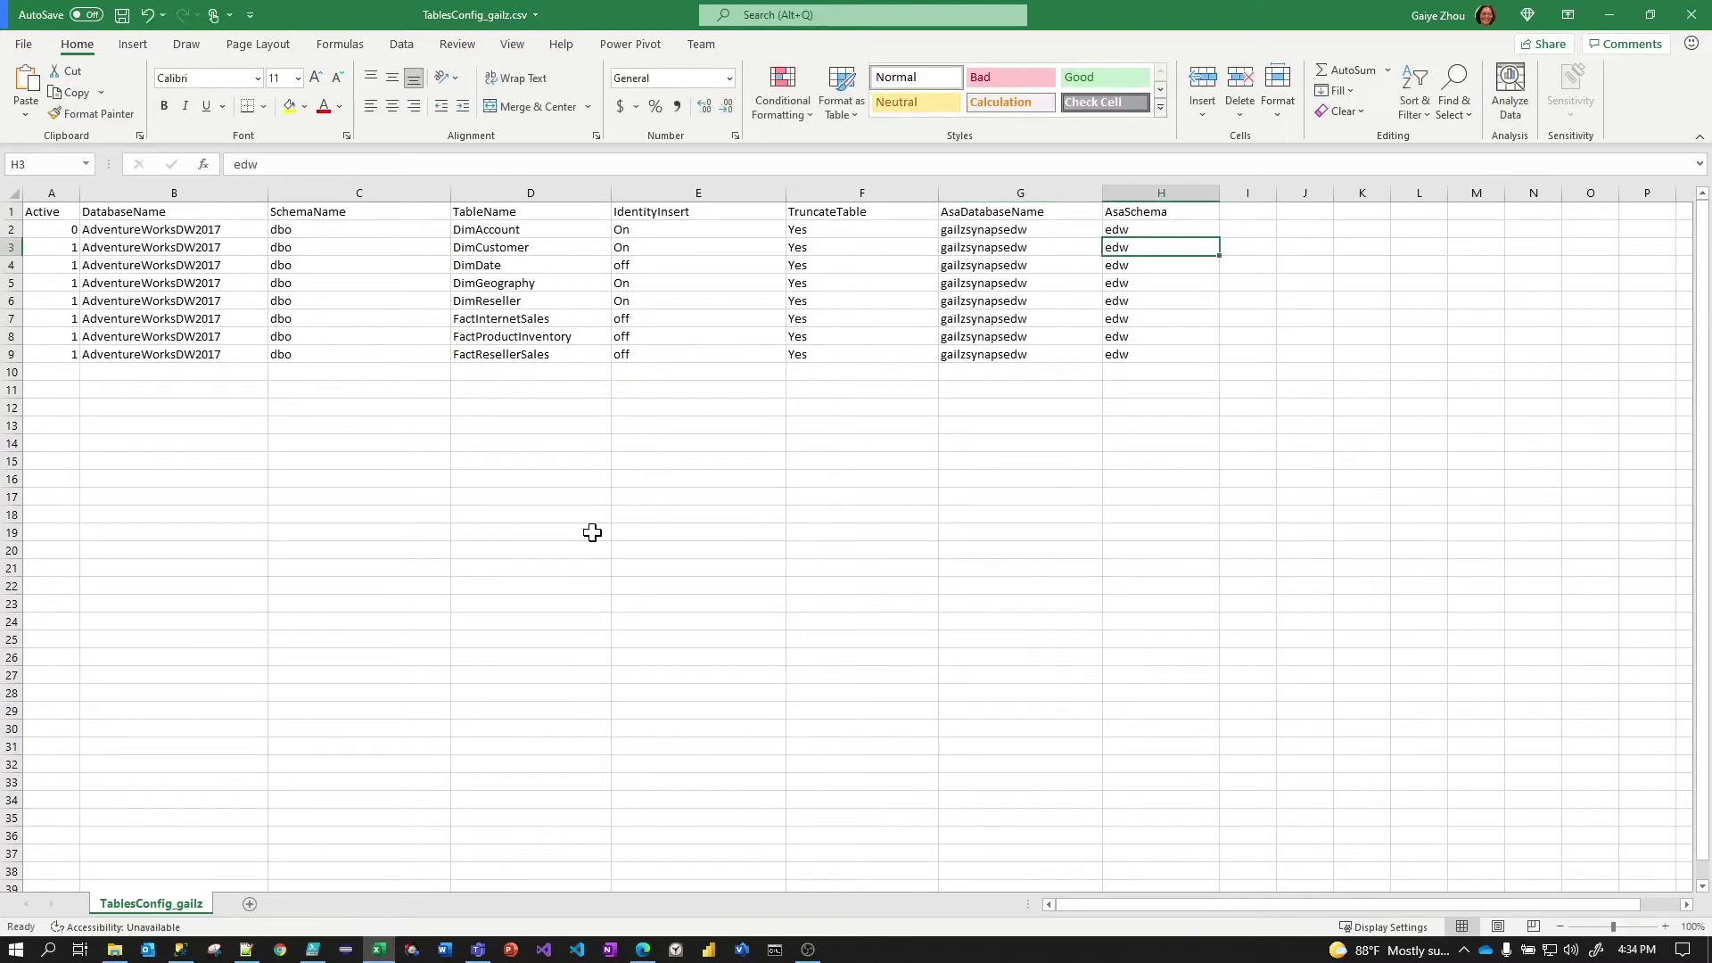
# Switch to Windows PowerShell ISE and open GenerateCopyIntoScripts.ps1 from the modules\4_GenerateCopyIntoScripts folder
pyautogui.click(1610, 15)
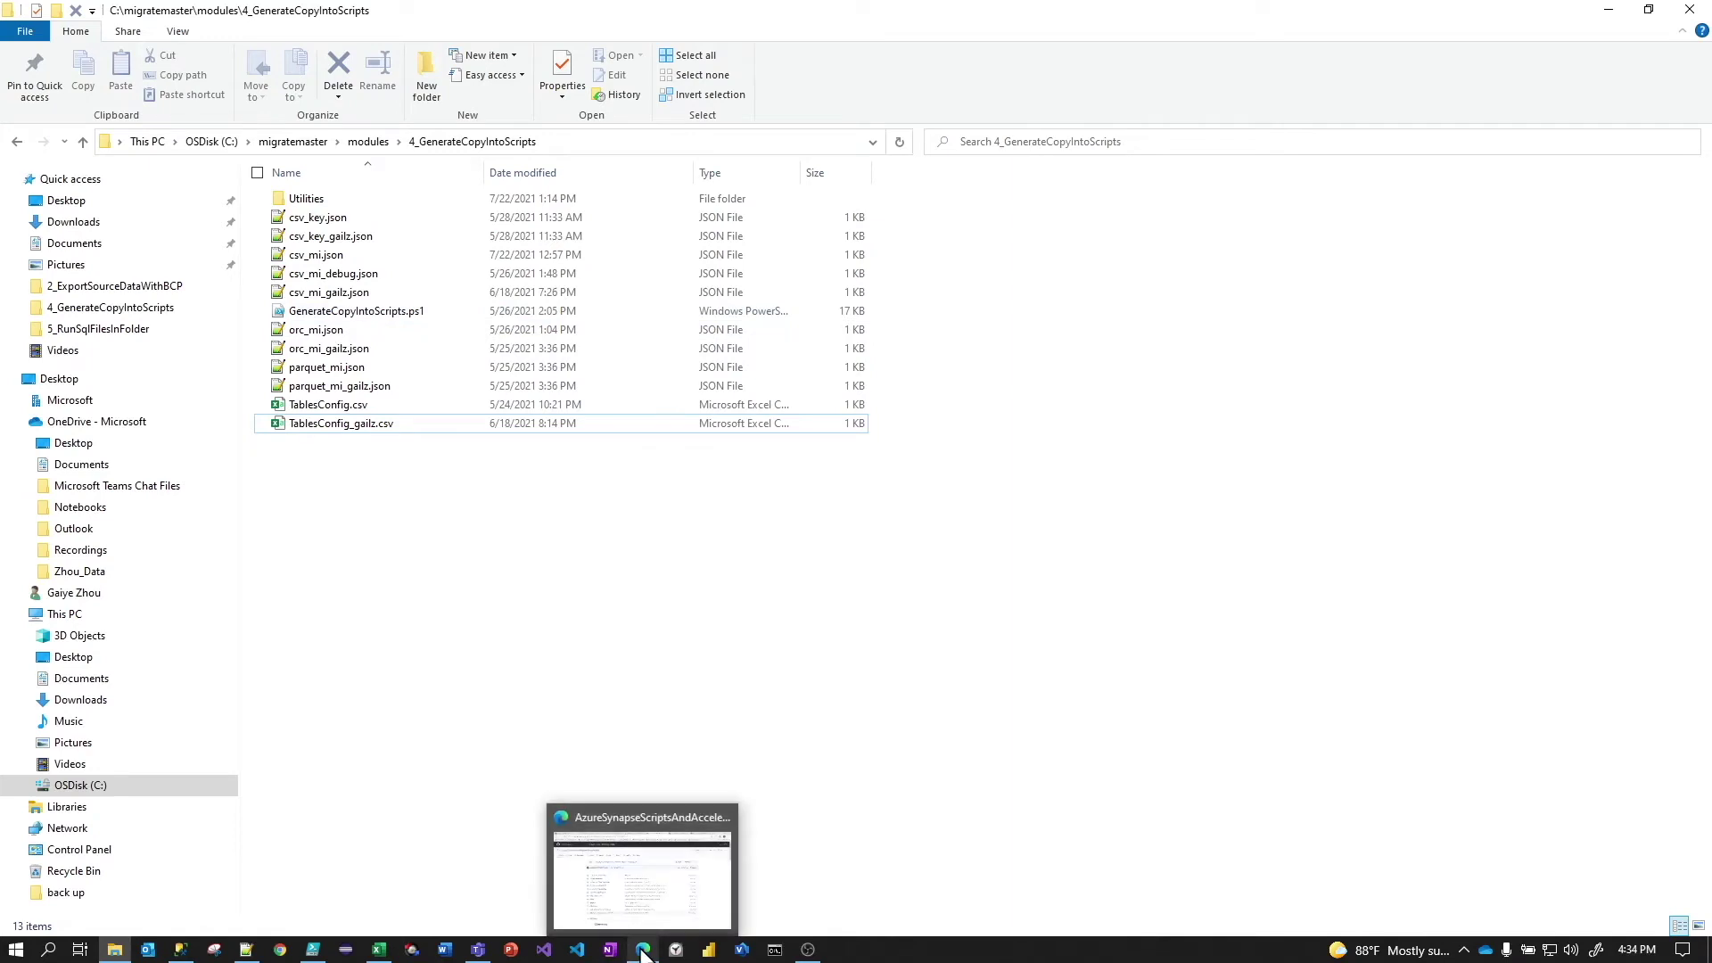
pyautogui.moveTo(308, 954)
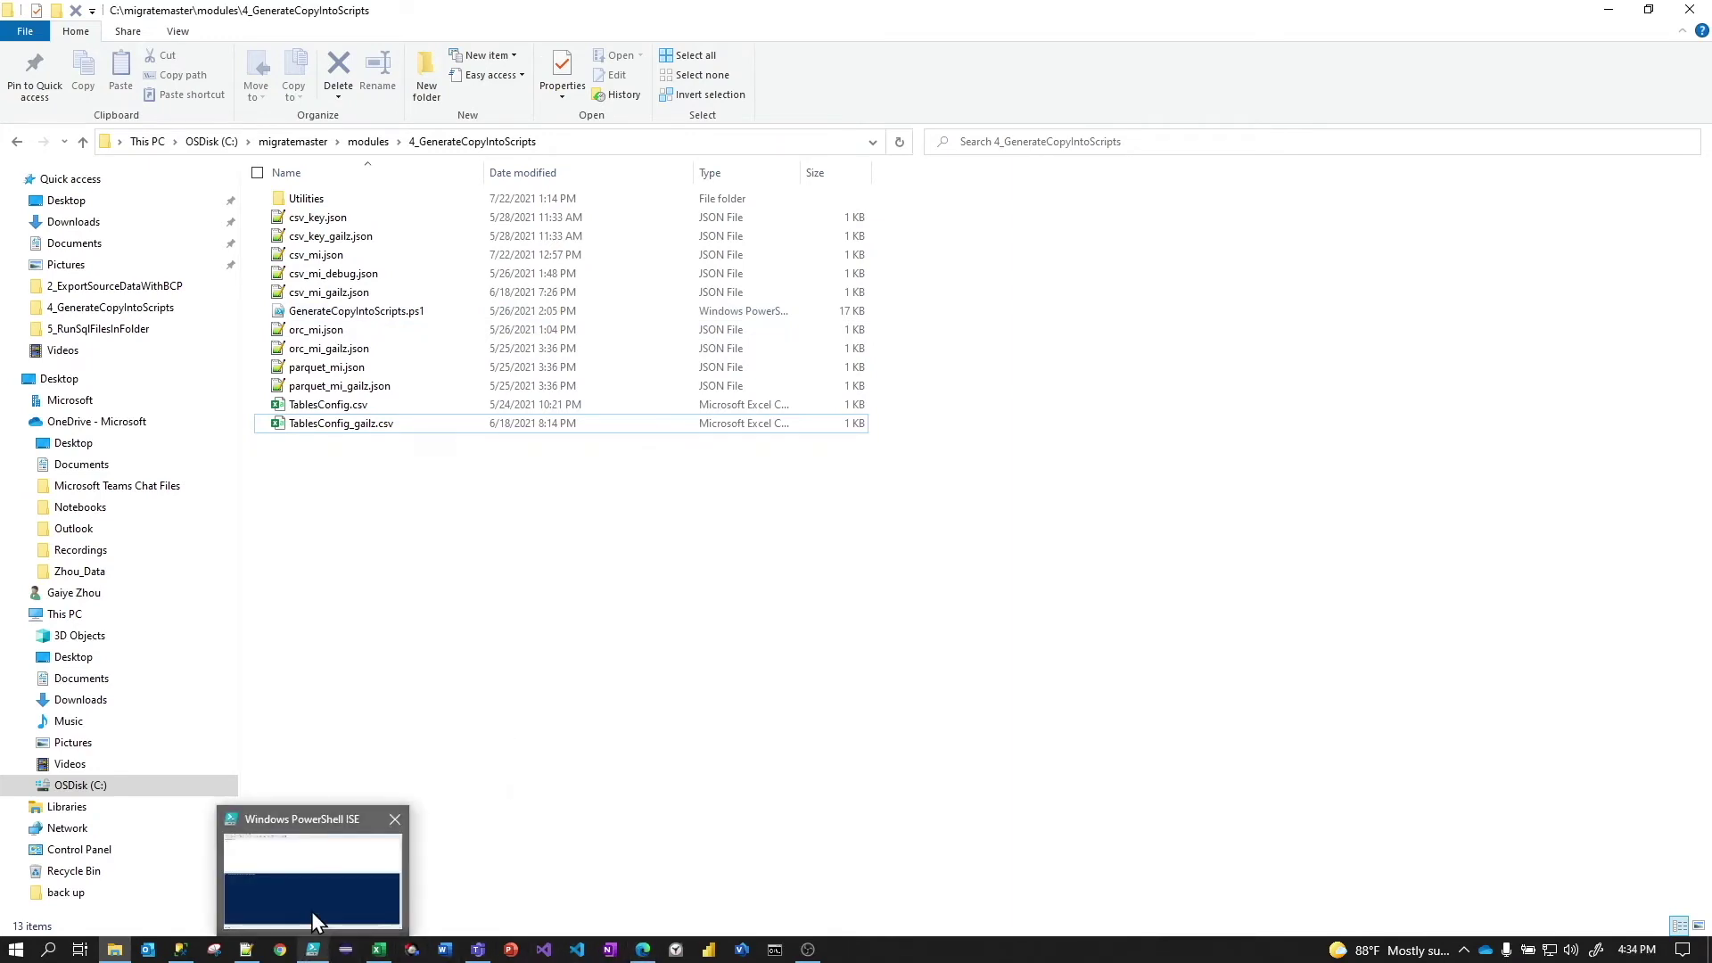
pyautogui.click(312, 911)
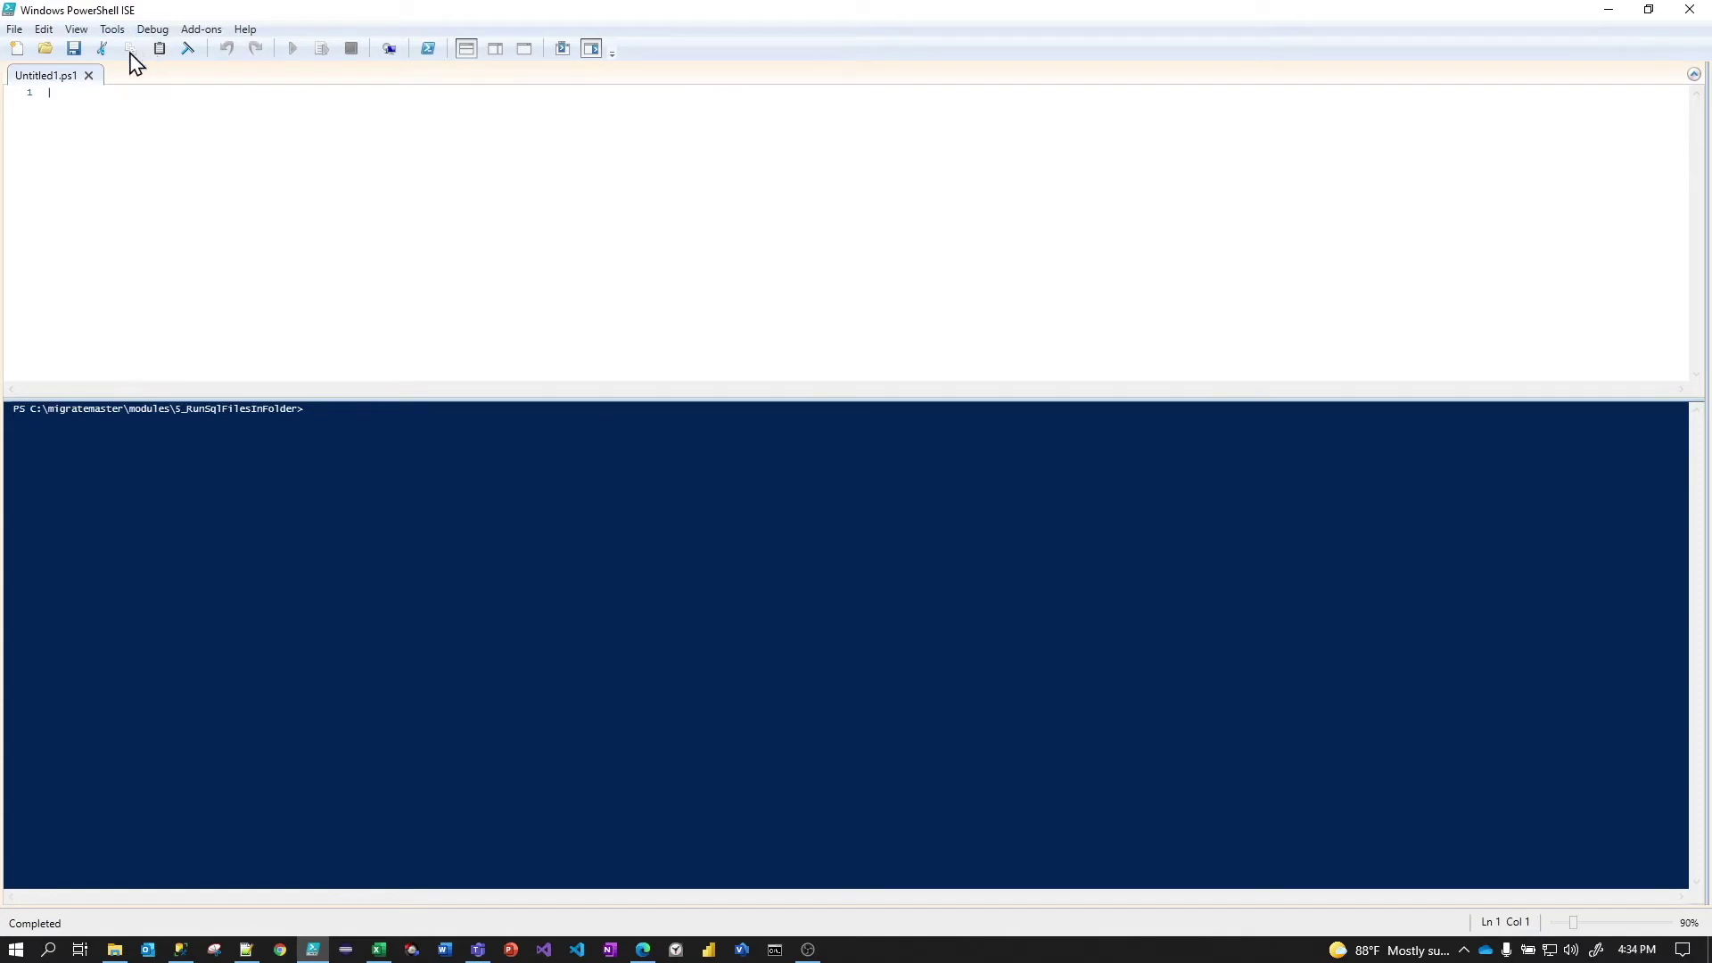
pyautogui.click(15, 29)
pyautogui.click(38, 73)
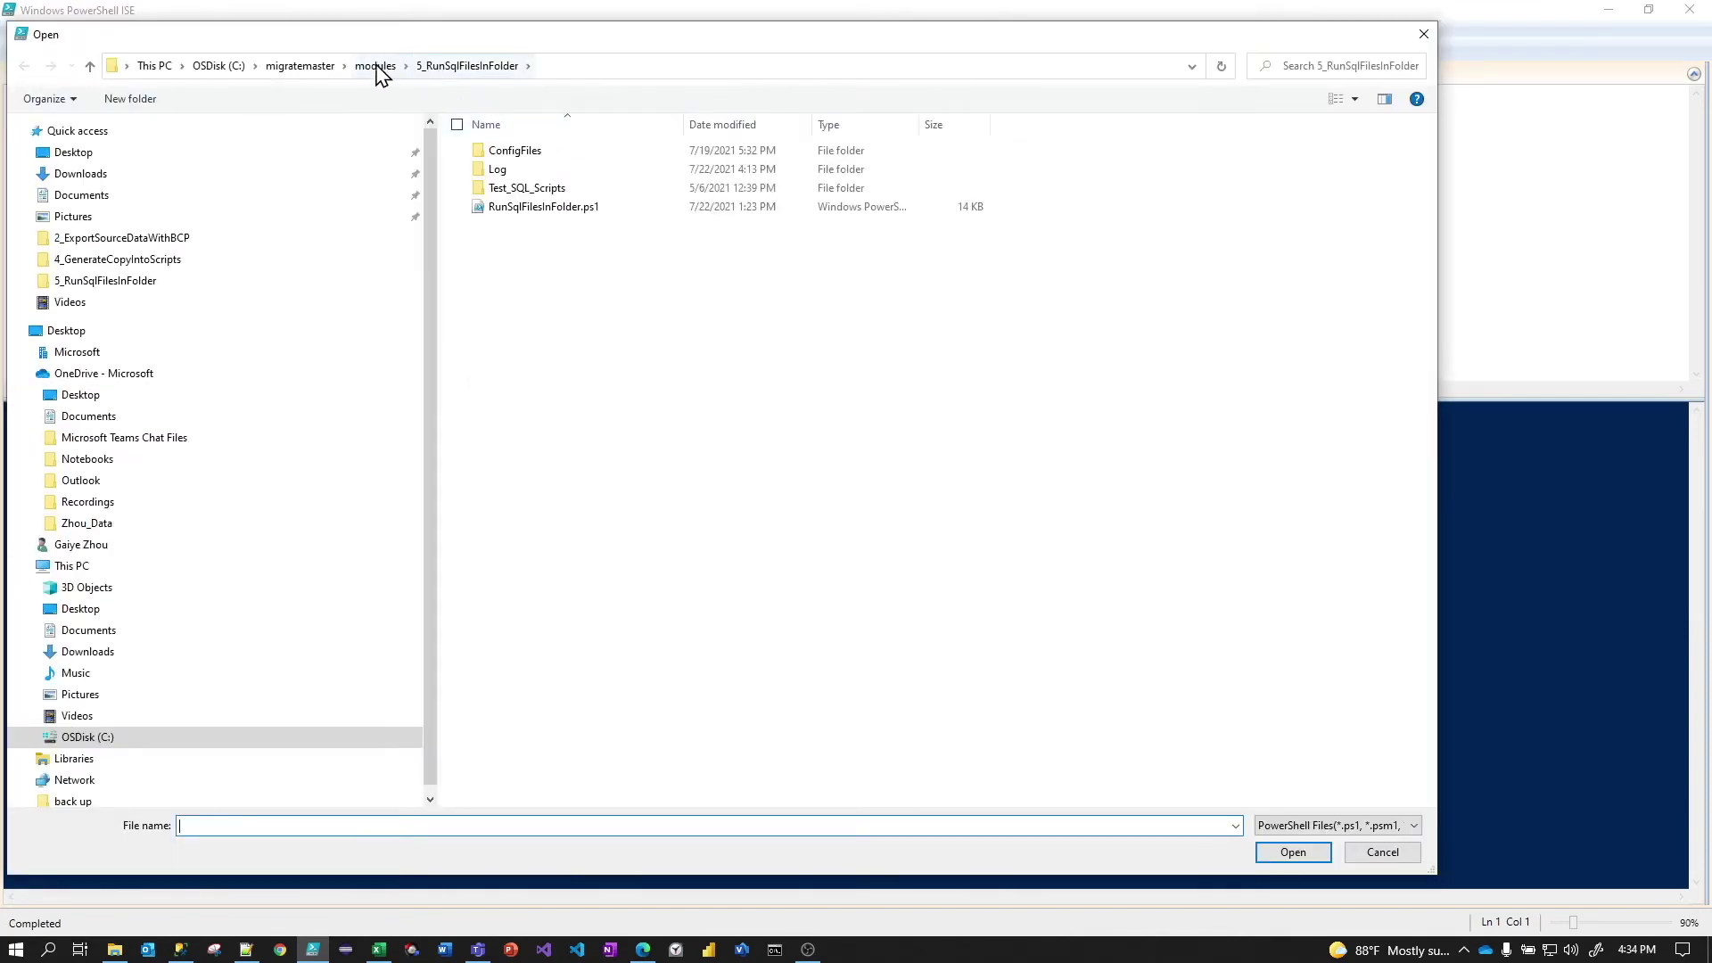
pyautogui.click(374, 70)
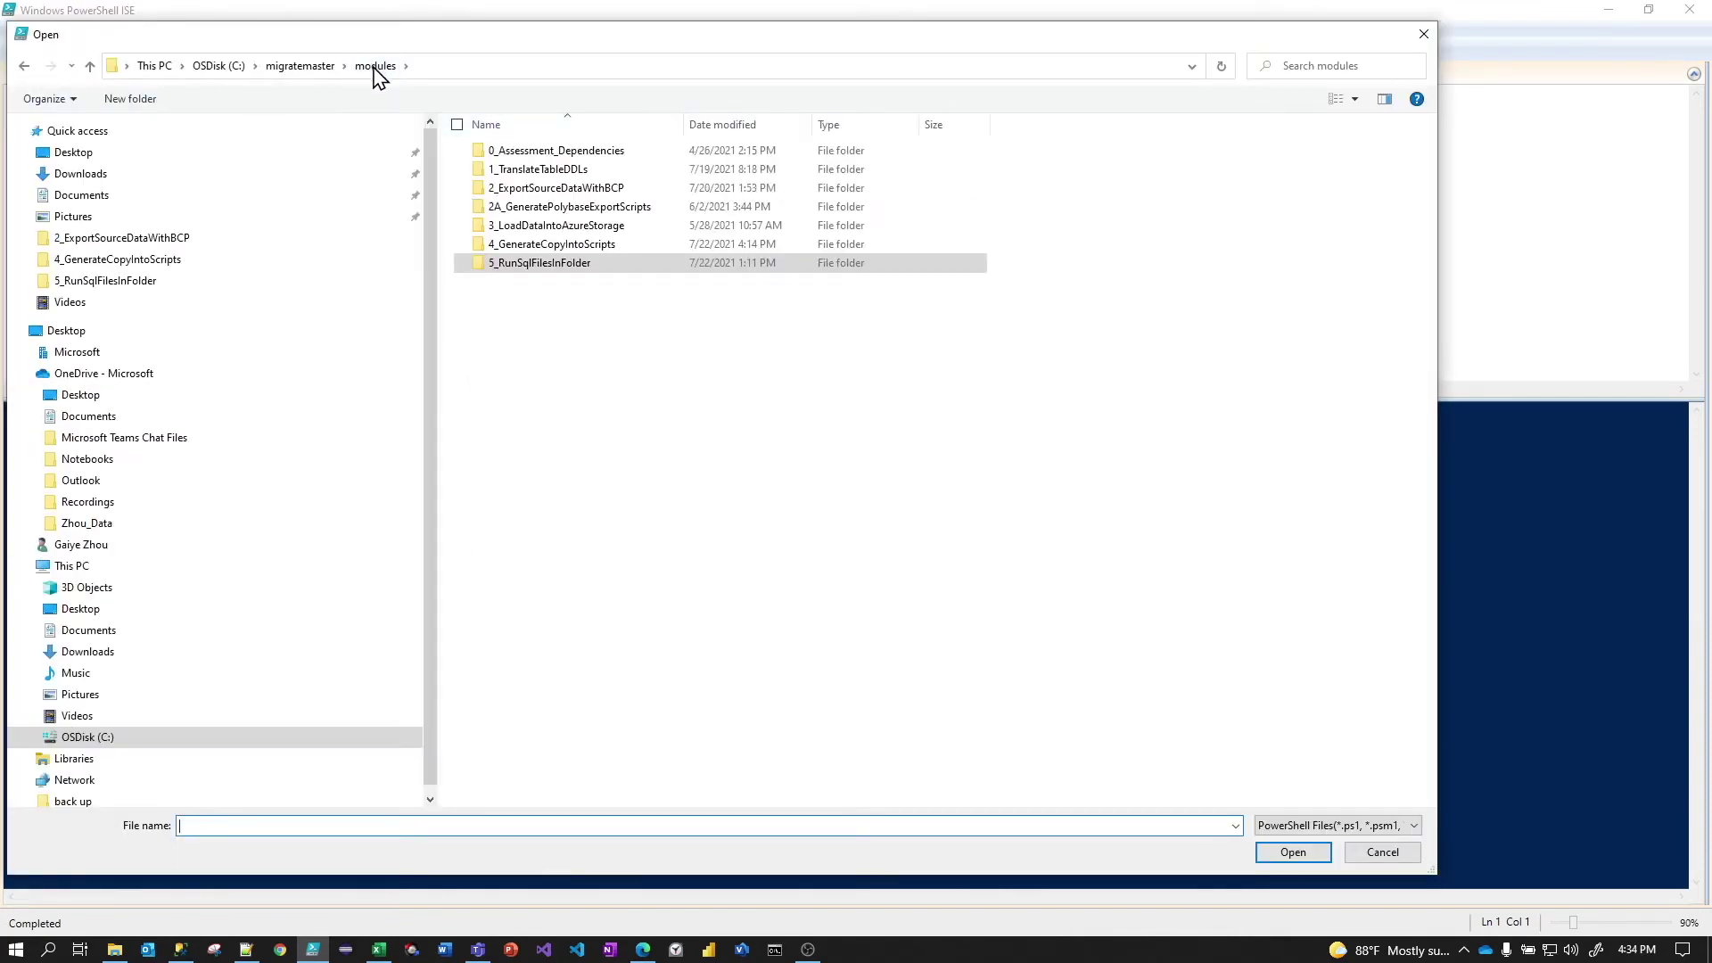
pyautogui.doubleClick(526, 246)
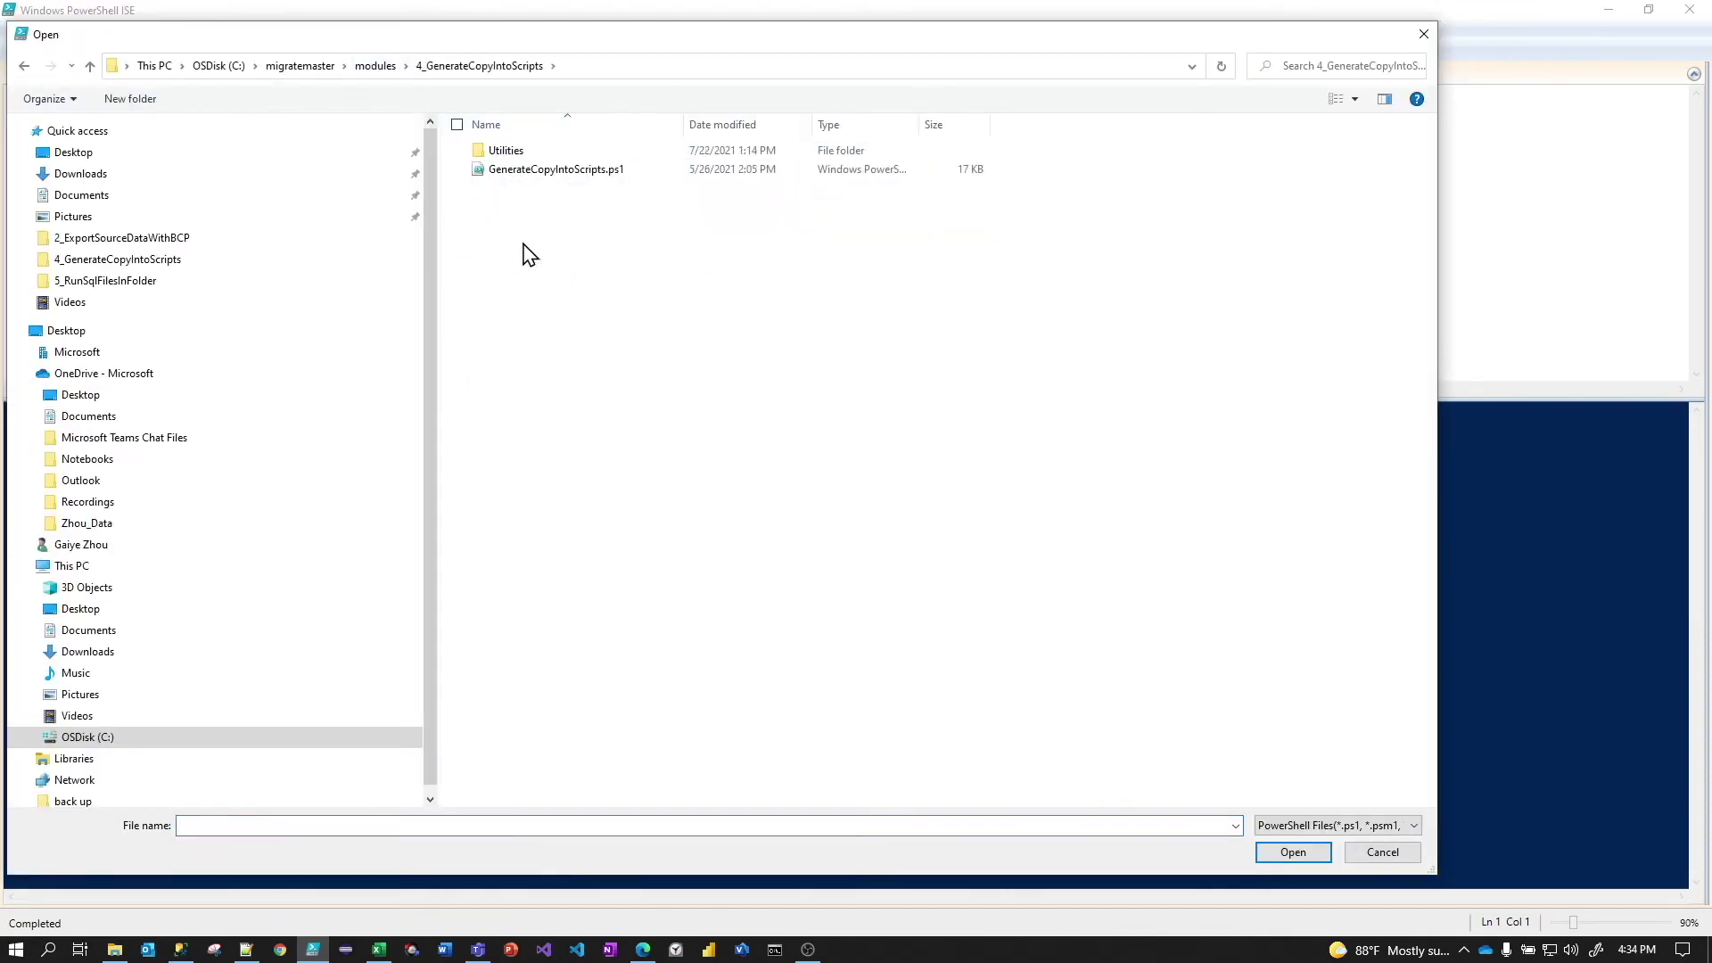
pyautogui.doubleClick(597, 183)
pyautogui.click(690, 211)
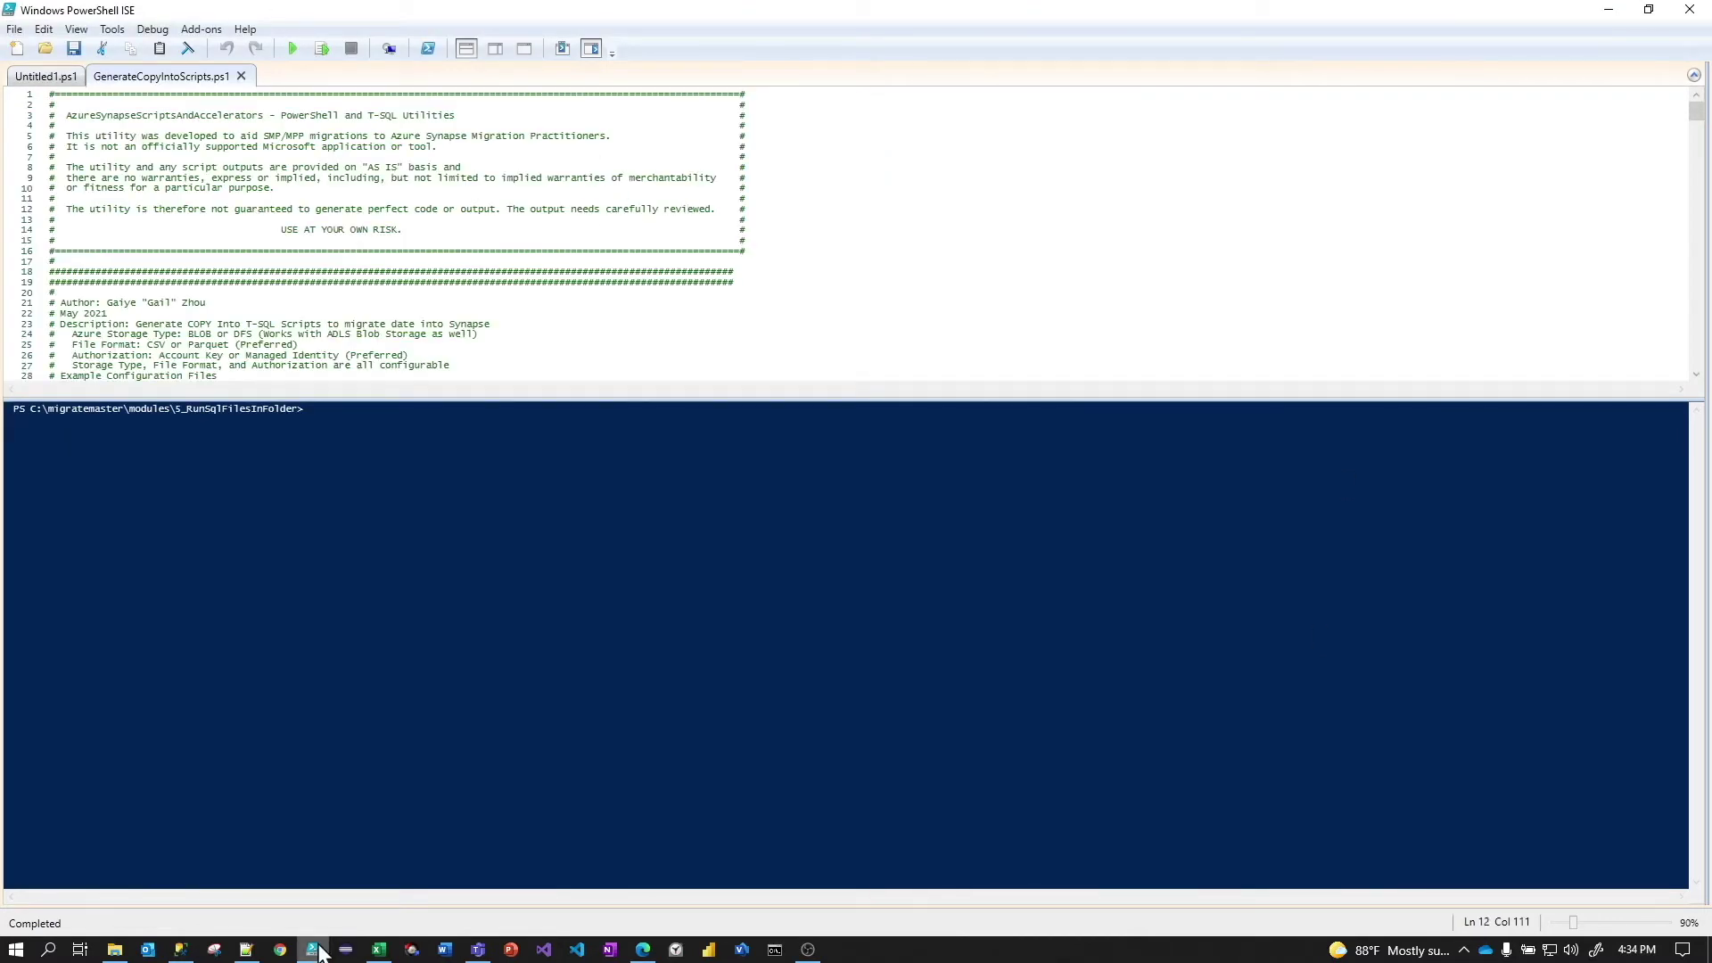
# Open the C:\migratemaster\output folder in File Explorer to check its subfolders, and return to PowerShell ISE
pyautogui.moveTo(114, 947)
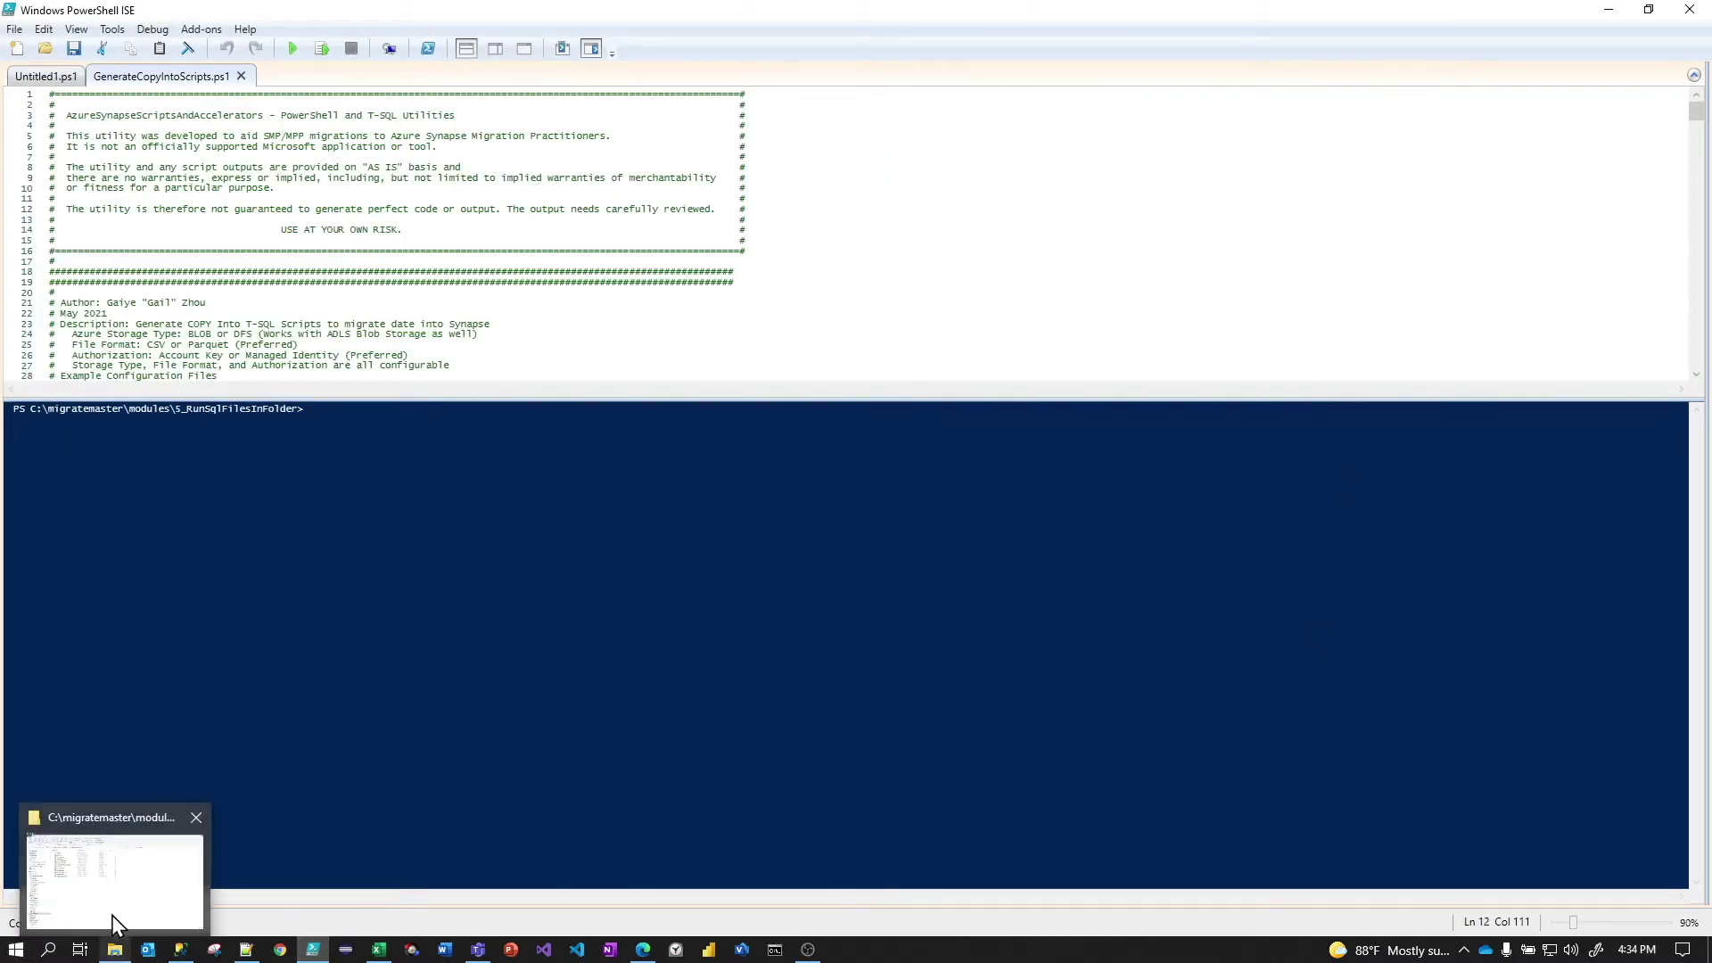
pyautogui.click(111, 914)
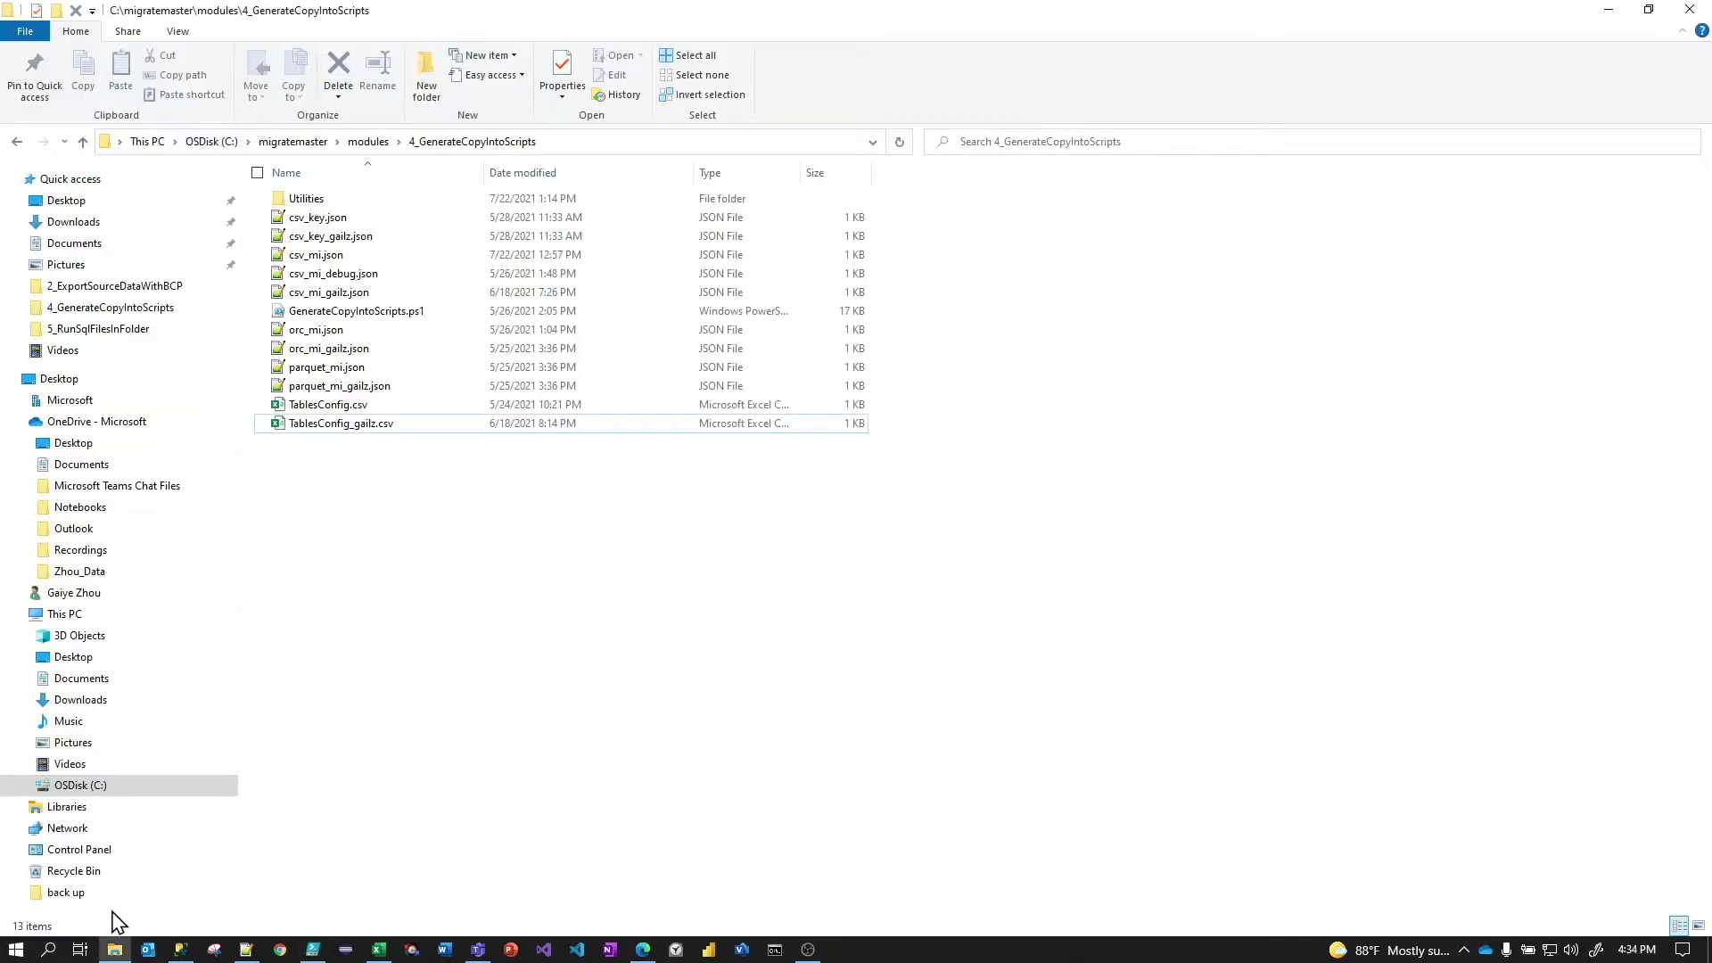
pyautogui.click(312, 146)
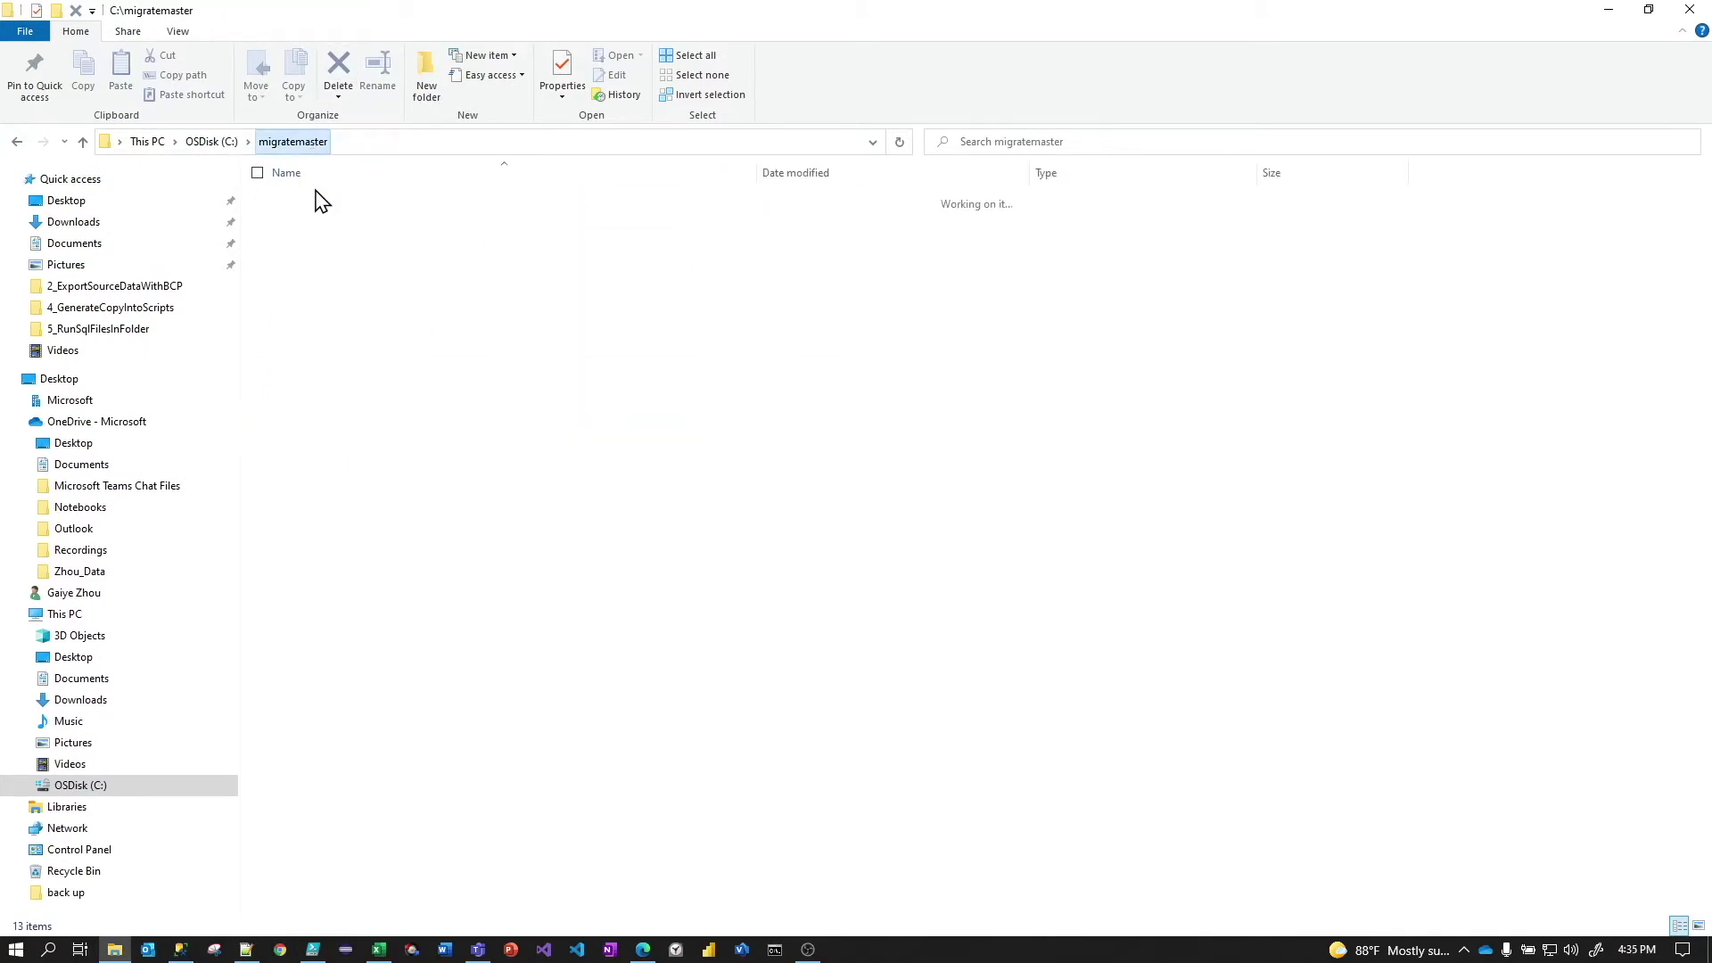
pyautogui.doubleClick(307, 237)
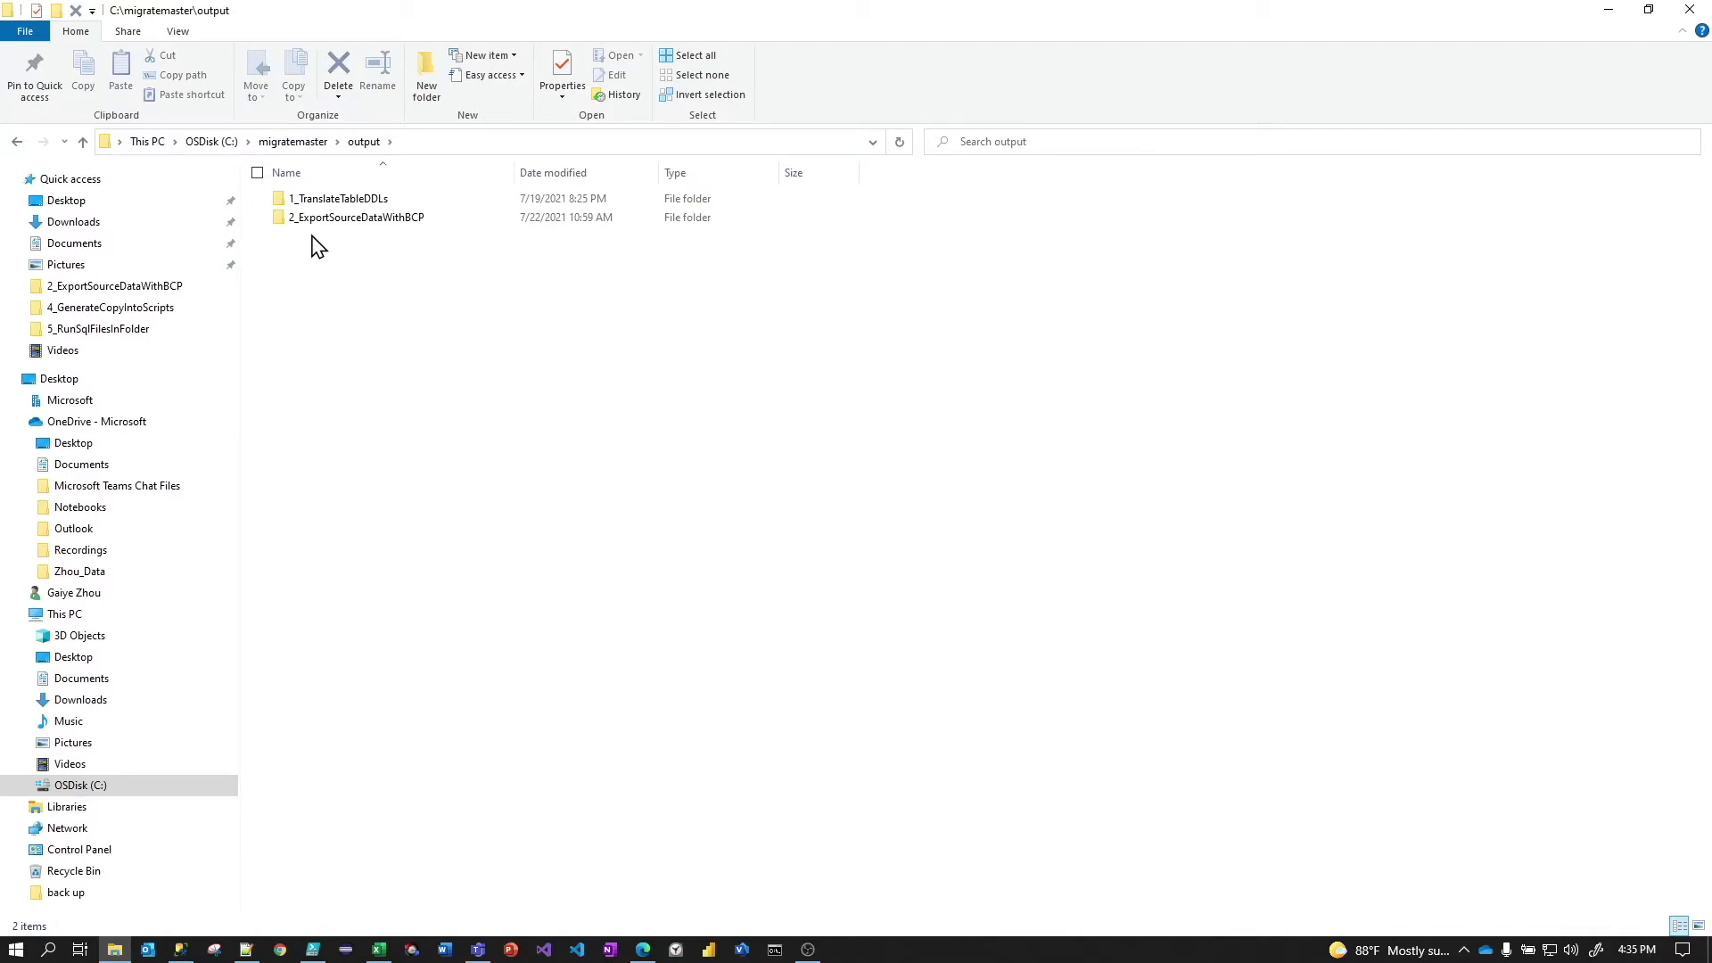
pyautogui.moveTo(546, 15); pyautogui.dragTo(469, 268)
pyautogui.click(480, 183)
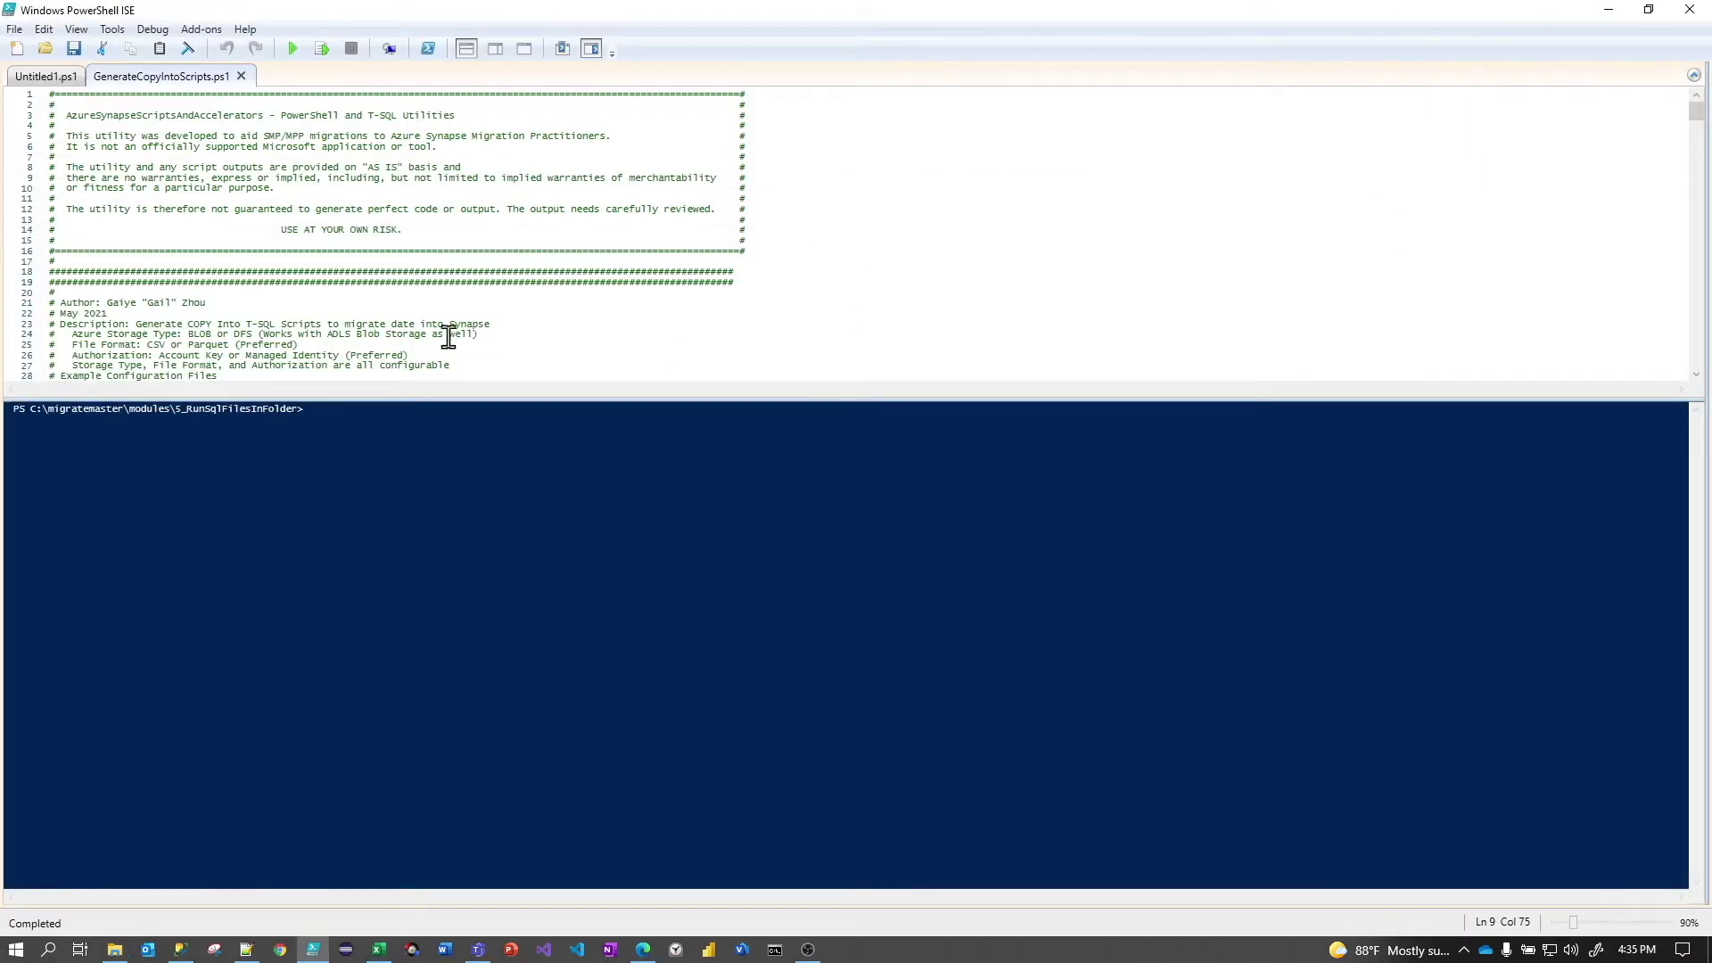
# Run GenerateCopyIntoScripts.ps1 with the default config path, tables config TablesConfig_gailz.csv and config file csv_mi_gailz.json
pyautogui.click(294, 49)
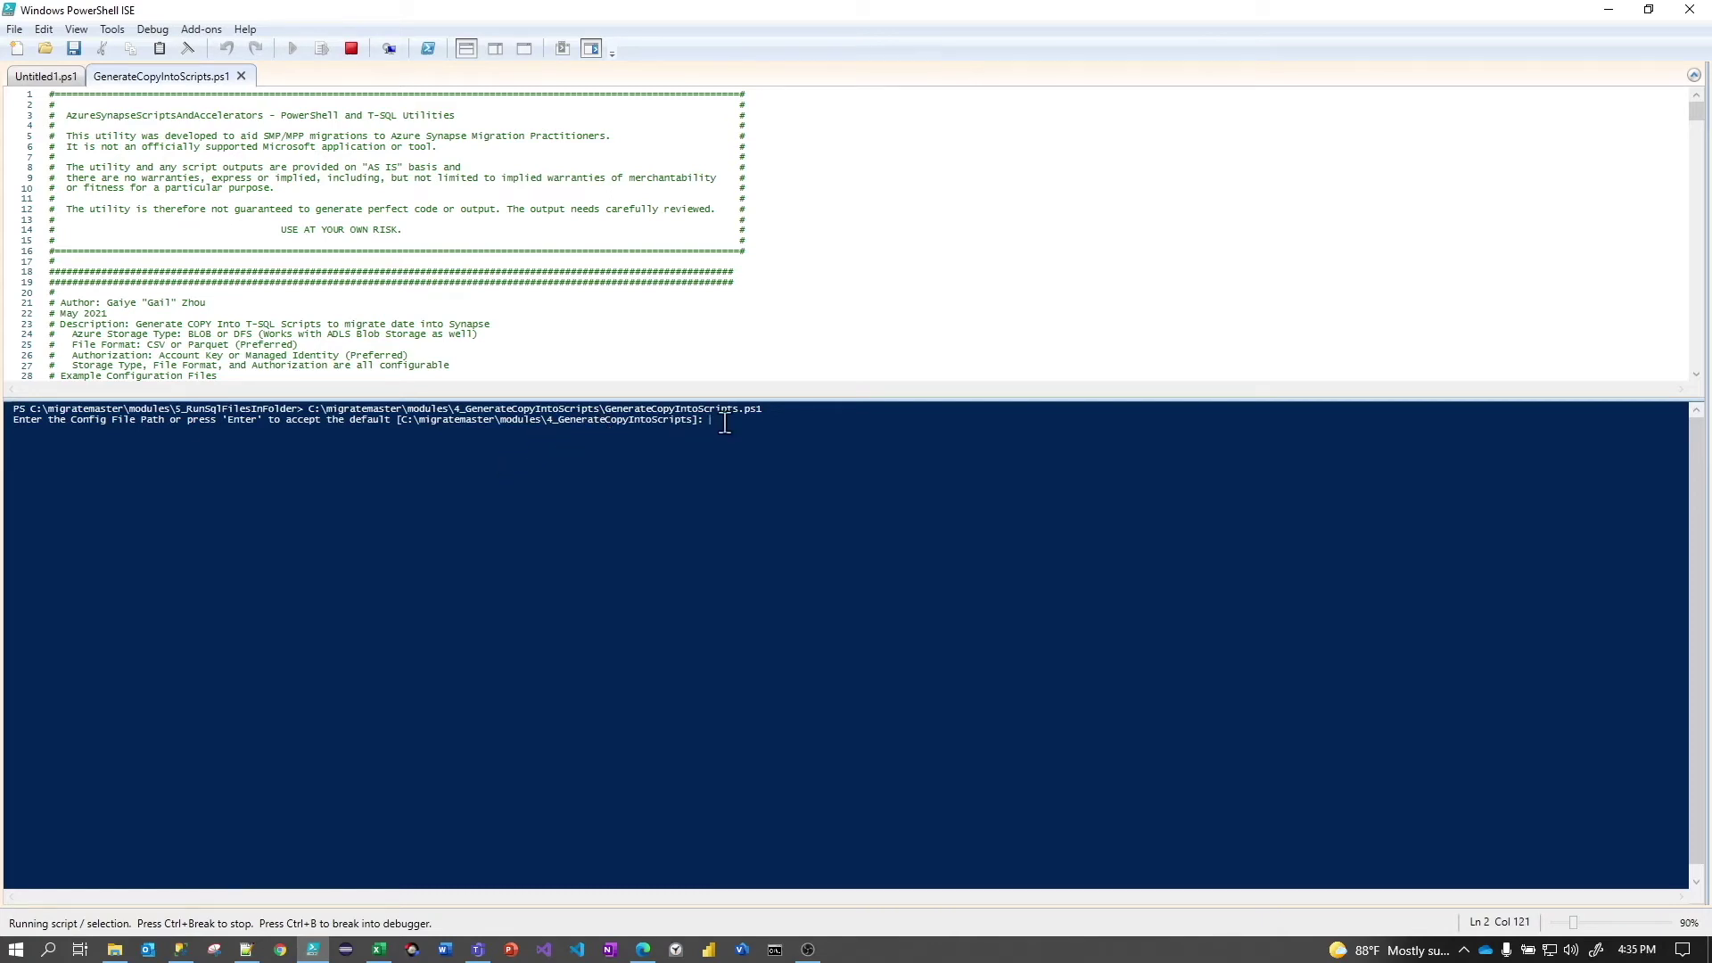
pyautogui.press('Return')
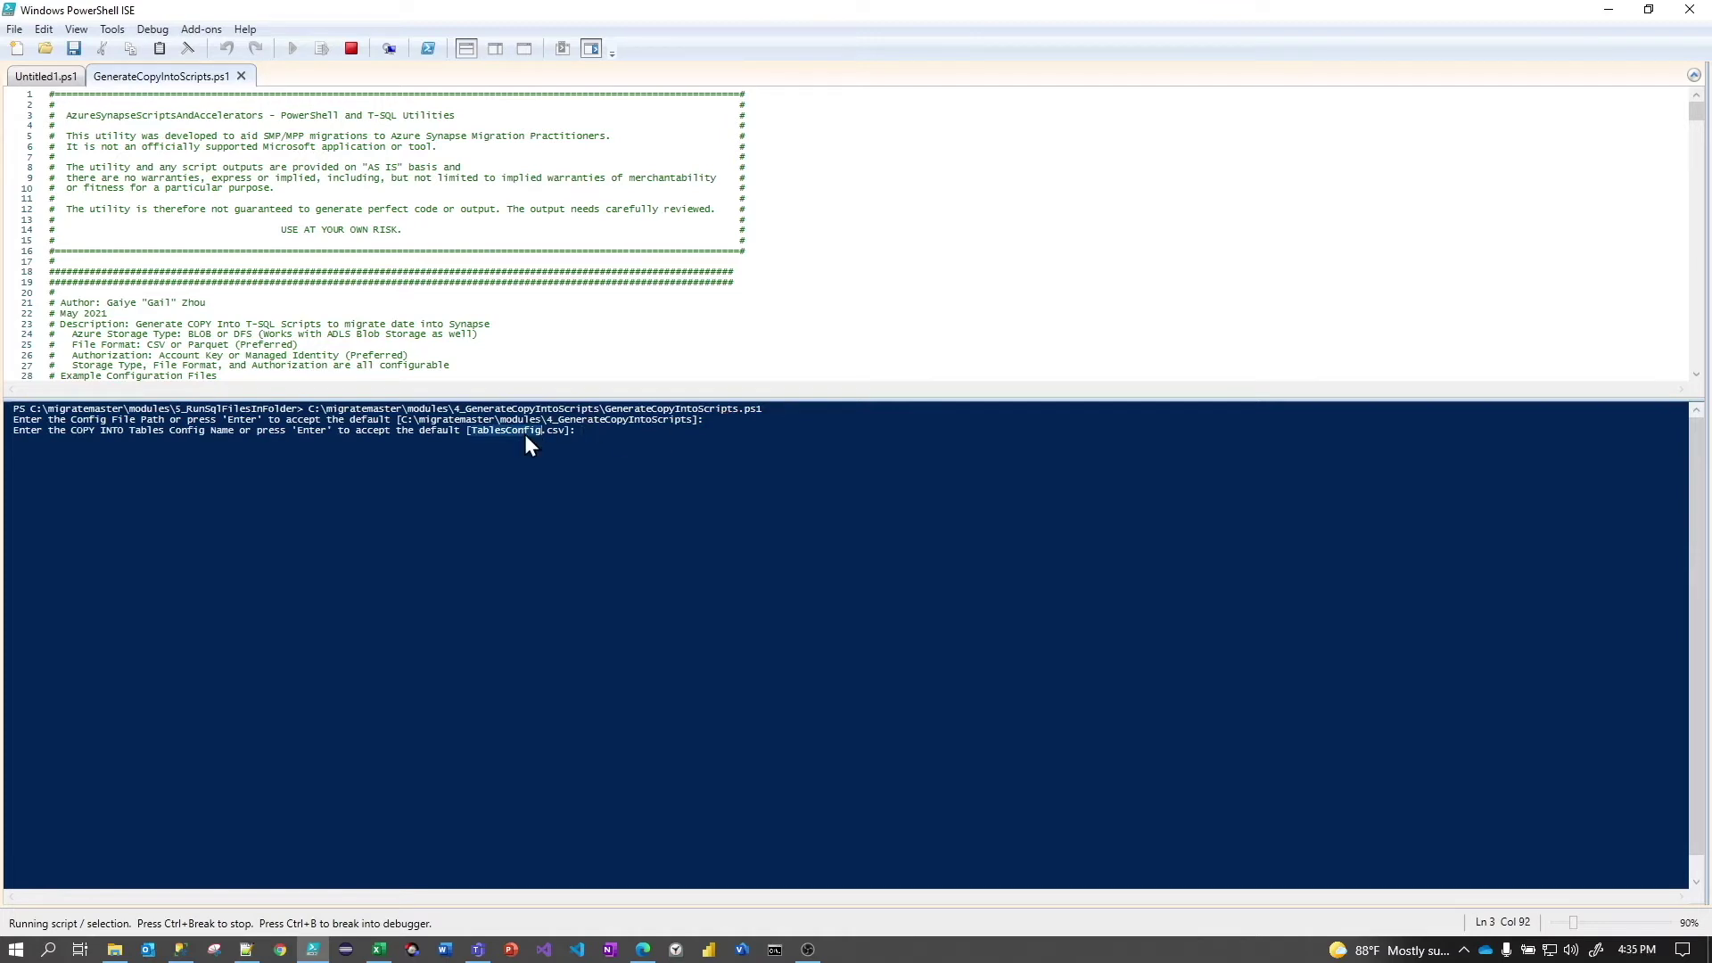
pyautogui.hotkey('ctrl', 'c')
pyautogui.click(614, 433)
pyautogui.hotkey('ctrl', 'v')
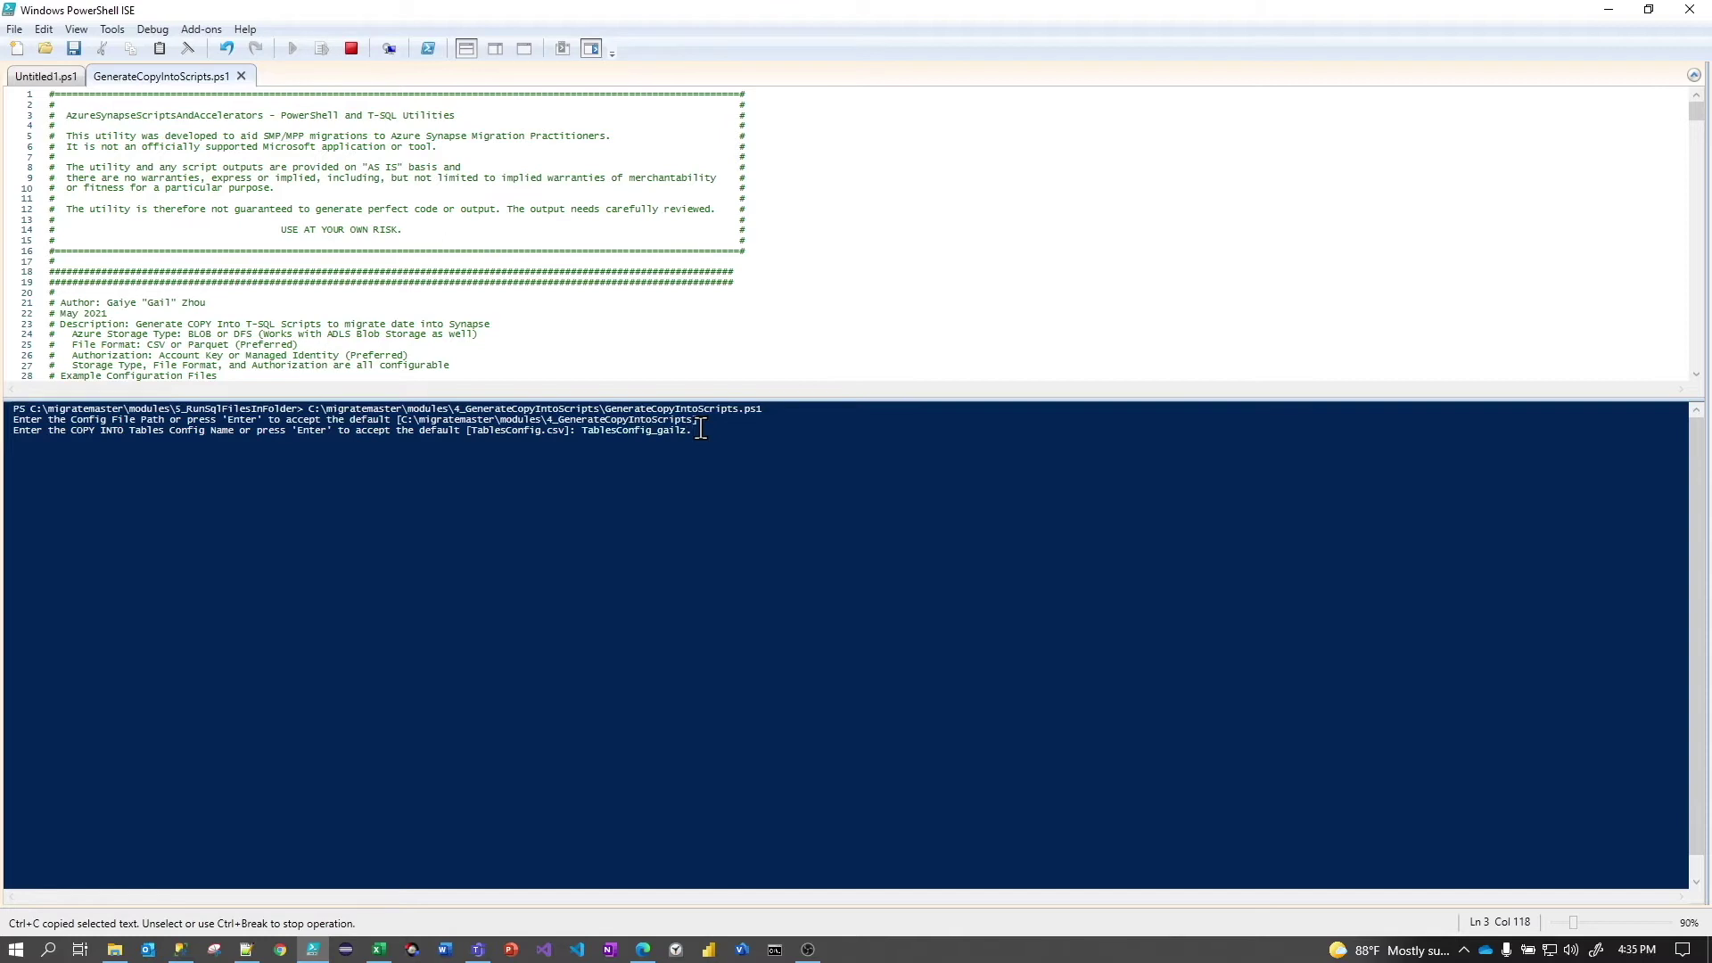
pyautogui.press('Return')
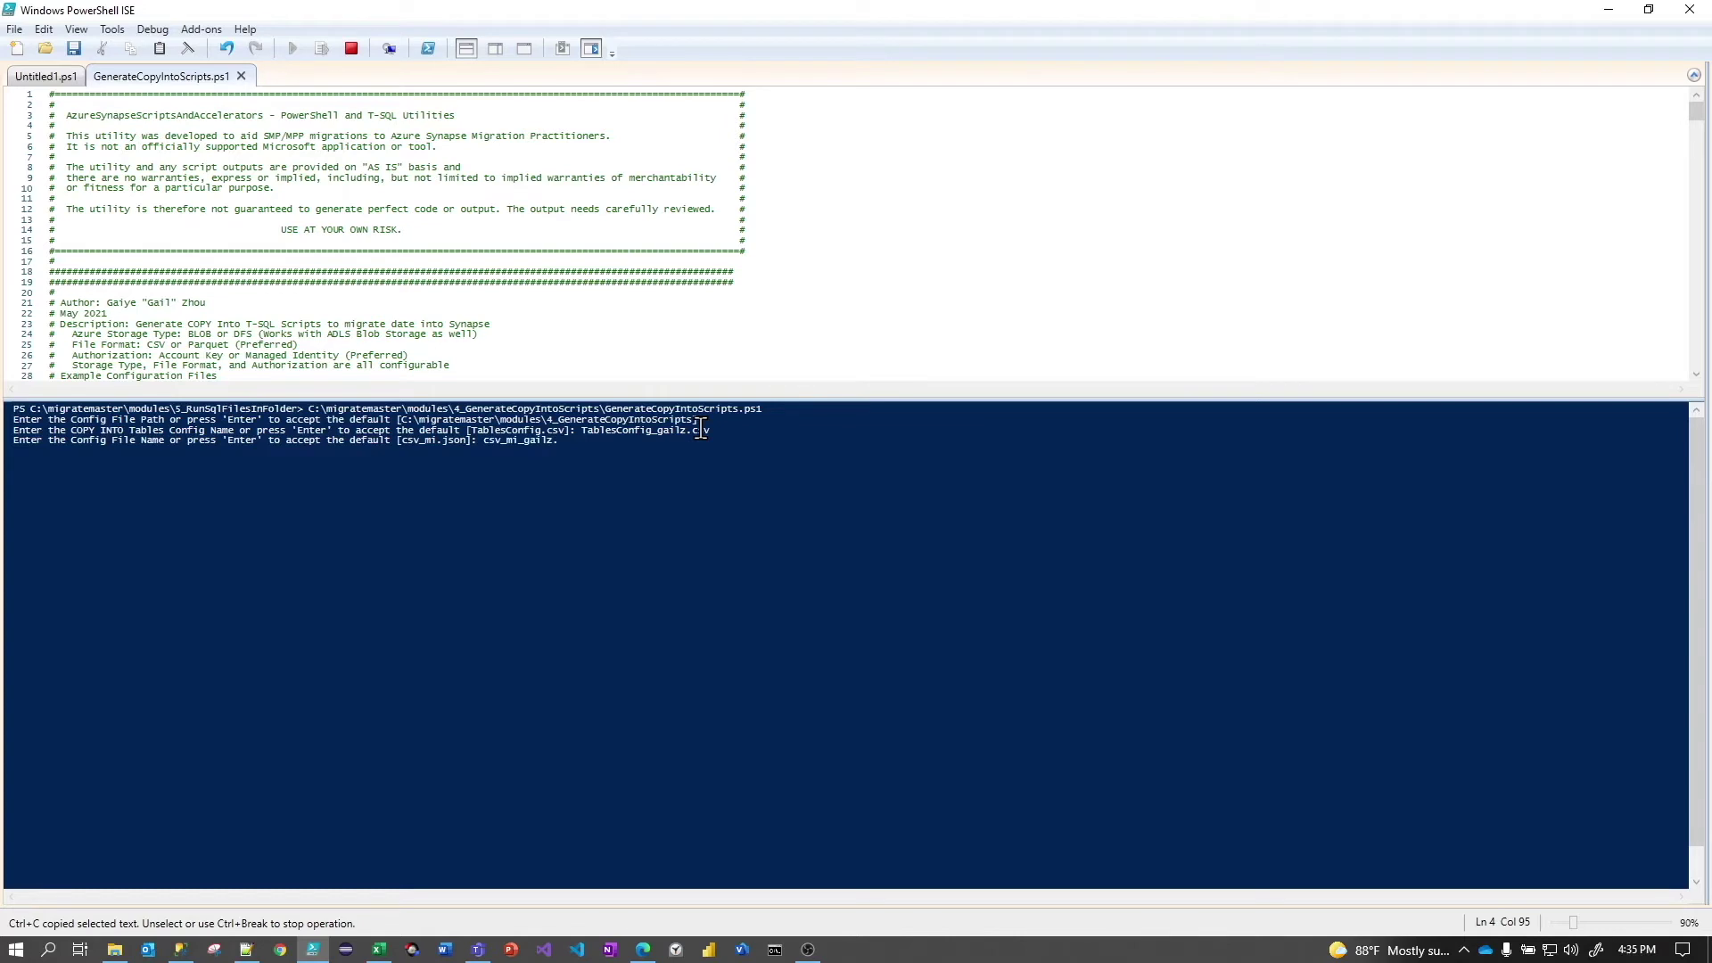
pyautogui.press('Return')
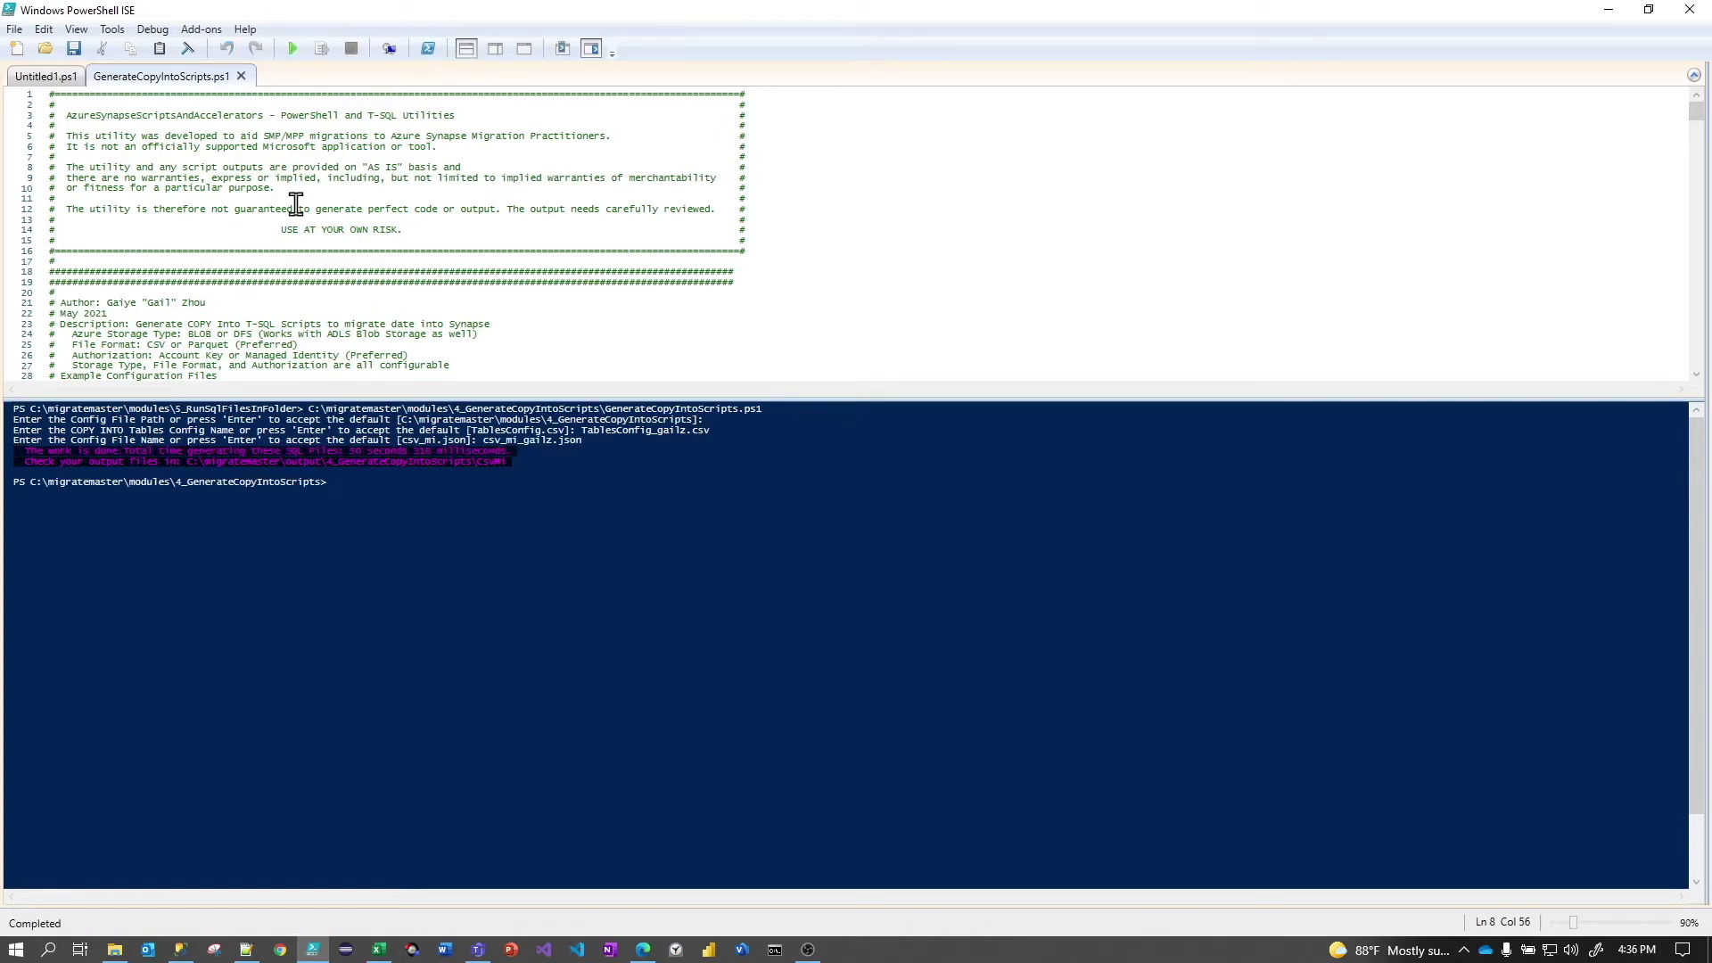
# Open CopyInto_gailzsynapsedw_edw_DimAccount.sql from the output\4_GenerateCopyIntoScripts\CsvMi folder in Notepad++
pyautogui.moveTo(341, 14); pyautogui.dragTo(565, 59)
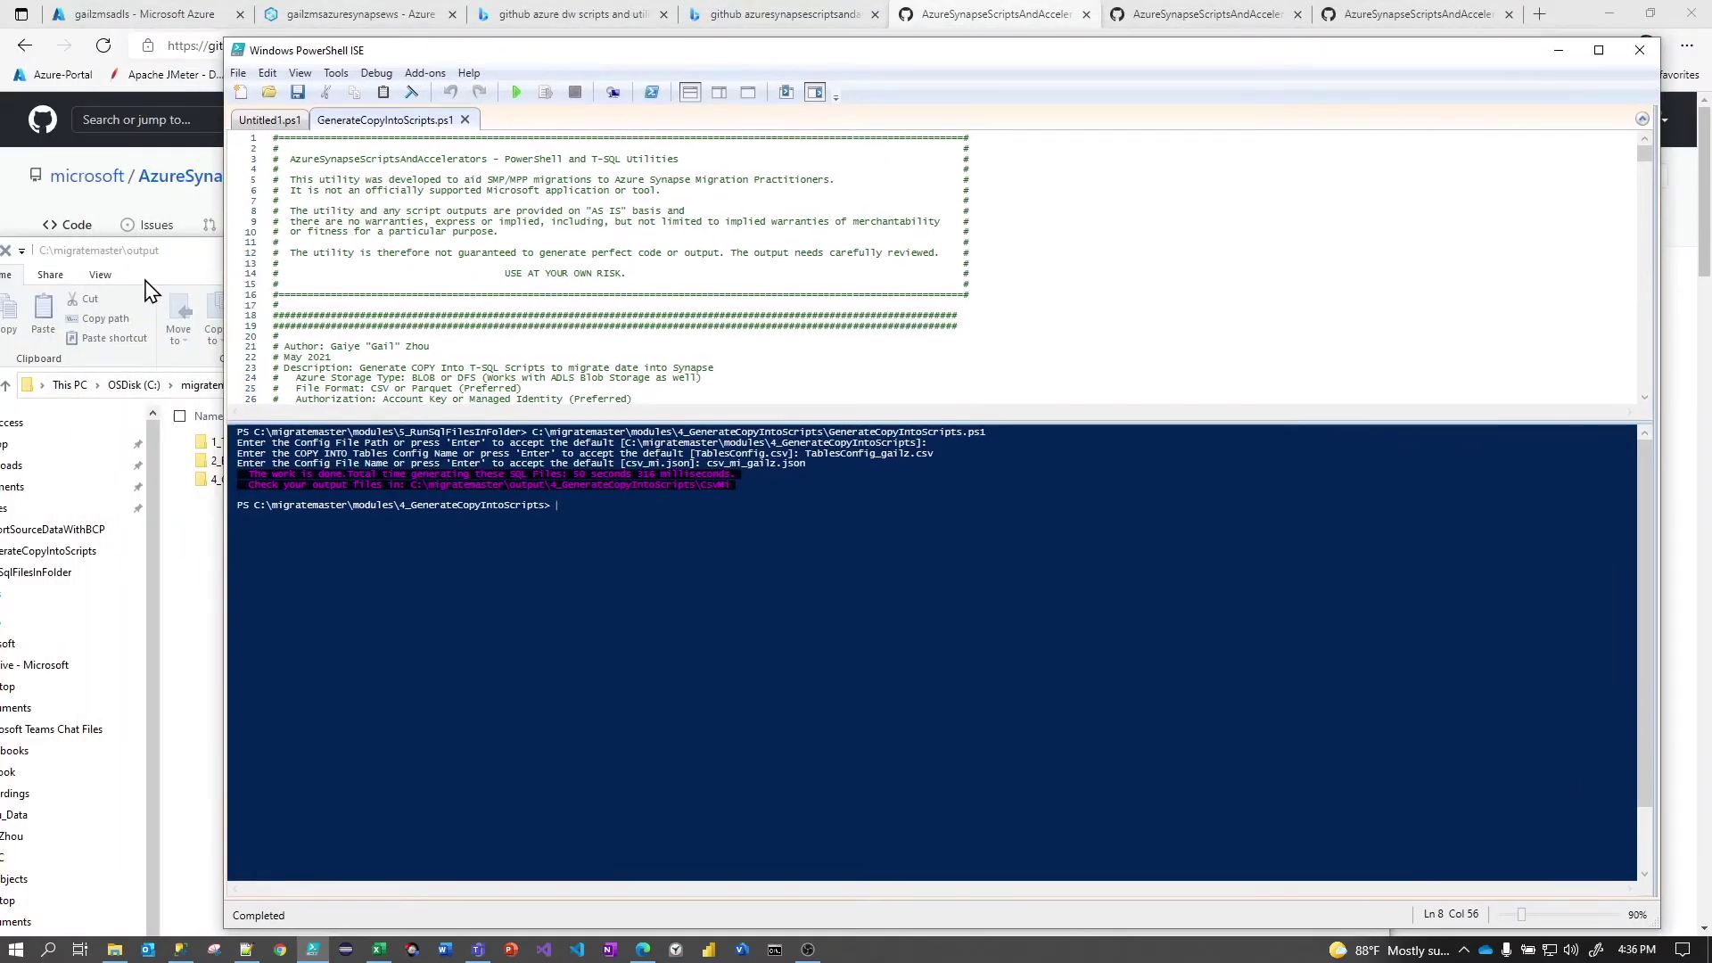
pyautogui.click(150, 290)
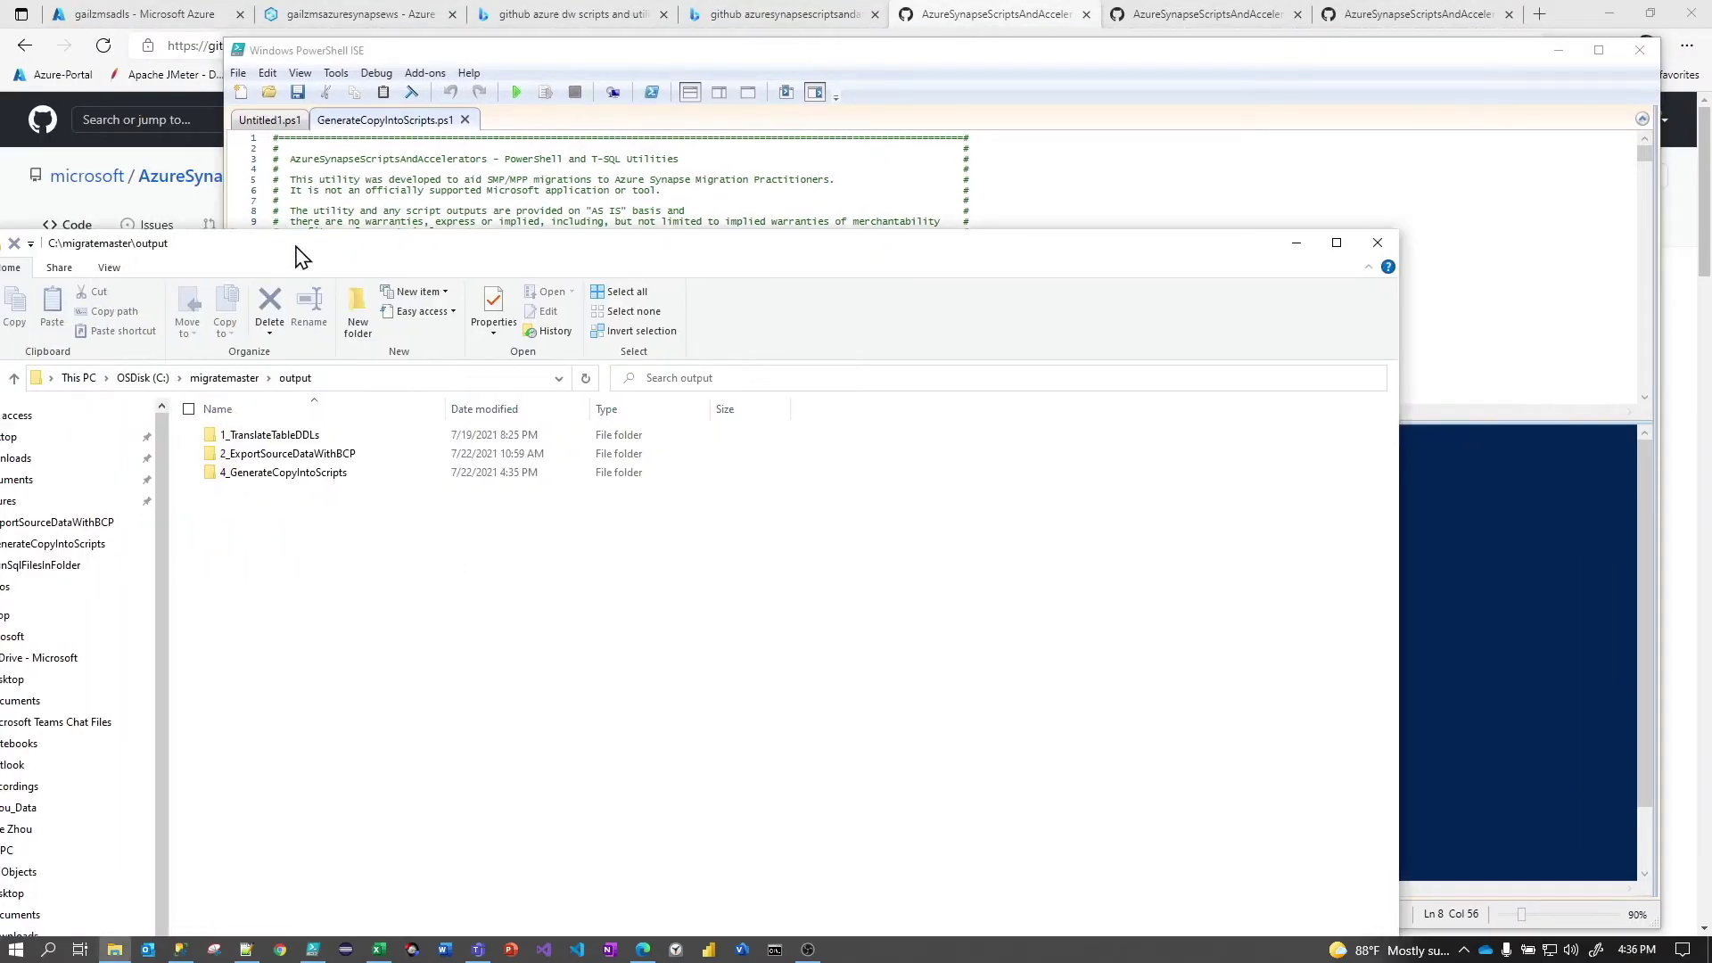
pyautogui.moveTo(301, 257); pyautogui.dragTo(376, 181)
pyautogui.doubleClick(353, 401)
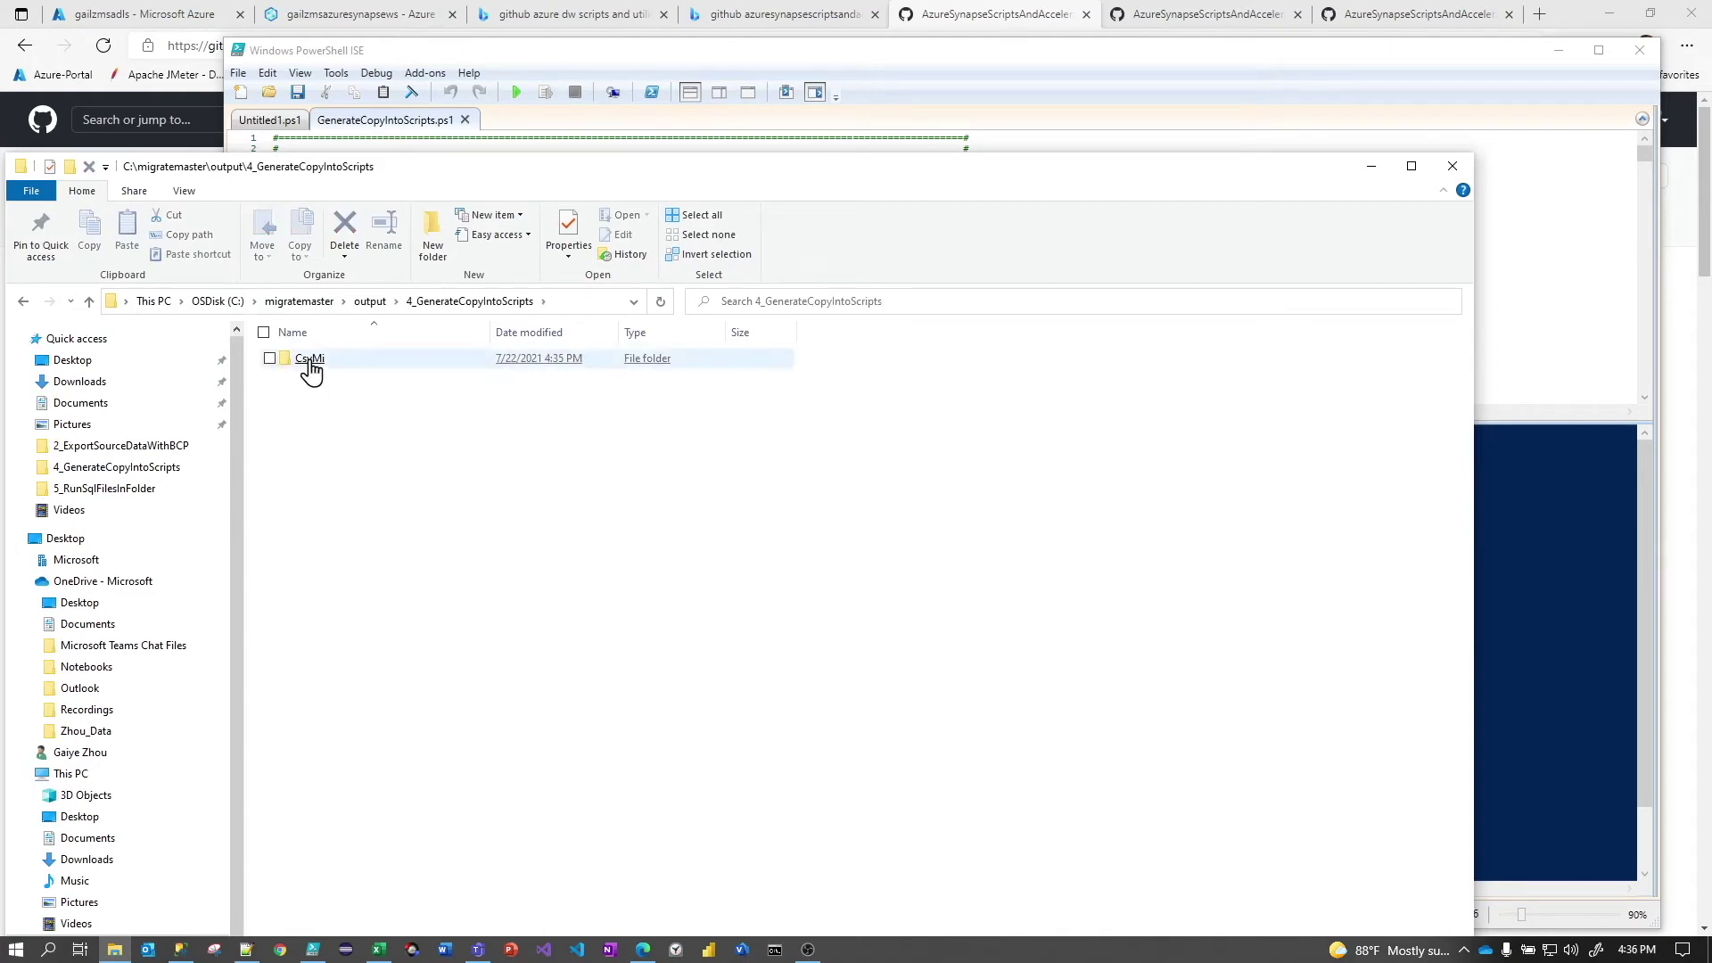
pyautogui.doubleClick(312, 361)
pyautogui.click(498, 361)
pyautogui.hotkey('shift', 'F10')
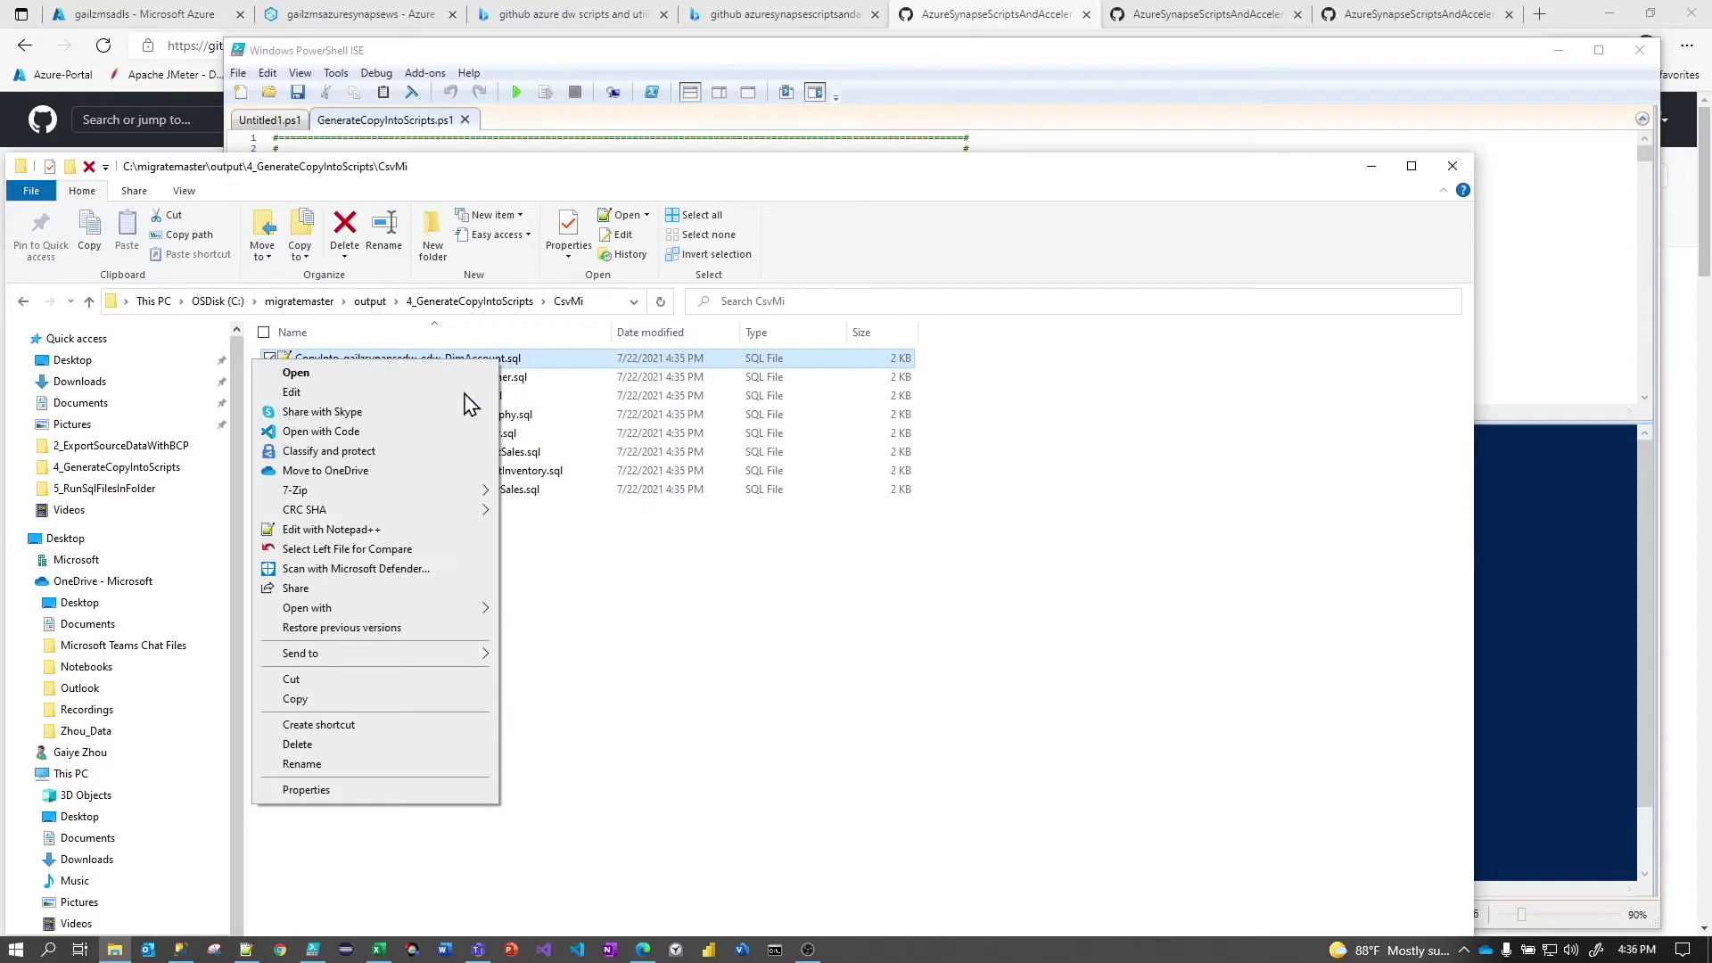
pyautogui.click(426, 531)
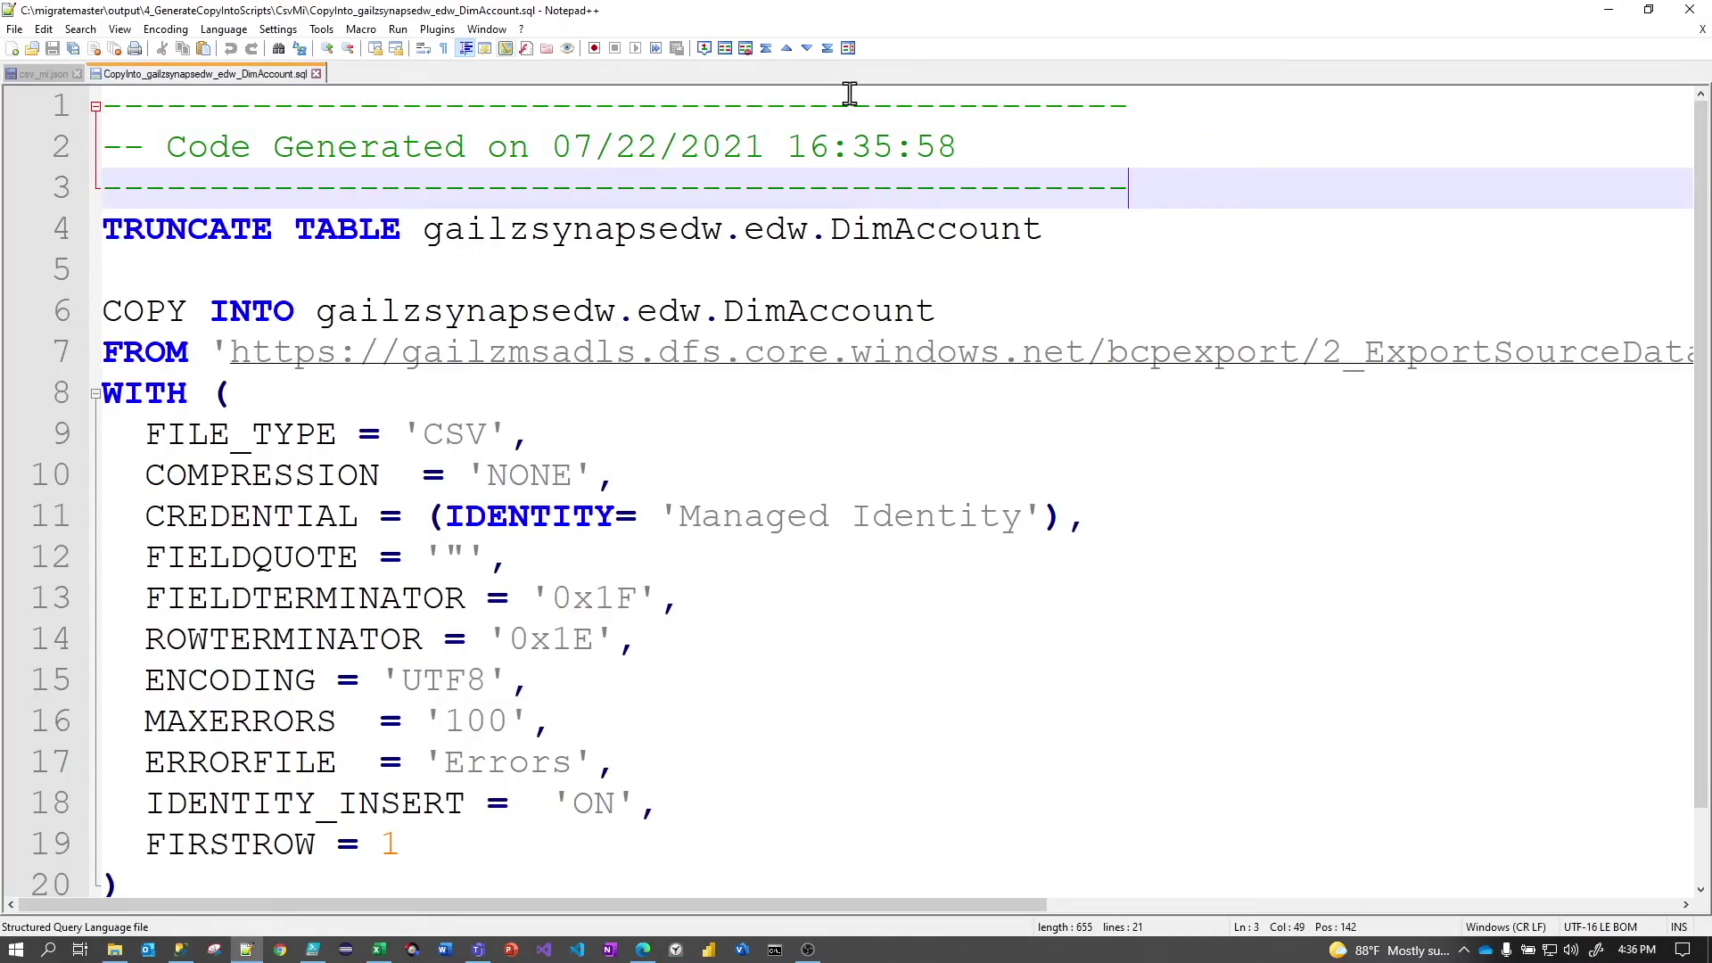
# Examine the TRUNCATE TABLE statement for DimAccount in the generated SQL script
pyautogui.click(633, 248)
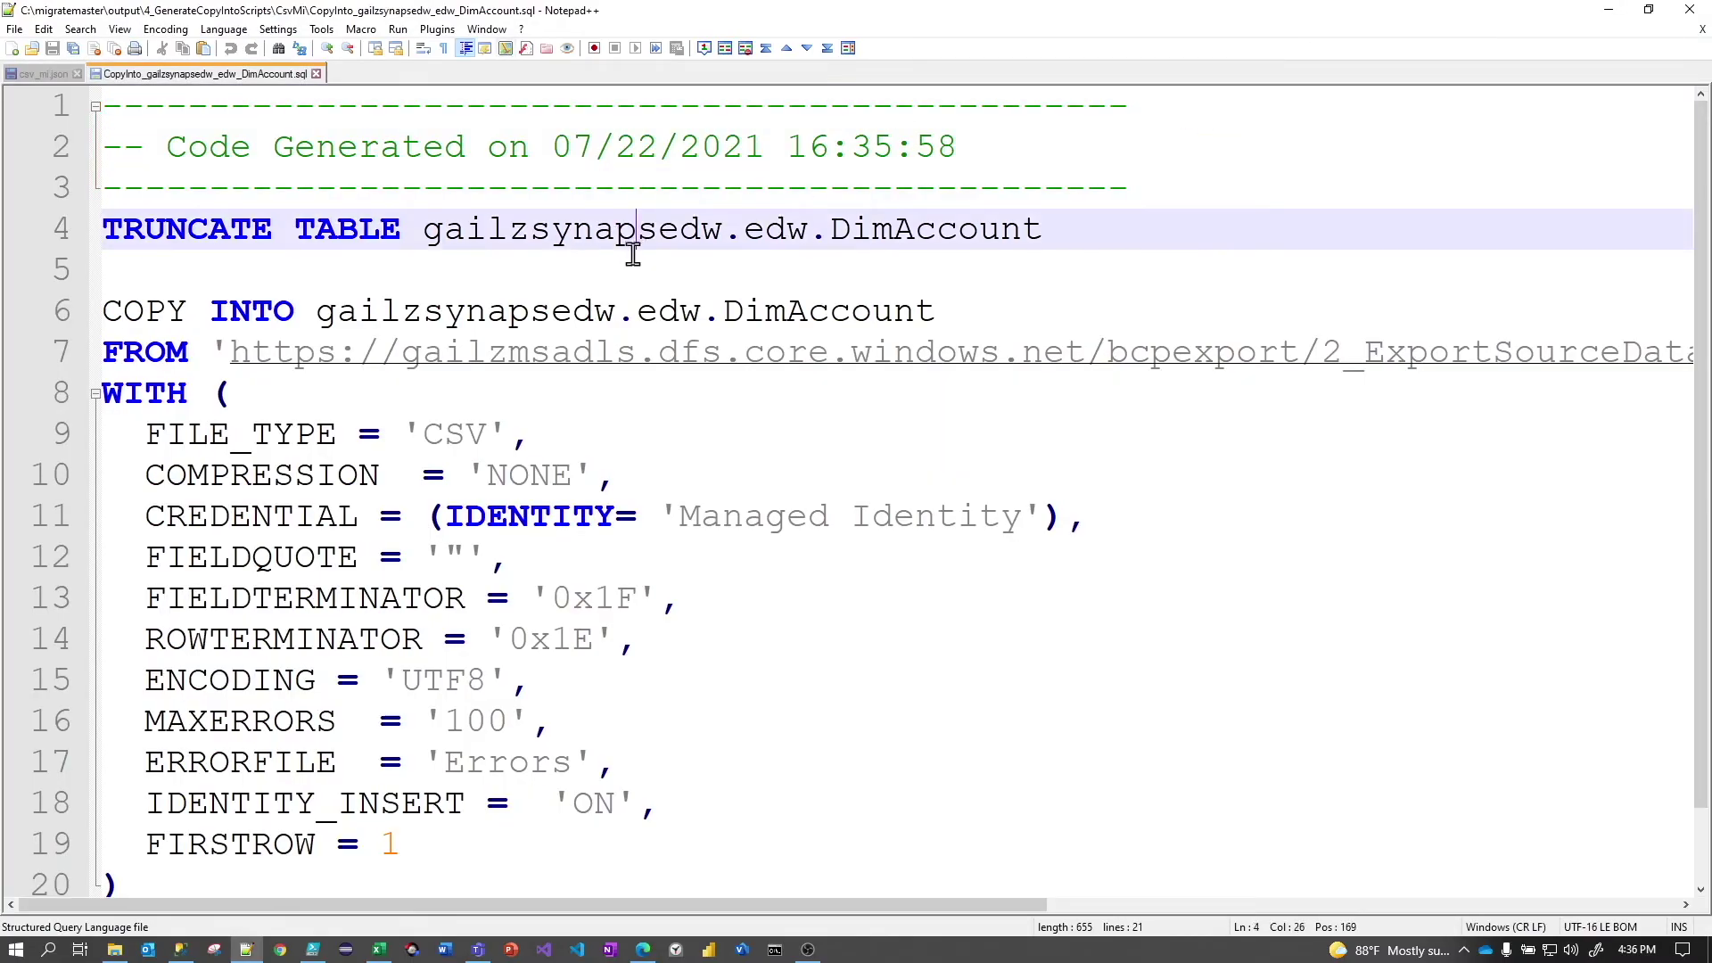
pyautogui.click(614, 145)
pyautogui.click(775, 255)
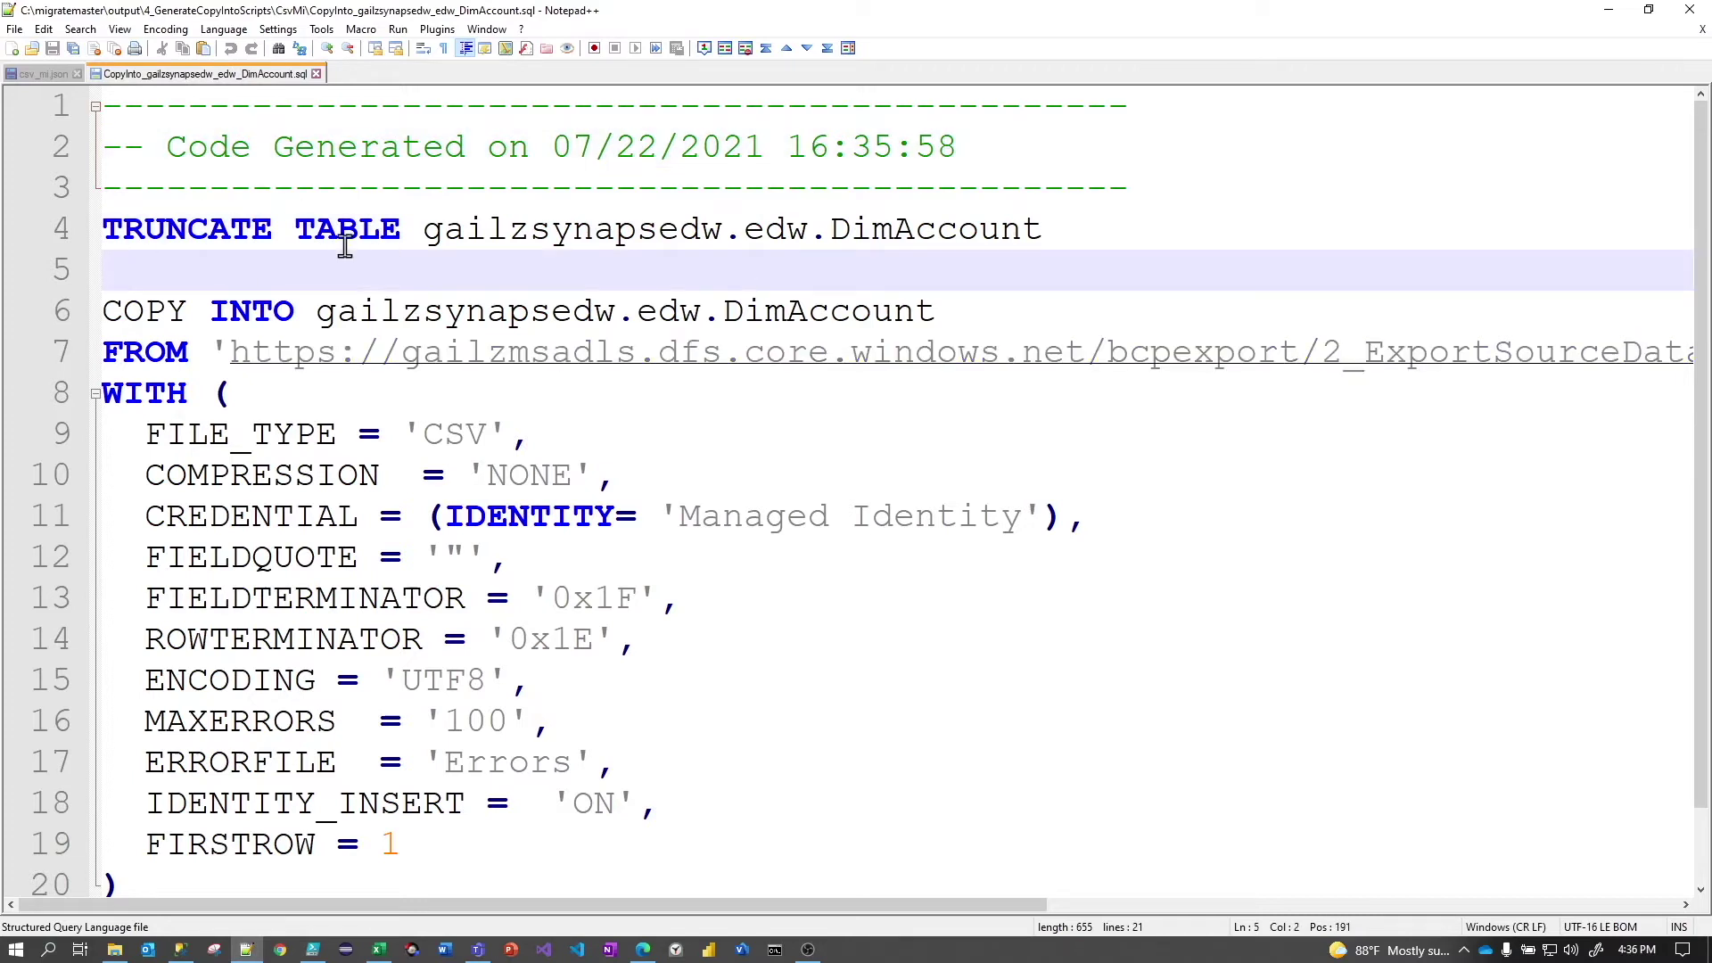
pyautogui.click(188, 230)
pyautogui.press('Left')
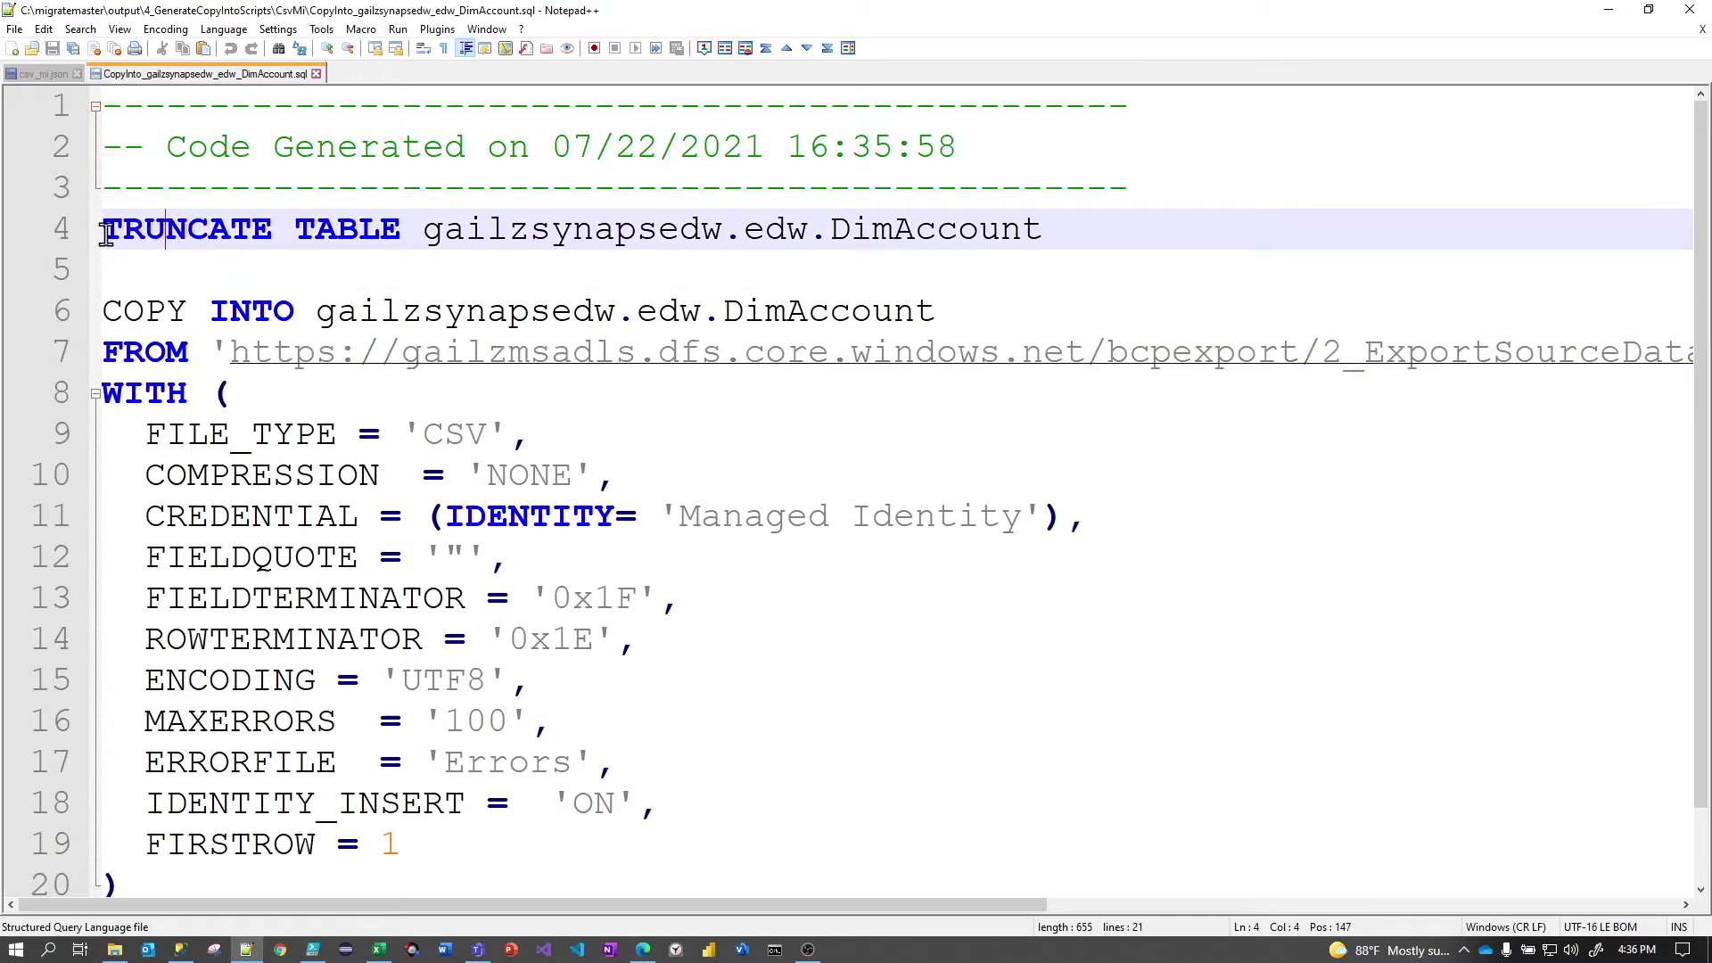
pyautogui.moveTo(106, 230); pyautogui.dragTo(1054, 230)
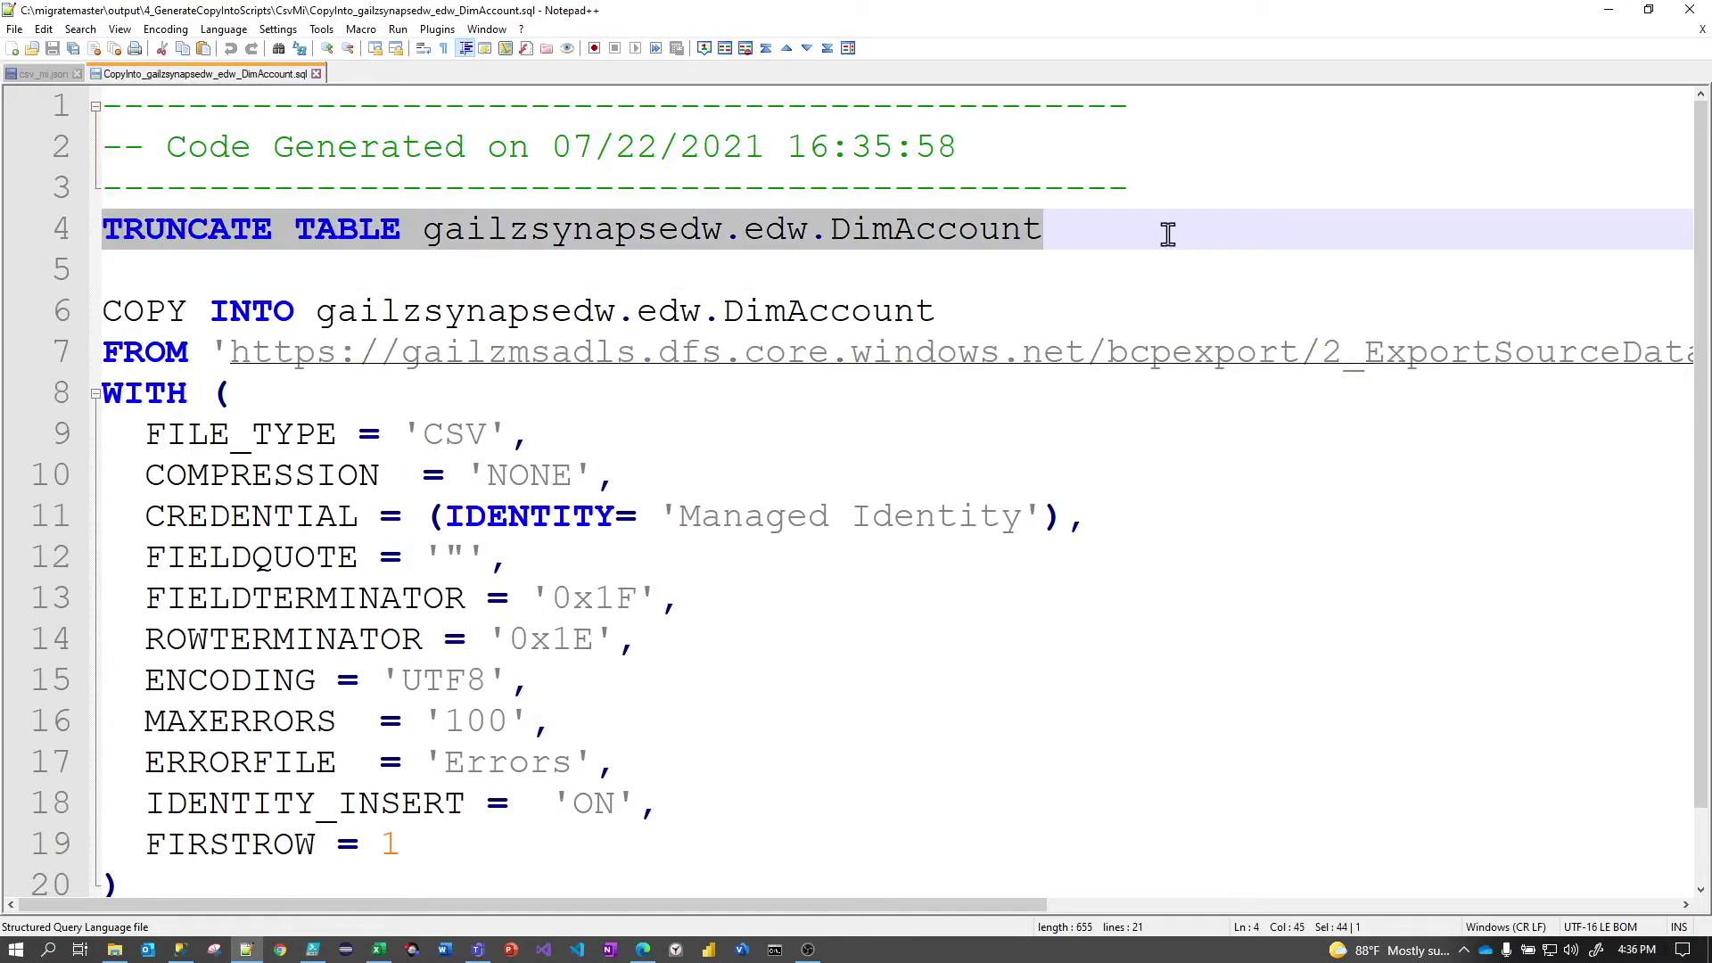
pyautogui.click(590, 274)
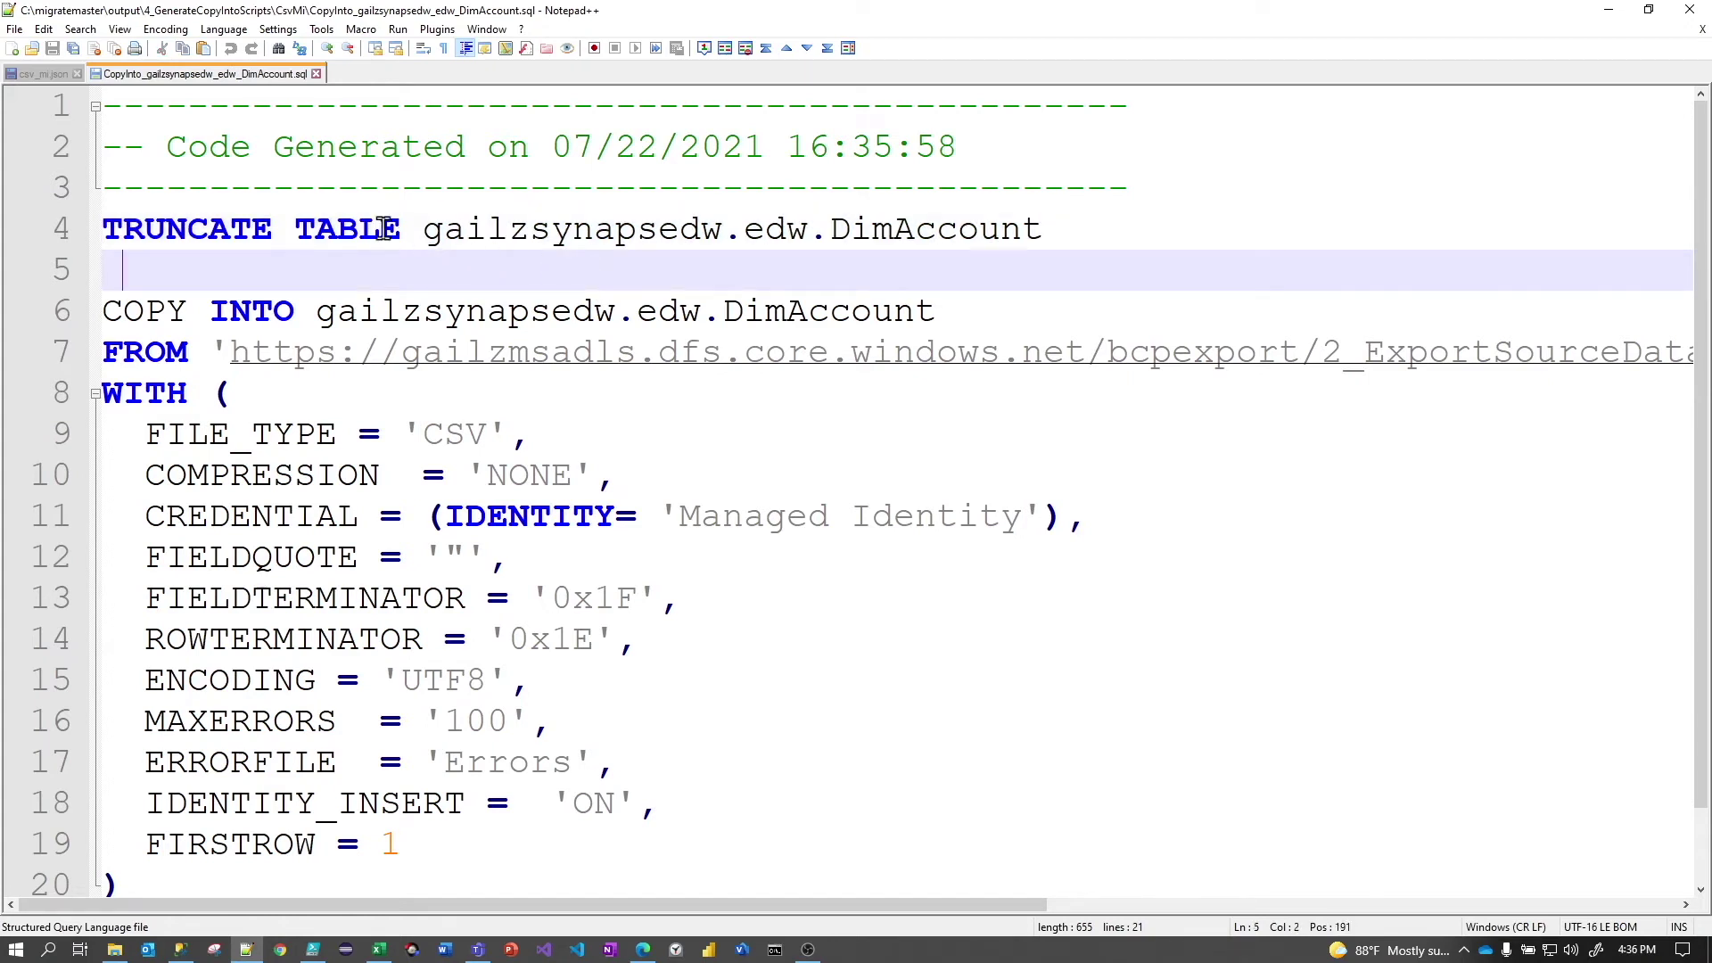
pyautogui.click(552, 230)
pyautogui.click(478, 274)
# Examine the COPY INTO target table and the full storage path in the FROM clause
pyautogui.click(742, 311)
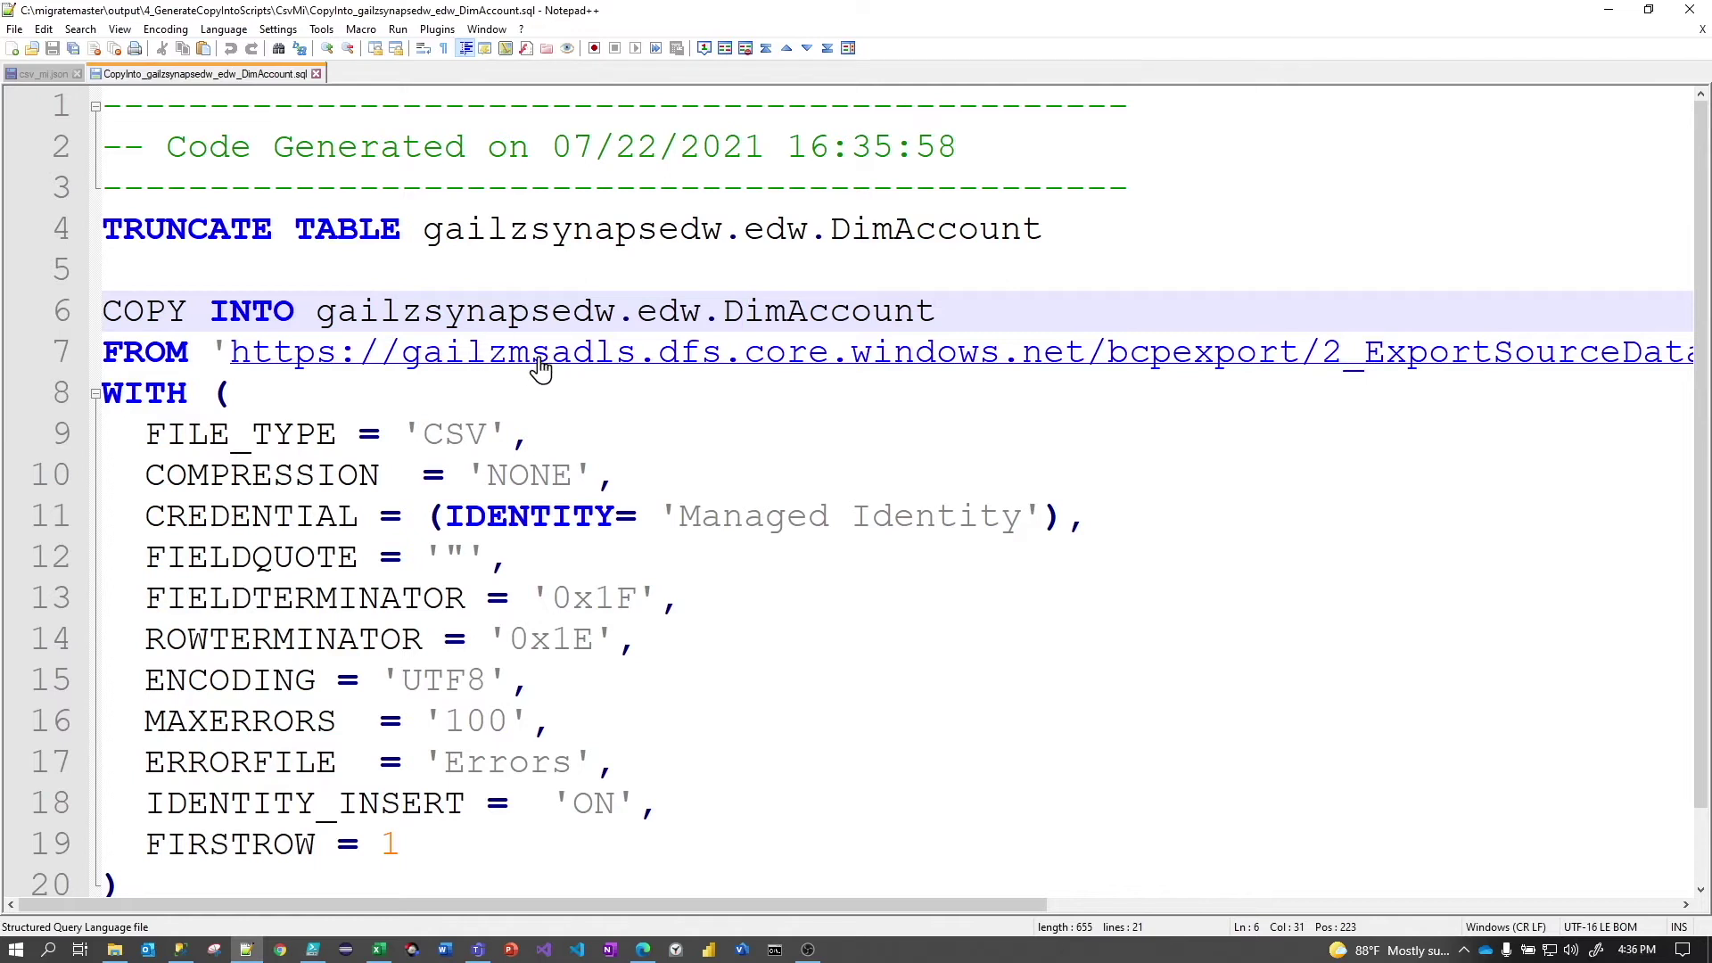
pyautogui.moveTo(739, 908); pyautogui.dragTo(1211, 910)
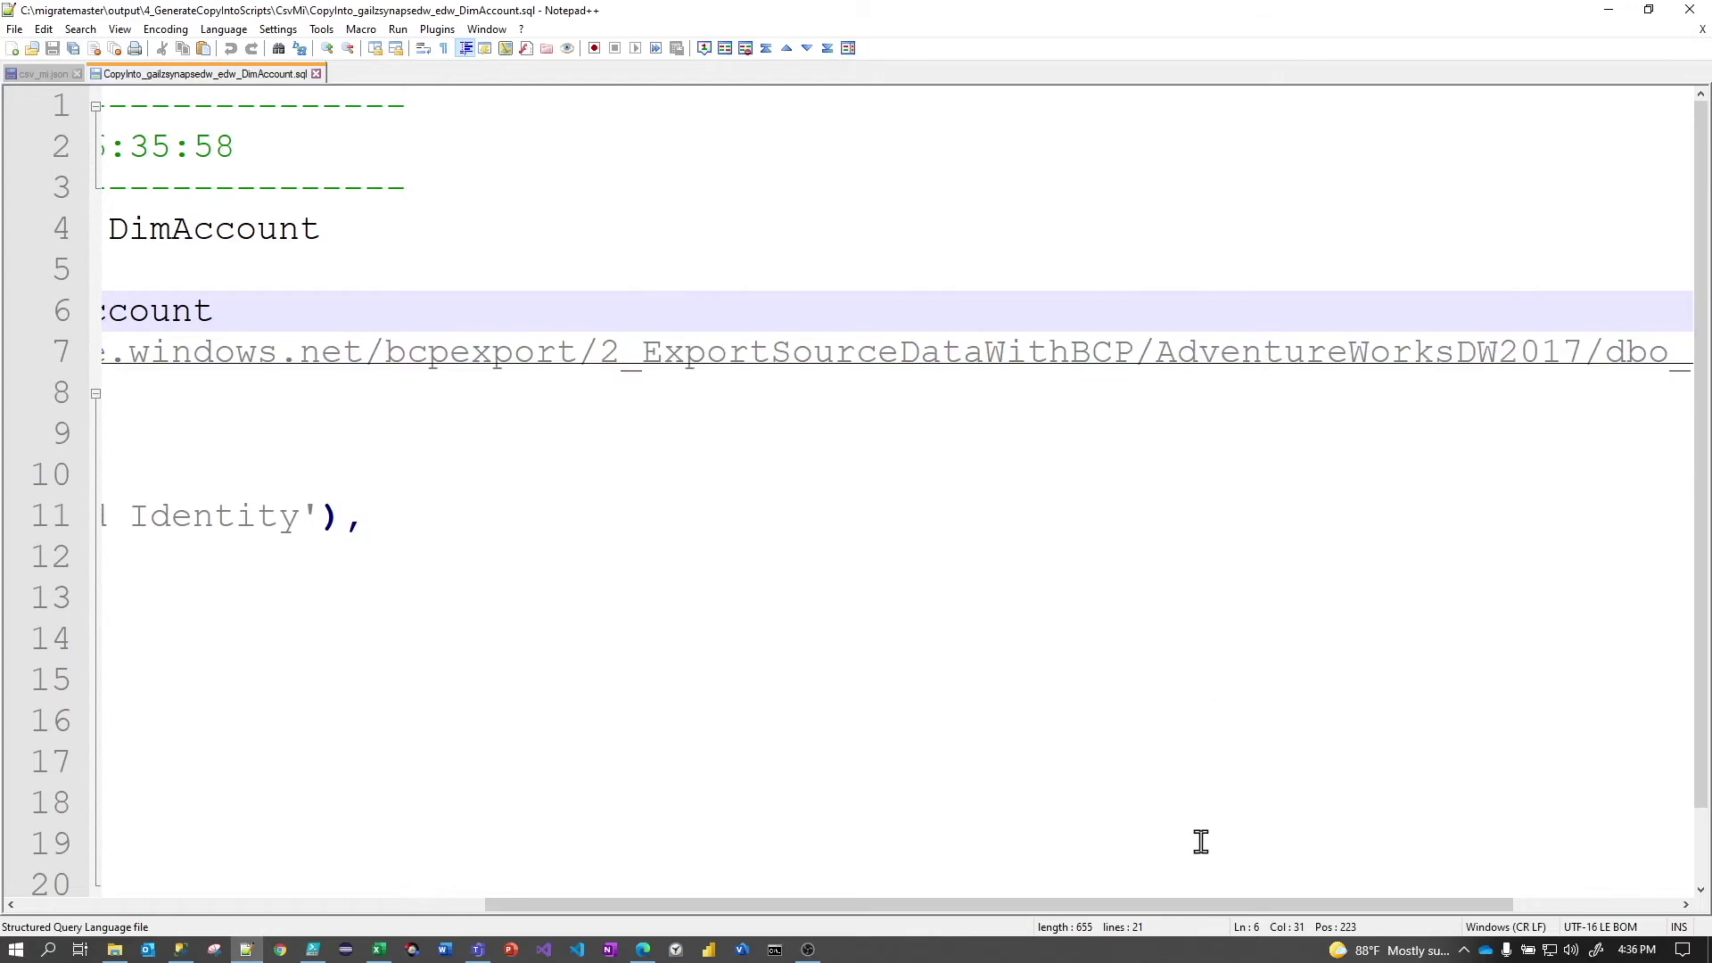
pyautogui.moveTo(1207, 907); pyautogui.dragTo(1431, 902)
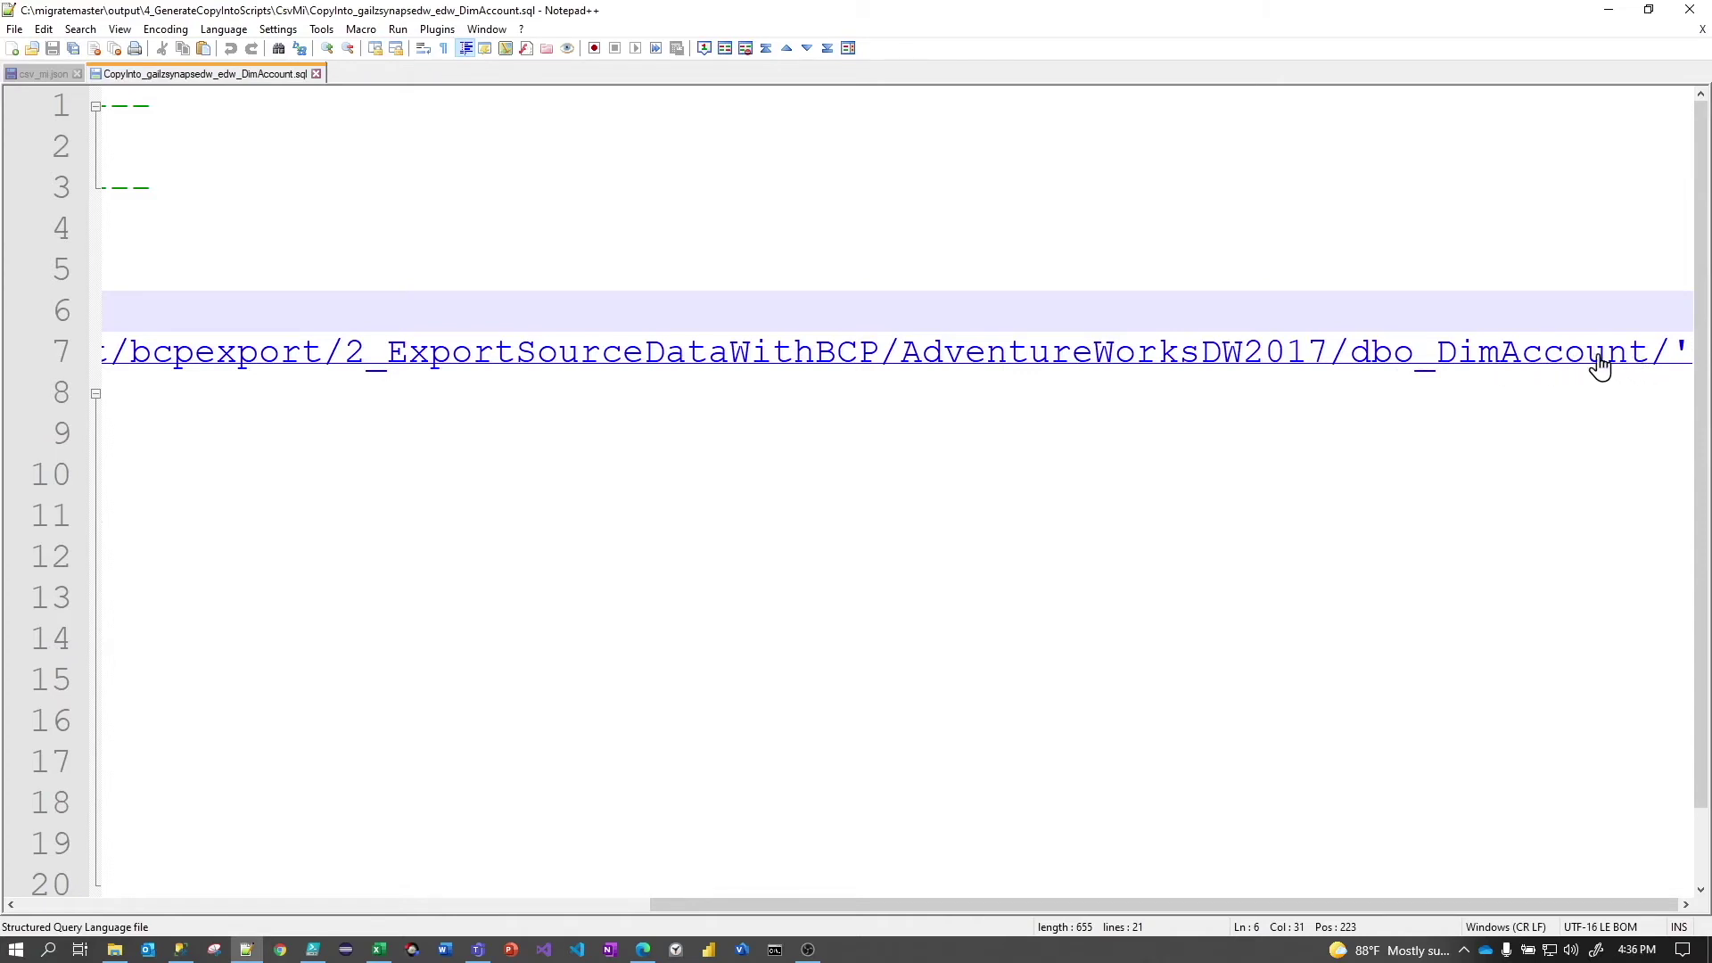
# Examine the WITH options of the generated COPY INTO statement, from the file type and credential to the terminators and first row
pyautogui.moveTo(927, 913); pyautogui.dragTo(382, 917)
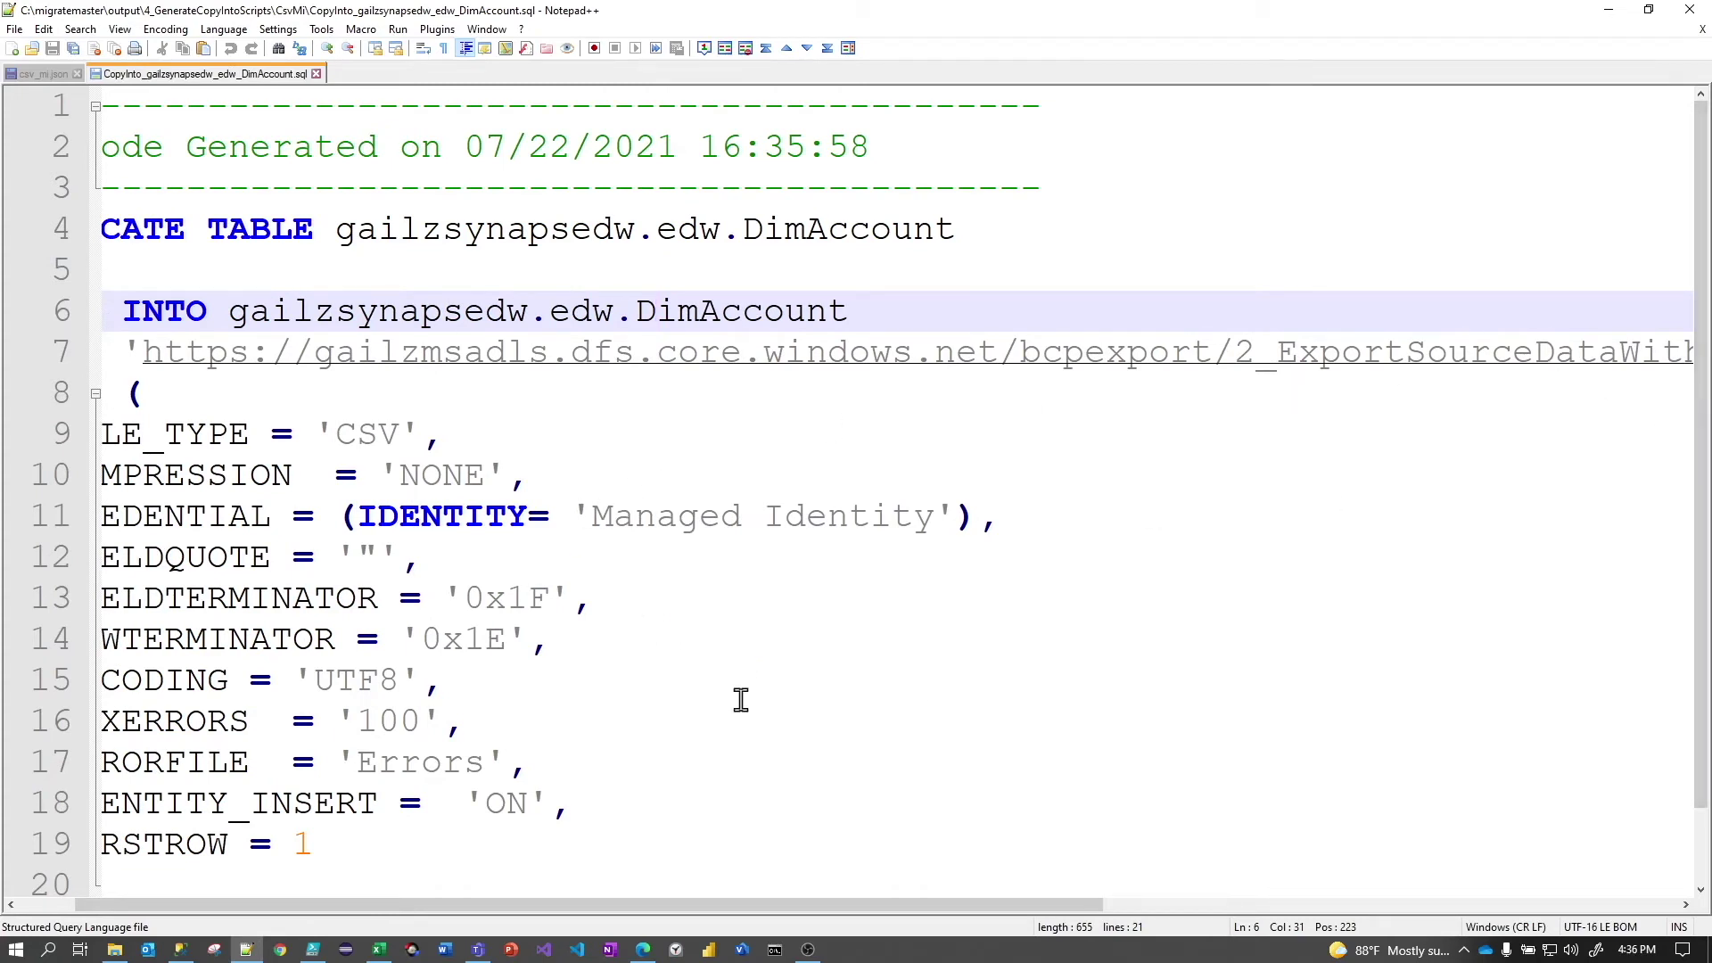
pyautogui.scroll(-1, 740, 700)
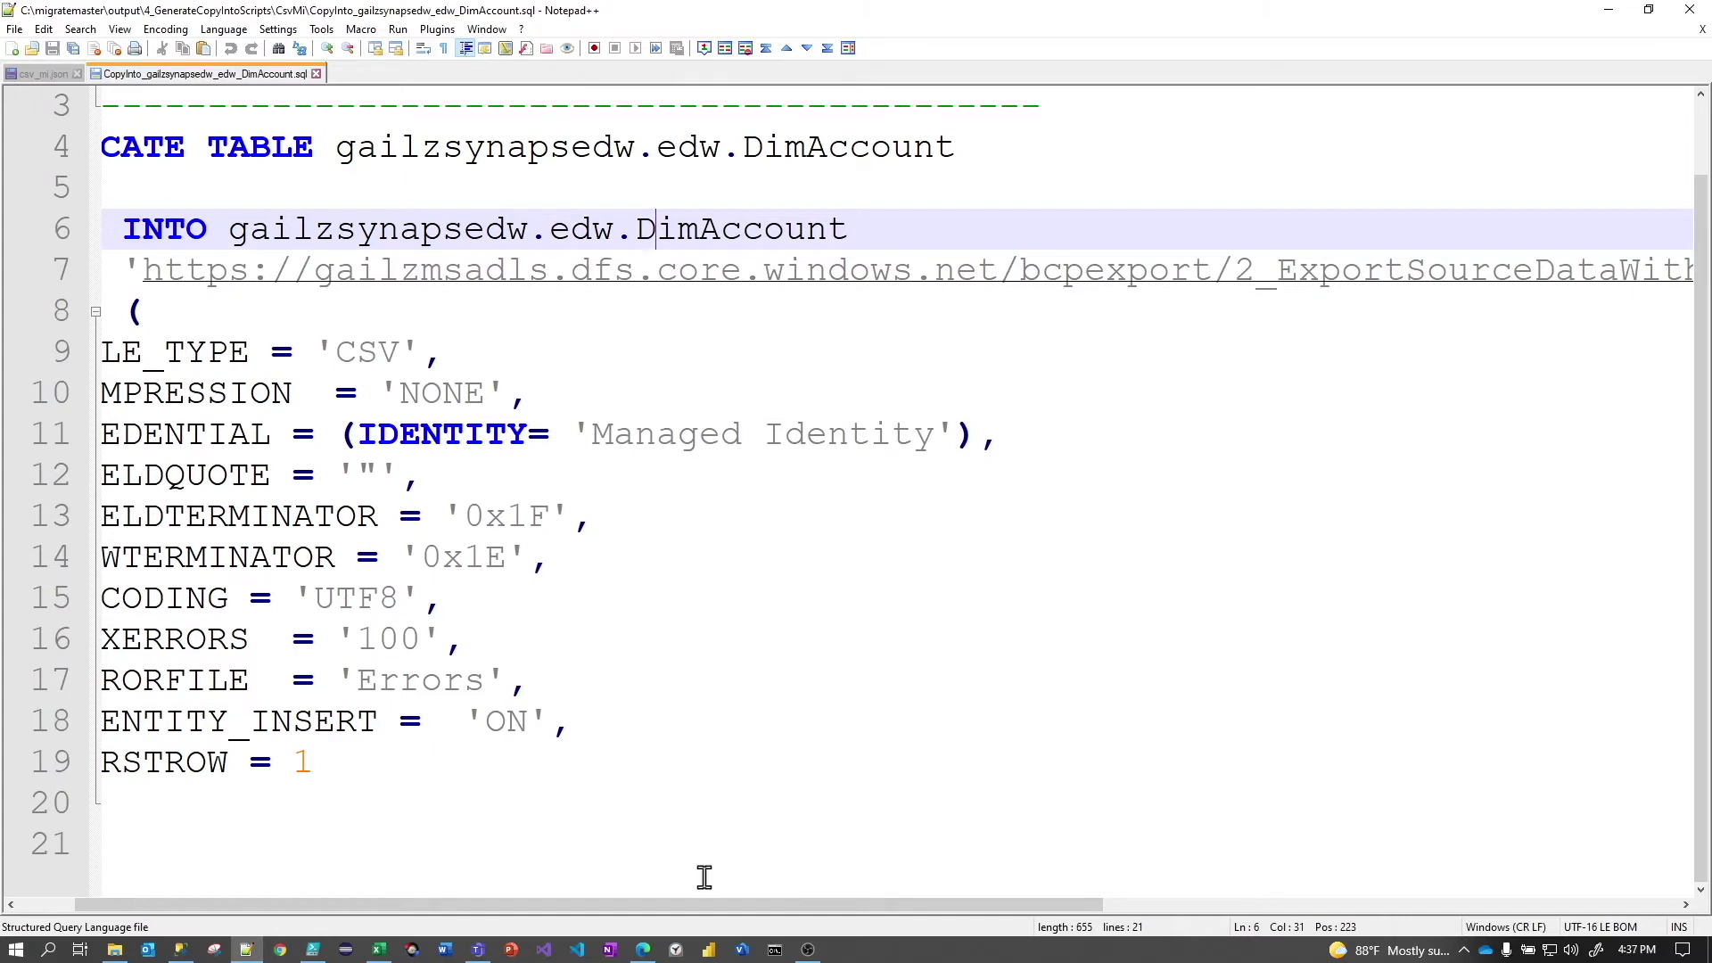
pyautogui.moveTo(631, 904); pyautogui.dragTo(575, 904)
pyautogui.click(349, 807)
pyautogui.click(430, 563)
pyautogui.click(415, 484)
# Minimize the Notepad++ and PowerShell ISE windows to get back to the CsvMi output folder and the browser
pyautogui.moveTo(416, 12); pyautogui.dragTo(1501, 142)
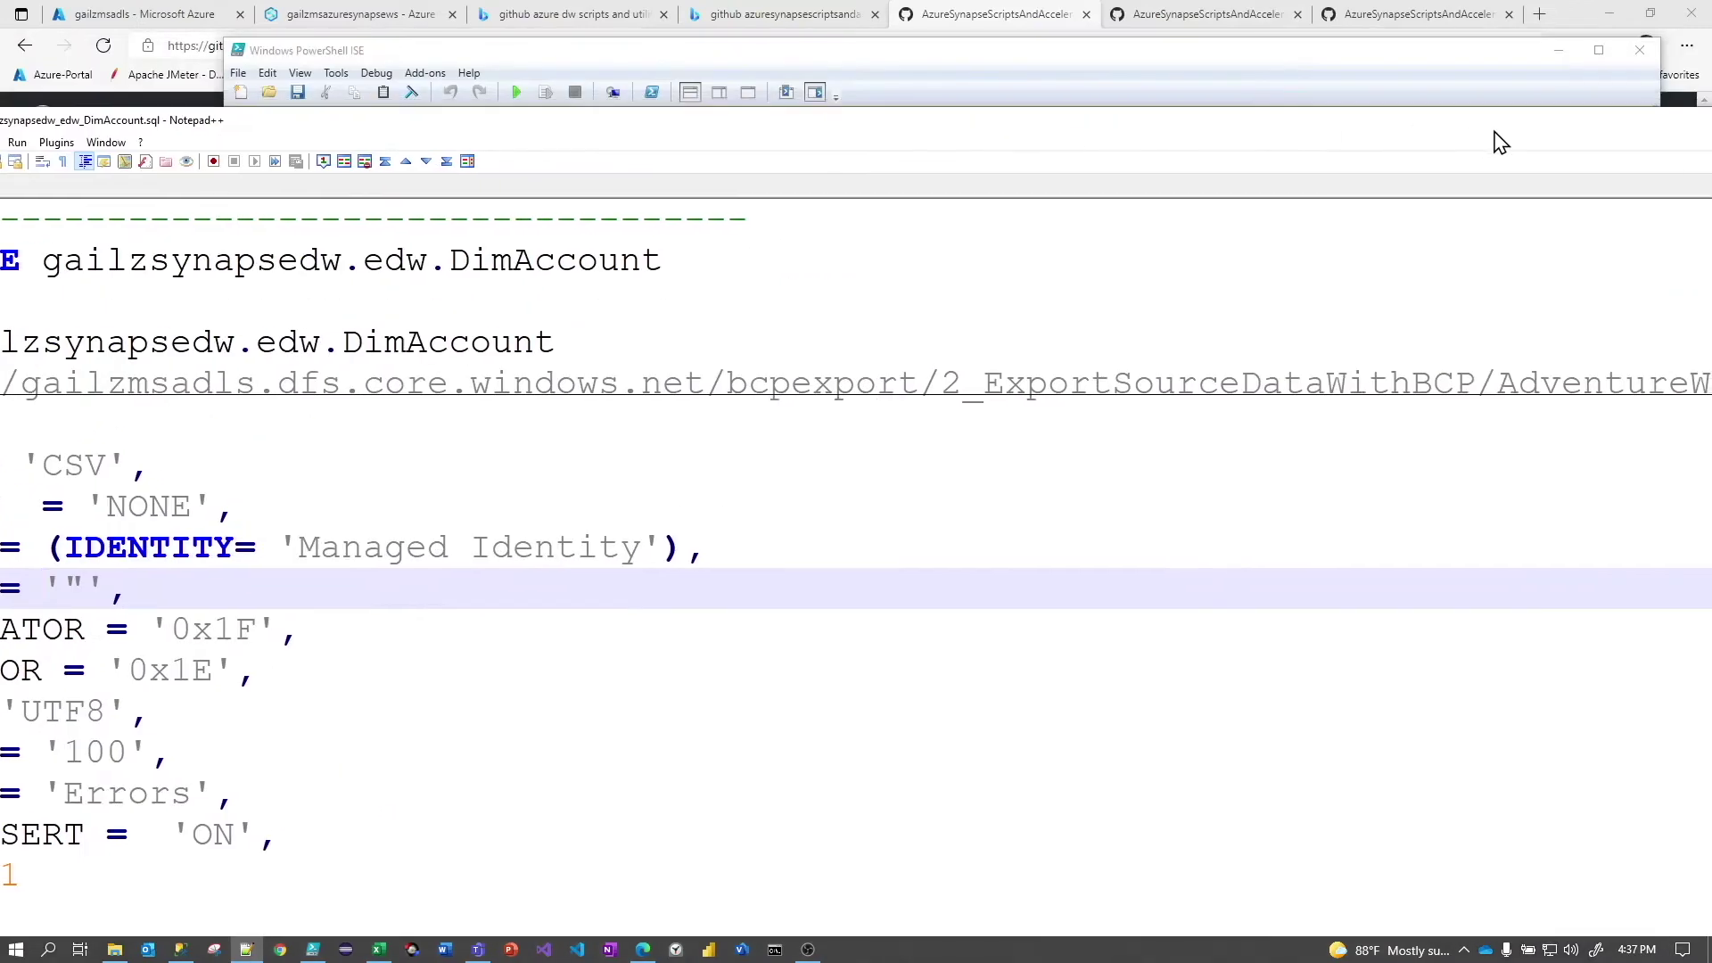
pyautogui.click(1377, 152)
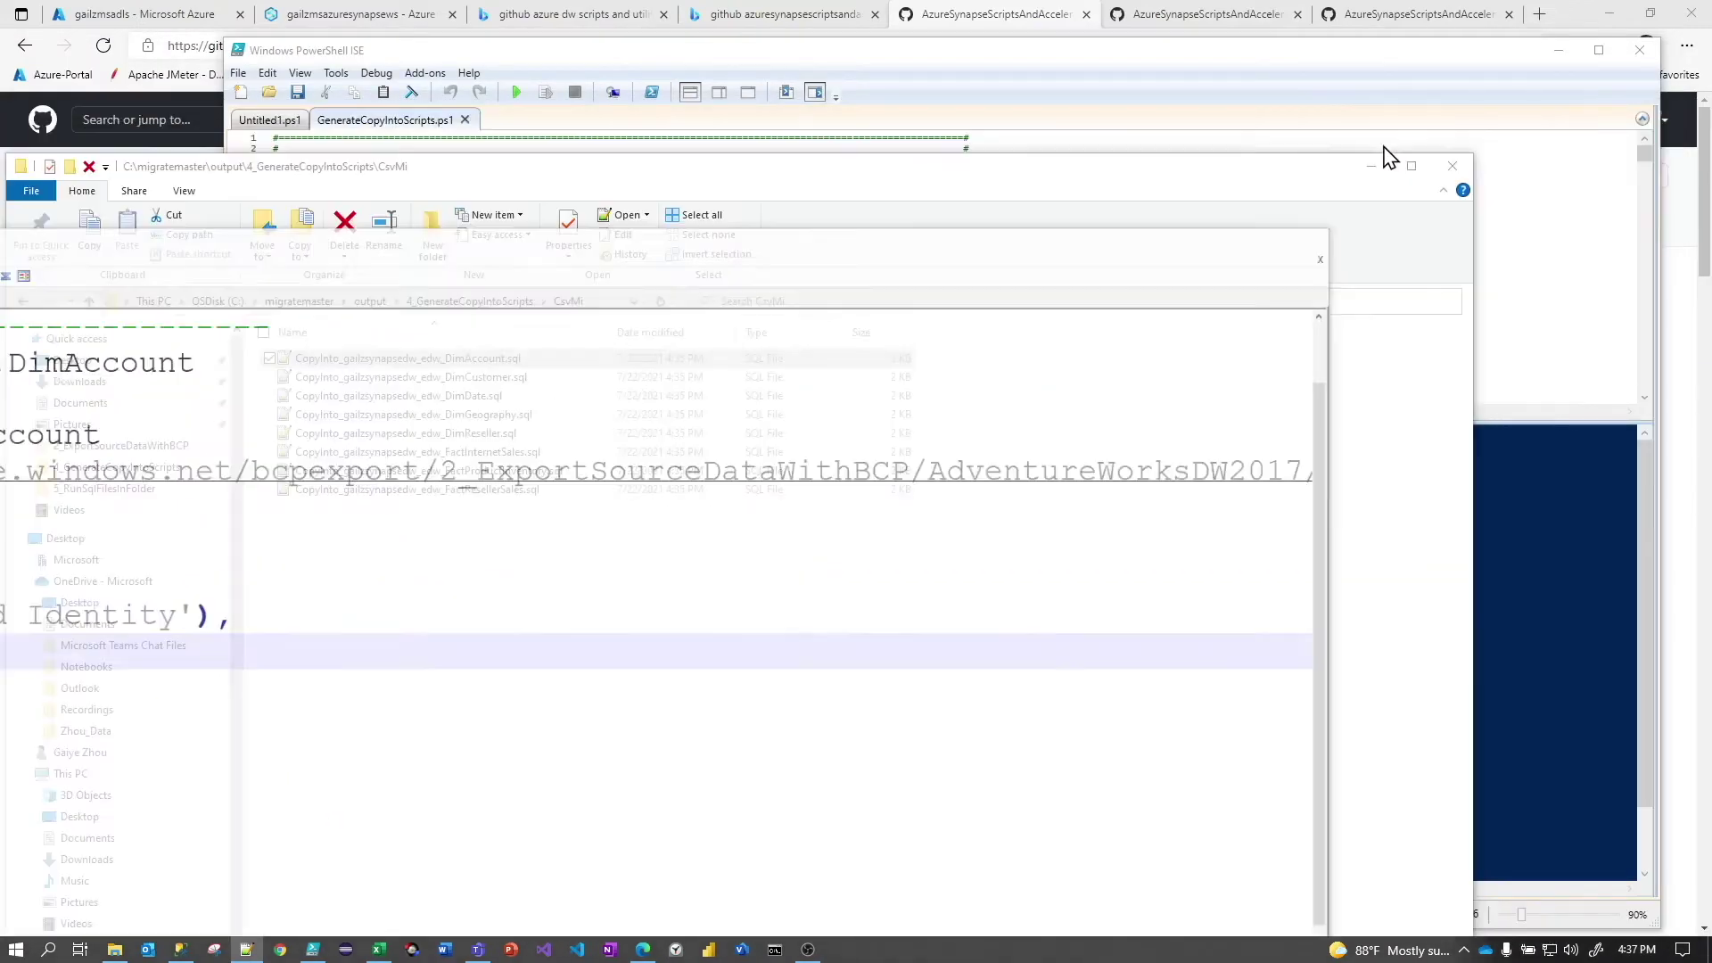
pyautogui.click(785, 655)
pyautogui.moveTo(610, 68); pyautogui.dragTo(425, 129)
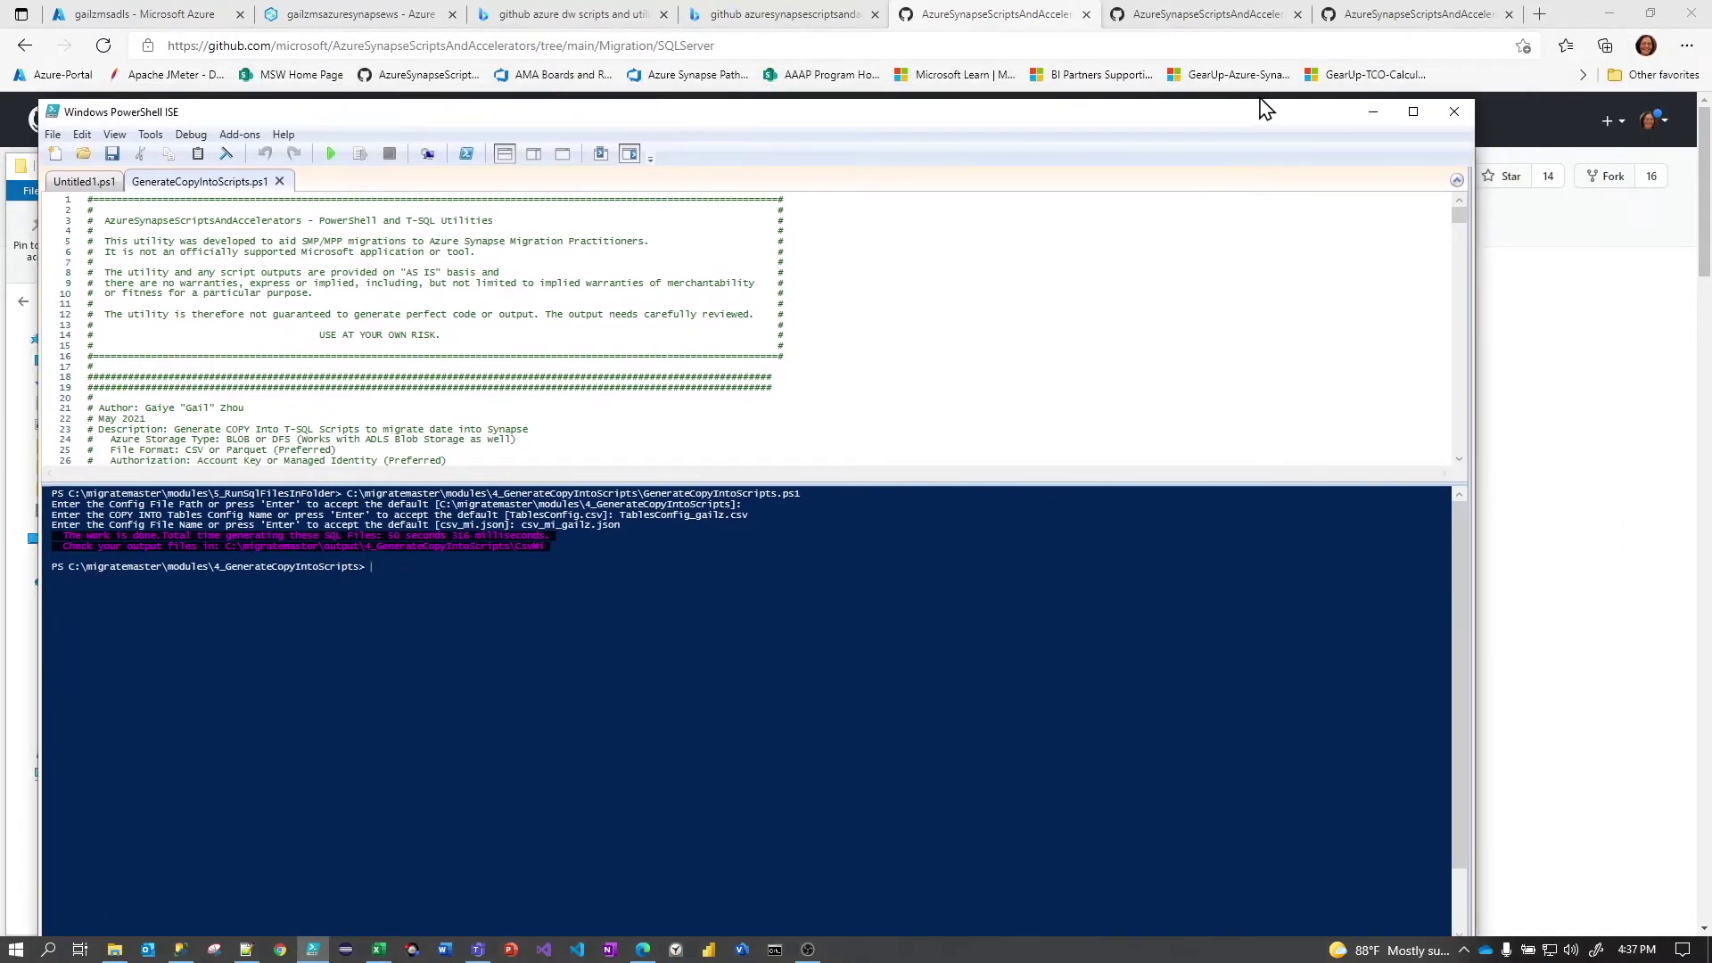
pyautogui.click(1374, 112)
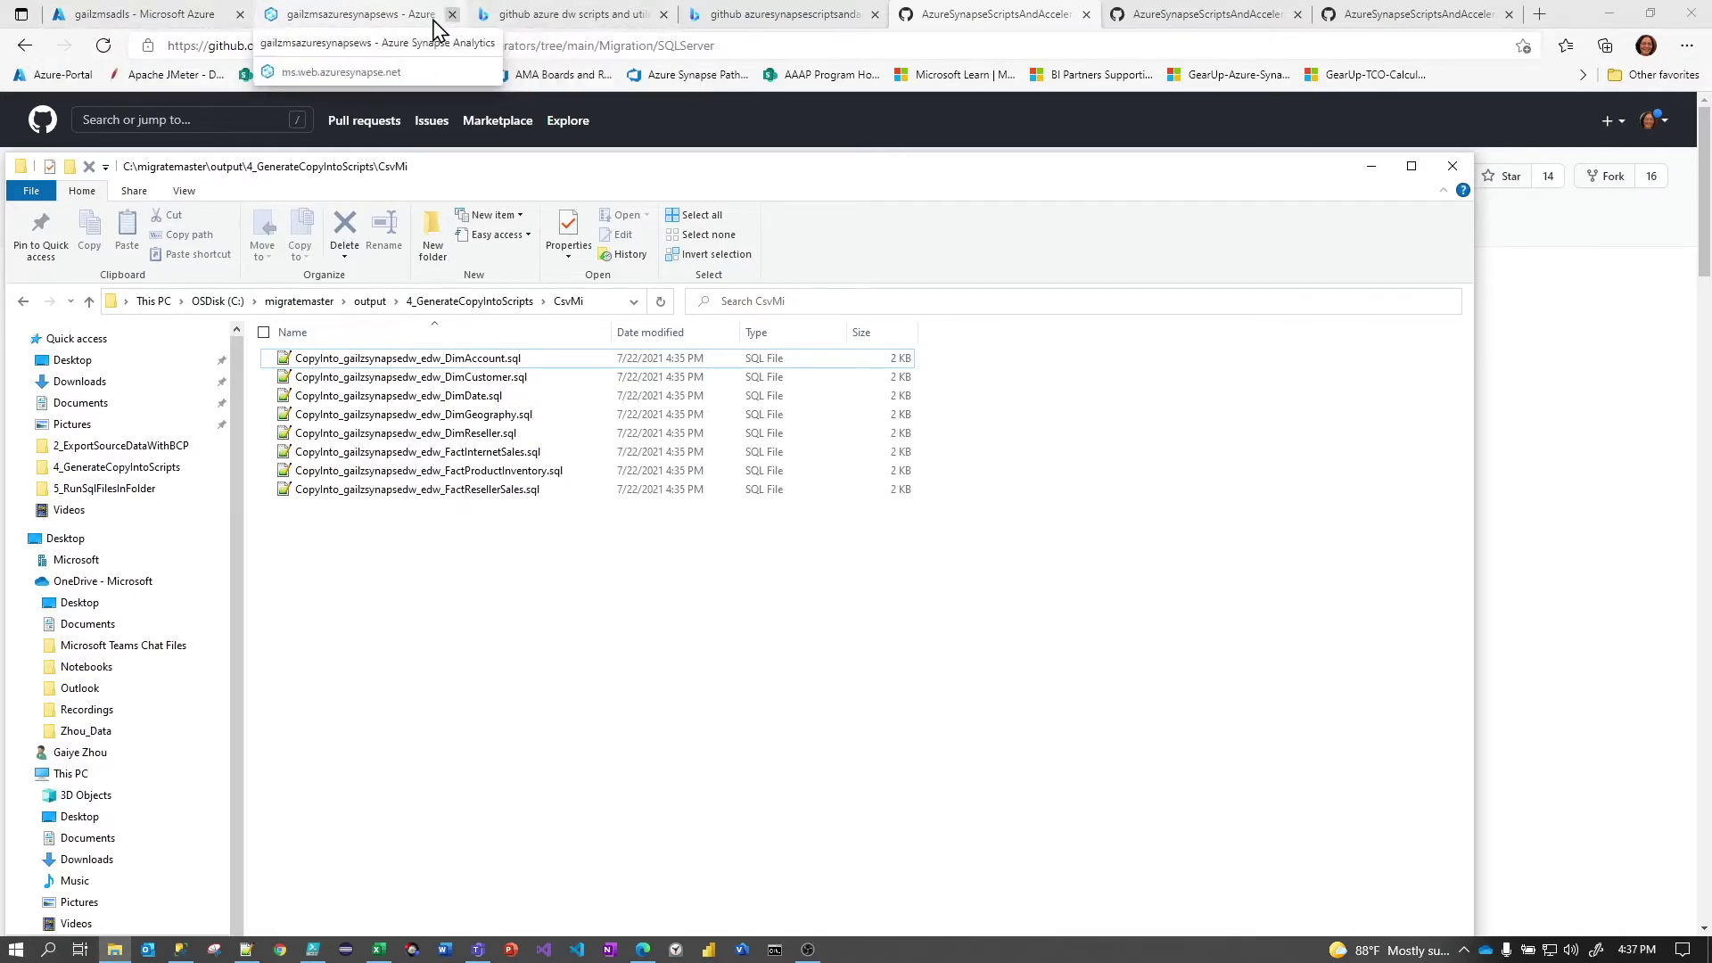
# Switch to the Azure portal and open the 2_ExportSourceDataWithBCP/AdventureWorksDW2017 folder in the bcpexport container of the gailzmsadls storage account
pyautogui.click(575, 17)
pyautogui.click(397, 18)
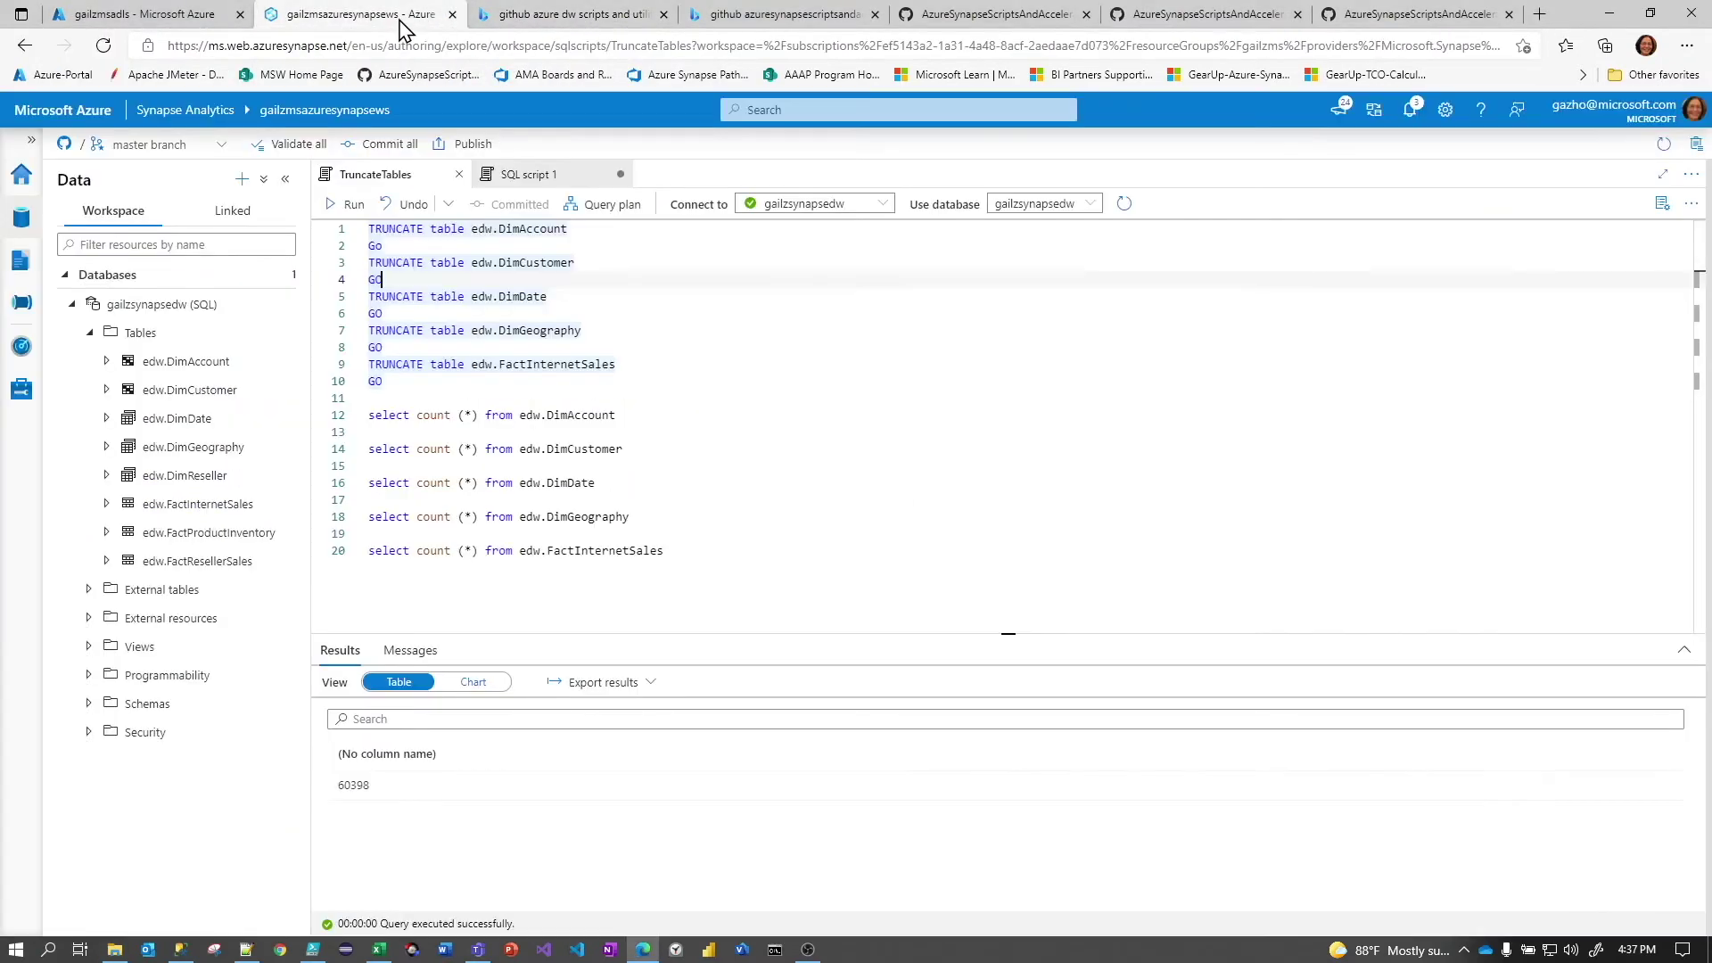
pyautogui.click(214, 16)
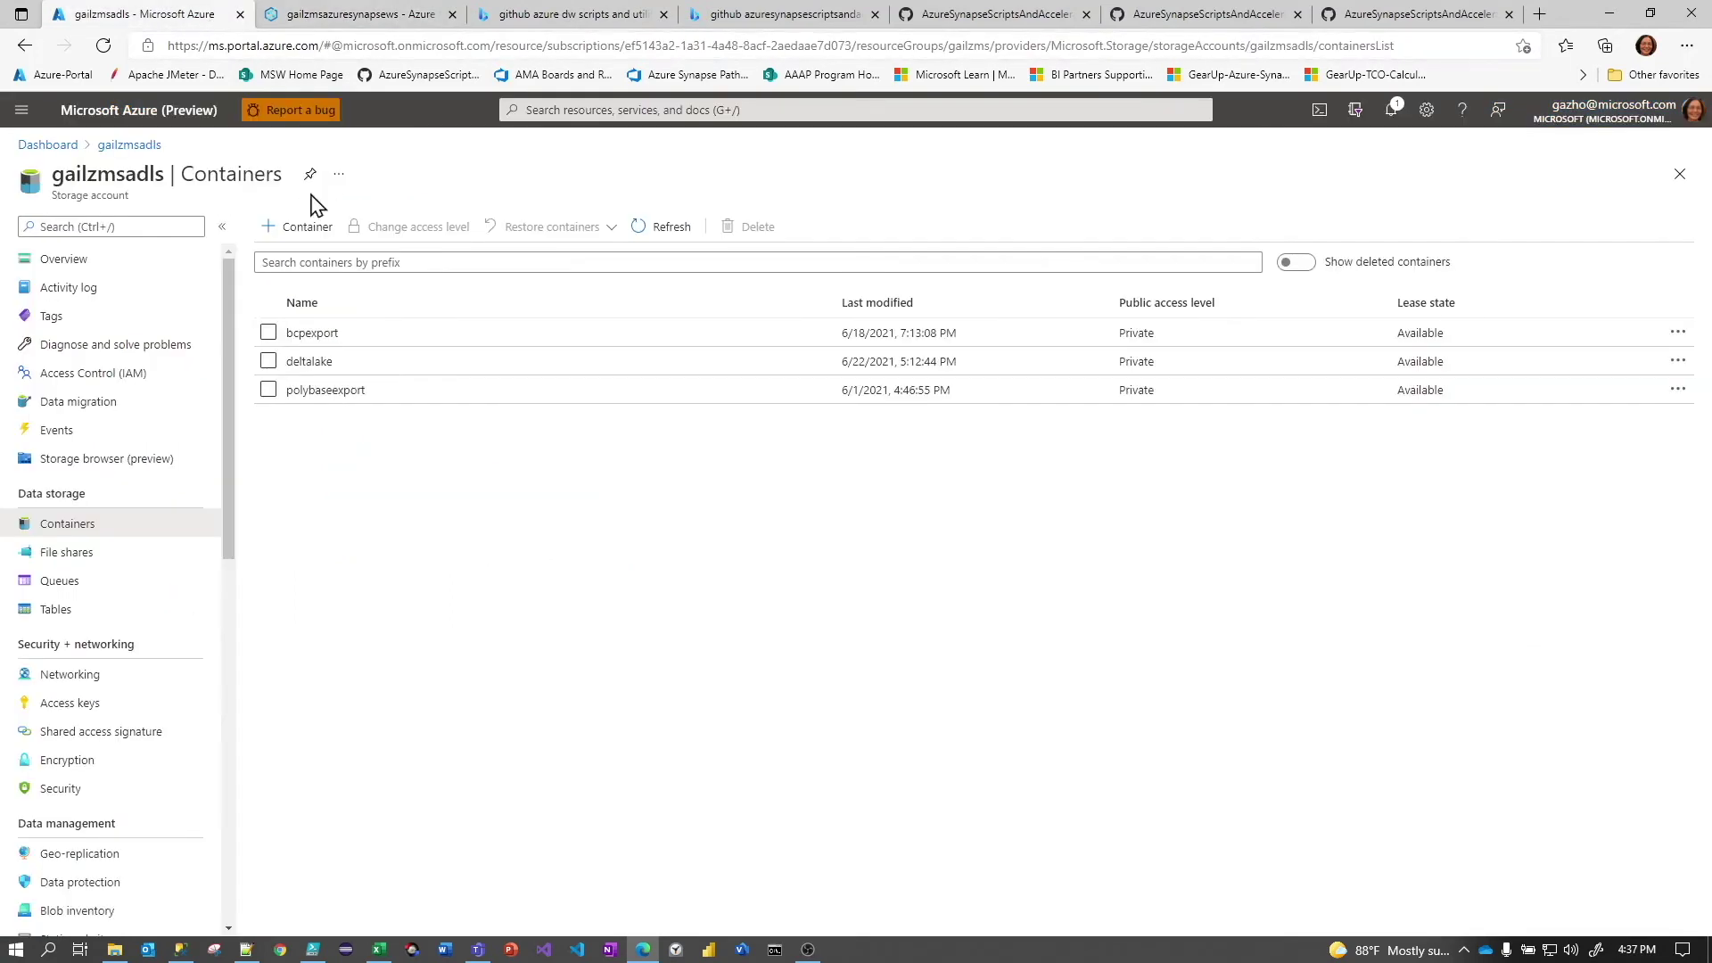
pyautogui.click(312, 334)
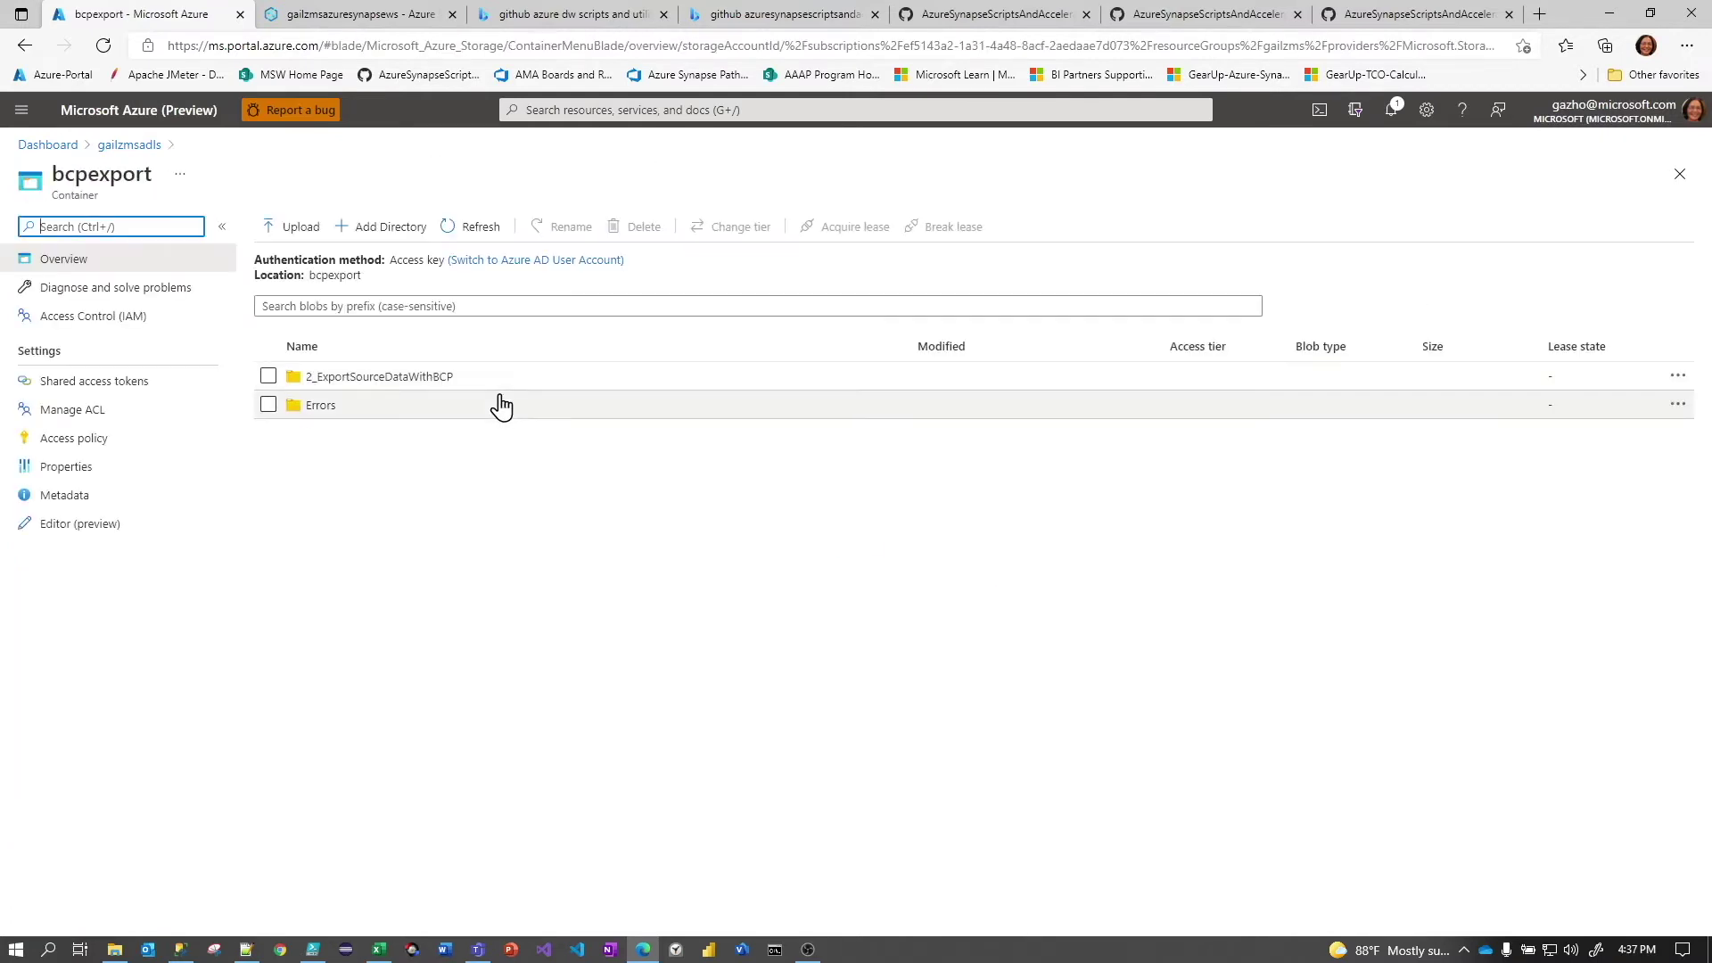
pyautogui.click(436, 378)
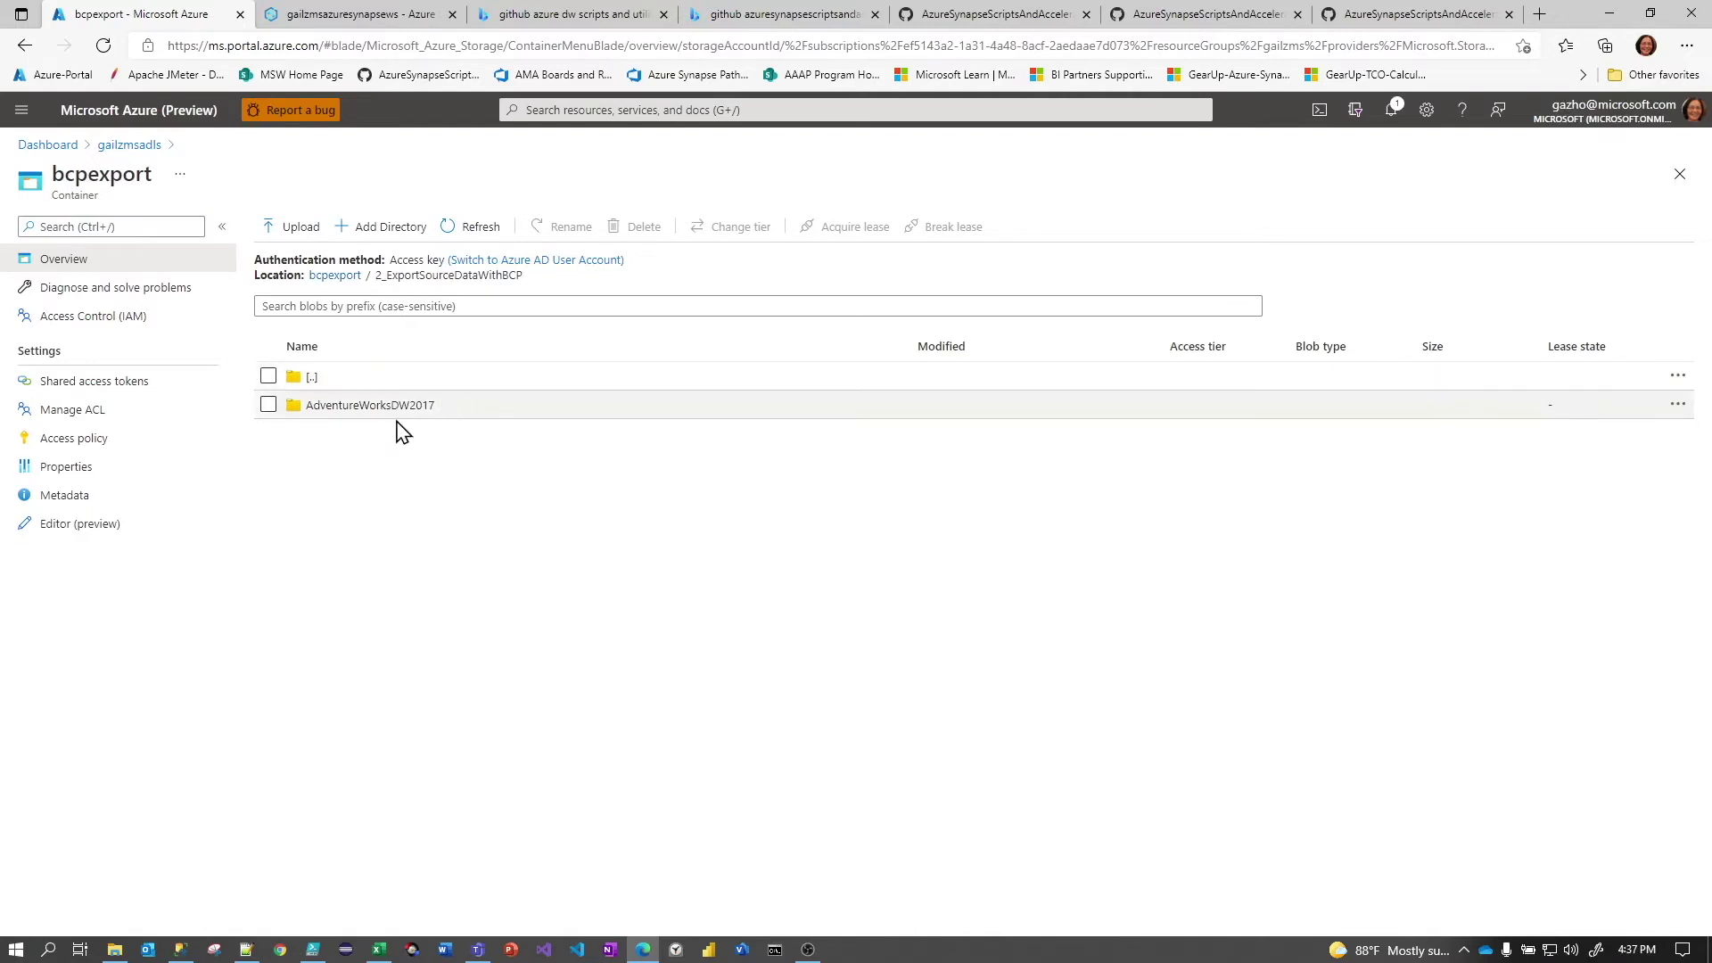
pyautogui.click(355, 408)
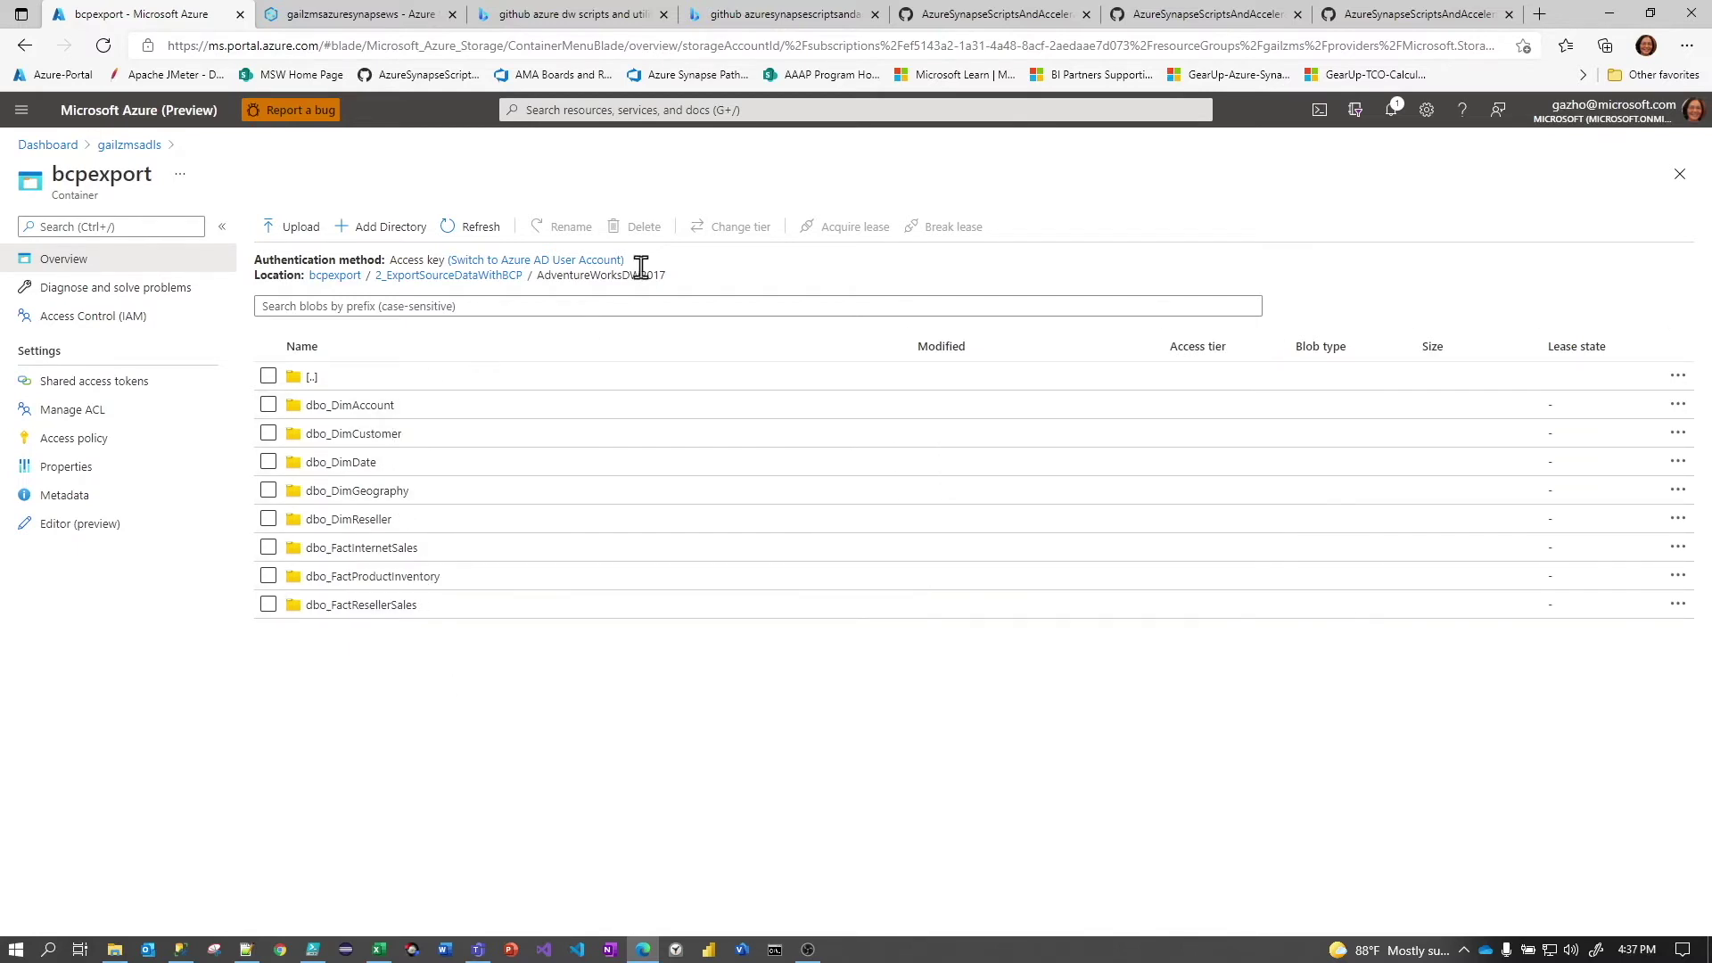
# Go back to the bcpexport container root and examine the folders inside Errors/_rejectedrows
pyautogui.click(462, 275)
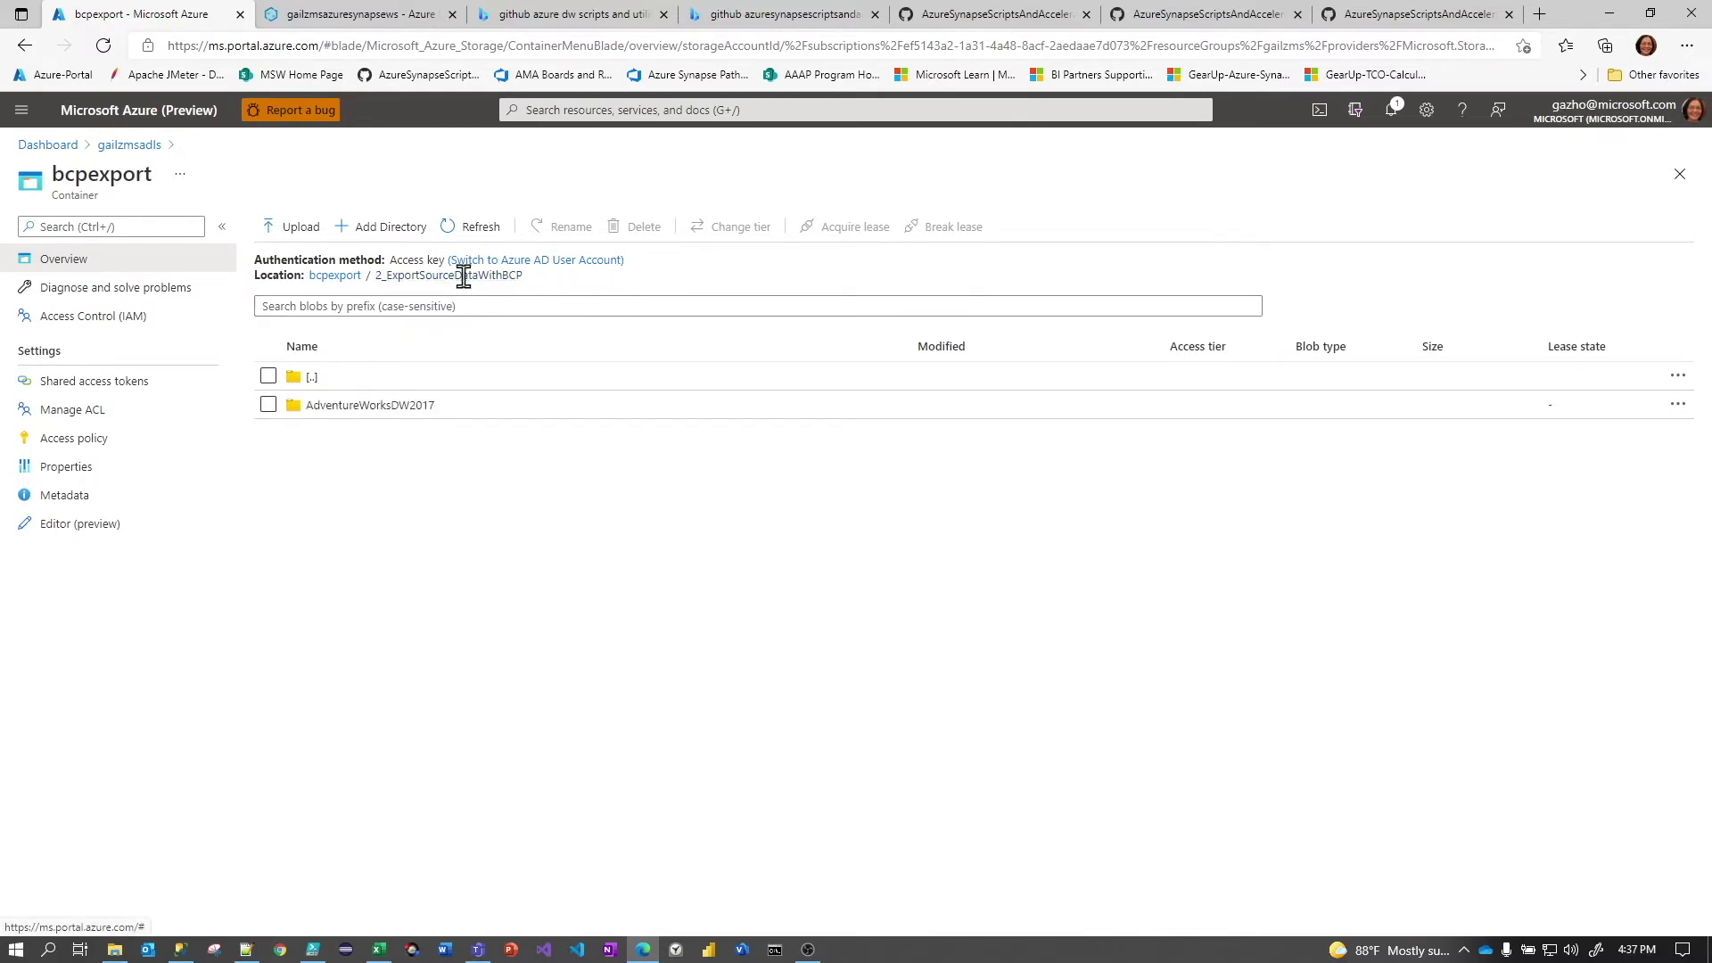
pyautogui.click(354, 277)
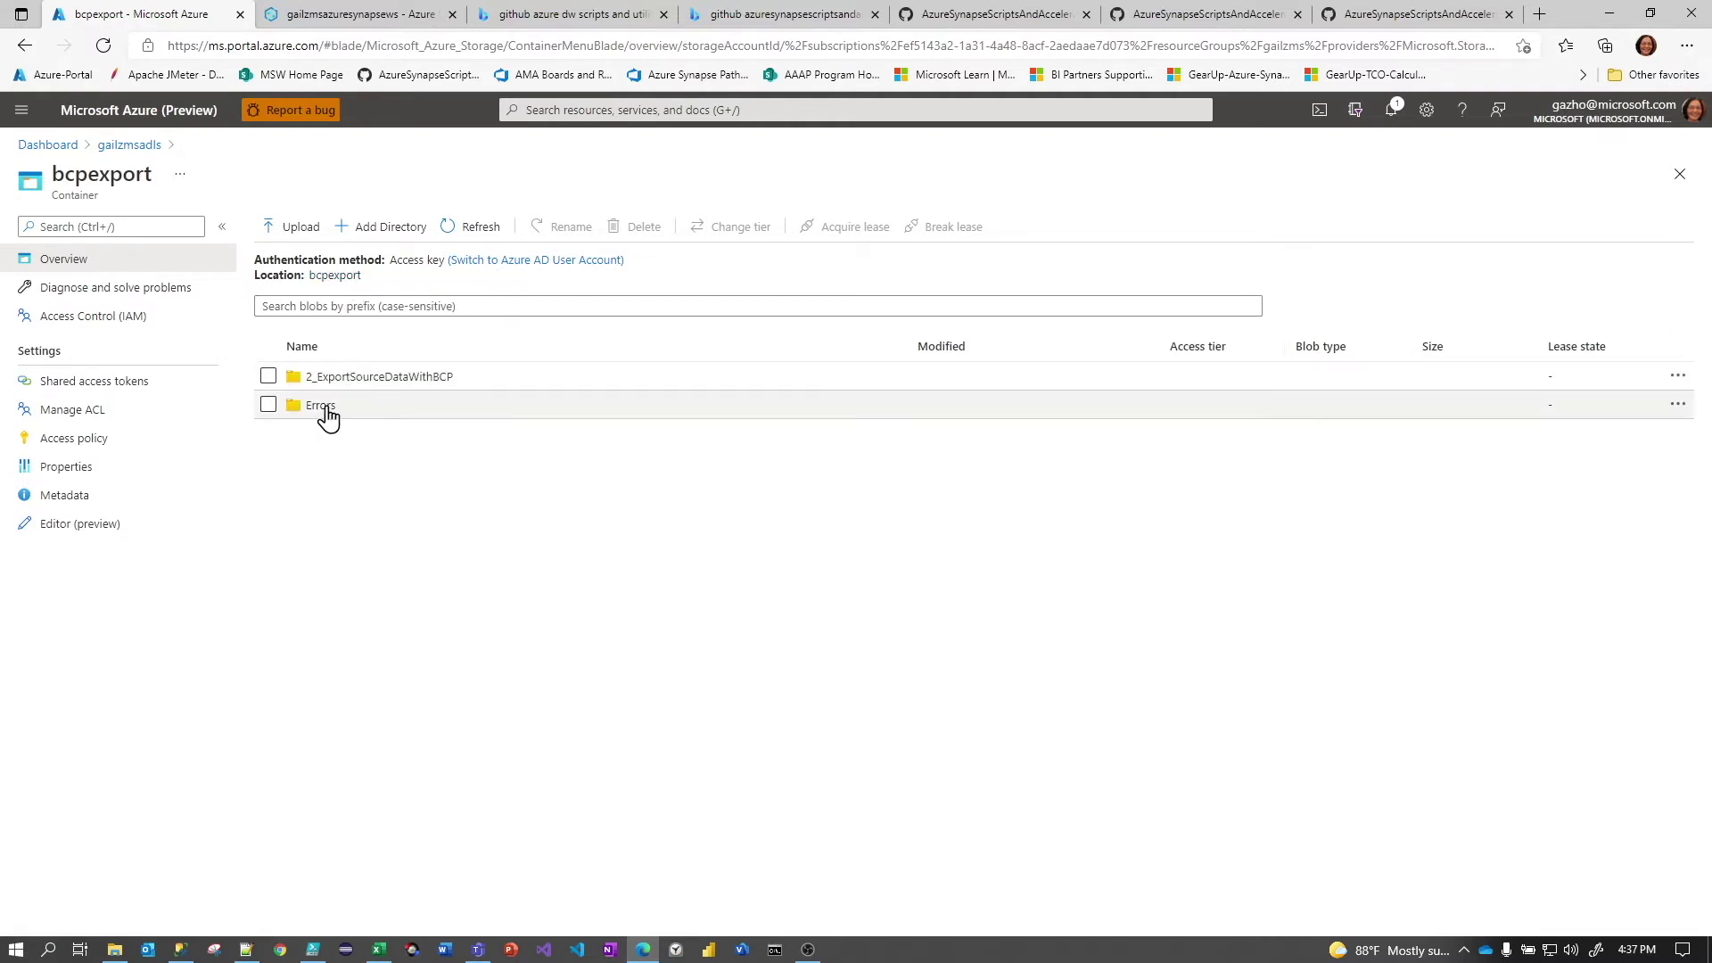
pyautogui.click(322, 407)
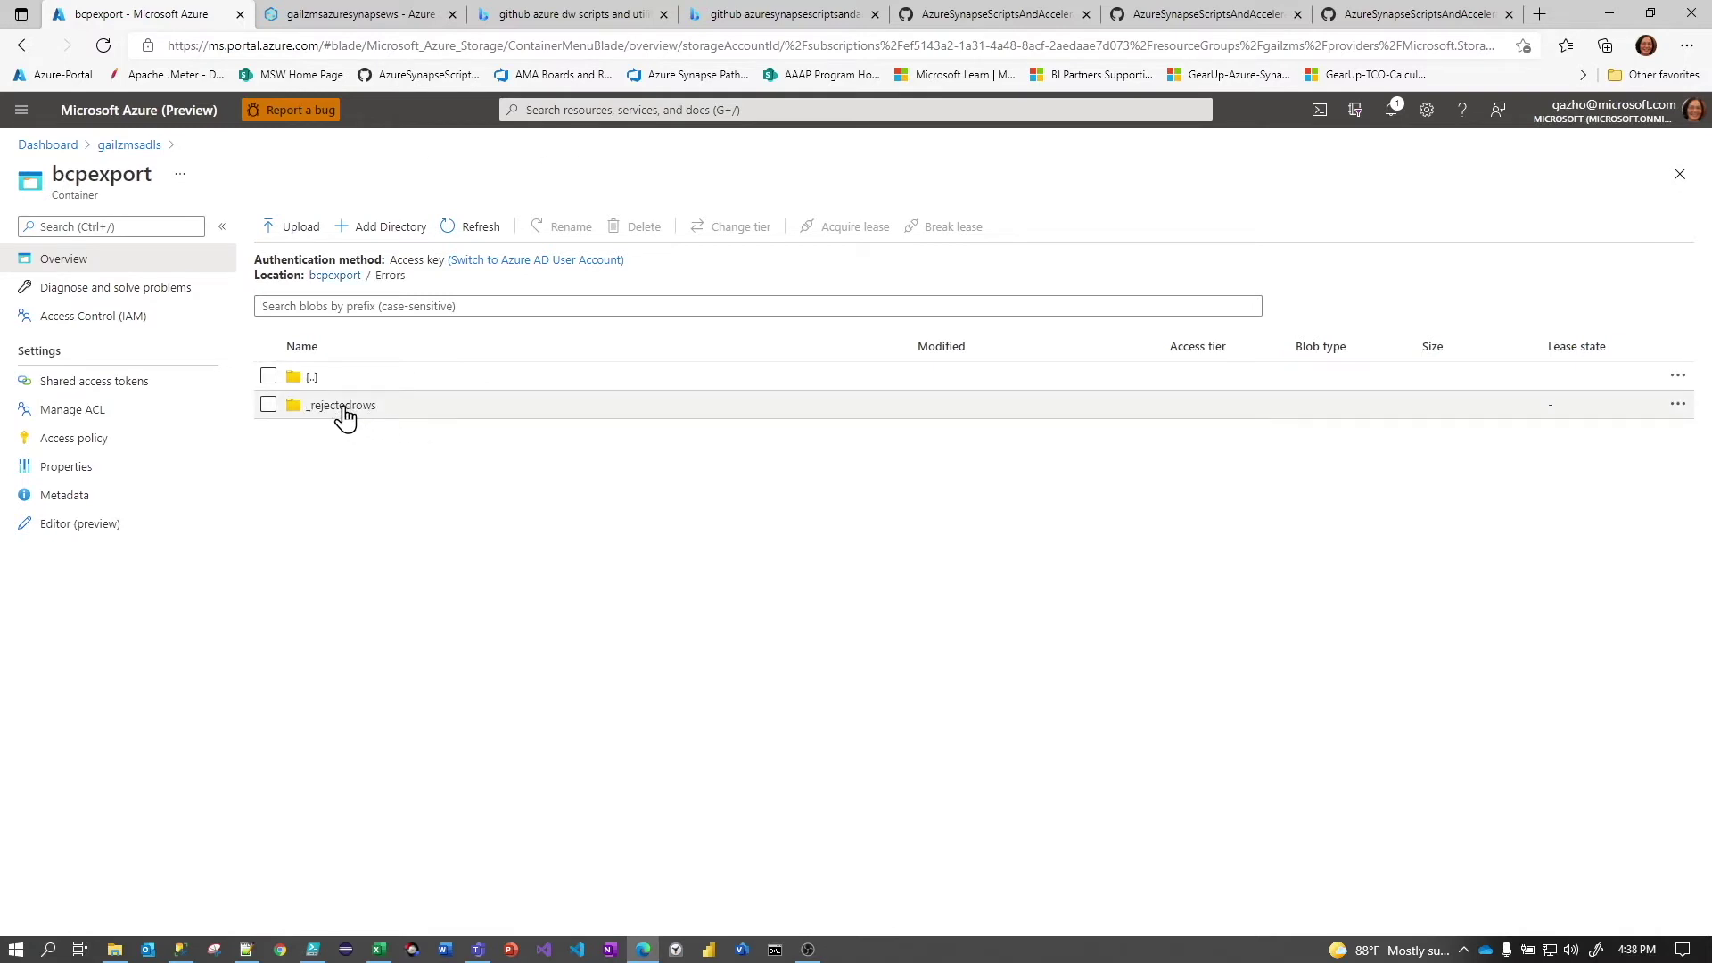
pyautogui.click(346, 410)
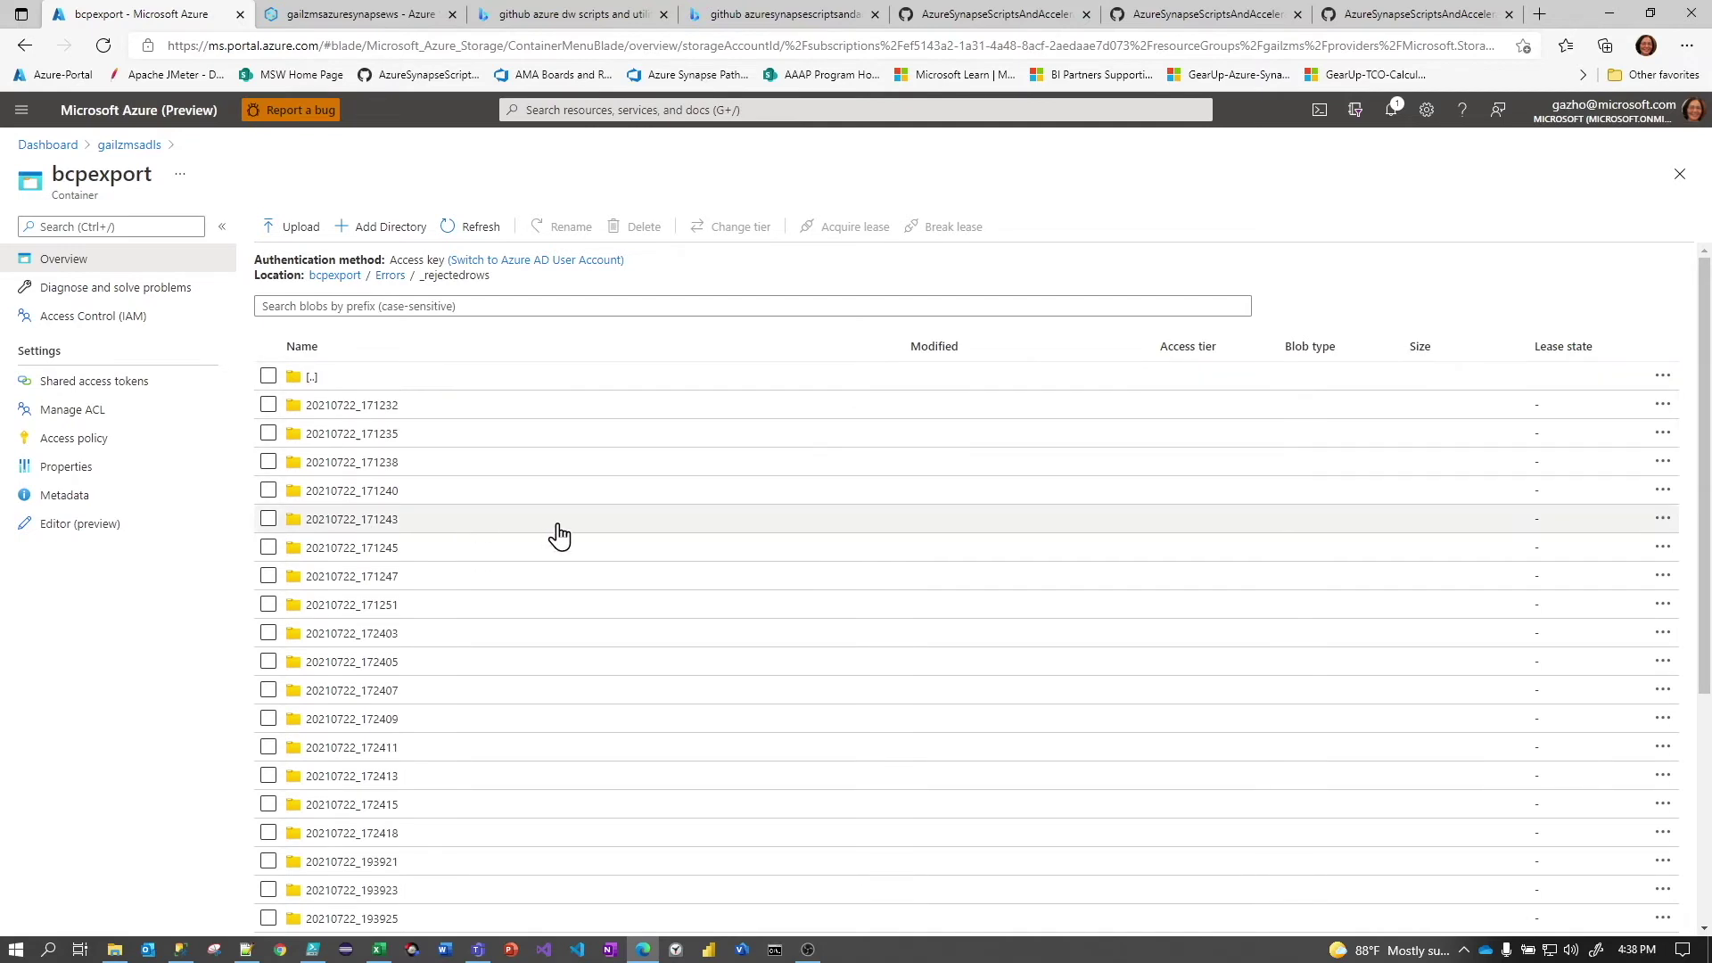
pyautogui.scroll(-5, 574, 562)
pyautogui.scroll(5, 580, 558)
pyautogui.scroll(1, 582, 554)
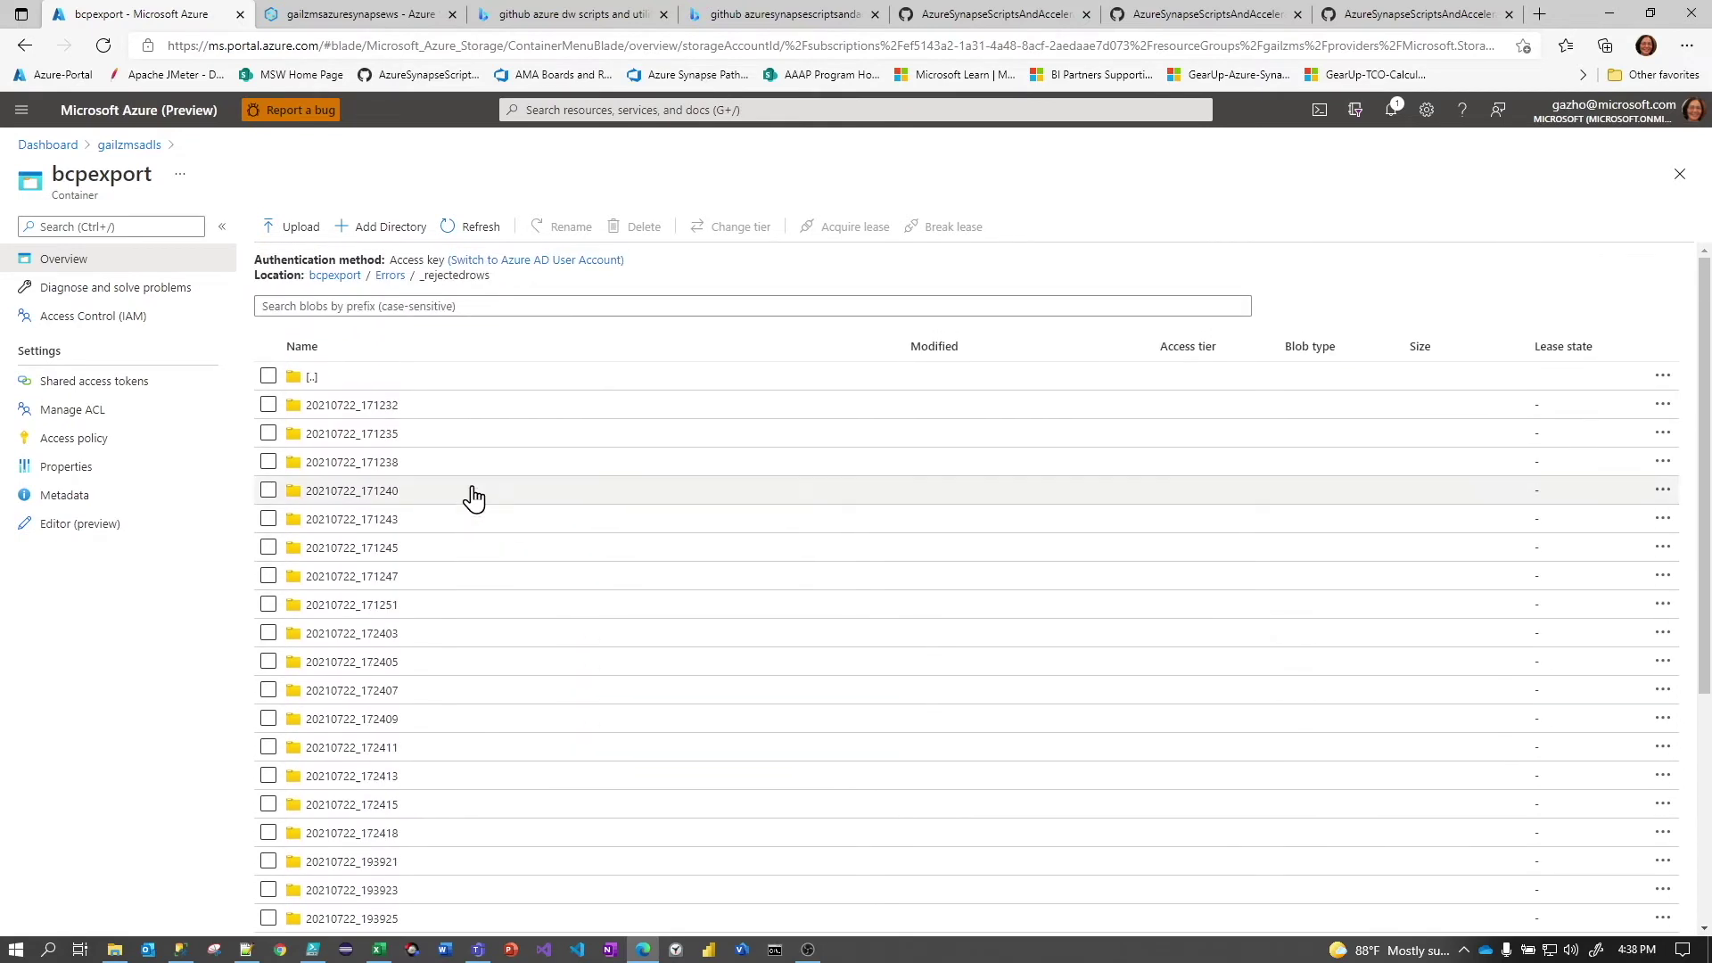
# Delete the Errors directory from the root of the bcpexport container
pyautogui.click(268, 376)
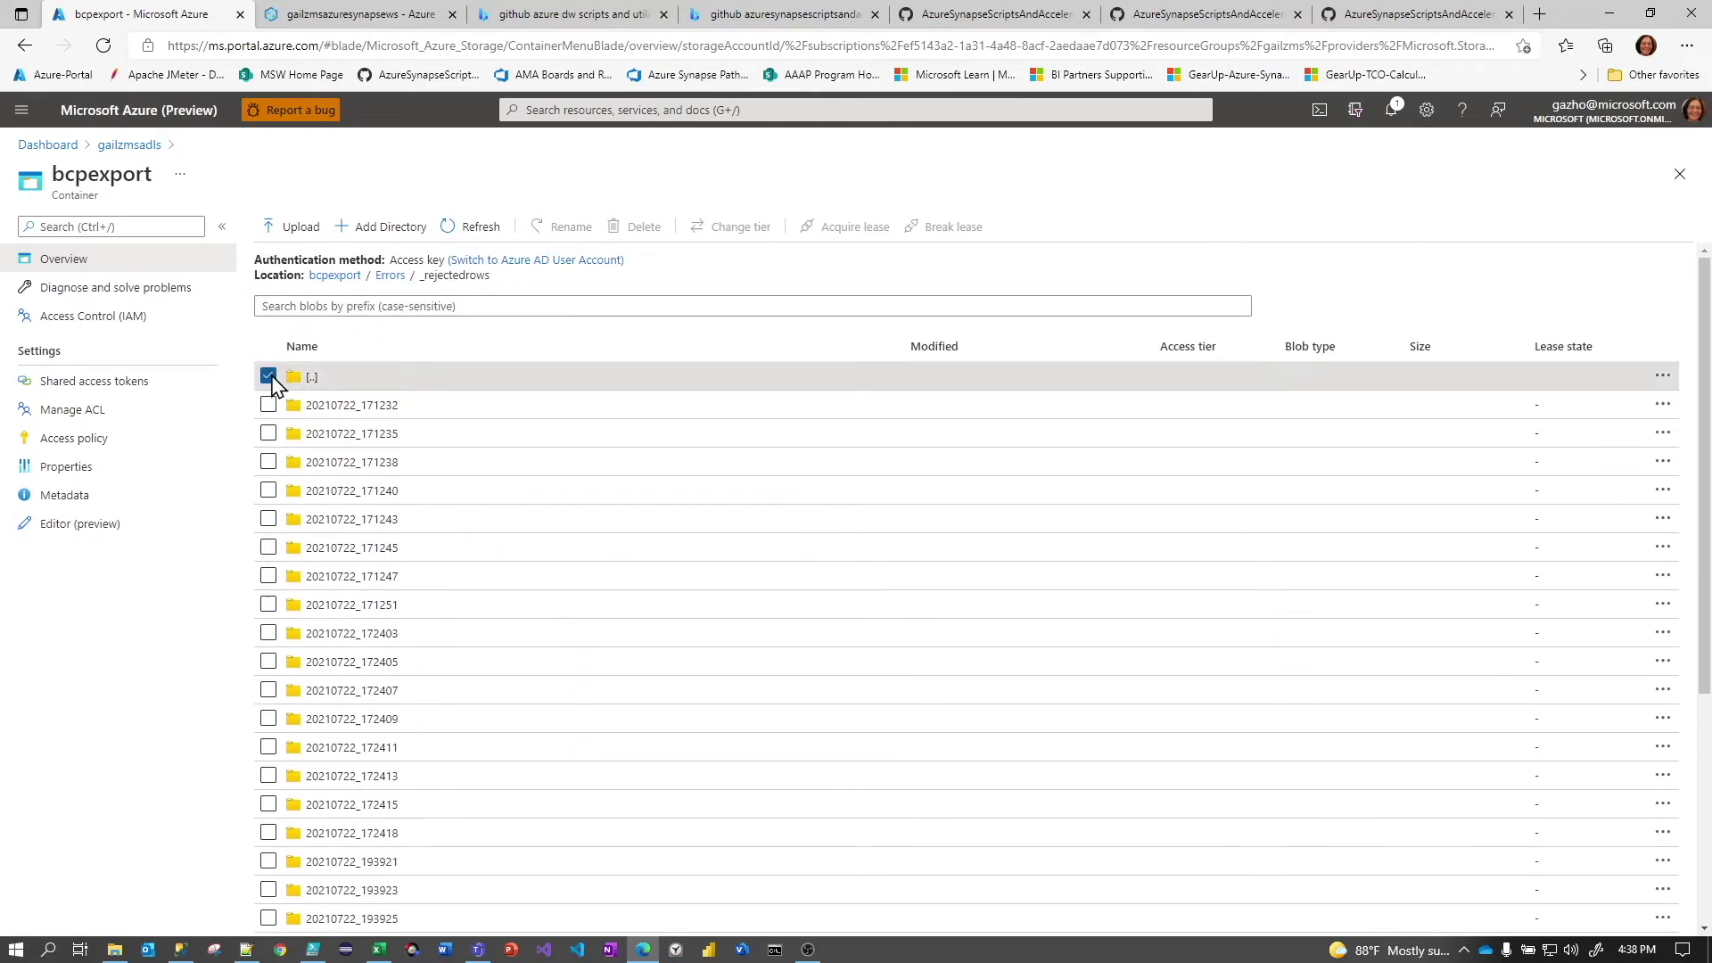
pyautogui.click(336, 275)
pyautogui.click(268, 405)
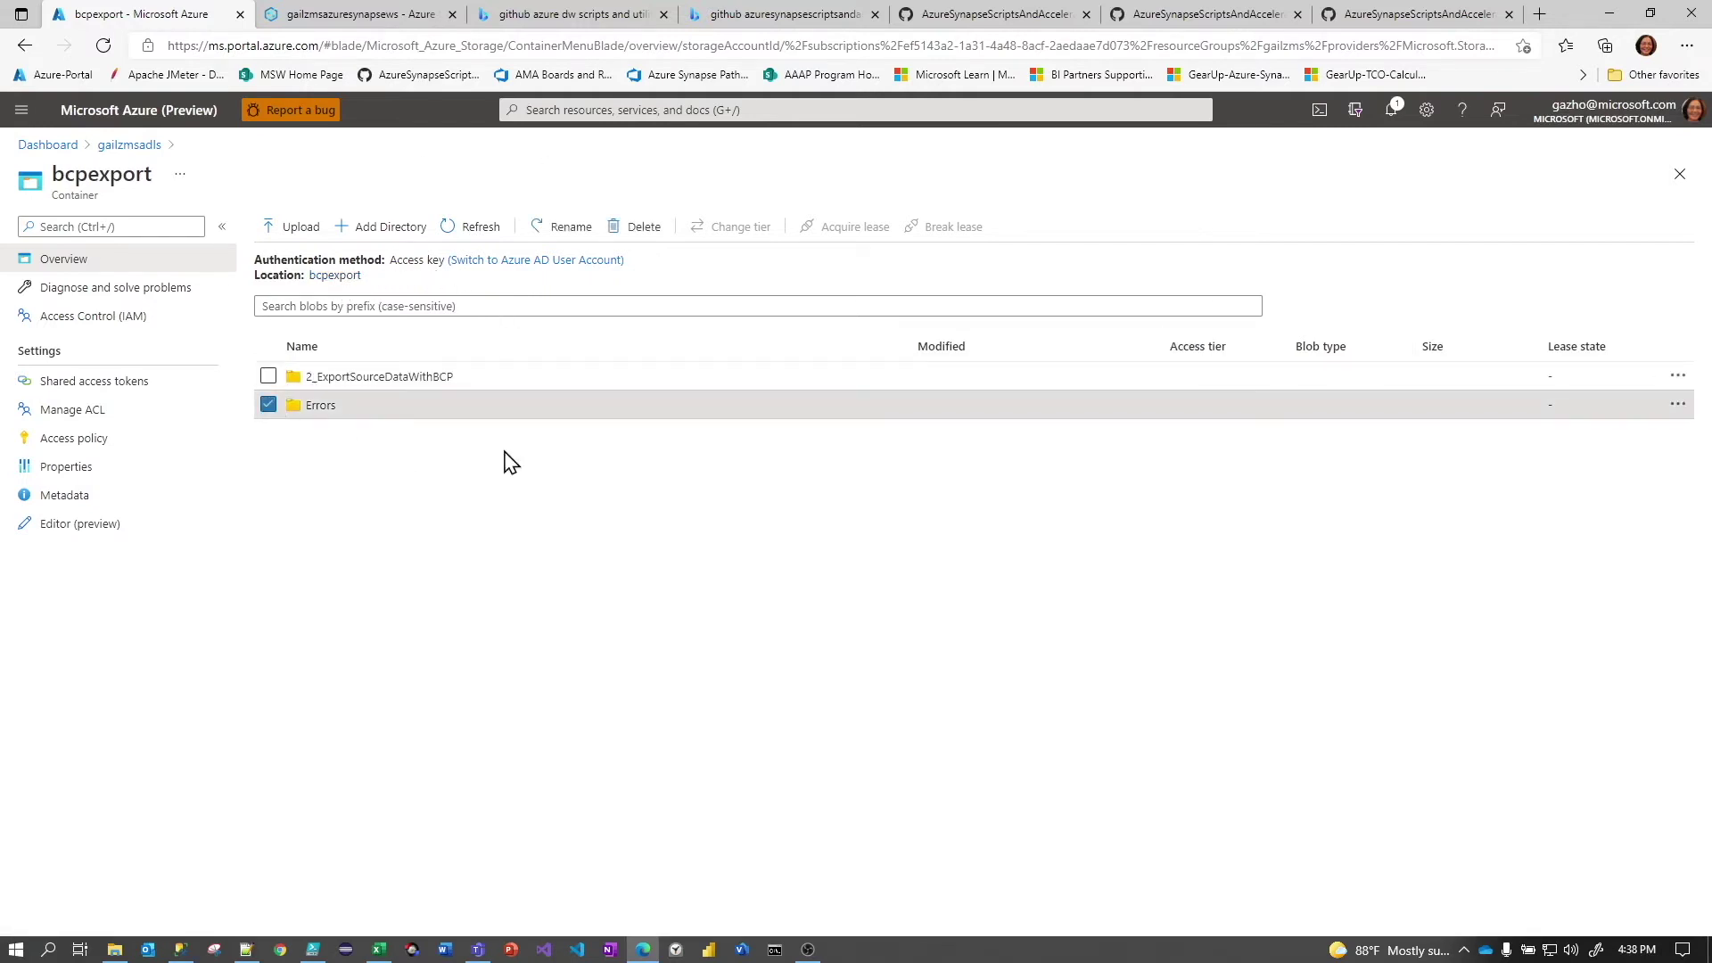
pyautogui.click(643, 230)
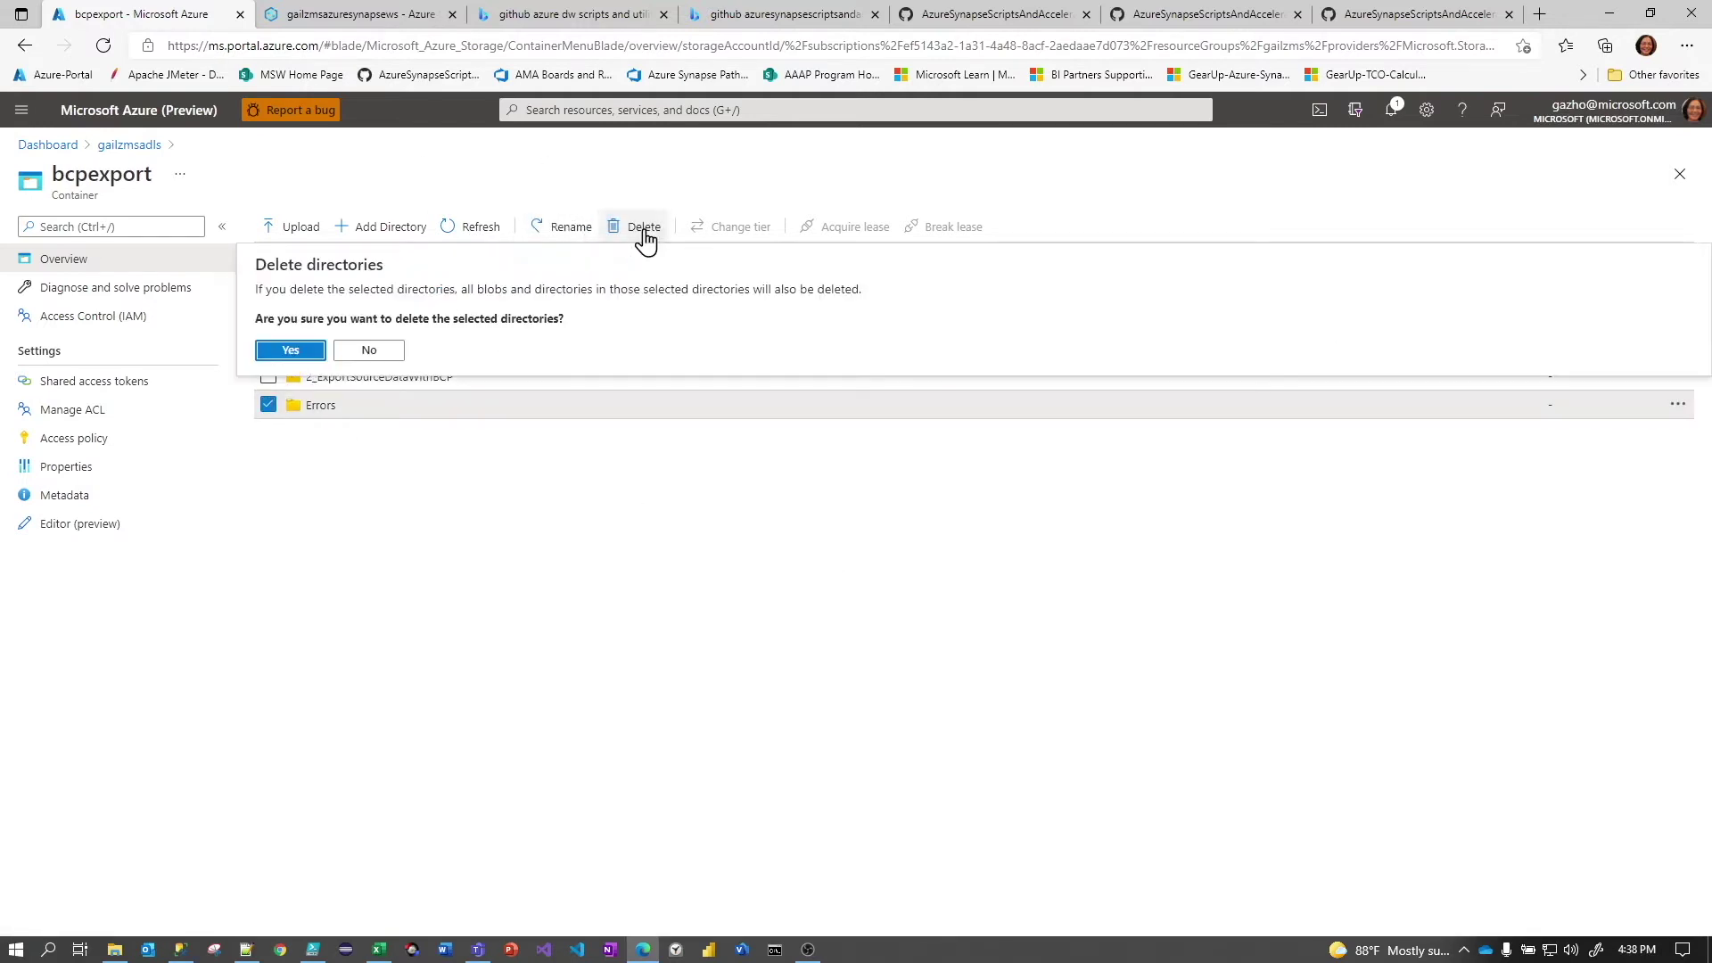
pyautogui.click(286, 350)
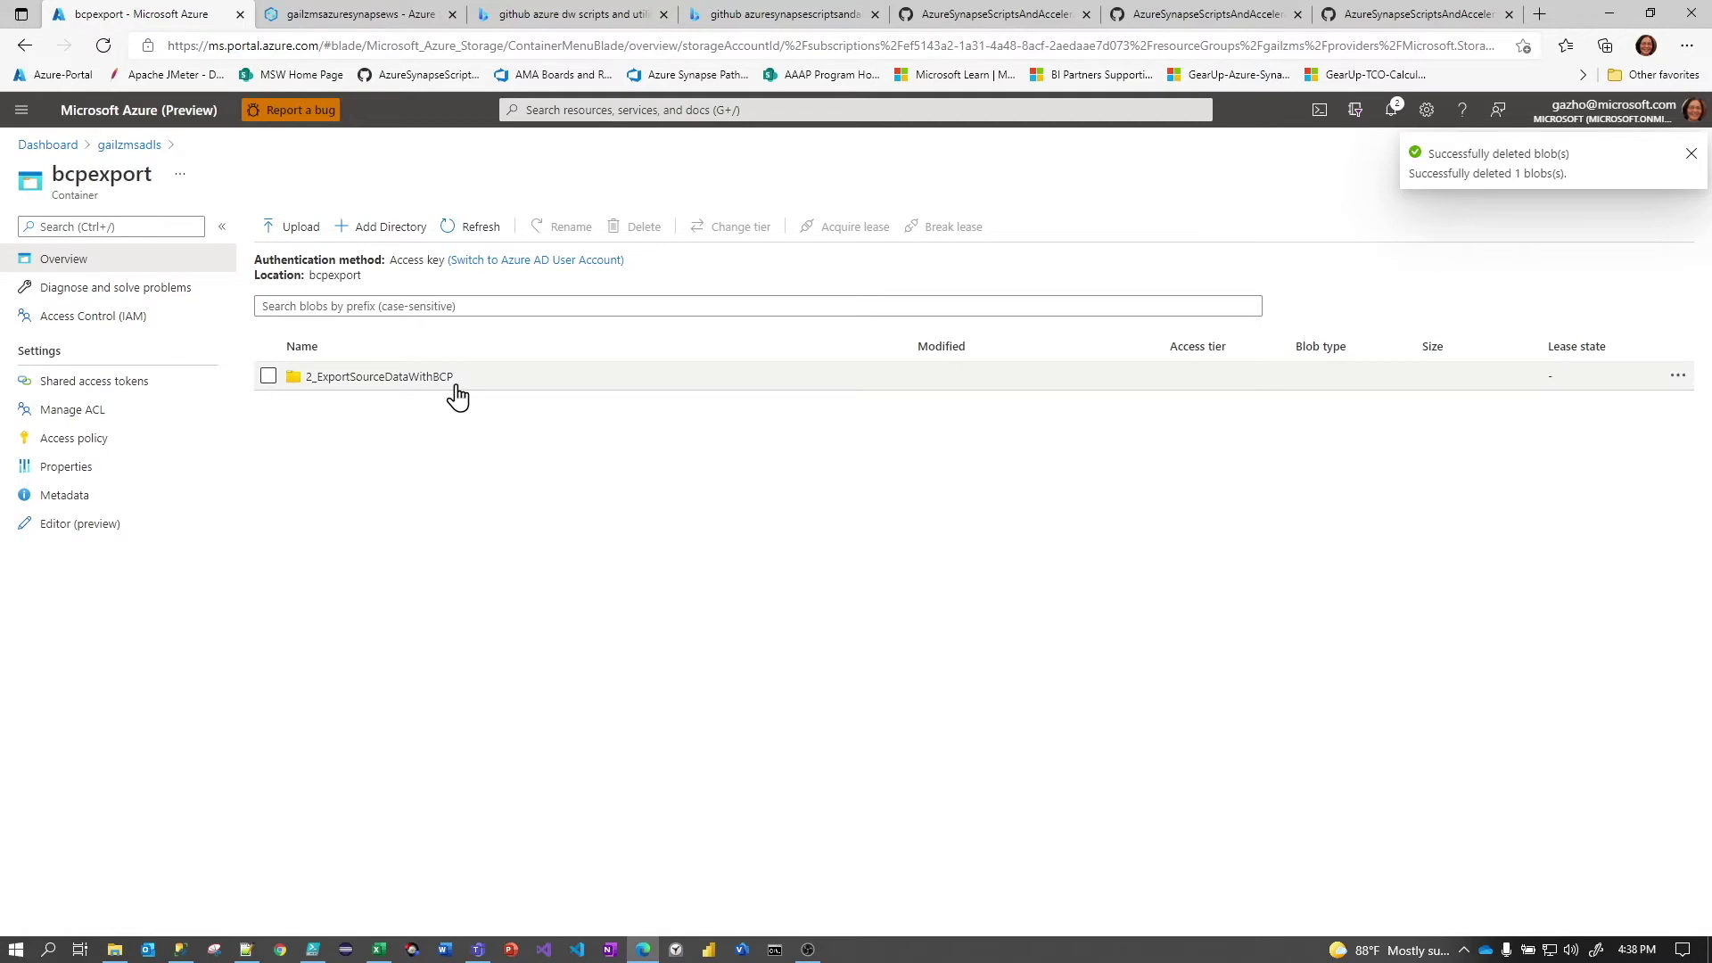
# In the Synapse workspace's TruncateTables script, run only the TRUNCATE statements for DimAccount, DimCustomer, DimDate, DimGeography and FactInternetSales
pyautogui.click(410, 18)
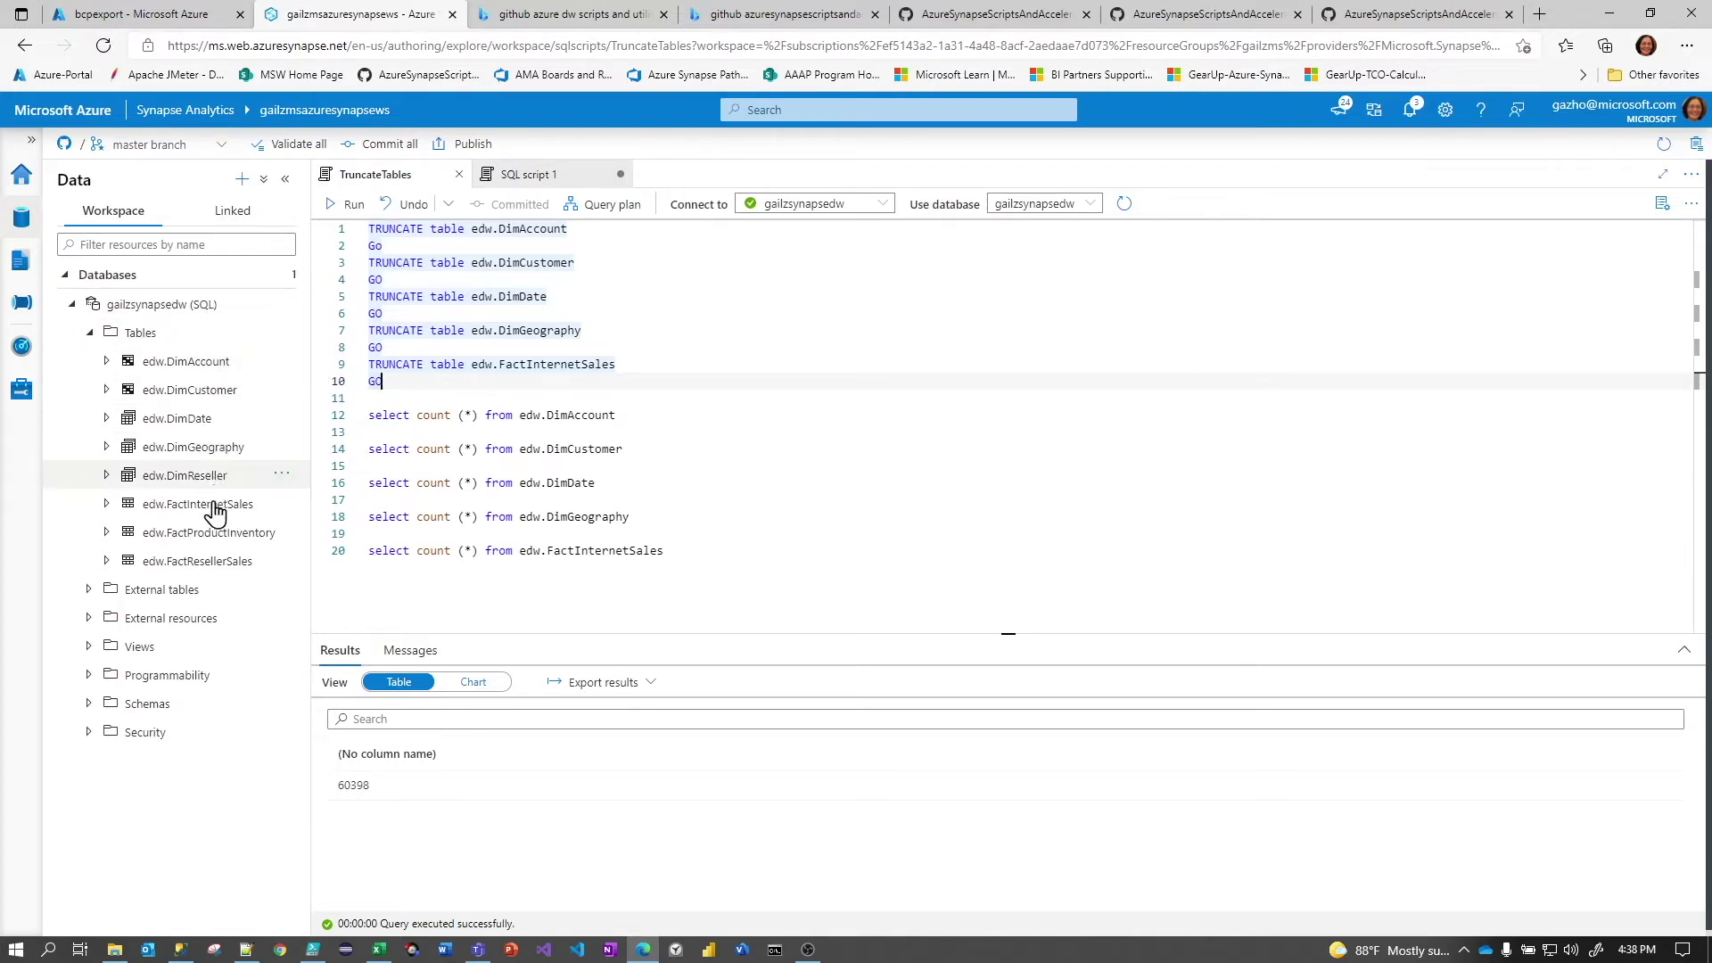
pyautogui.click(599, 399)
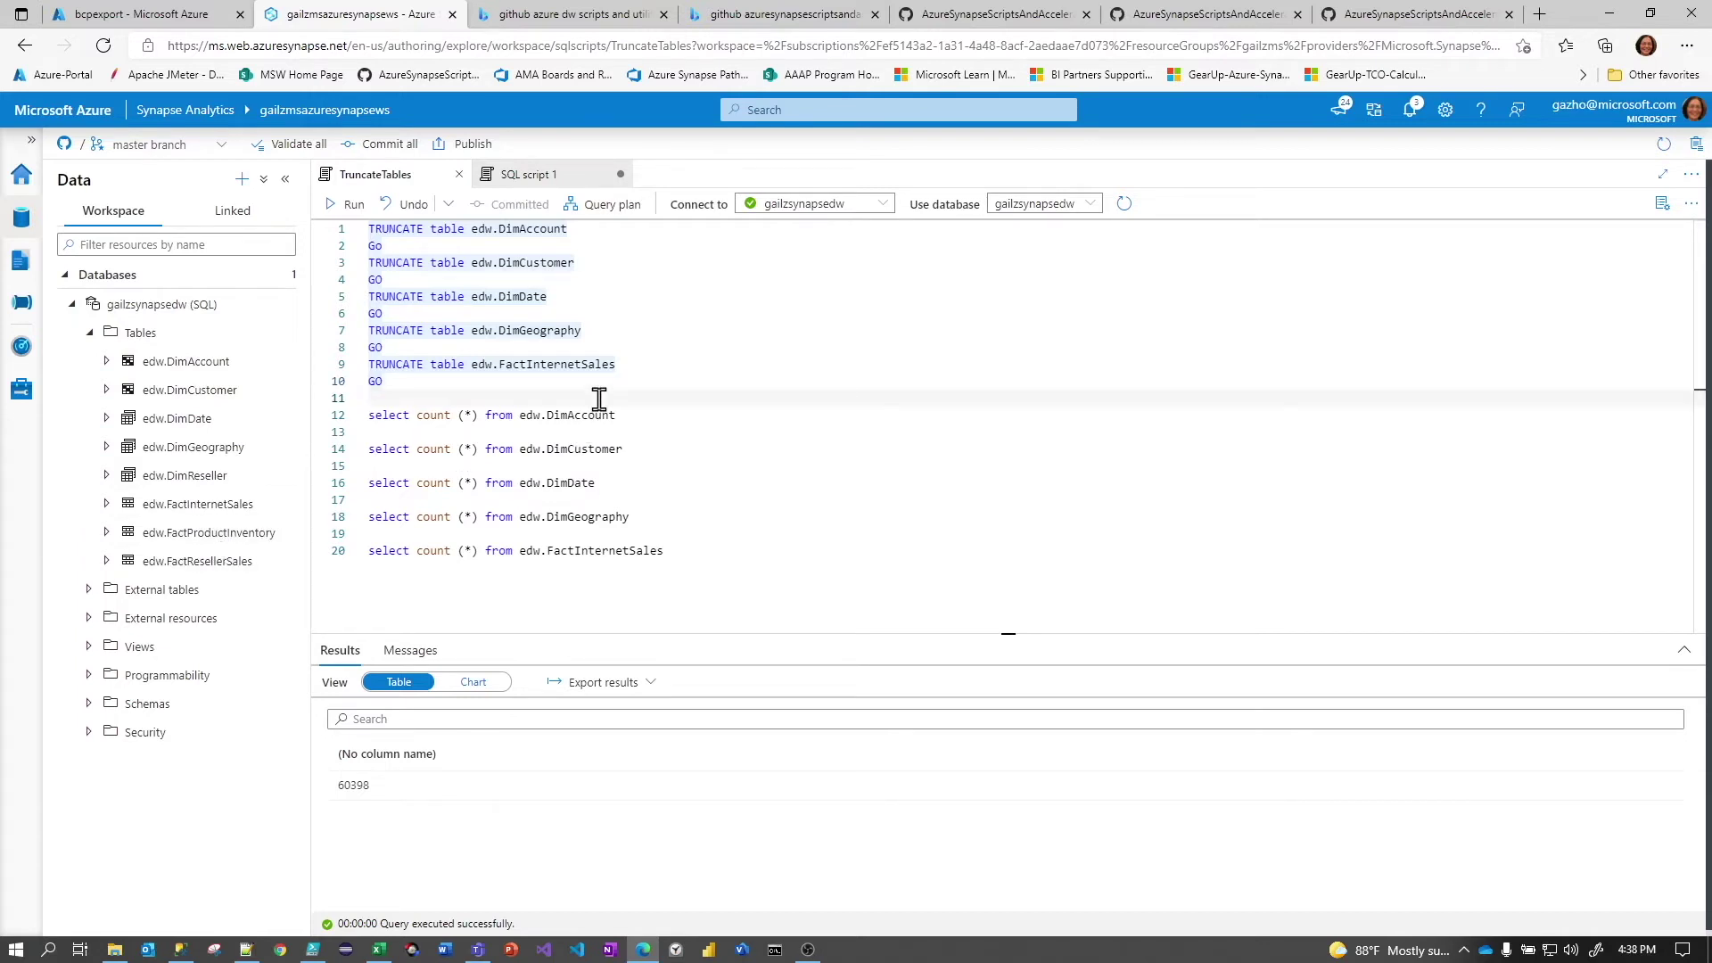
pyautogui.moveTo(818, 636); pyautogui.dragTo(810, 729)
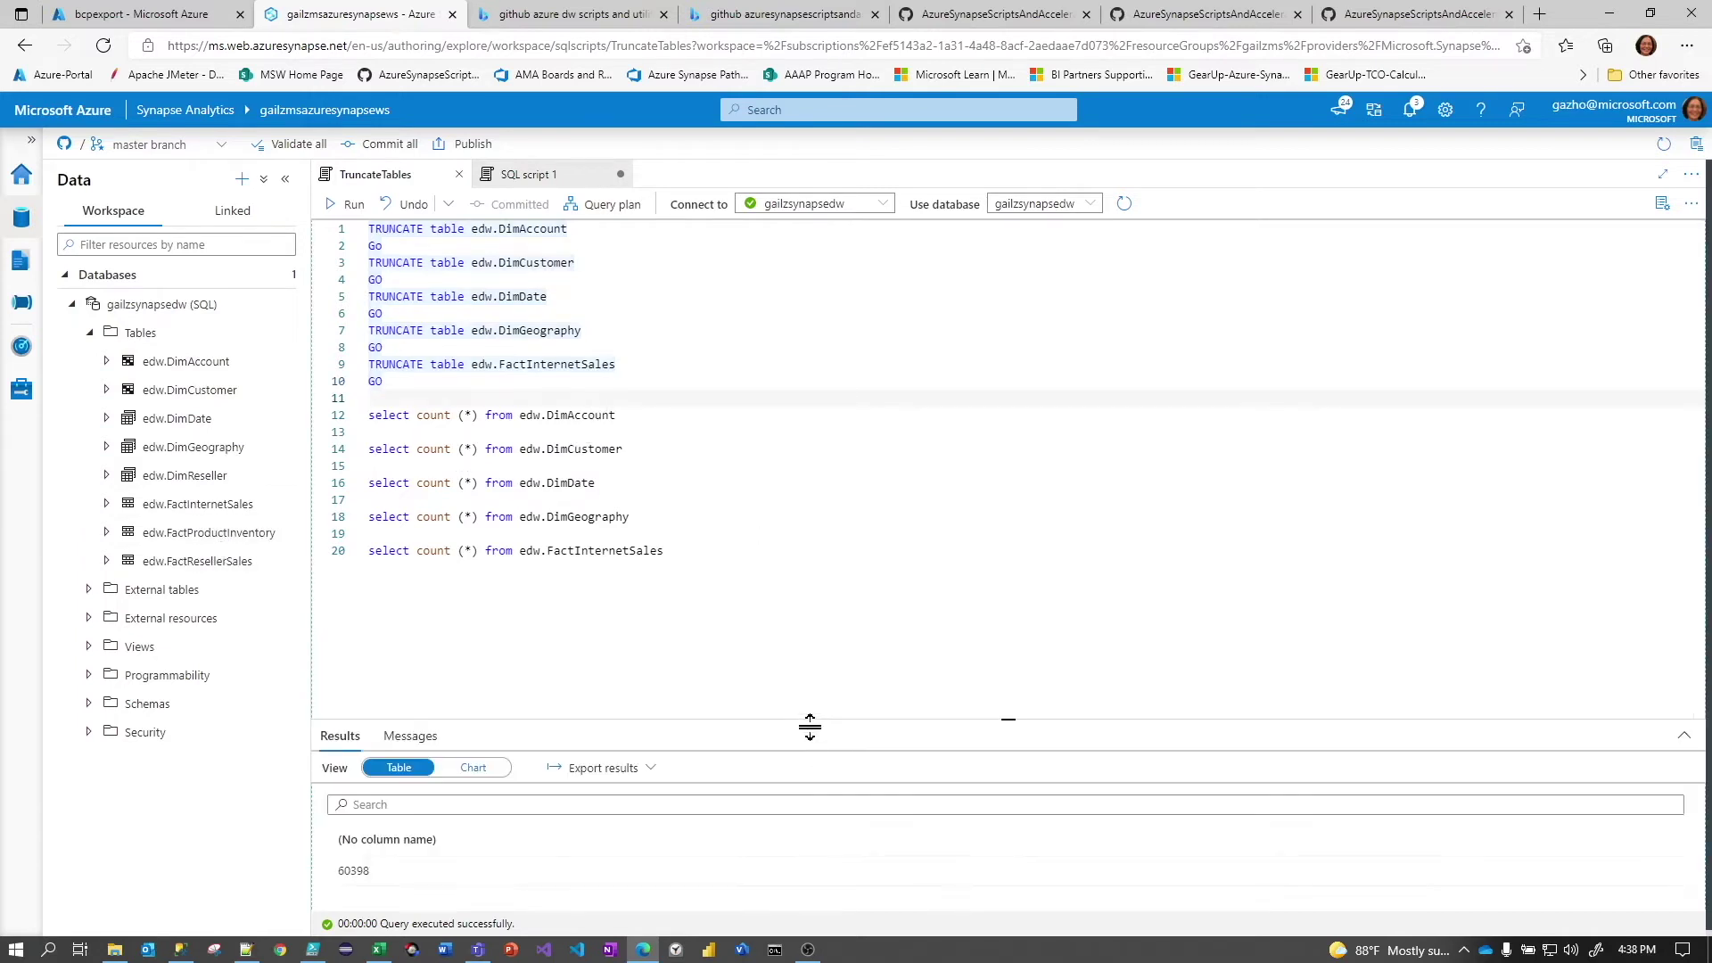
pyautogui.click(708, 467)
pyautogui.click(640, 391)
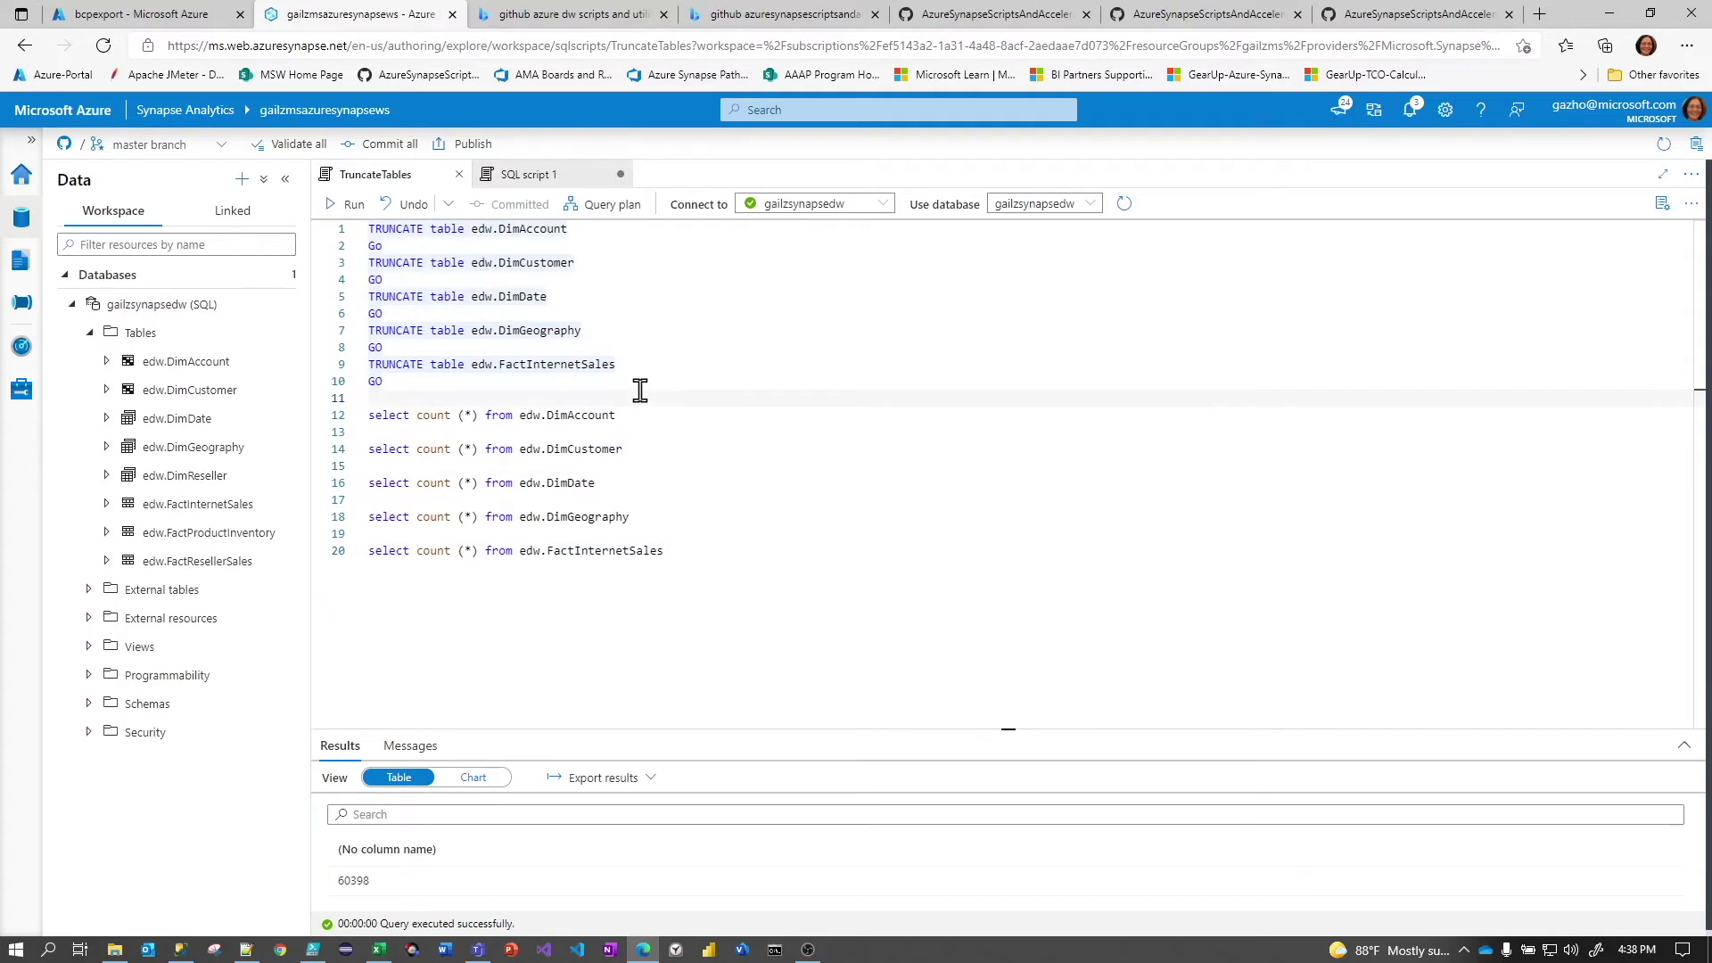
pyautogui.click(721, 349)
pyautogui.click(660, 300)
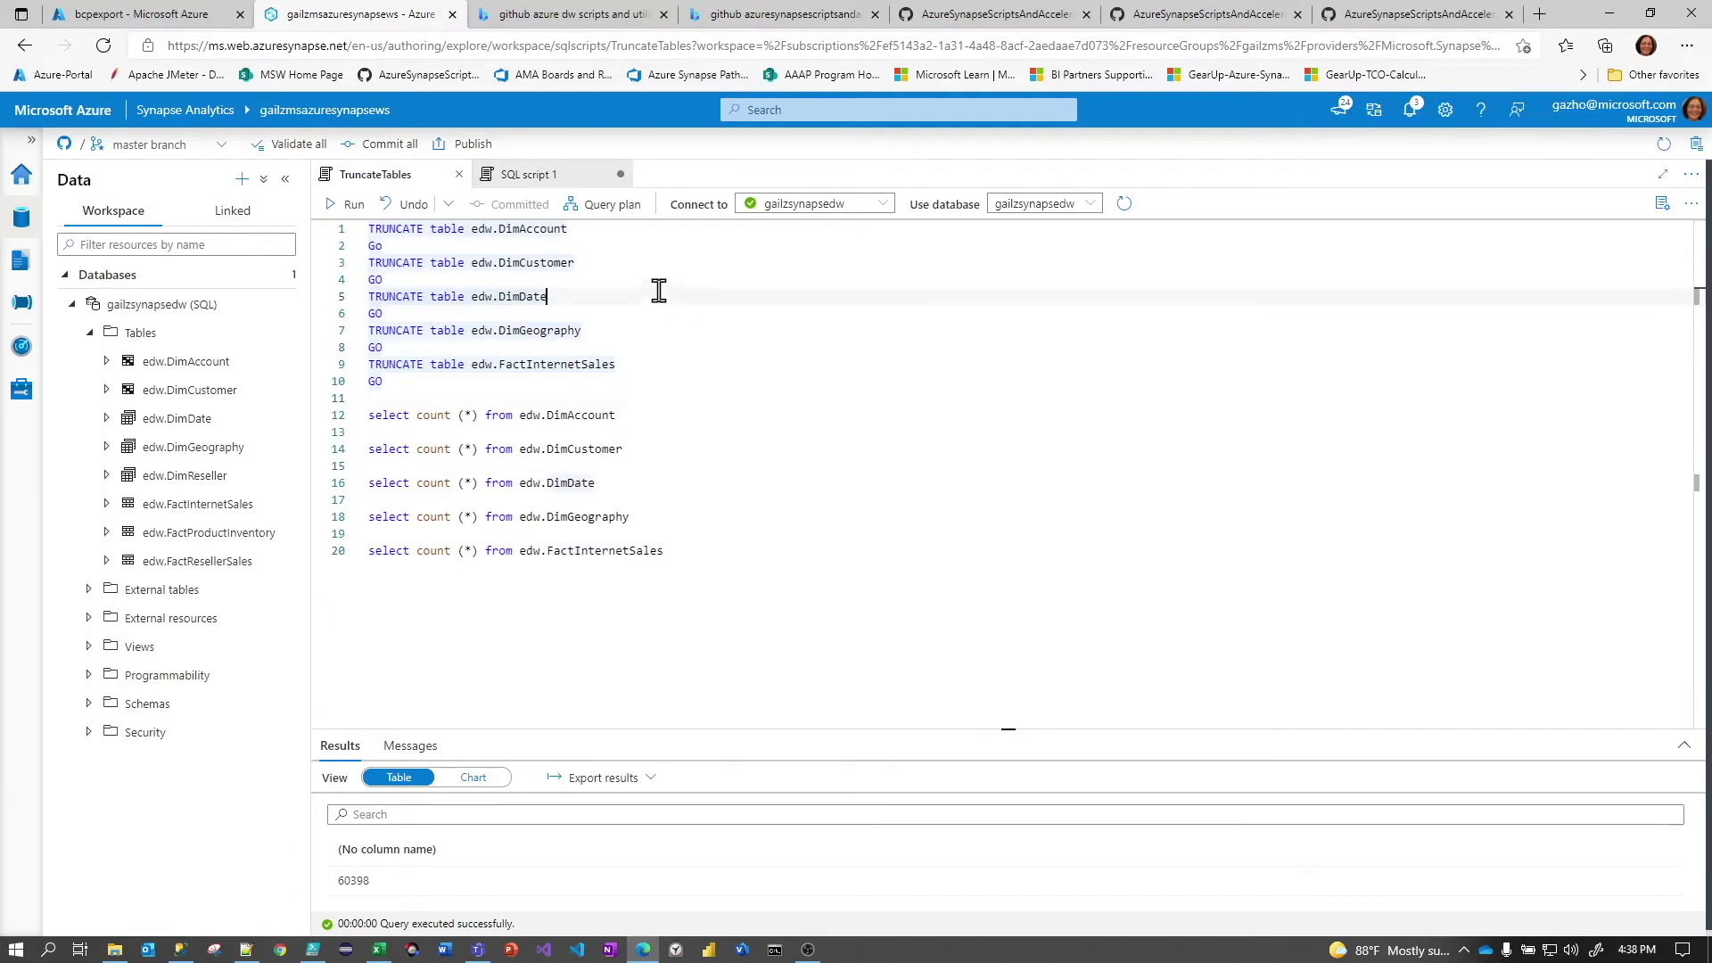
pyautogui.moveTo(368, 228); pyautogui.dragTo(420, 384)
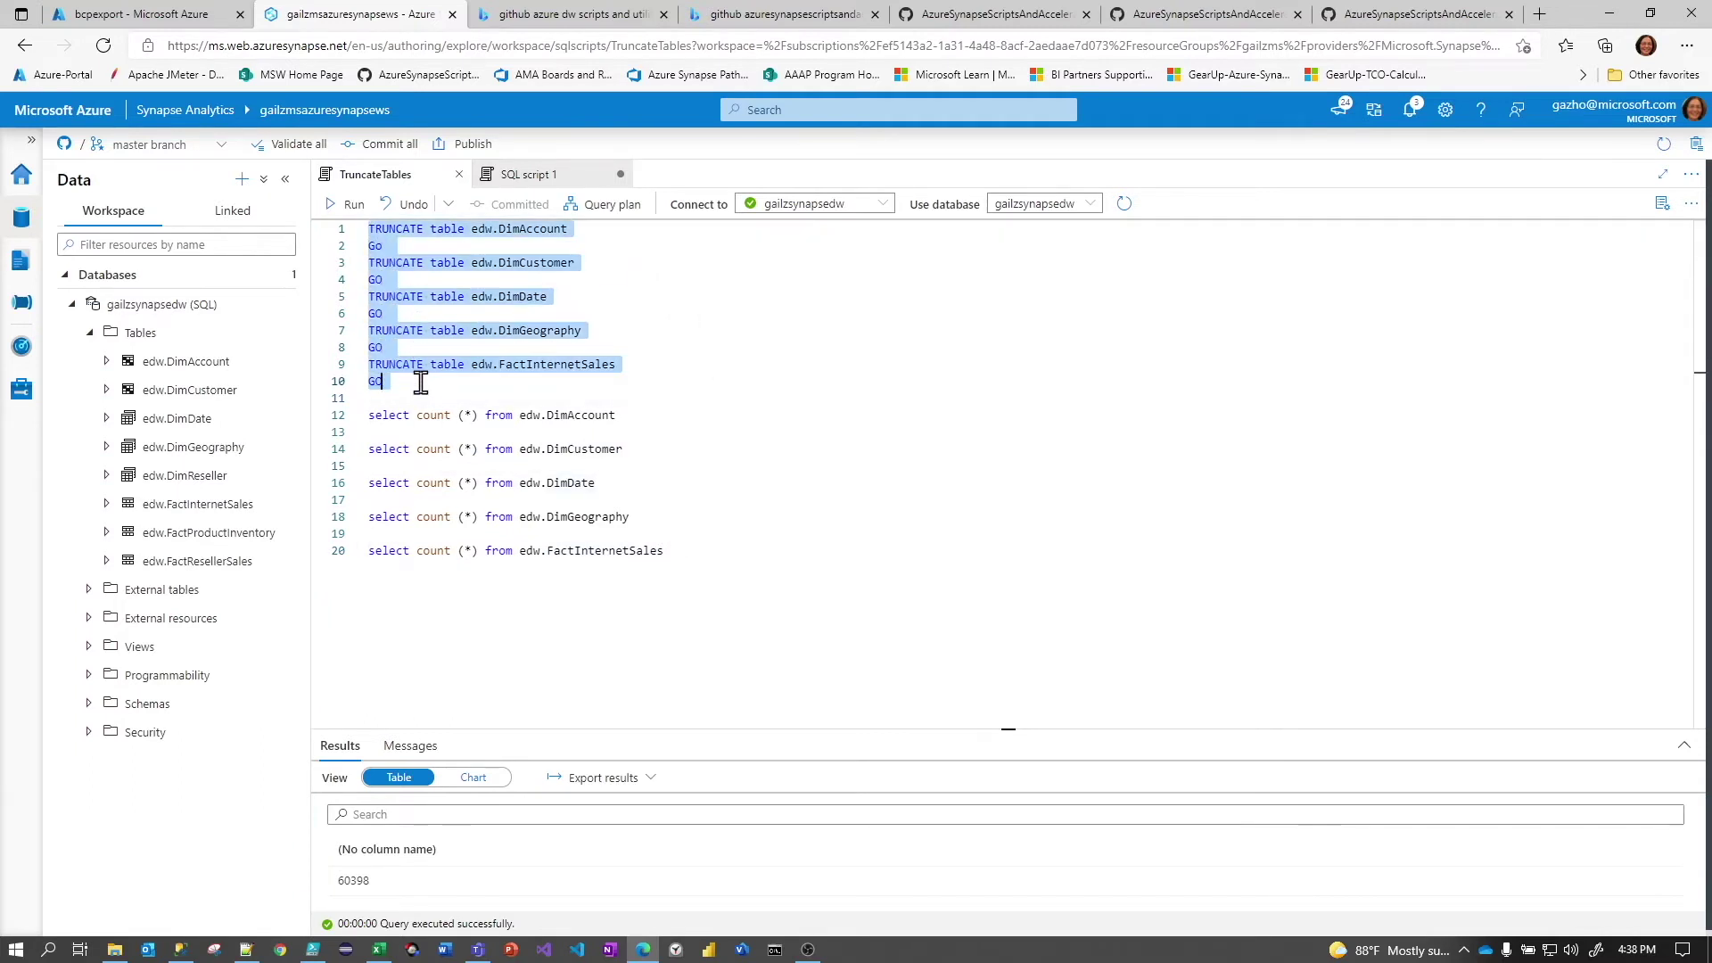
pyautogui.click(349, 204)
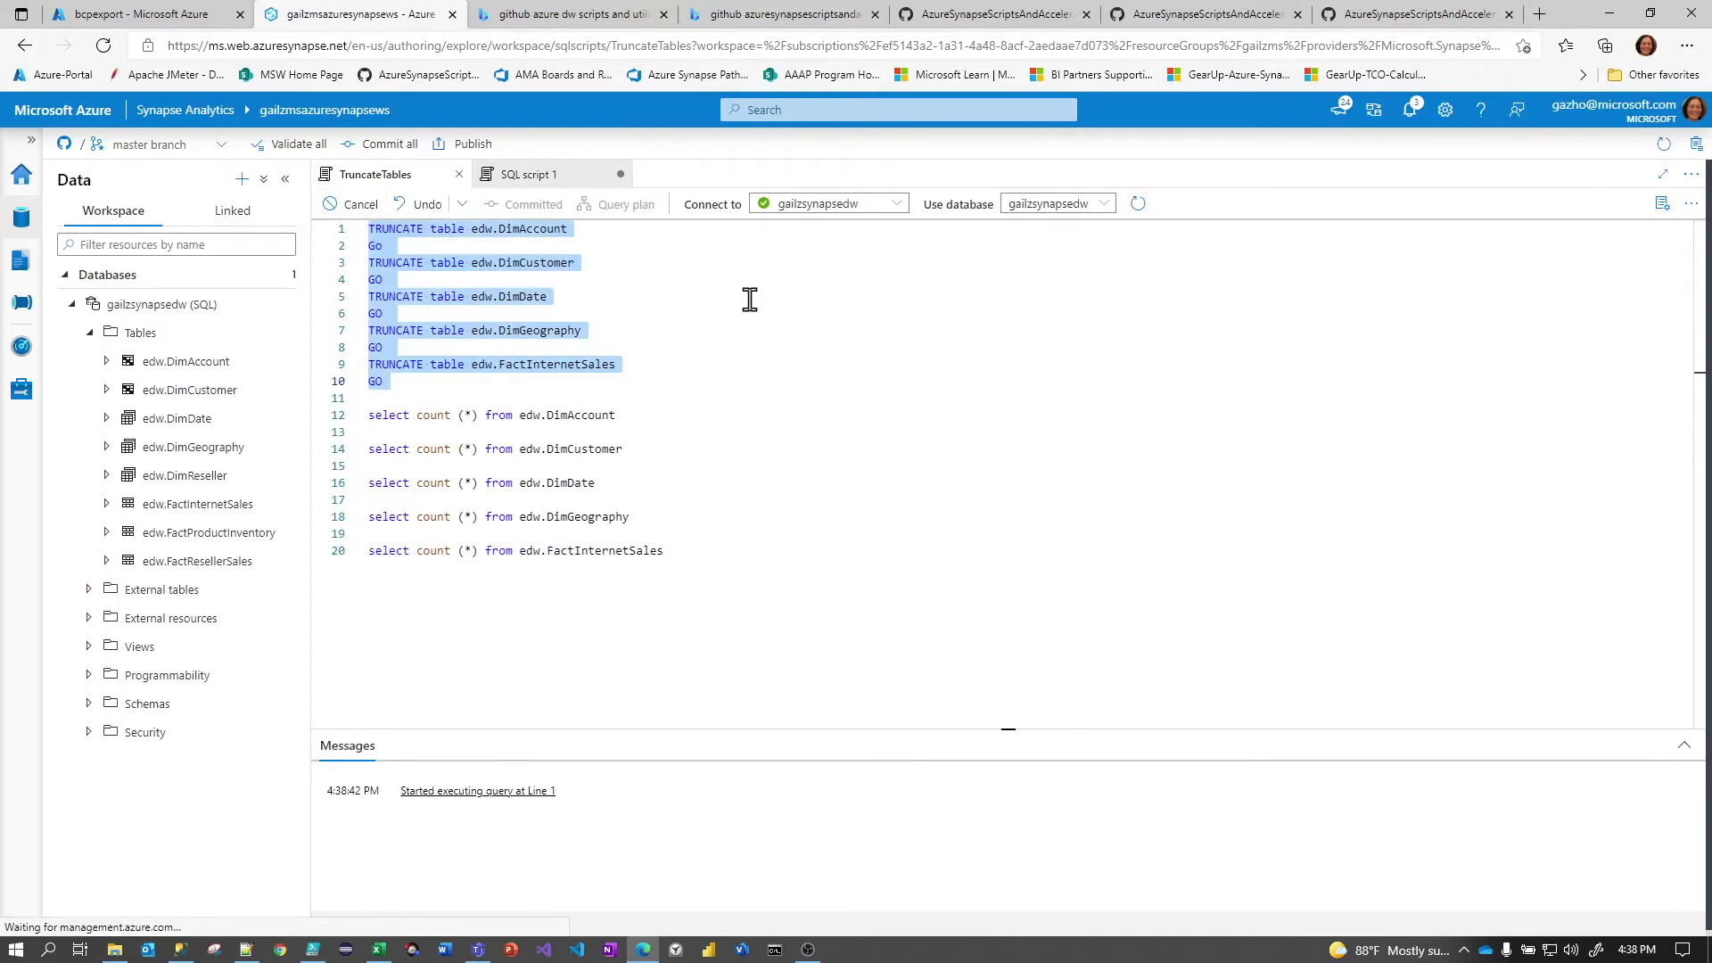
pyautogui.click(769, 433)
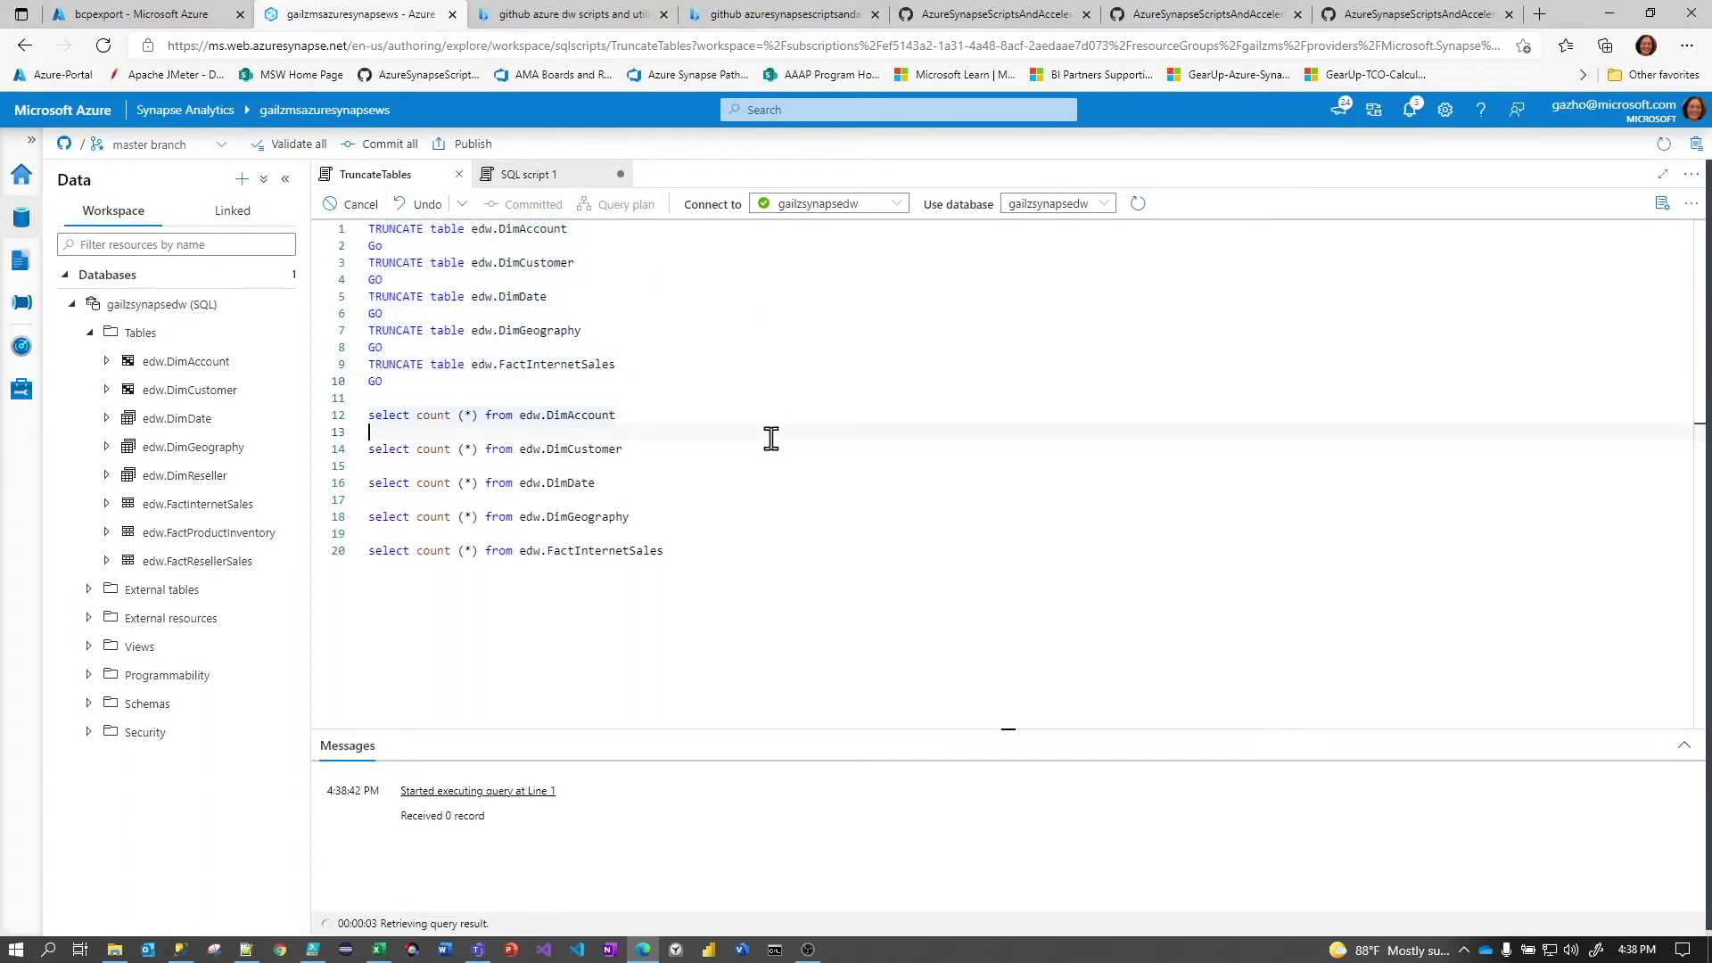
pyautogui.click(766, 489)
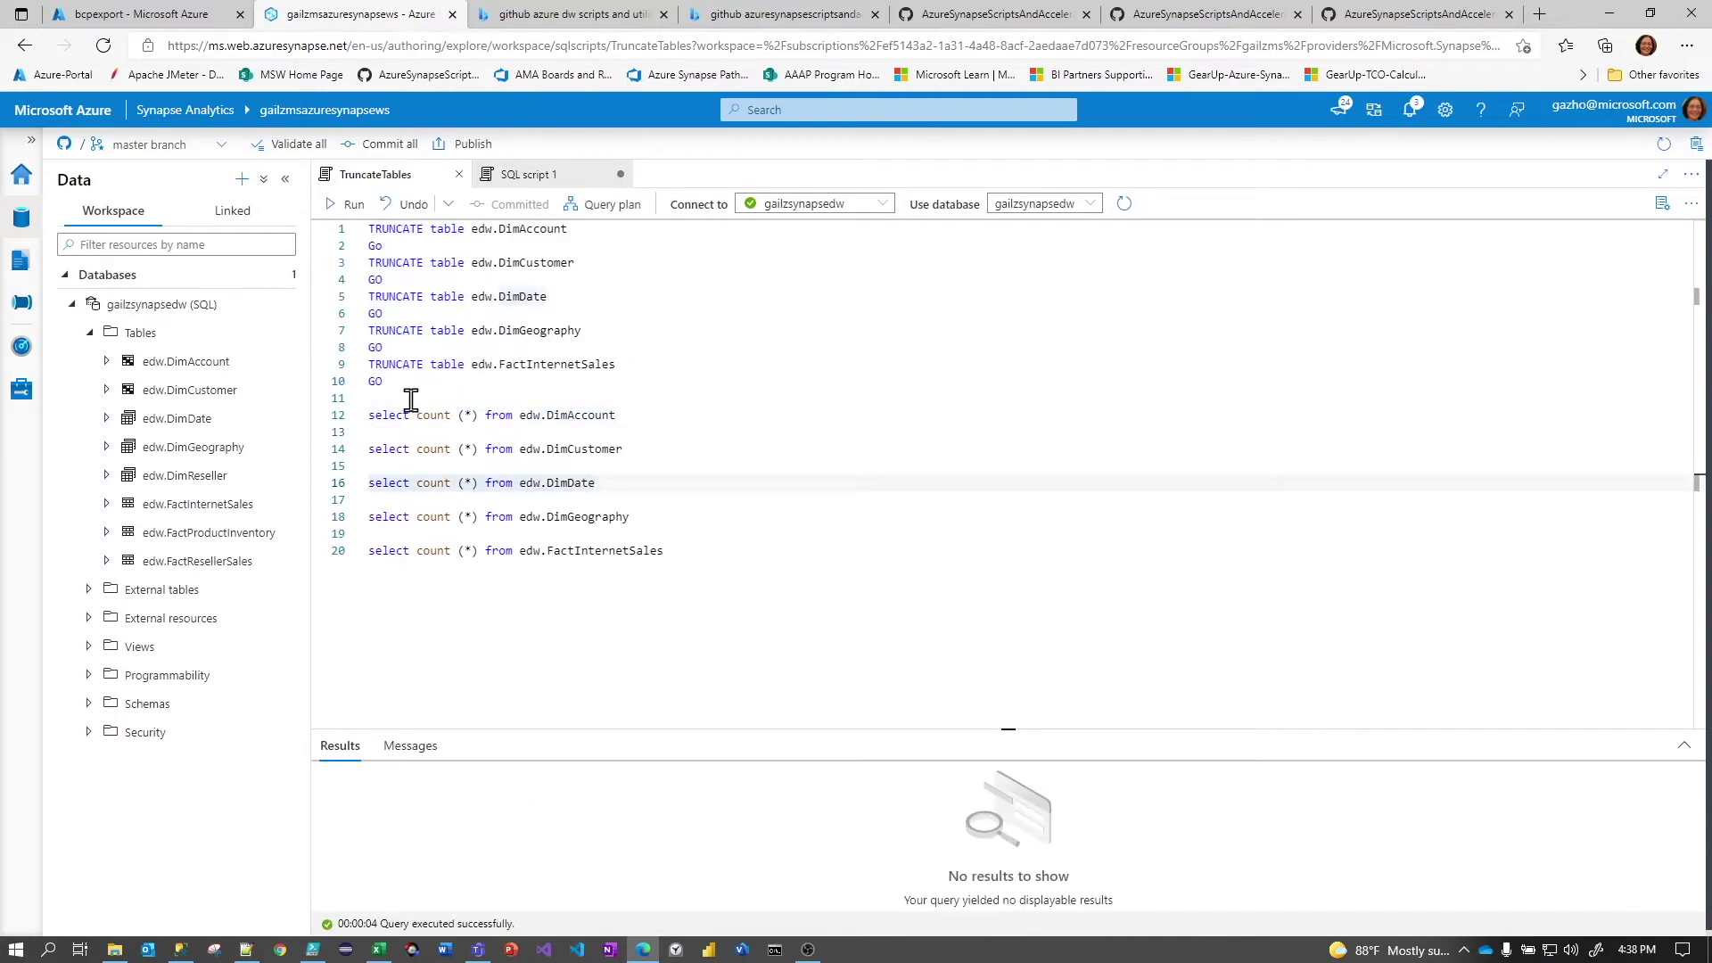
# Run the row count queries for edw.DimAccount and edw.DimDate separately to check the truncated tables
pyautogui.moveTo(411, 400); pyautogui.dragTo(654, 421)
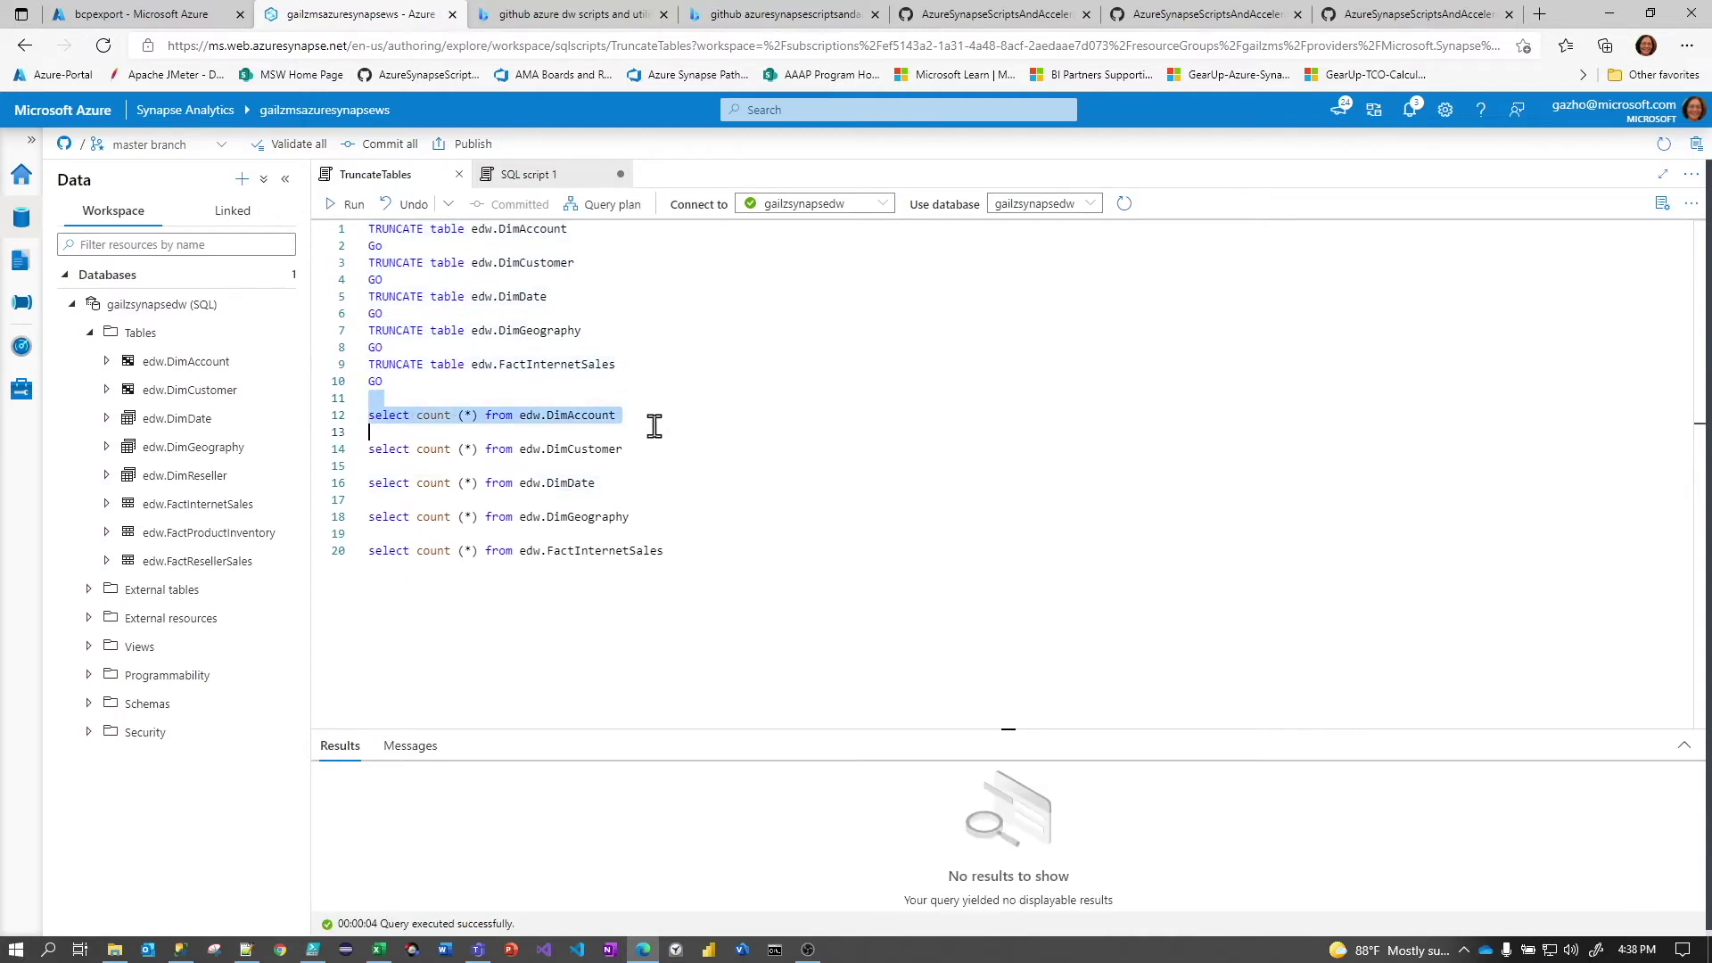
pyautogui.click(354, 205)
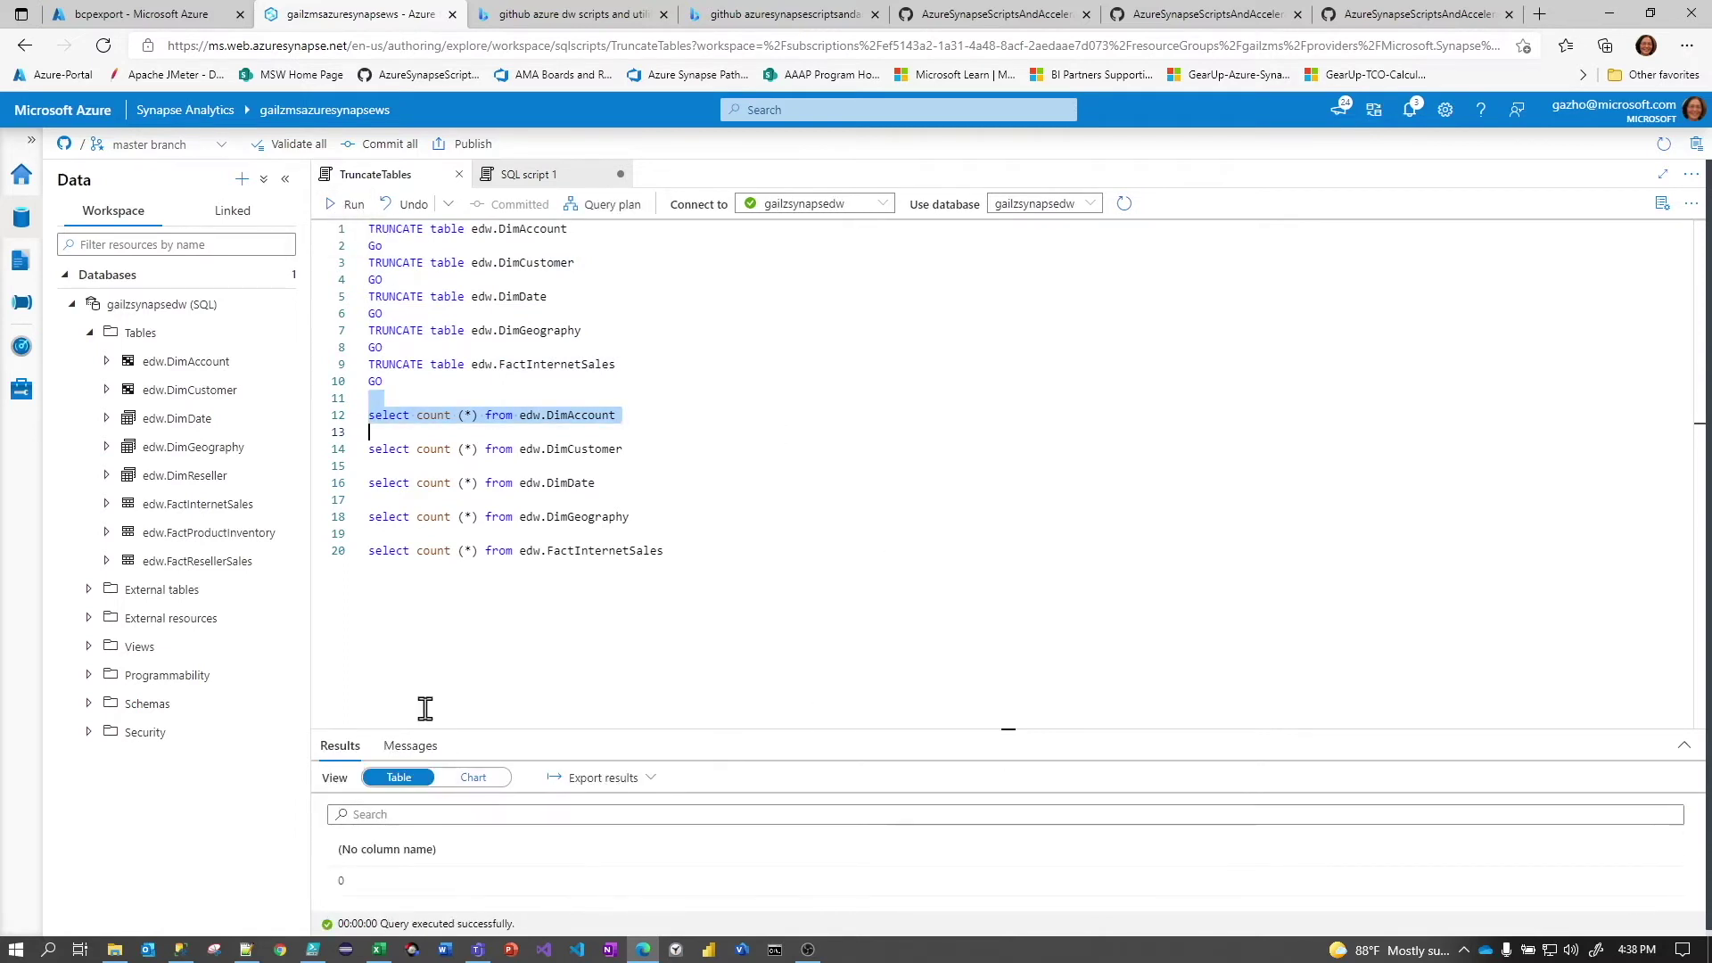
pyautogui.click(381, 479)
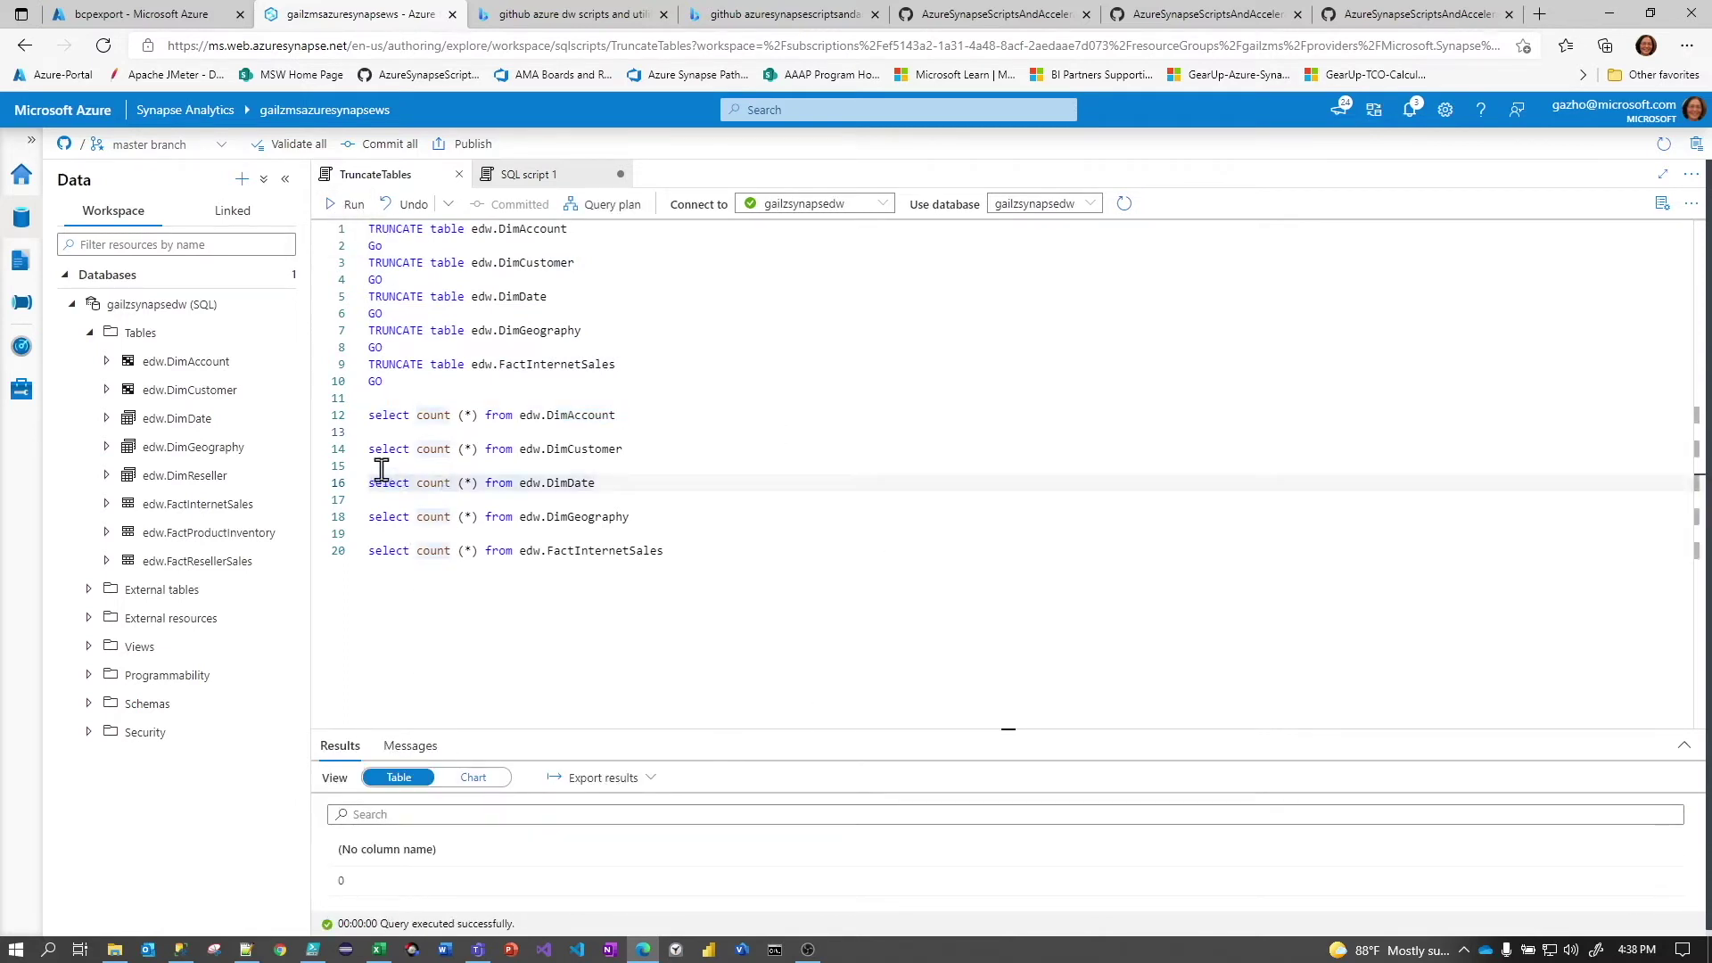
pyautogui.moveTo(382, 466); pyautogui.dragTo(634, 496)
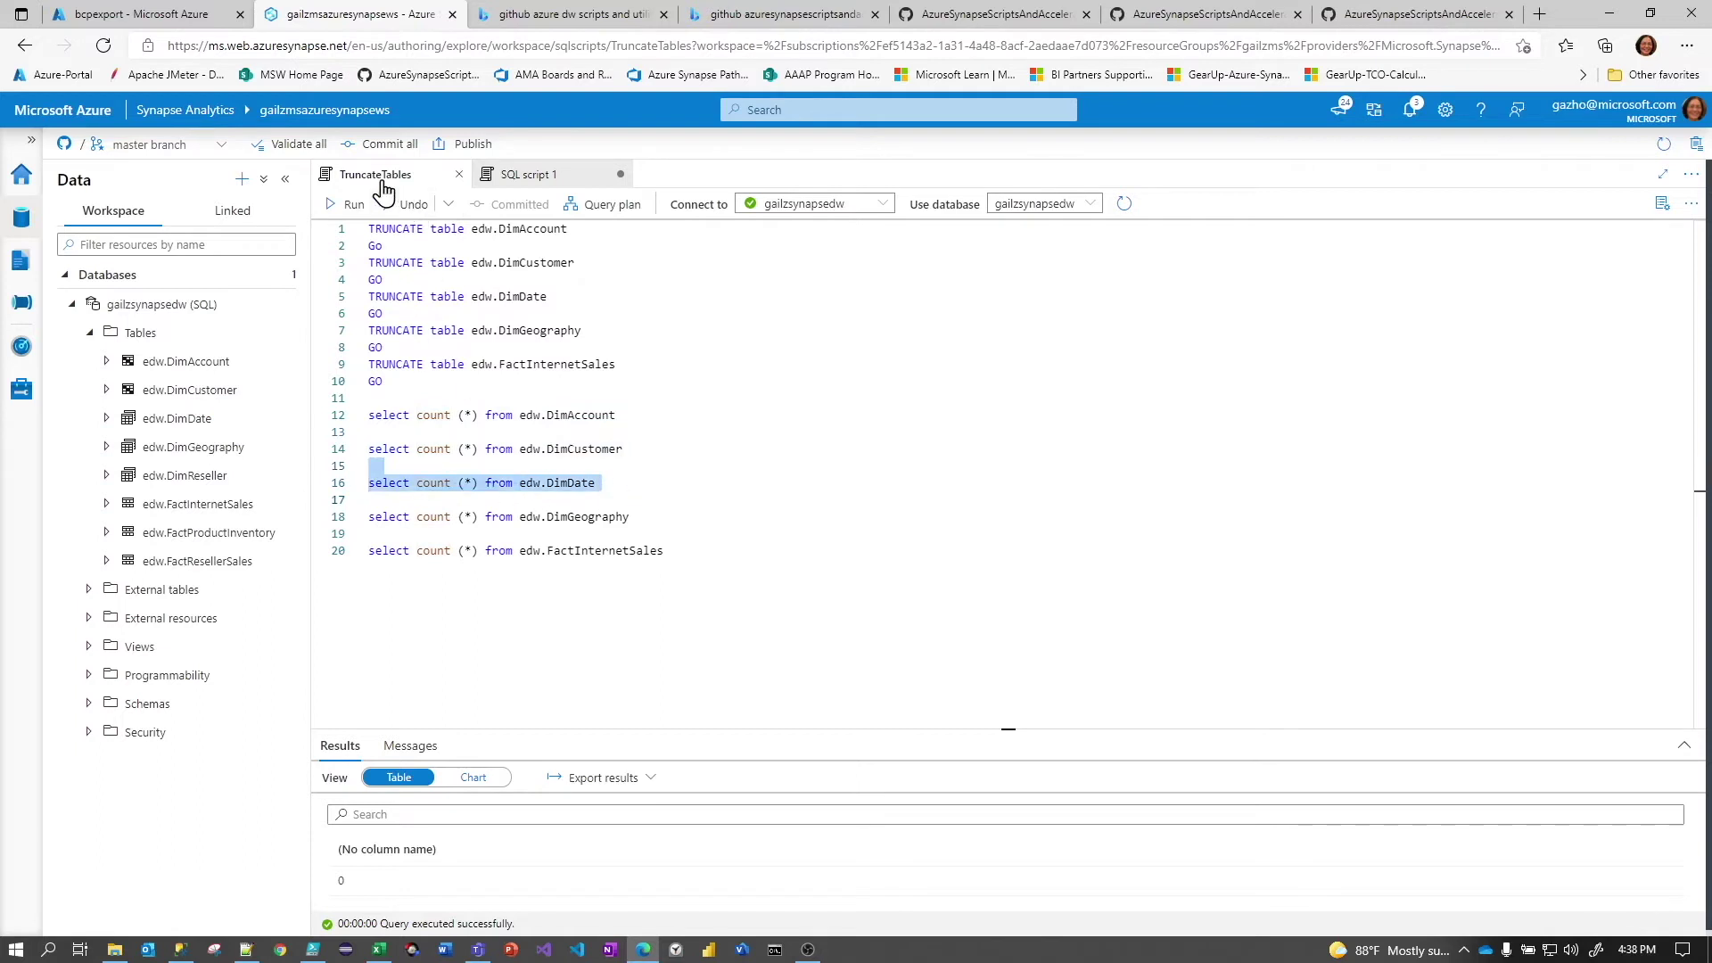
pyautogui.click(355, 204)
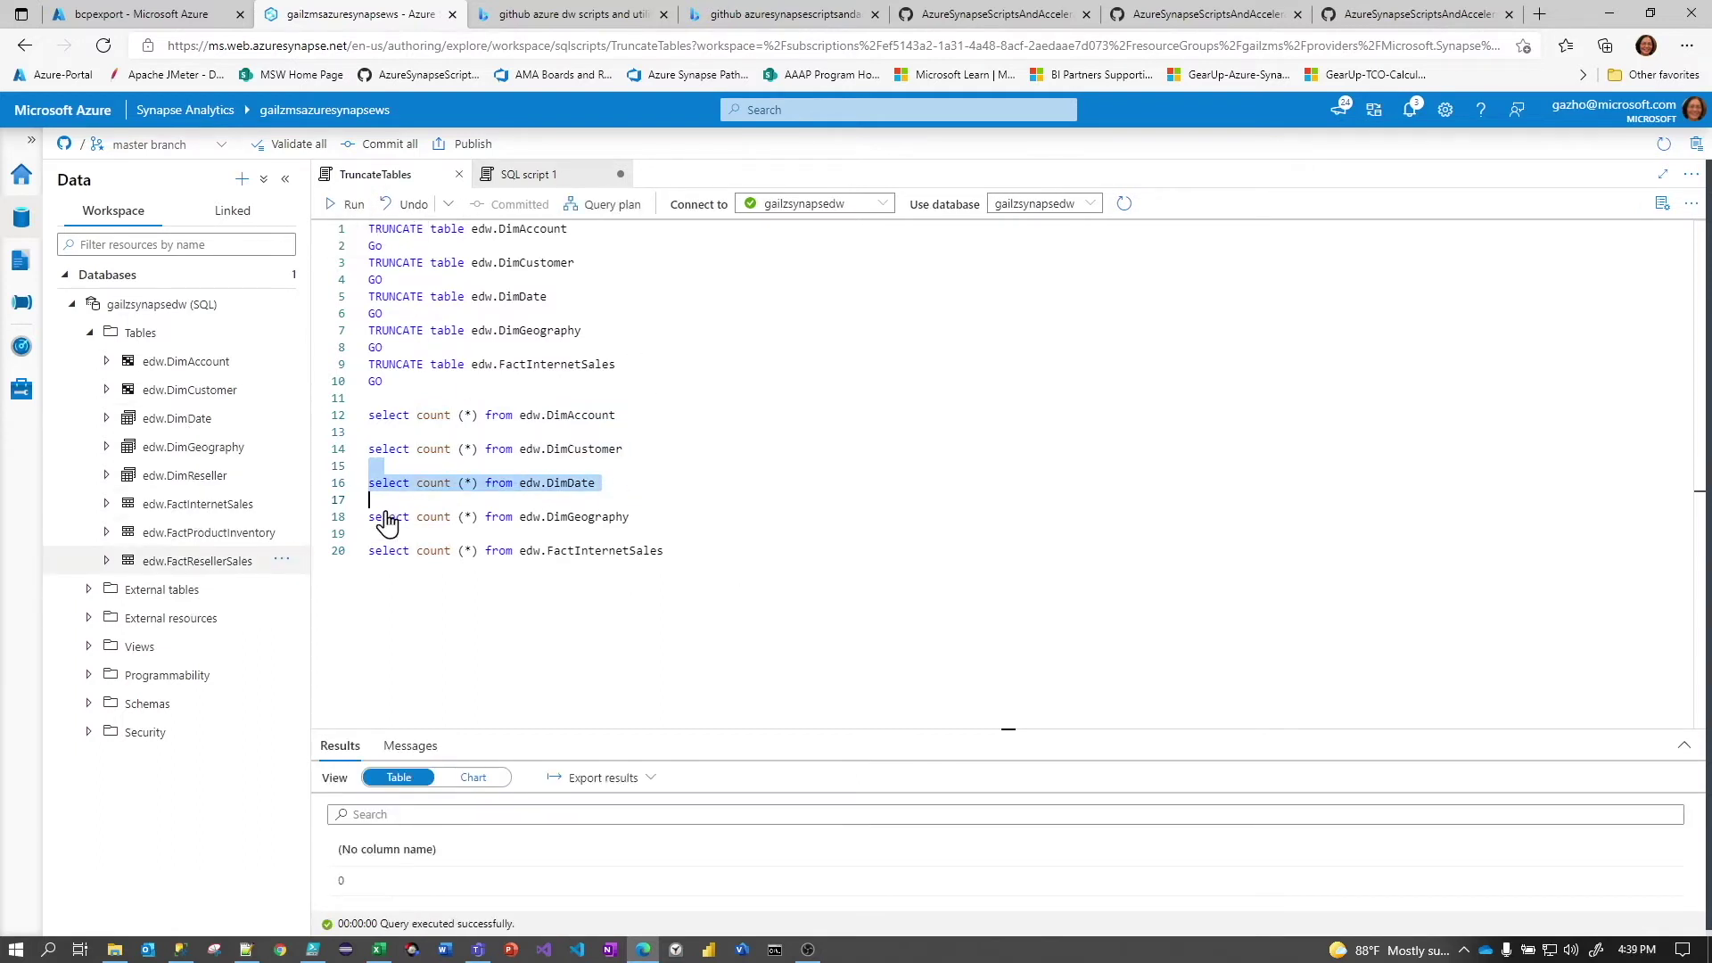
pyautogui.click(725, 432)
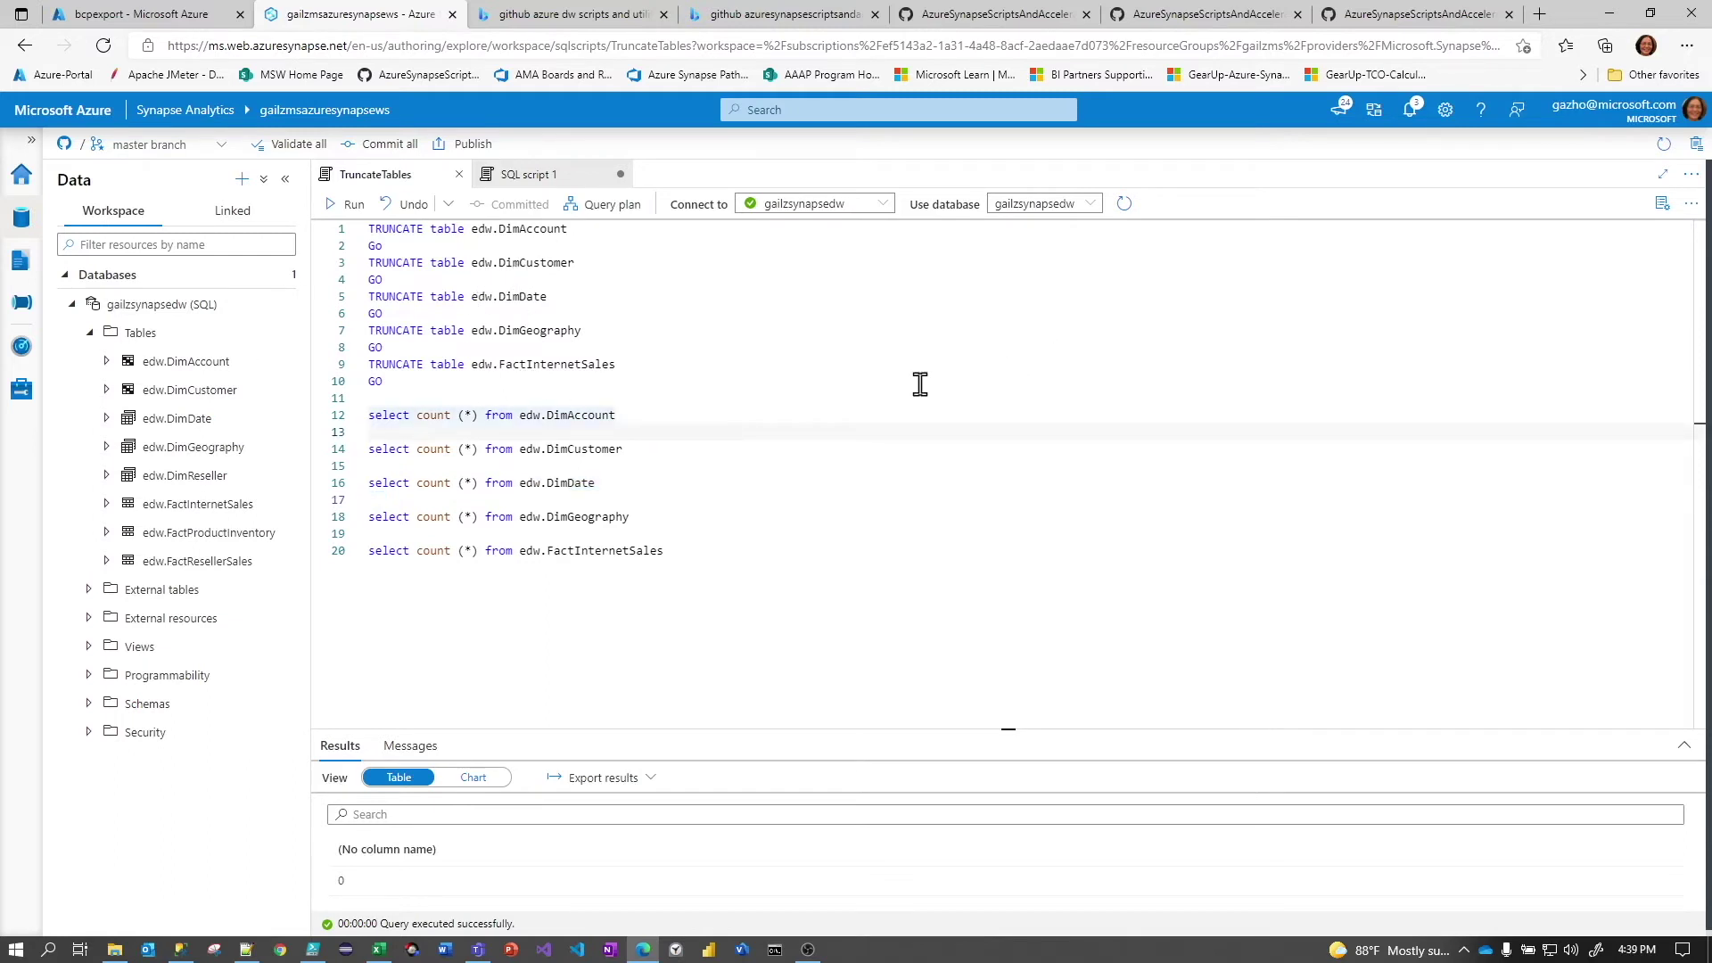
# Run only the row count query for edw.FactInternetSales to check the truncated table
pyautogui.click(424, 548)
pyautogui.press('End')
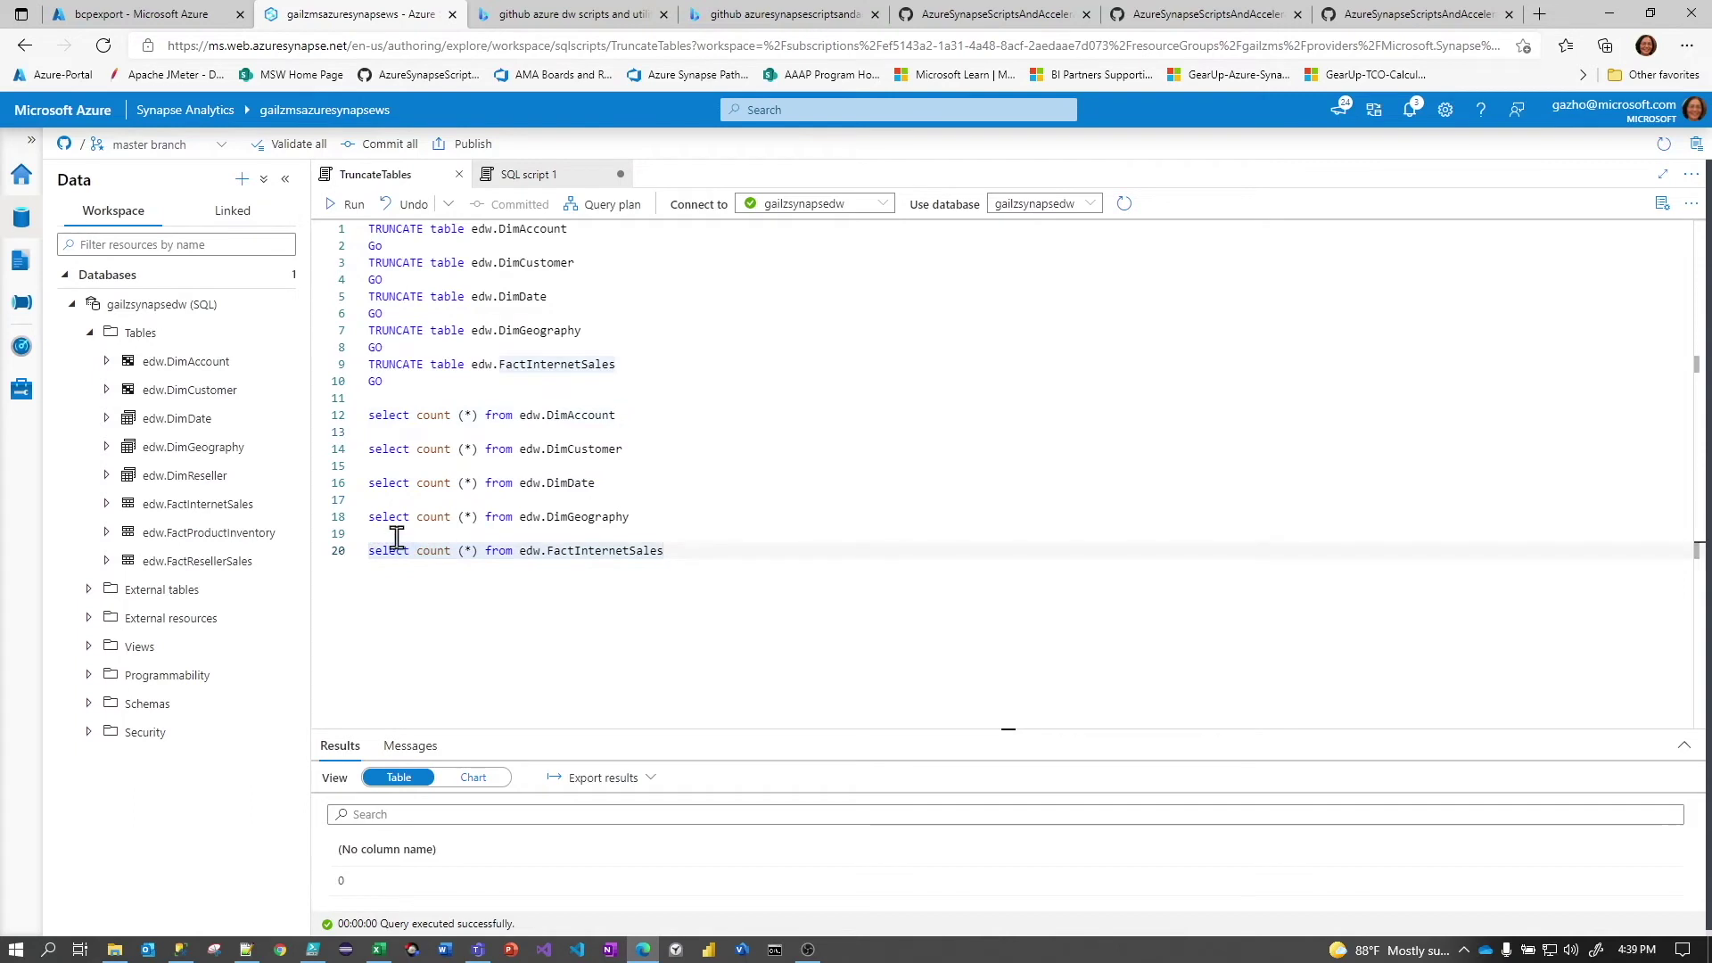
pyautogui.moveTo(396, 537); pyautogui.dragTo(661, 552)
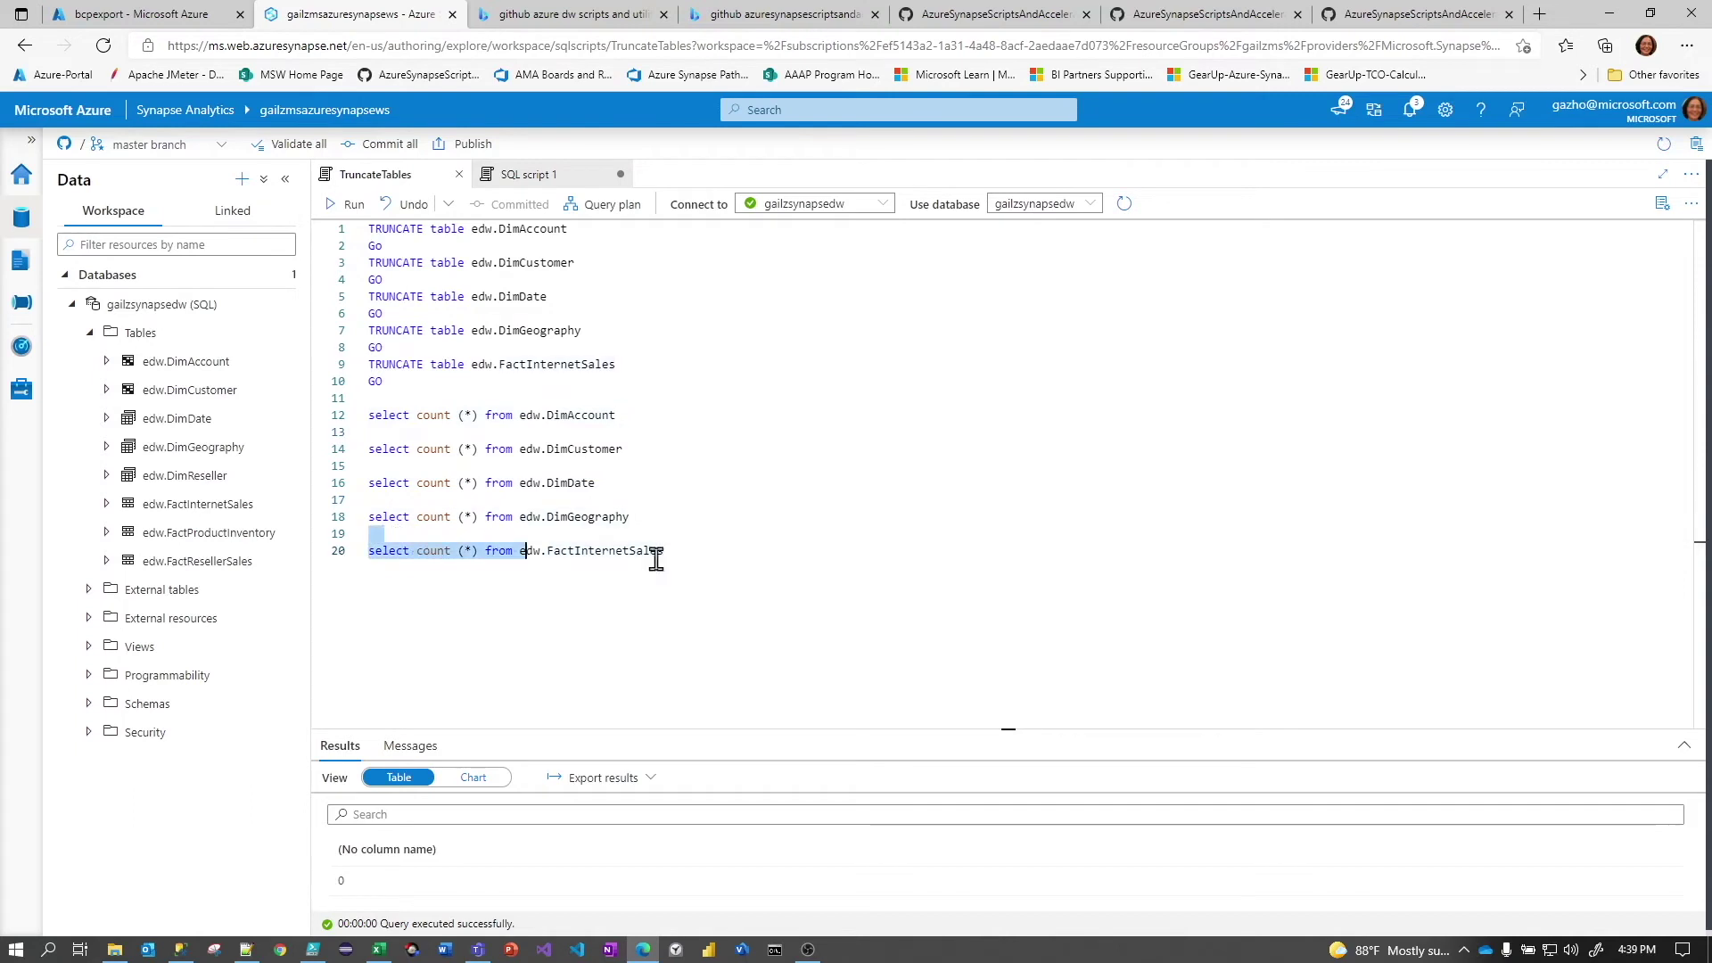
pyautogui.click(353, 208)
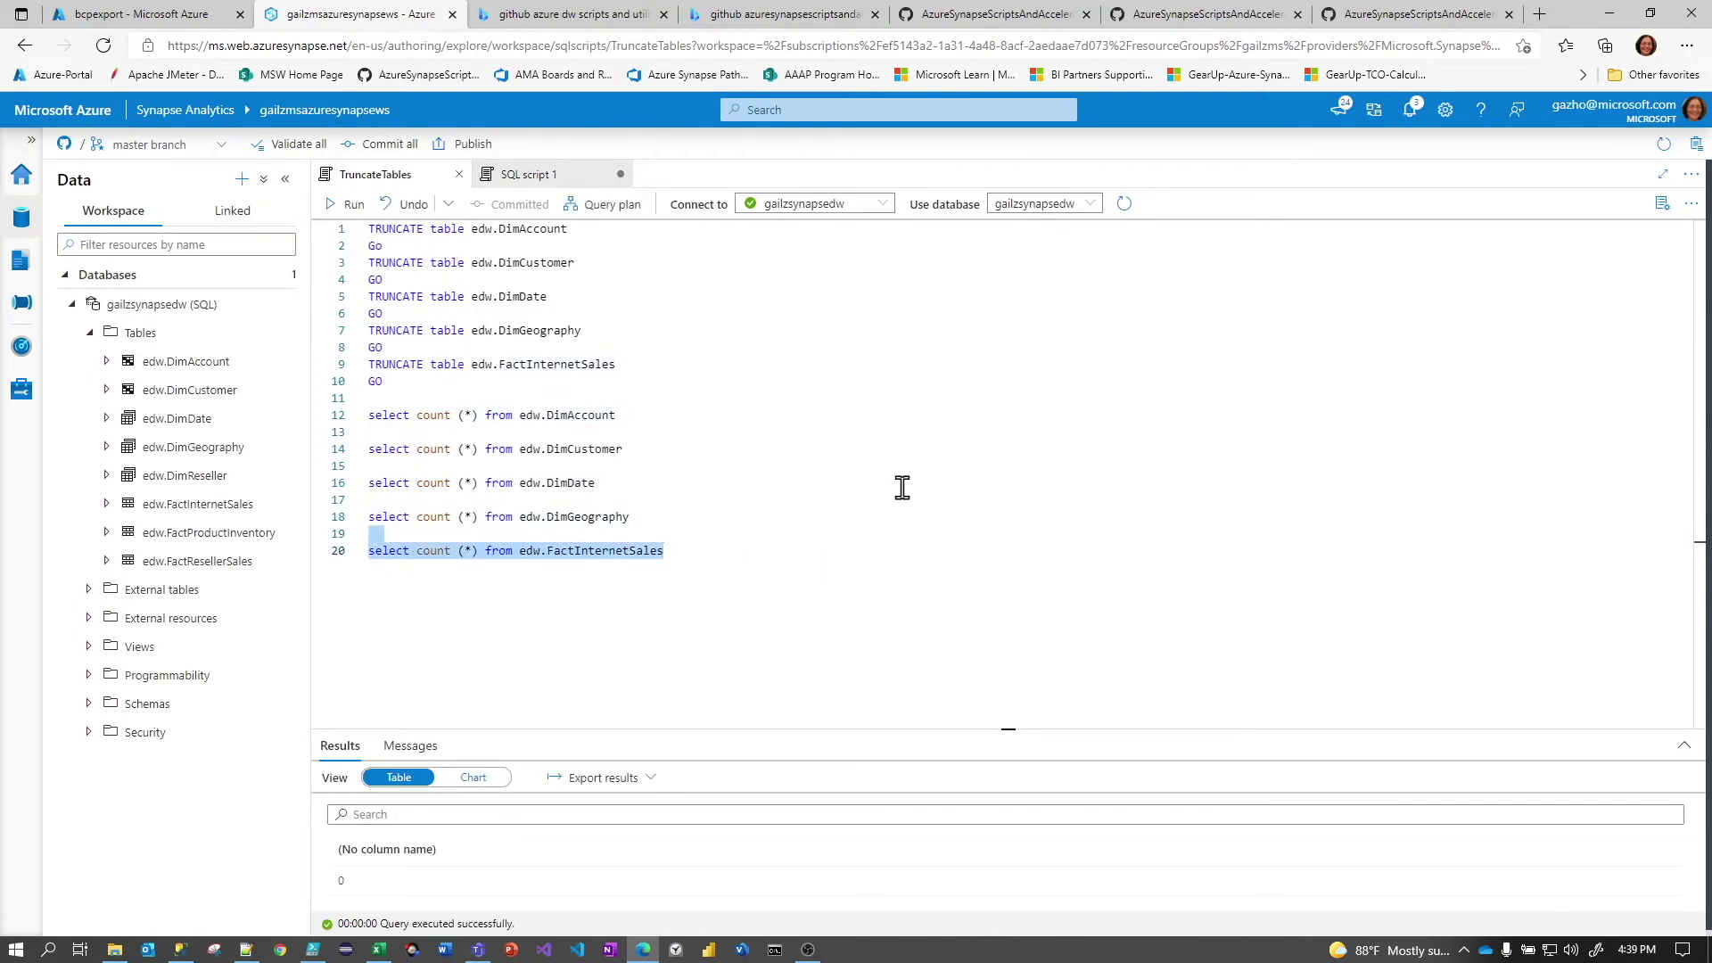
pyautogui.click(902, 487)
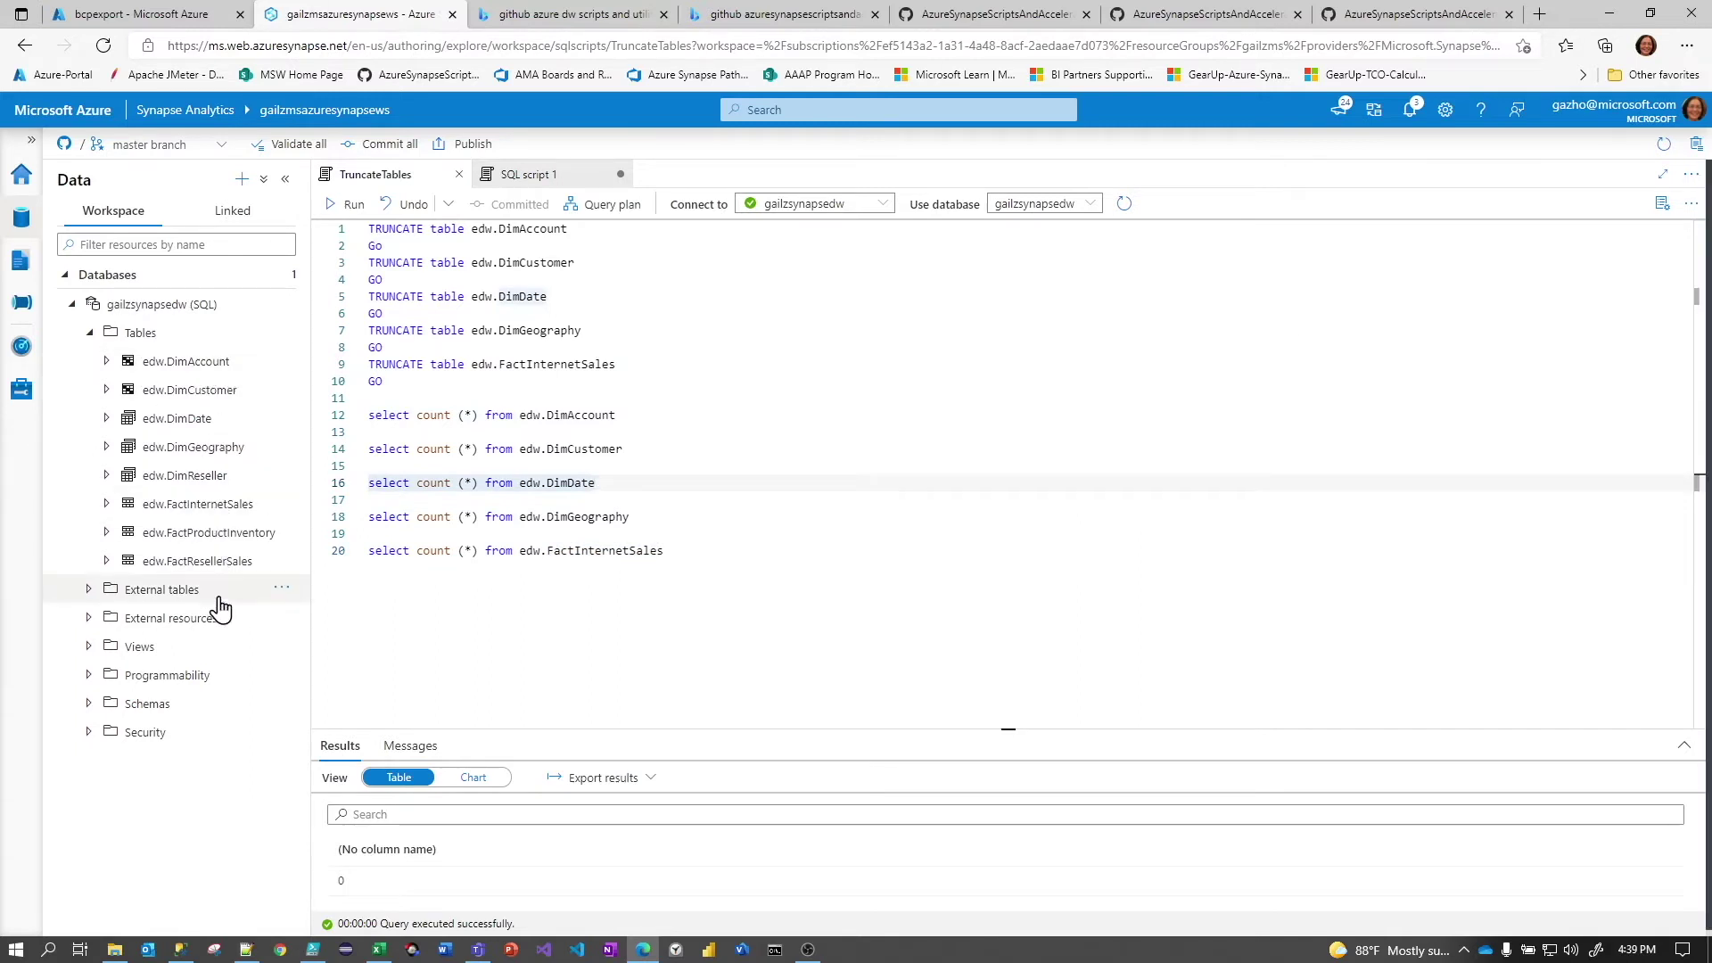
pyautogui.click(618, 623)
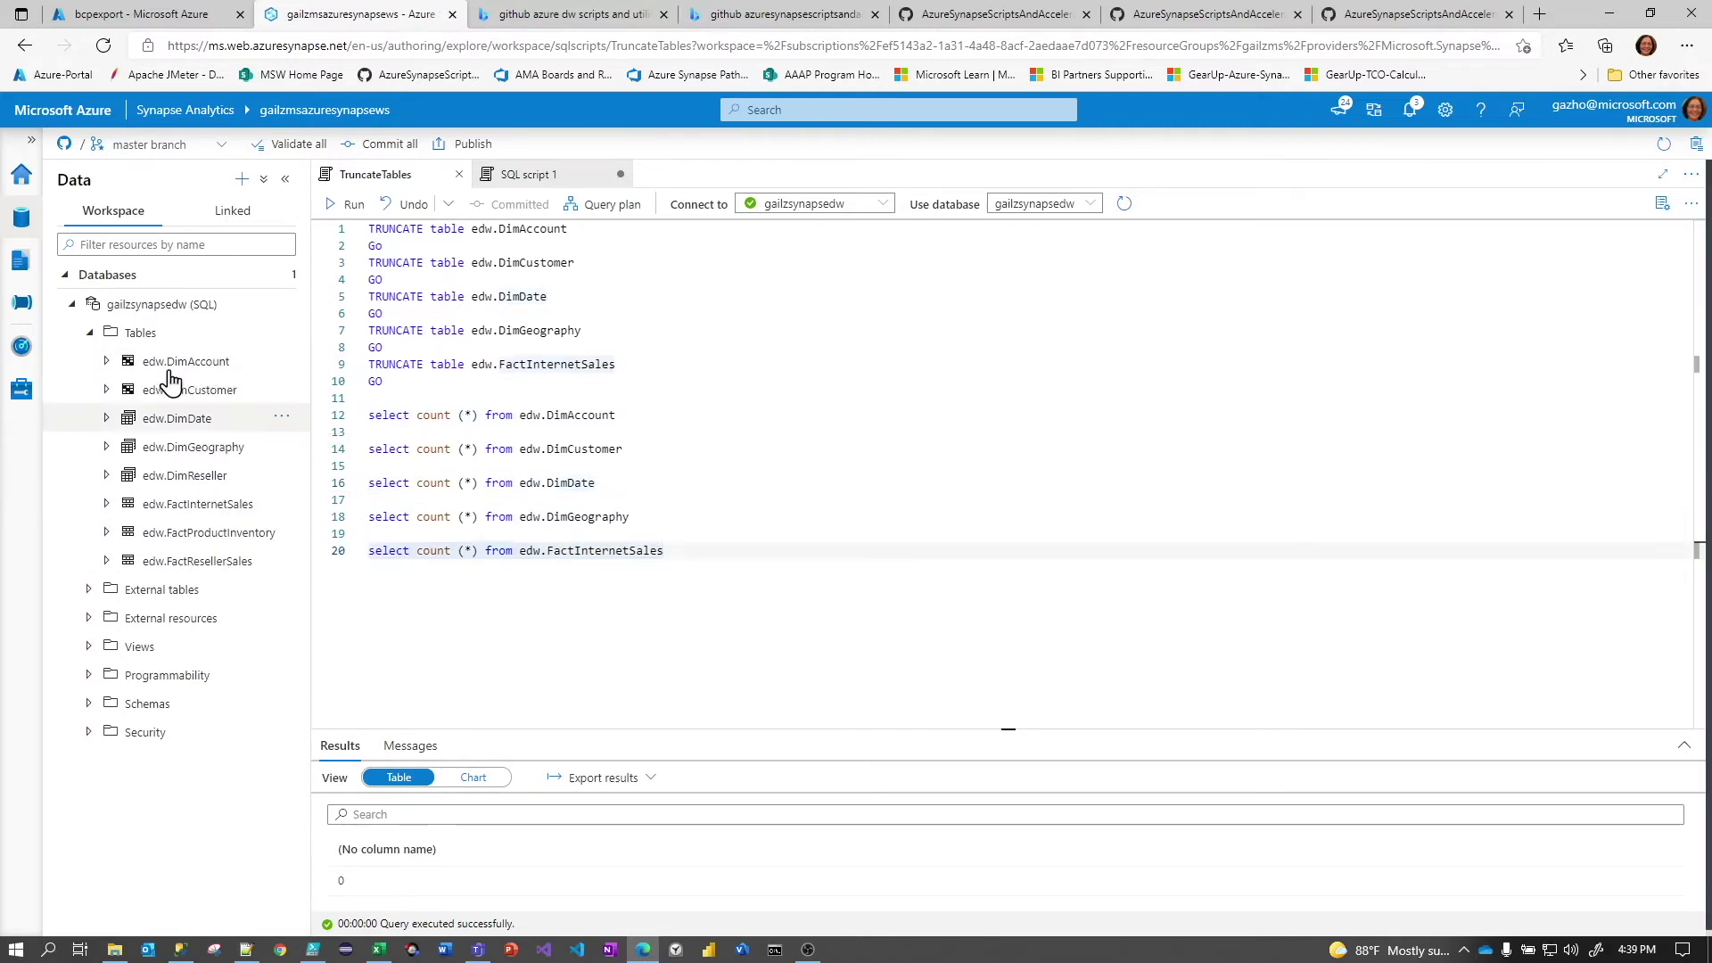
# Switch to File Explorer and open sql_synapse_copy_gailz.json from C:\migratemaster\modules\5_RunSqlFilesInFolder in Notepad++
pyautogui.click(132, 928)
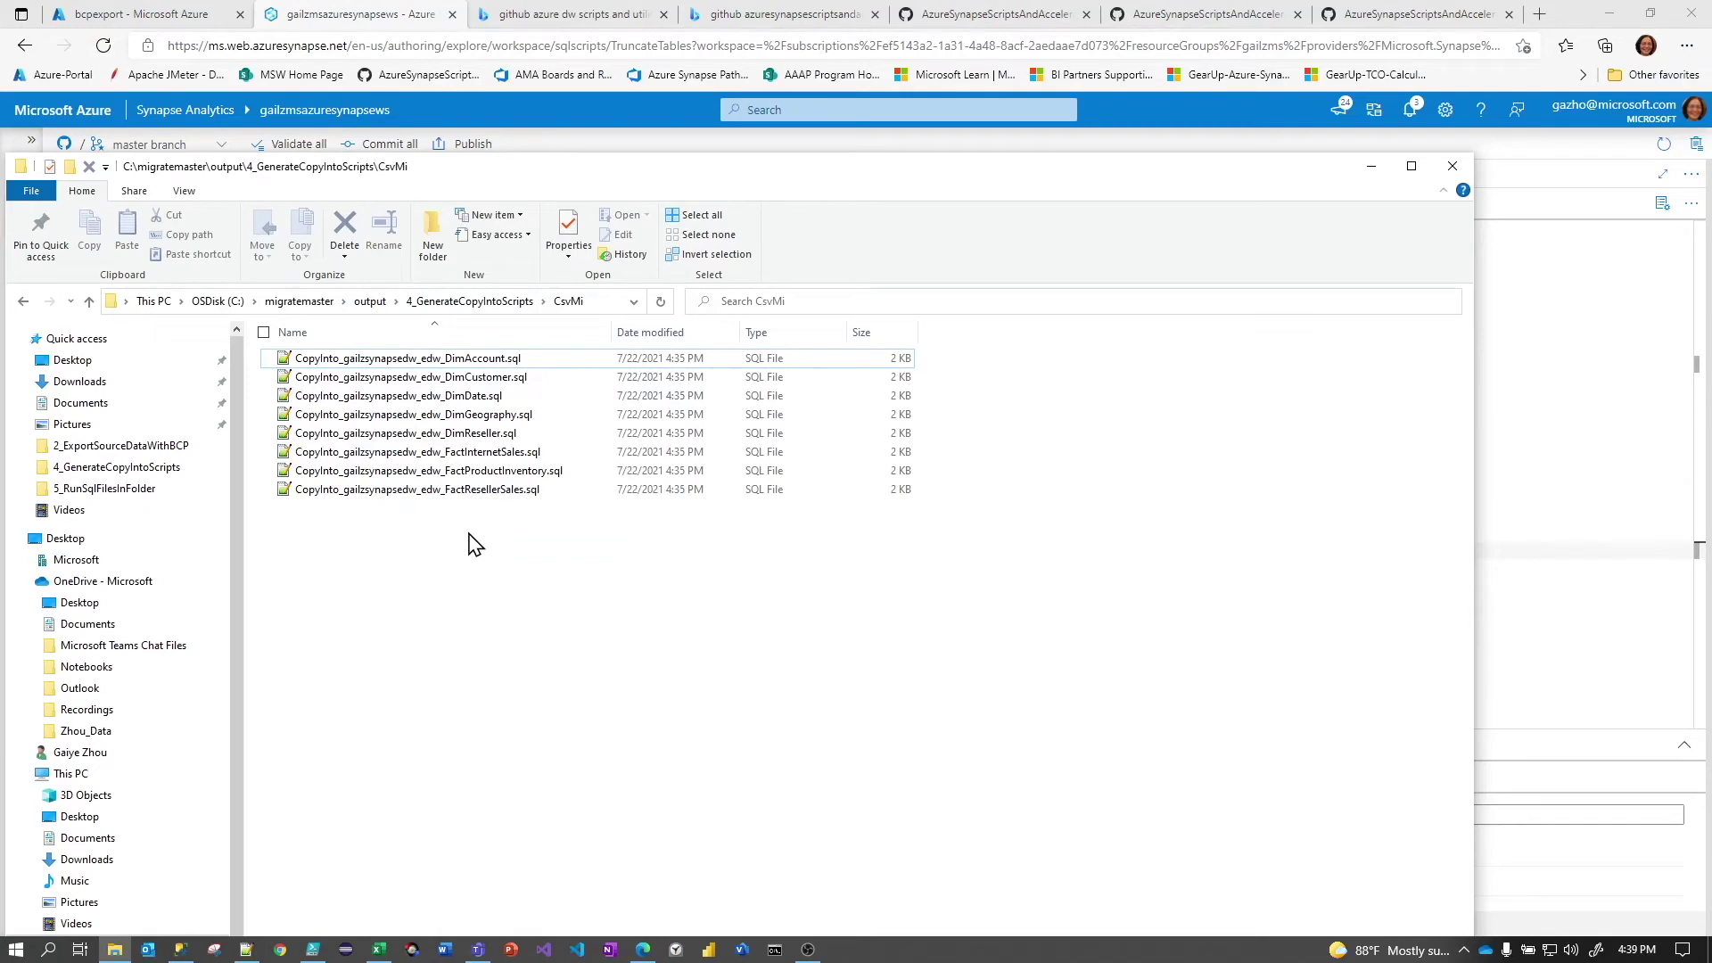
pyautogui.moveTo(568, 171); pyautogui.dragTo(608, 96)
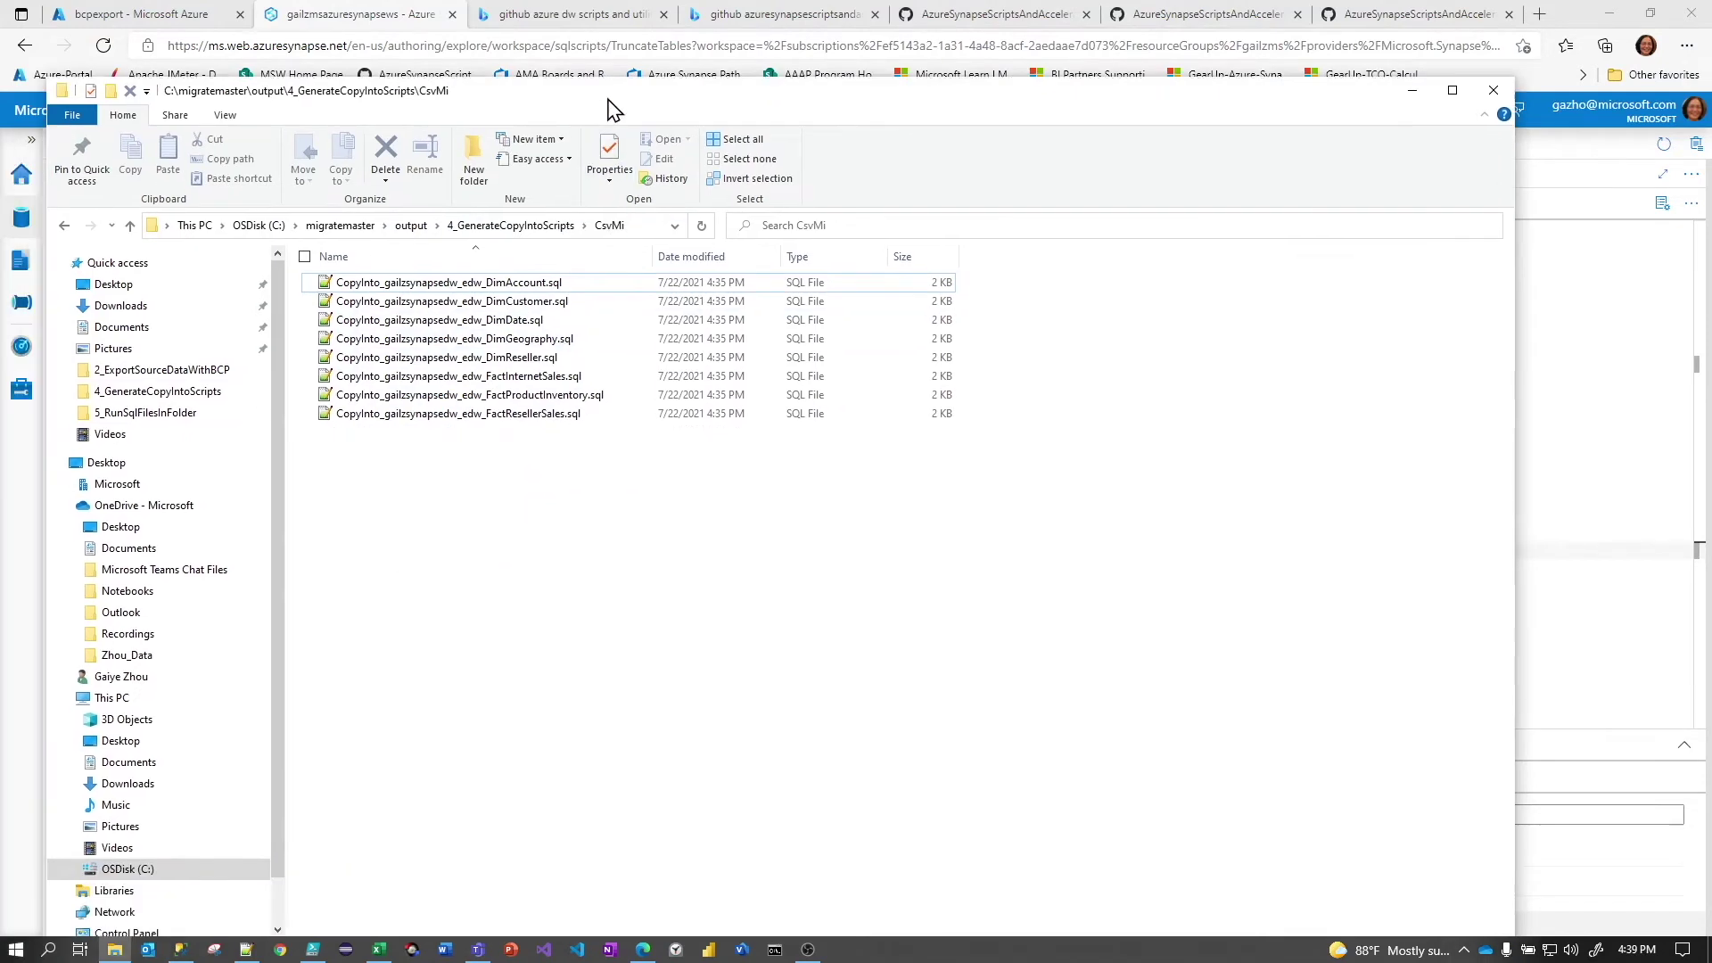
pyautogui.click(344, 229)
pyautogui.click(650, 692)
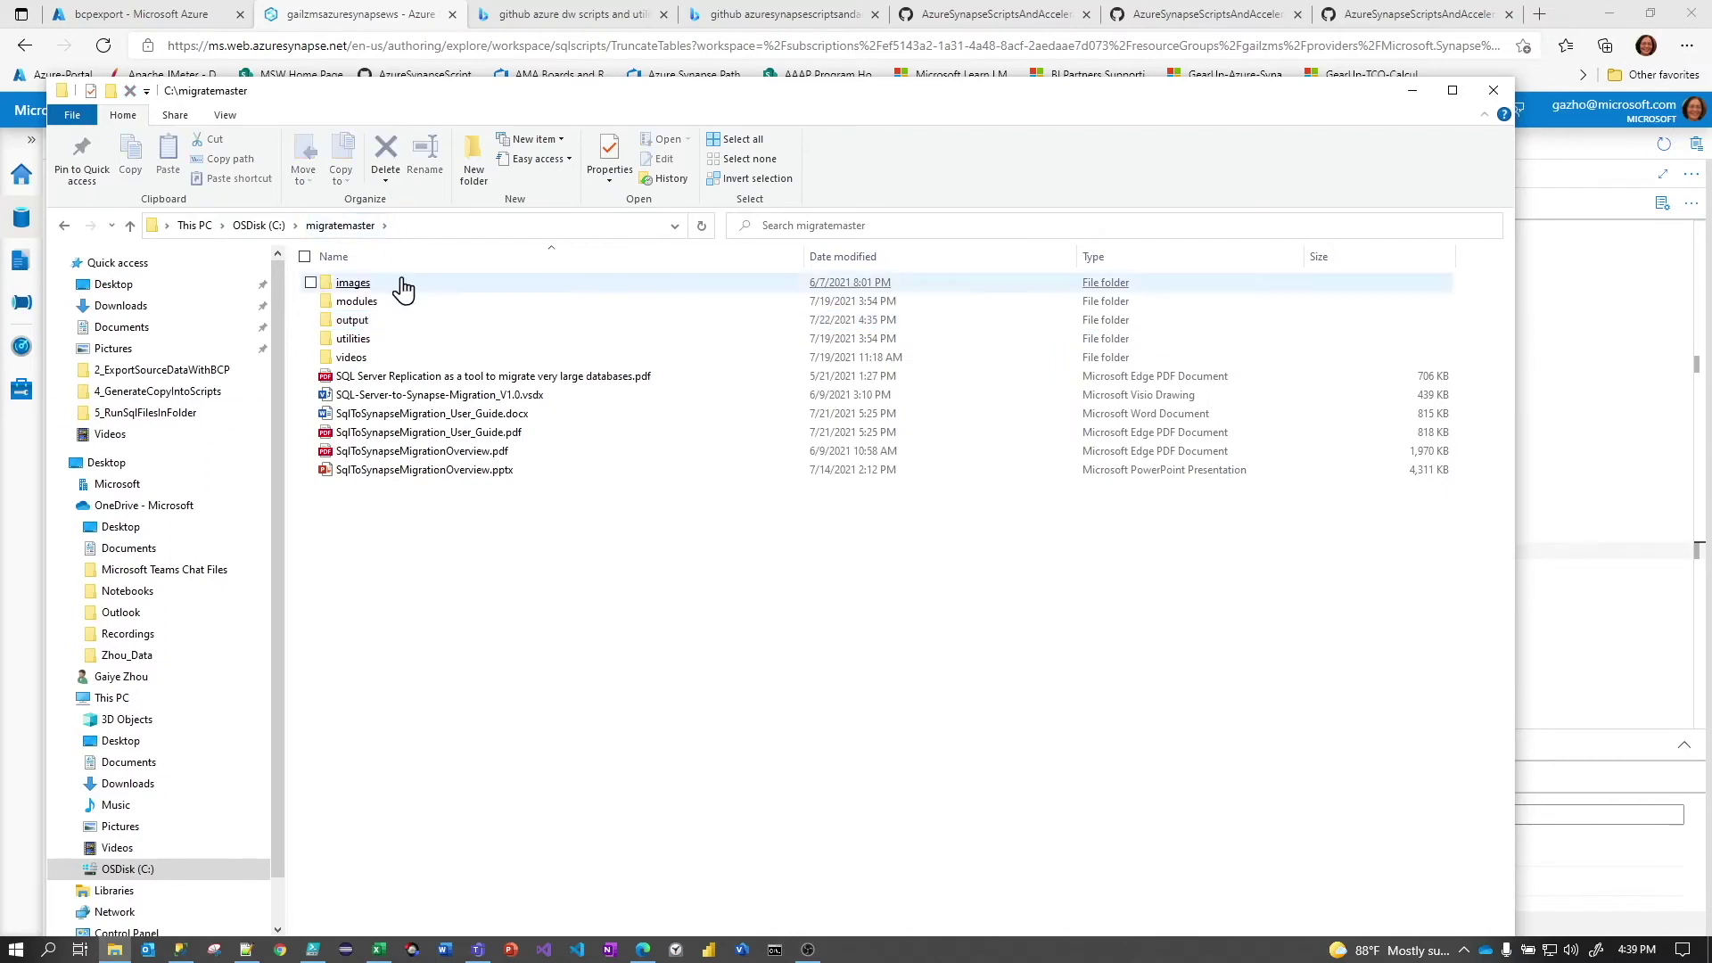
pyautogui.doubleClick(357, 302)
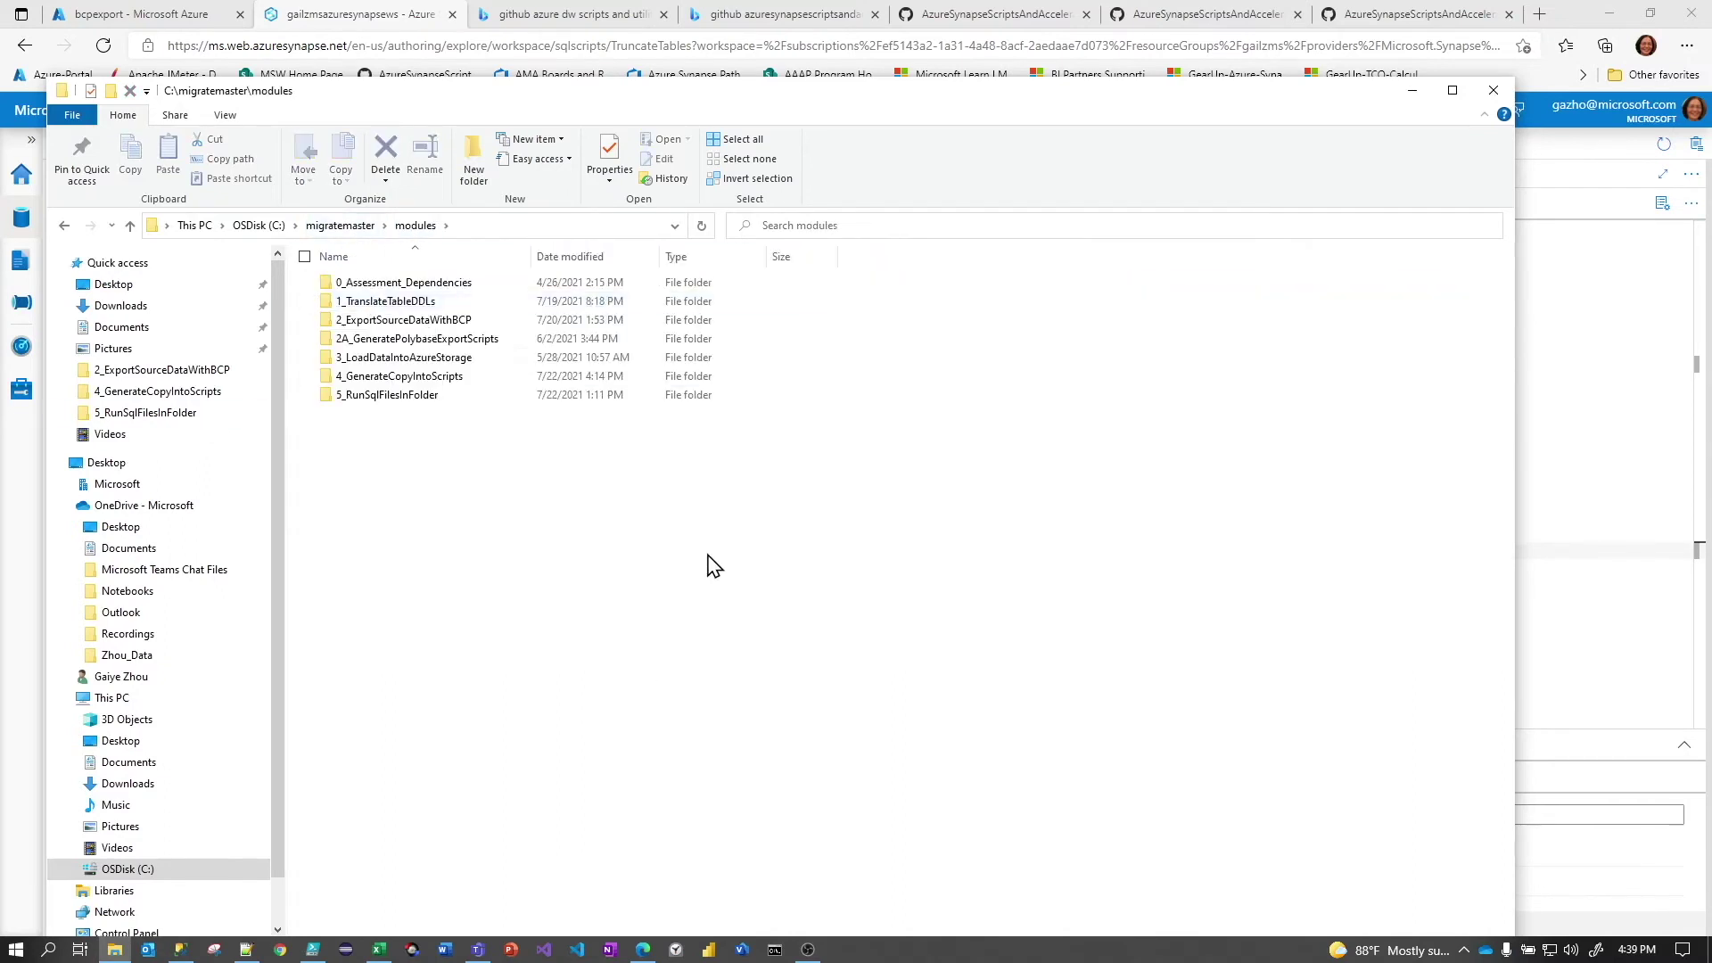
pyautogui.doubleClick(404, 398)
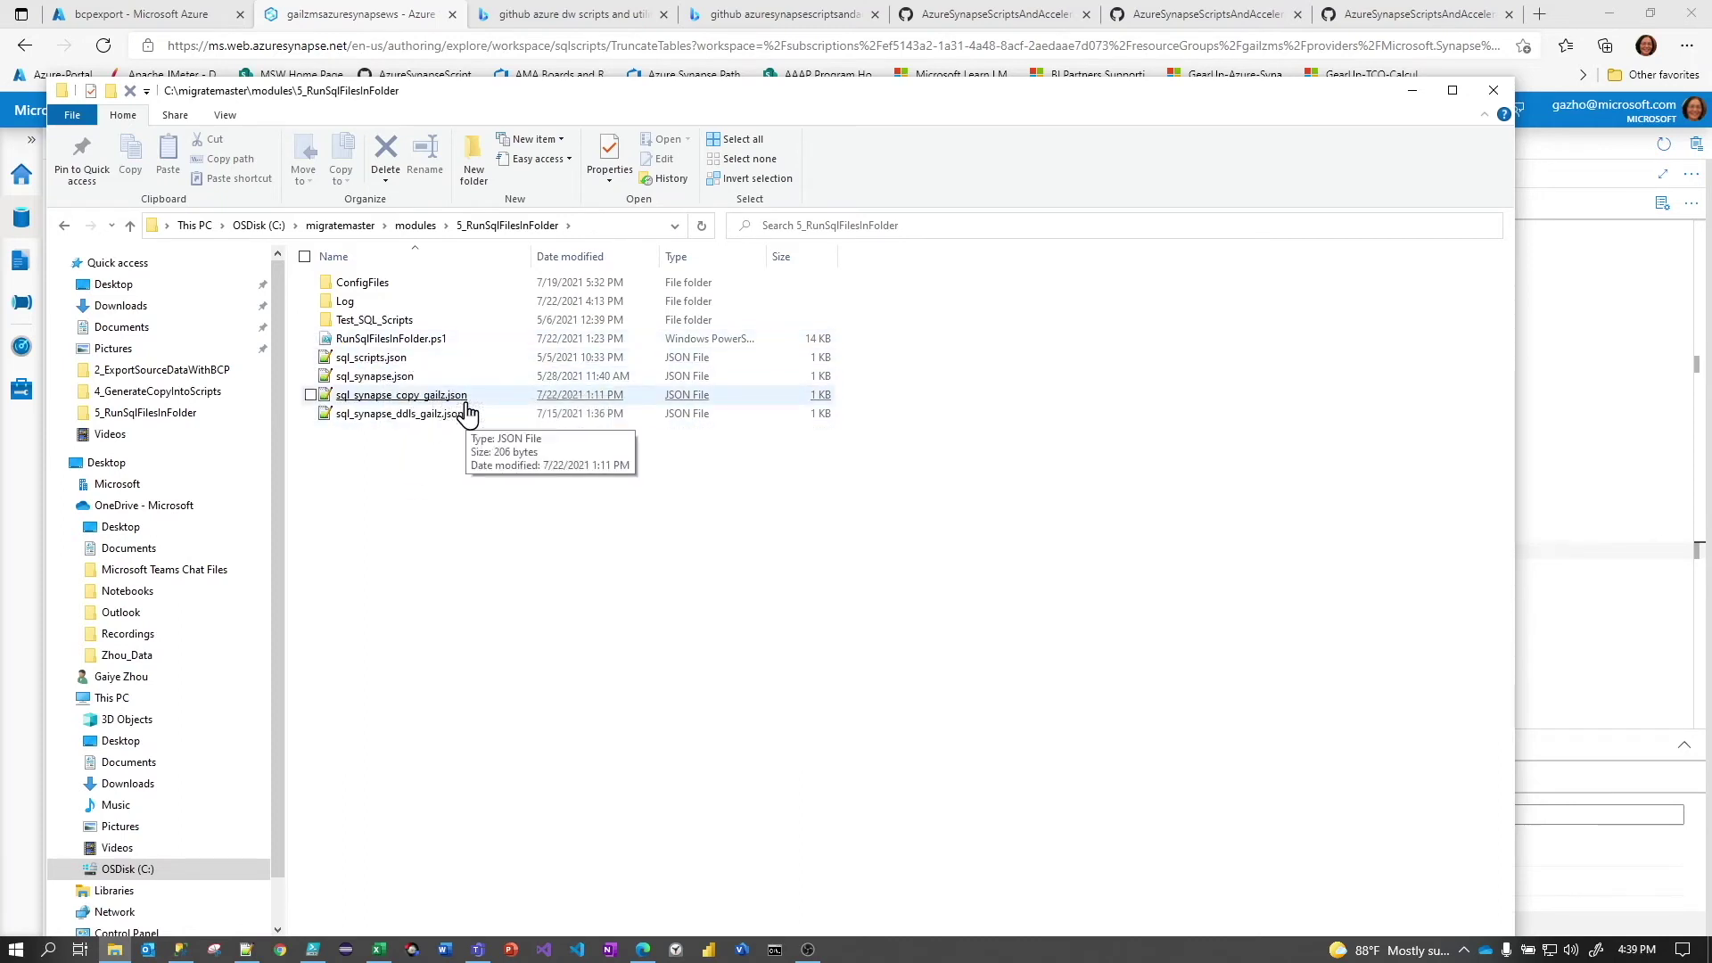
pyautogui.rightClick(417, 397)
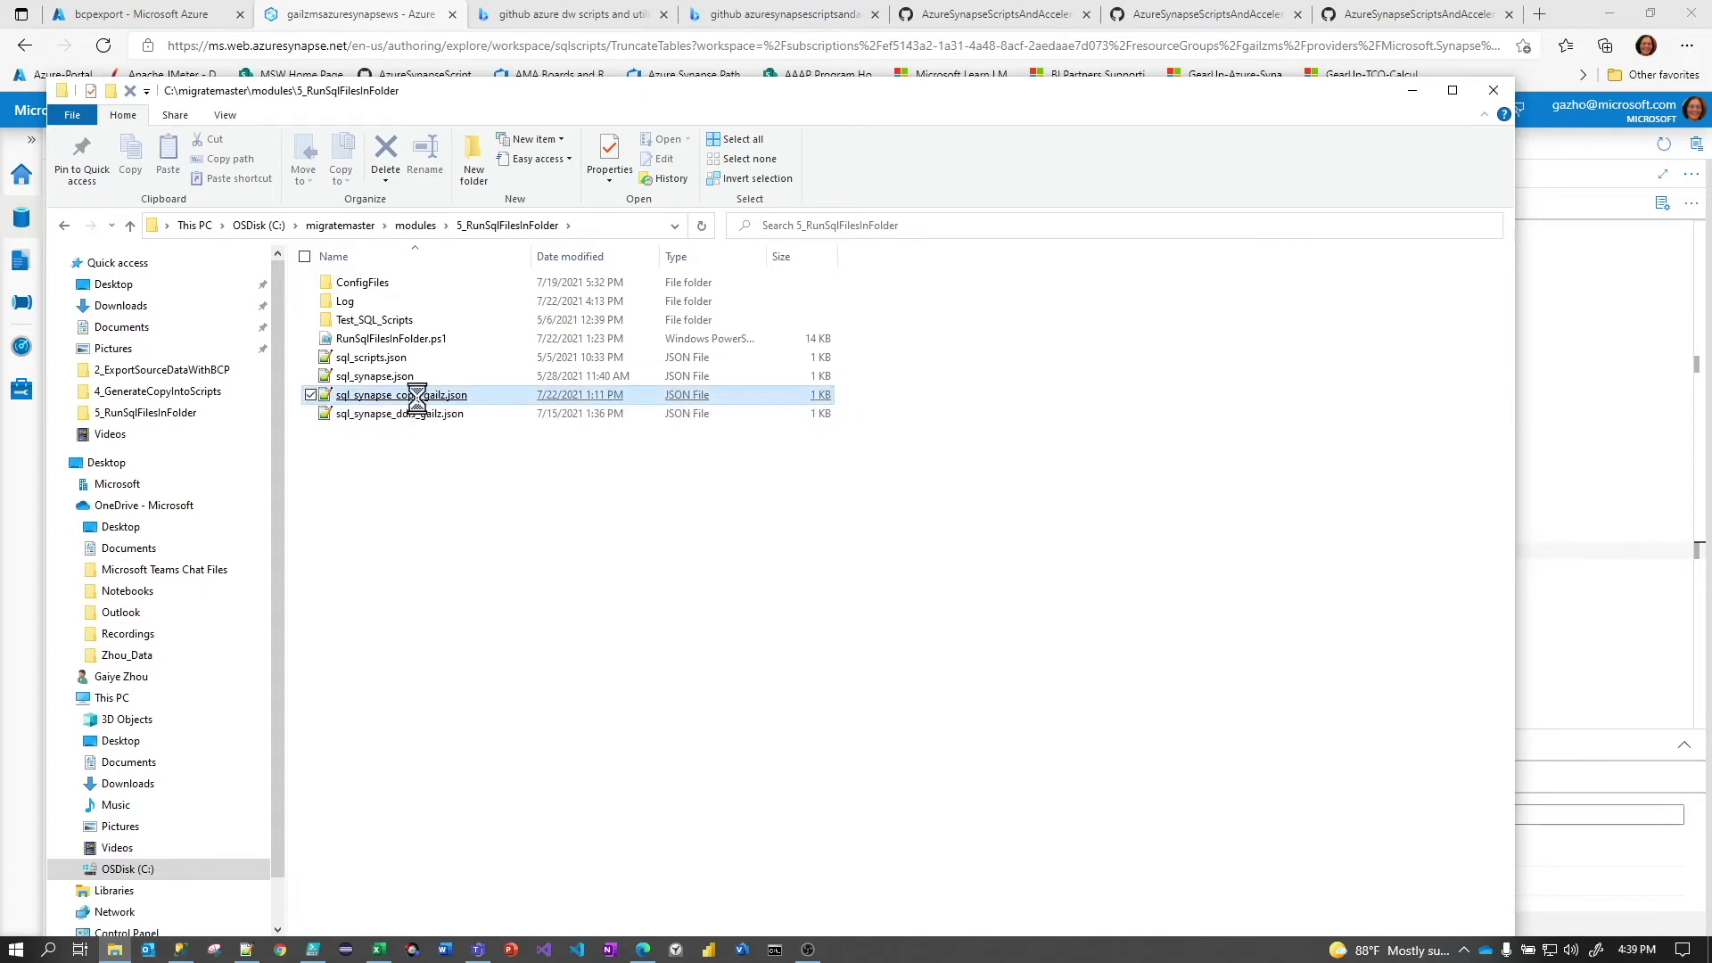
pyautogui.click(383, 551)
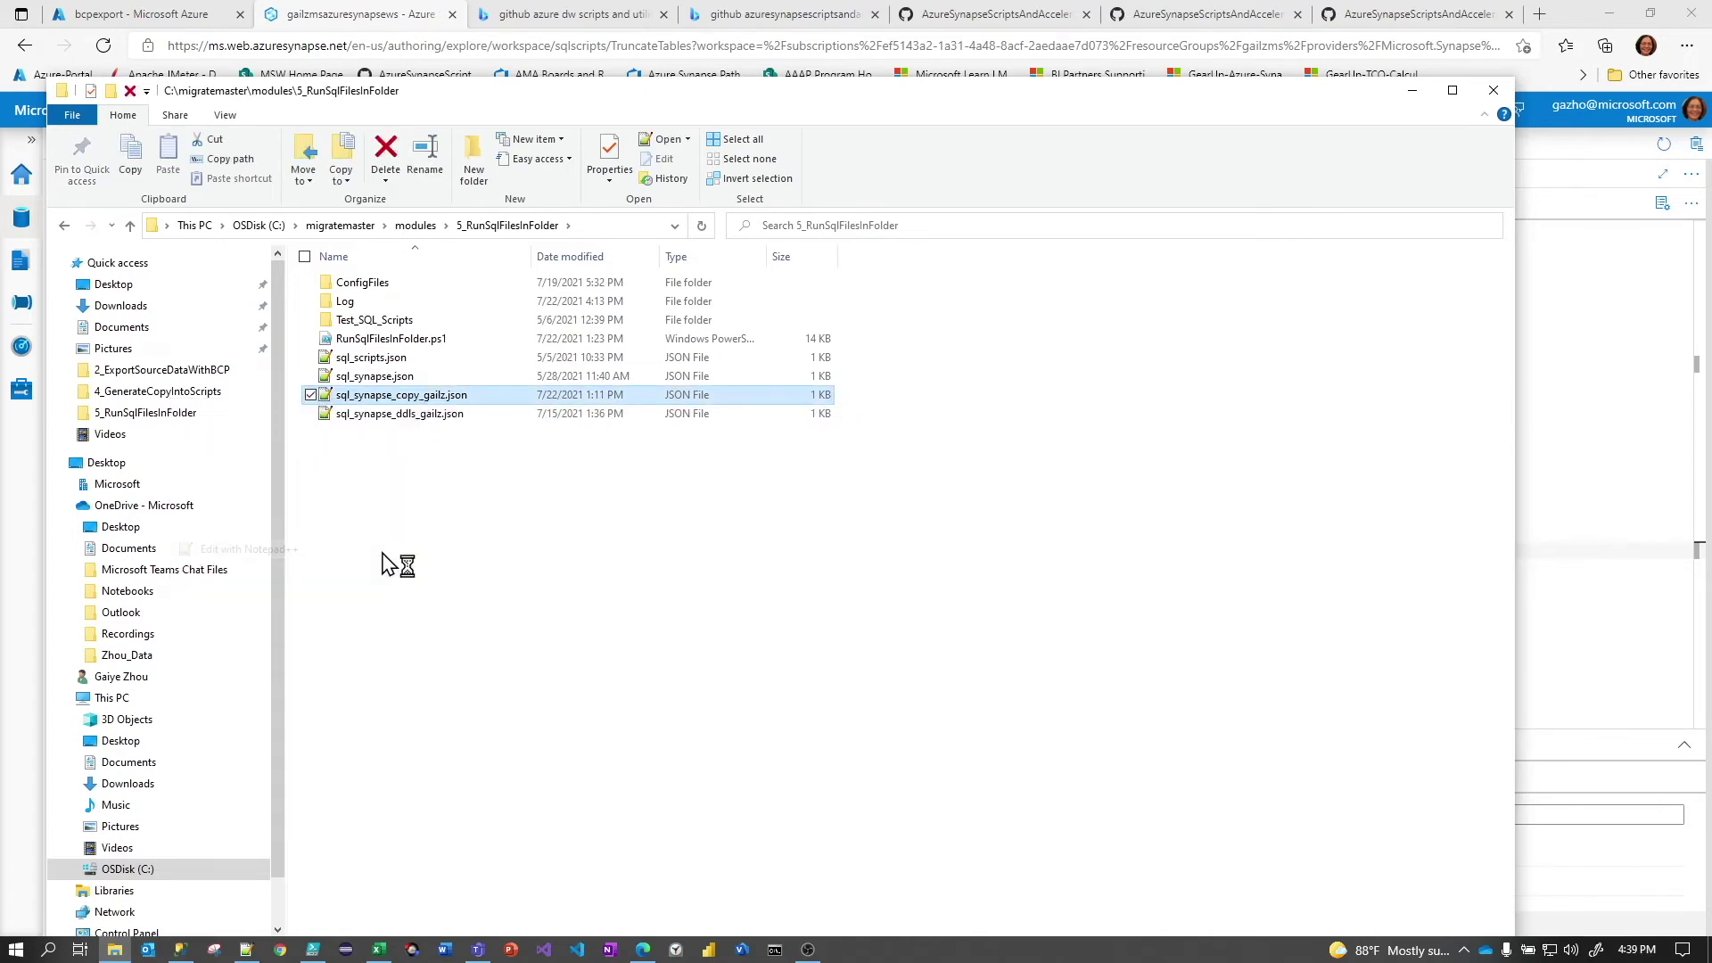
# Examine the ServerName, DatebaseName and IntegratedSecurity values in sql_synapse_copy_gailz.json
pyautogui.click(1419, 145)
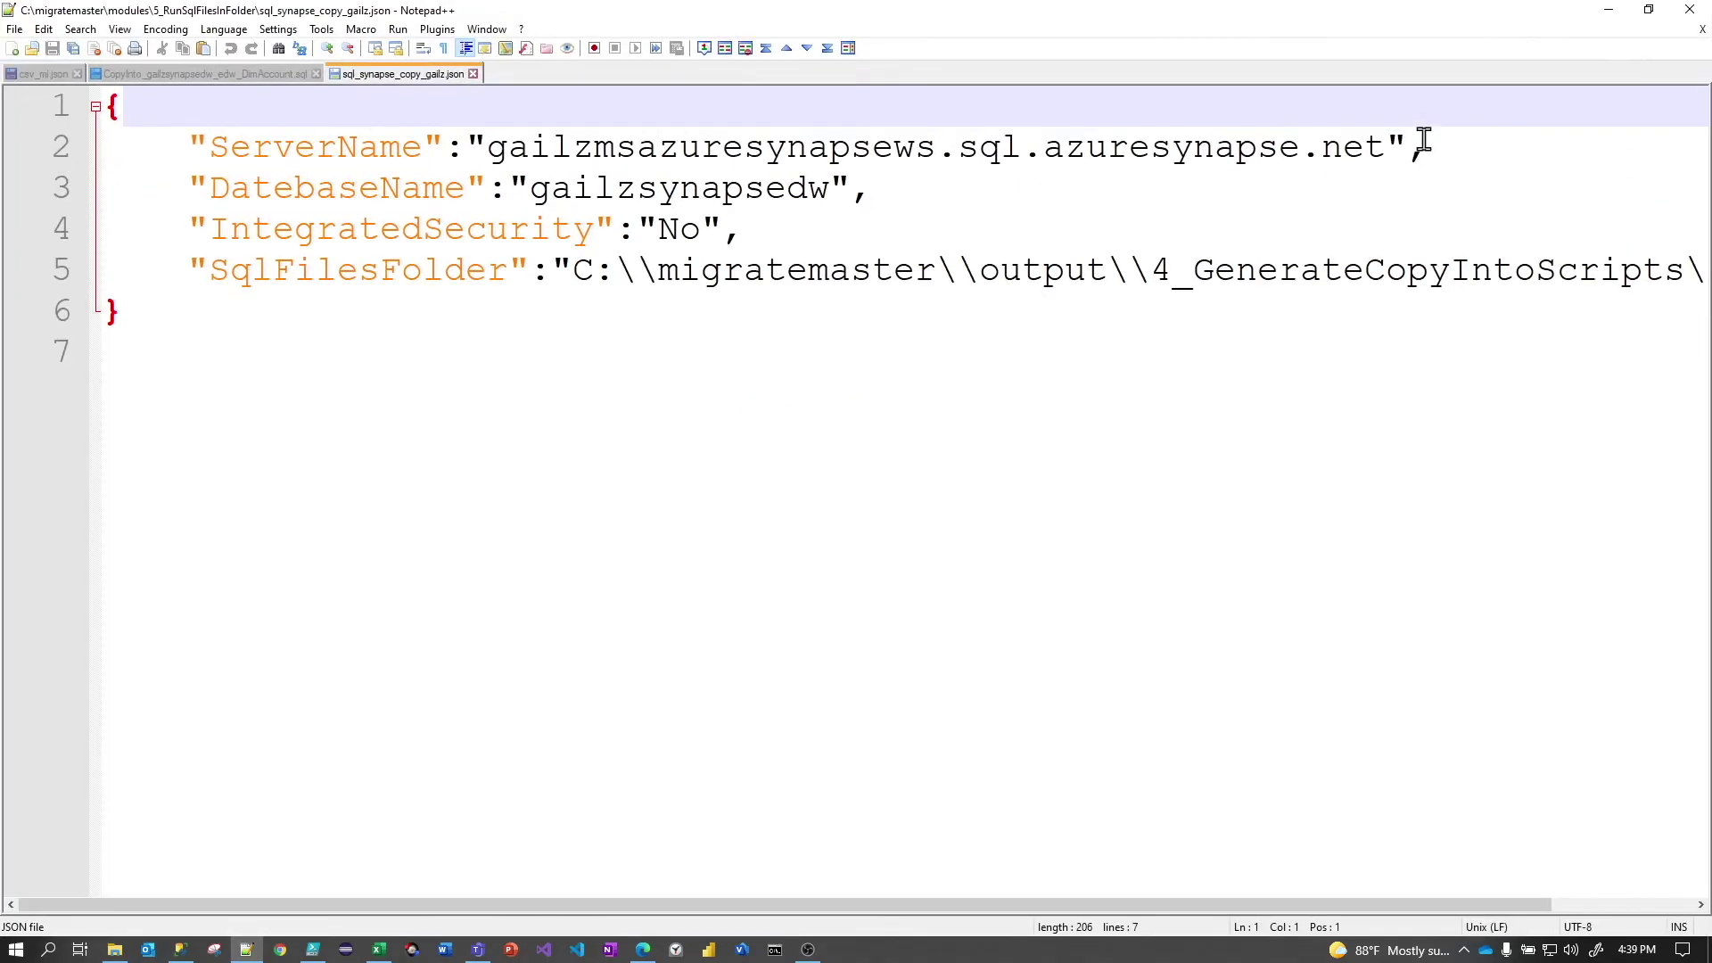
pyautogui.click(548, 267)
pyautogui.doubleClick(668, 145)
pyautogui.click(982, 178)
pyautogui.doubleClick(832, 150)
pyautogui.click(993, 183)
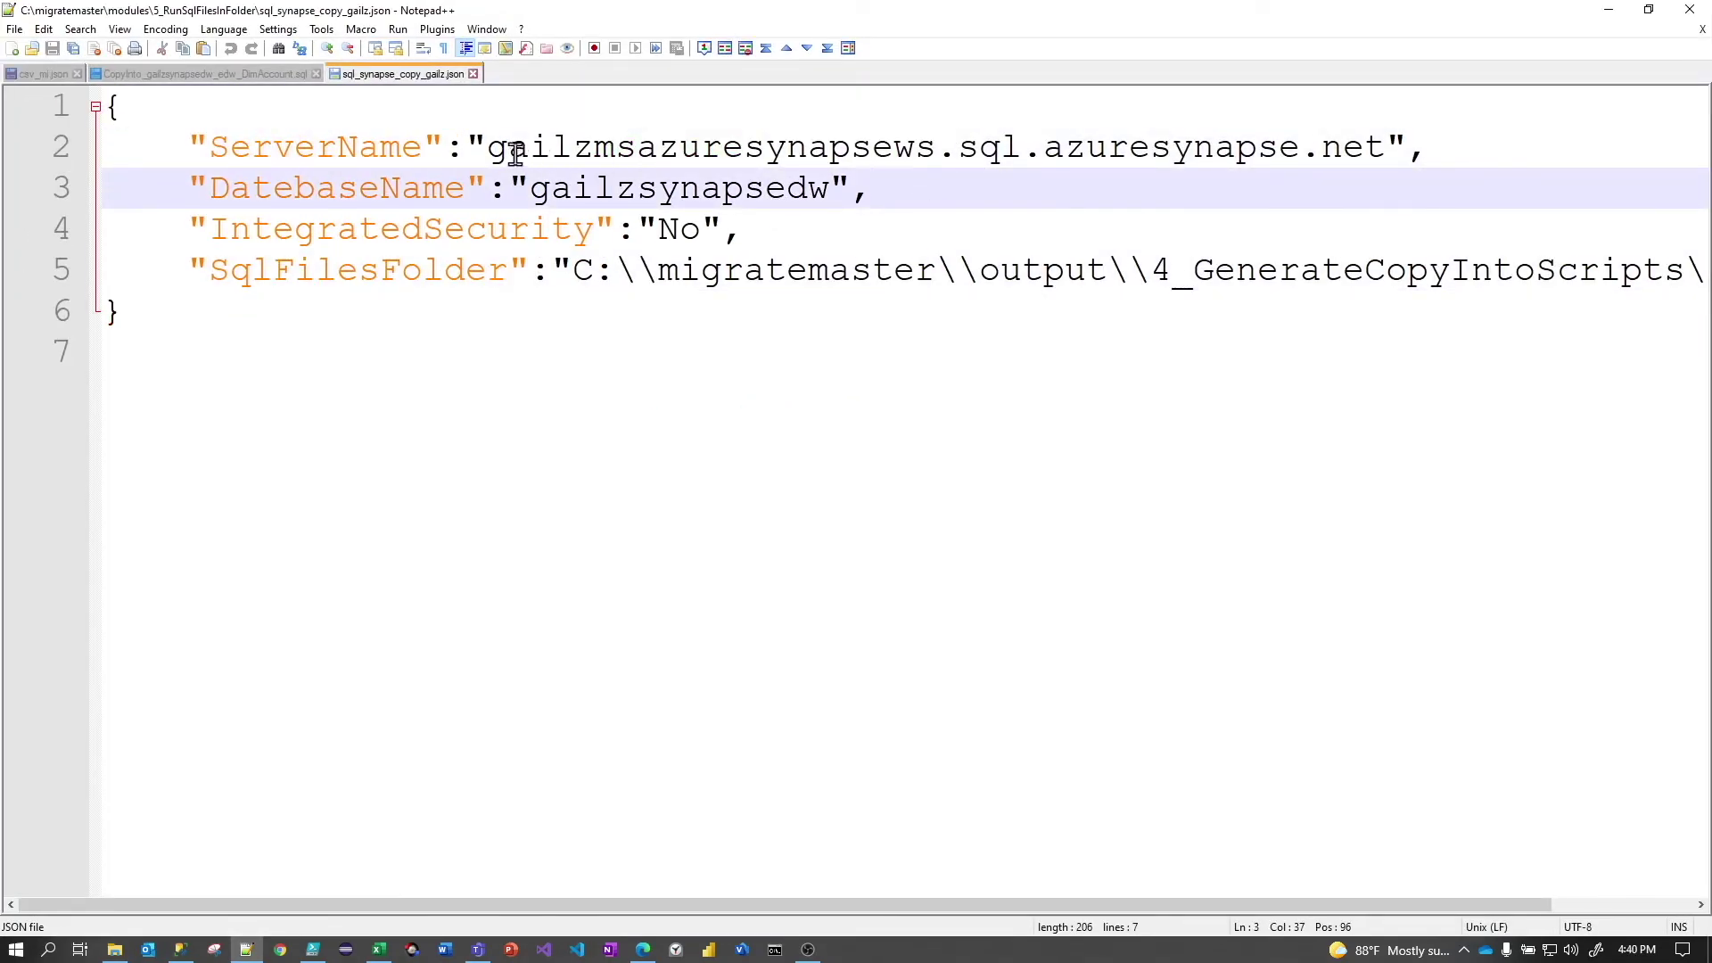
pyautogui.moveTo(499, 145); pyautogui.dragTo(1345, 142)
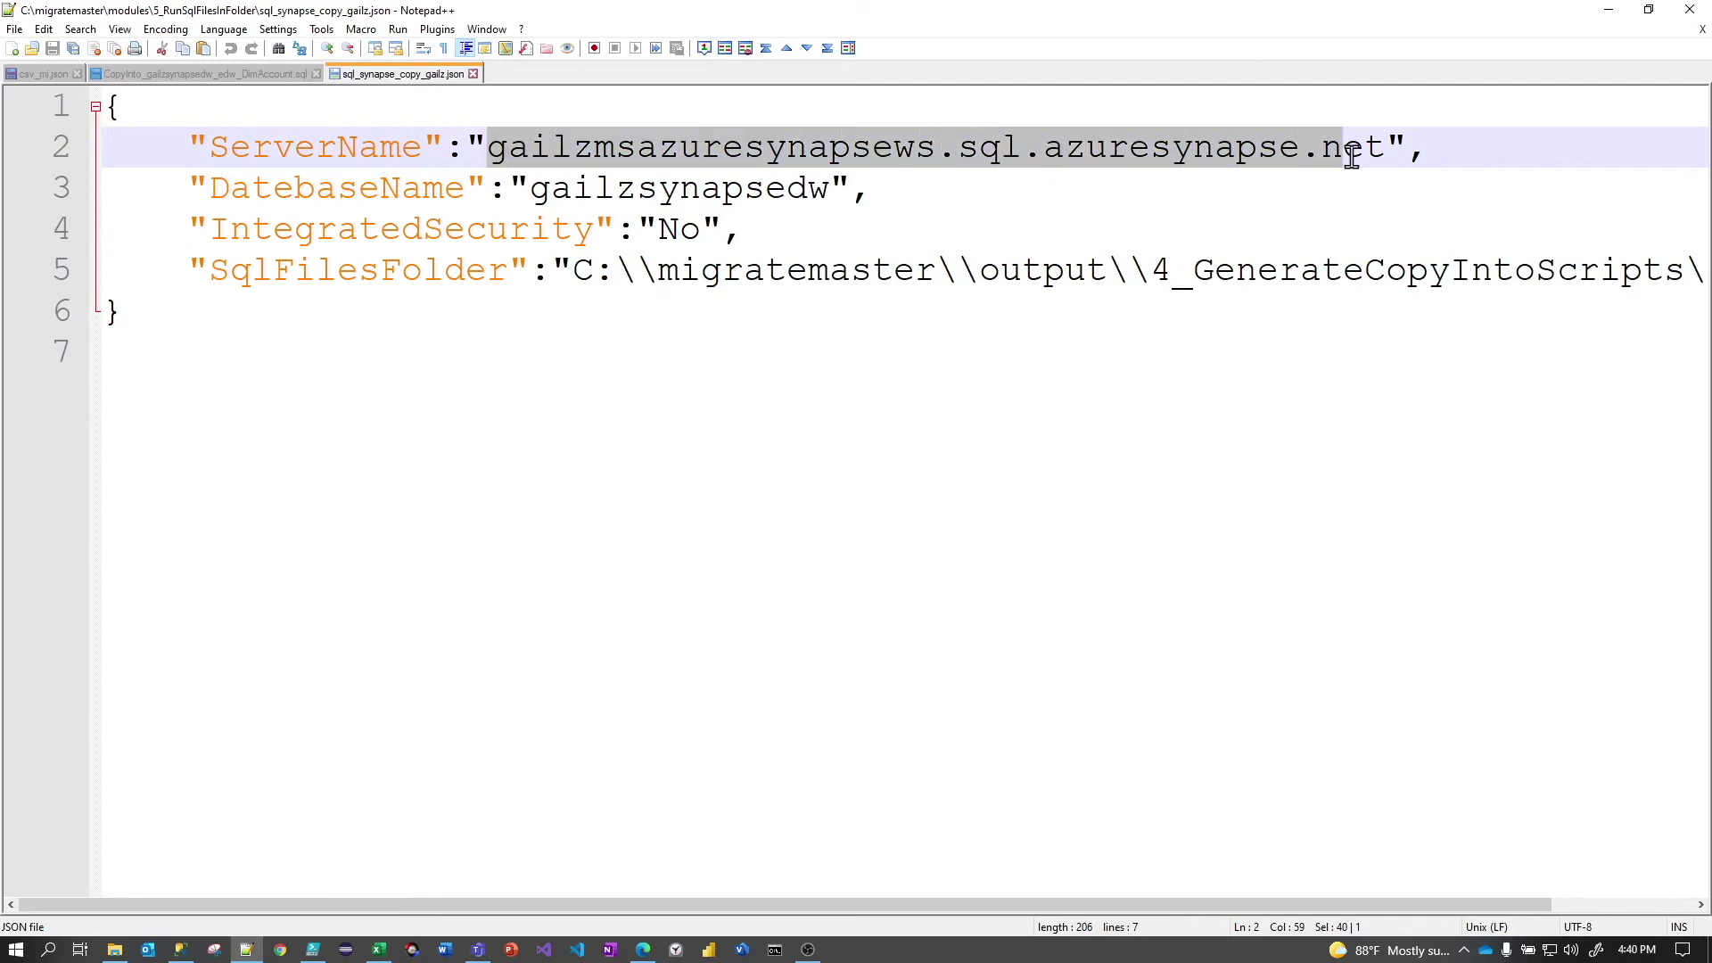
pyautogui.click(1208, 178)
pyautogui.doubleClick(305, 147)
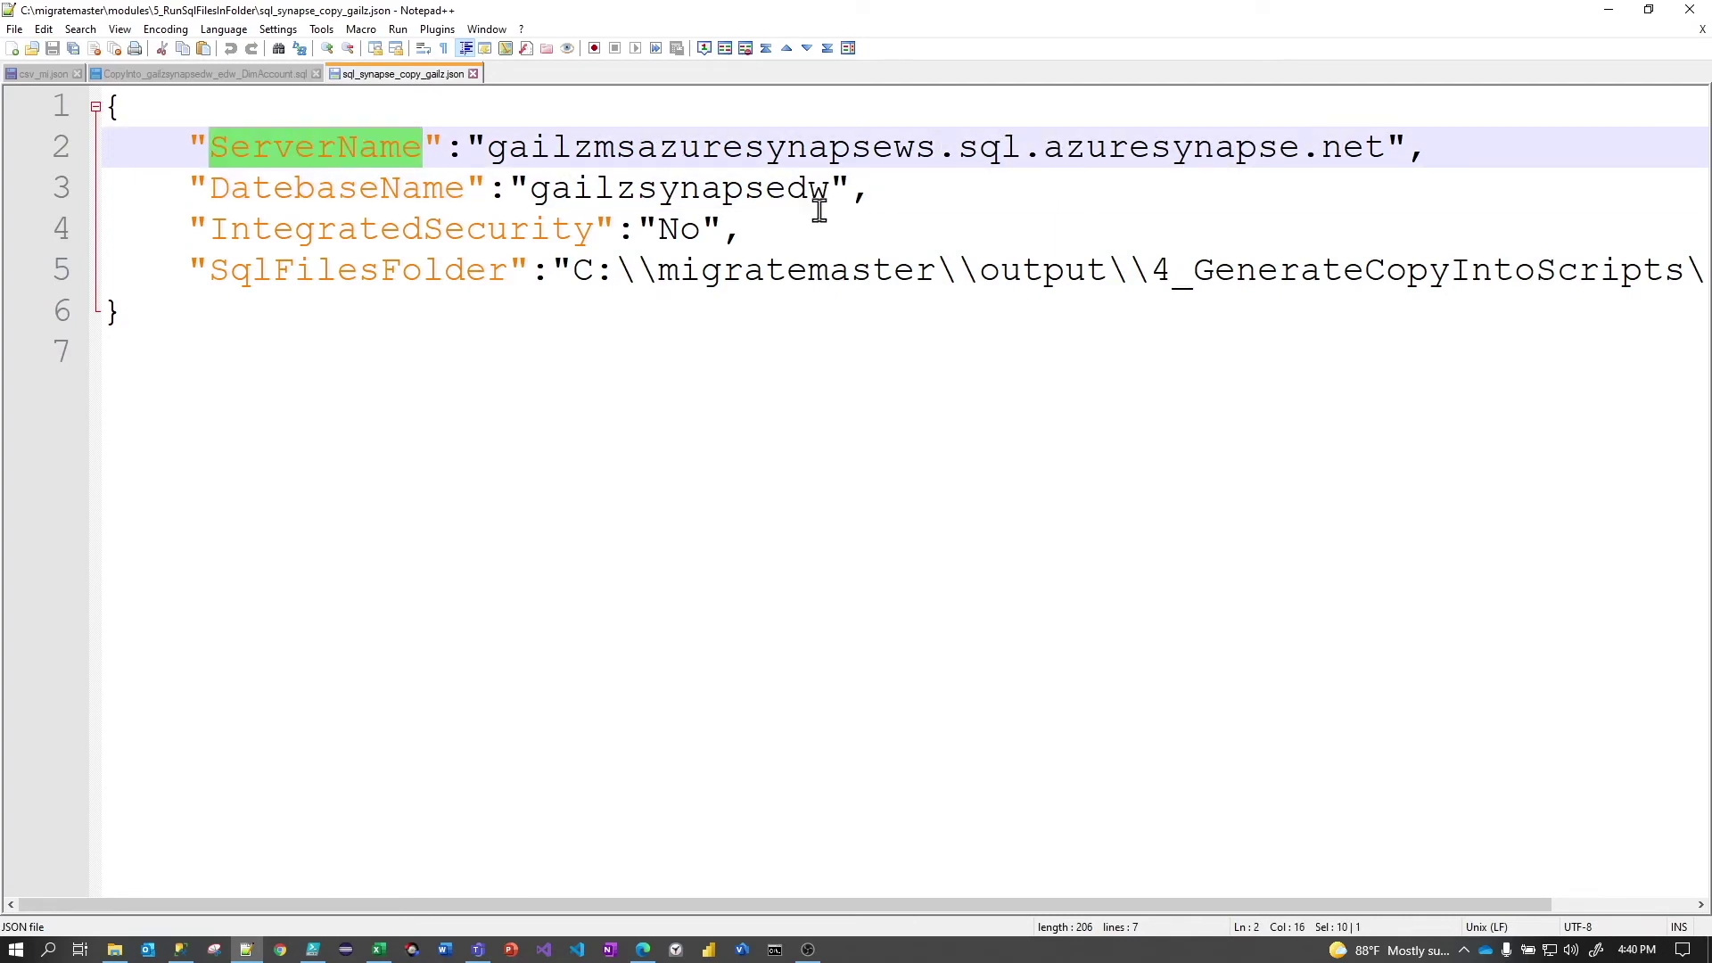
pyautogui.click(745, 214)
pyautogui.doubleClick(661, 188)
pyautogui.click(826, 215)
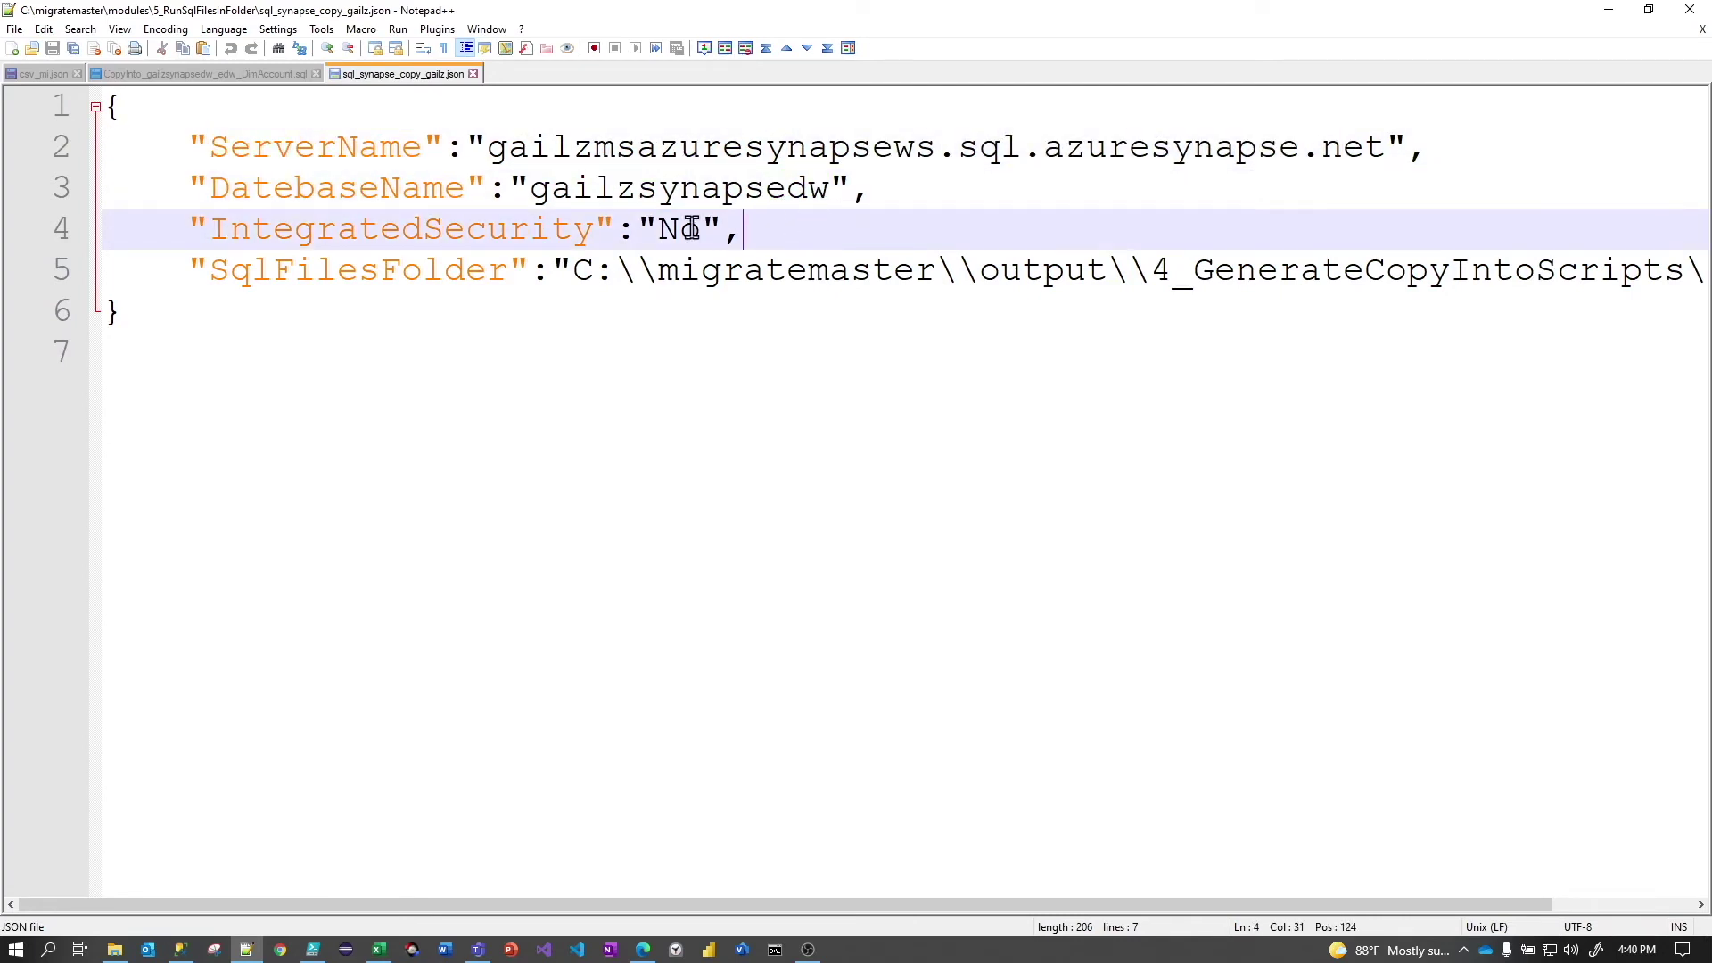
pyautogui.doubleClick(679, 228)
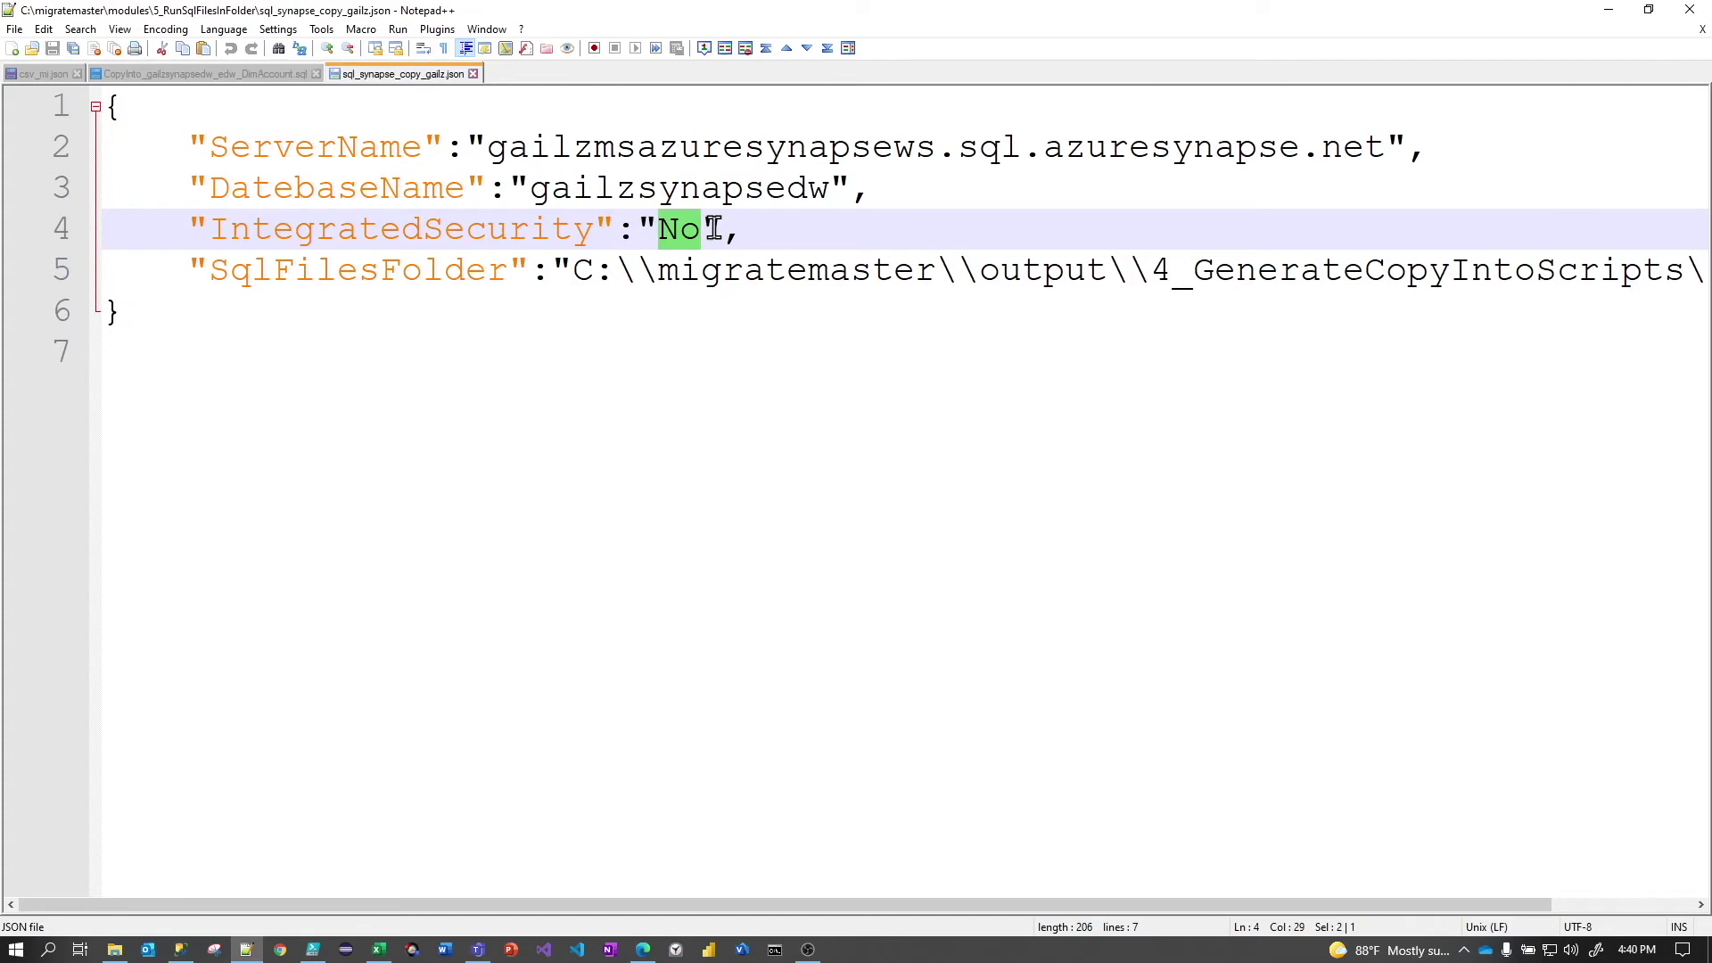
pyautogui.click(675, 379)
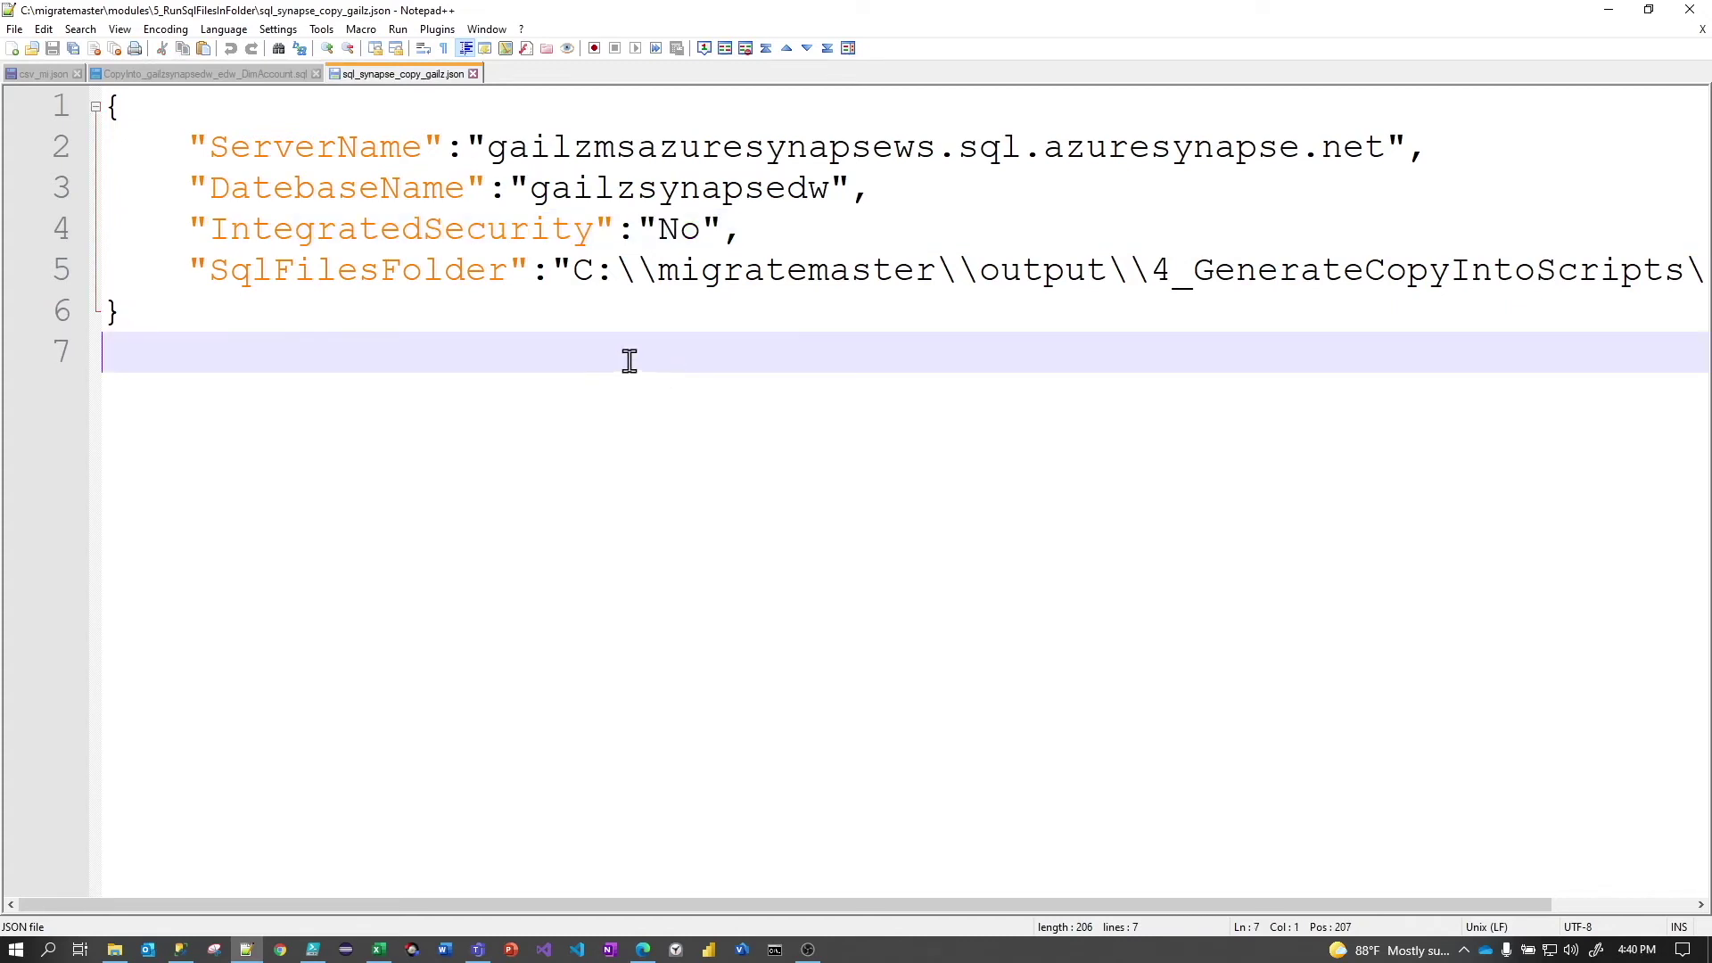
# Read the full SqlFilesFolder path in the JSON configuration, and minimize Notepad++
pyautogui.click(704, 270)
pyautogui.moveTo(650, 905); pyautogui.dragTo(996, 922)
pyautogui.click(1633, 270)
pyautogui.click(1478, 272)
pyautogui.click(1082, 272)
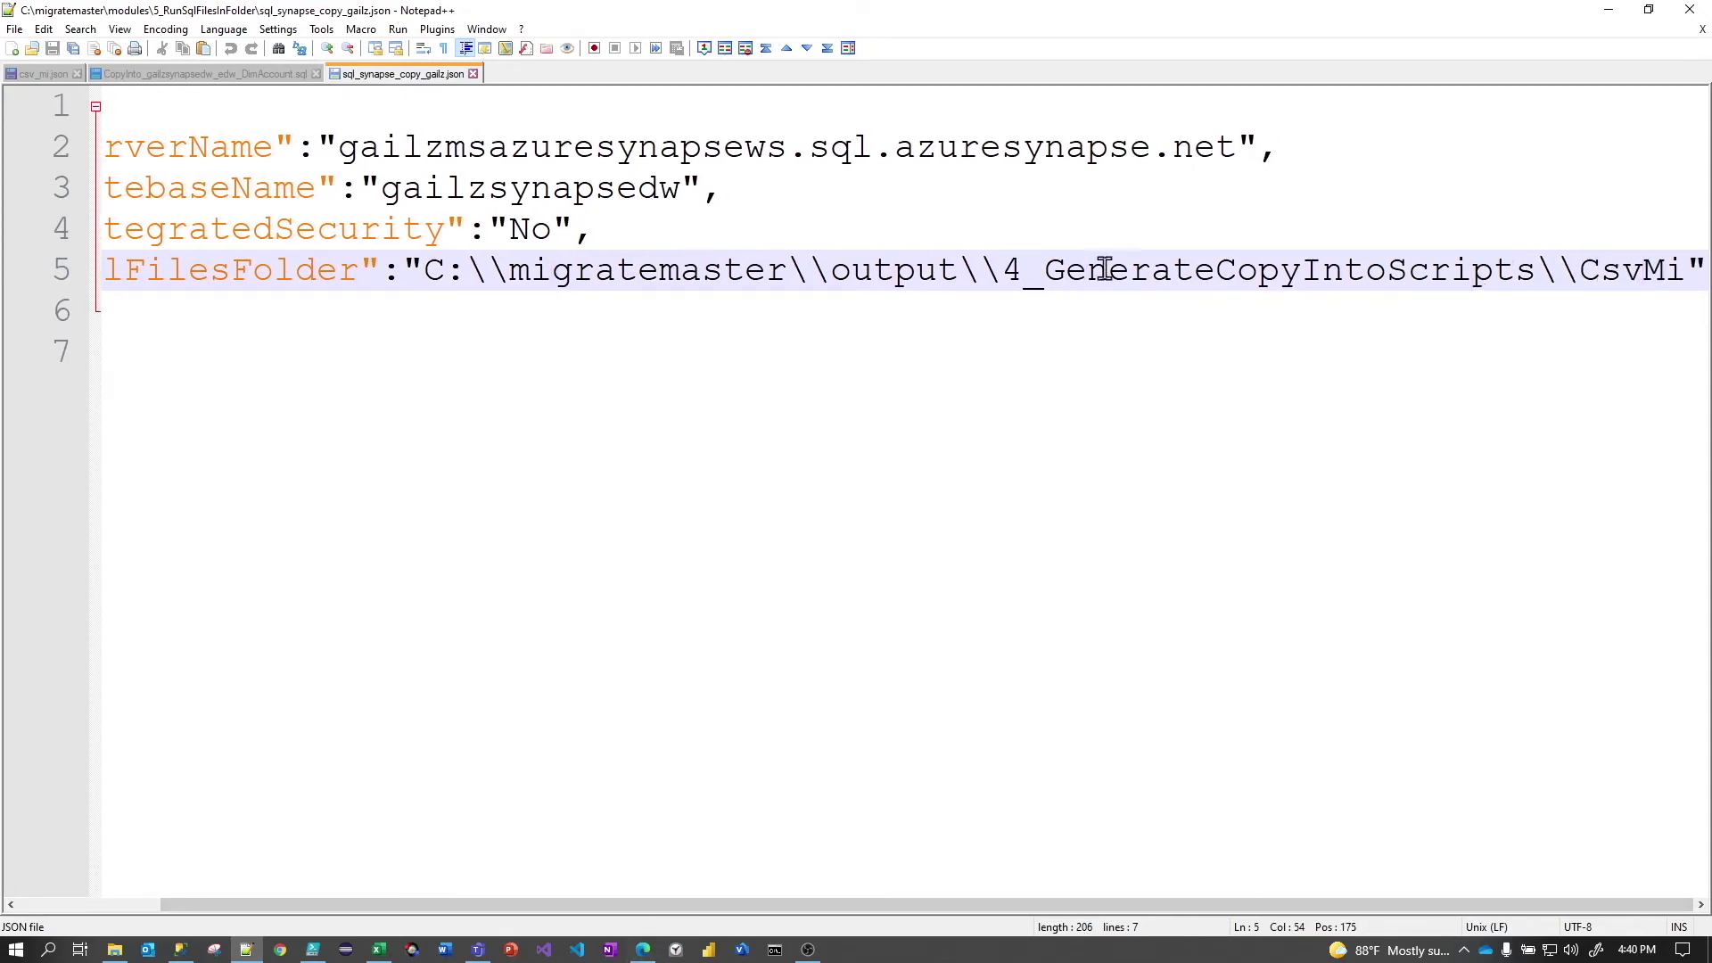
pyautogui.doubleClick(1666, 270)
pyautogui.press('Down')
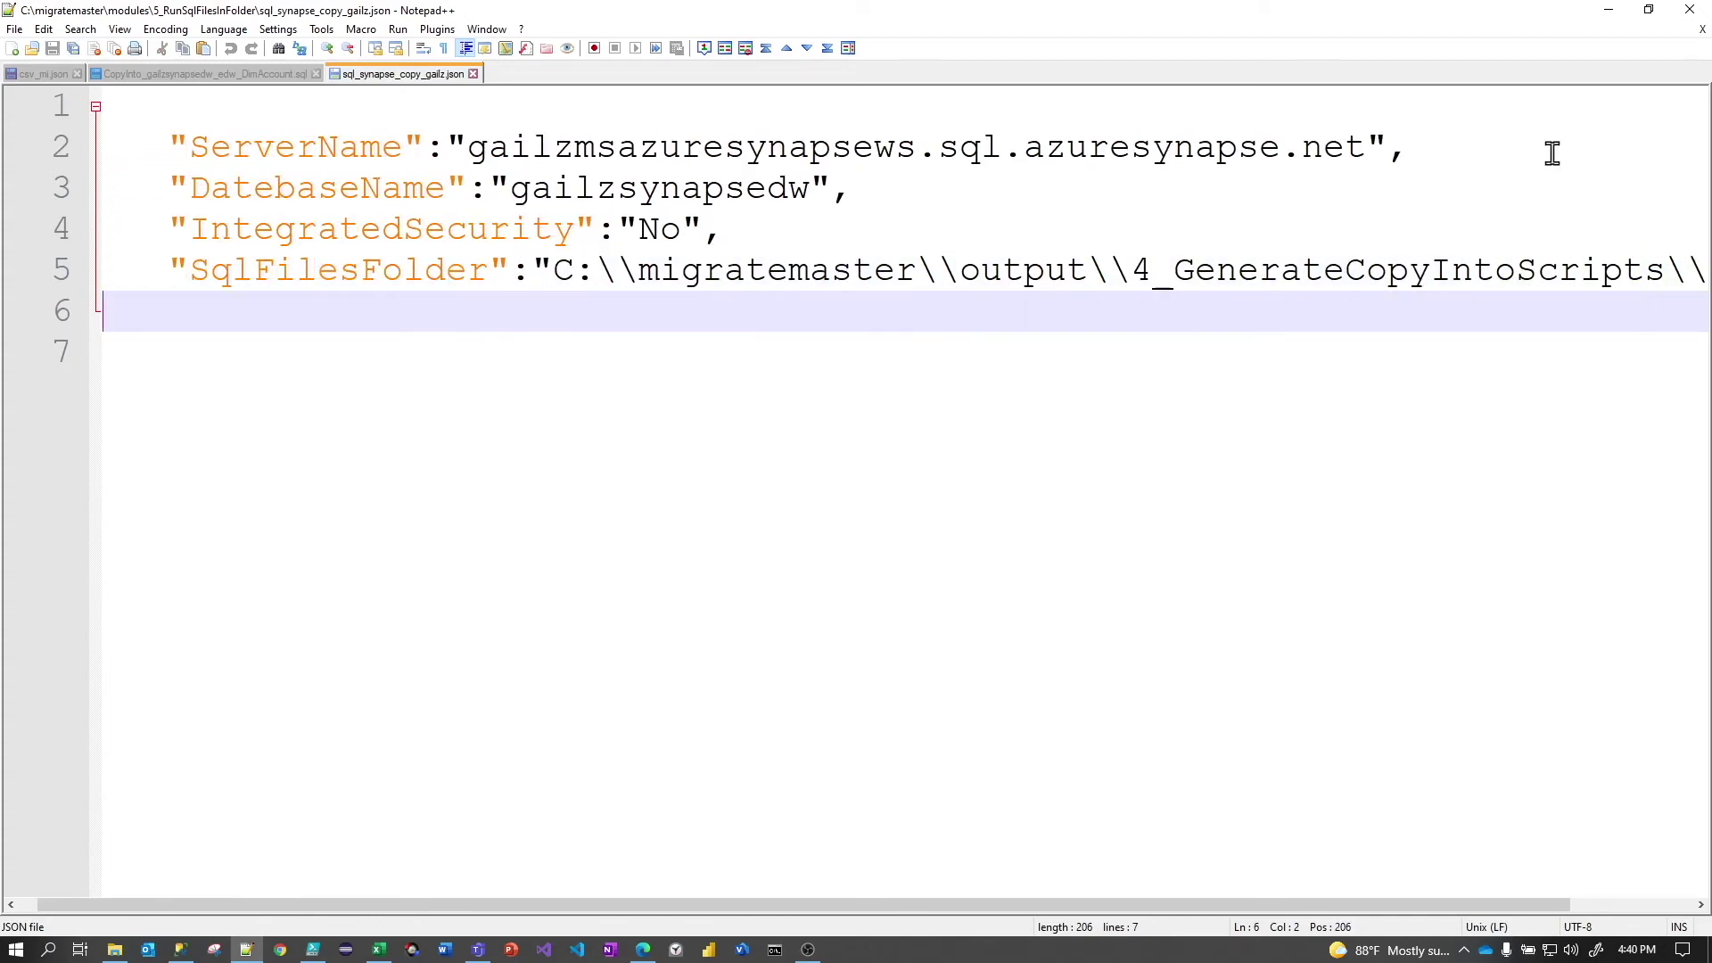
pyautogui.click(1610, 18)
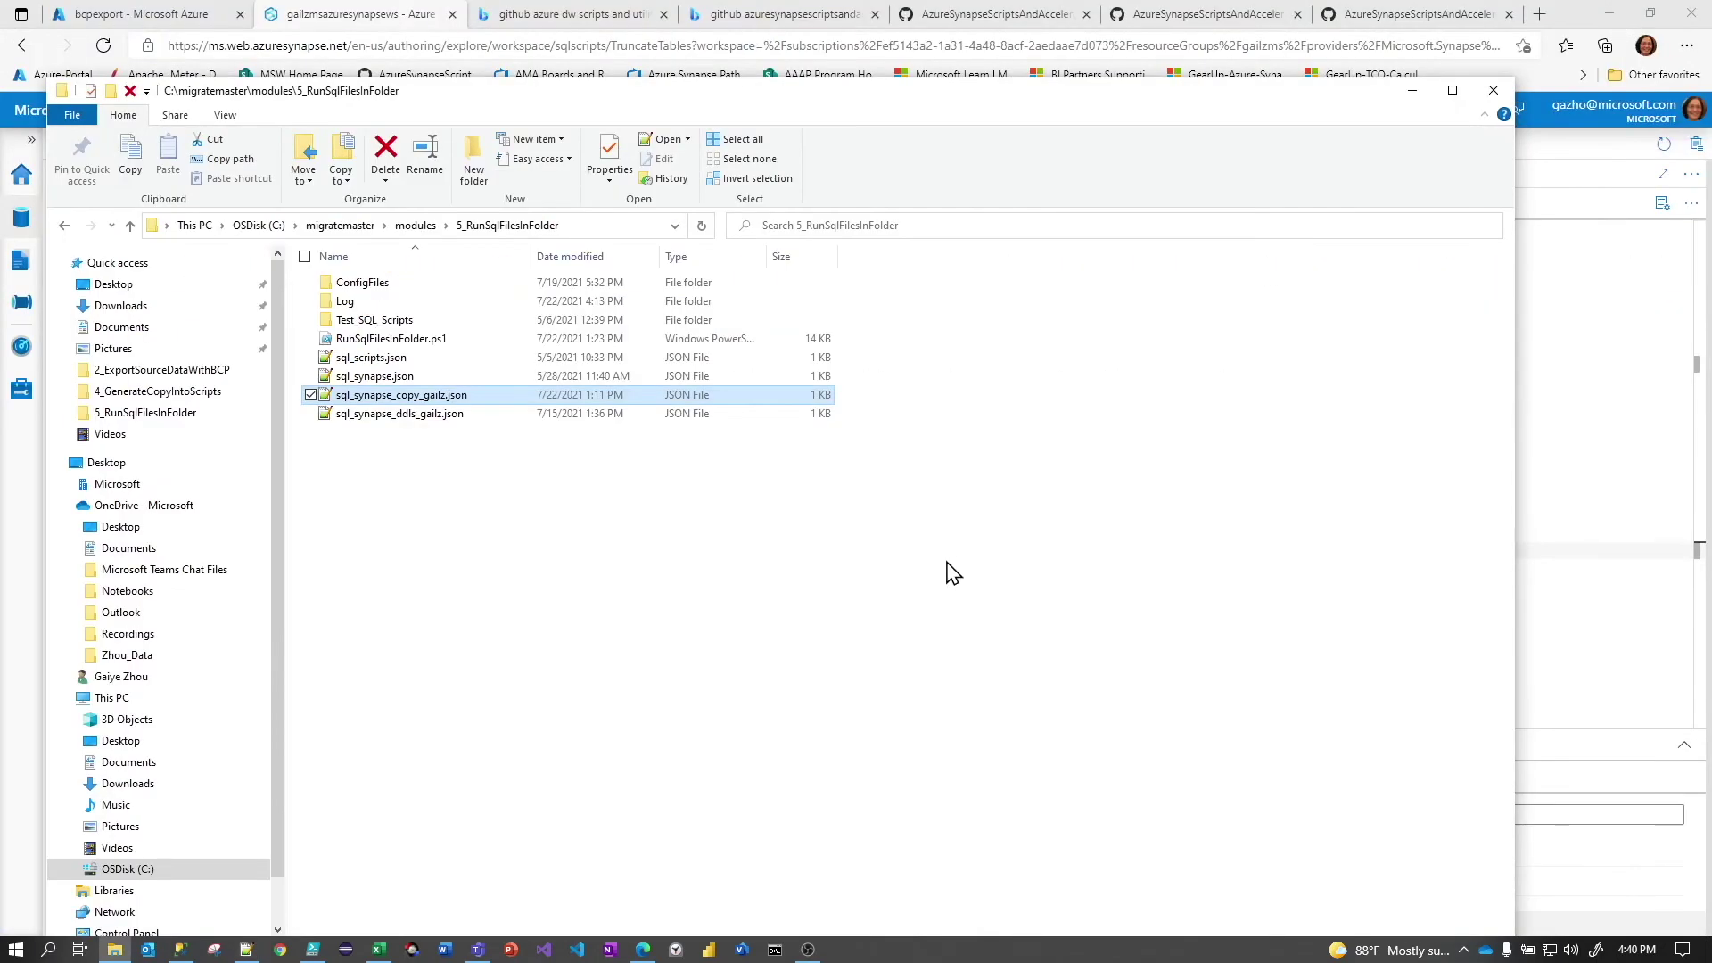
# Look through the SQL files in output\4_GenerateCopyIntoScripts\CsvMi, and return to the migratemaster folder
pyautogui.click(351, 230)
pyautogui.click(357, 323)
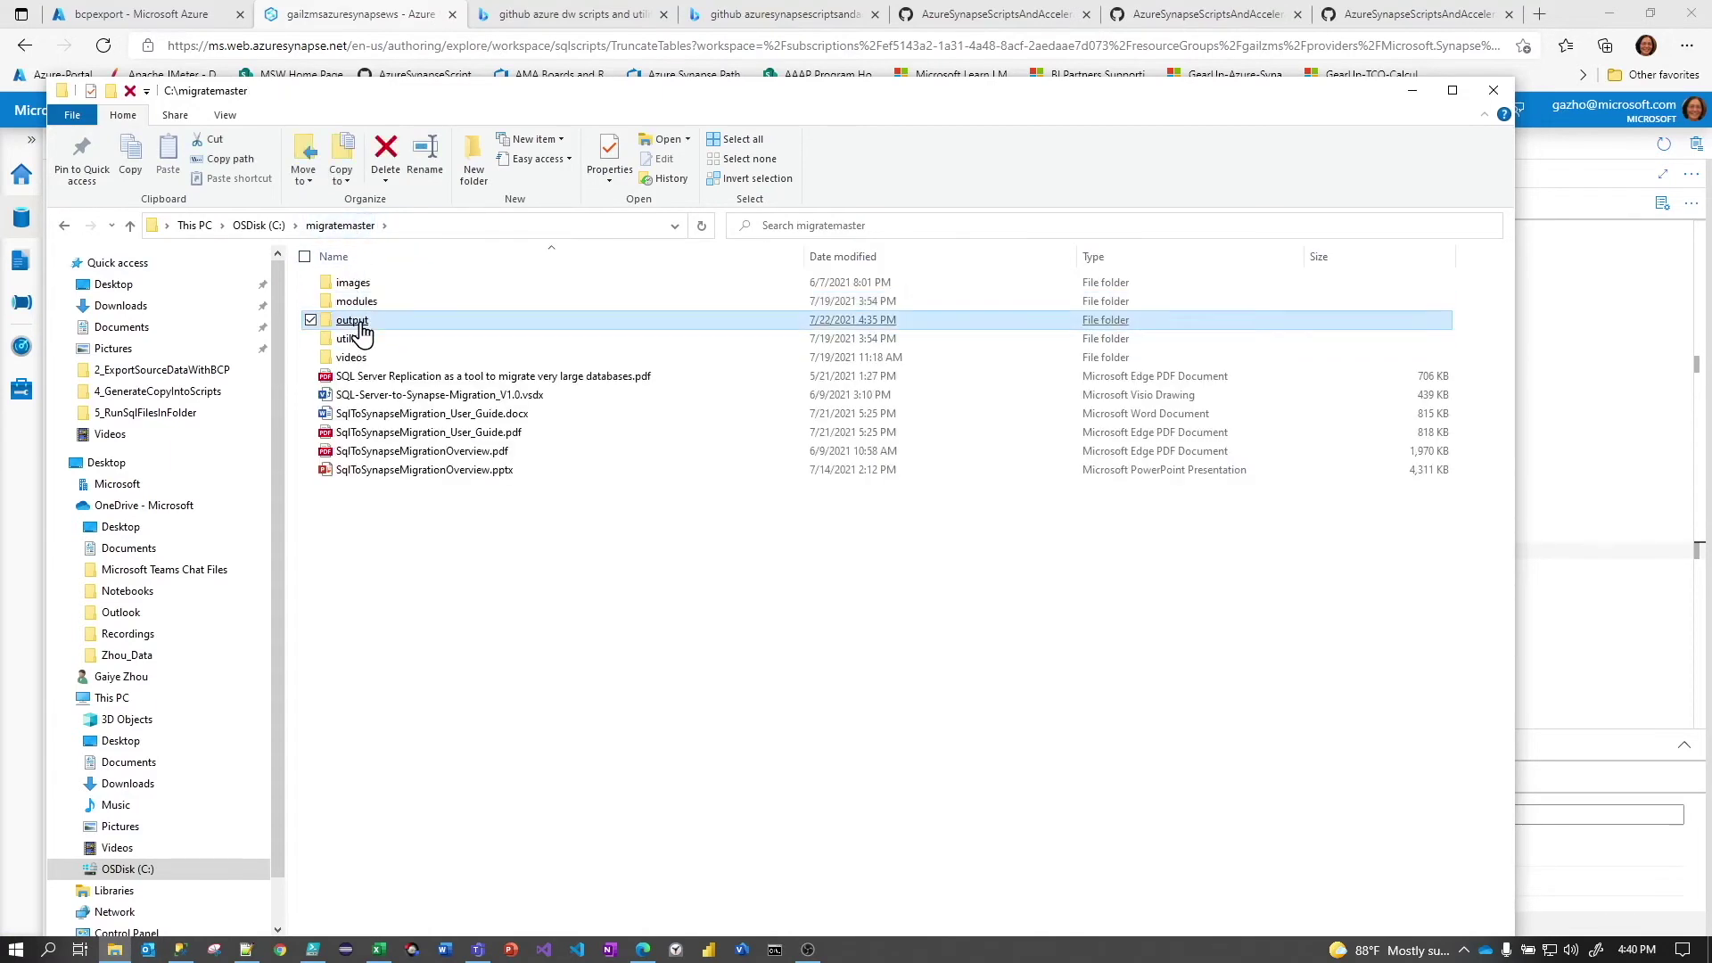
pyautogui.doubleClick(357, 322)
pyautogui.doubleClick(359, 323)
pyautogui.click(356, 286)
pyautogui.doubleClick(356, 286)
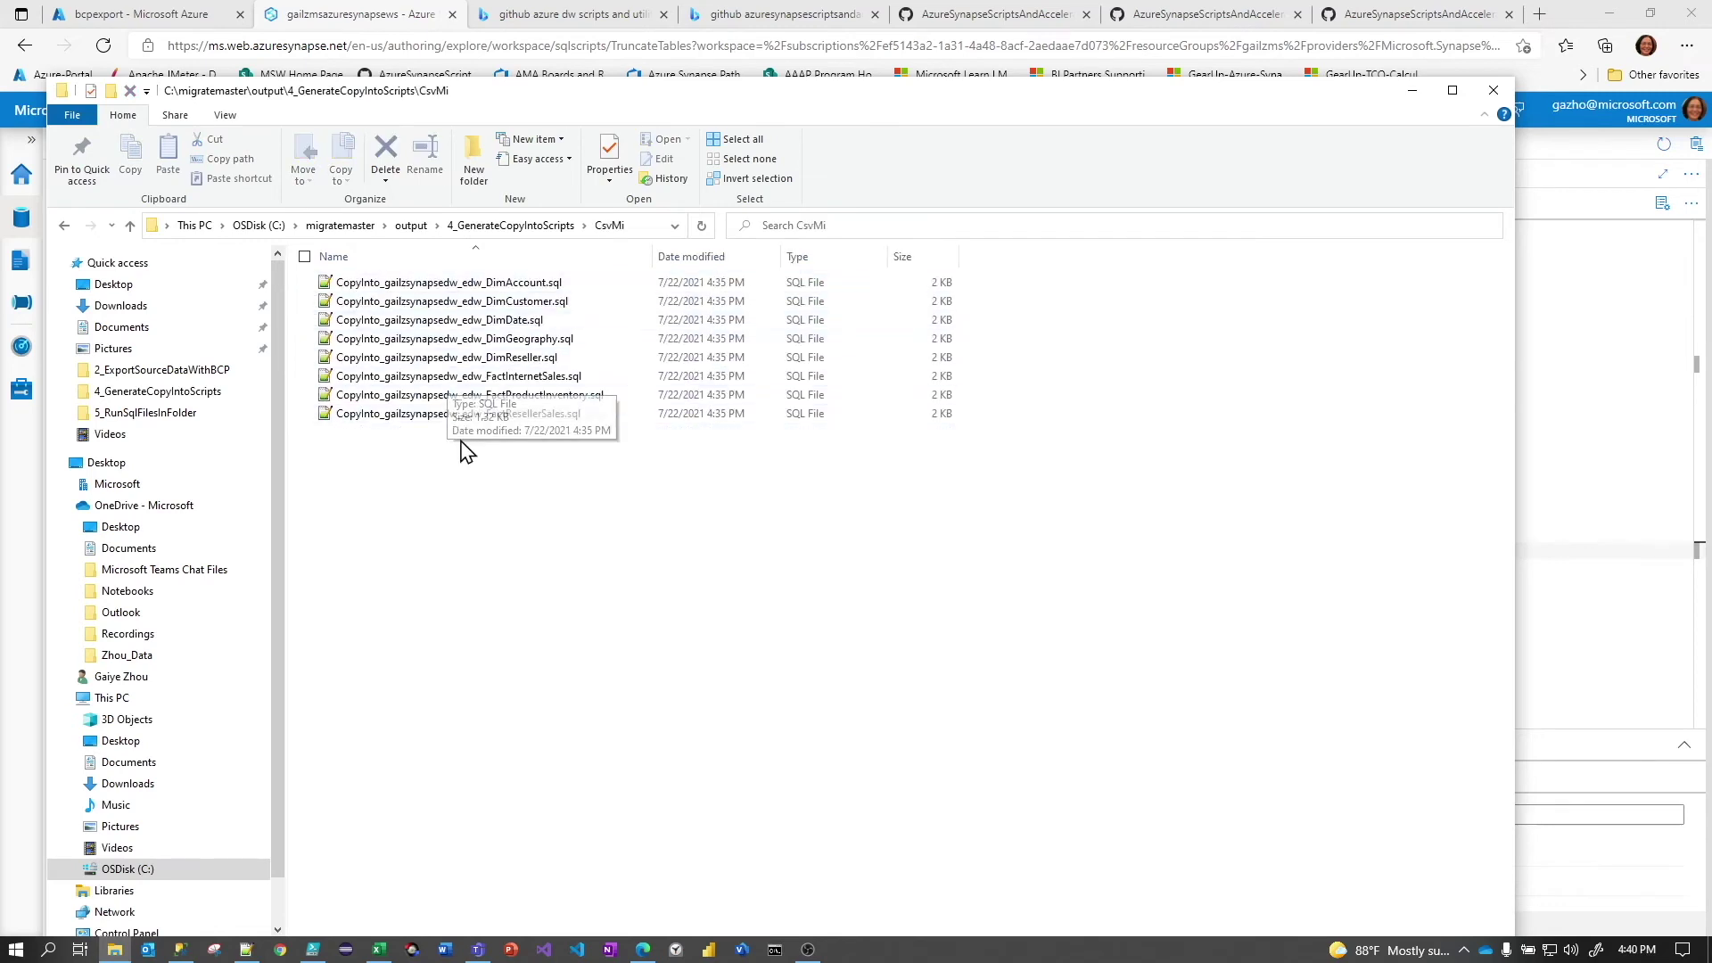
pyautogui.click(355, 227)
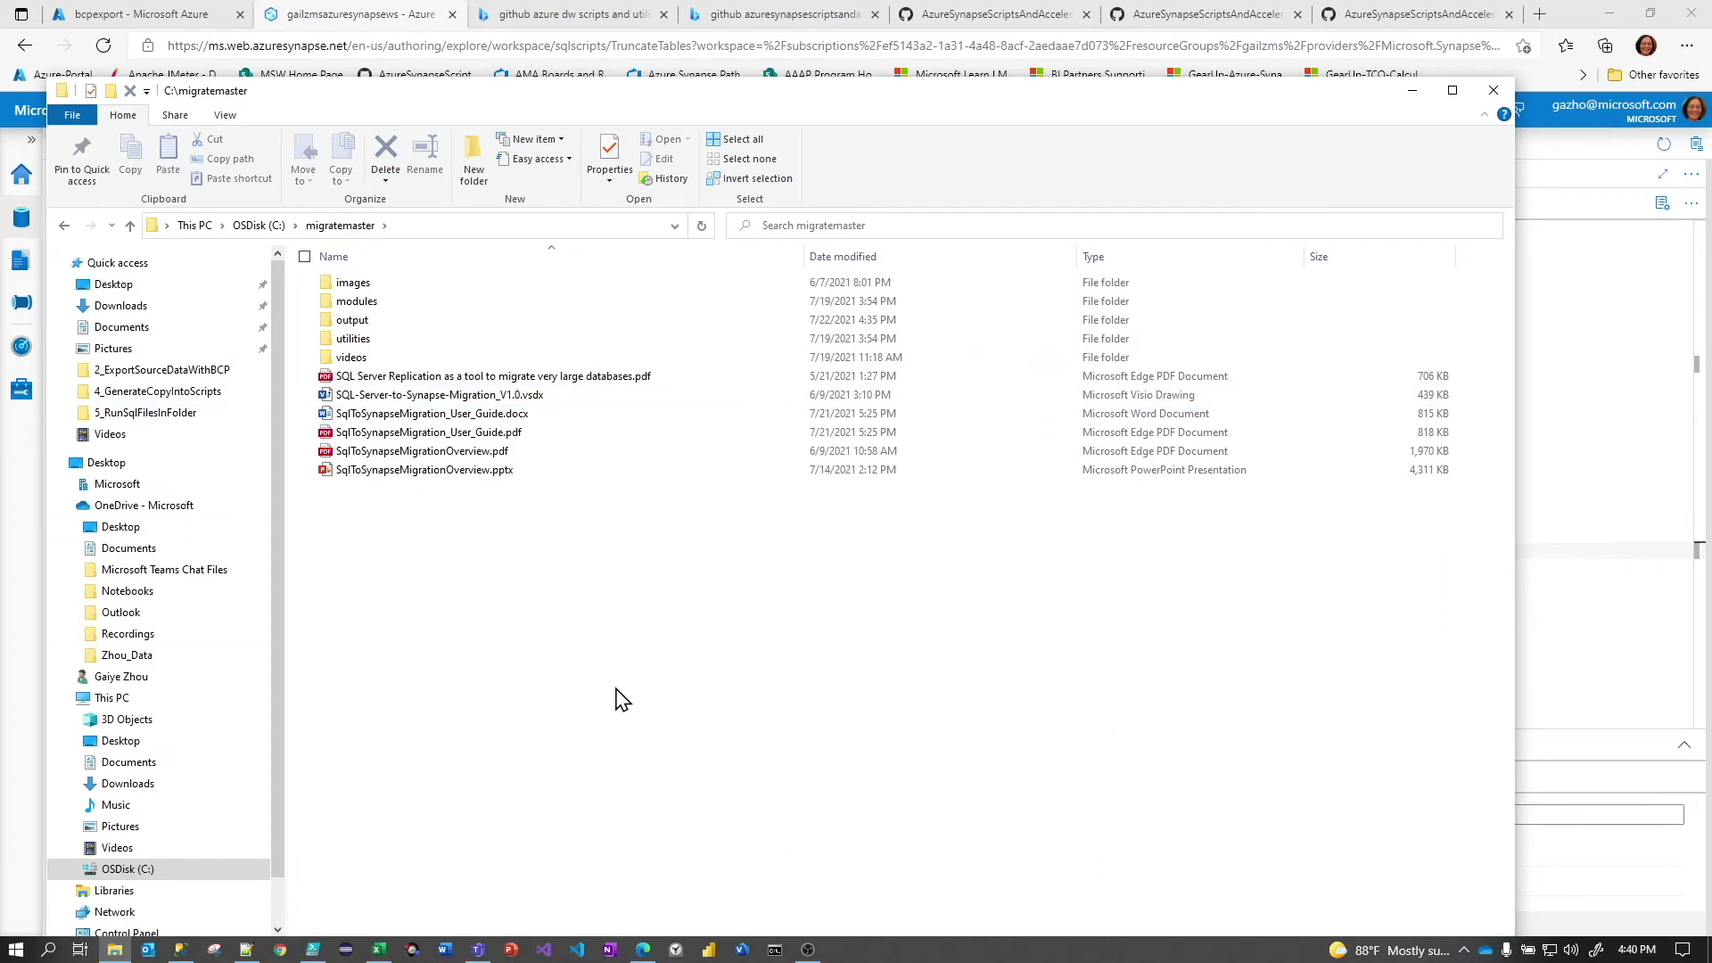
# Switch to Windows PowerShell ISE, clear the console and close the GenerateCopyIntoScripts.ps1 script
pyautogui.moveTo(630, 952)
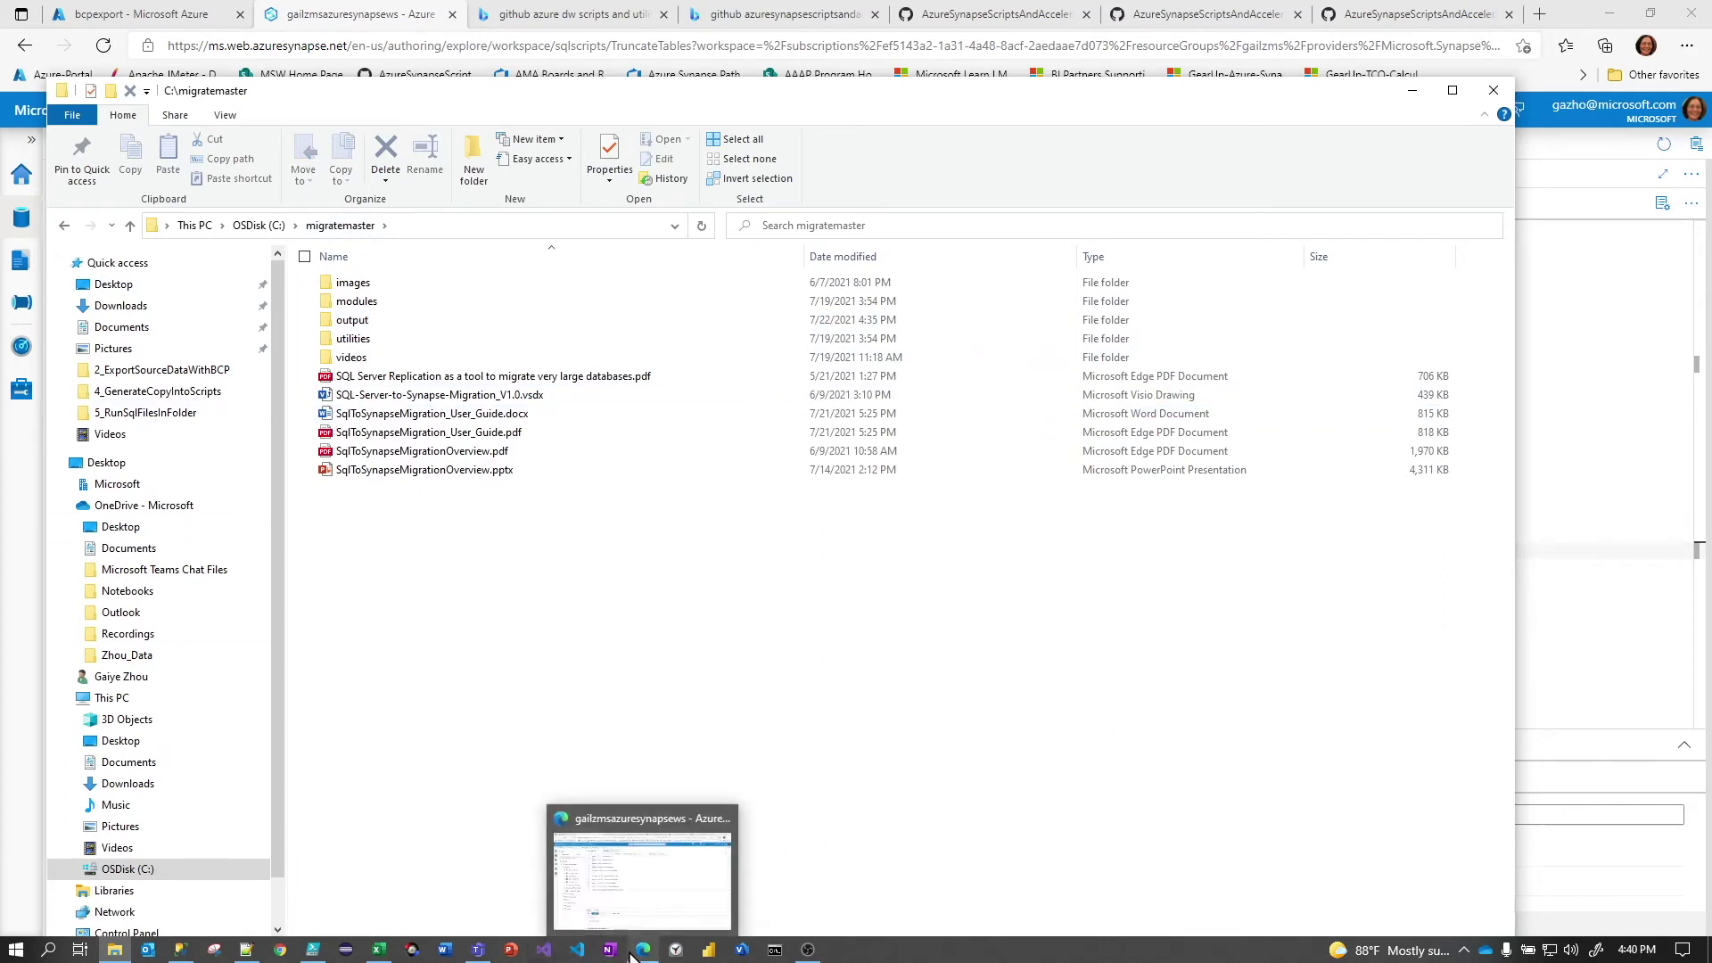
pyautogui.moveTo(312, 951)
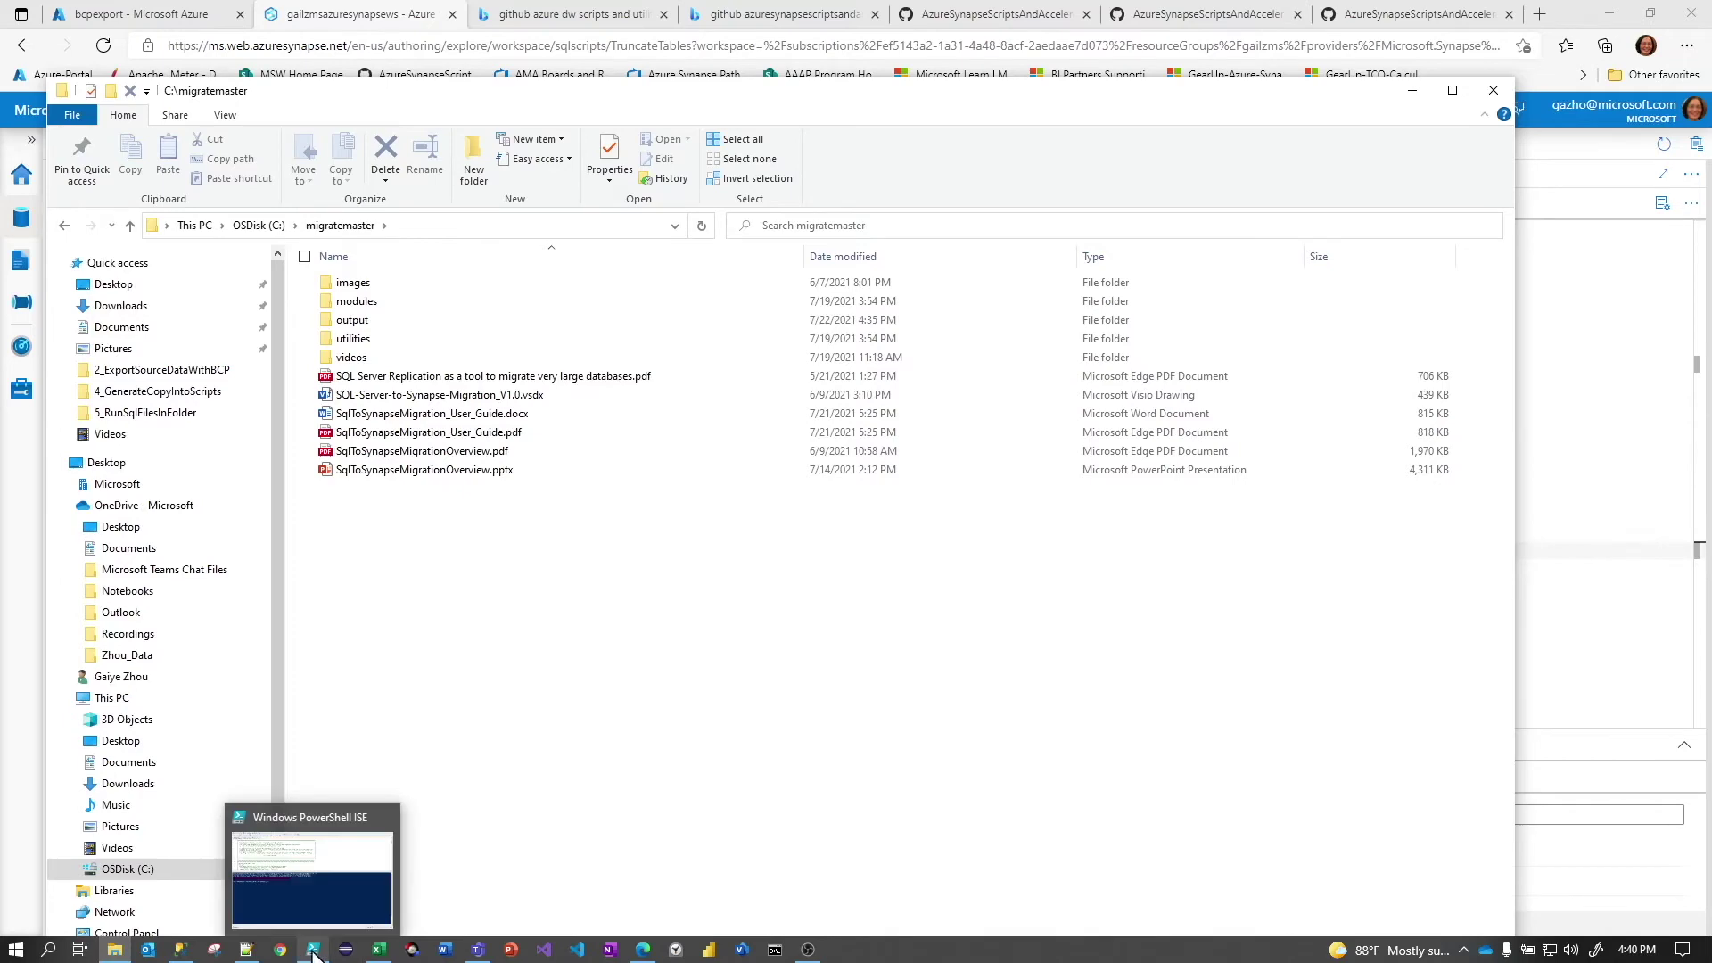
pyautogui.click(305, 894)
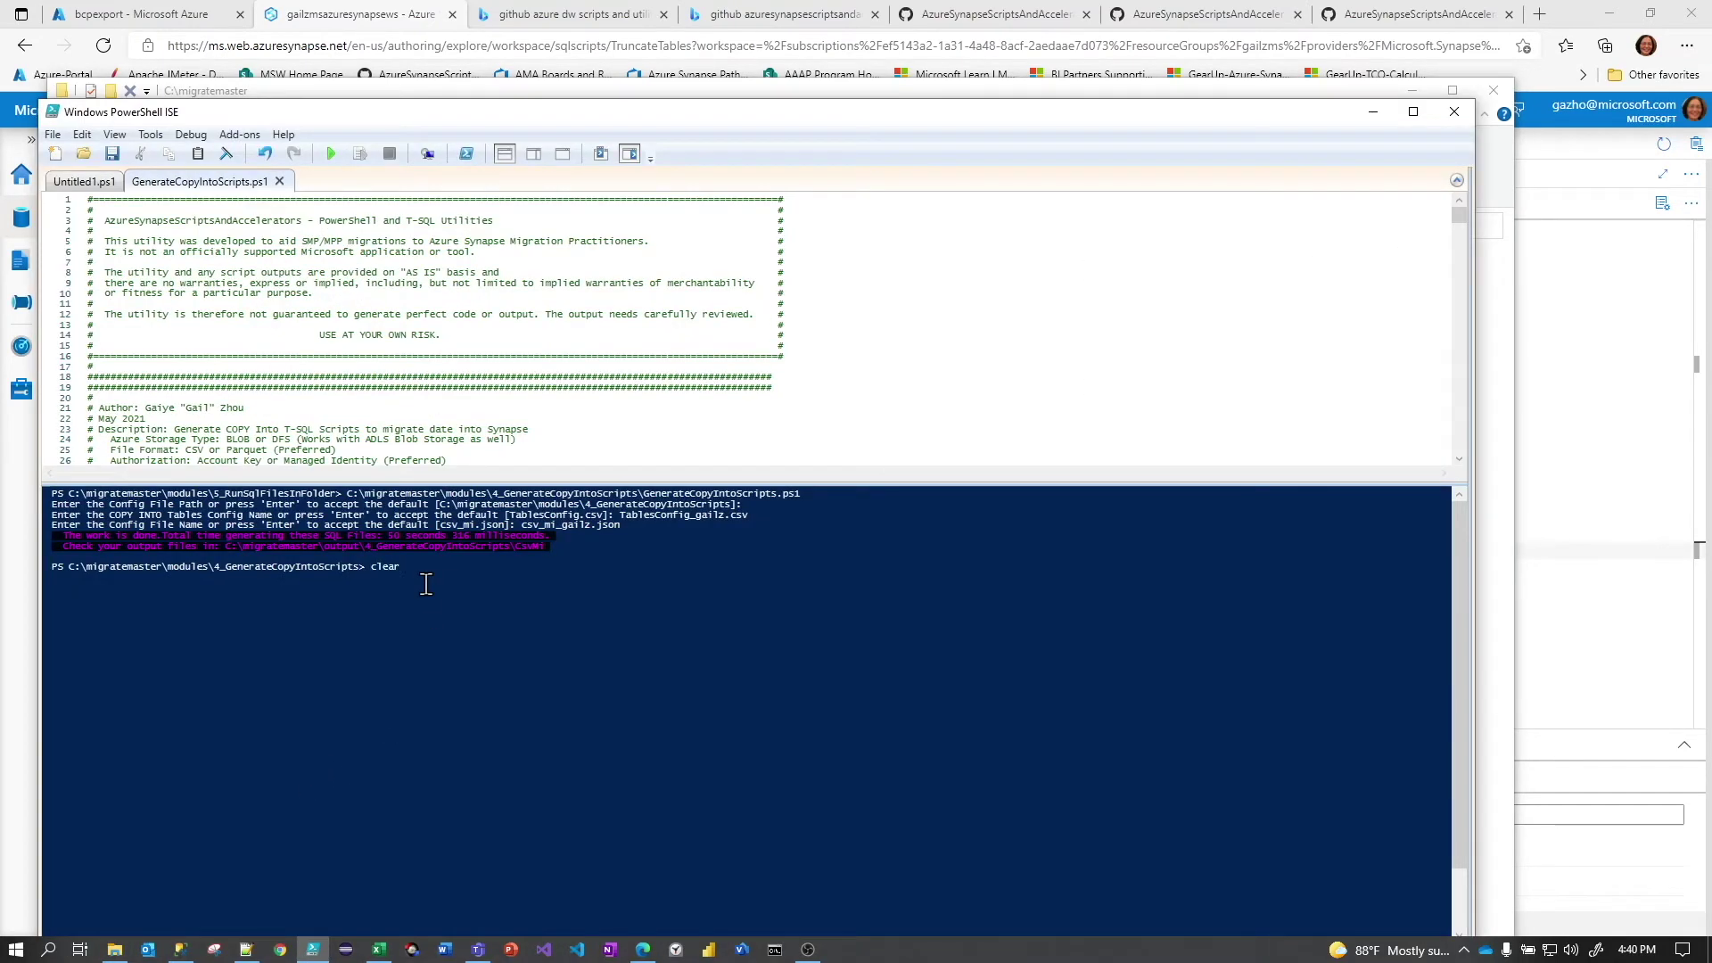
pyautogui.write('clear')
pyautogui.press('Return')
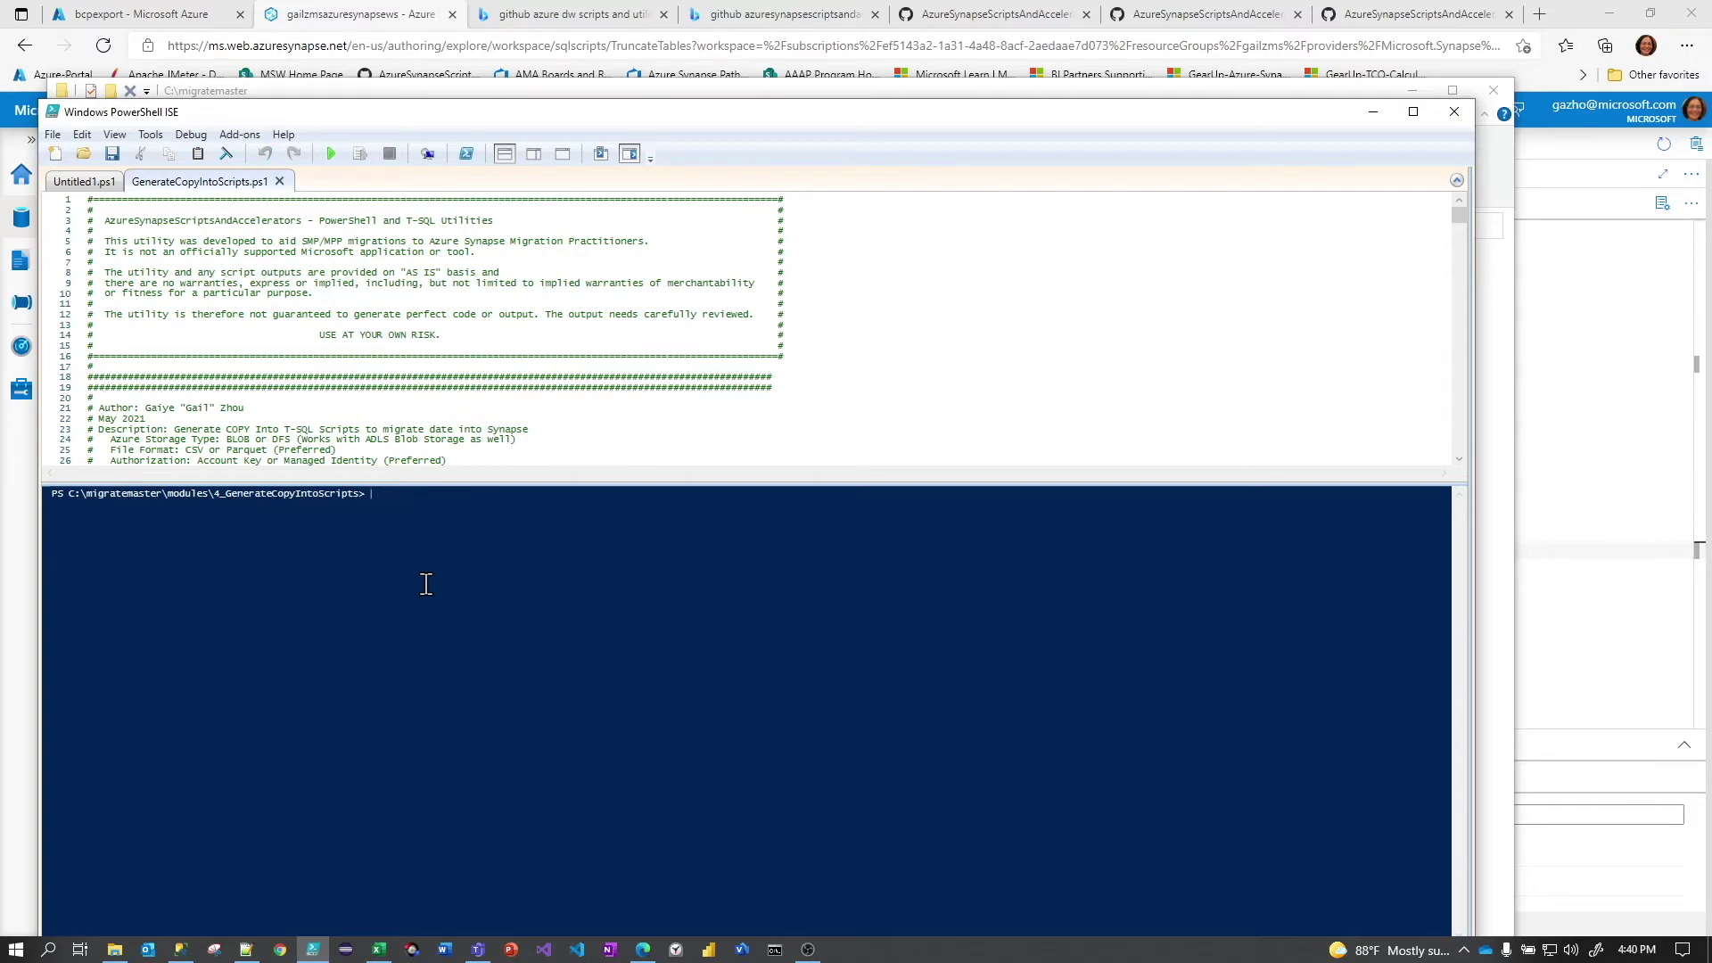
pyautogui.click(279, 181)
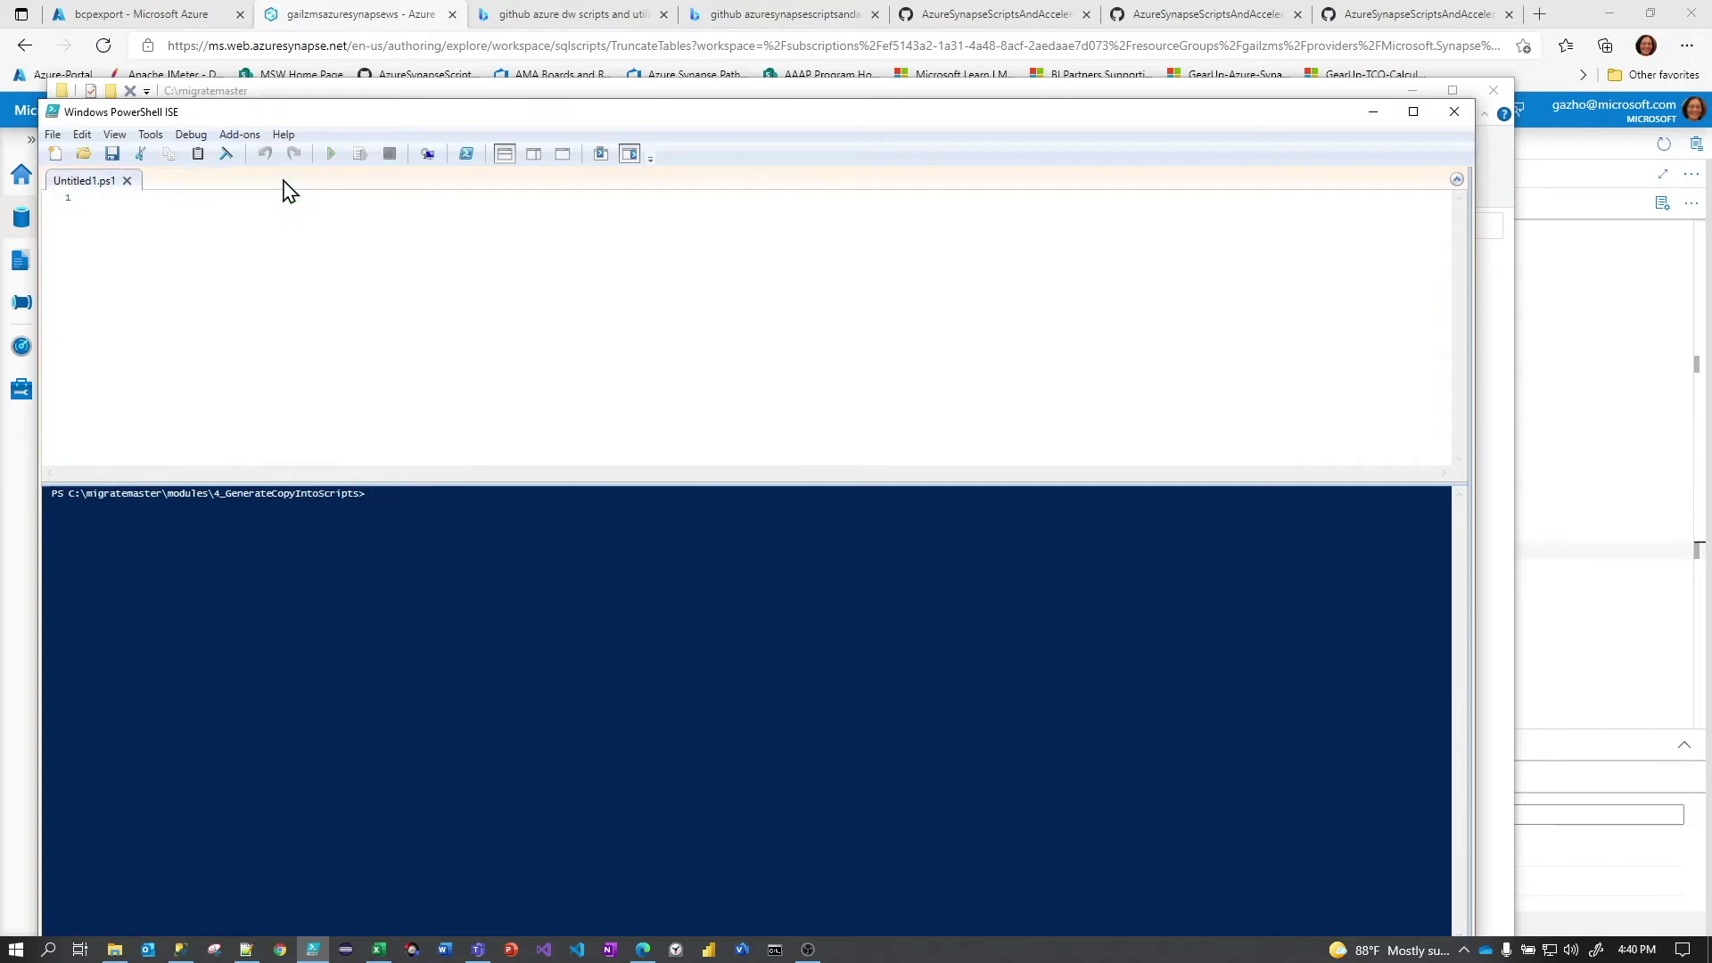
# Open RunSqlFilesInFolder.ps1 from the modules\5_RunSqlFilesInFolder folder in PowerShell ISE
pyautogui.click(51, 135)
pyautogui.click(65, 176)
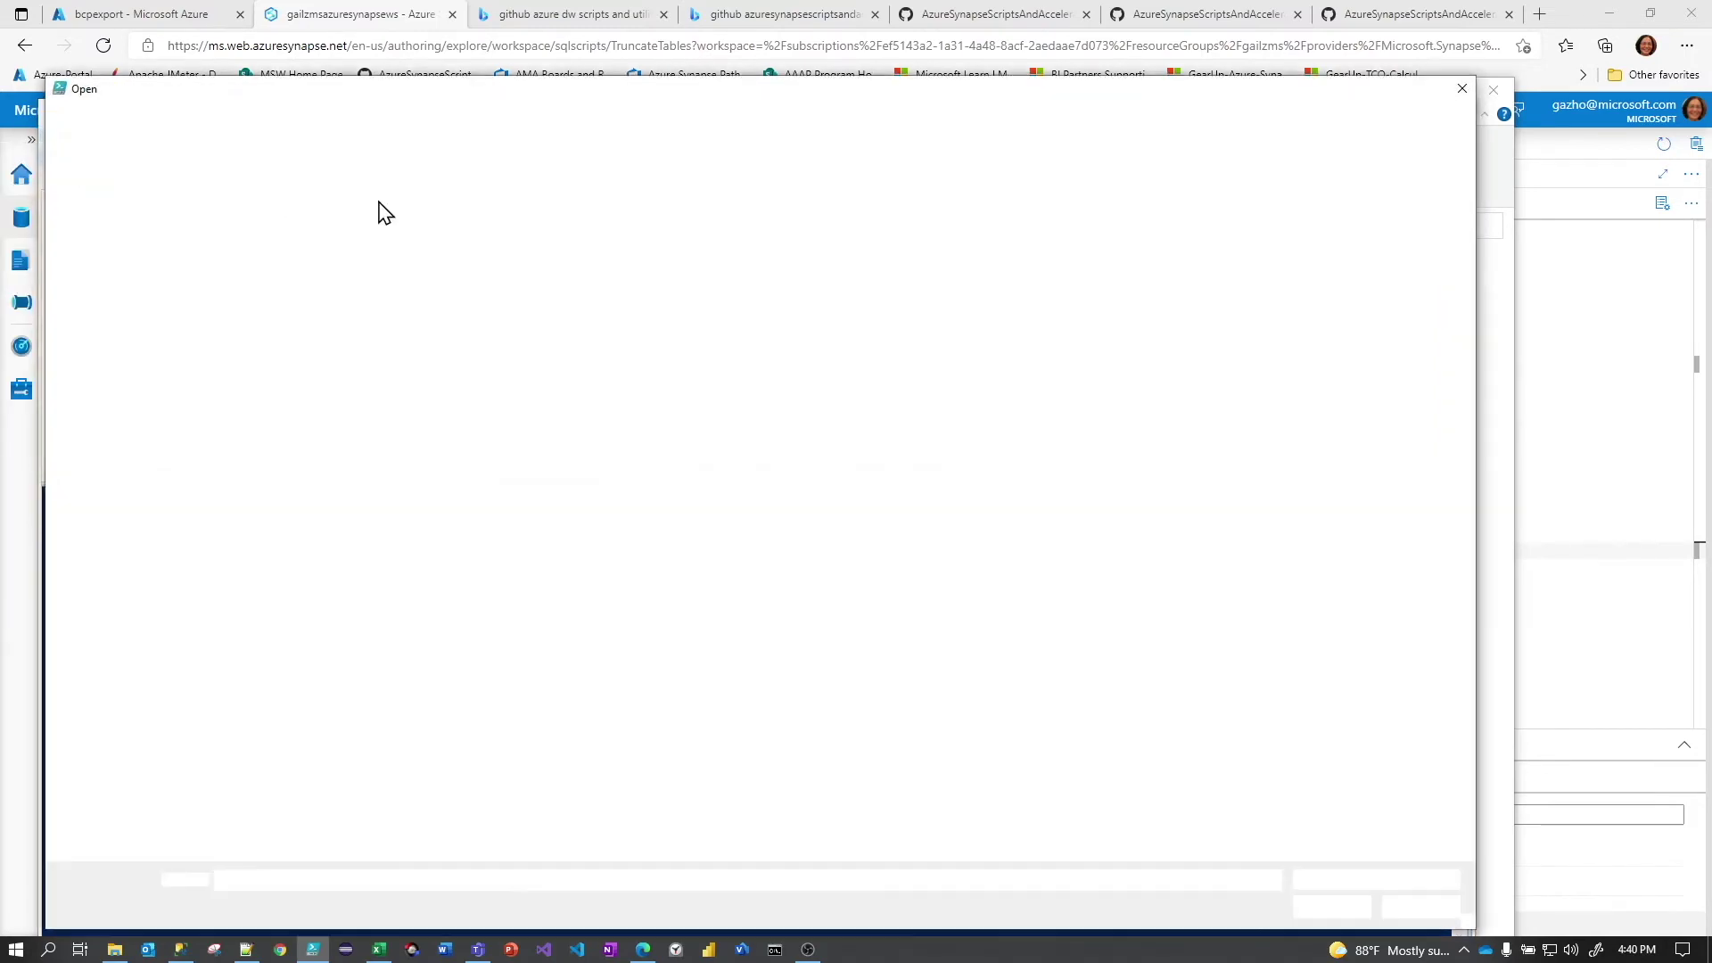
pyautogui.click(414, 119)
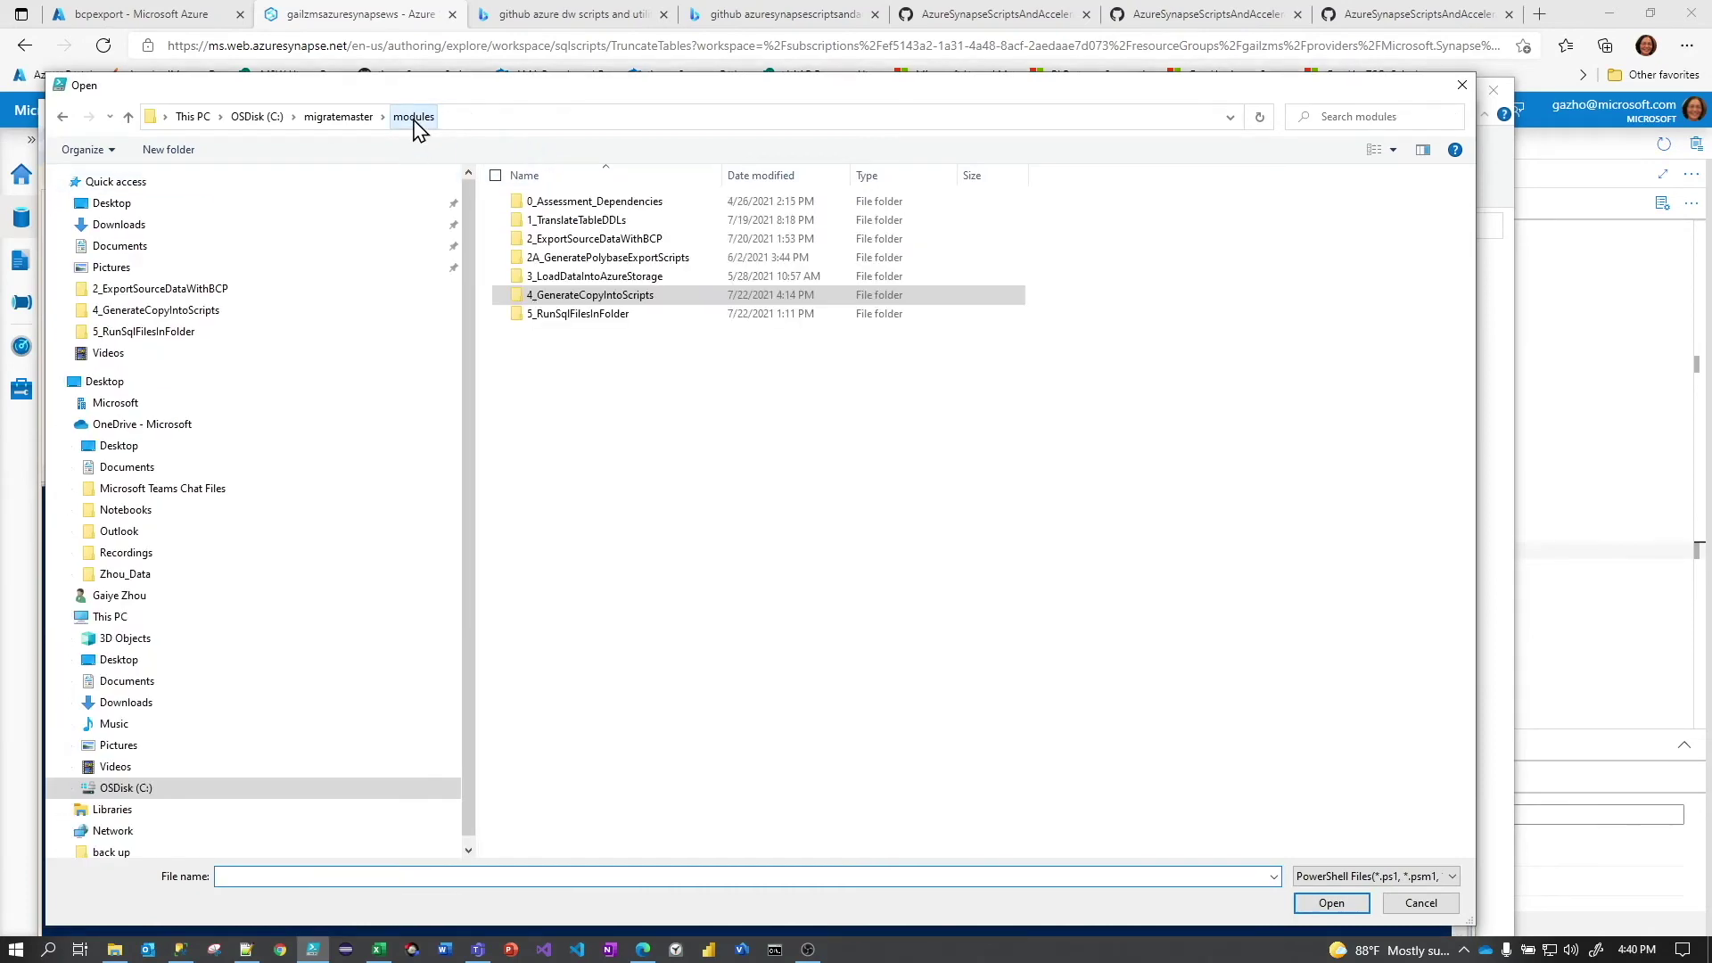
pyautogui.click(591, 313)
pyautogui.doubleClick(593, 317)
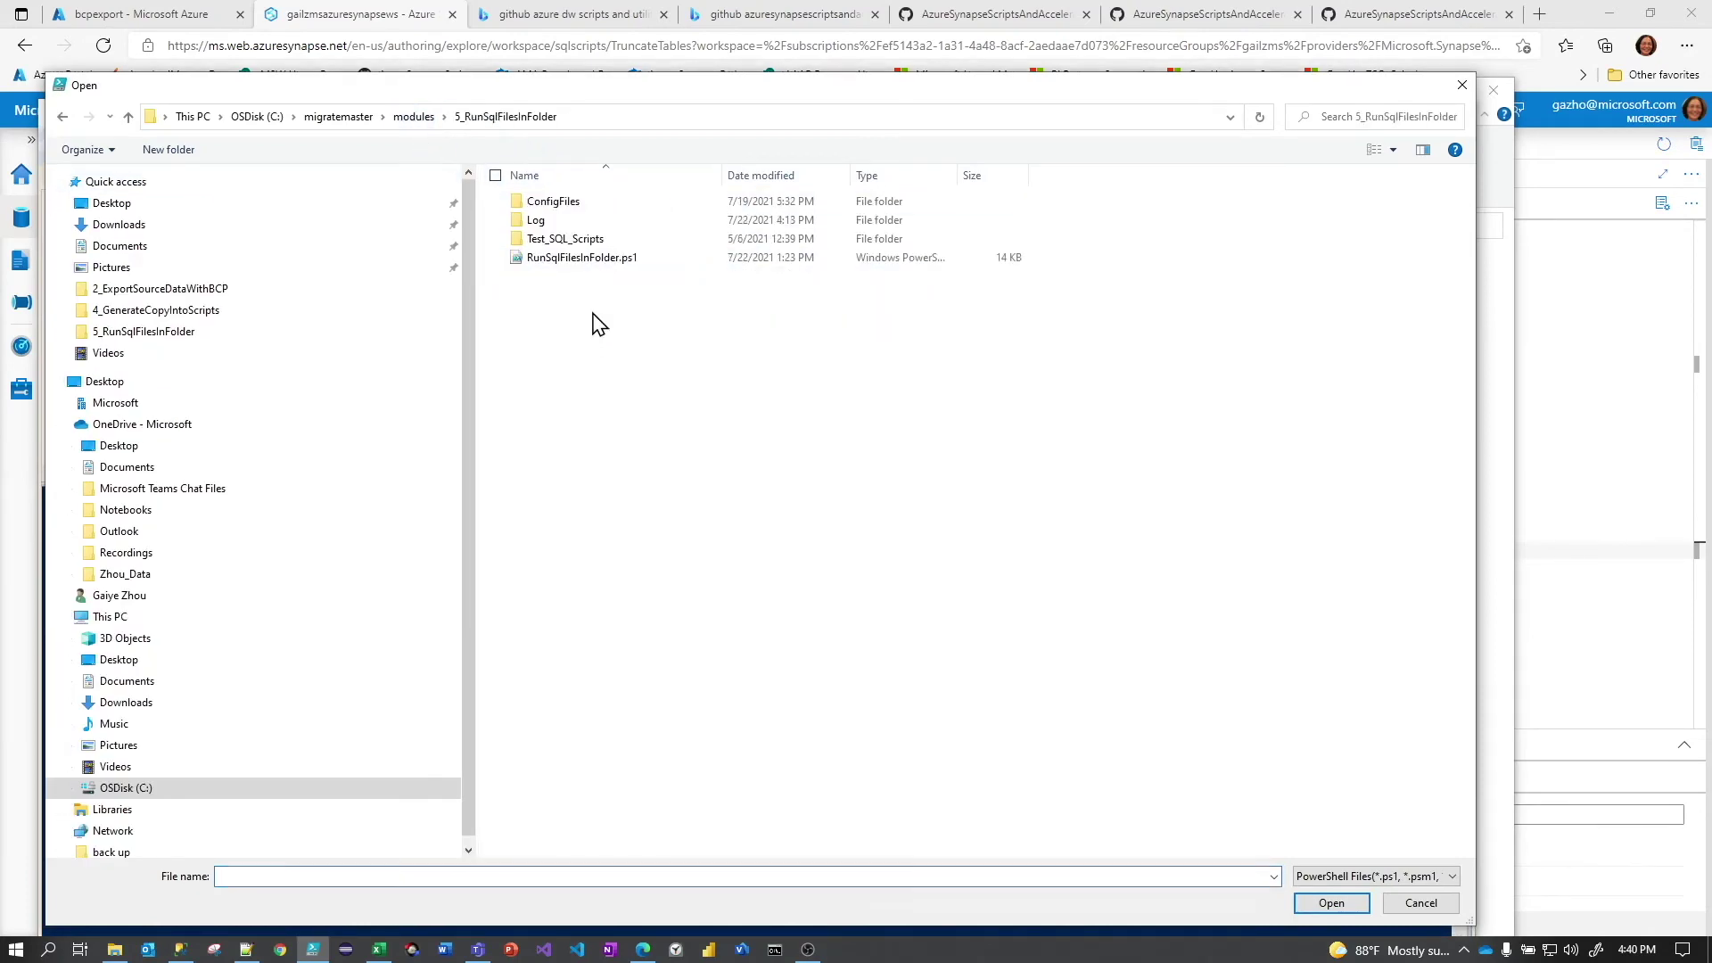
pyautogui.doubleClick(592, 258)
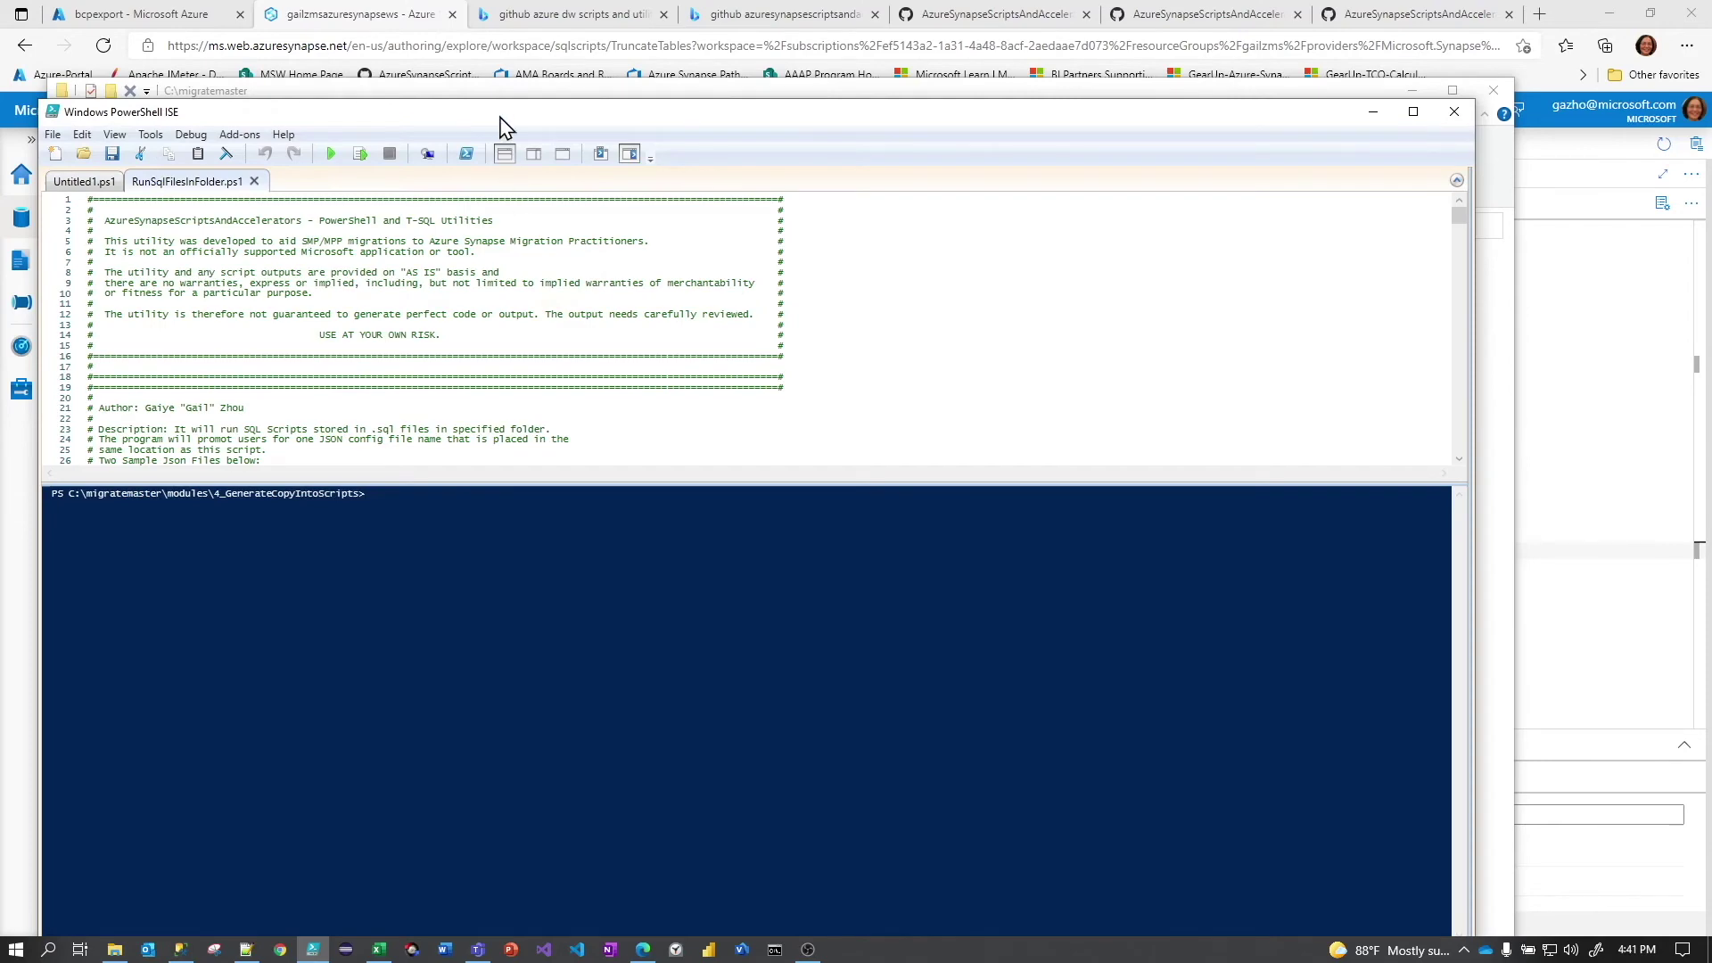
# Copy the configuration file name sql_synapse_copy_gailz.json from its properties in the modules\5_RunSqlFilesInFolder folder
pyautogui.moveTo(523, 93); pyautogui.dragTo(712, 48)
pyautogui.click(545, 257)
pyautogui.doubleClick(553, 259)
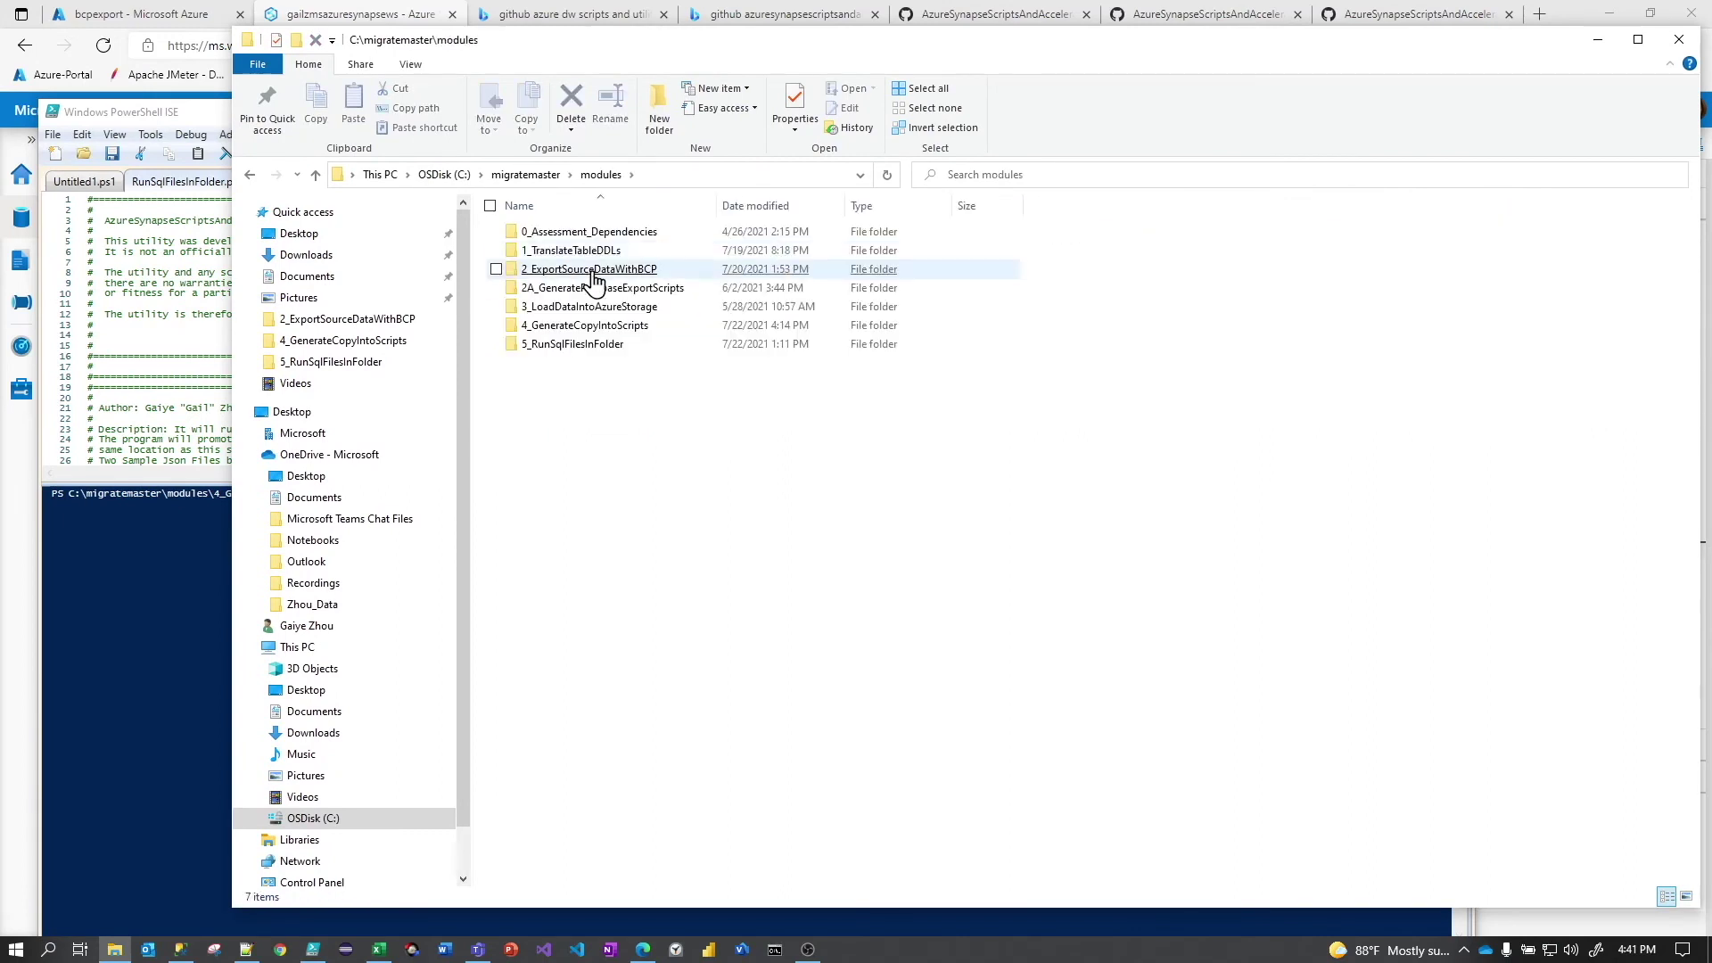
pyautogui.doubleClick(592, 345)
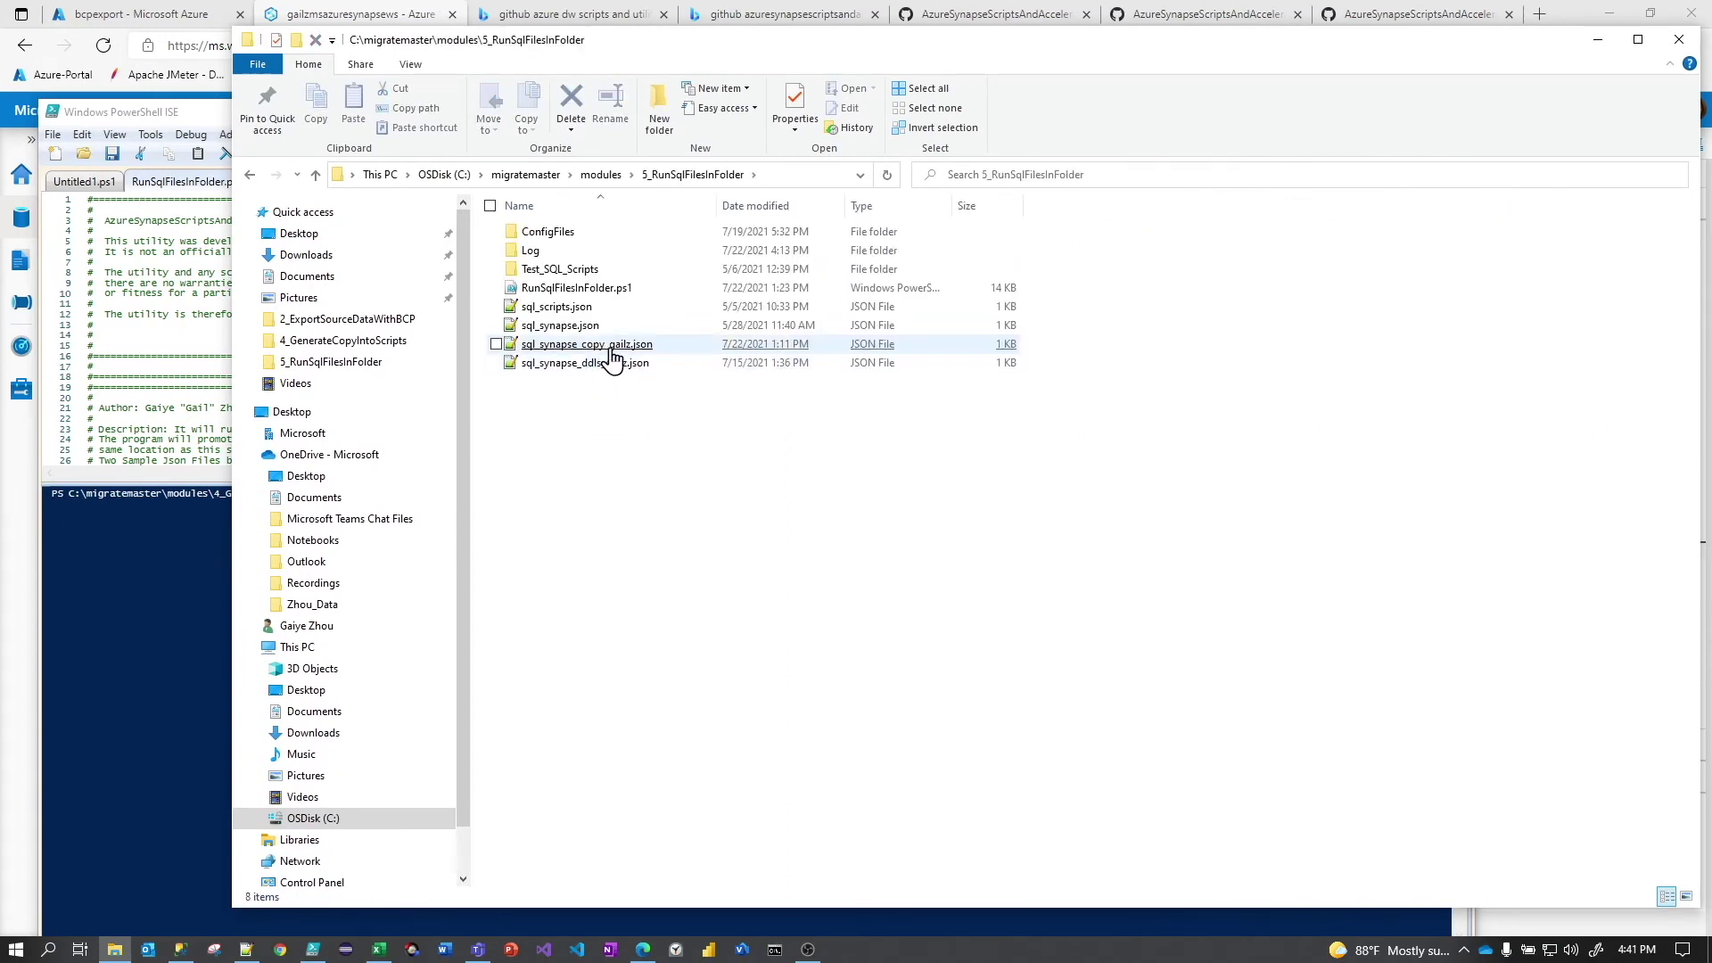
pyautogui.rightClick(626, 347)
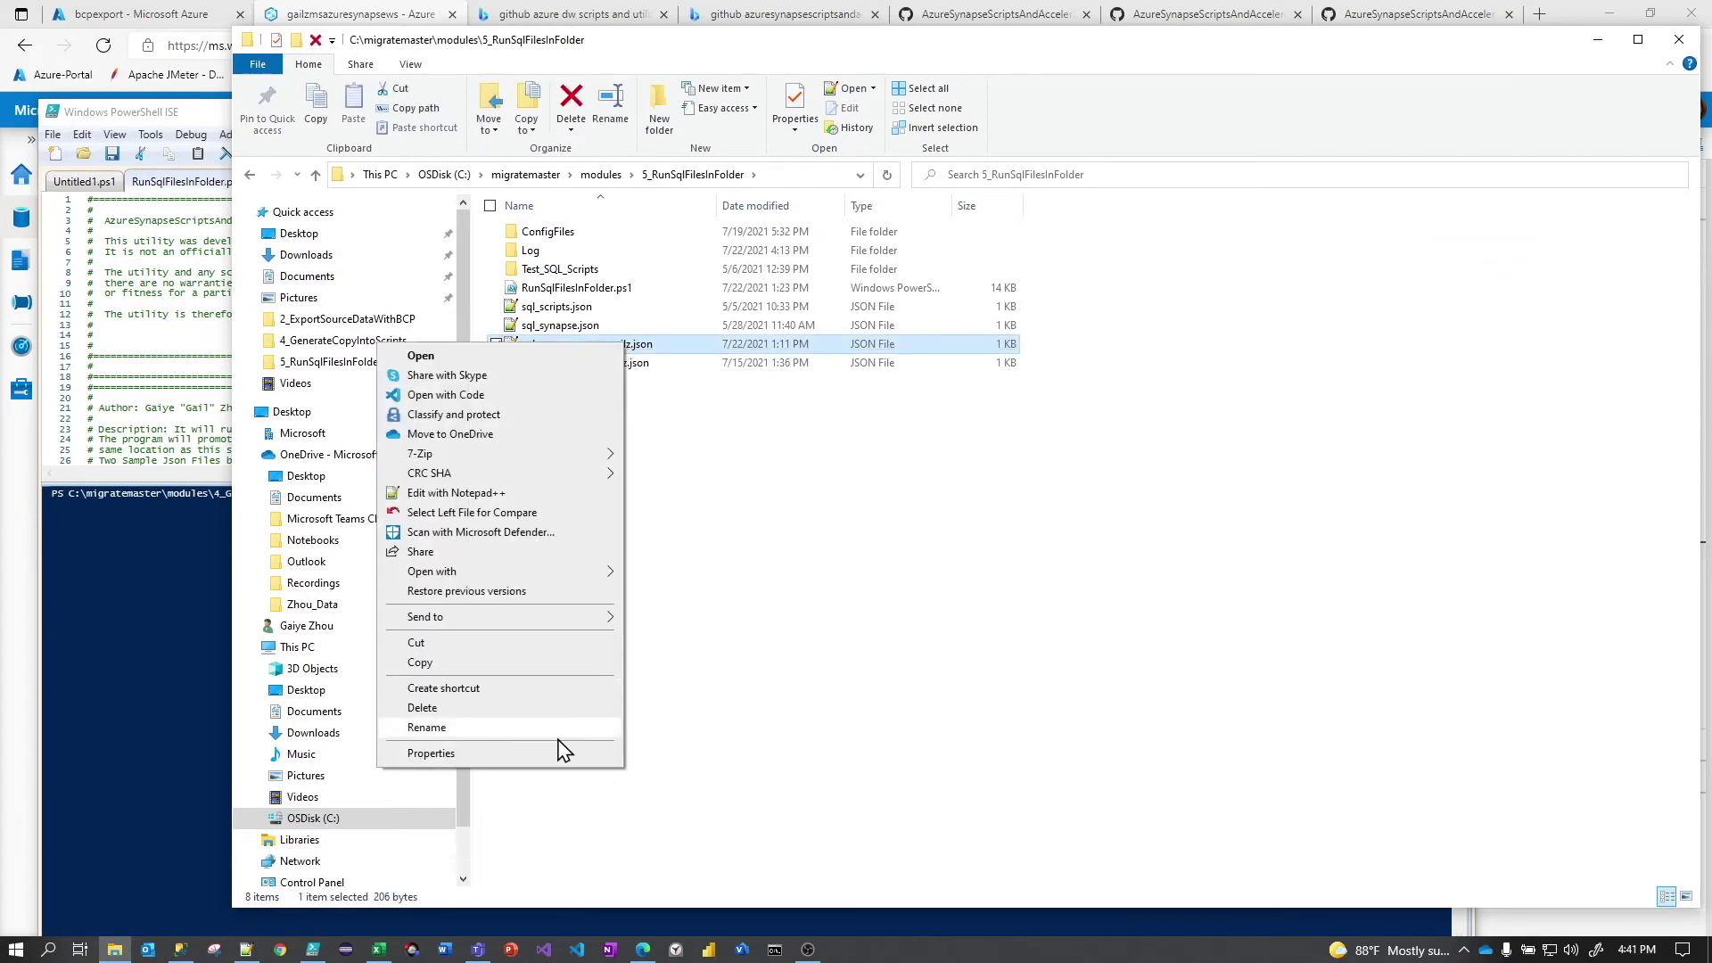
pyautogui.click(430, 754)
pyautogui.hotkey('ctrl', 'c')
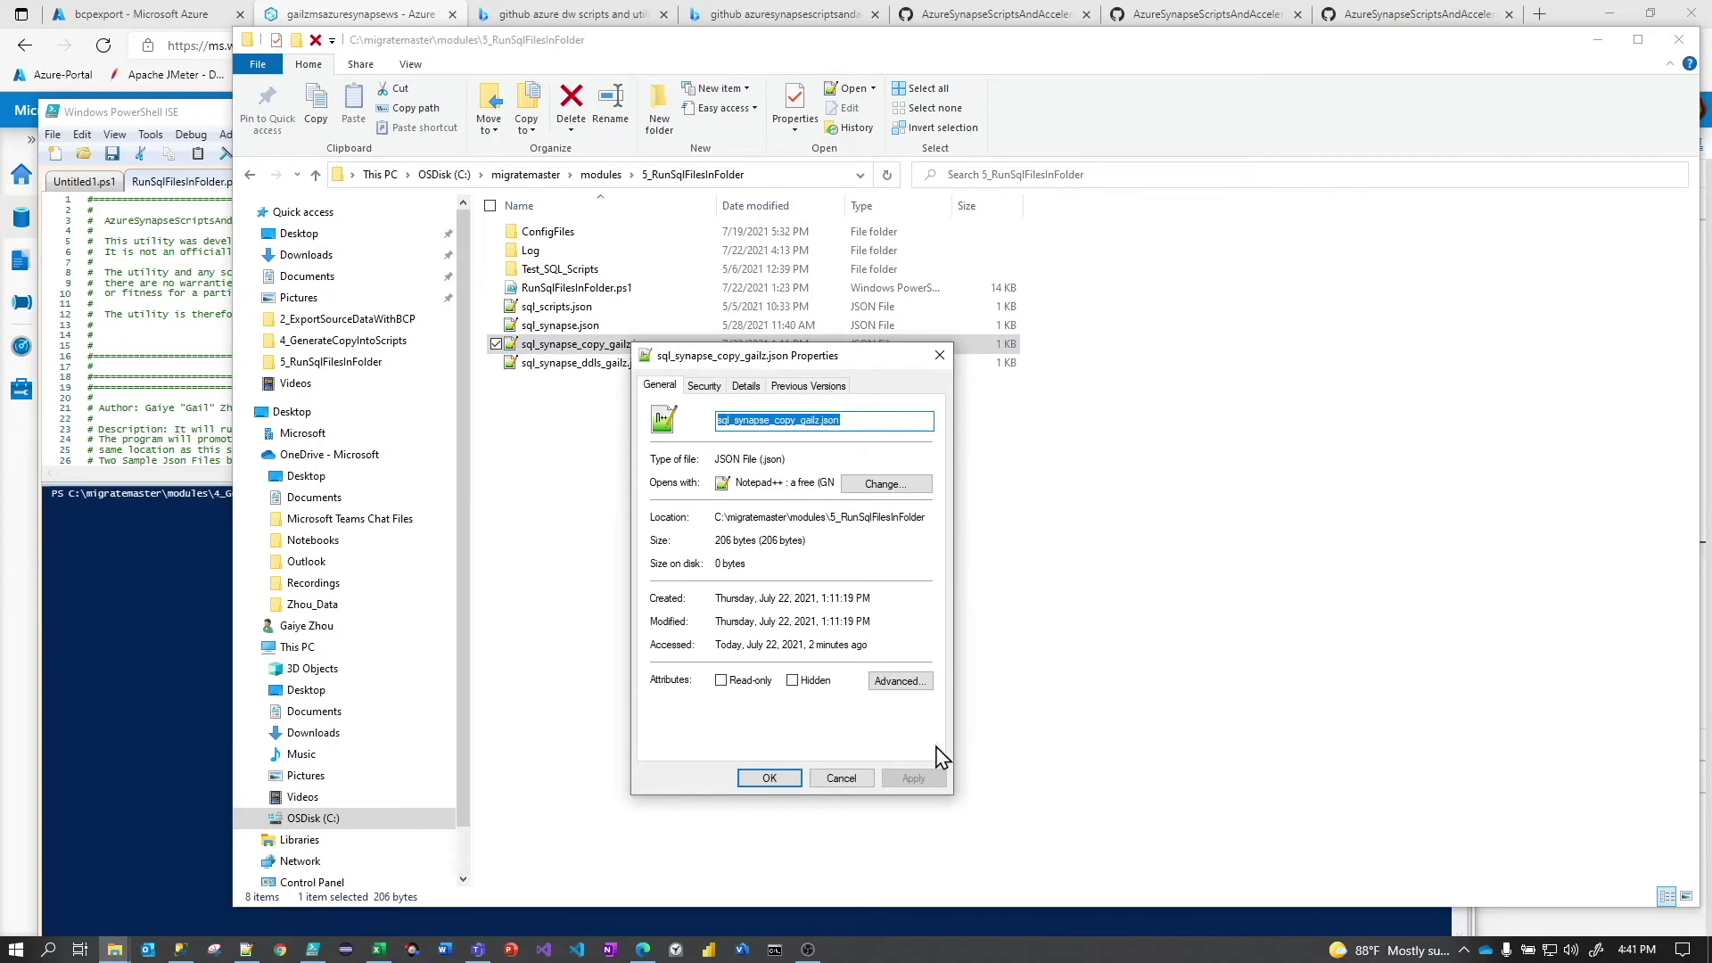
pyautogui.click(840, 777)
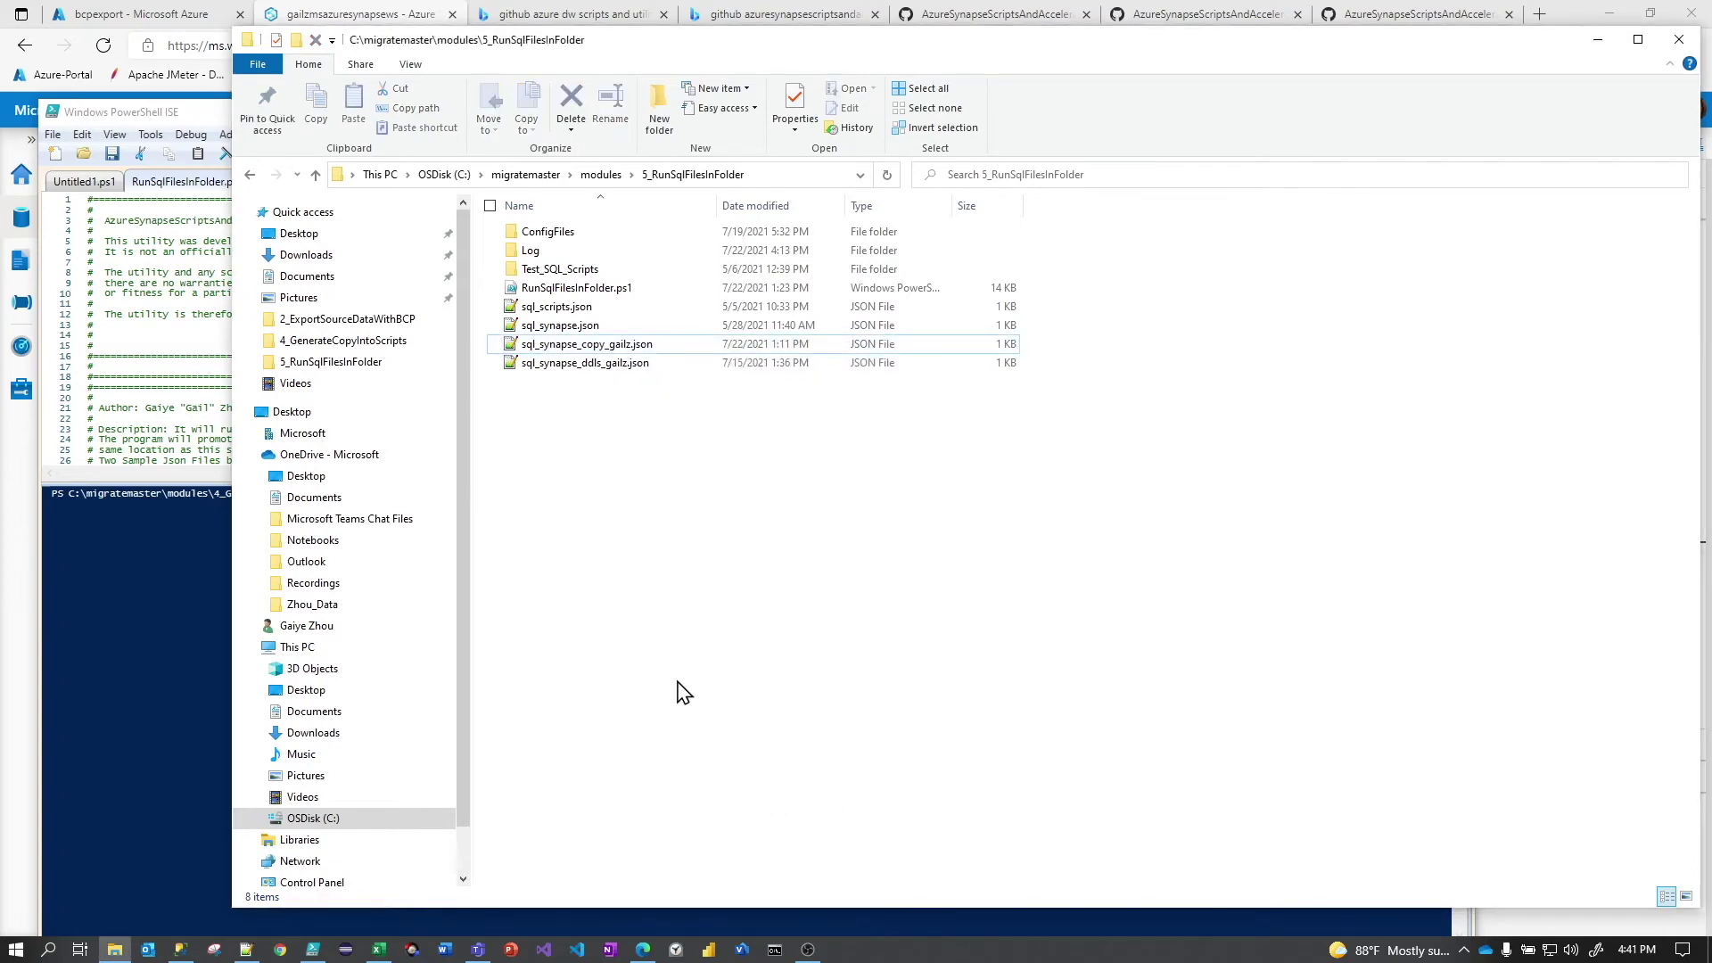
# Run RunSqlFilesInFolder.ps1 in PowerShell ISE with sql_synapse_copy_gailz.json as the config file, entering the SQL login user name and password
pyautogui.click(161, 555)
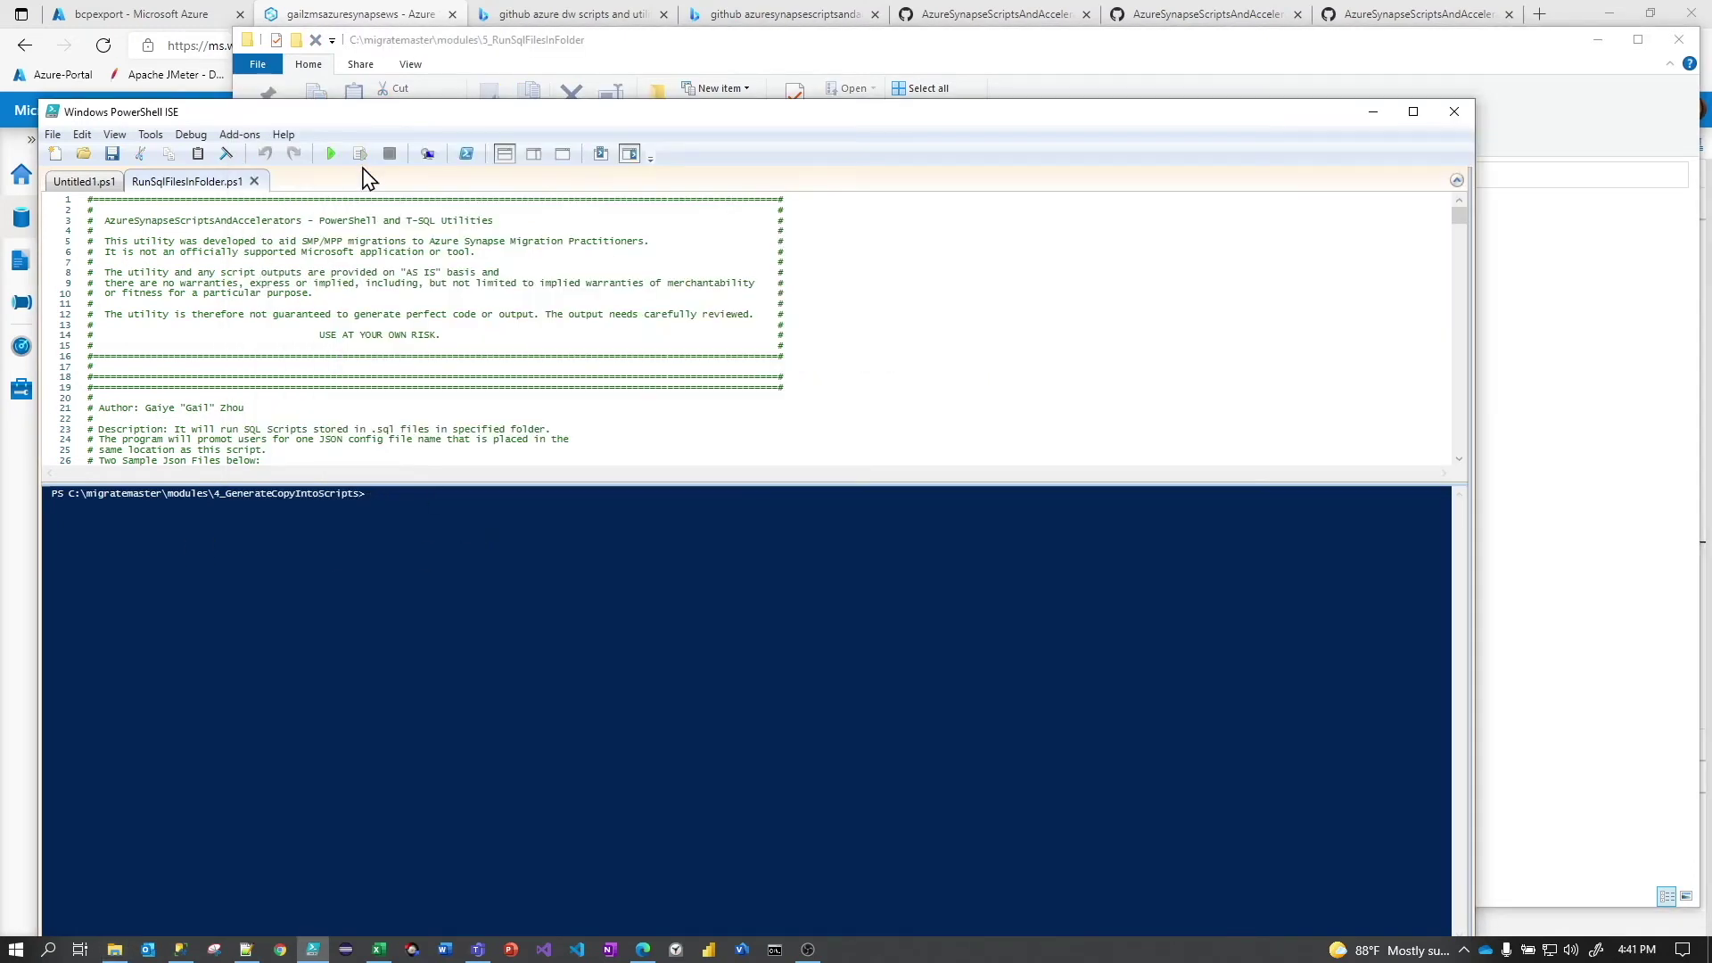
pyautogui.click(331, 155)
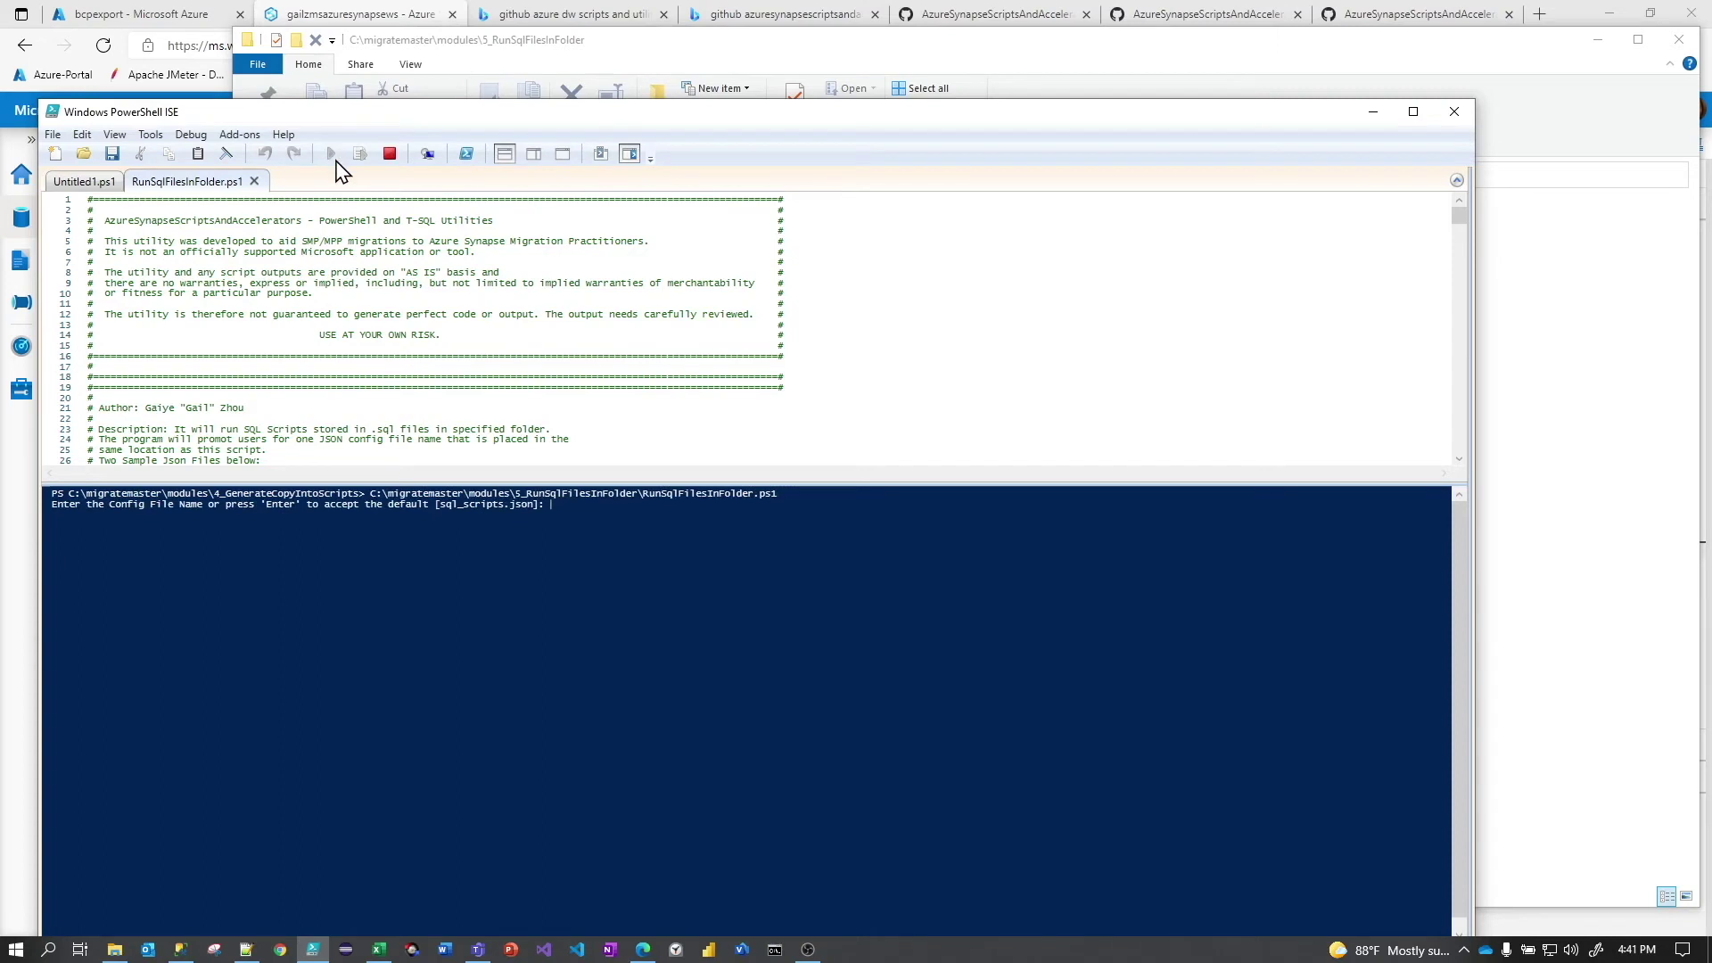
pyautogui.rightClick(586, 516)
pyautogui.click(545, 569)
pyautogui.press('Return')
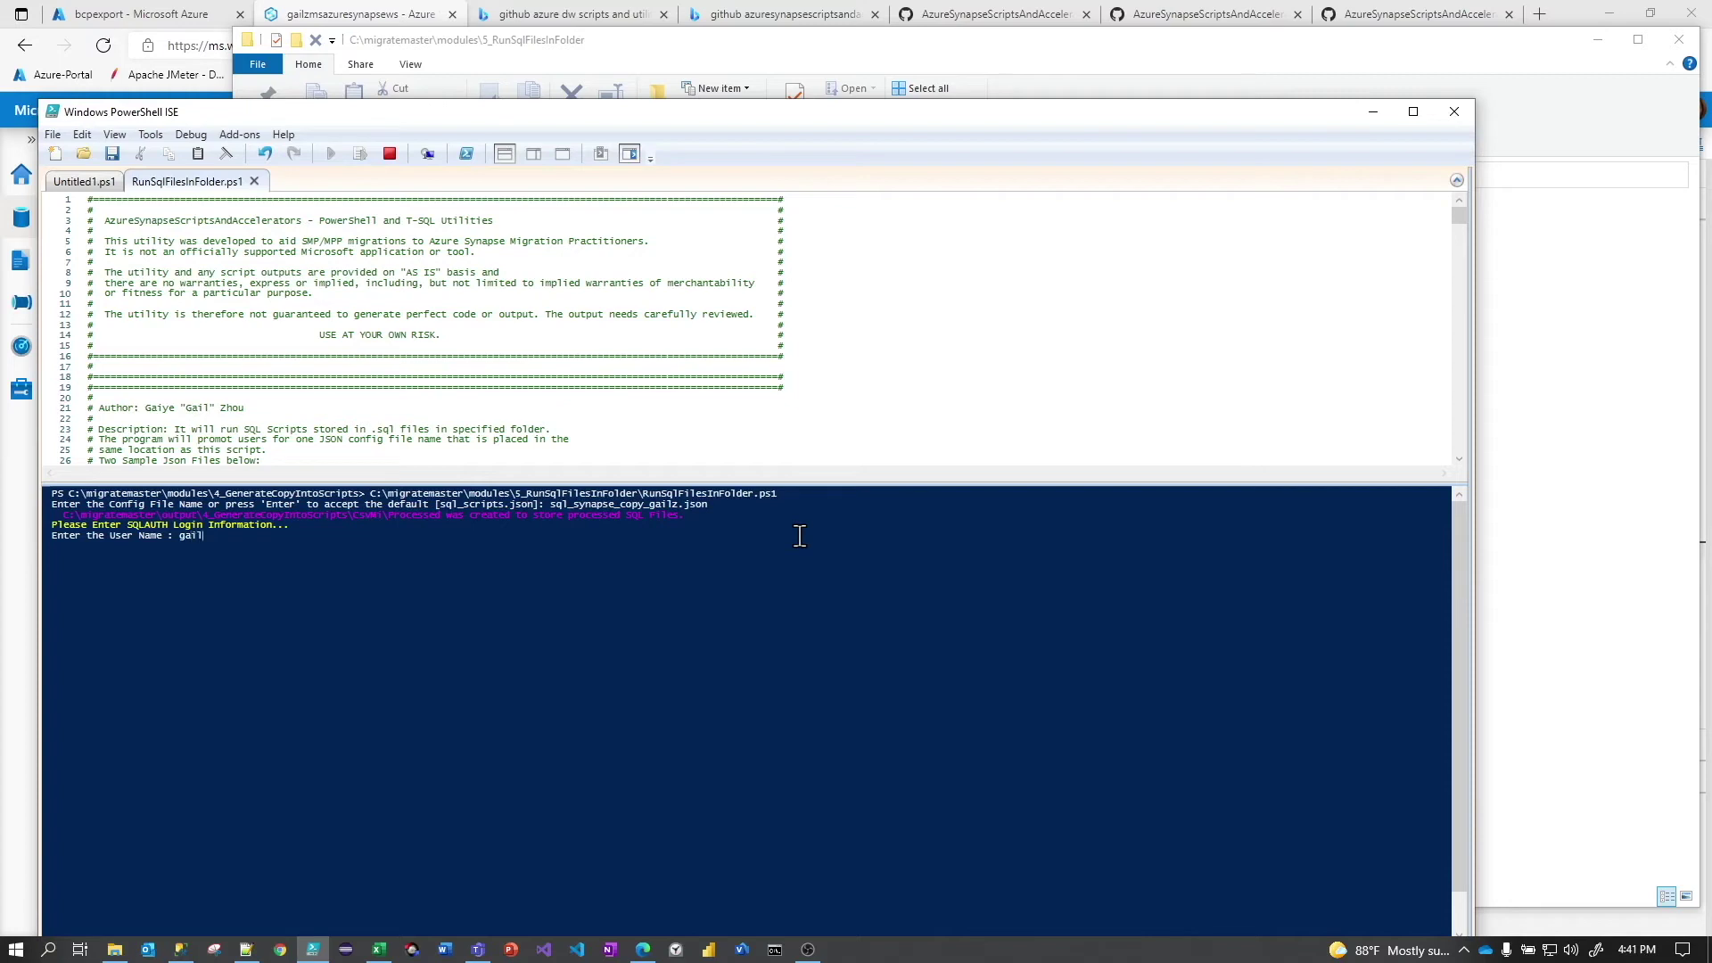
pyautogui.press('Return')
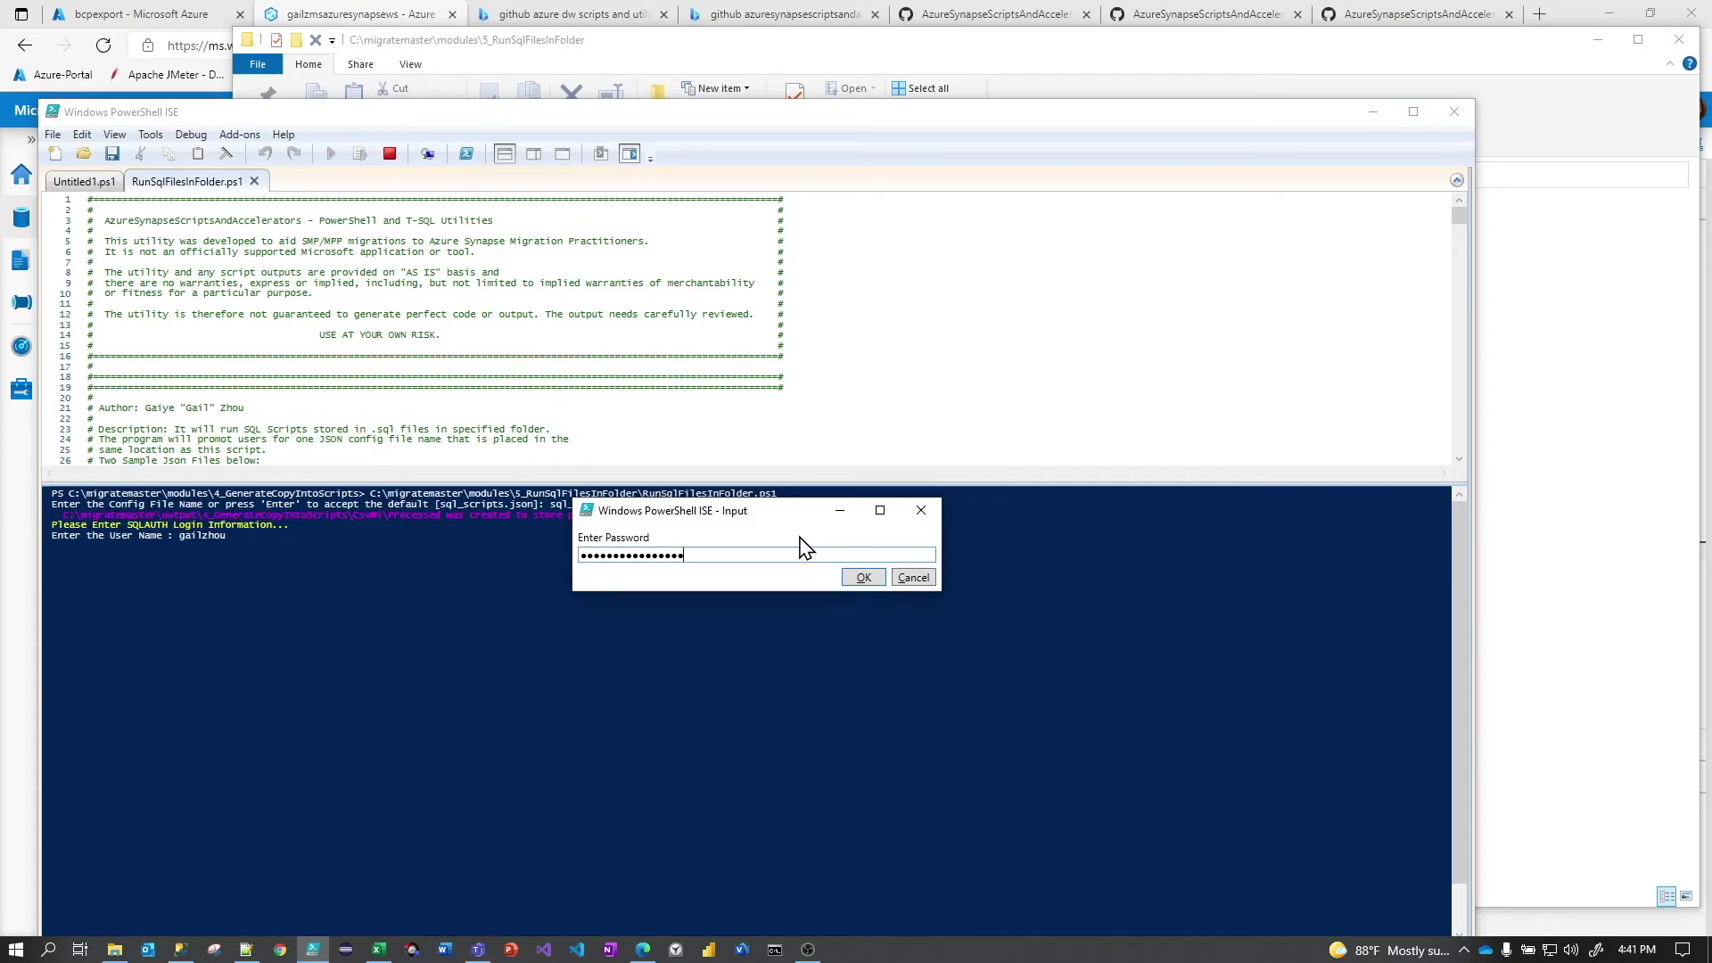
pyautogui.press('Return')
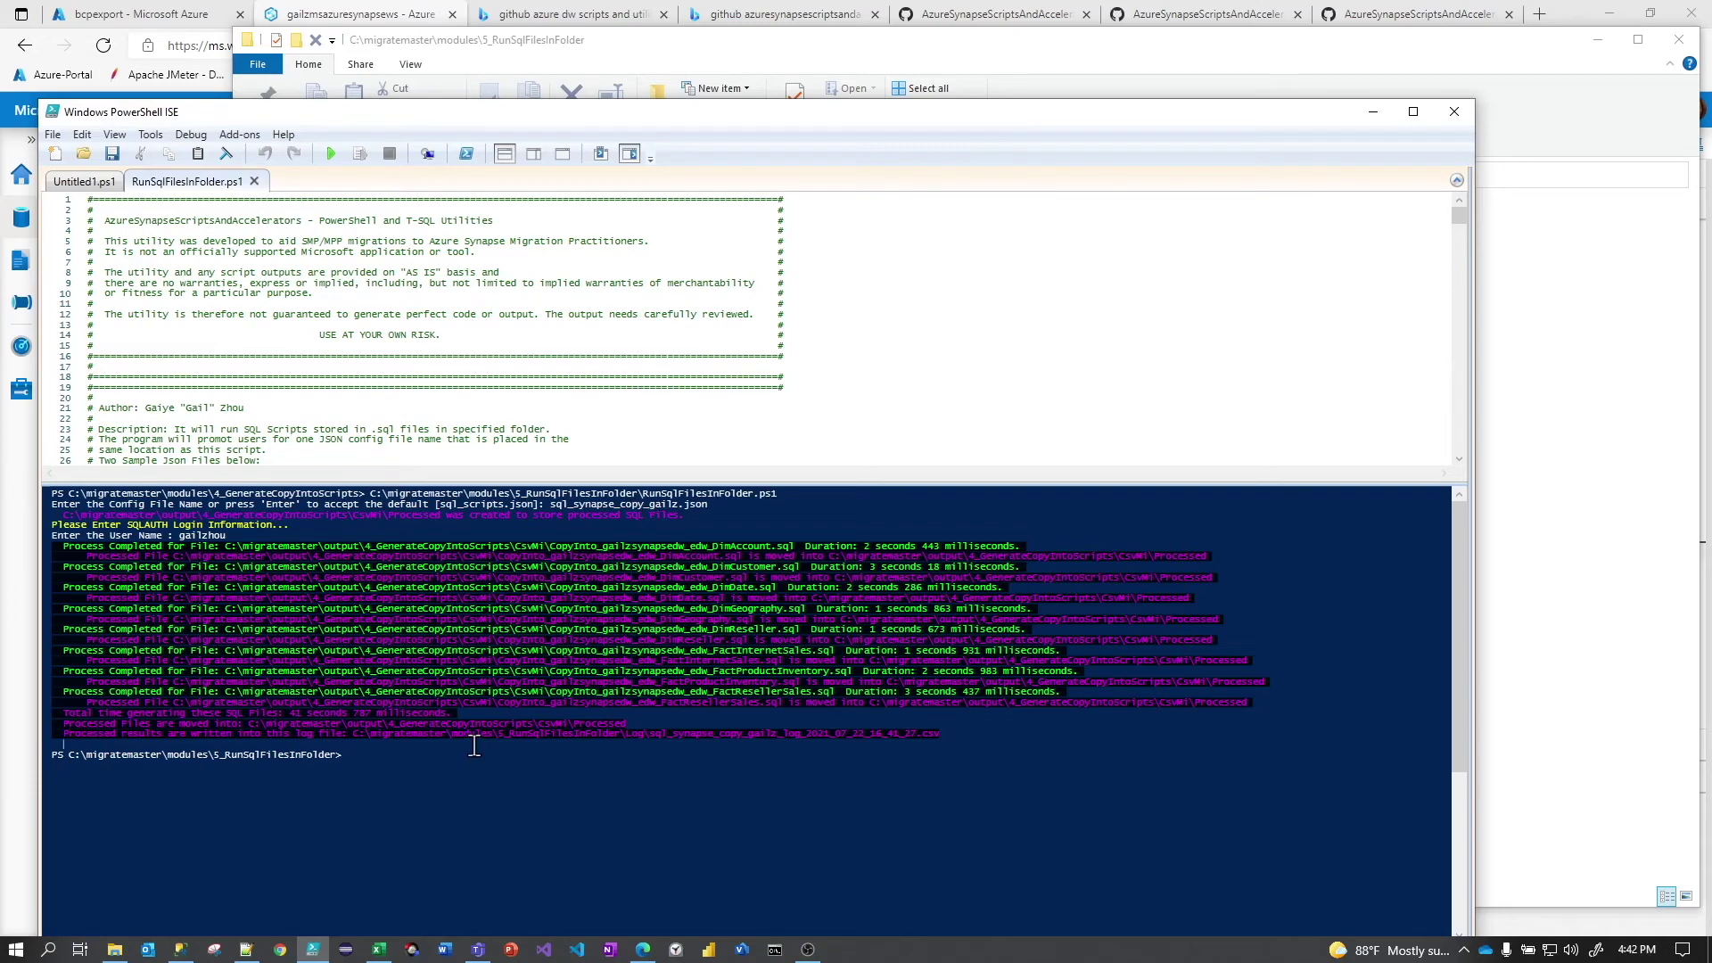
# Check the moved SQL files in output\4_GenerateCopyIntoScripts\CsvMi\Processed, and return to the migratemaster folder
pyautogui.click(1373, 111)
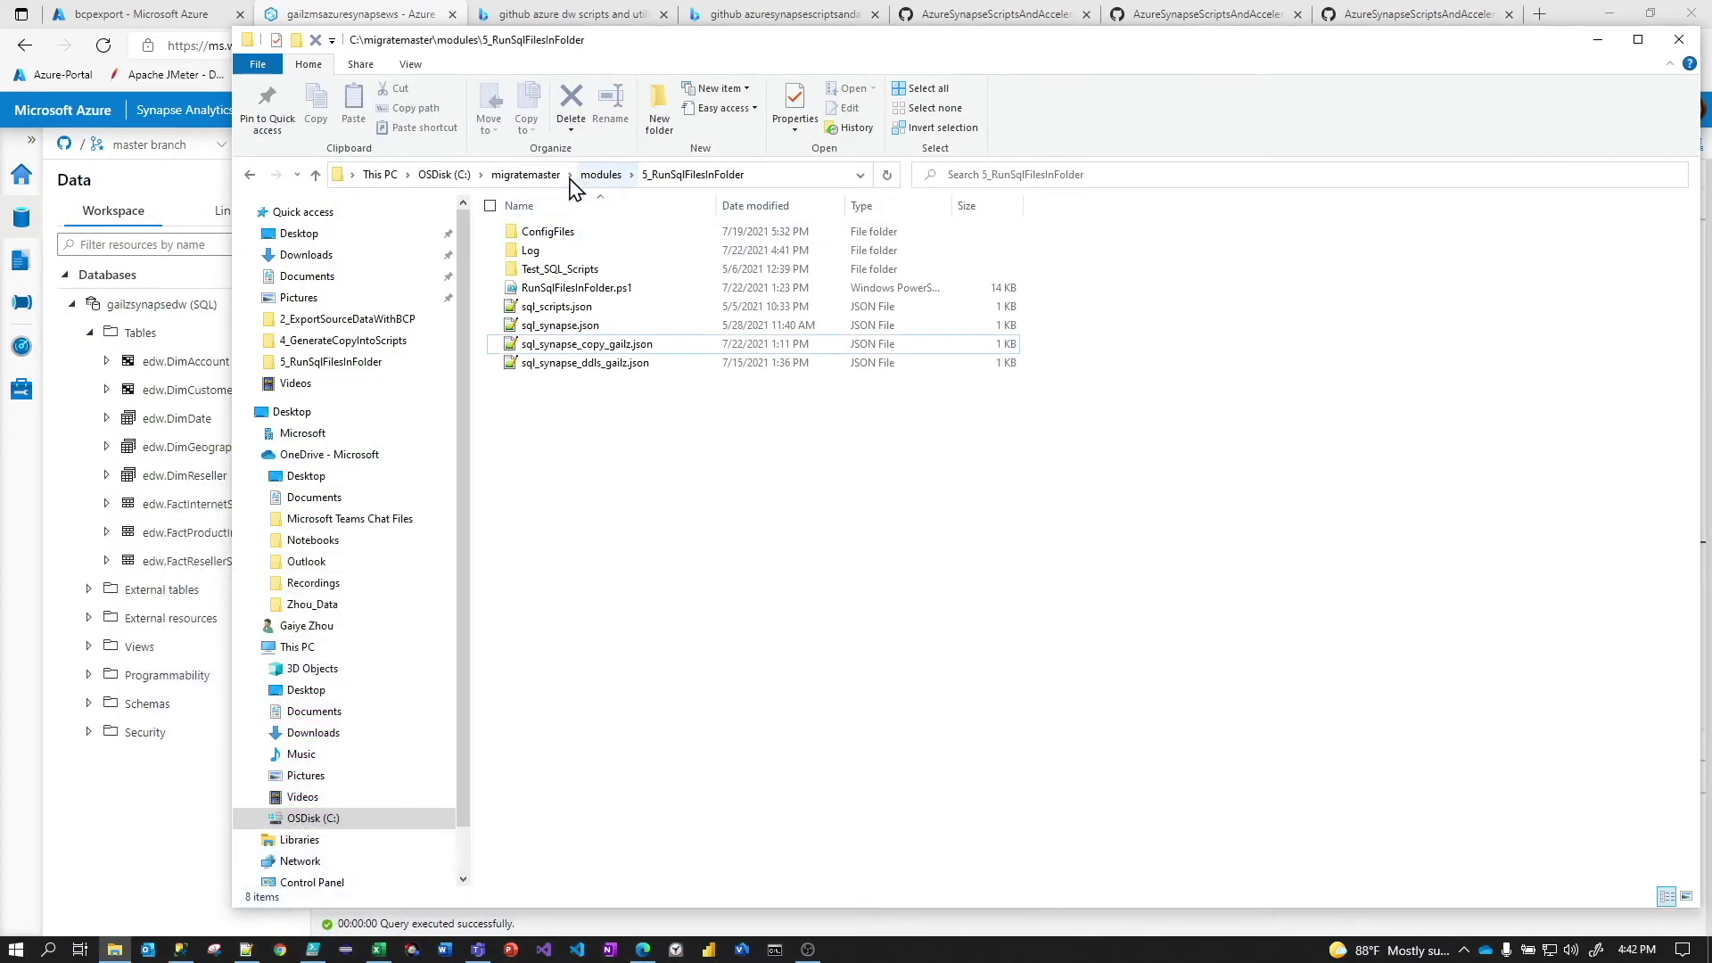
pyautogui.click(539, 176)
pyautogui.doubleClick(539, 272)
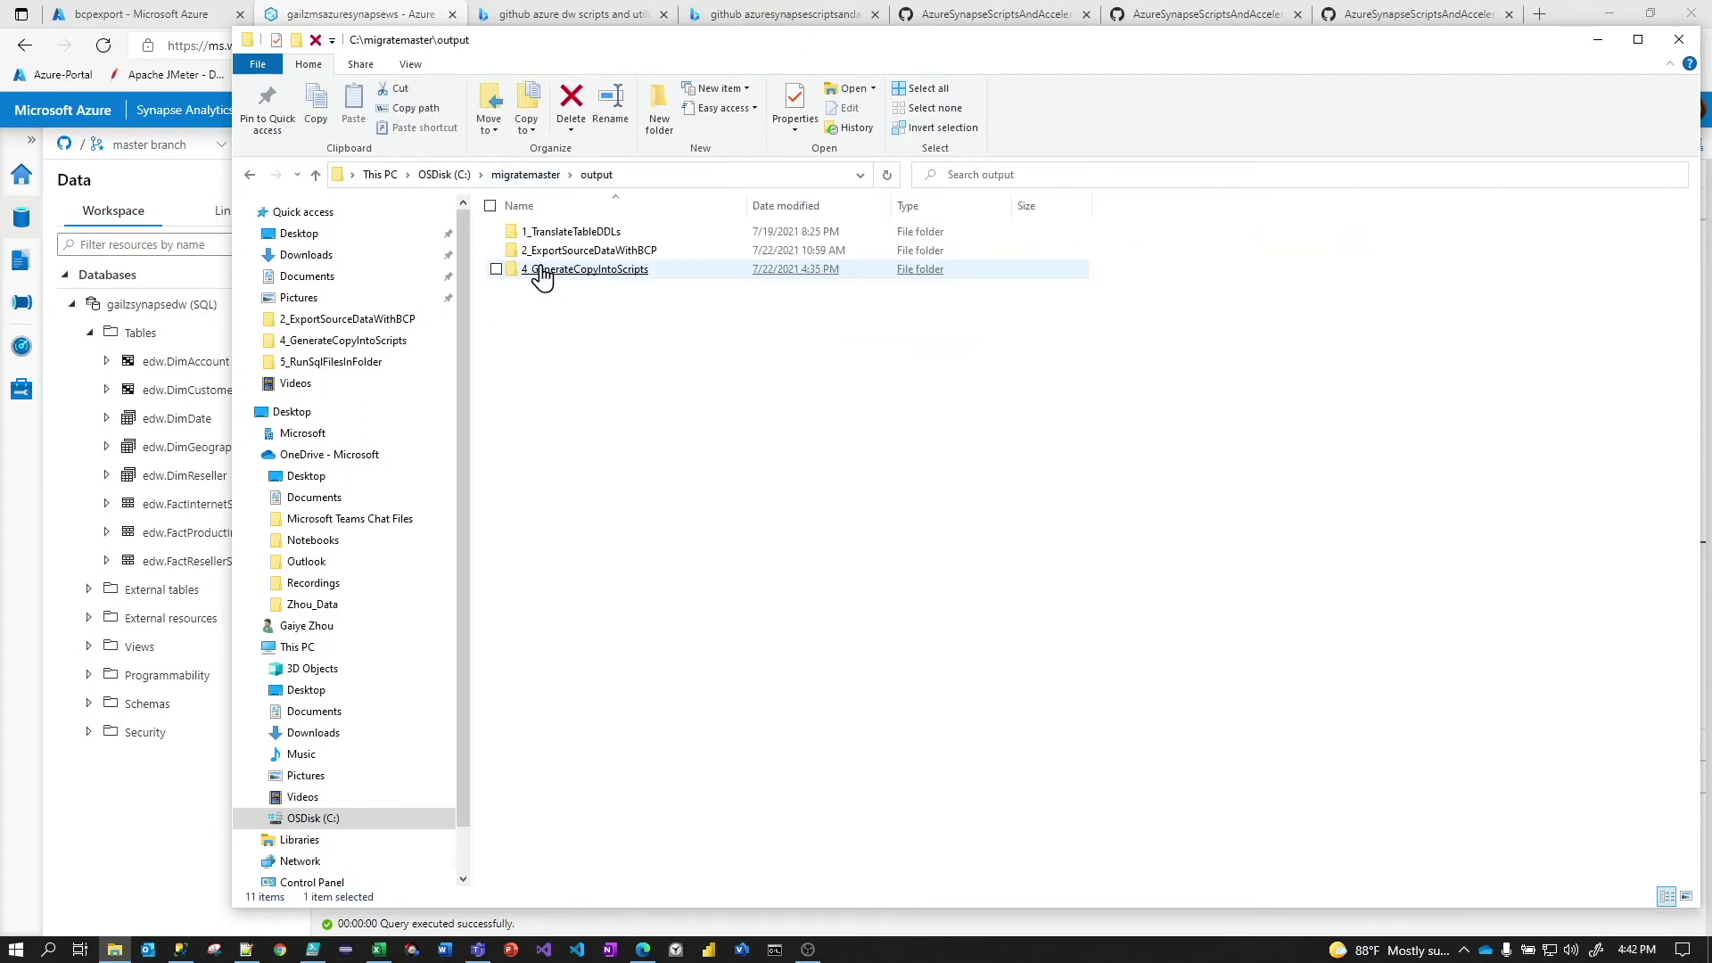
pyautogui.doubleClick(555, 272)
pyautogui.click(539, 235)
pyautogui.doubleClick(538, 234)
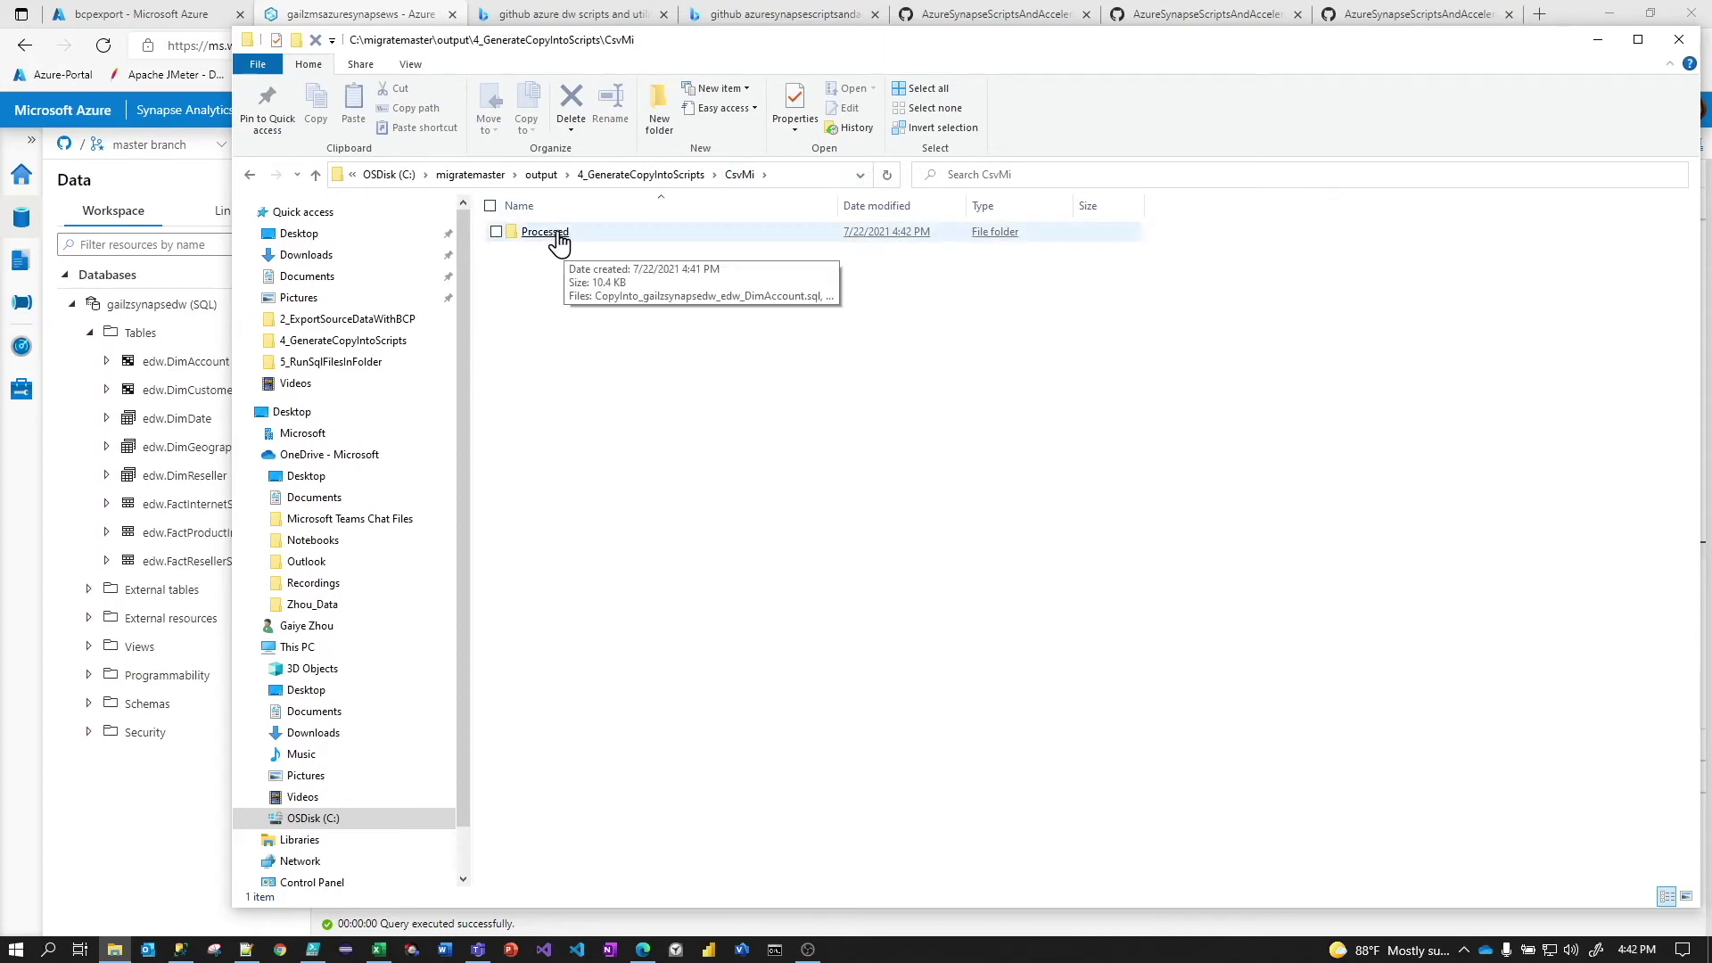
pyautogui.doubleClick(557, 243)
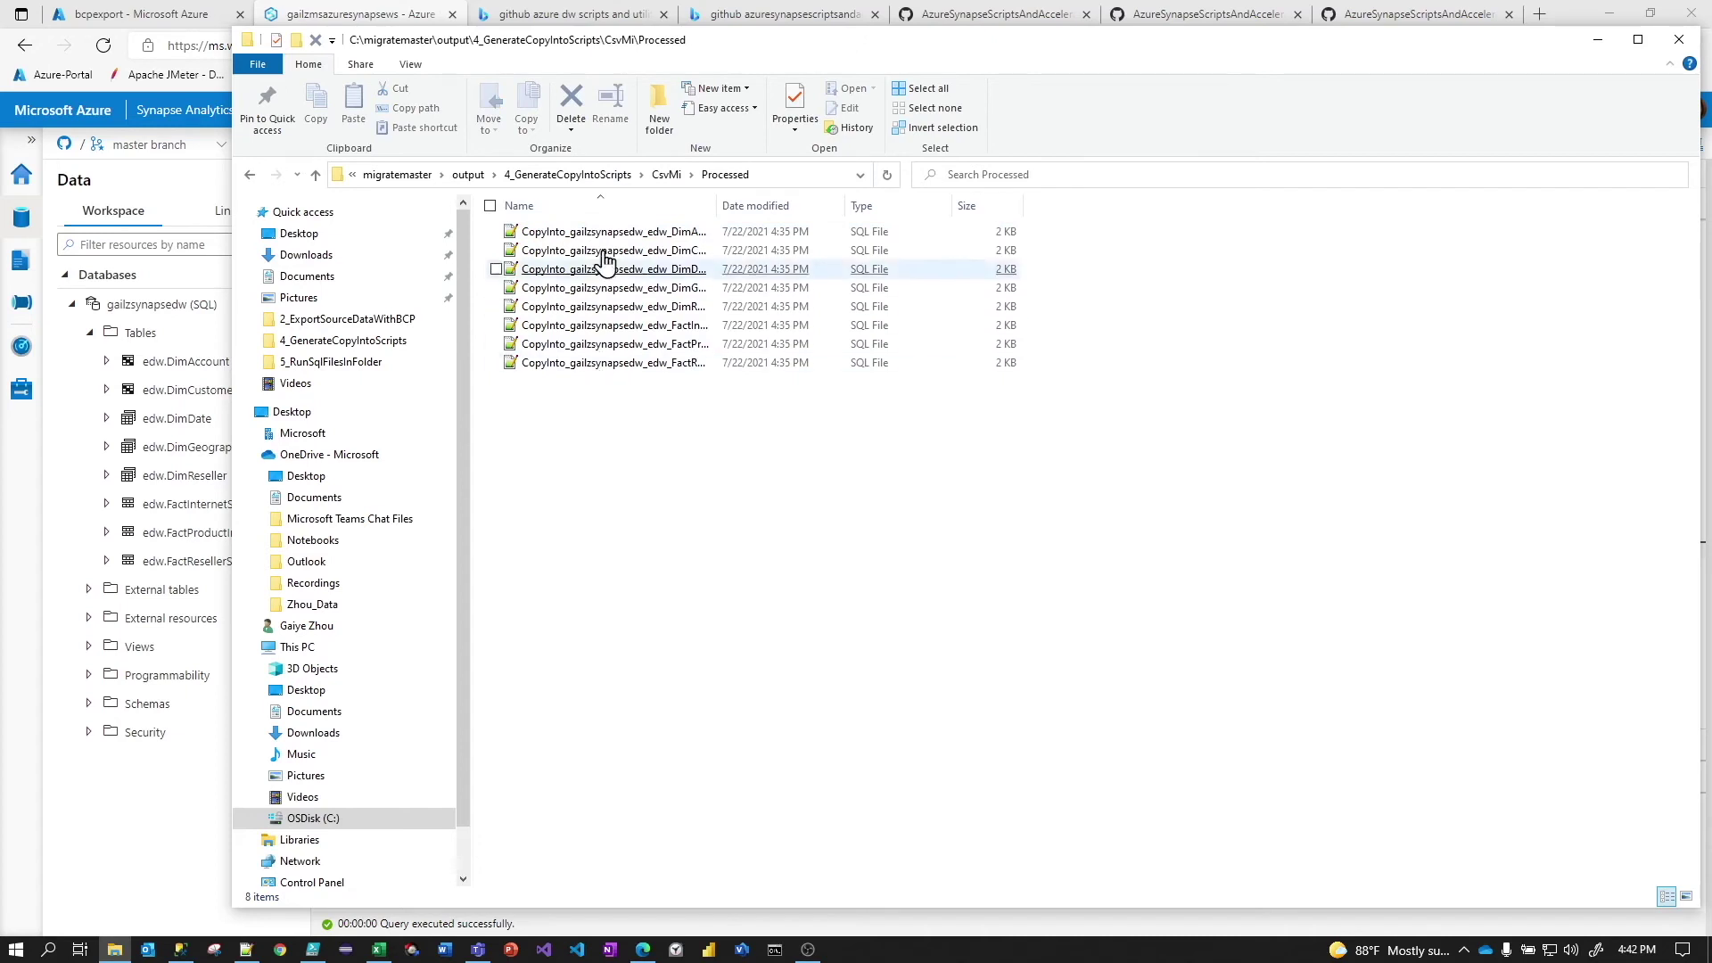
pyautogui.click(669, 175)
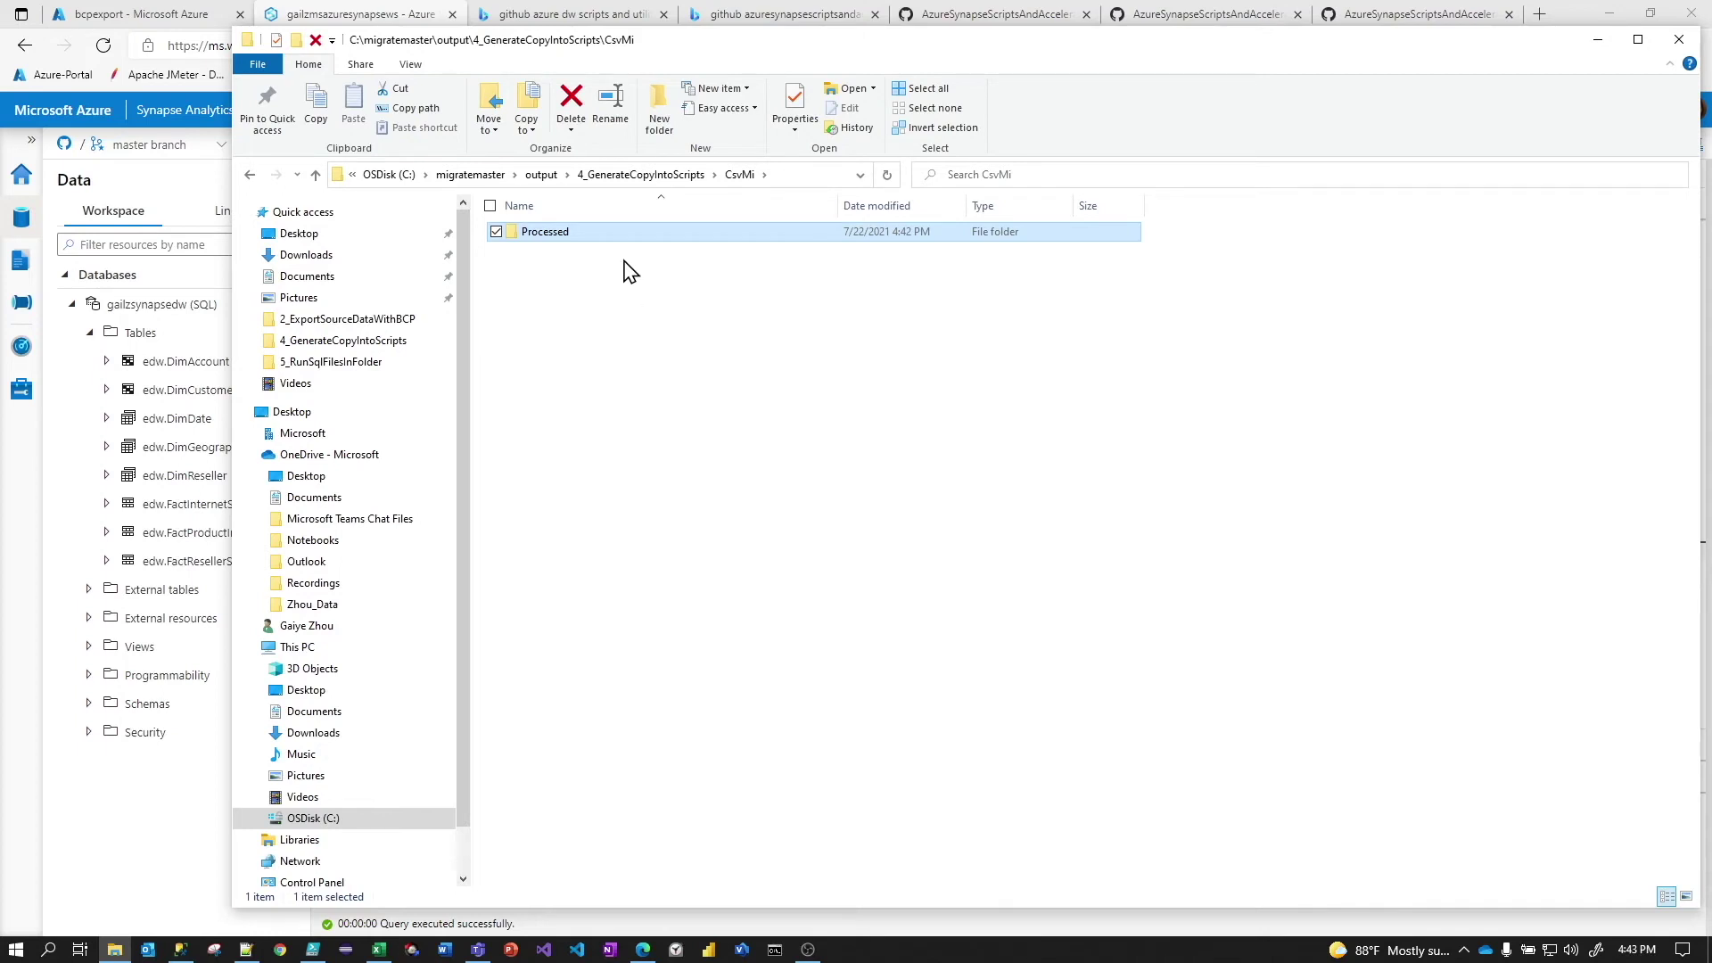
pyautogui.click(497, 176)
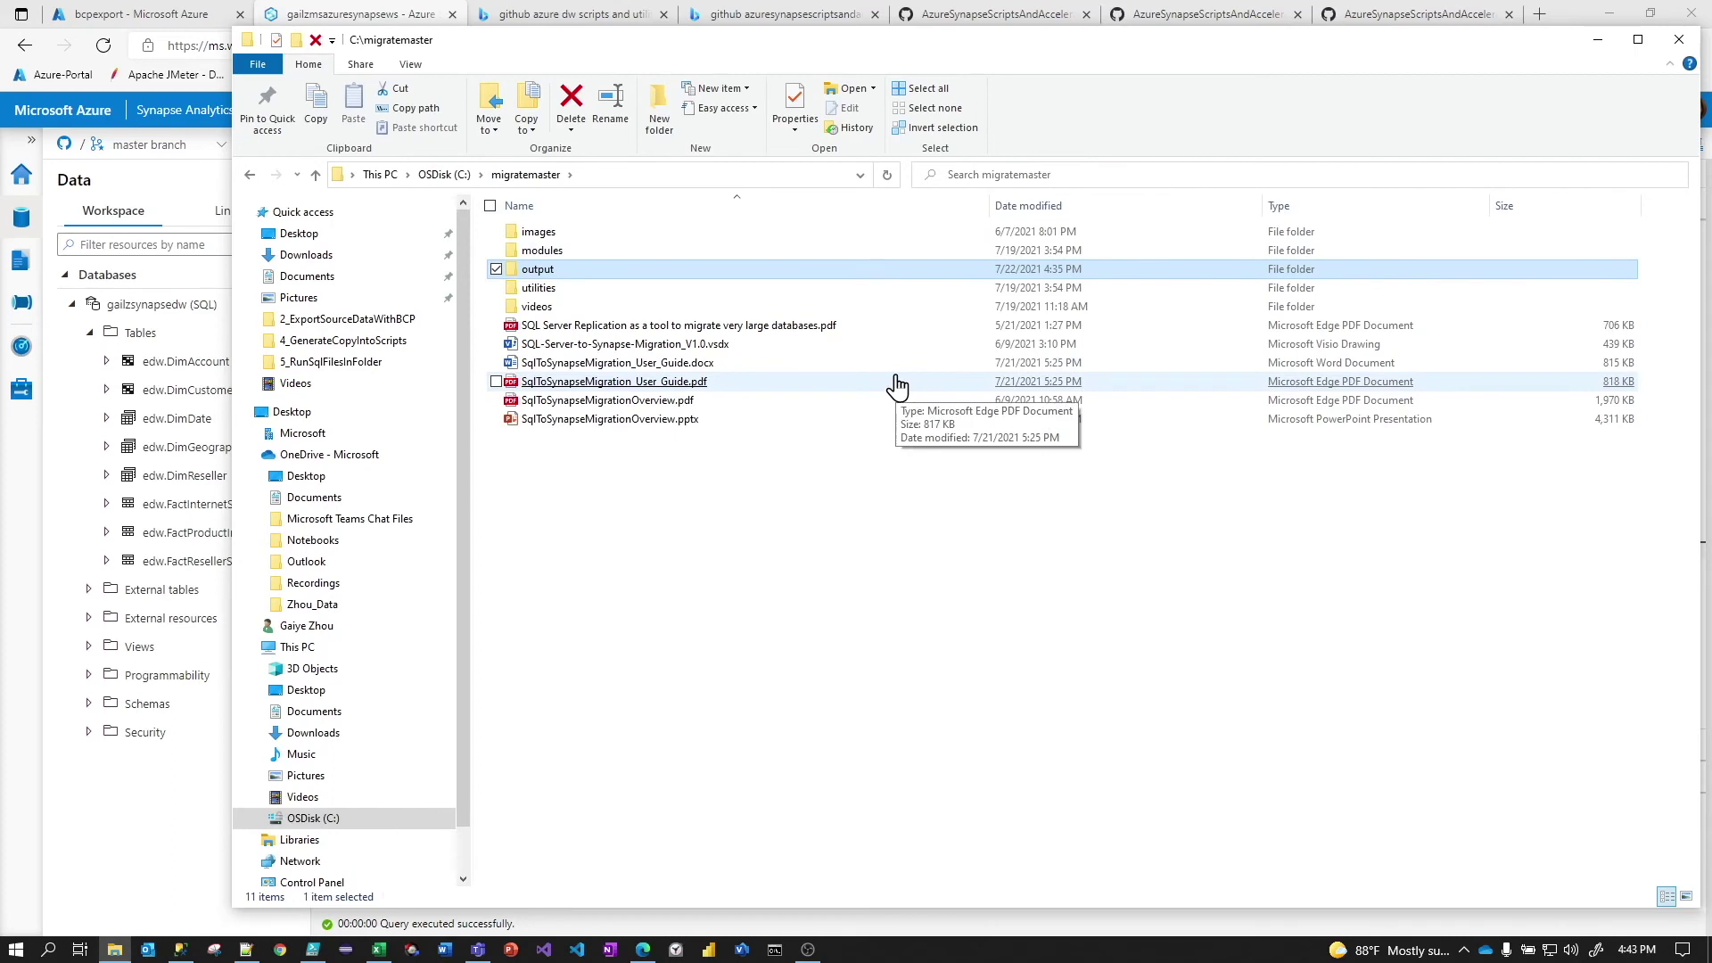
# Open the Log folder inside modules\5_RunSqlFilesInFolder
pyautogui.moveTo(581, 43); pyautogui.dragTo(427, 58)
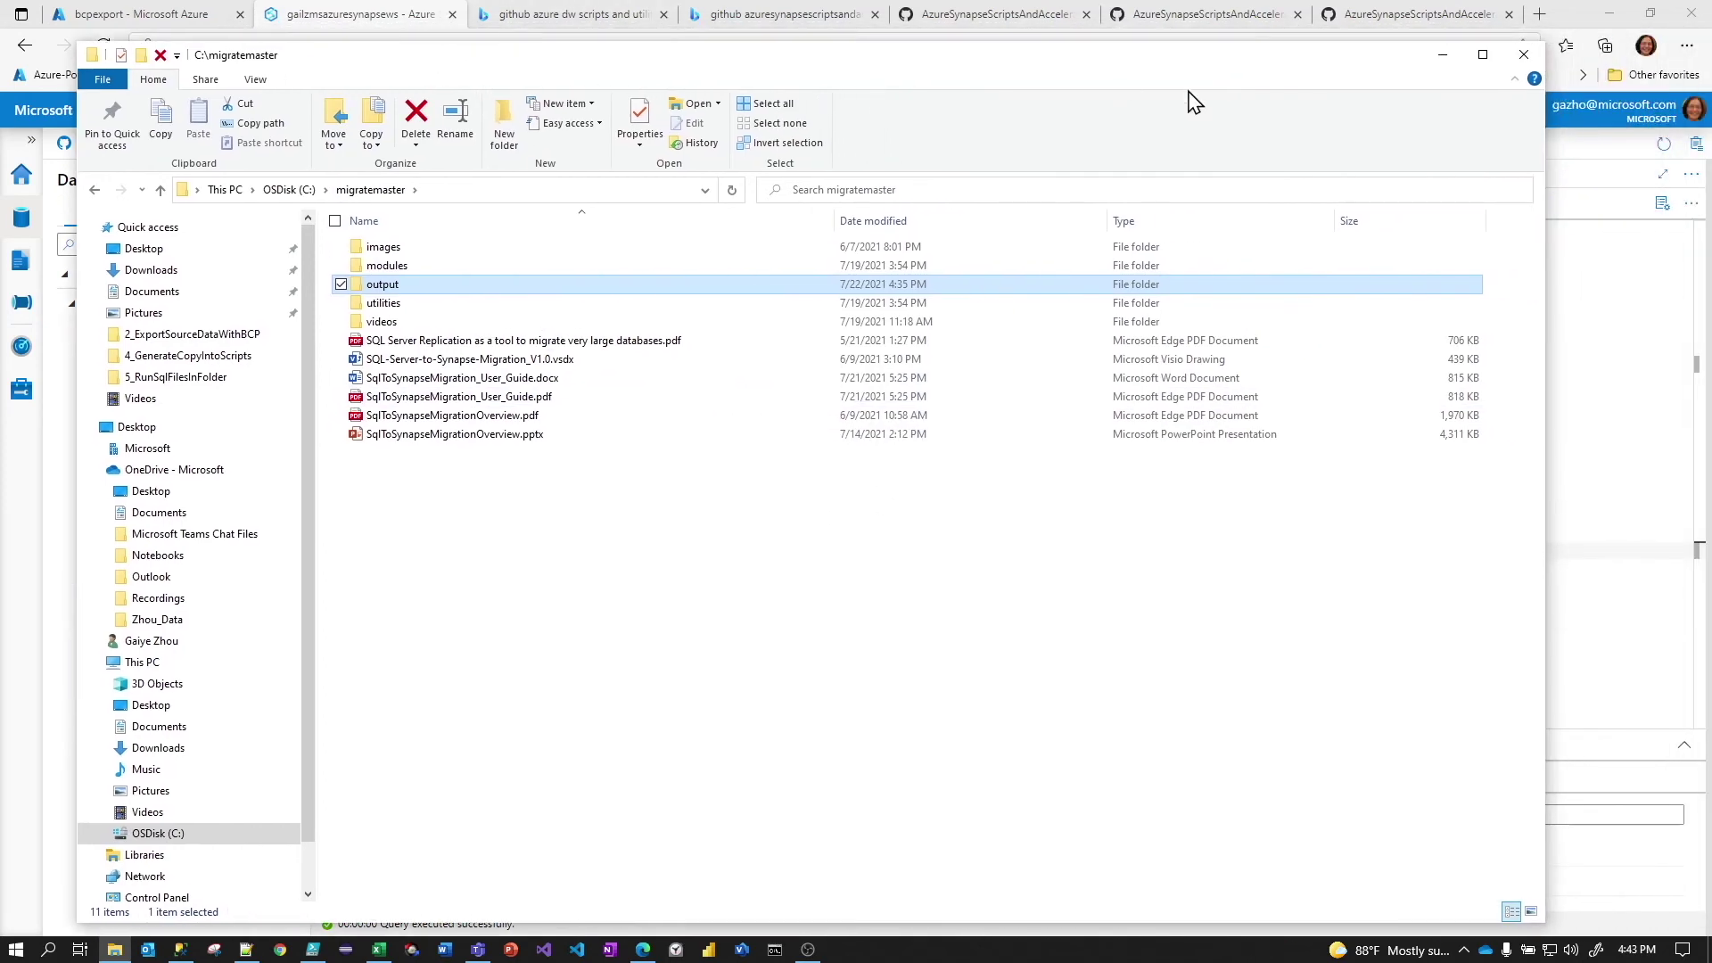
pyautogui.doubleClick(393, 269)
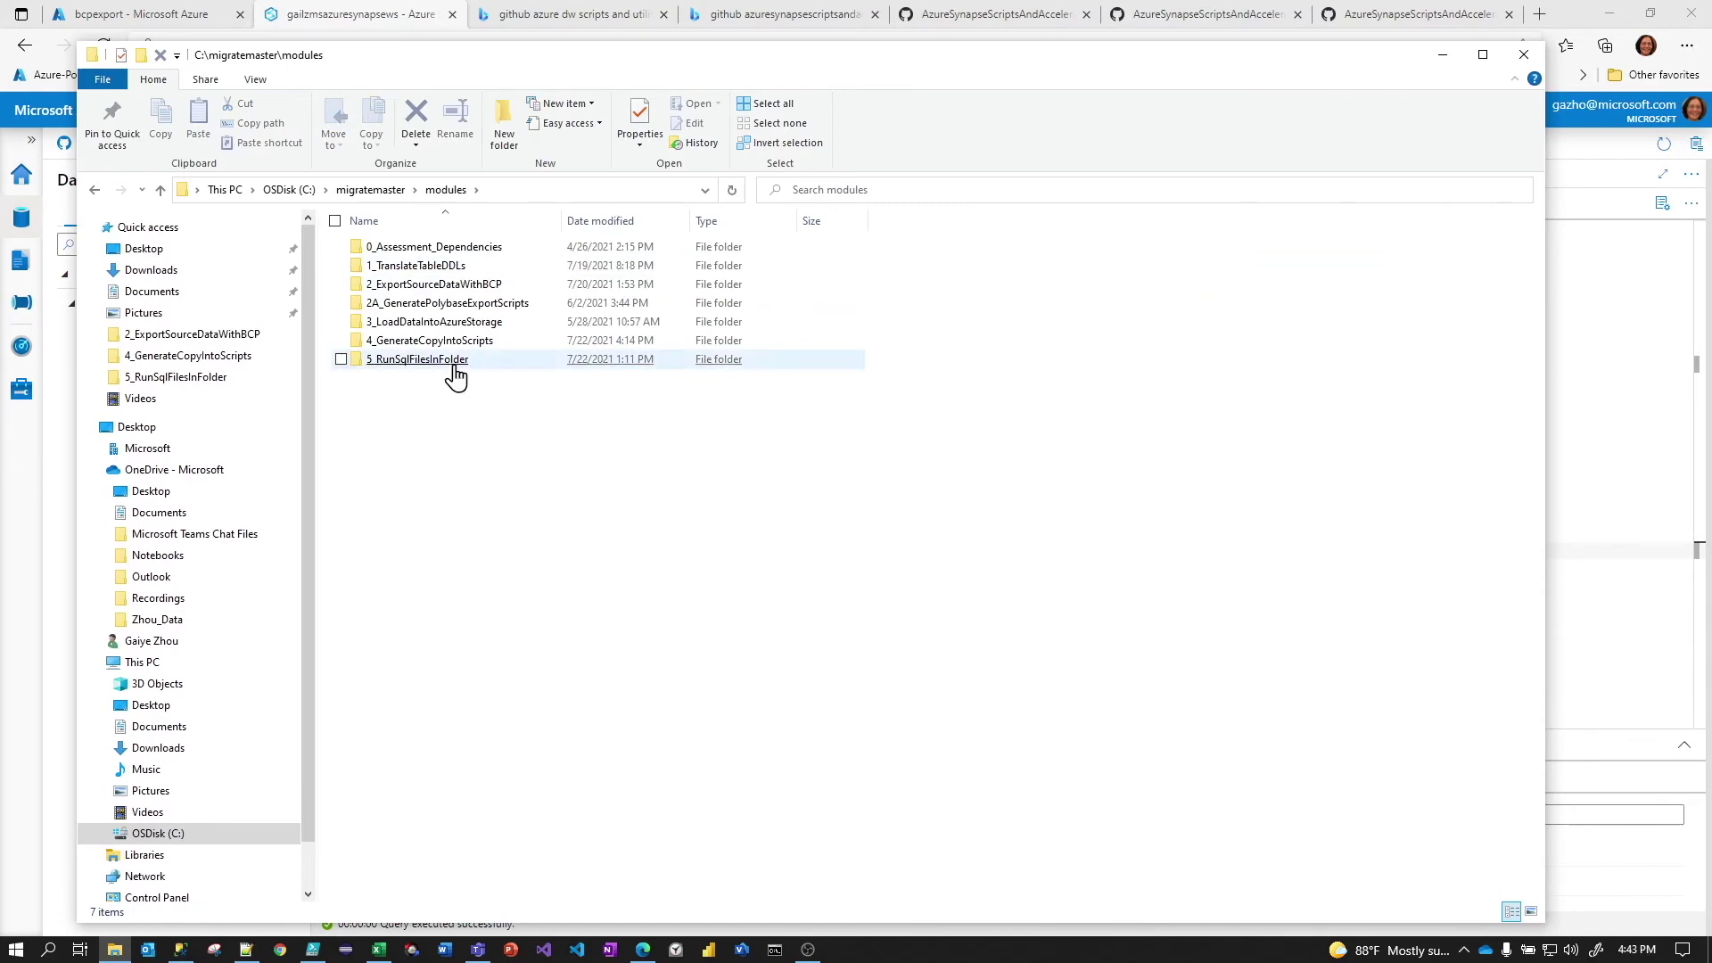
pyautogui.doubleClick(455, 373)
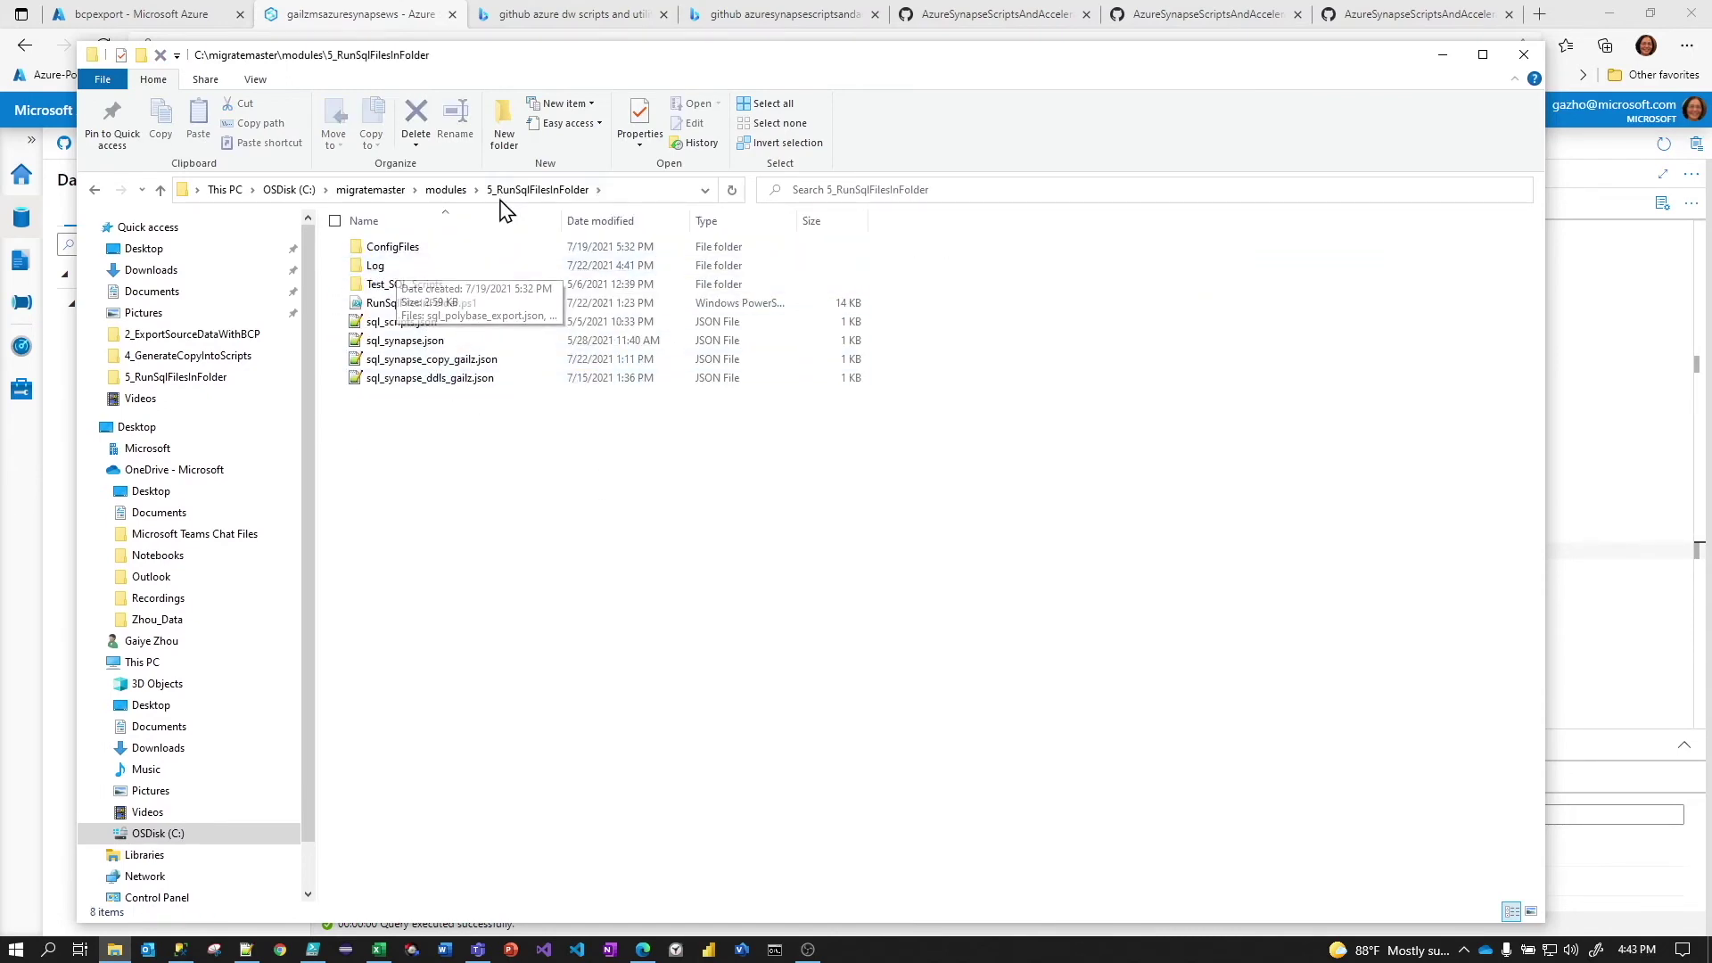
pyautogui.doubleClick(374, 269)
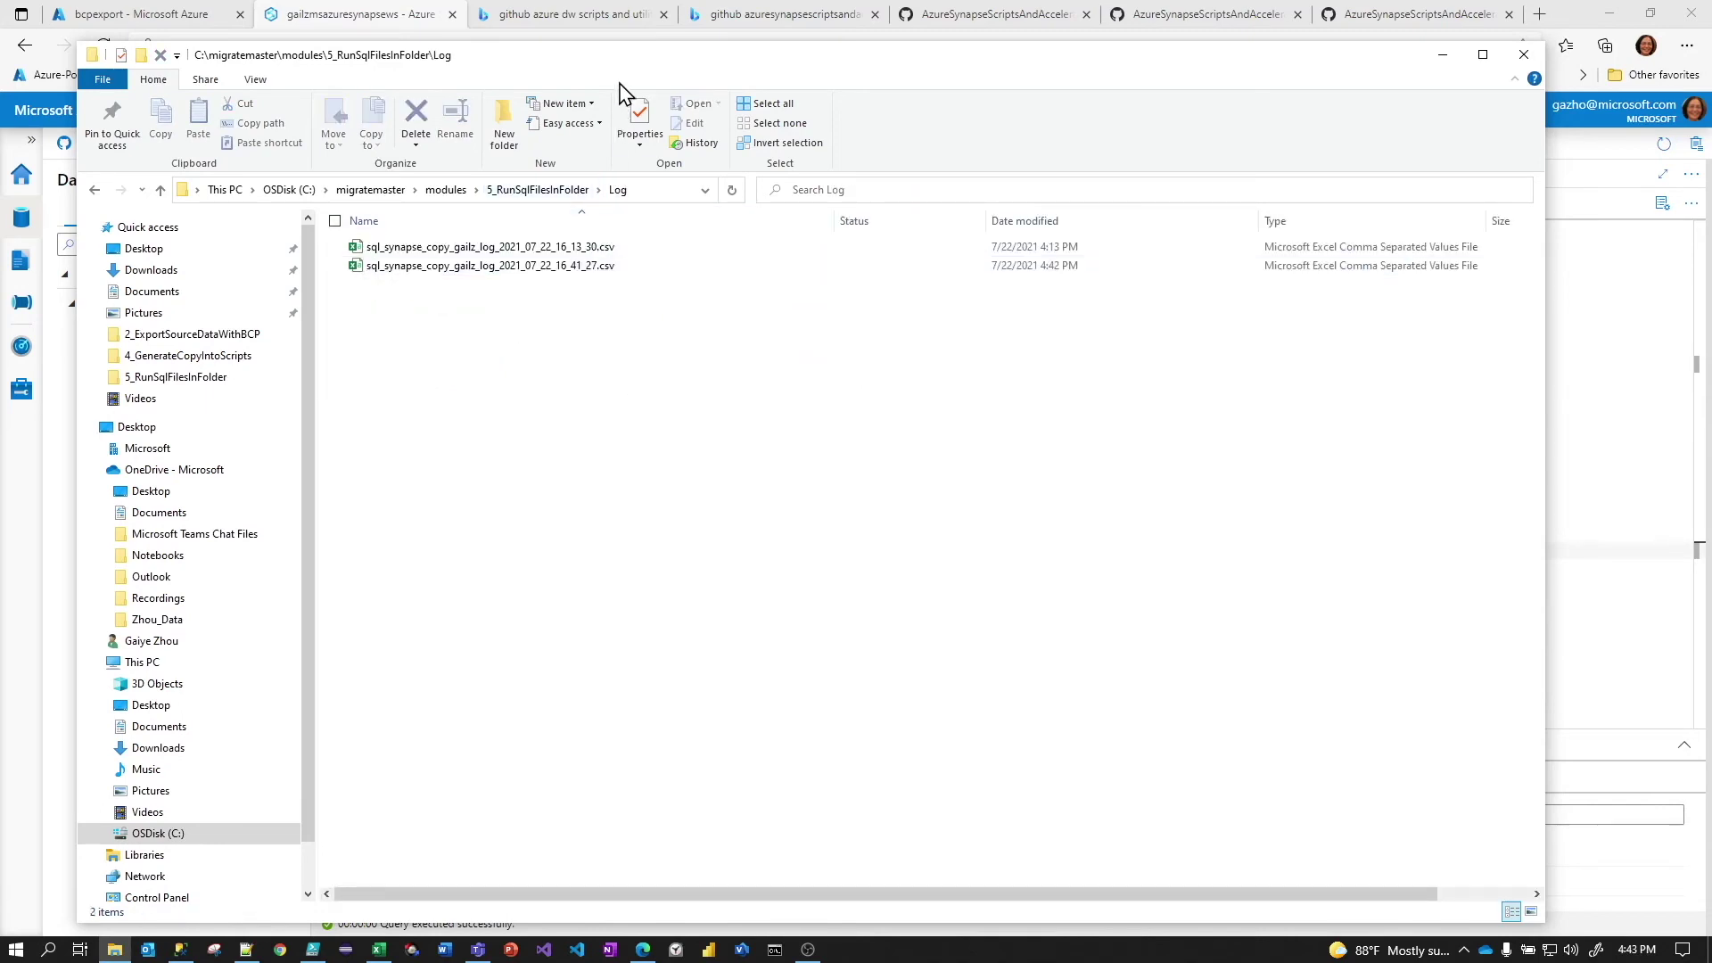
pyautogui.moveTo(621, 66); pyautogui.dragTo(602, 80)
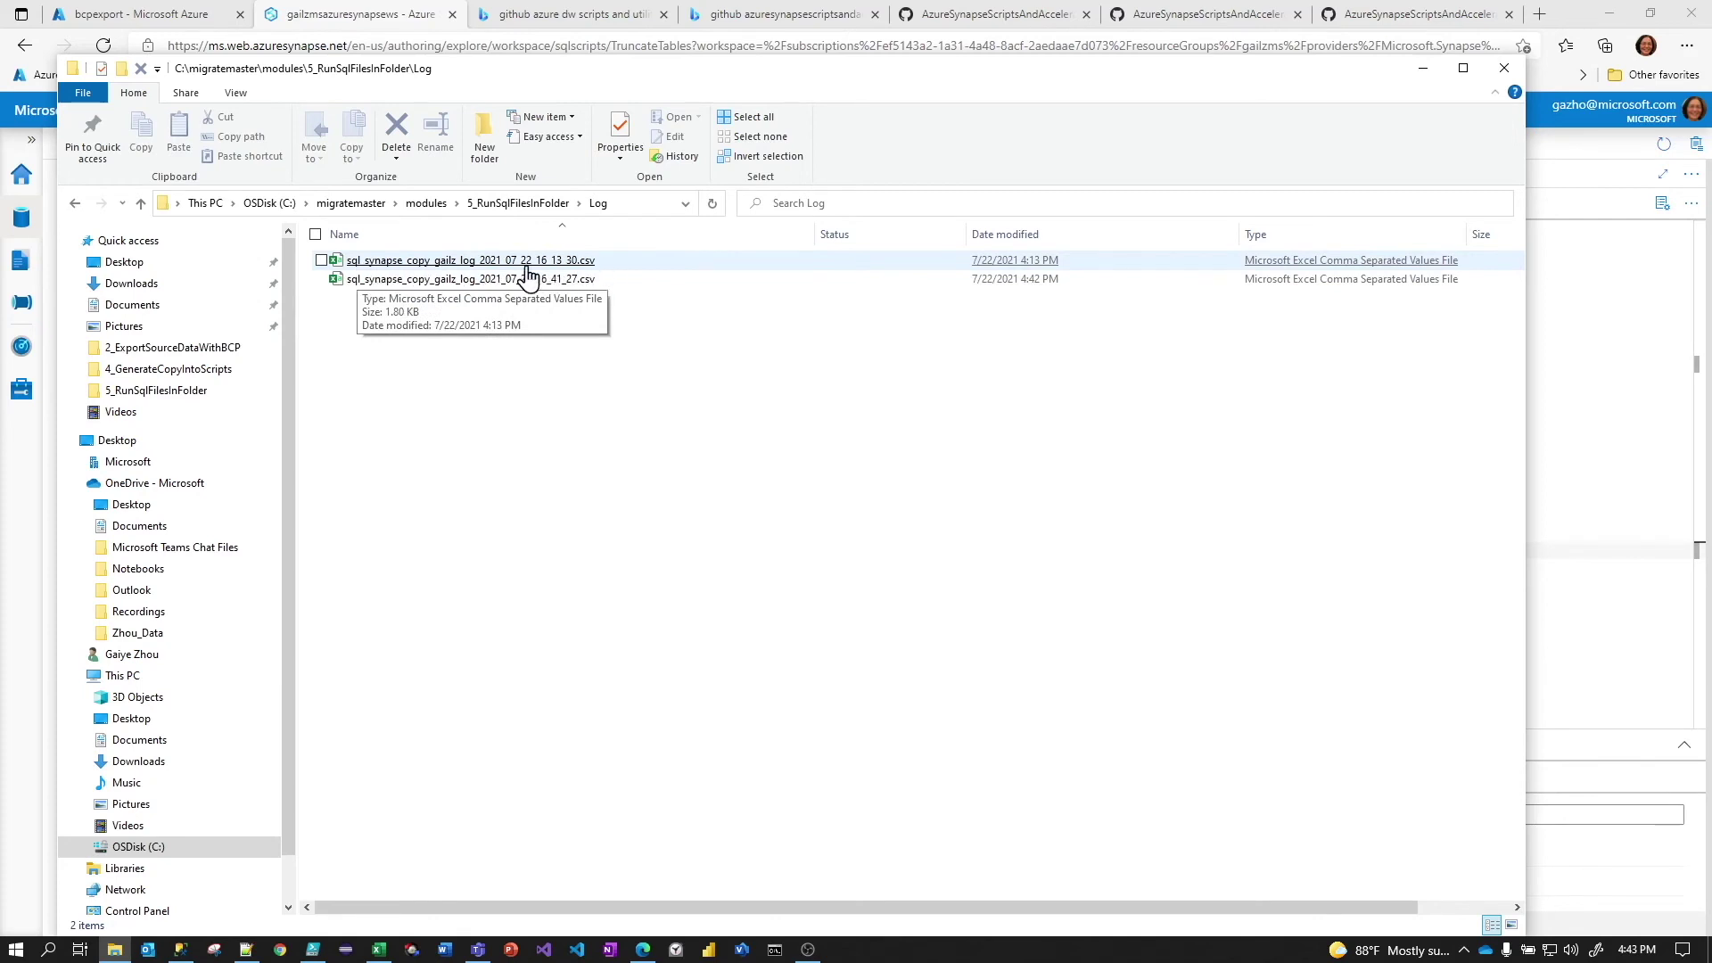
# Open sql_synapse_copy_gailz_log_2021_07_22_16_13_30.csv in Excel as a floating window, and minimize the TablesConfig_gailz.csv workbook
pyautogui.click(373, 264)
pyautogui.doubleClick(373, 268)
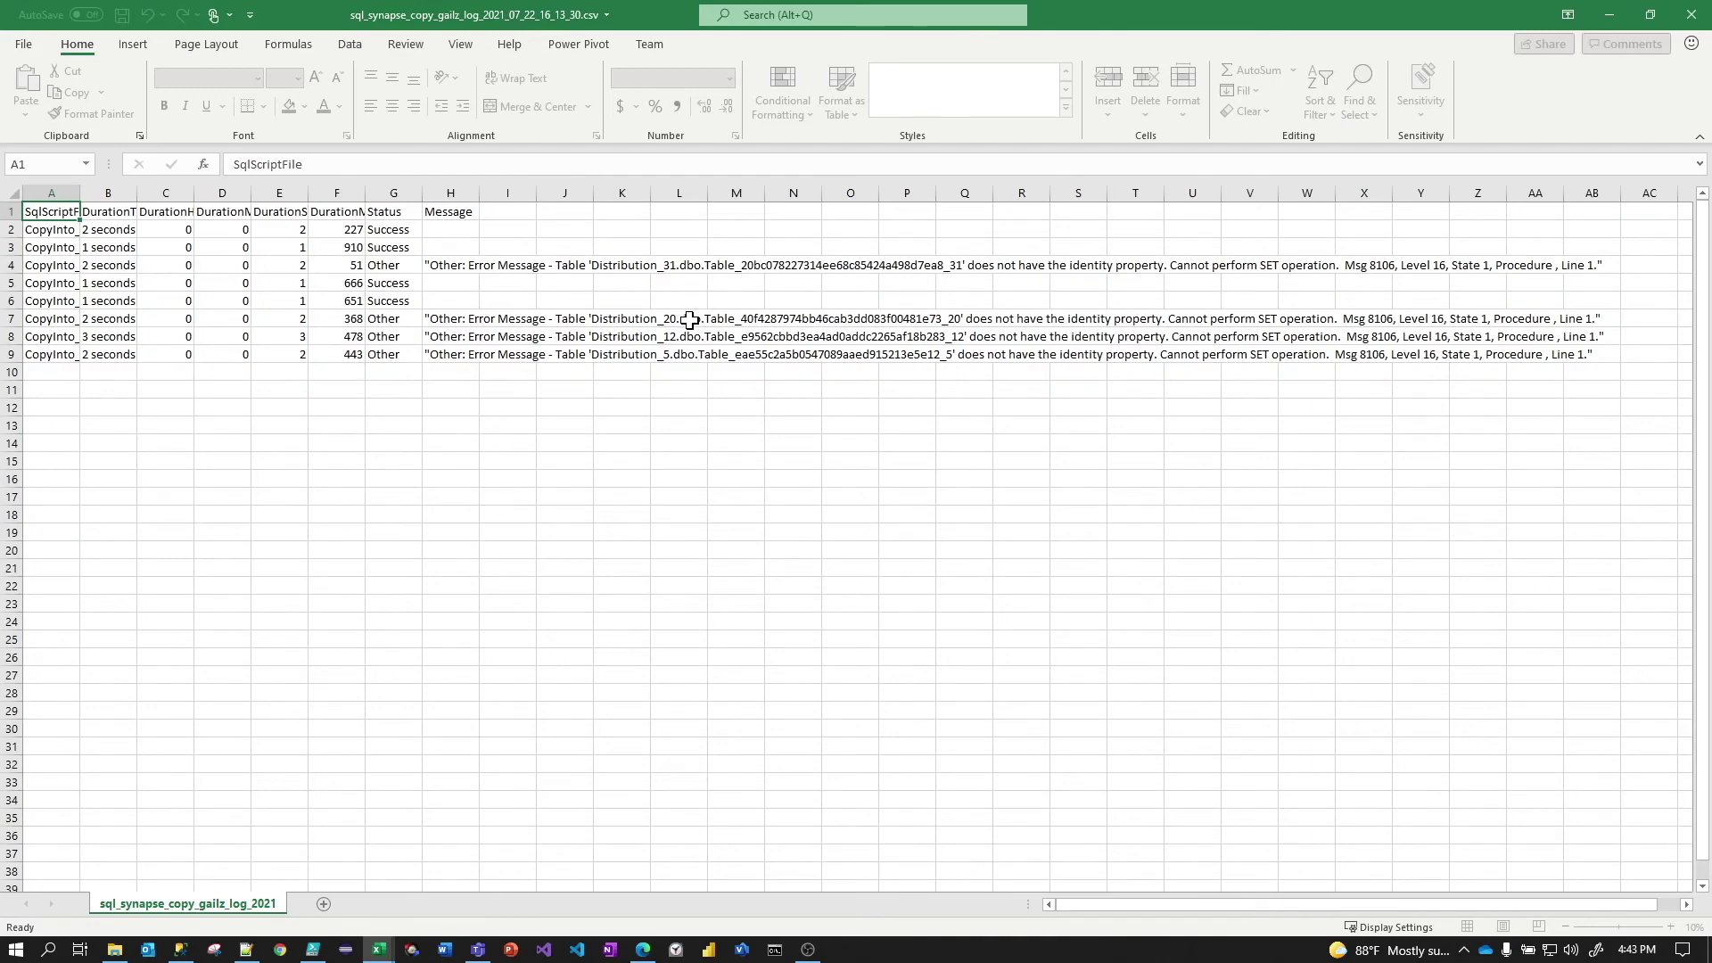
pyautogui.click(689, 319)
pyautogui.moveTo(496, 22); pyautogui.dragTo(490, 245)
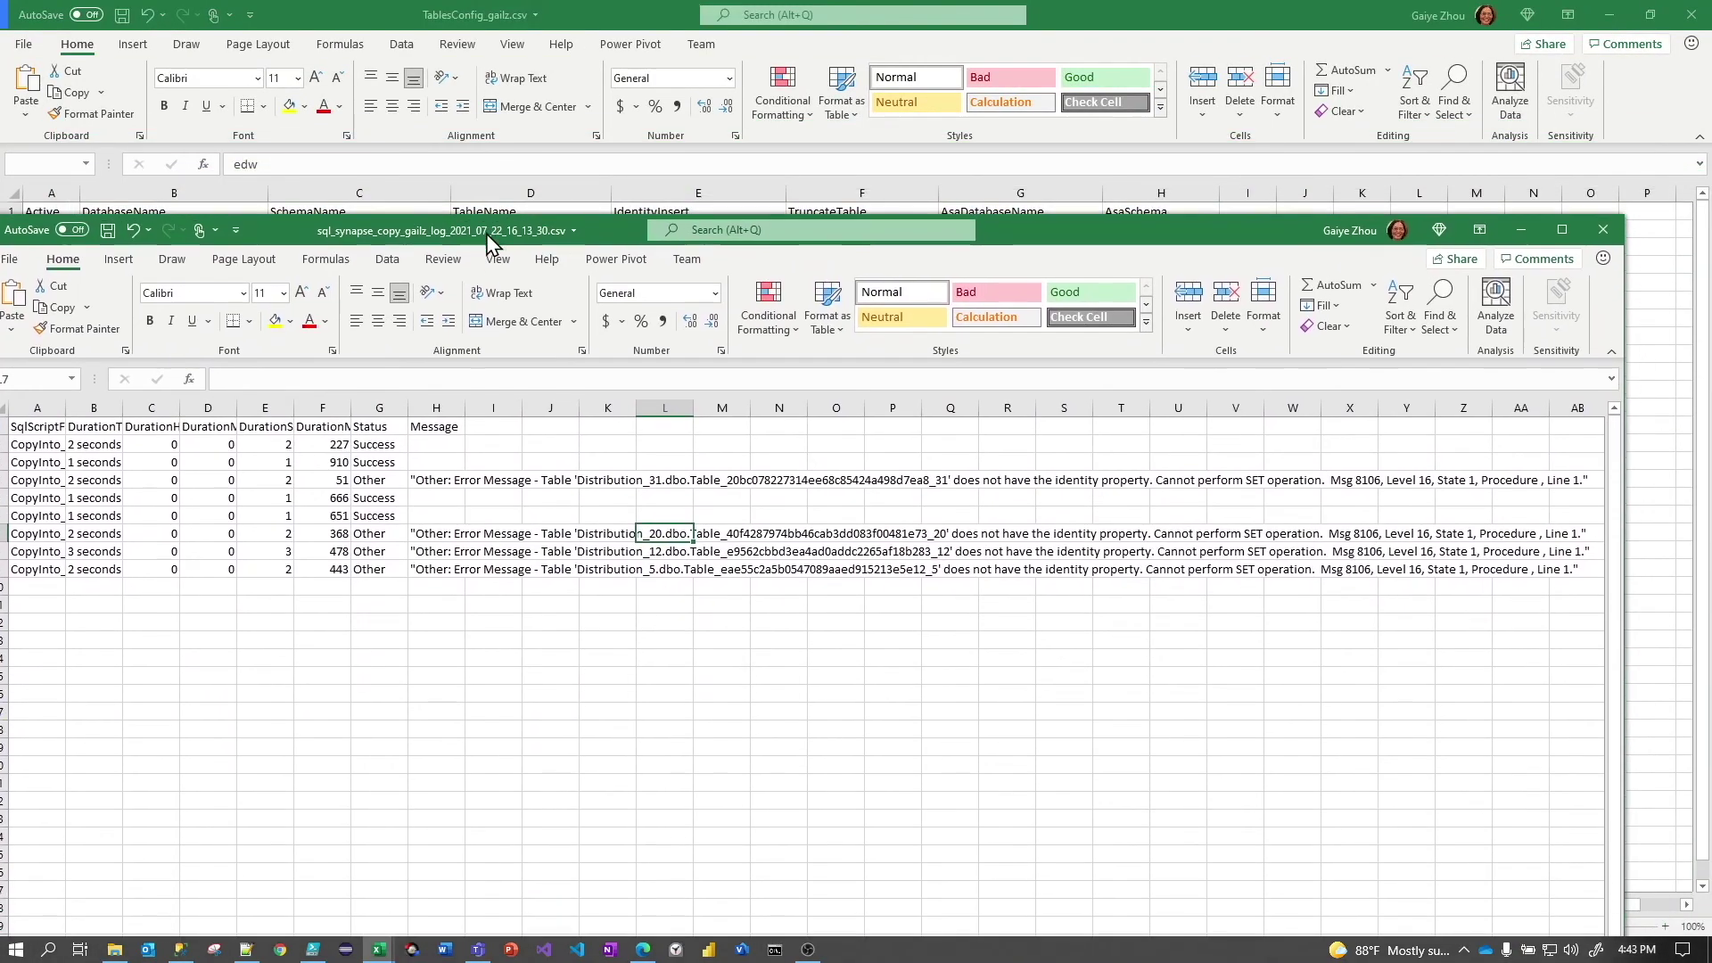
pyautogui.click(593, 22)
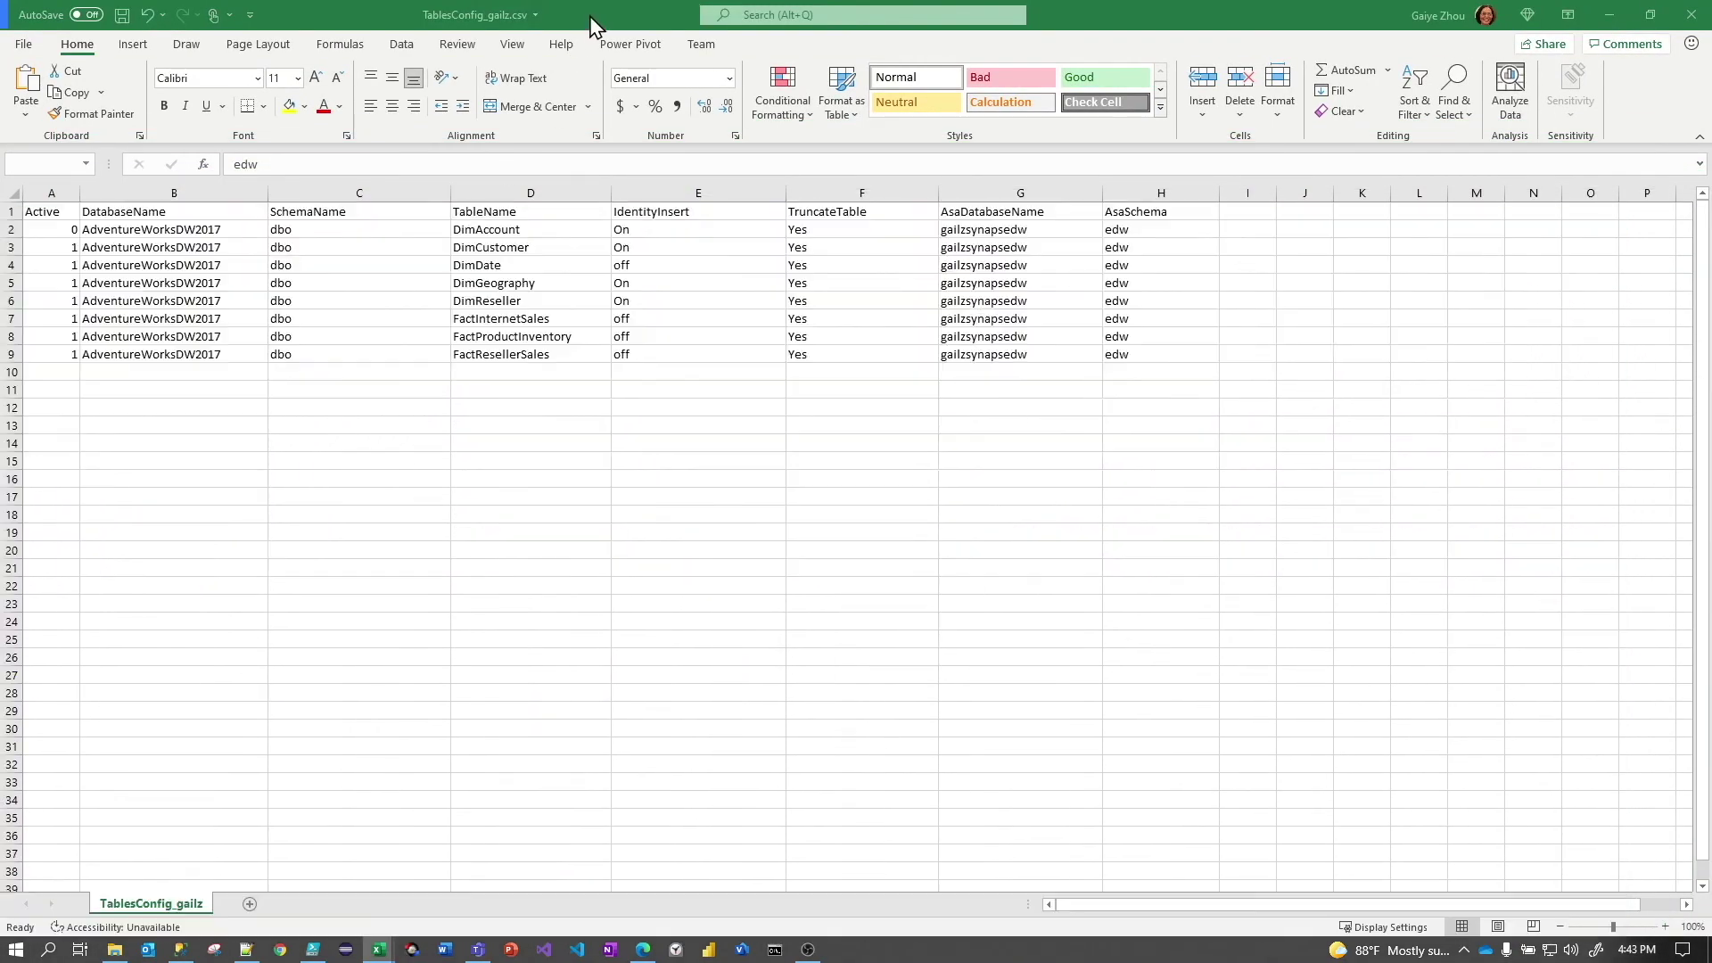
pyautogui.click(1610, 15)
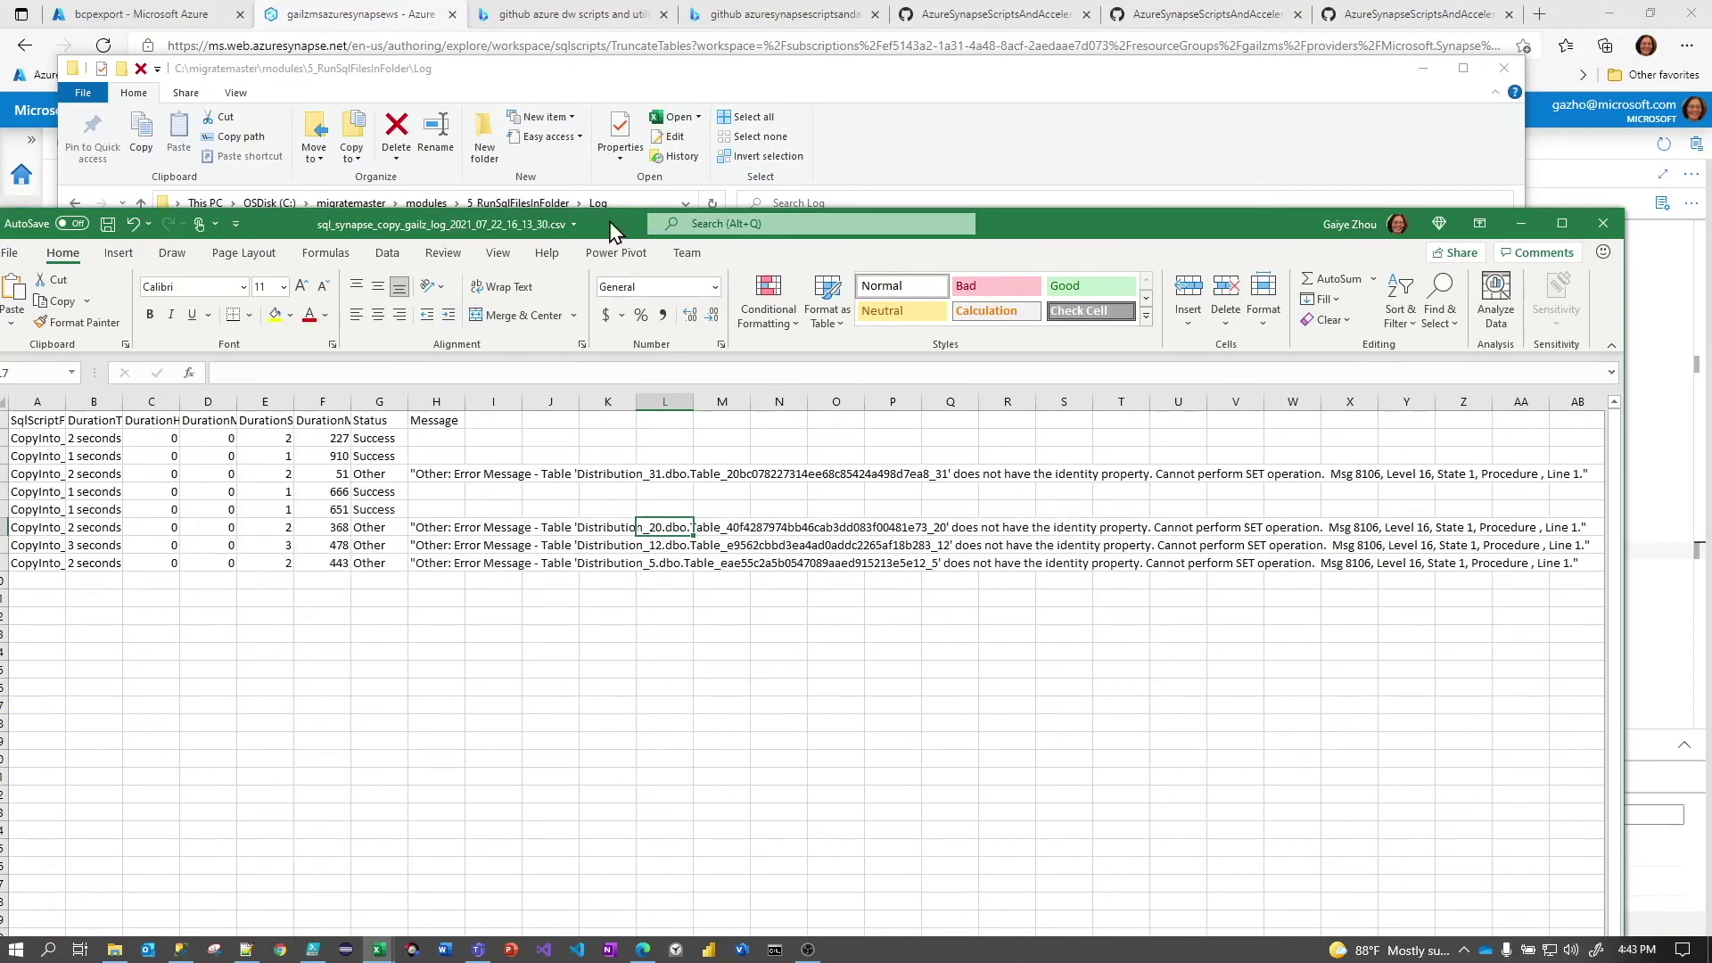
# Sort the Log folder by date modified with the newest file first, and return to the open log in Excel
pyautogui.moveTo(649, 71); pyautogui.dragTo(786, 53)
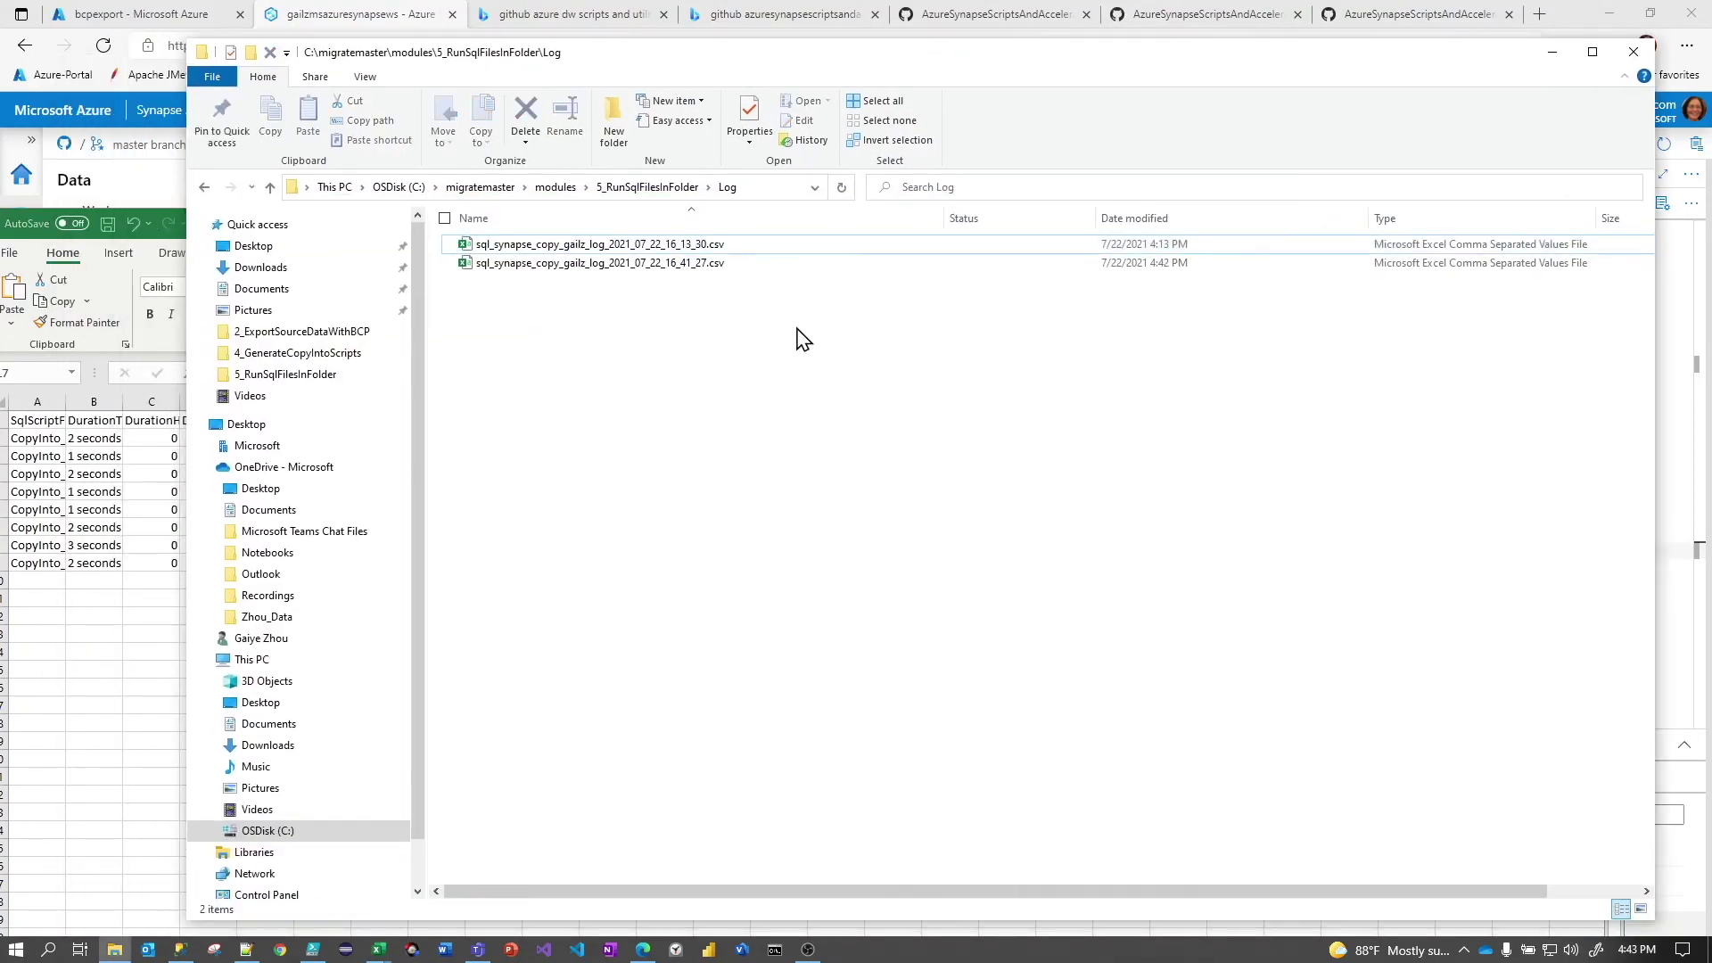
pyautogui.click(1143, 225)
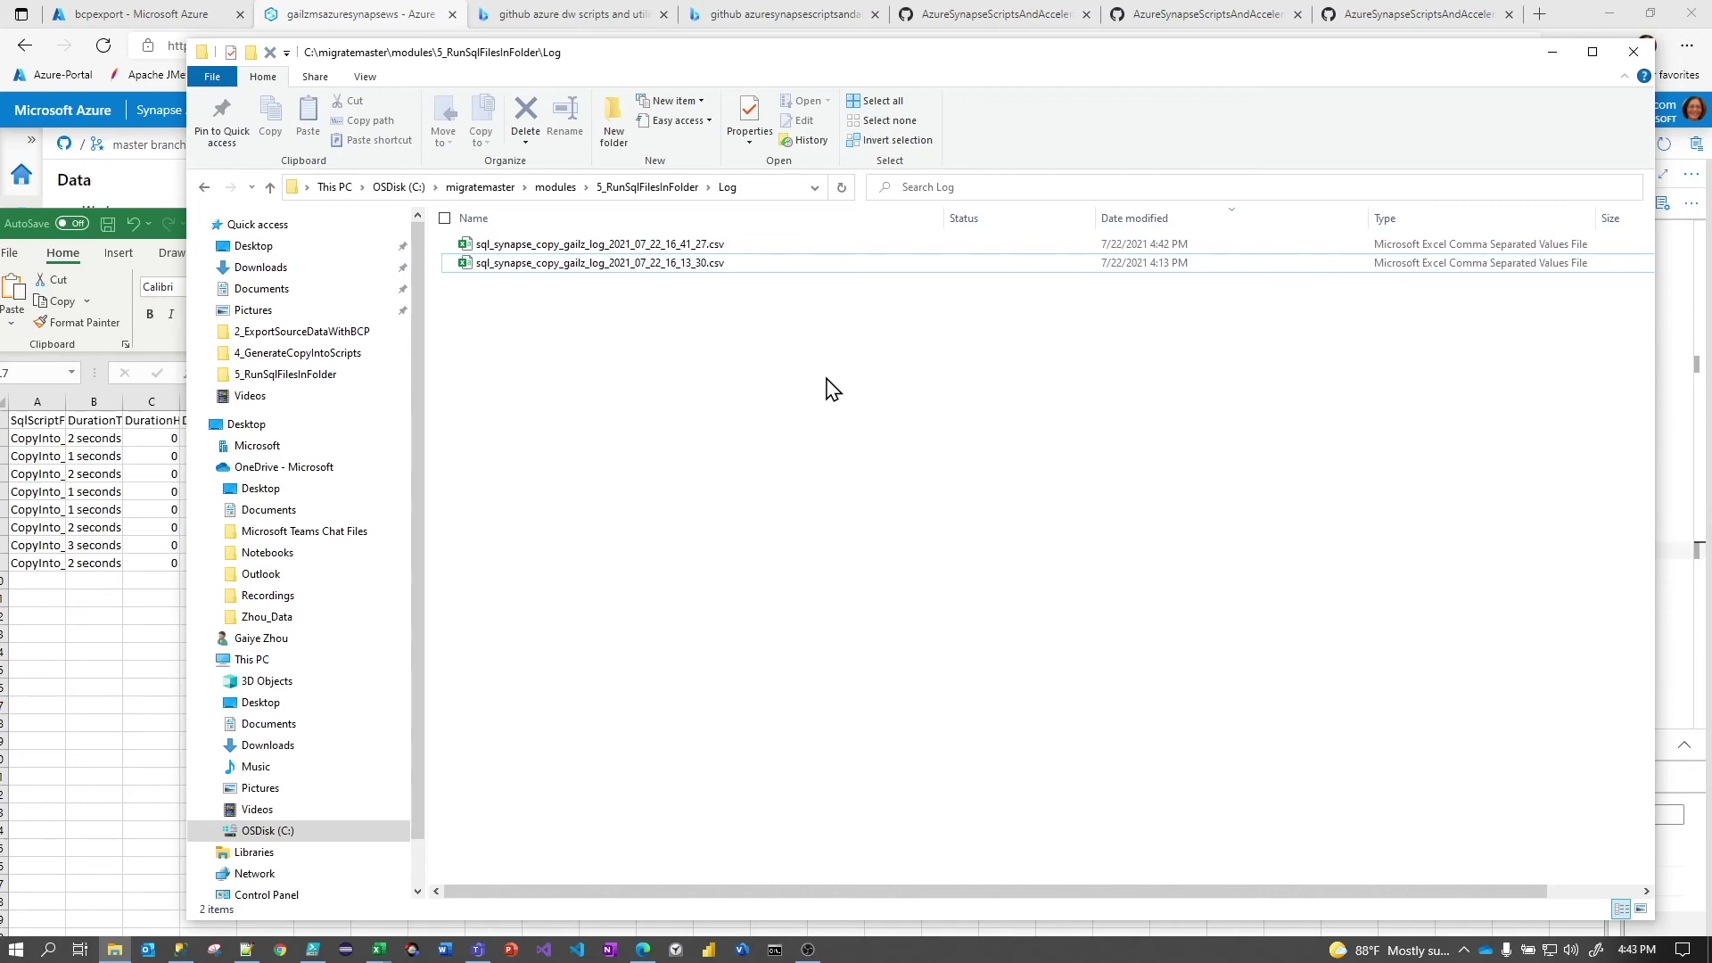
pyautogui.click(67, 519)
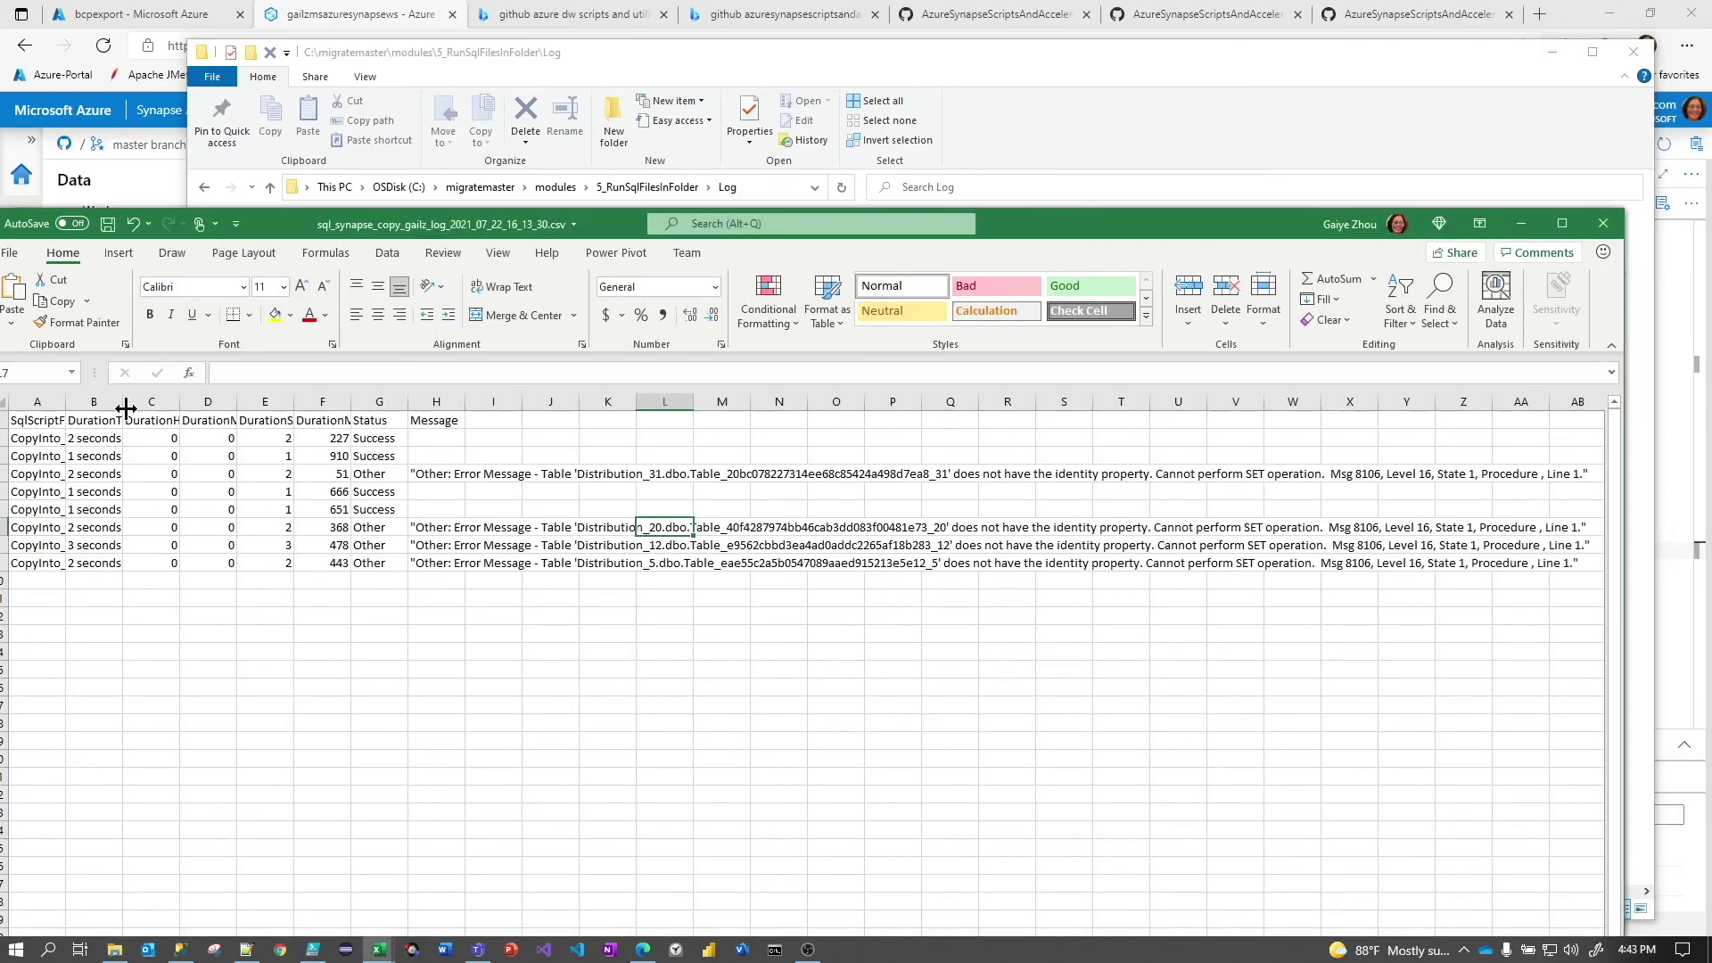
# Widen the SqlScriptFile, DurationText, DurationMilliseconds and Status columns of the log so their contents are readable
pyautogui.moveTo(123, 401); pyautogui.dragTo(264, 401)
pyautogui.moveTo(67, 404); pyautogui.dragTo(262, 403)
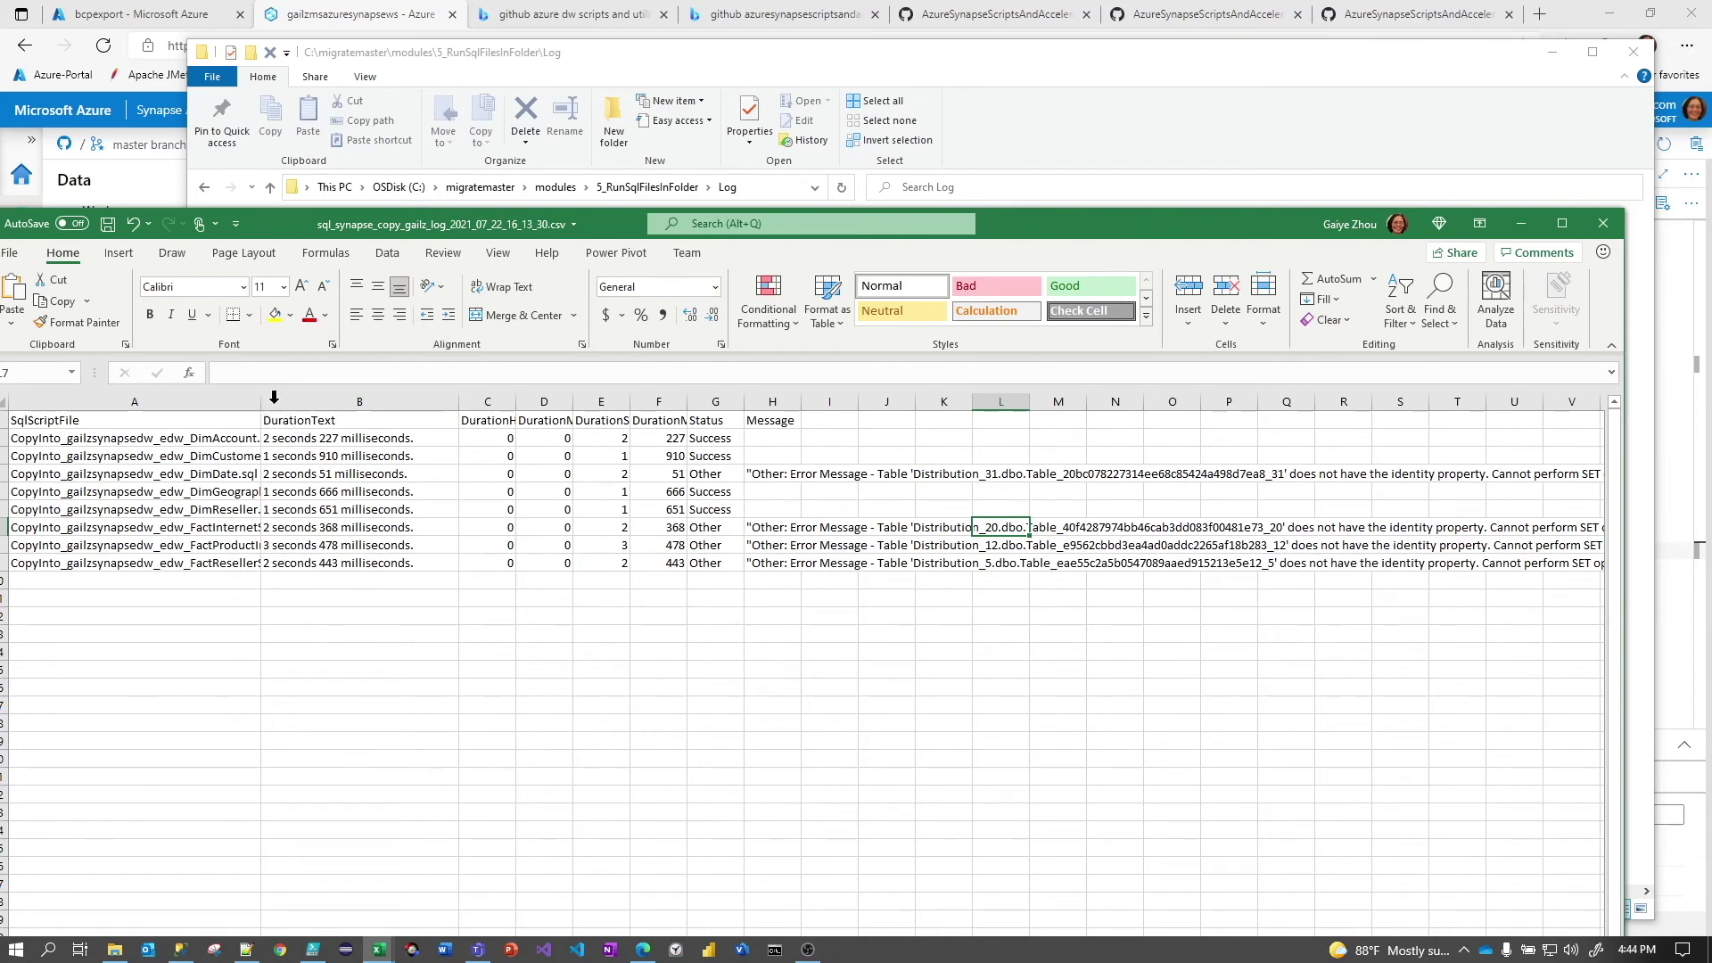
pyautogui.moveTo(459, 403); pyautogui.dragTo(411, 403)
pyautogui.moveTo(261, 403); pyautogui.dragTo(385, 404)
pyautogui.click(374, 479)
pyautogui.click(674, 491)
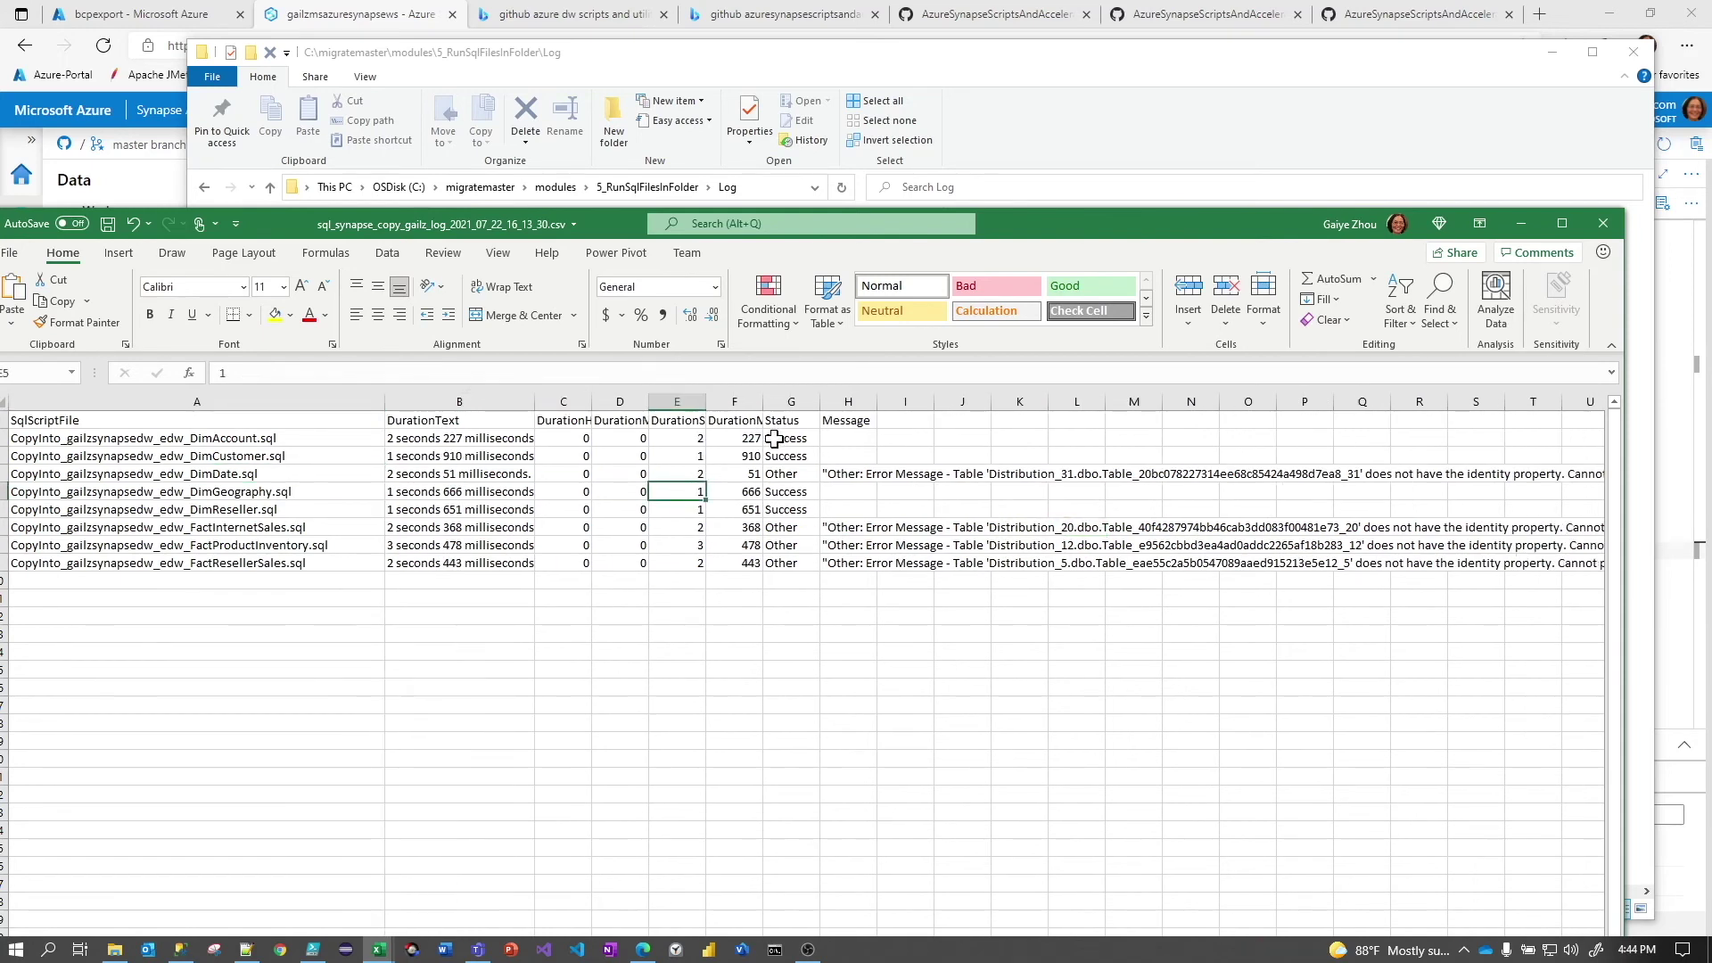
pyautogui.moveTo(819, 403); pyautogui.dragTo(937, 403)
pyautogui.moveTo(763, 404); pyautogui.dragTo(881, 404)
# Examine the Status and Message entries of the log for the scripts with status Other
pyautogui.click(957, 528)
pyautogui.click(929, 482)
pyautogui.click(1102, 479)
pyautogui.click(918, 477)
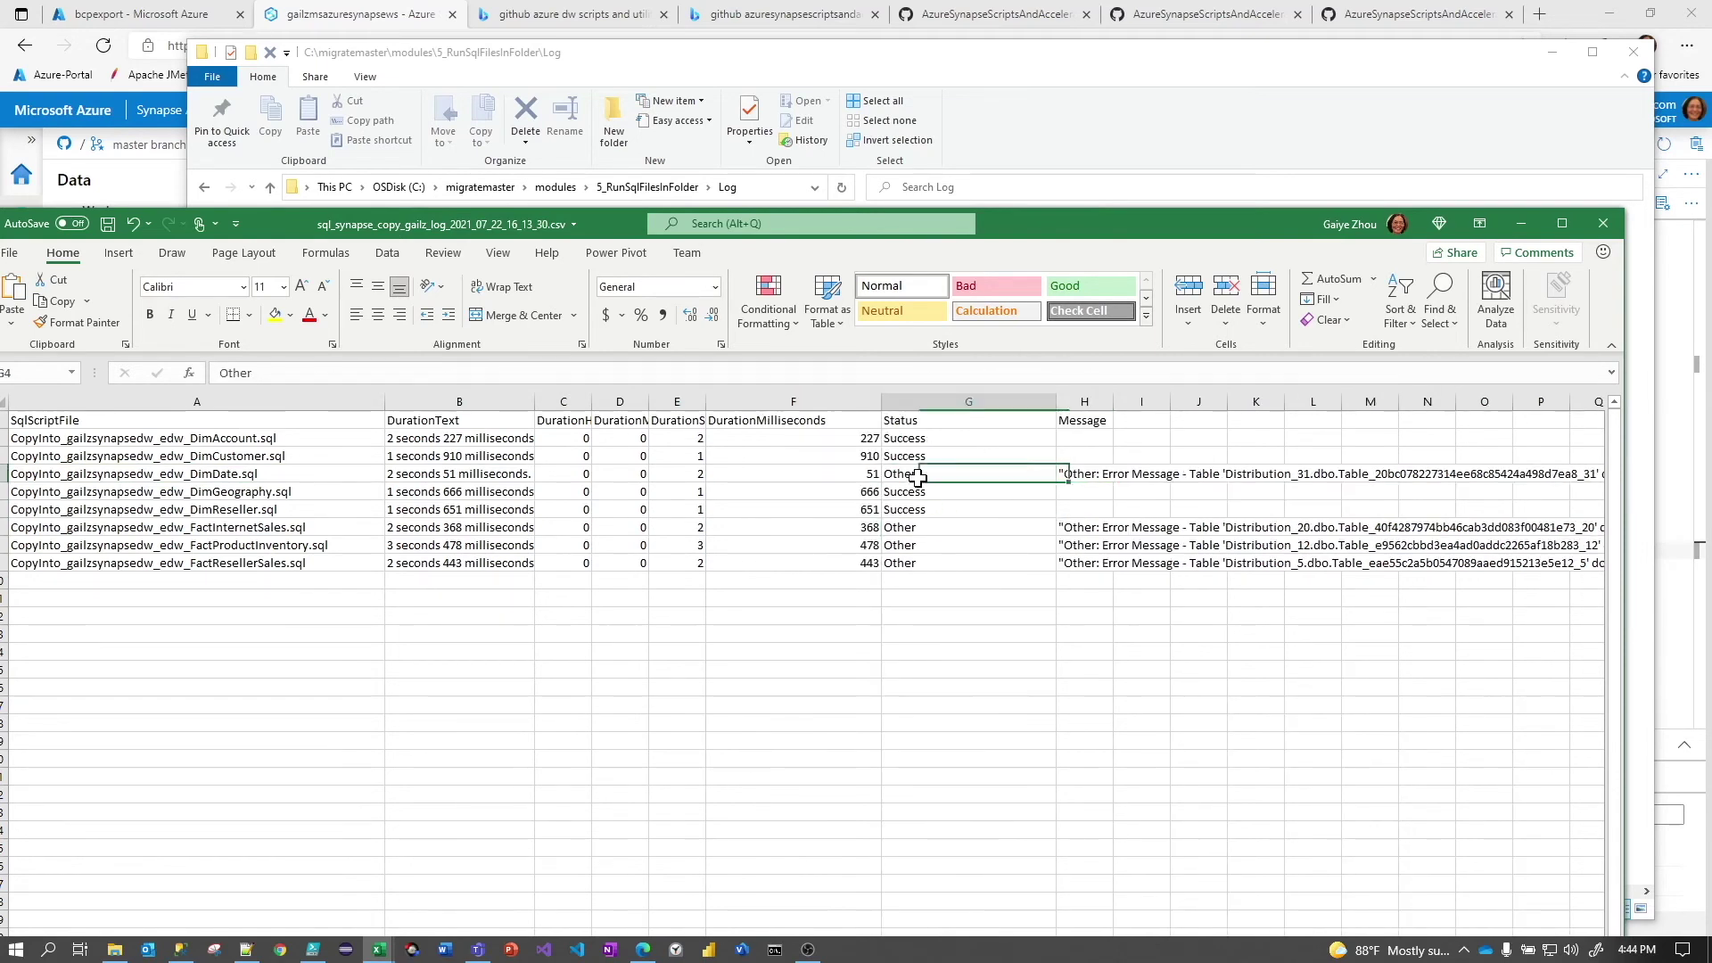
pyautogui.click(1098, 479)
pyautogui.click(1095, 528)
pyautogui.click(1083, 545)
pyautogui.click(1083, 561)
pyautogui.click(1074, 544)
pyautogui.click(1075, 493)
pyautogui.click(1079, 477)
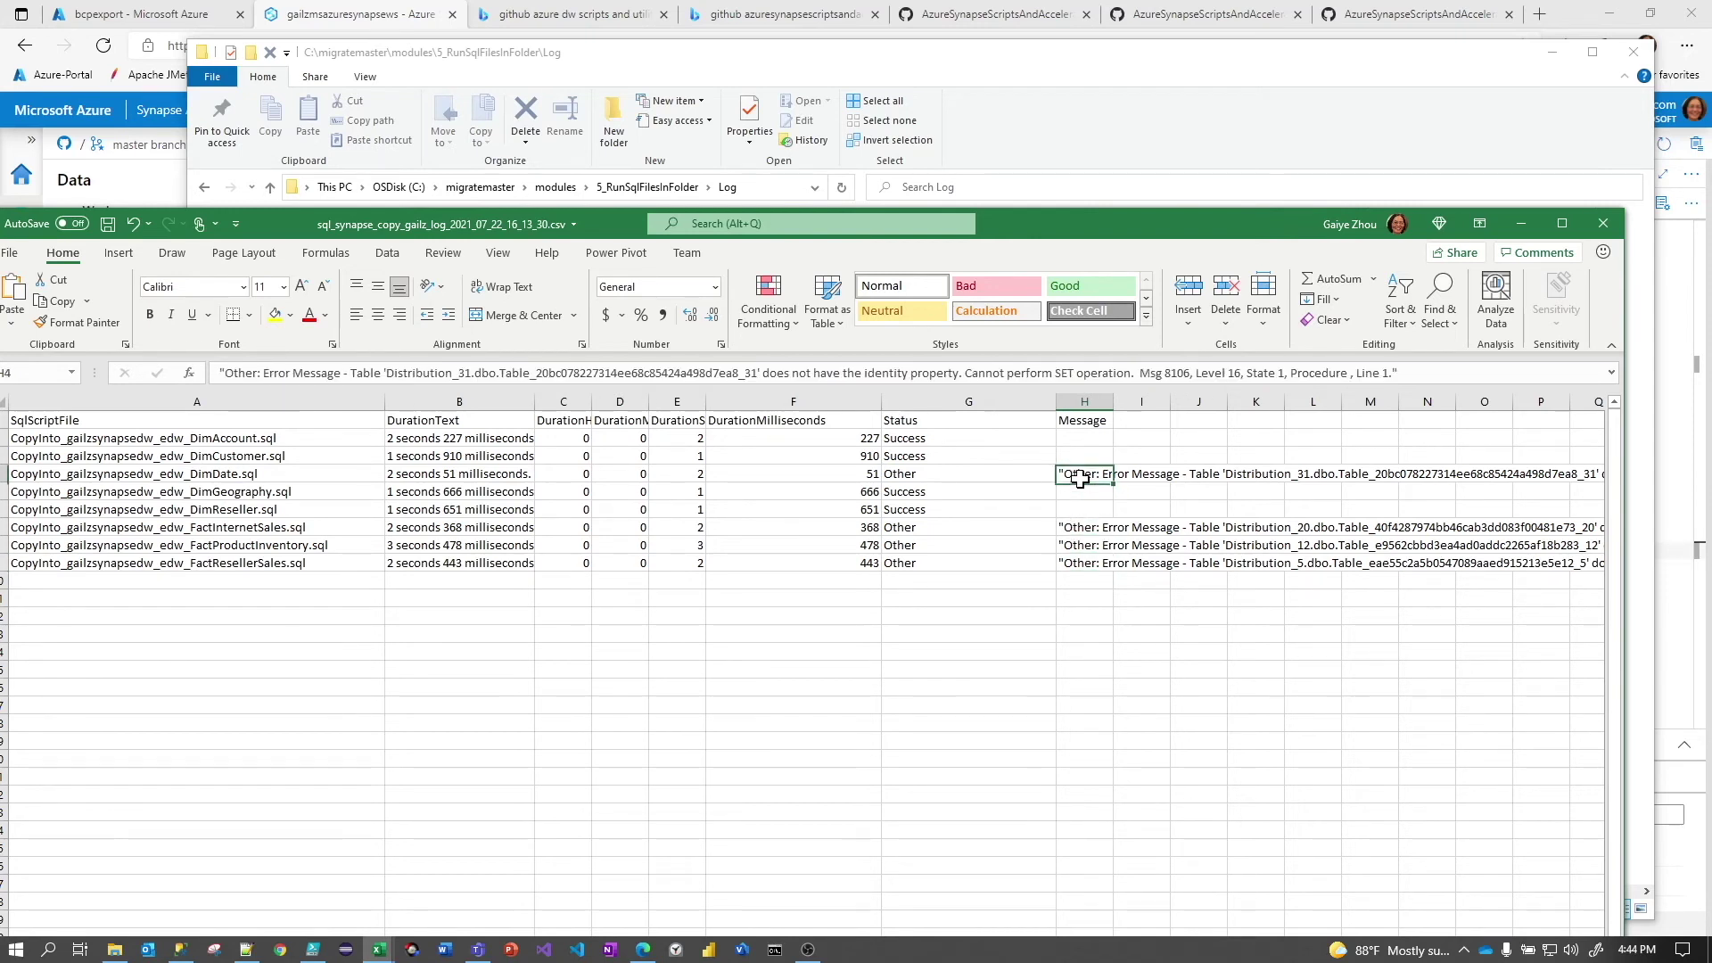
pyautogui.click(1087, 493)
pyautogui.click(1086, 510)
# Widen the DurationMilliseconds and DurationText columns of the 16_13_30 log, and close the log without saving
pyautogui.moveTo(882, 401); pyautogui.dragTo(916, 401)
pyautogui.click(1175, 545)
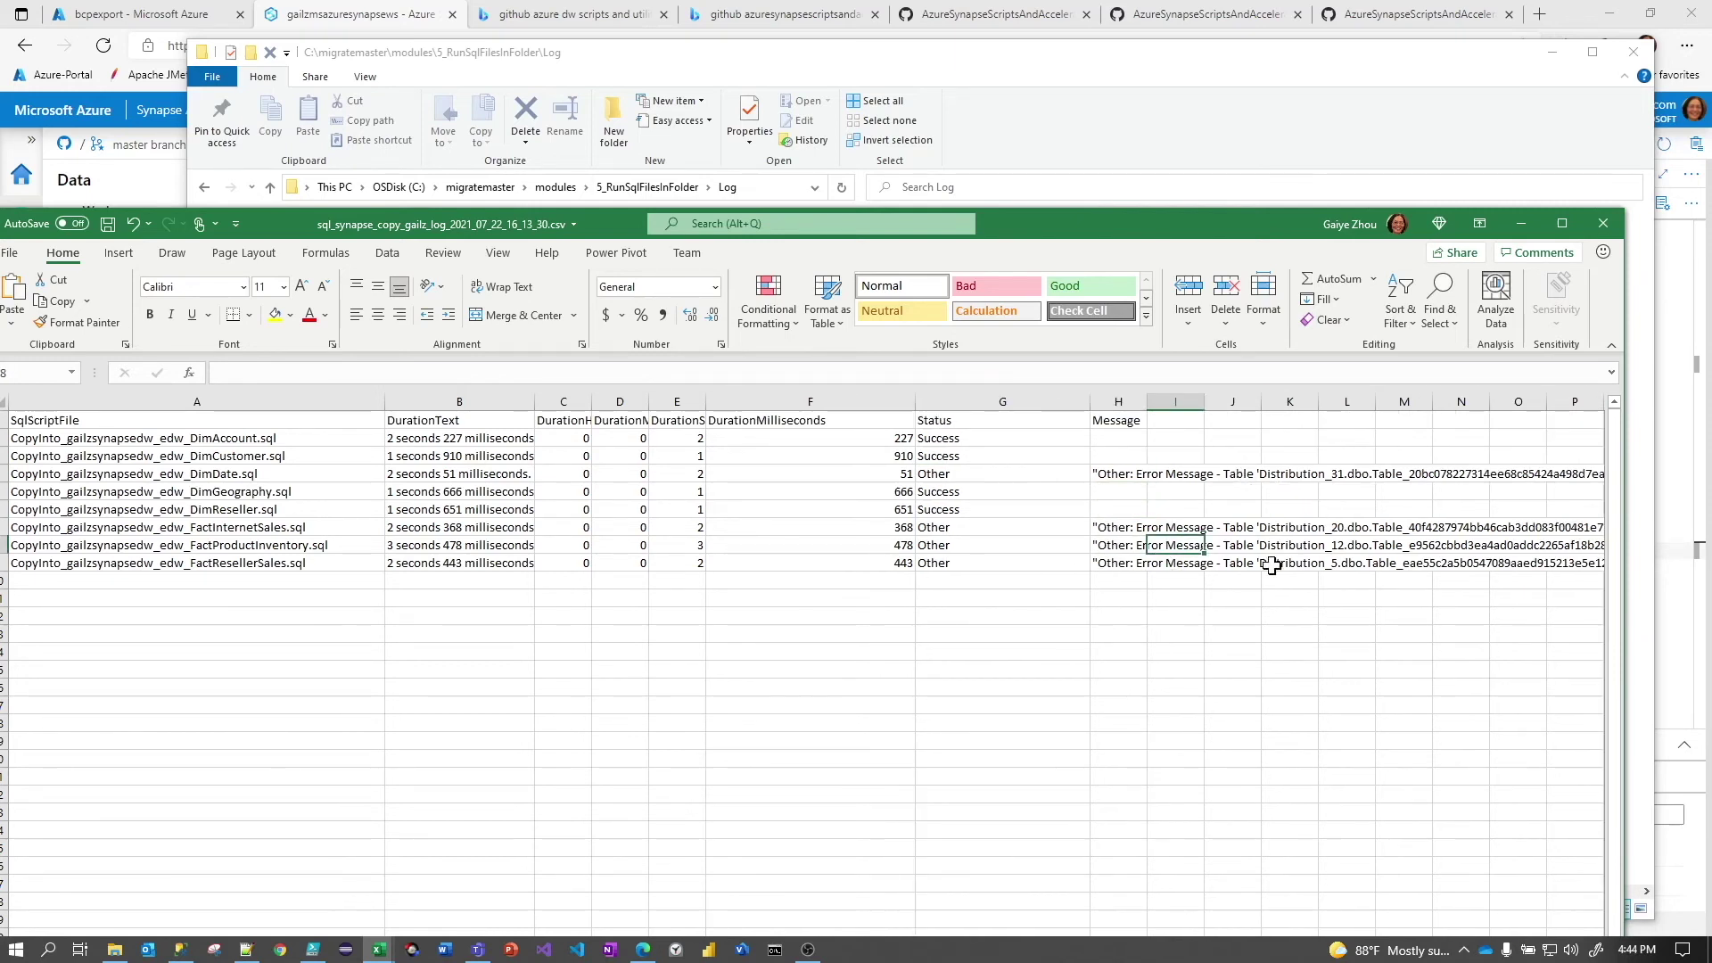
pyautogui.moveTo(549, 403); pyautogui.dragTo(745, 402)
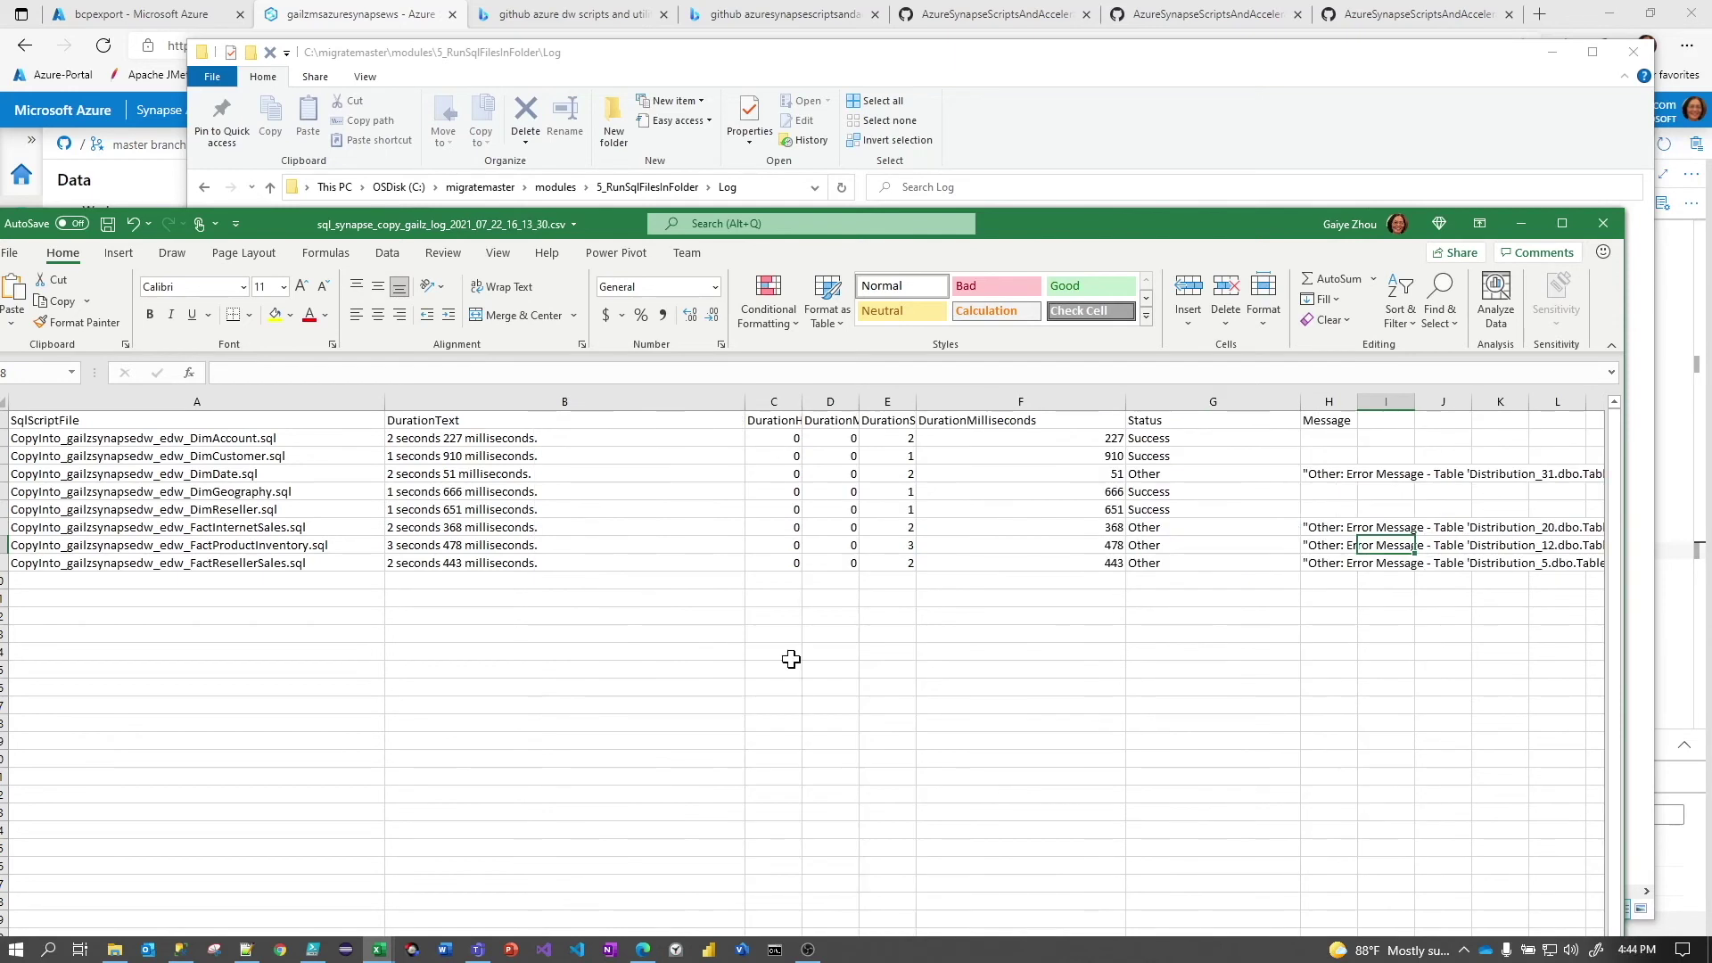
pyautogui.click(1616, 228)
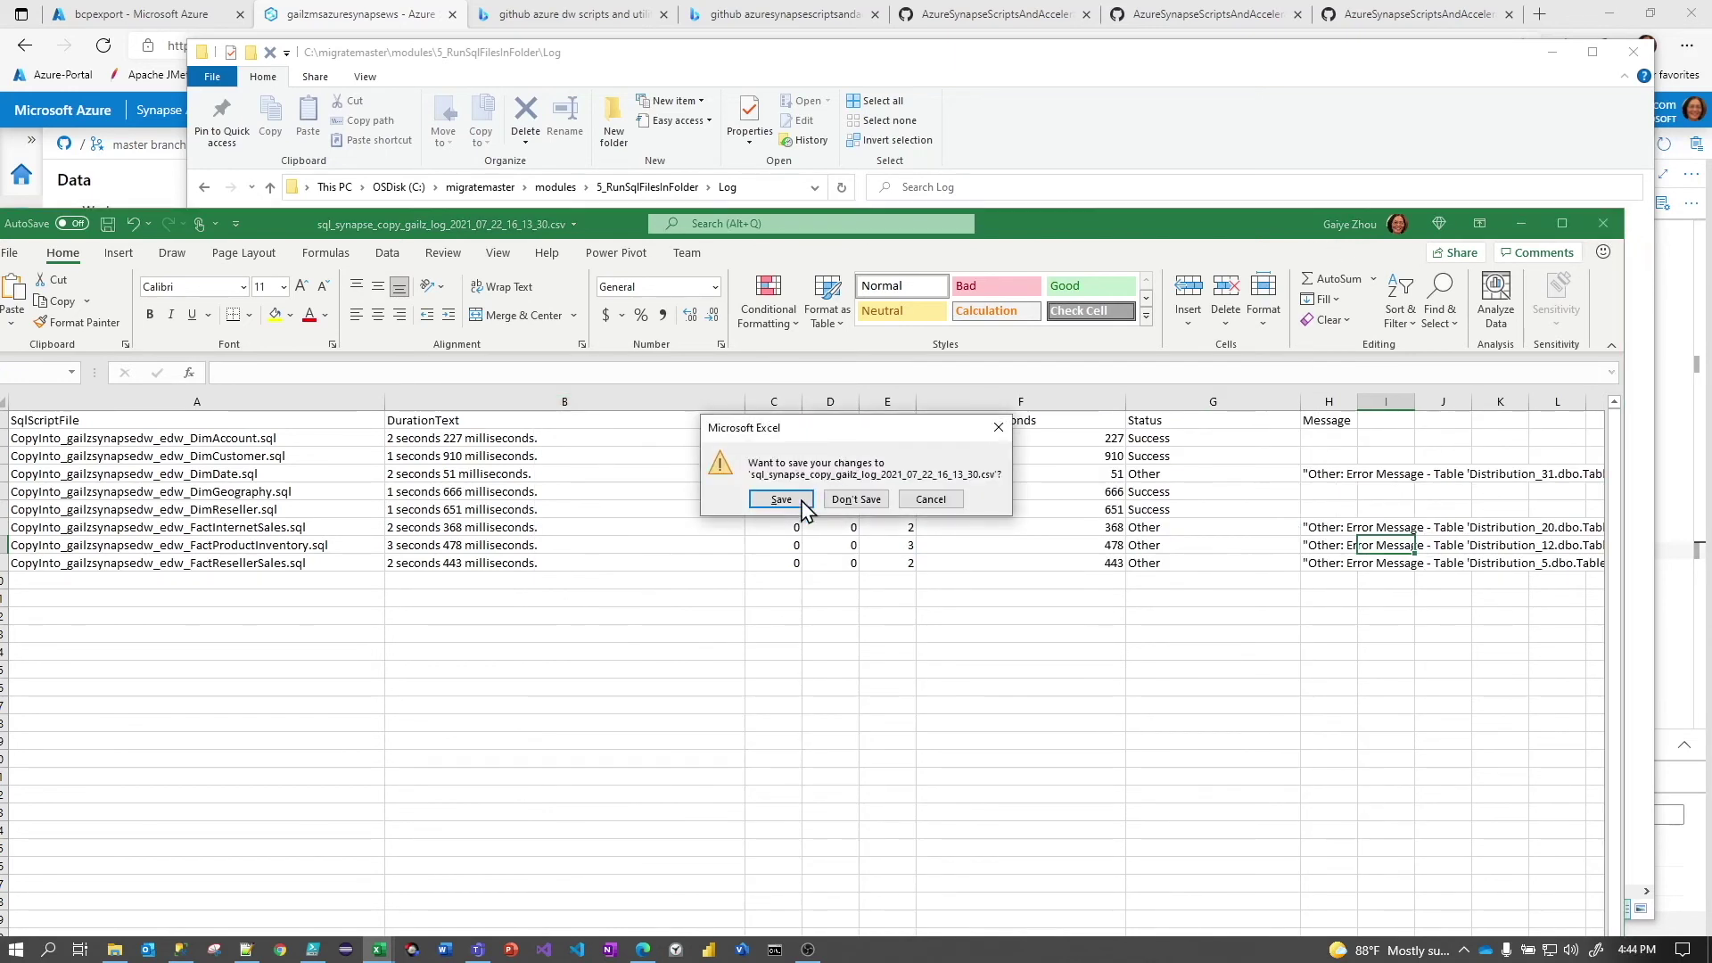
pyautogui.click(856, 500)
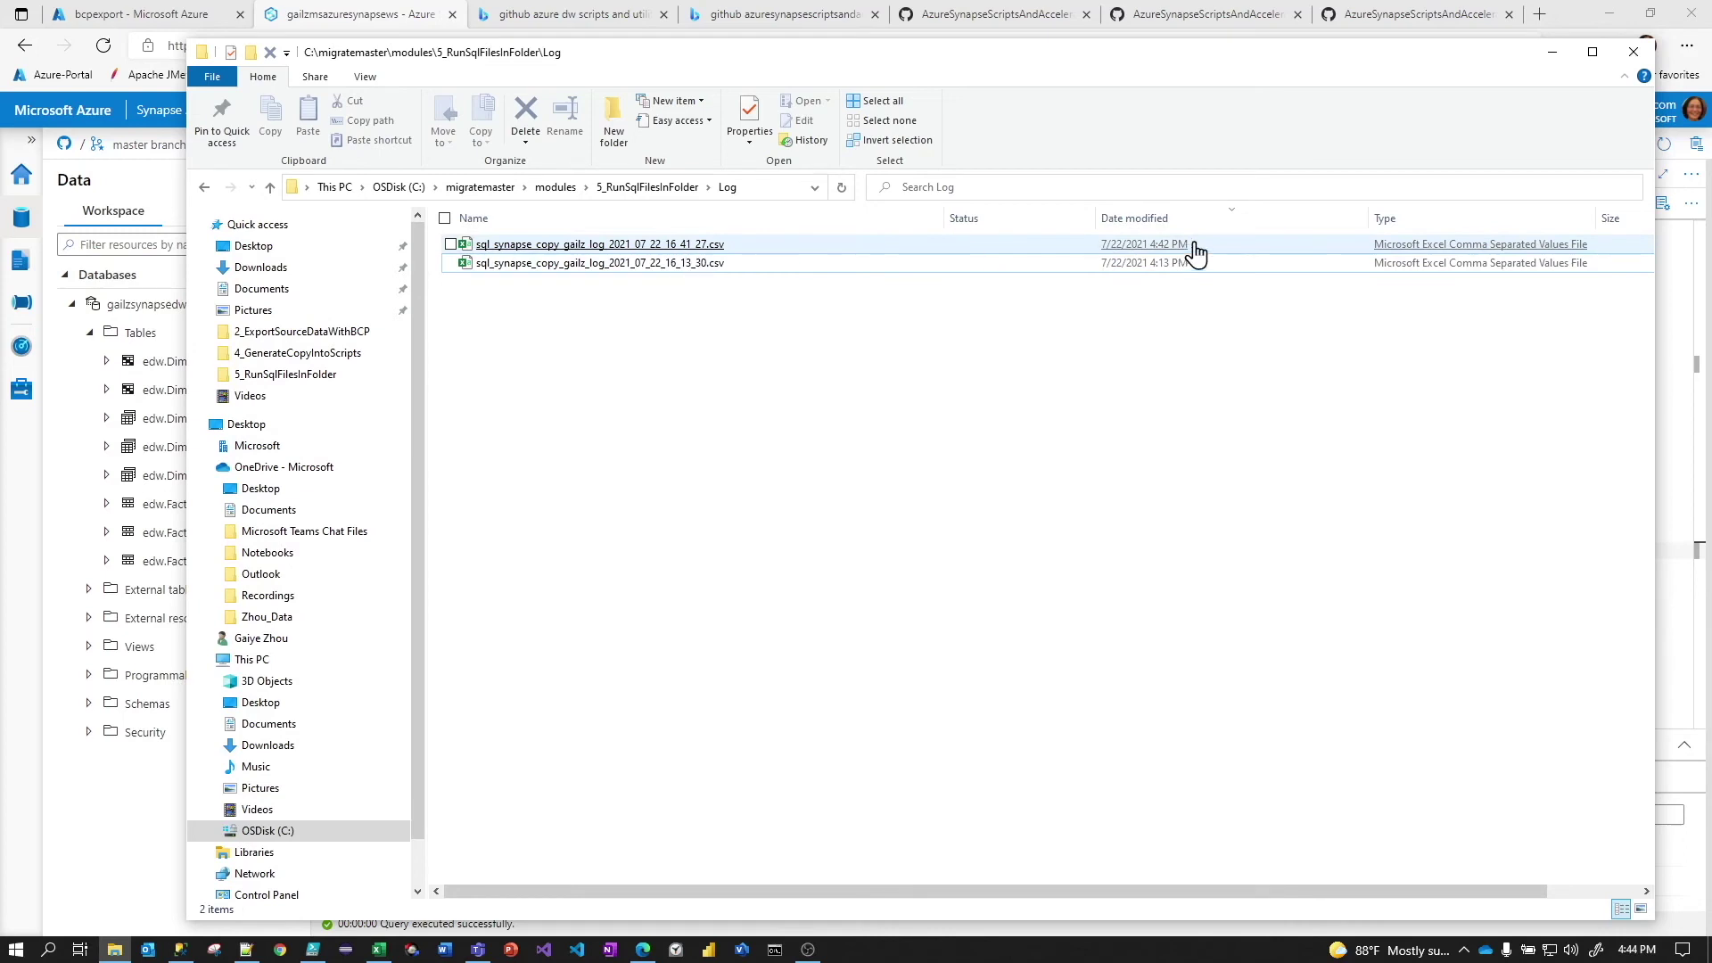
# Open sql_synapse_copy_gailz_log_2021_07_22_16_41_27.csv and widen the columns from SqlScriptFile through Status so their contents are readable
pyautogui.doubleClick(577, 244)
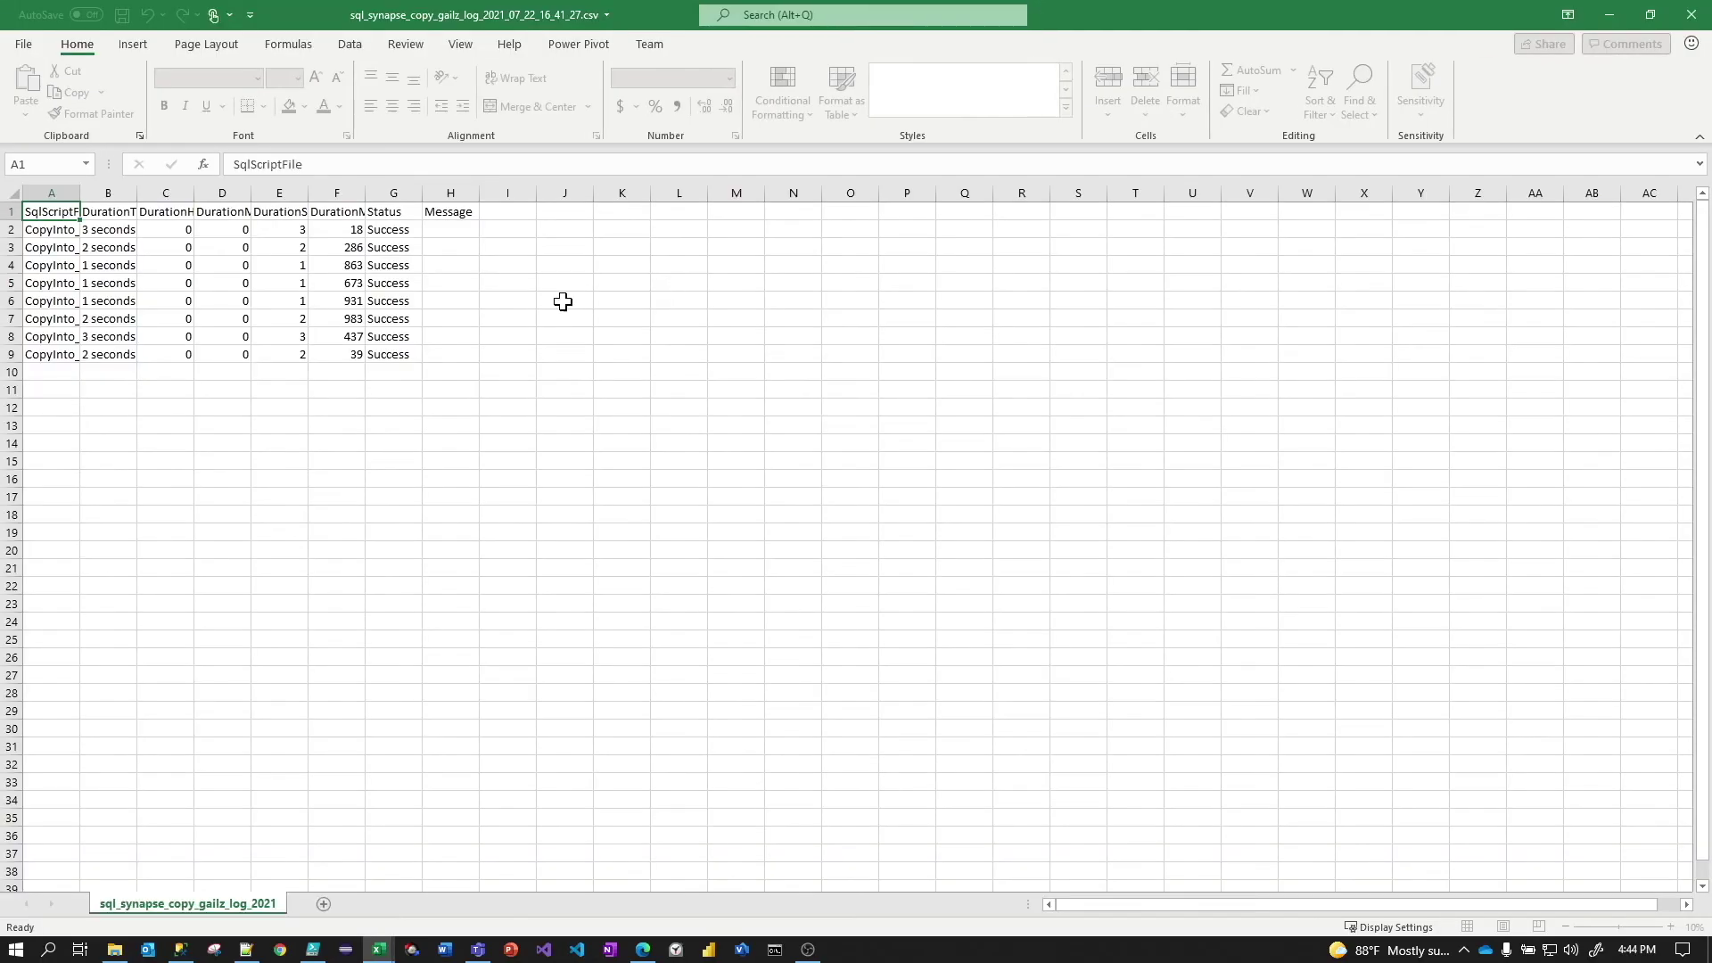
pyautogui.click(562, 301)
pyautogui.doubleClick(427, 200)
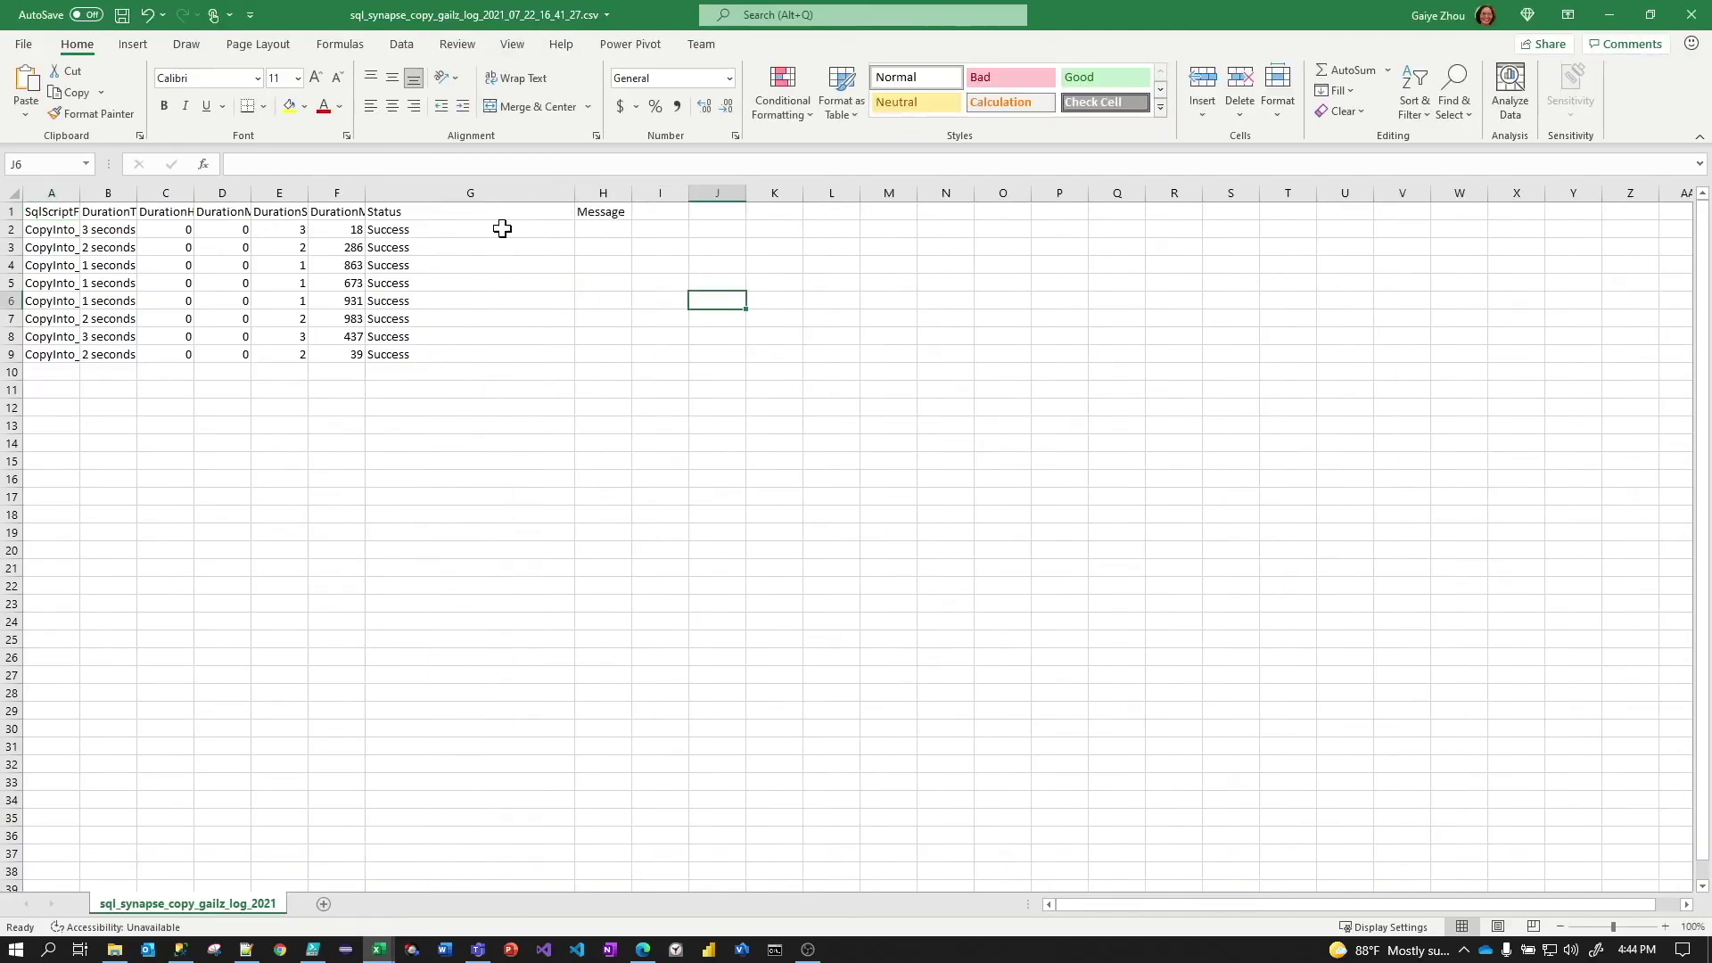
pyautogui.doubleClick(366, 194)
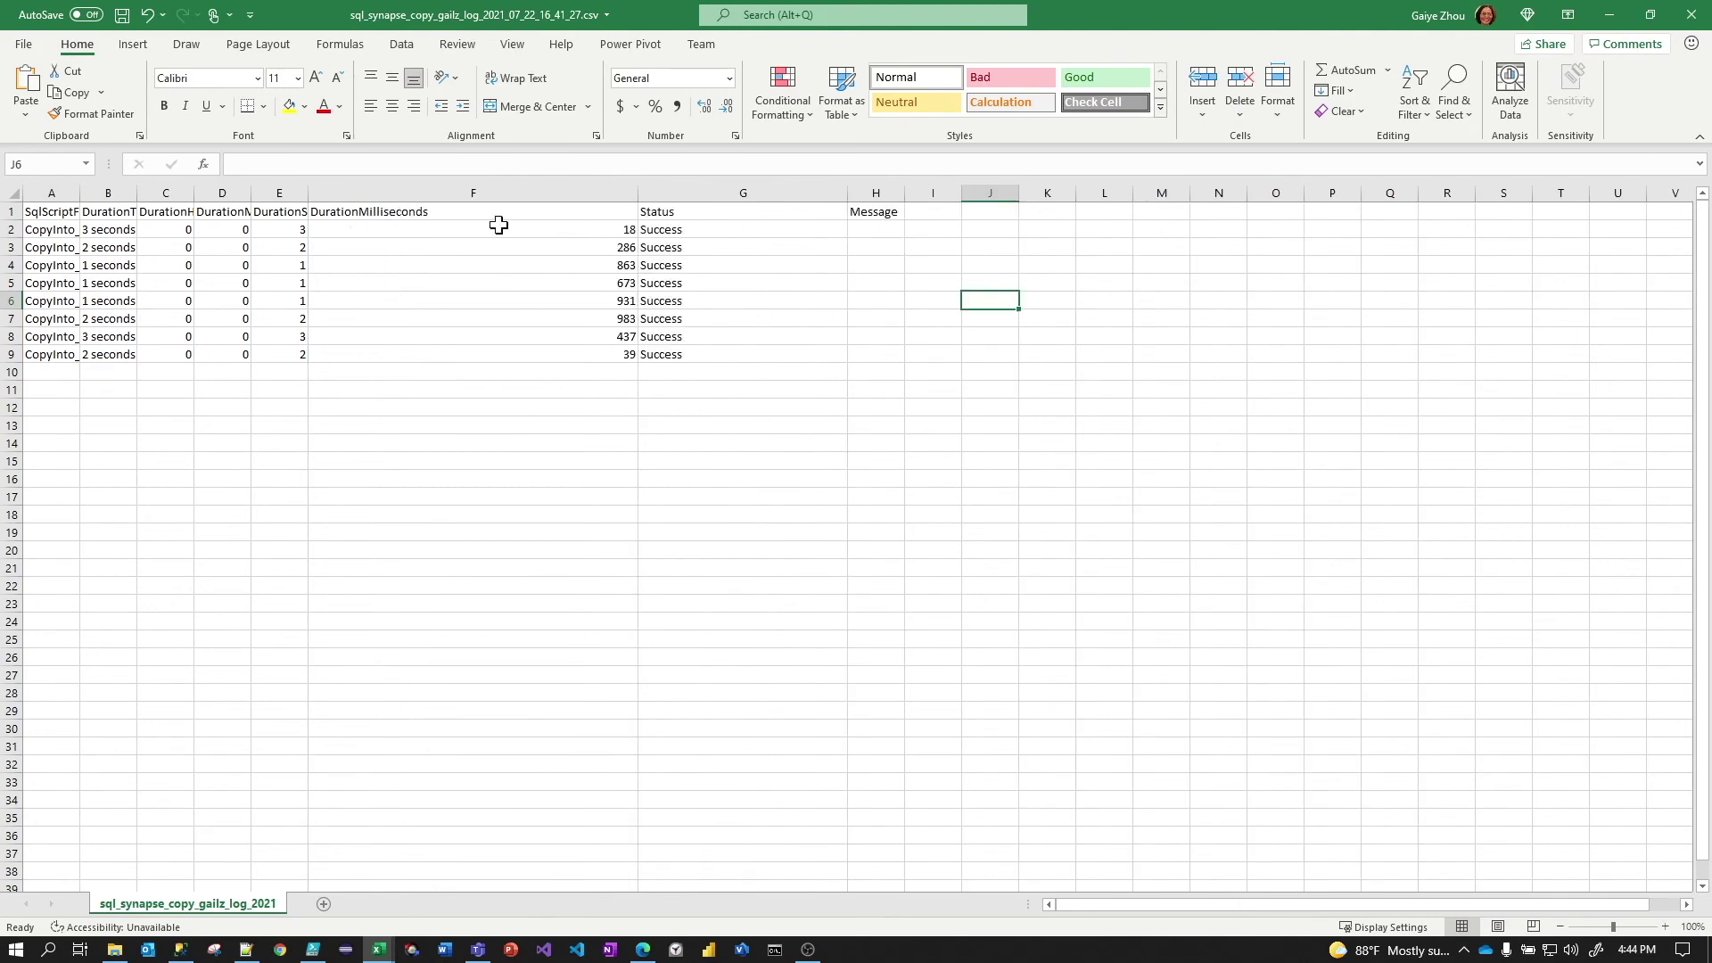
pyautogui.doubleClick(308, 193)
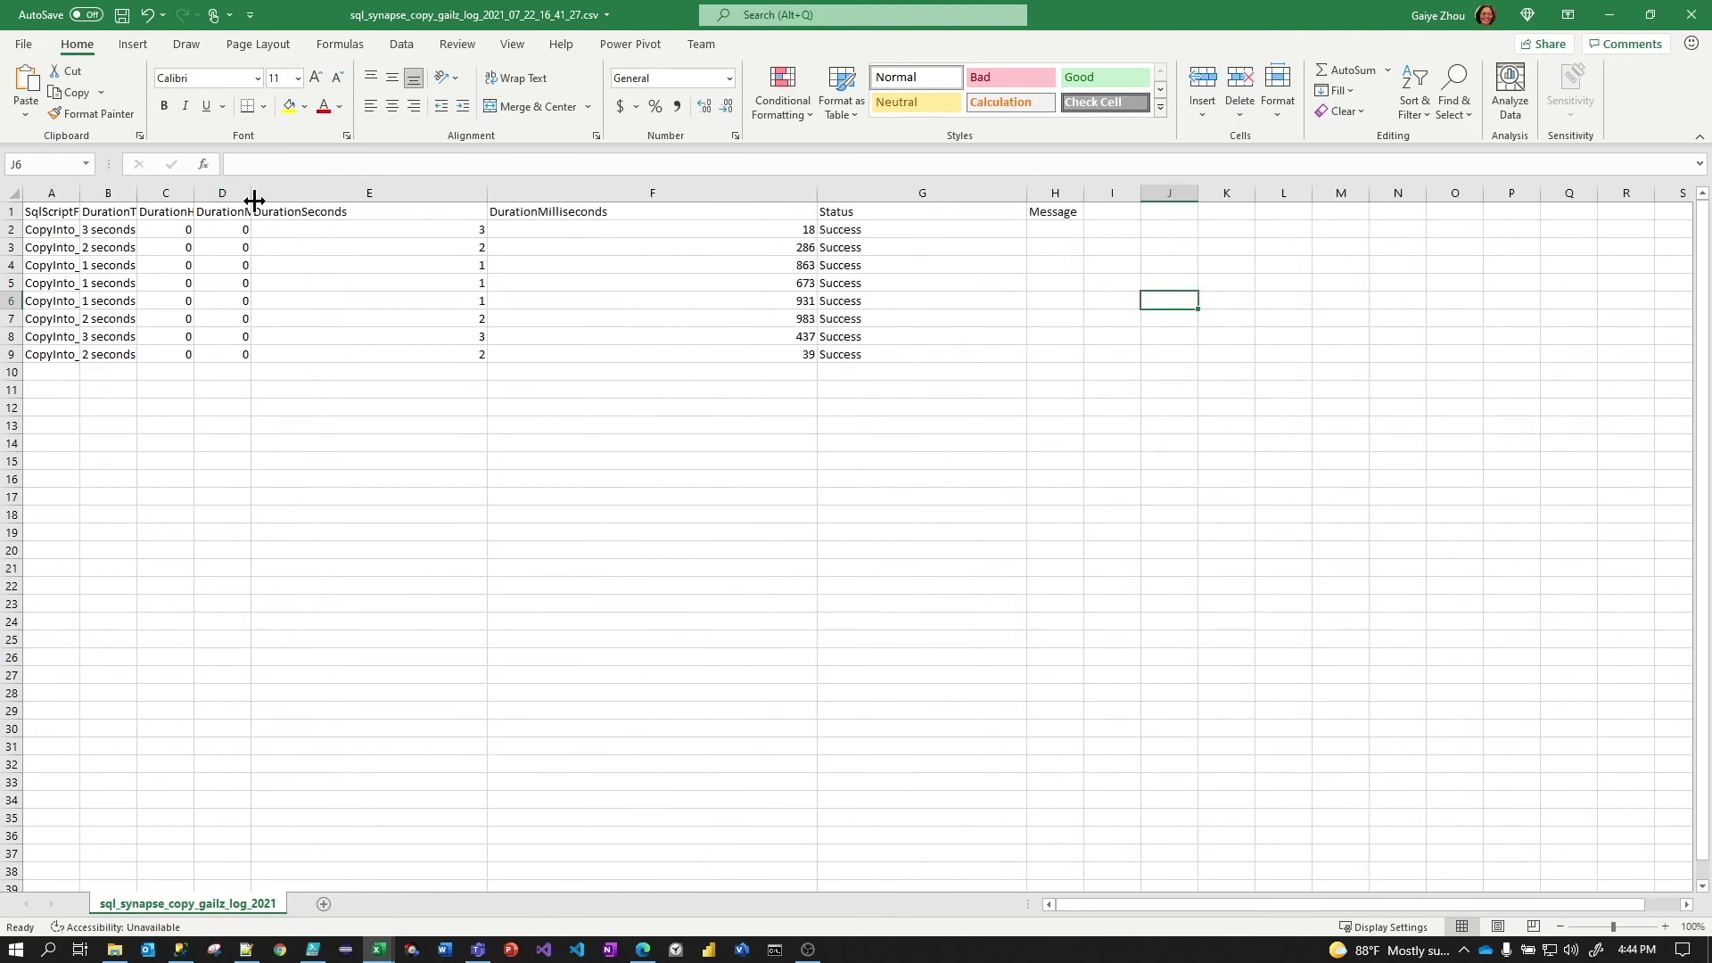
pyautogui.doubleClick(252, 193)
pyautogui.moveTo(192, 198); pyautogui.dragTo(331, 197)
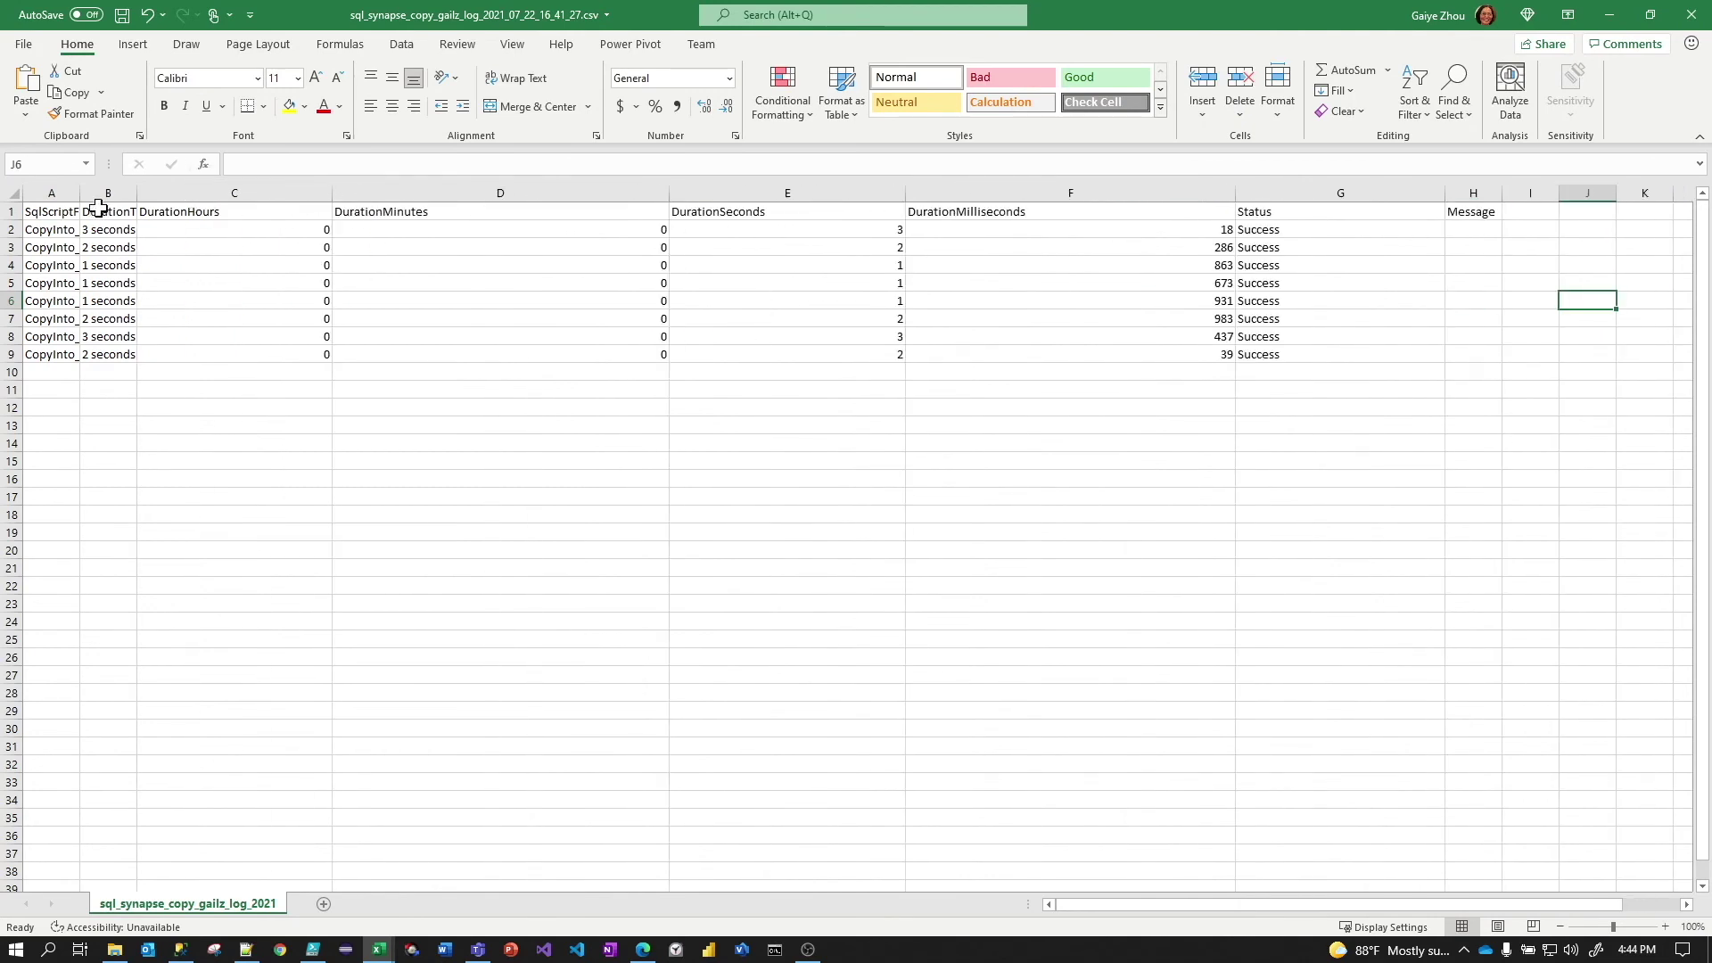
pyautogui.doubleClick(131, 198)
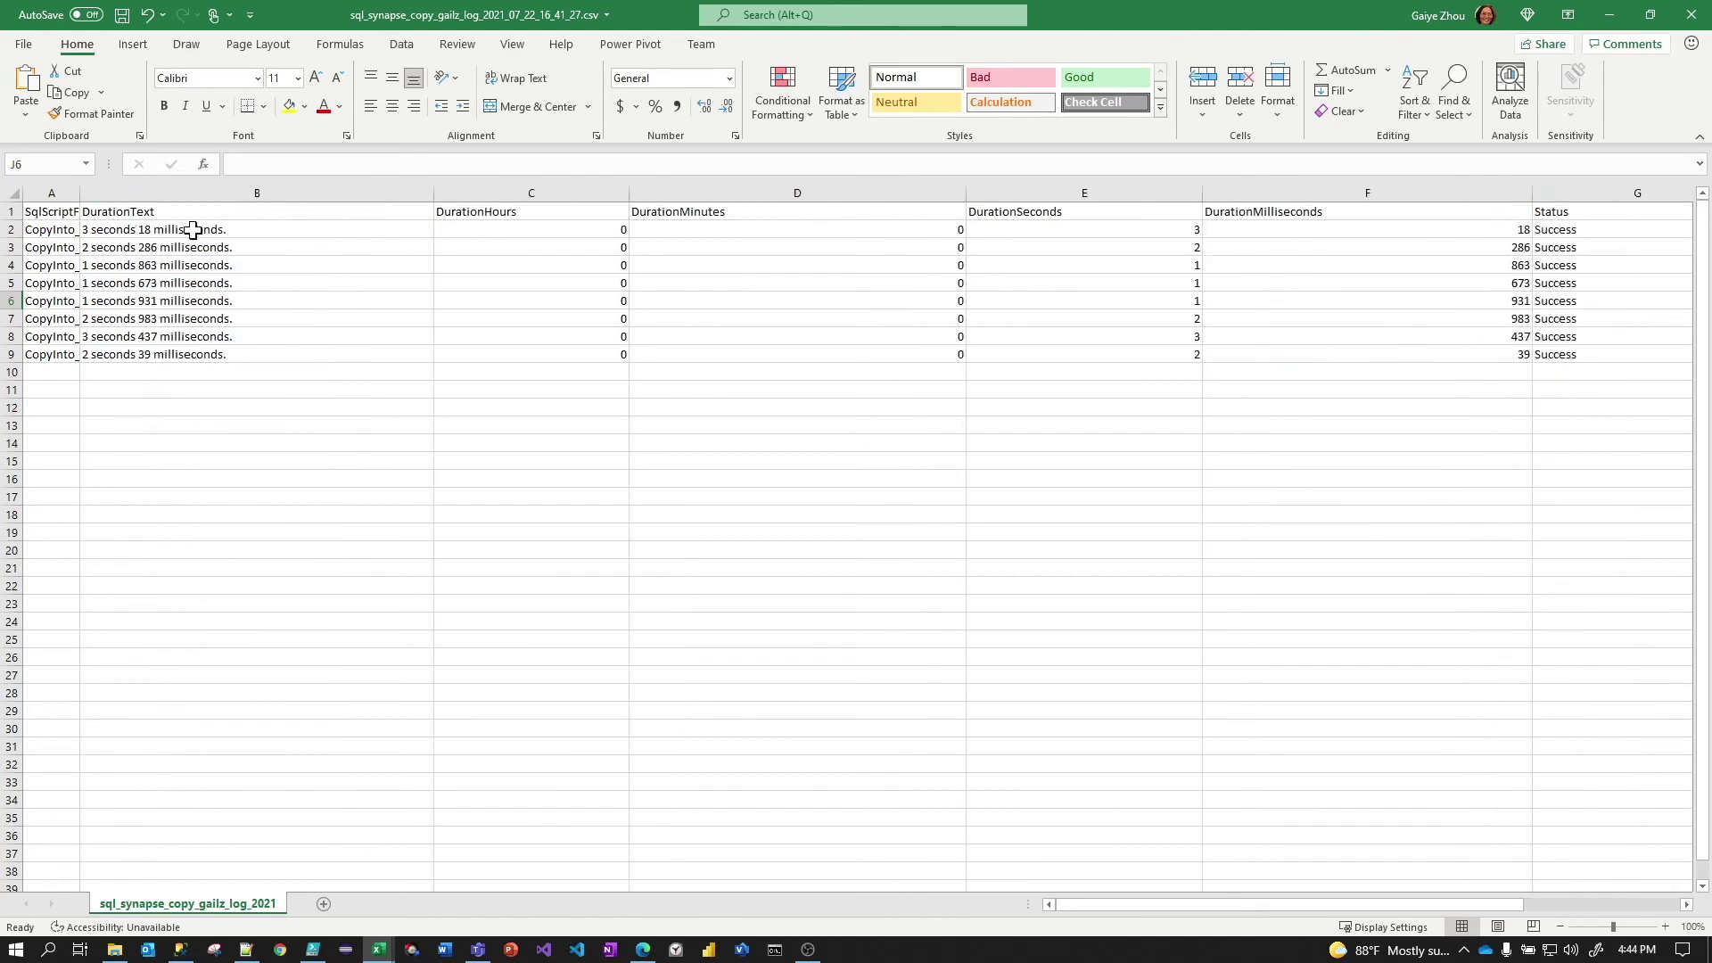
pyautogui.moveTo(79, 193); pyautogui.dragTo(380, 203)
# Examine the SqlScriptFile and DurationText entries of the log for the dimension and fact table scripts
pyautogui.click(255, 248)
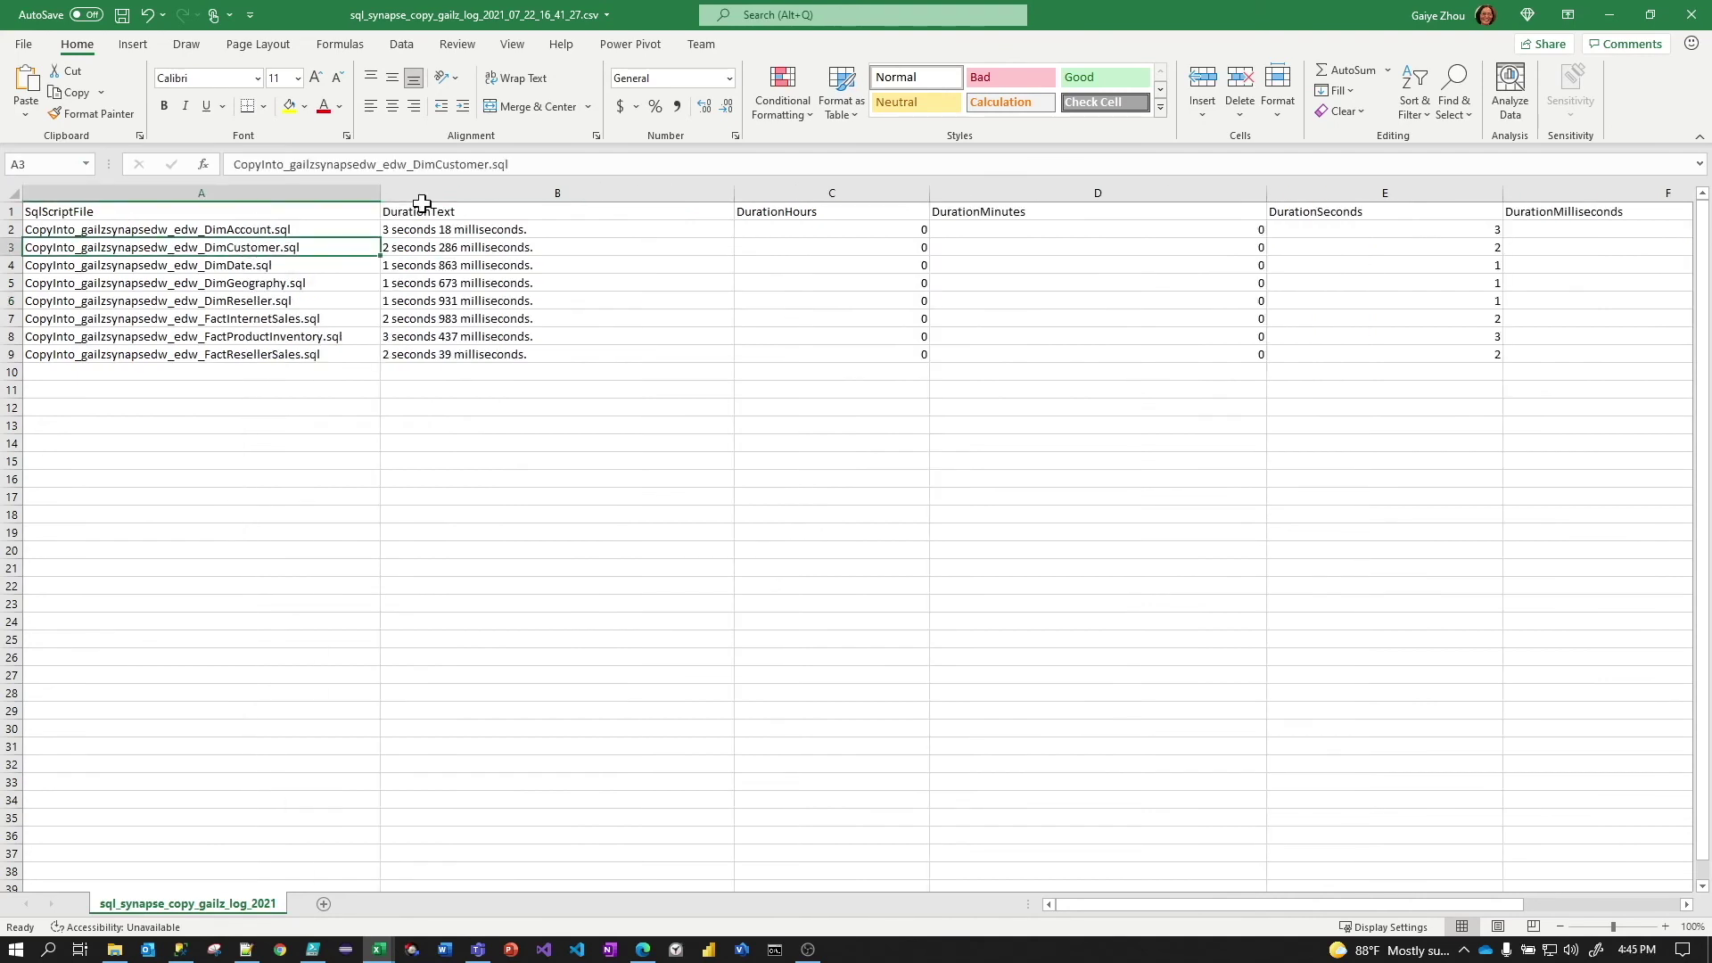
pyautogui.click(206, 231)
pyautogui.click(228, 265)
pyautogui.click(227, 319)
pyautogui.click(227, 356)
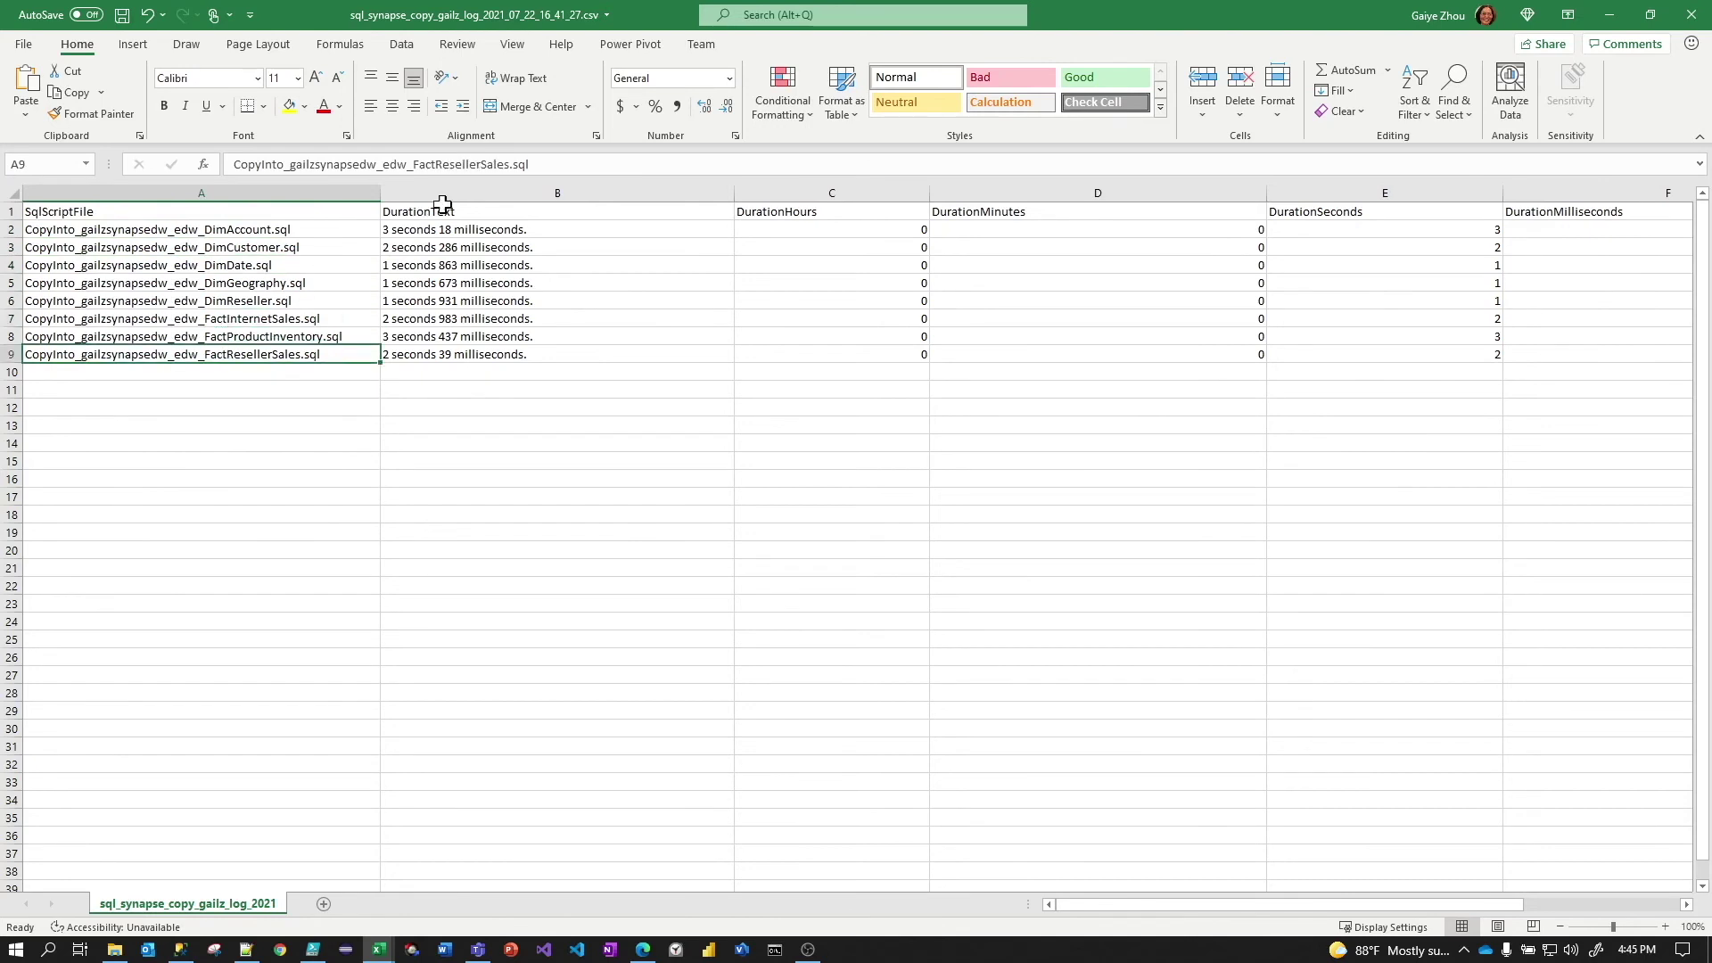
pyautogui.click(471, 229)
pyautogui.click(553, 283)
pyautogui.click(535, 301)
pyautogui.click(522, 354)
pyautogui.click(529, 301)
pyautogui.click(528, 247)
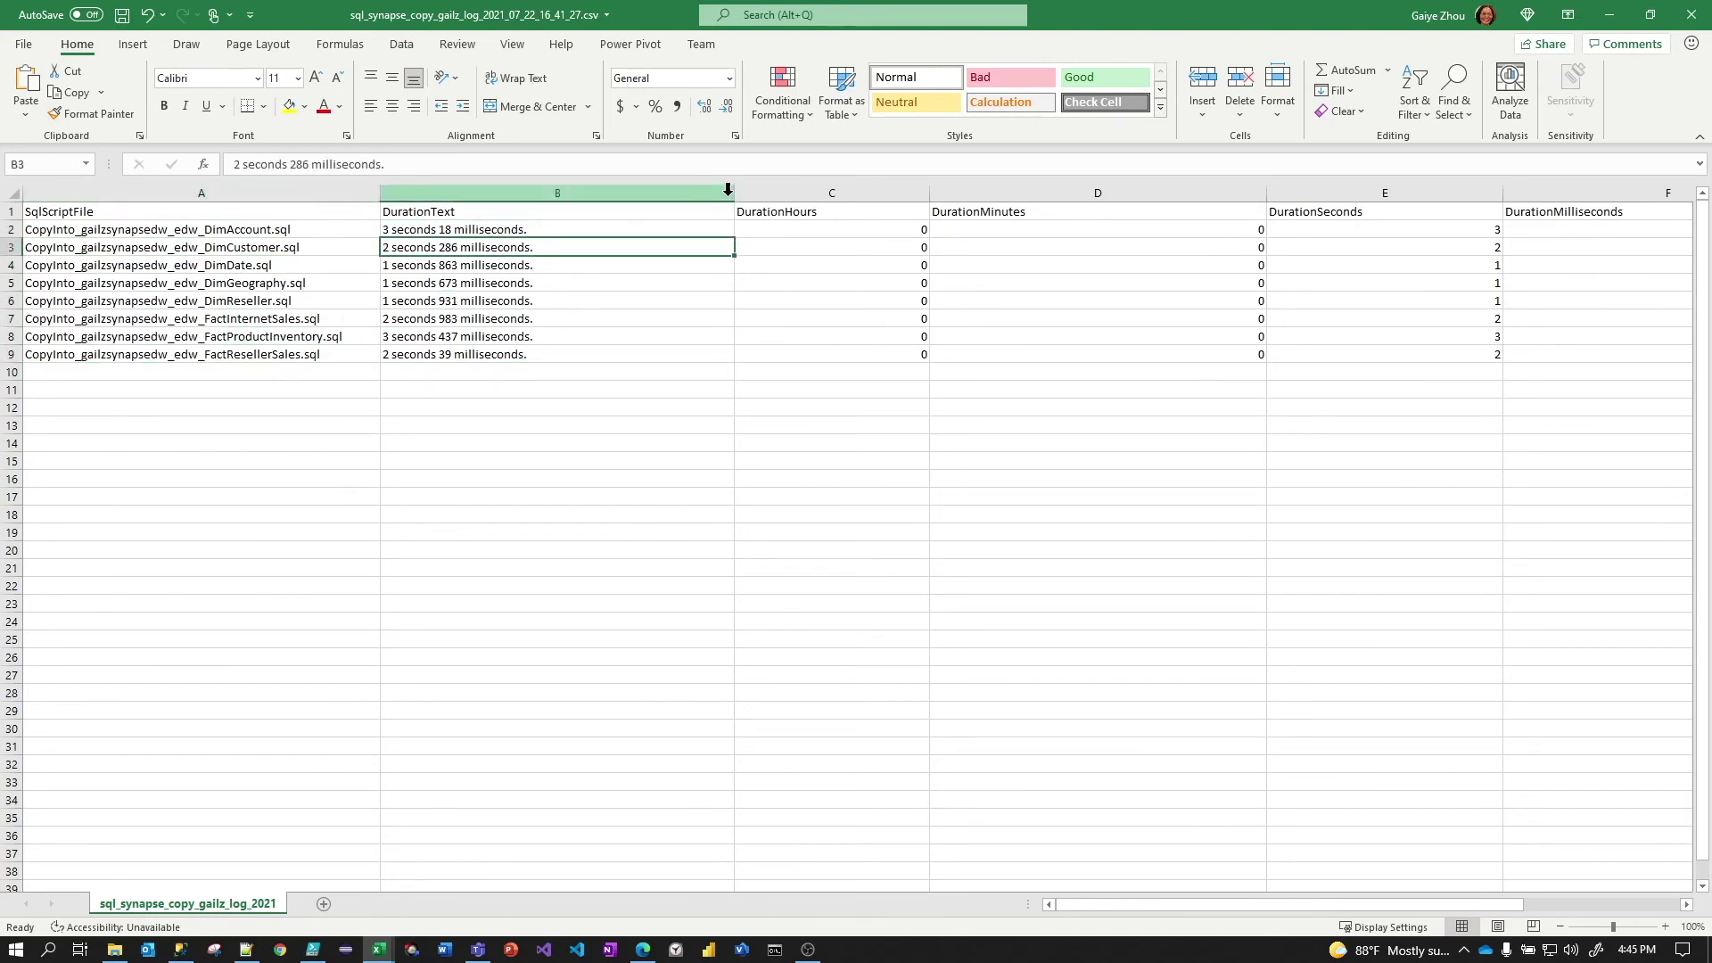
# Narrow the DurationText, DurationHours, DurationMinutes, DurationSeconds and DurationMilliseconds columns so all log columns fit in view
pyautogui.moveTo(733, 190); pyautogui.dragTo(596, 212)
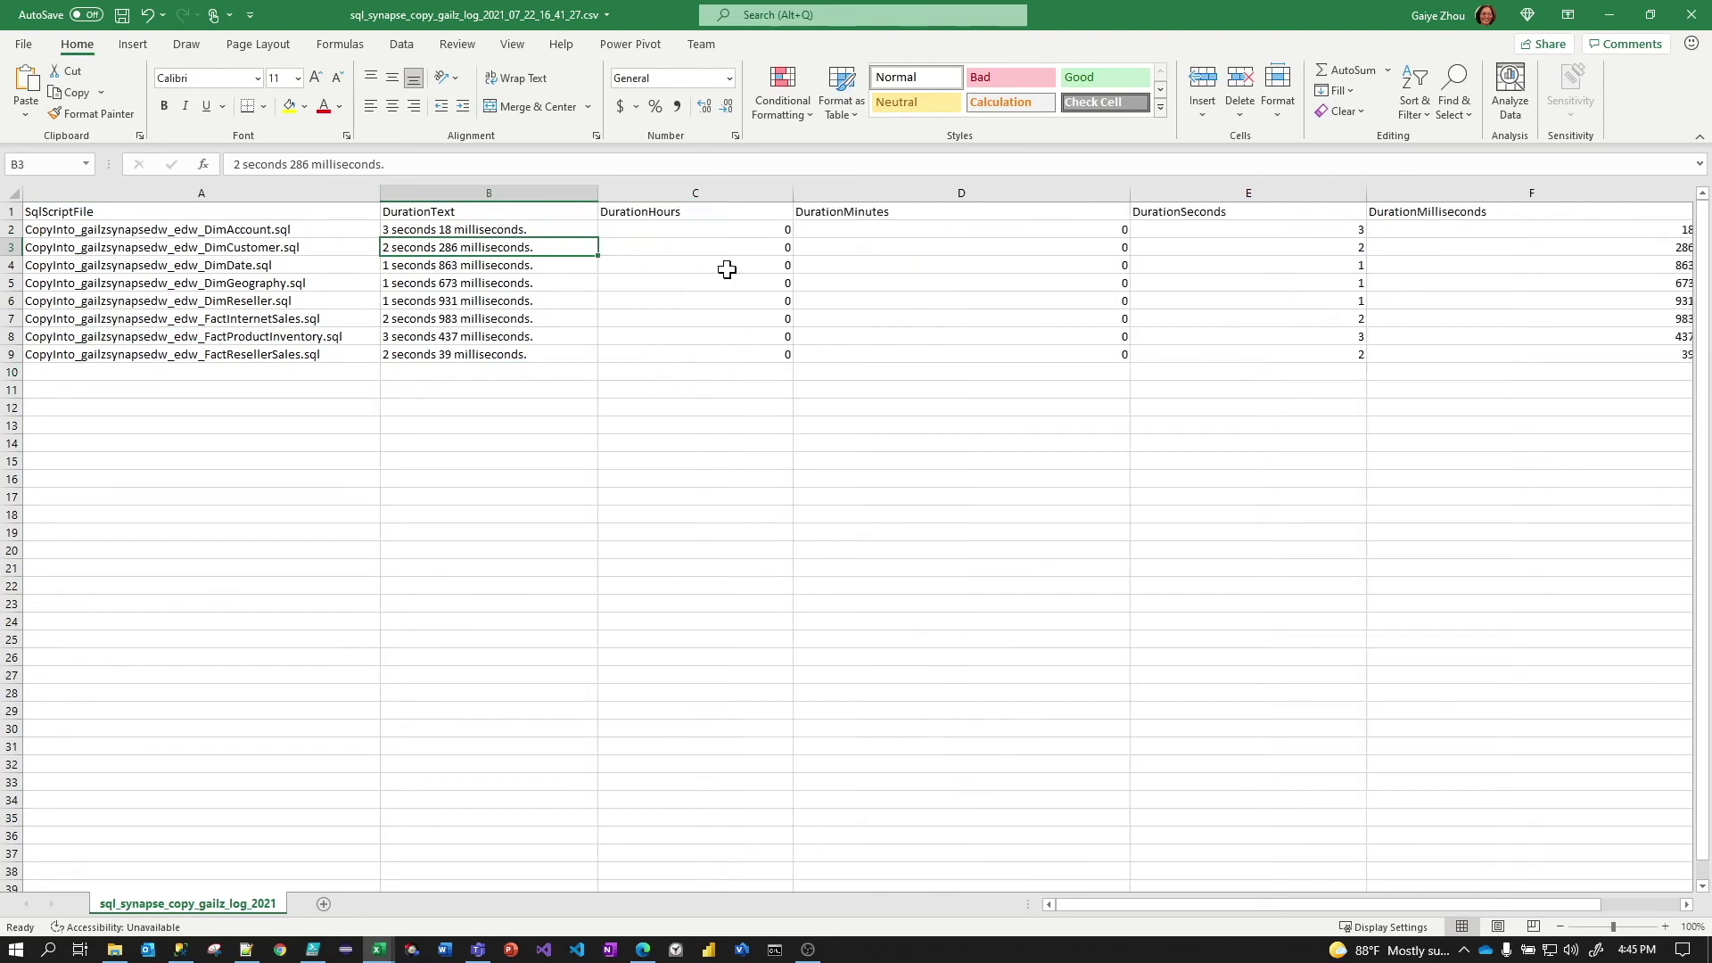
pyautogui.click(726, 283)
pyautogui.moveTo(793, 193); pyautogui.dragTo(690, 195)
pyautogui.moveTo(1027, 194); pyautogui.dragTo(848, 206)
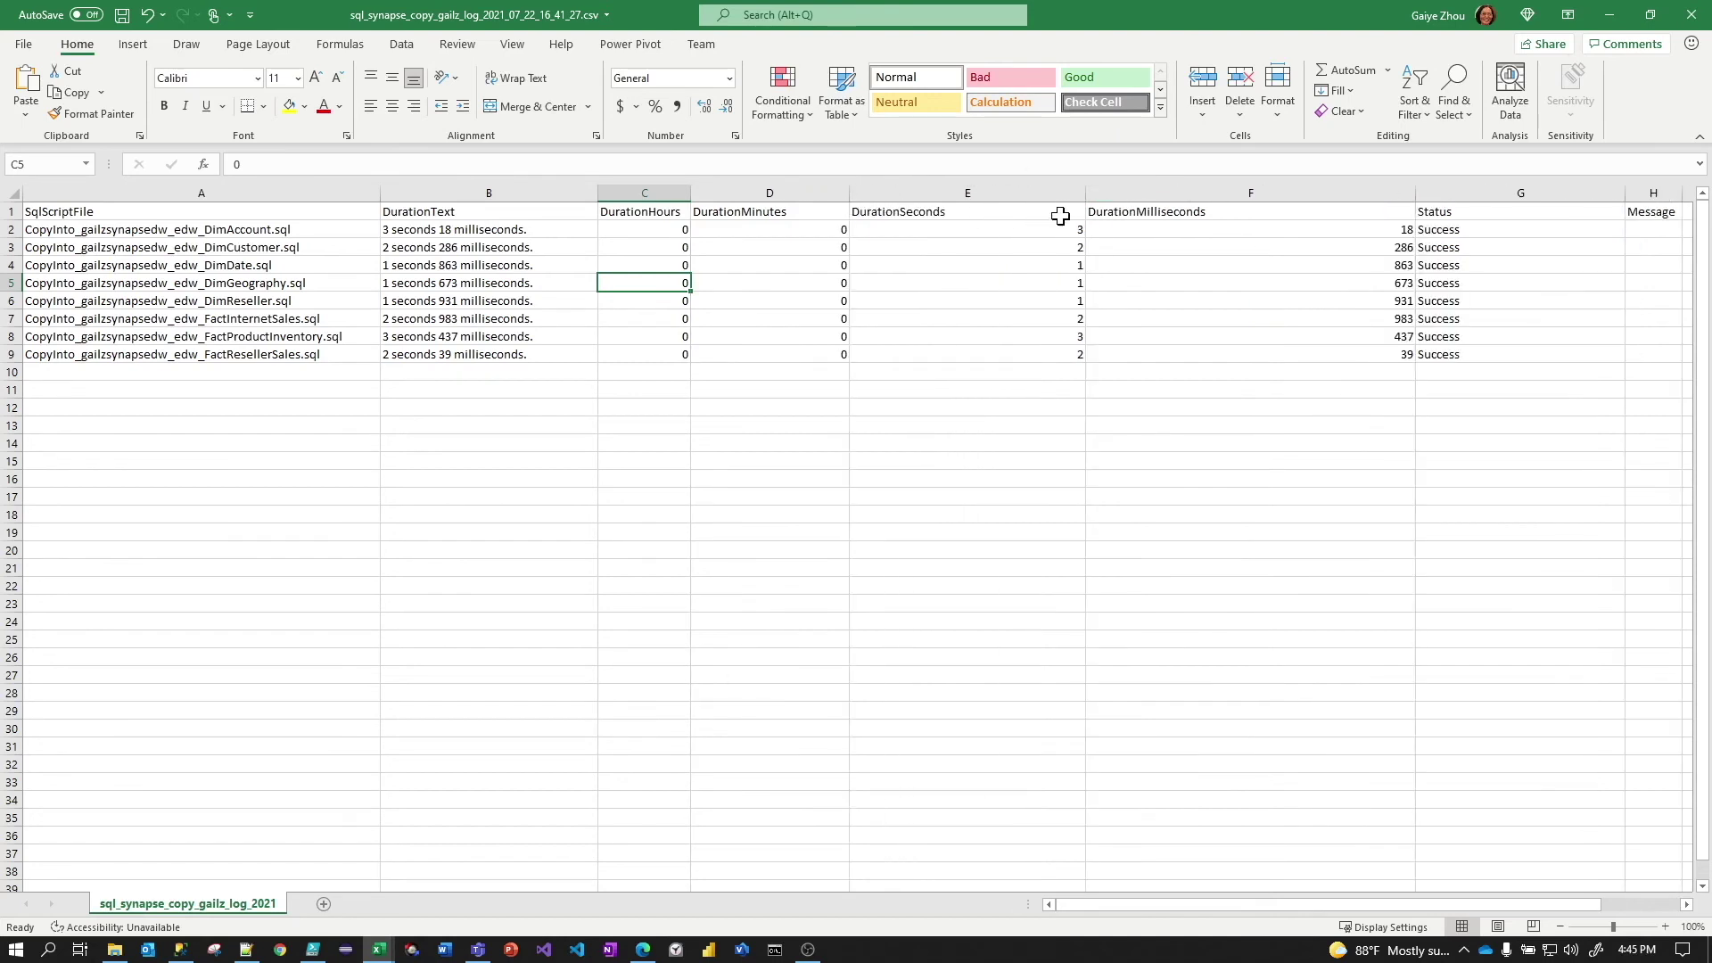
pyautogui.moveTo(1087, 198); pyautogui.dragTo(961, 203)
pyautogui.moveTo(1293, 192); pyautogui.dragTo(1145, 205)
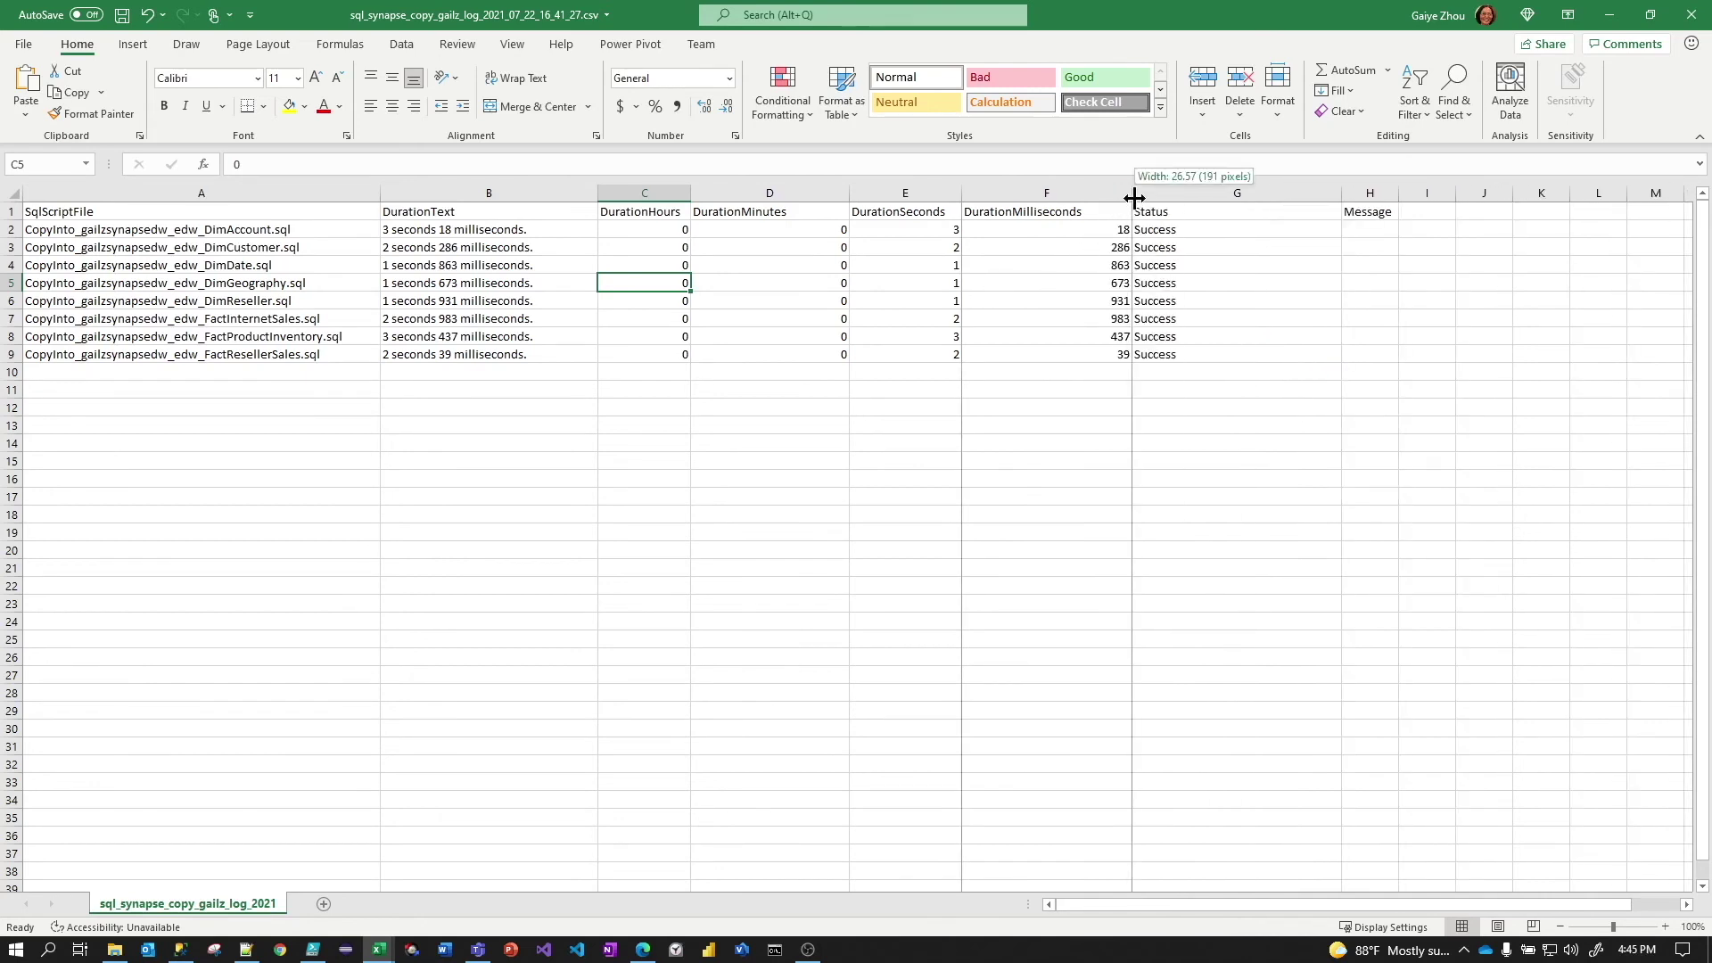
pyautogui.moveTo(963, 190); pyautogui.dragTo(966, 222)
pyautogui.click(972, 335)
pyautogui.click(819, 419)
pyautogui.click(813, 395)
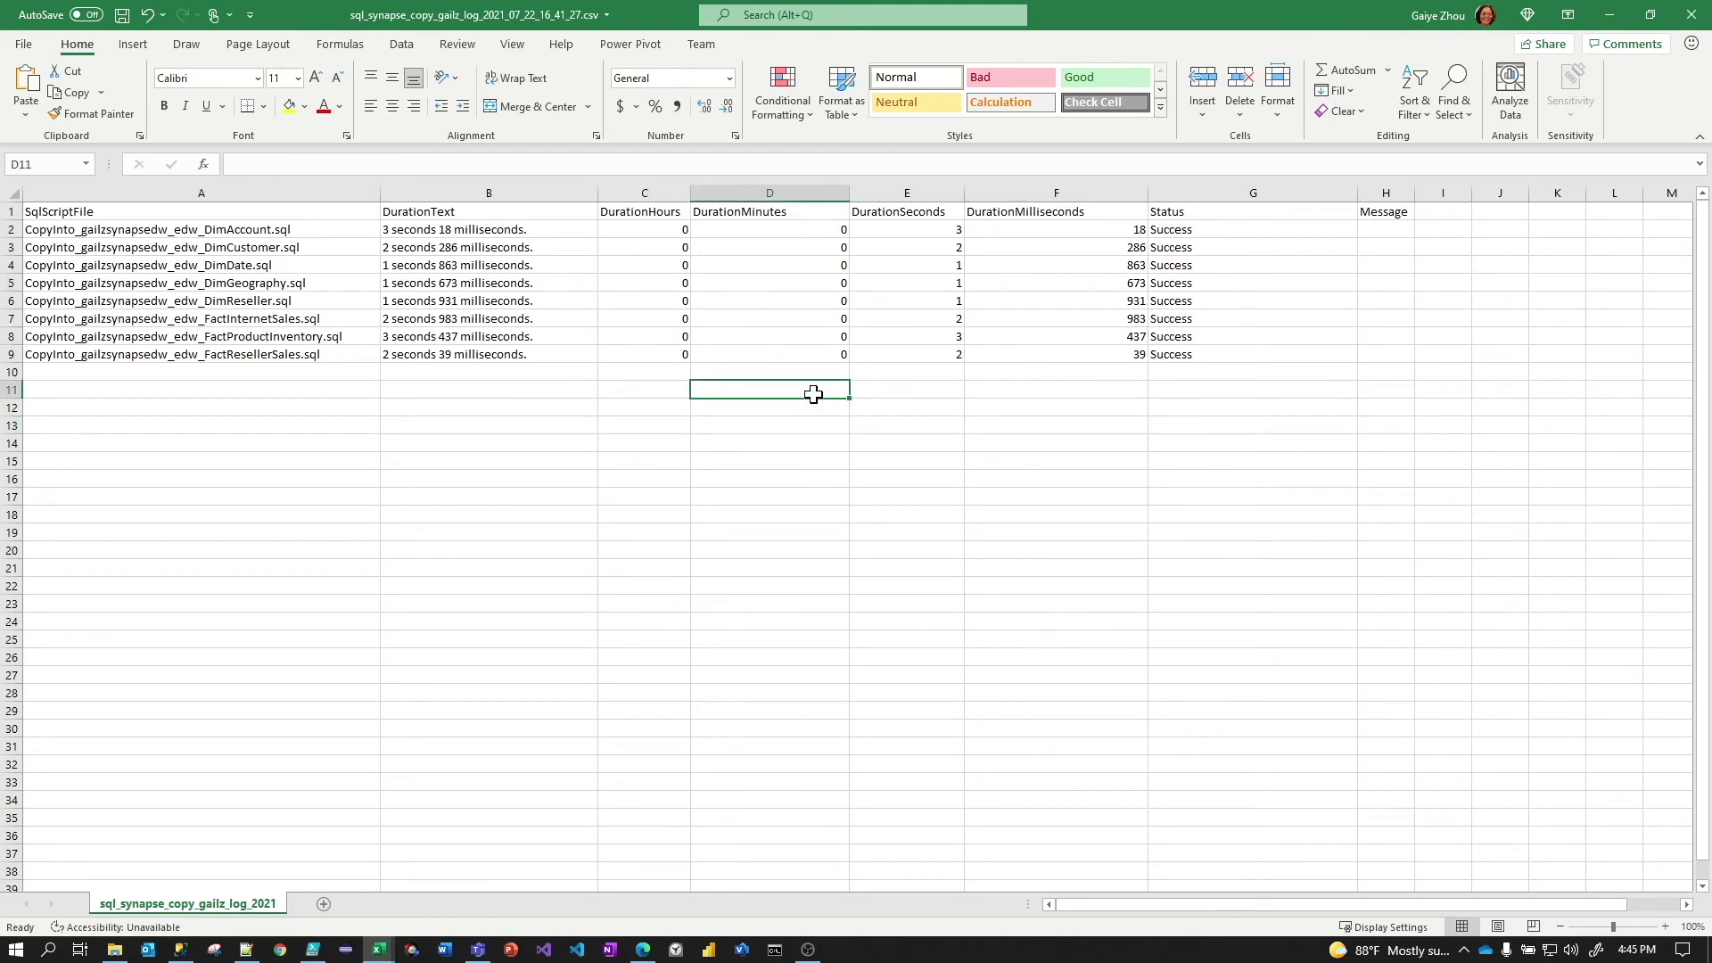
# Set DurationHours to 1 and DurationMinutes to 29 for CopyInto_gailzsynapsedw_edw_FactInternetSales.sql as a sample long-running entry
pyautogui.click(318, 355)
pyautogui.click(334, 321)
pyautogui.click(836, 322)
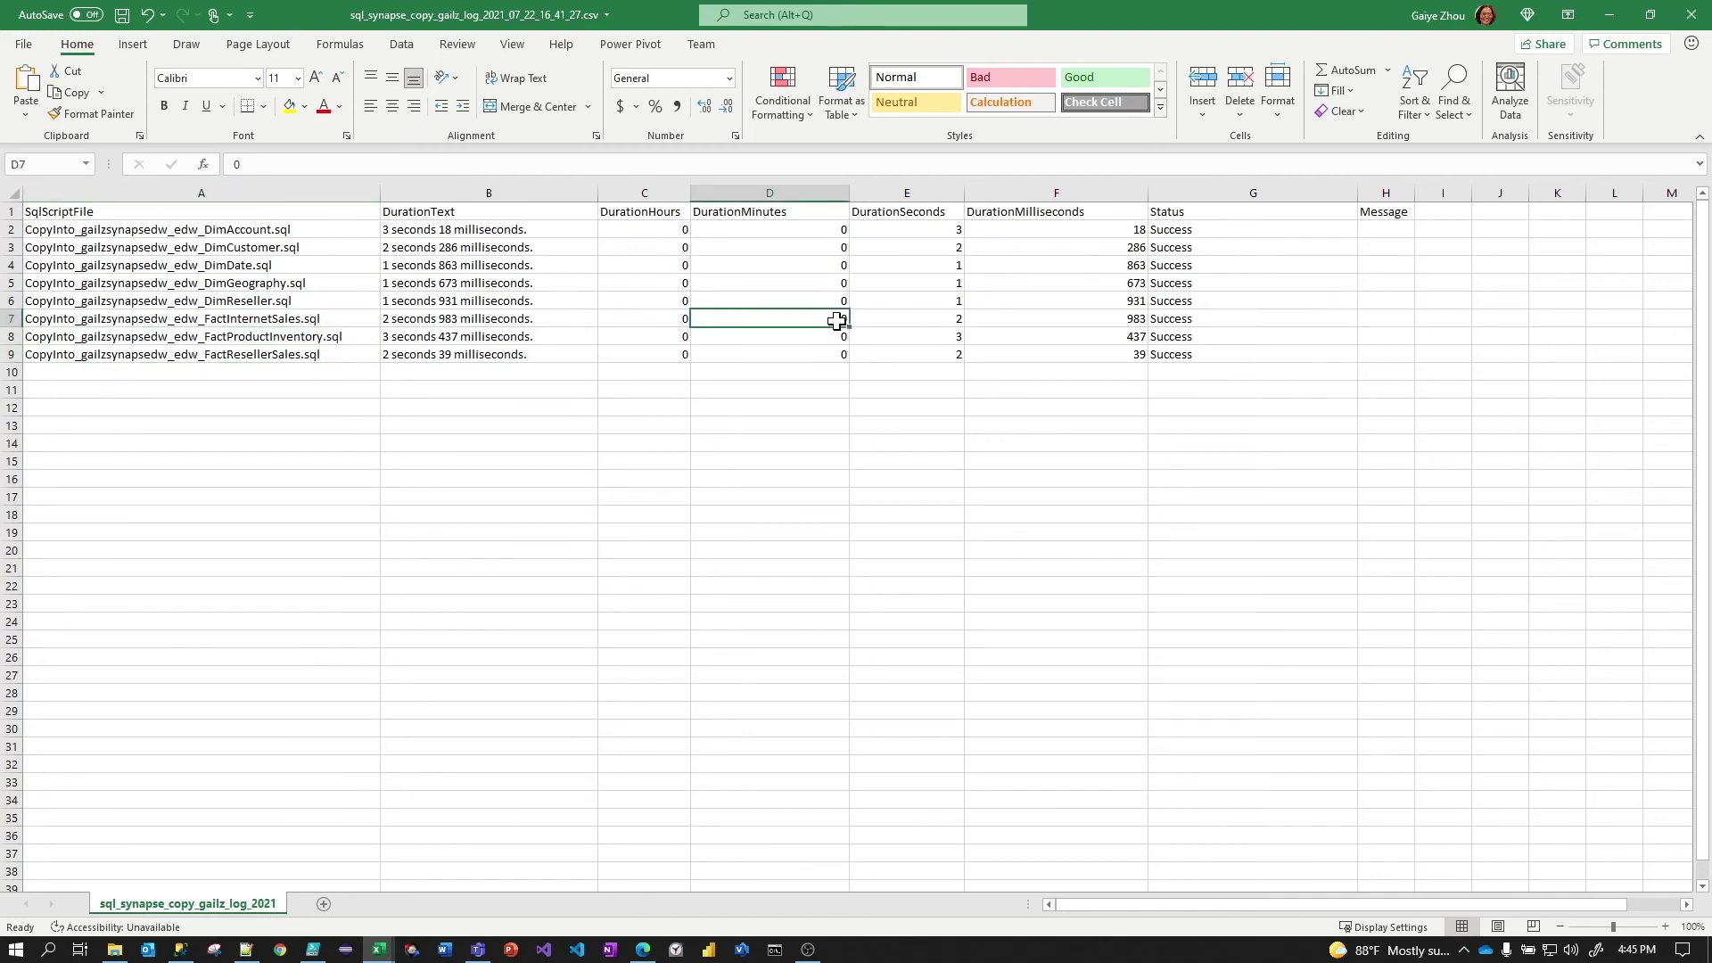
pyautogui.press('Down')
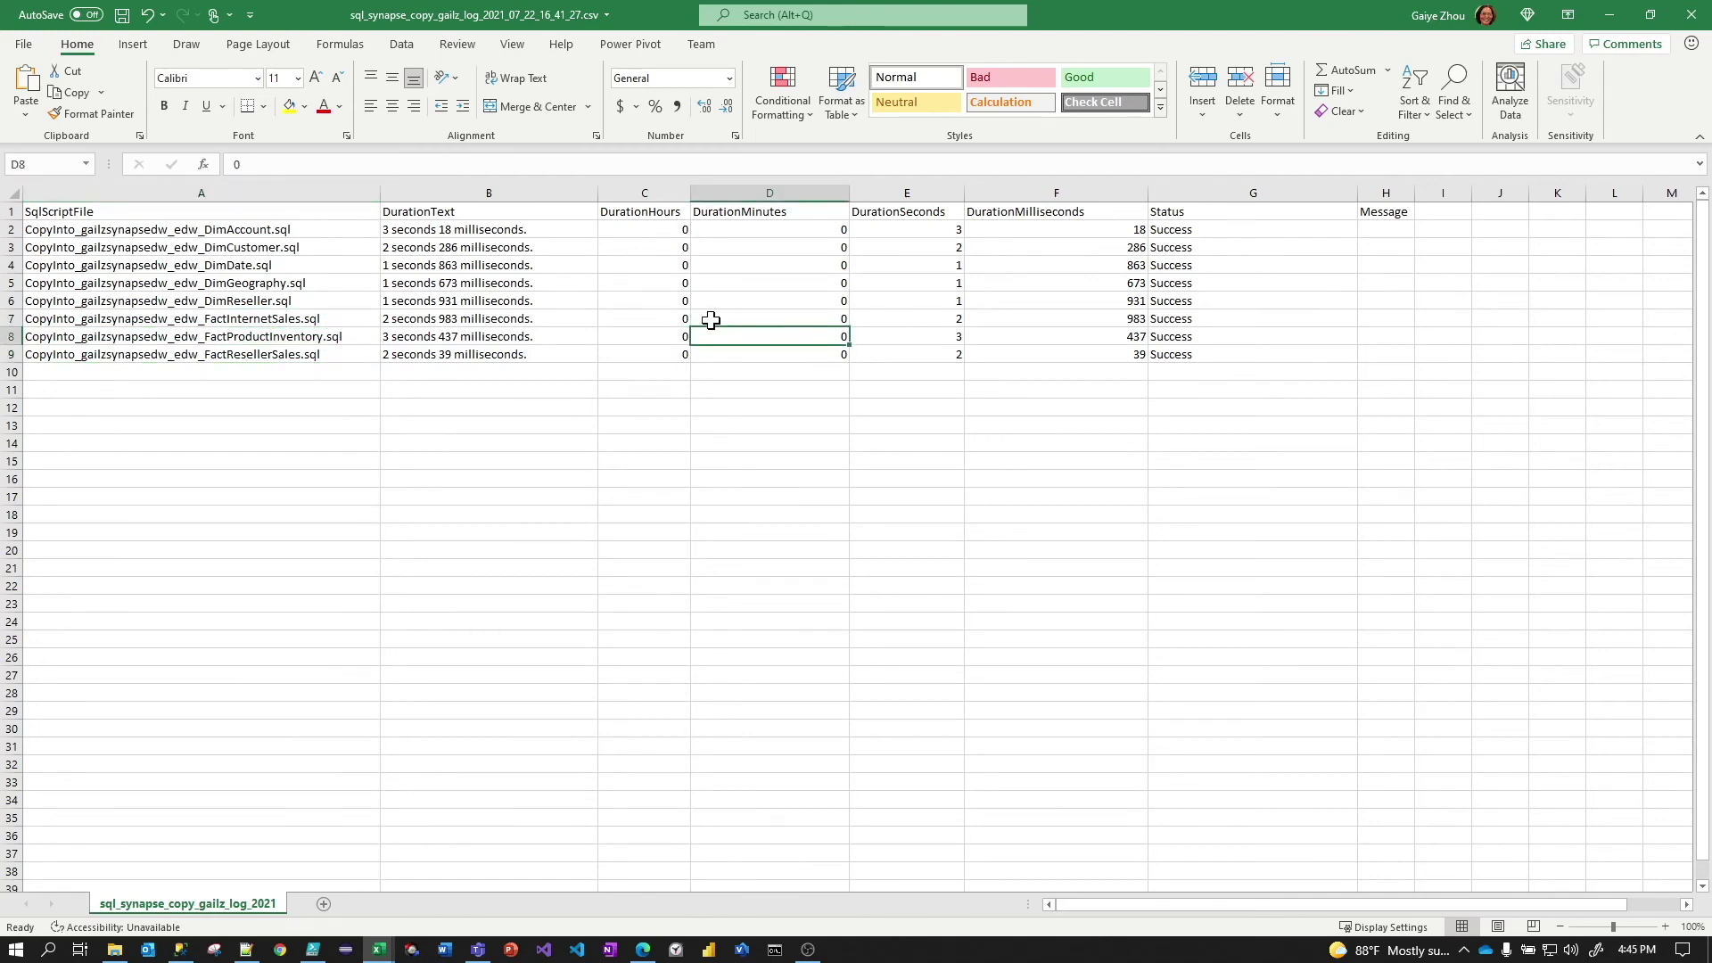
pyautogui.click(675, 321)
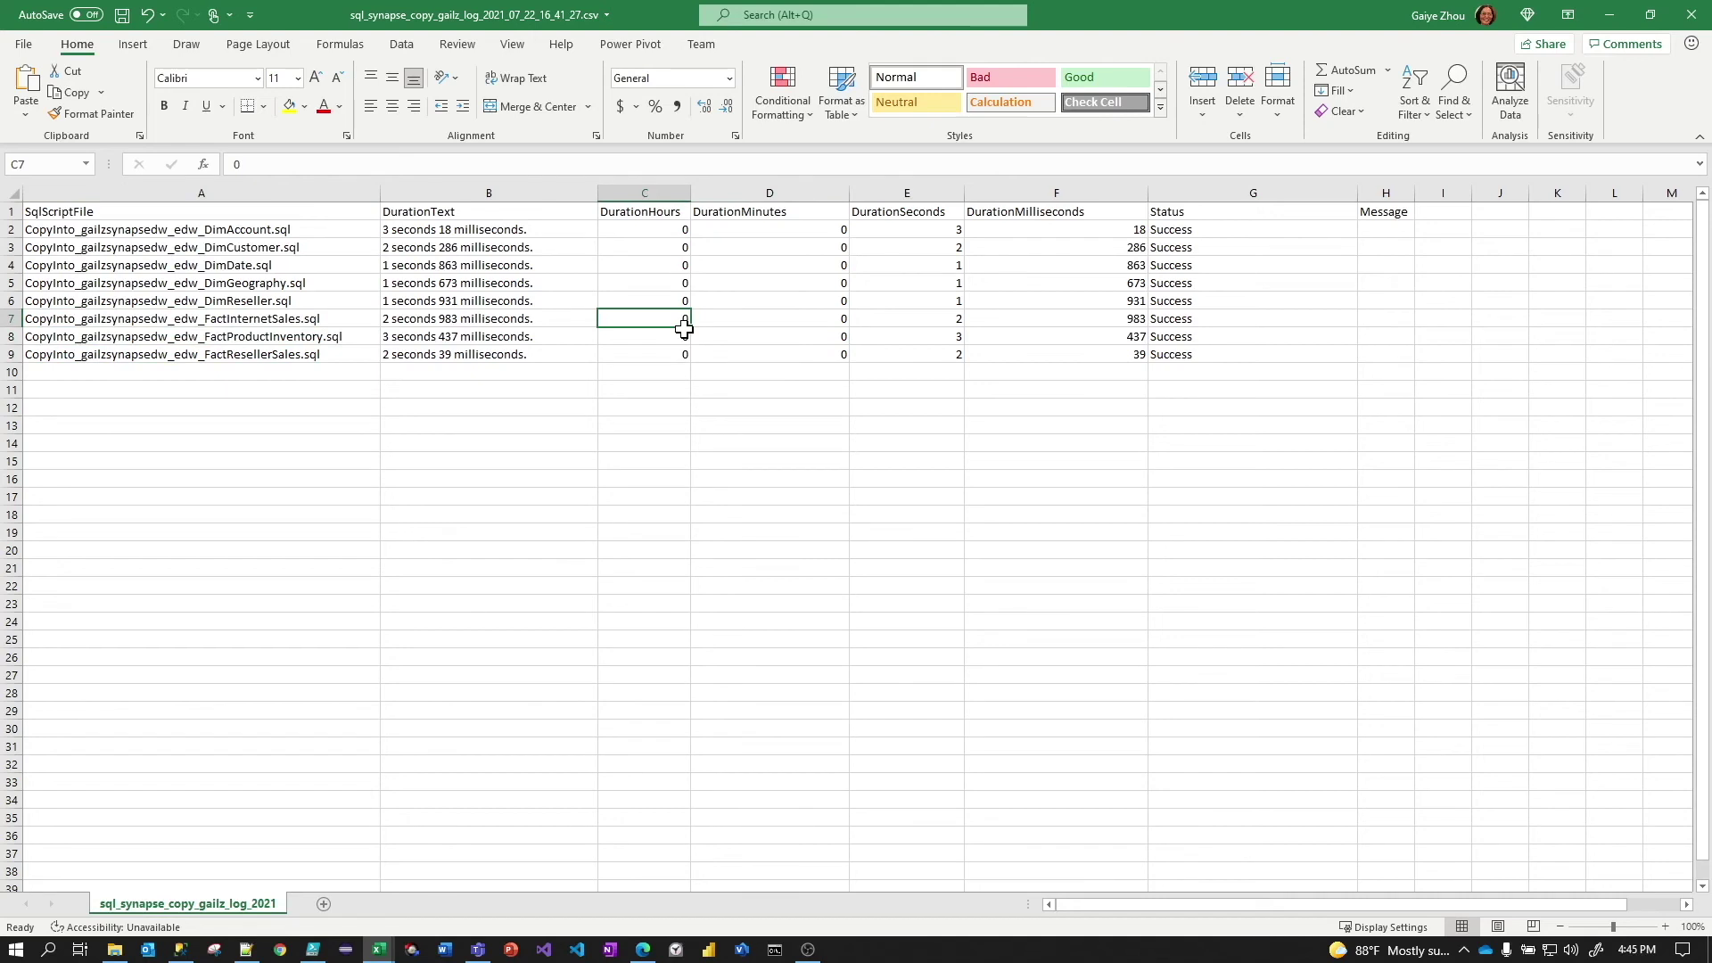
pyautogui.write('1')
pyautogui.click(838, 318)
pyautogui.write('2')
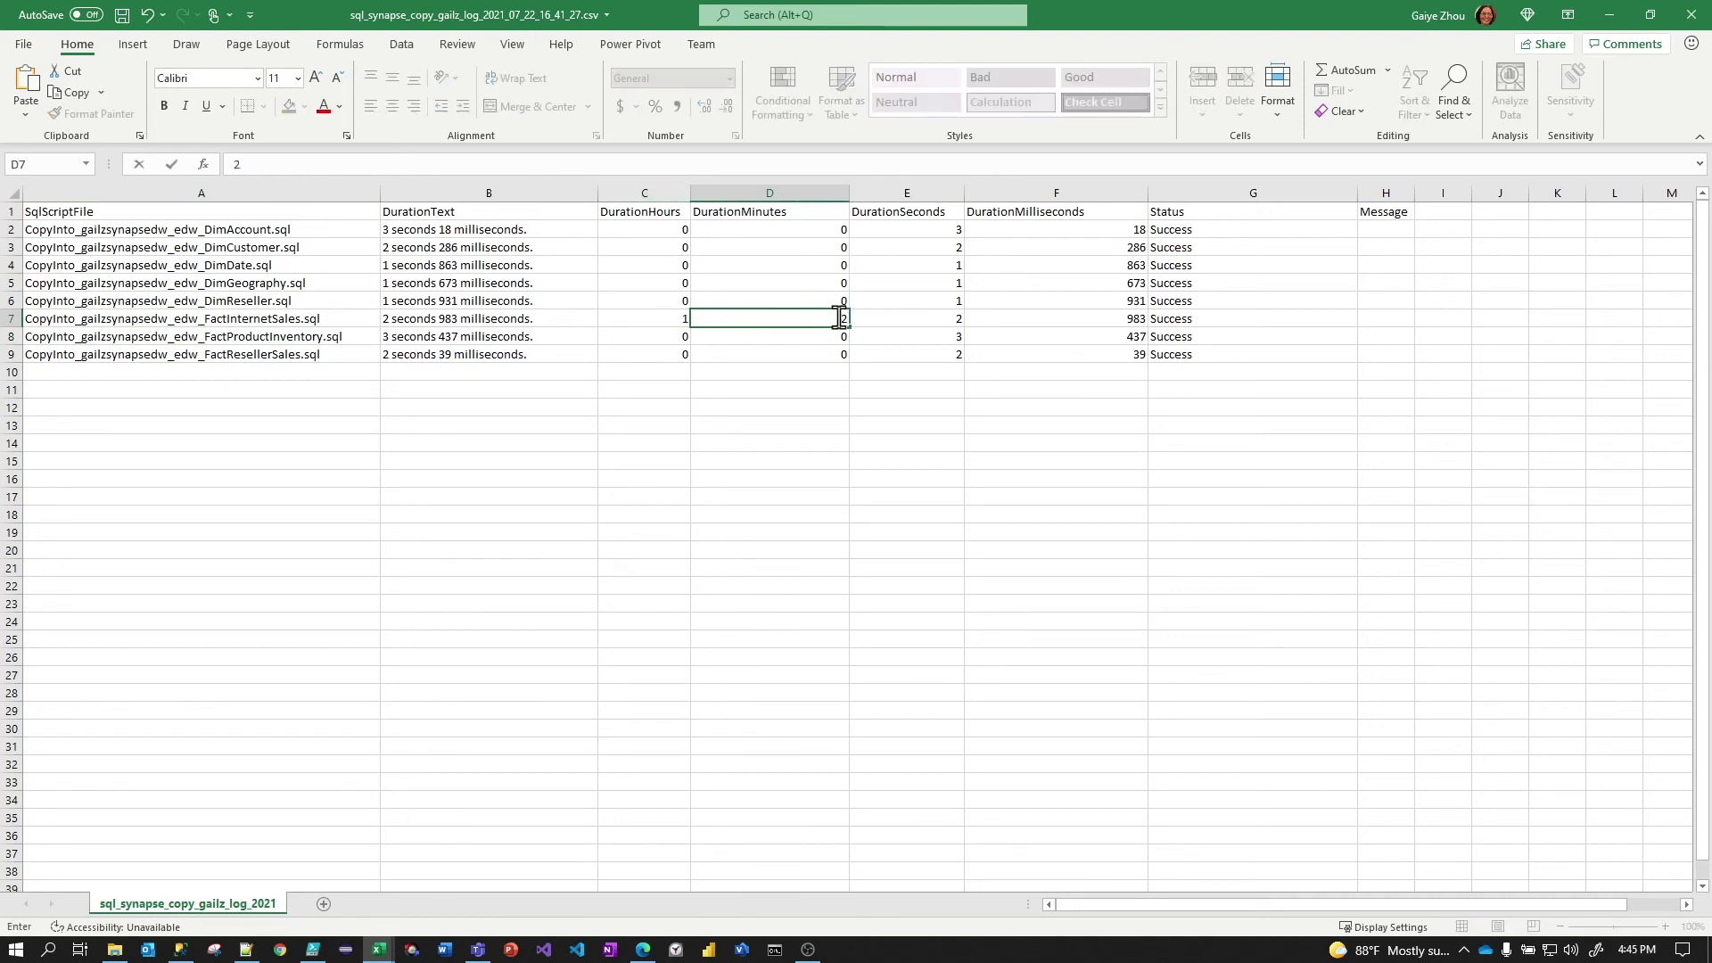
pyautogui.write('9')
pyautogui.click(882, 365)
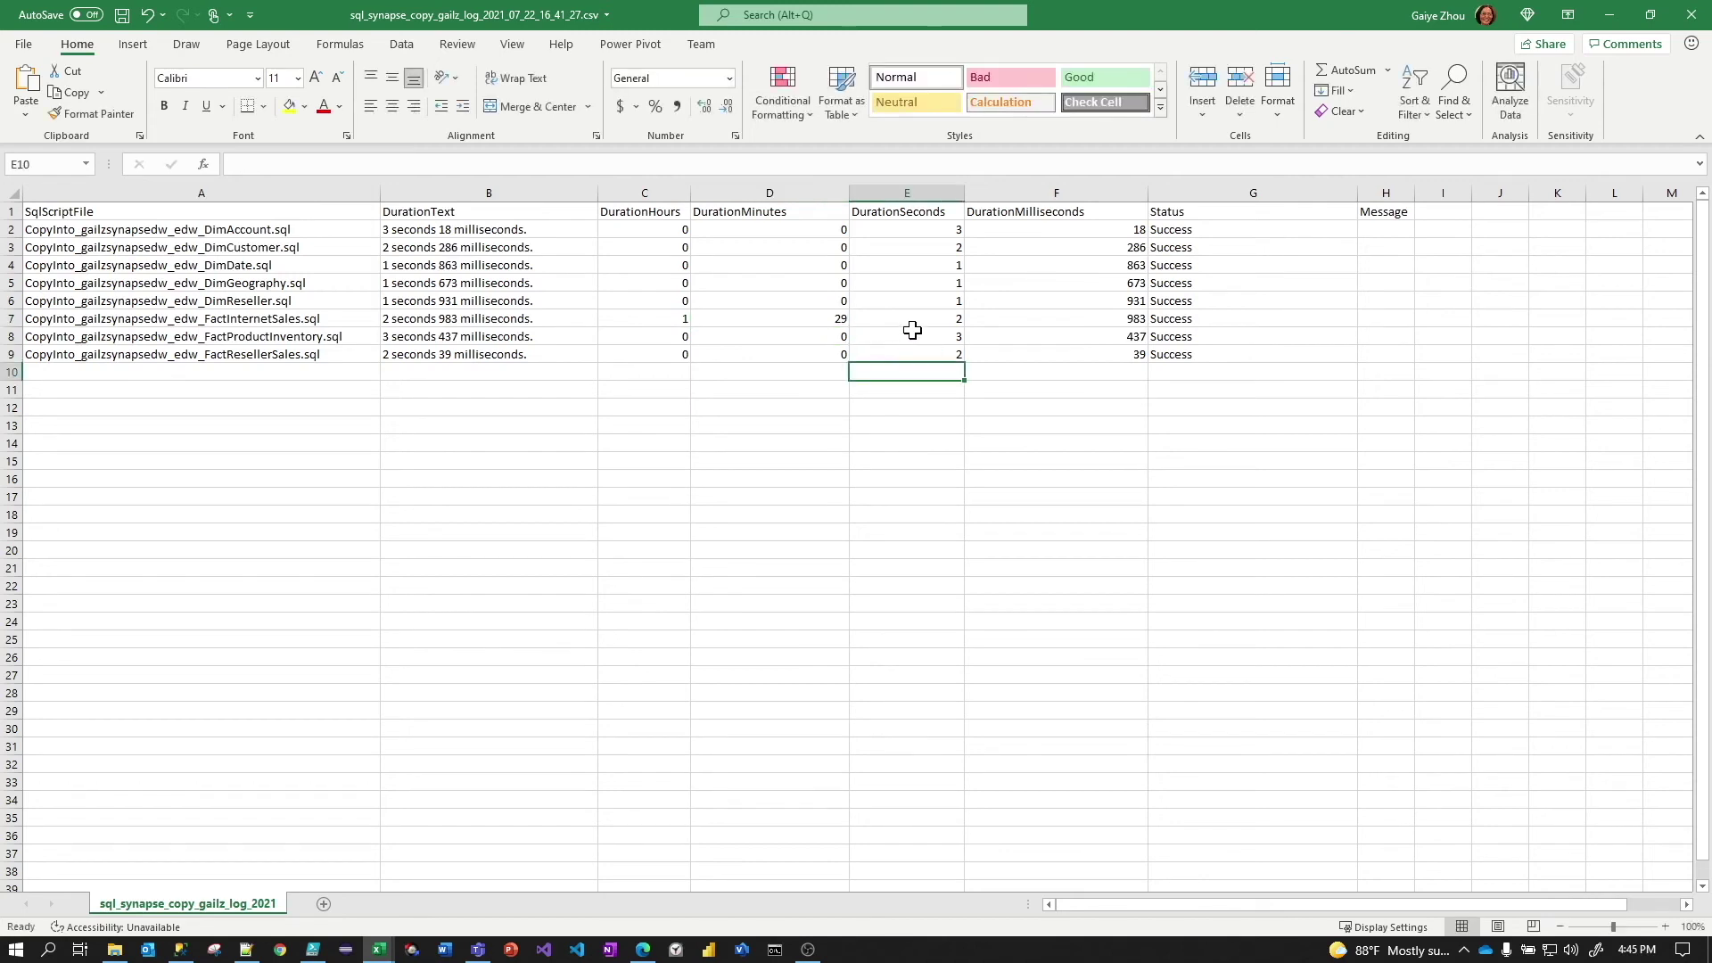
pyautogui.click(928, 318)
pyautogui.click(785, 321)
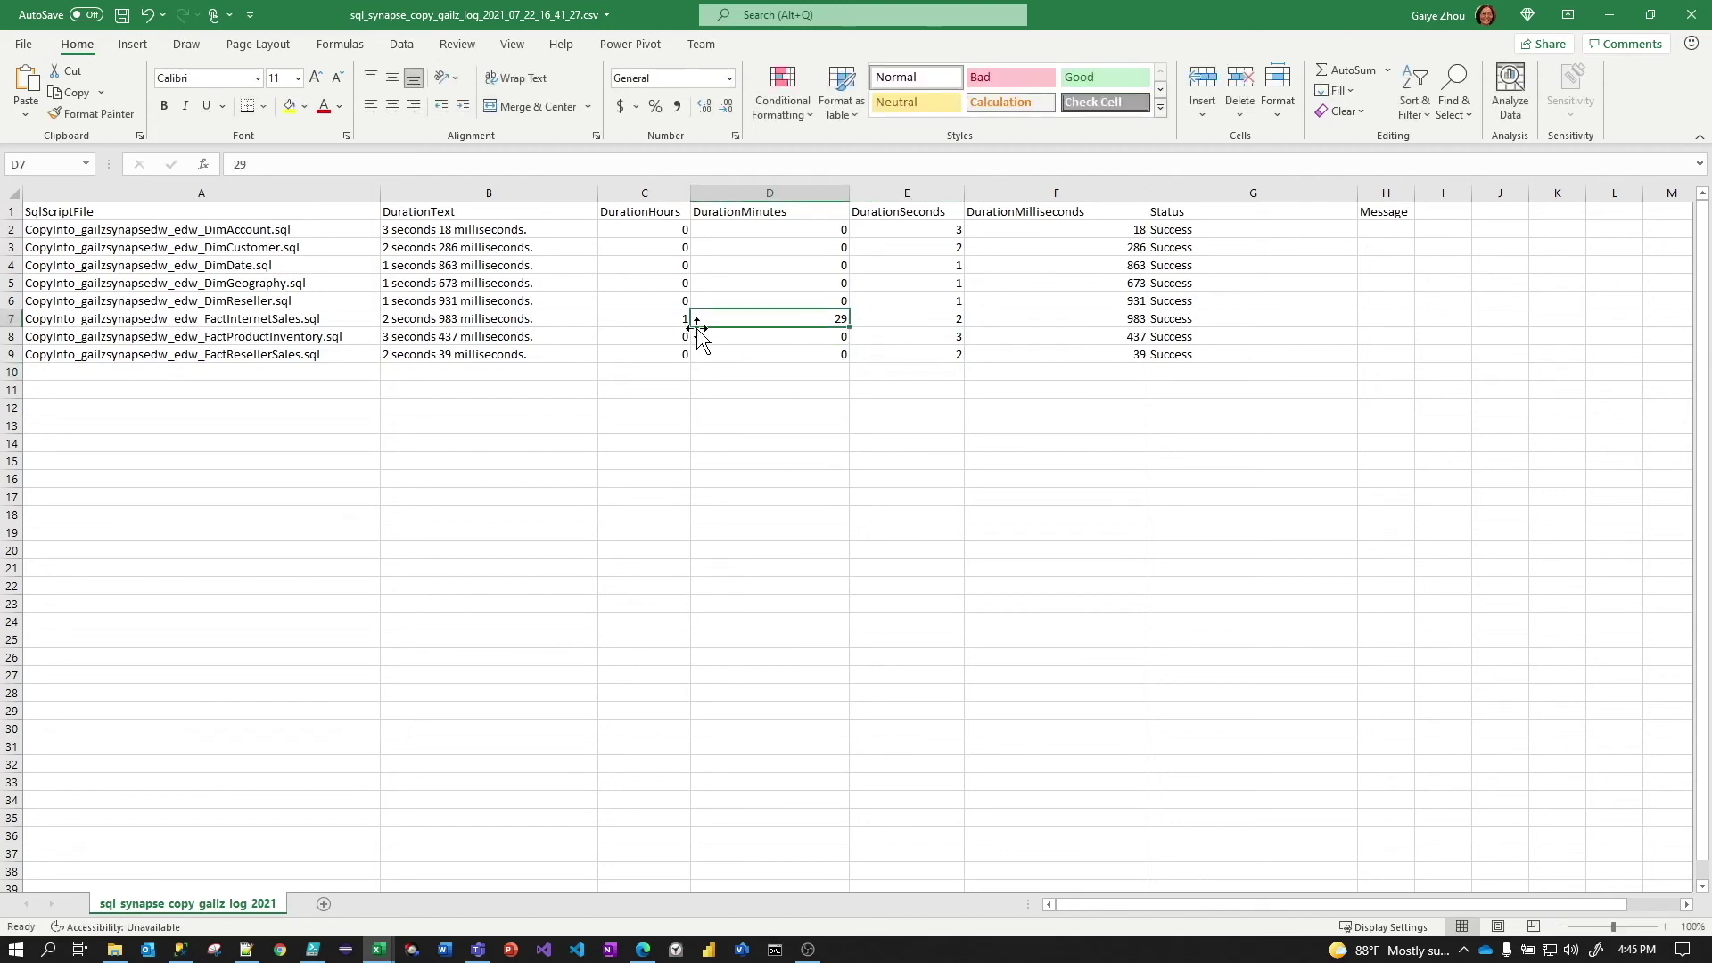
# Total the DurationHours values with =SUM(C2:C9) in cell C14, and clear the formula
pyautogui.click(681, 265)
pyautogui.click(678, 317)
pyautogui.click(670, 390)
pyautogui.click(668, 424)
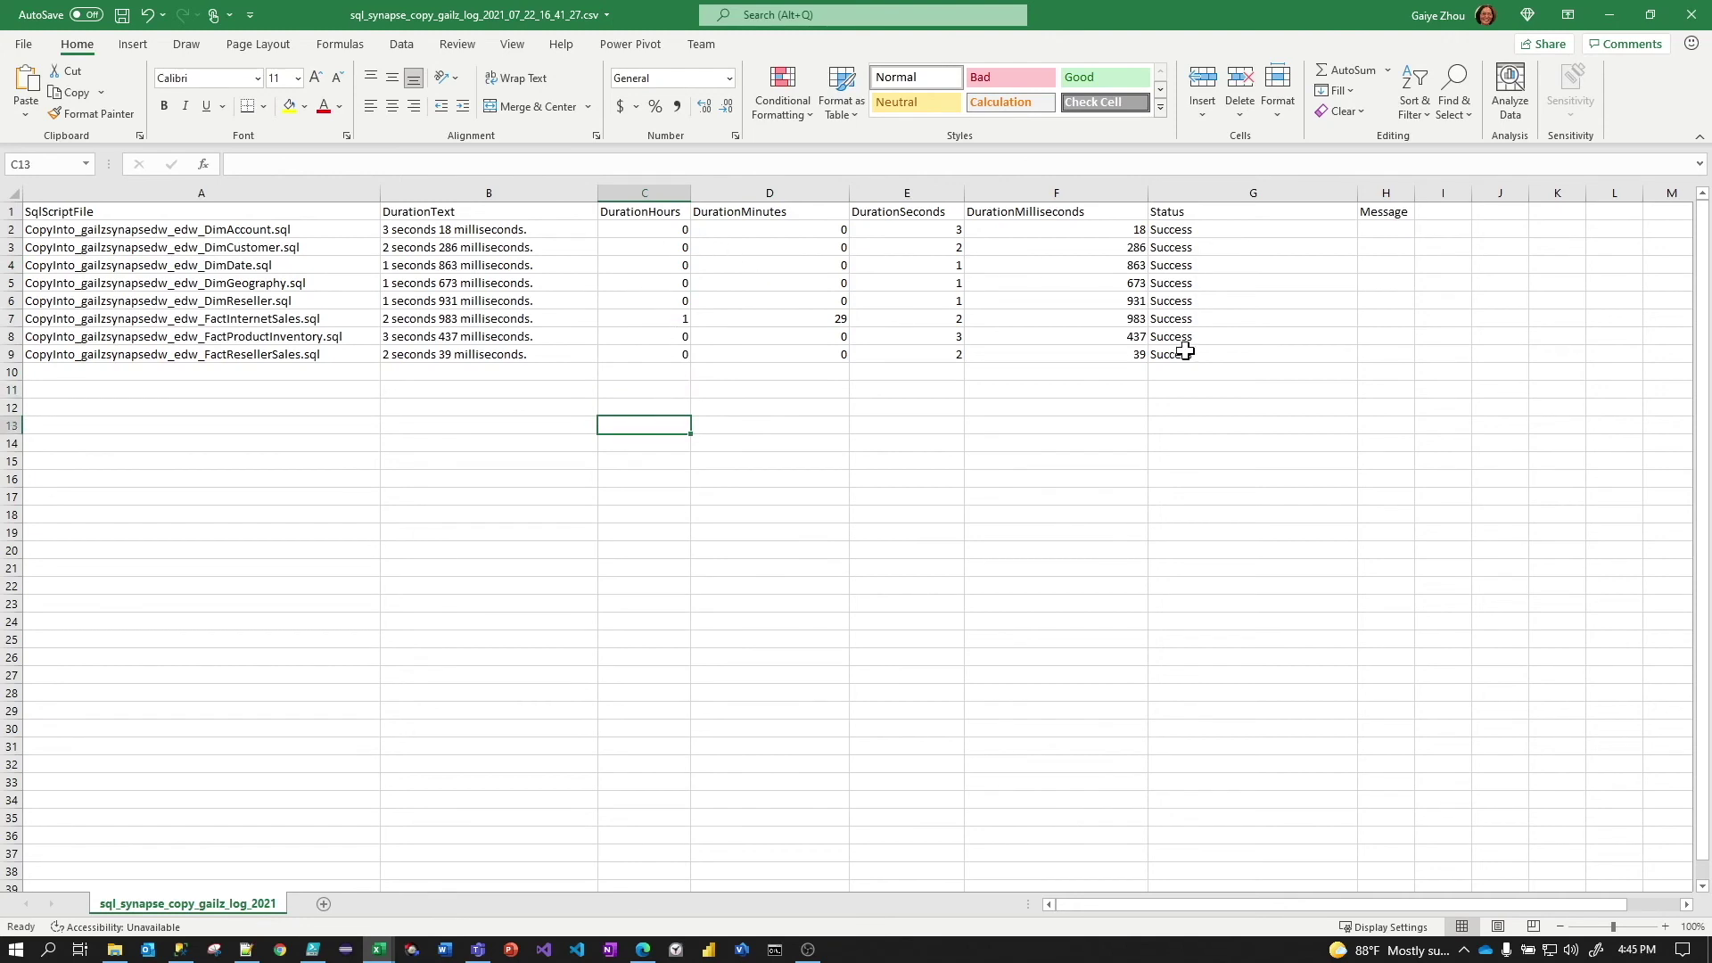
pyautogui.click(660, 445)
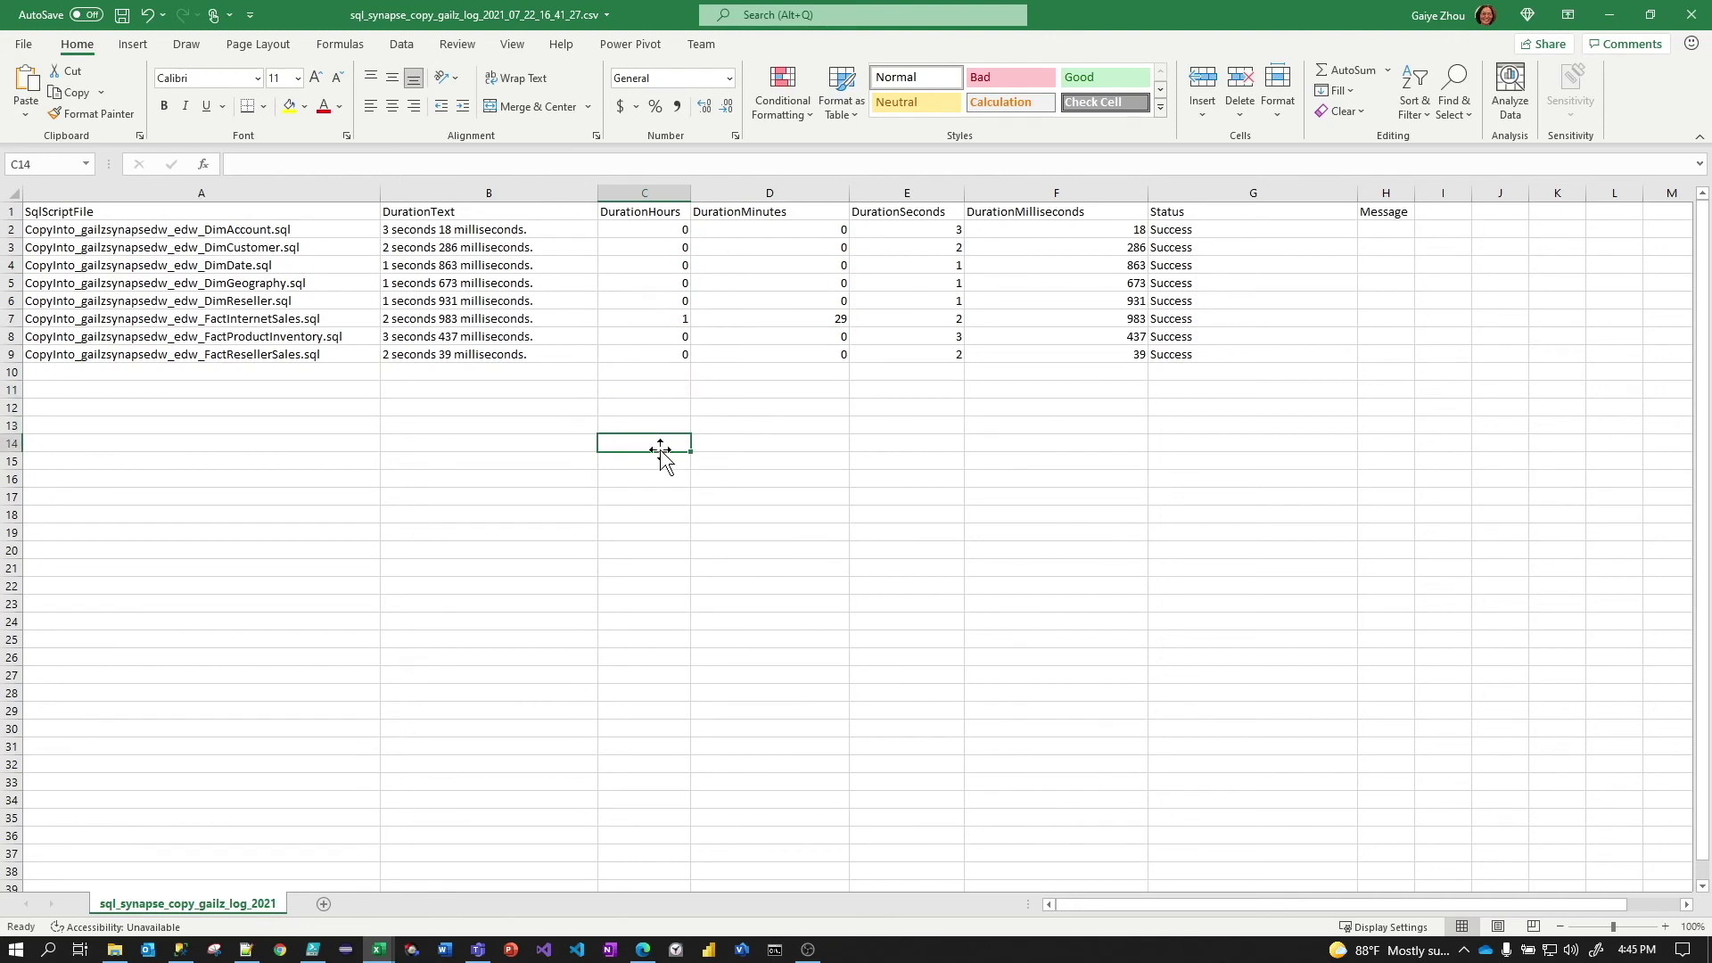
pyautogui.write('=sum(')
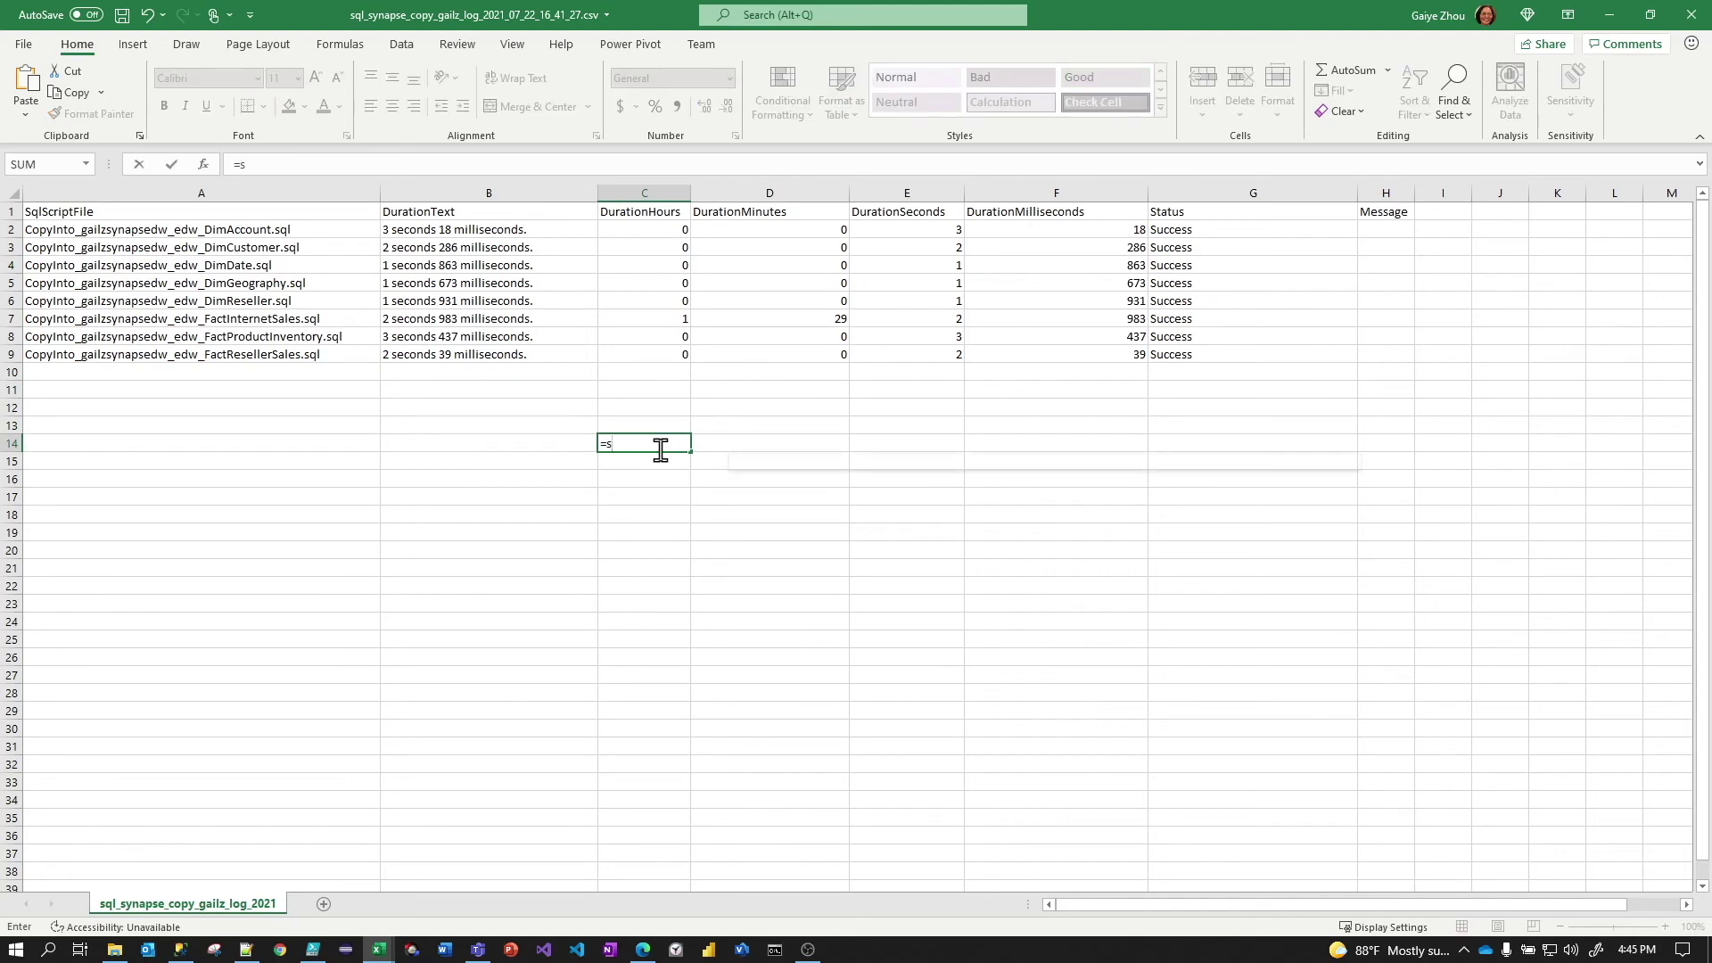
pyautogui.moveTo(669, 234); pyautogui.dragTo(694, 347)
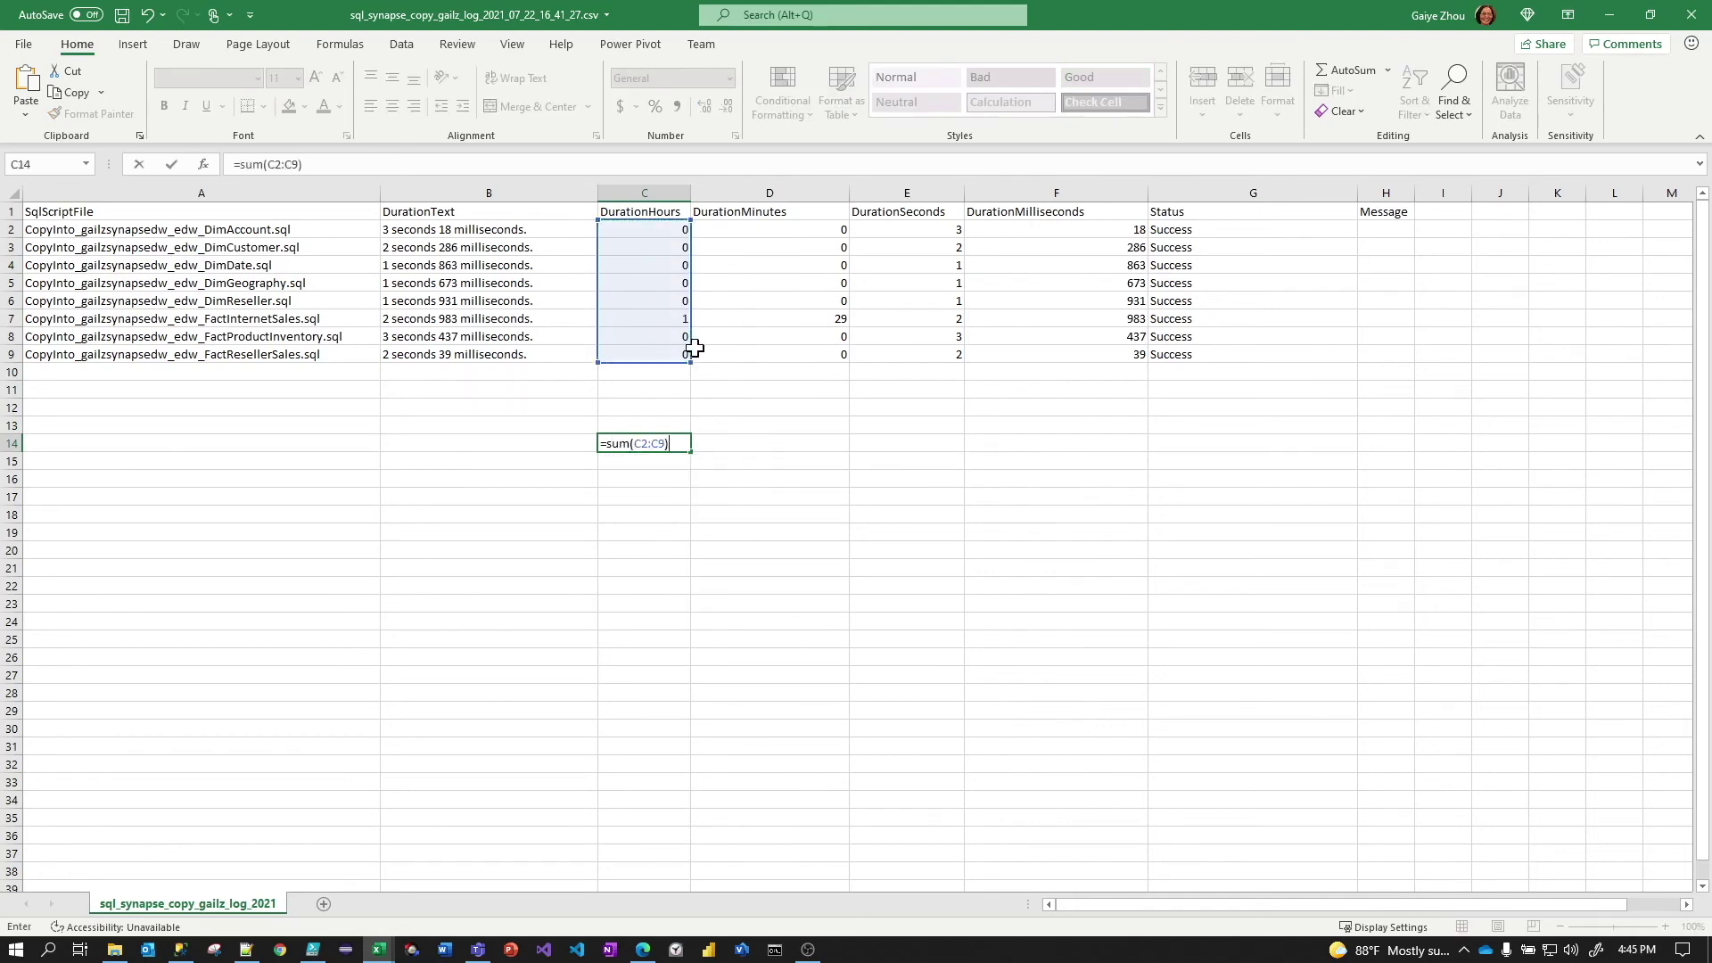
pyautogui.press('Return')
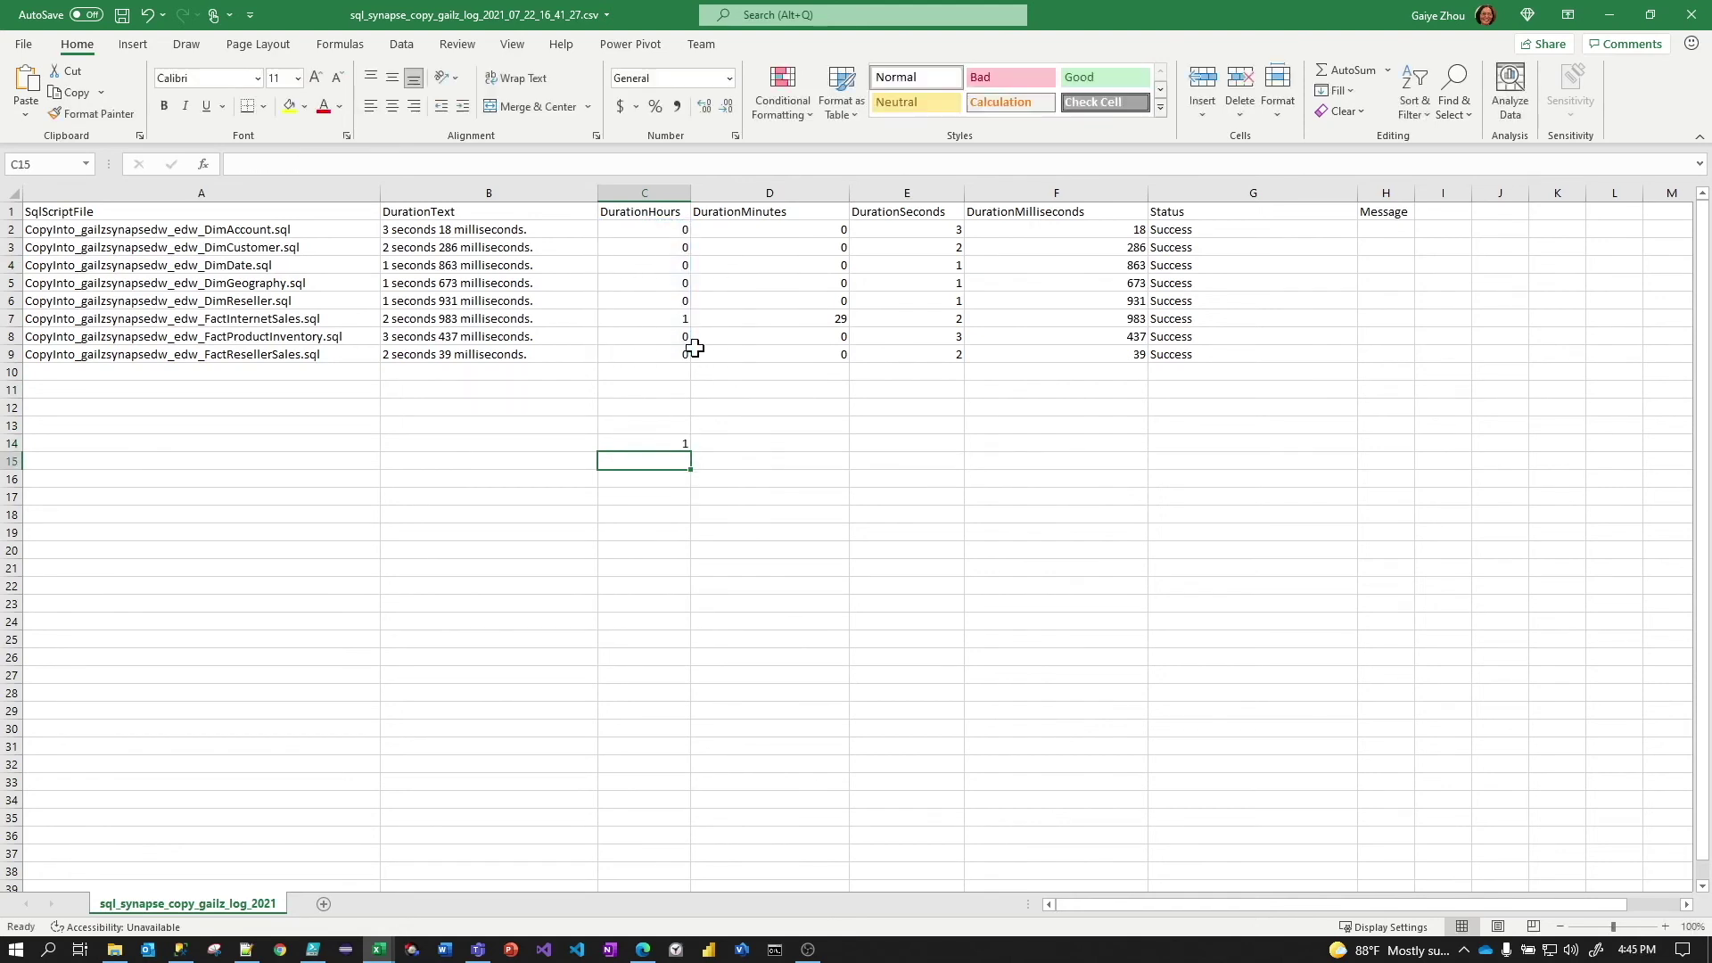
pyautogui.click(759, 464)
pyautogui.click(680, 442)
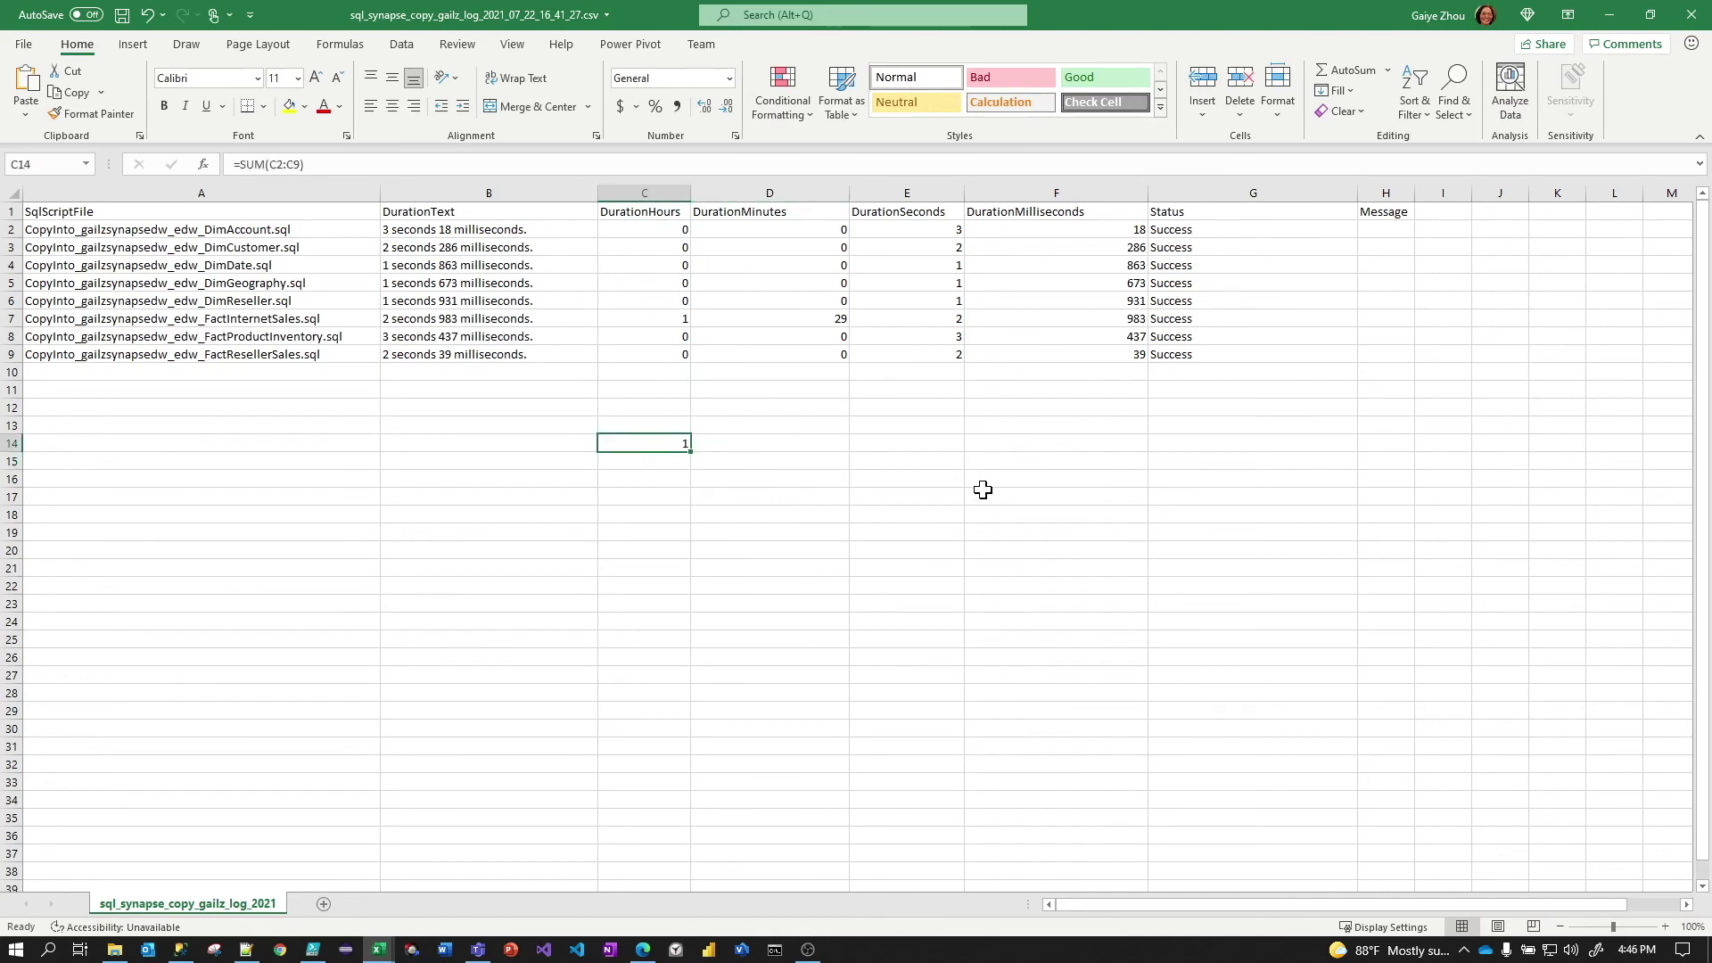
pyautogui.click(983, 490)
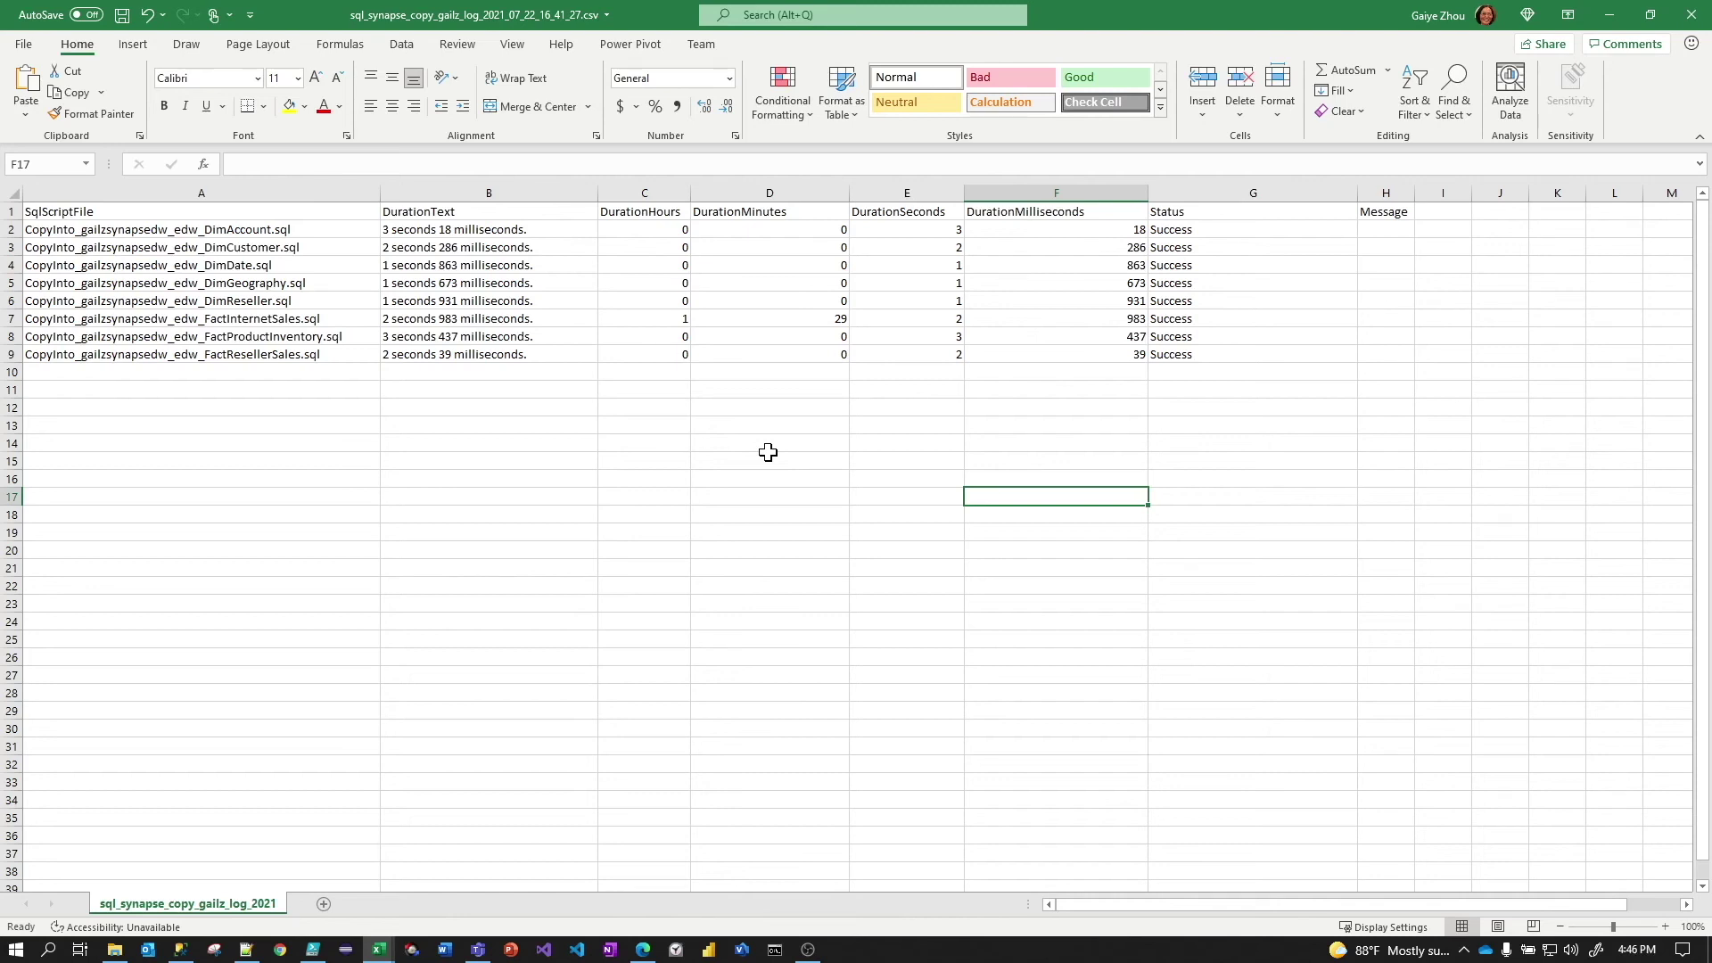
# Narrow the DurationMilliseconds column to fit its header, and close the log without saving the changes
pyautogui.click(749, 426)
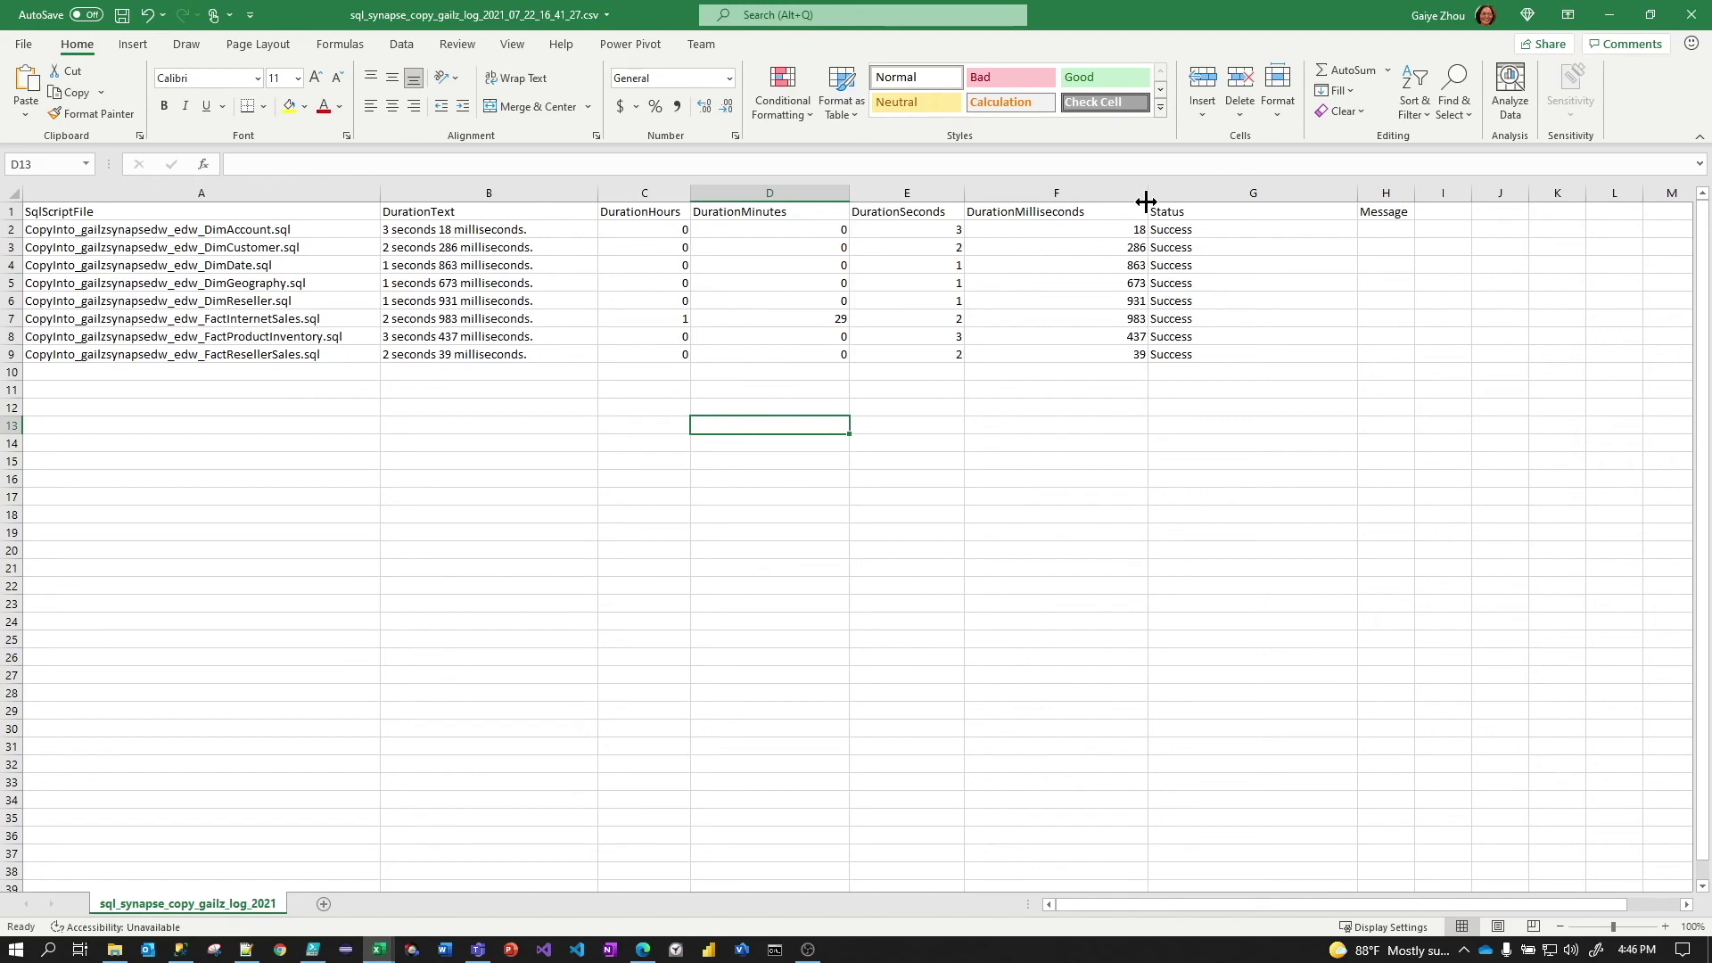
pyautogui.moveTo(1150, 196); pyautogui.dragTo(1087, 196)
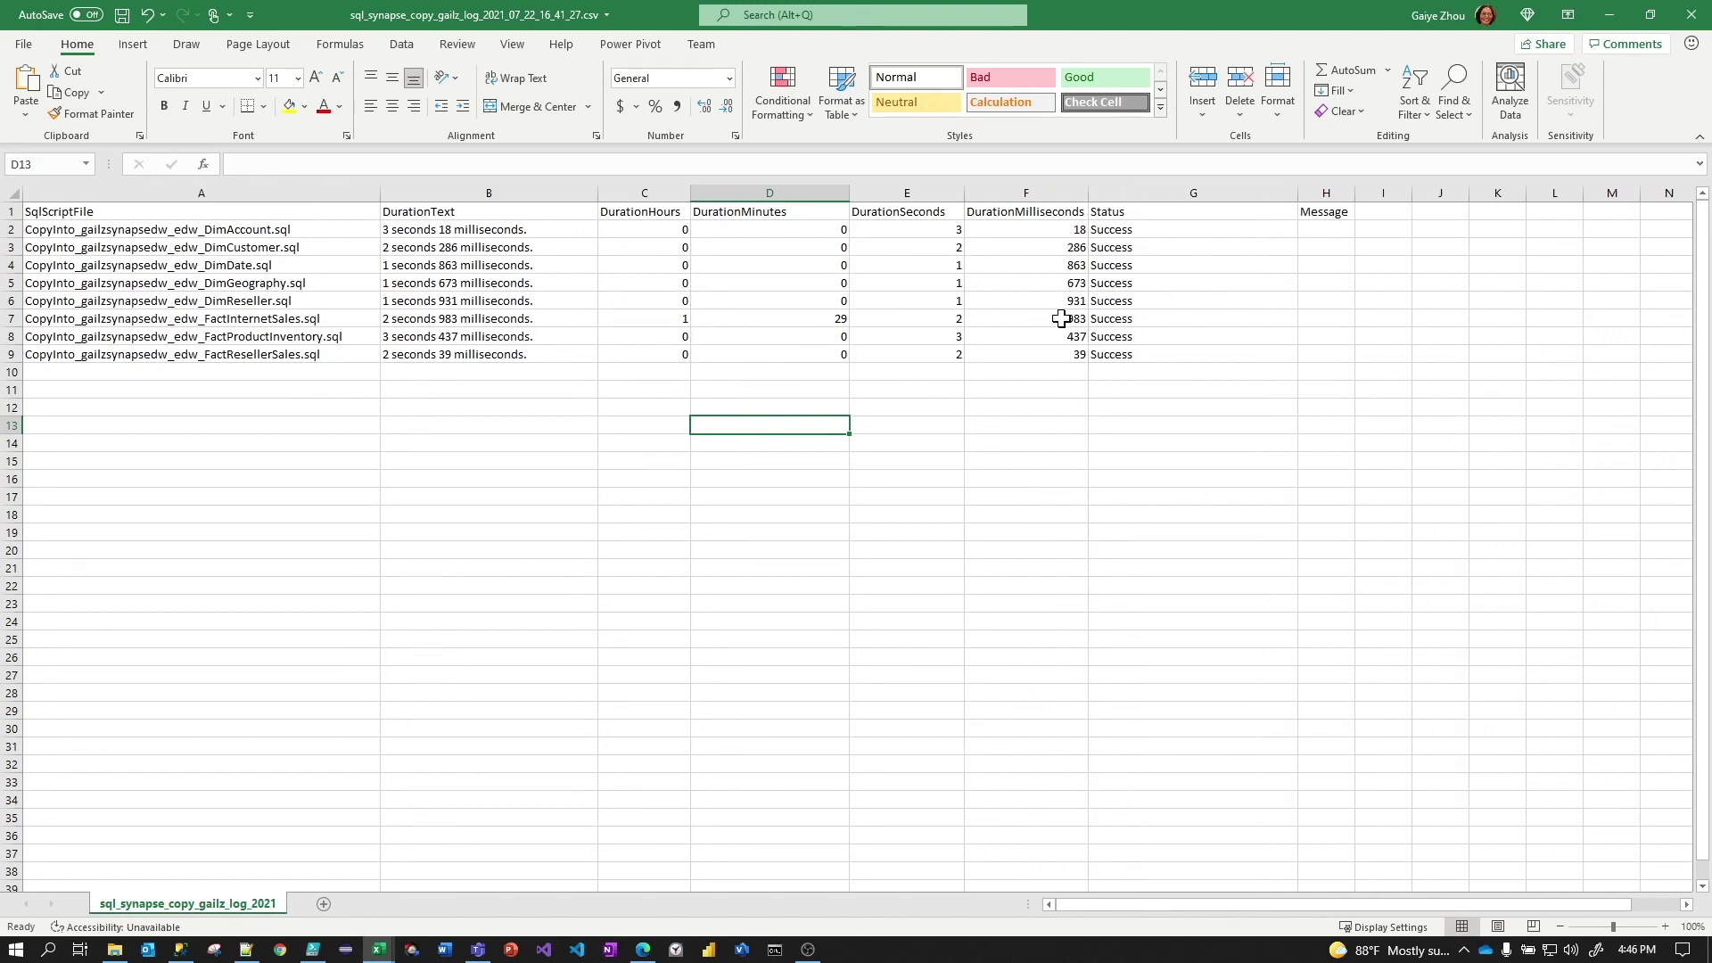
pyautogui.click(836, 303)
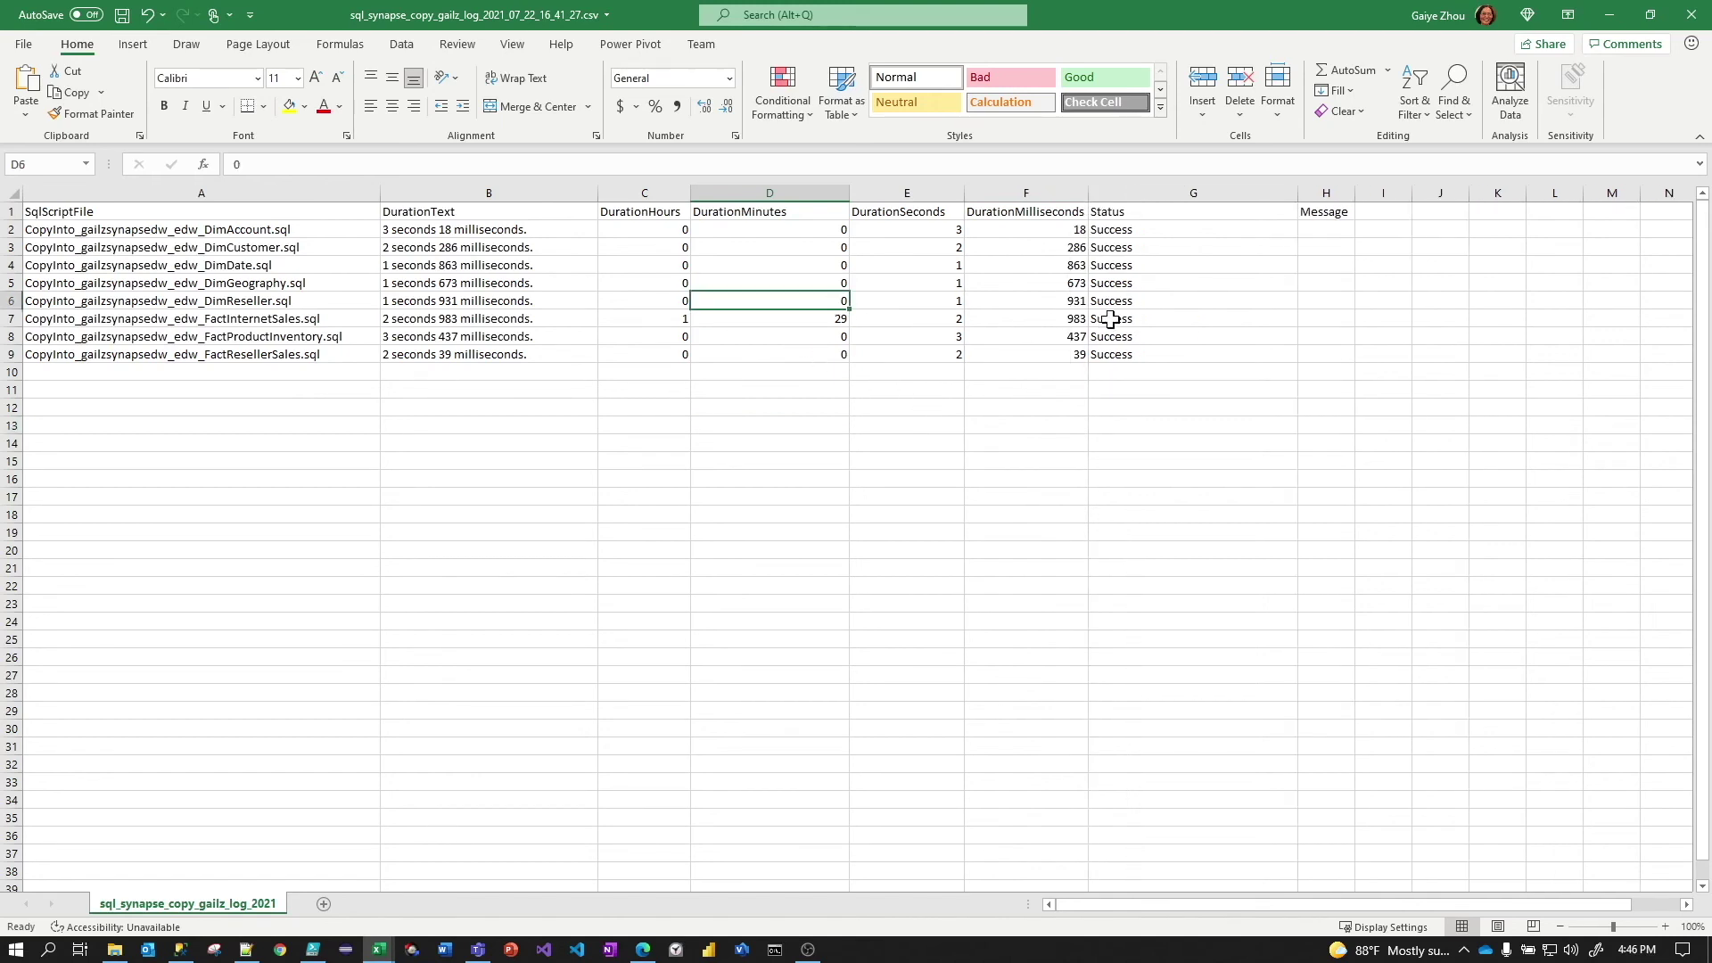
pyautogui.click(1693, 16)
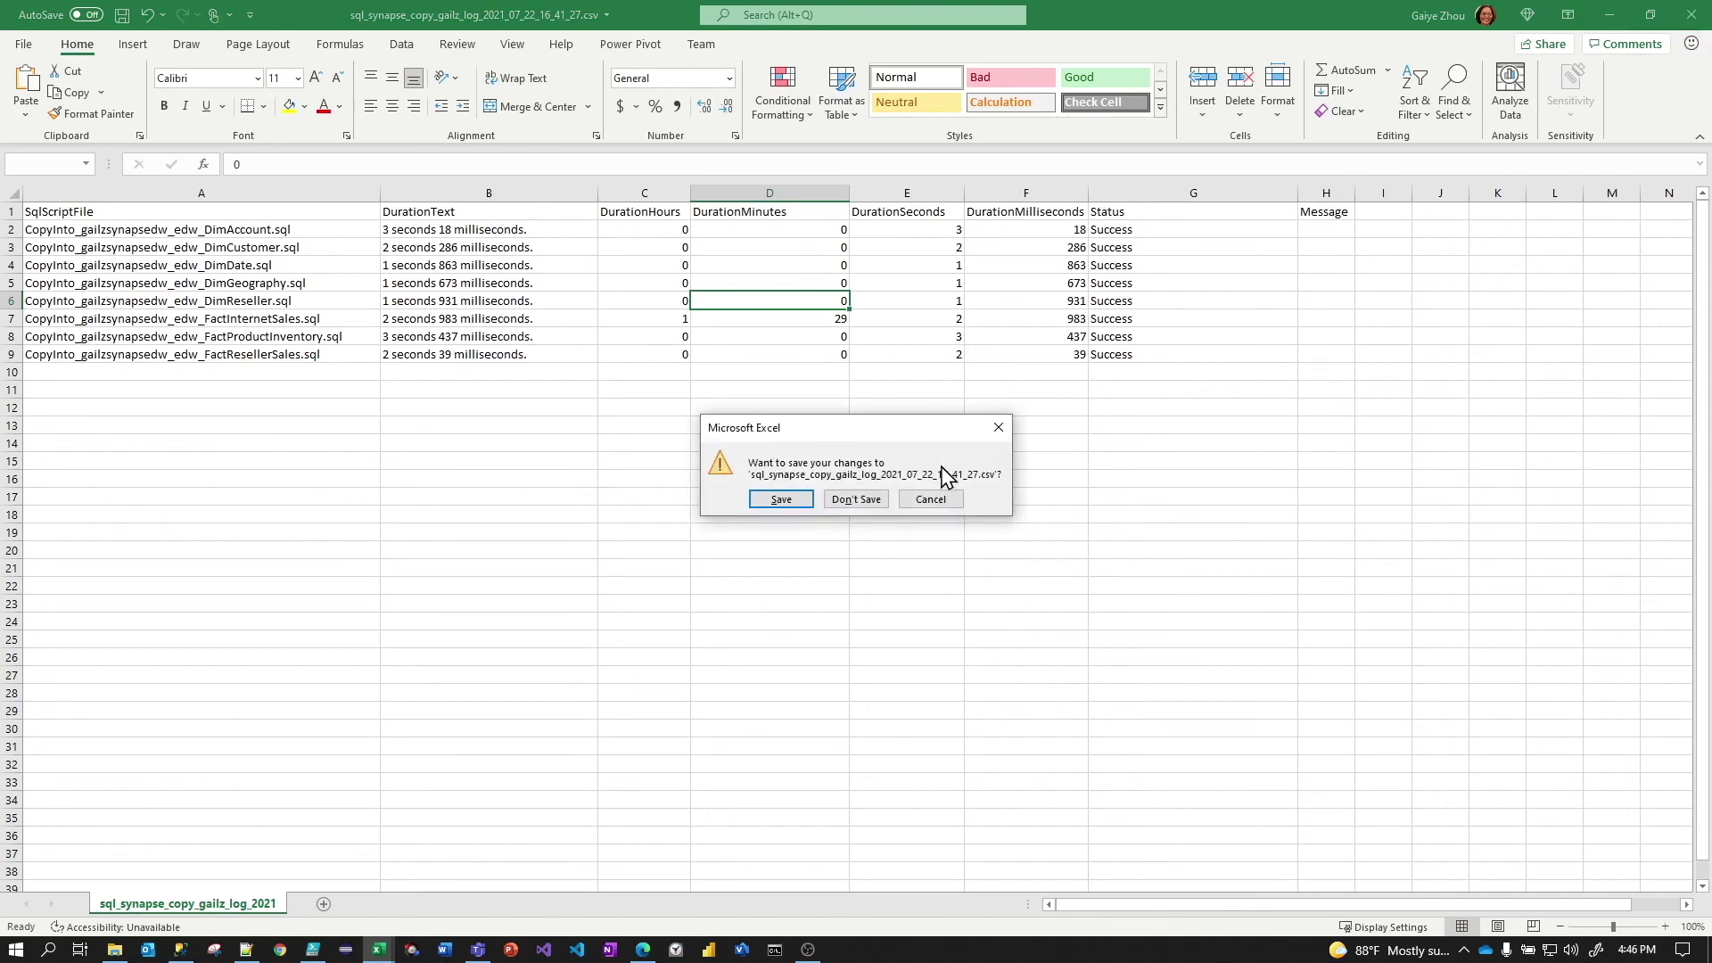
pyautogui.click(857, 500)
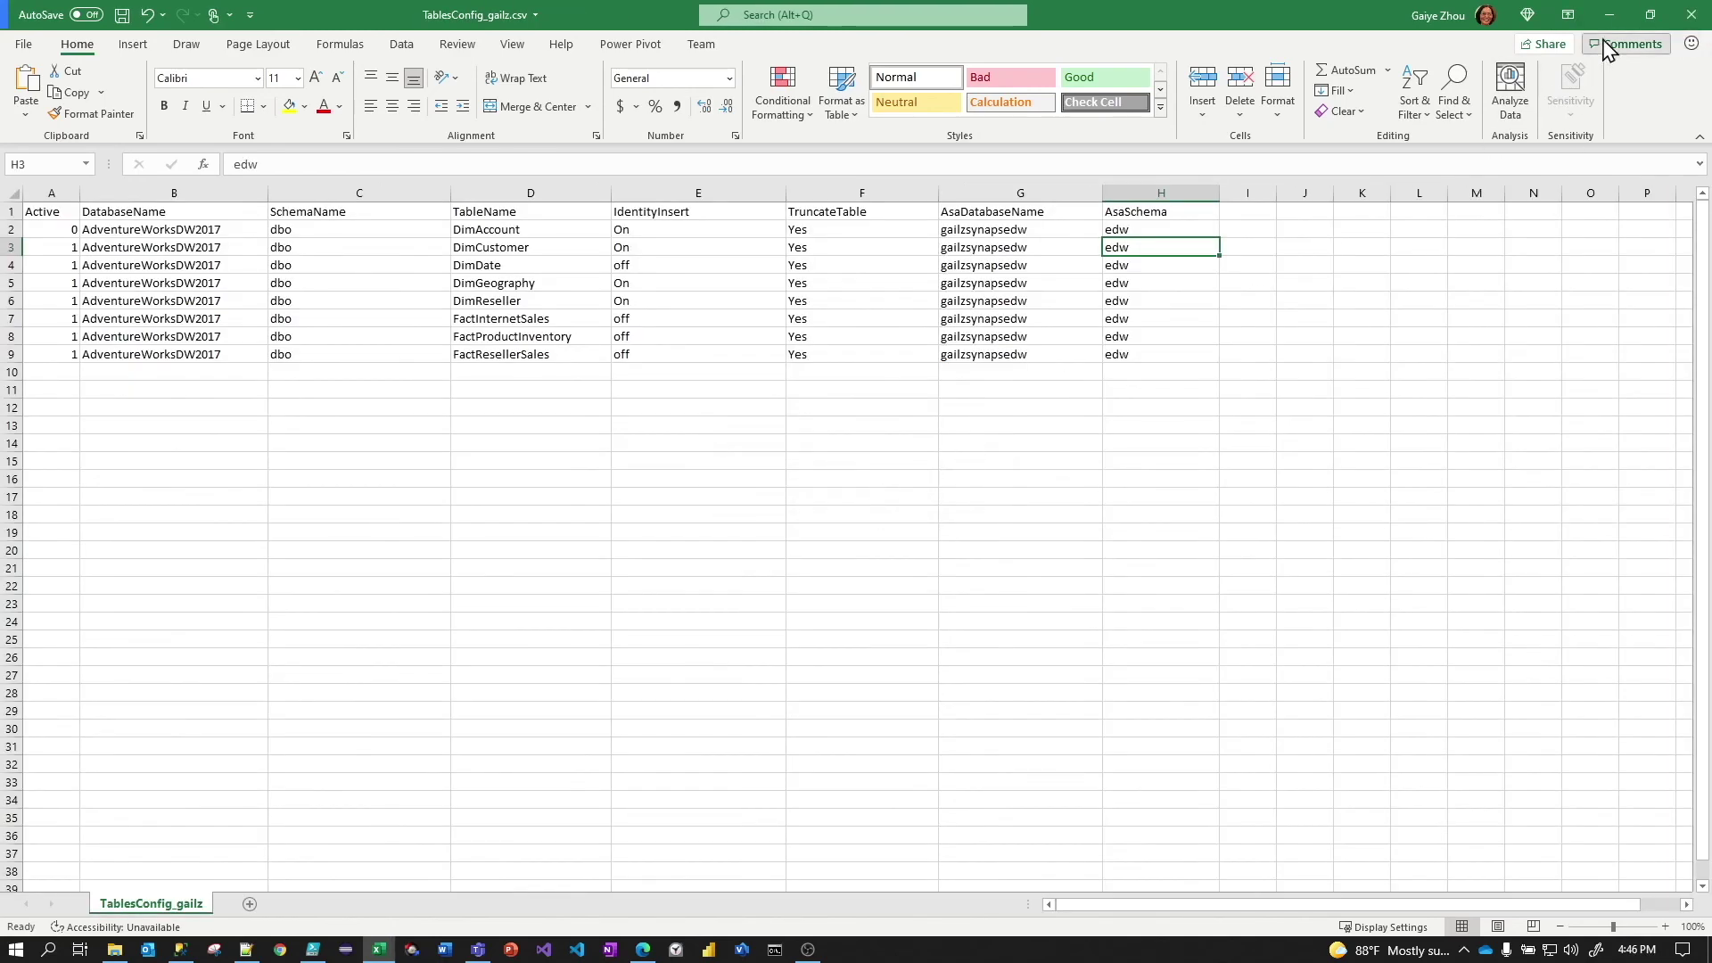
# Close TablesConfig_gailz.csv without saving the changes, and switch from the Log folder to the TruncateTables script in Synapse Studio
pyautogui.click(1693, 16)
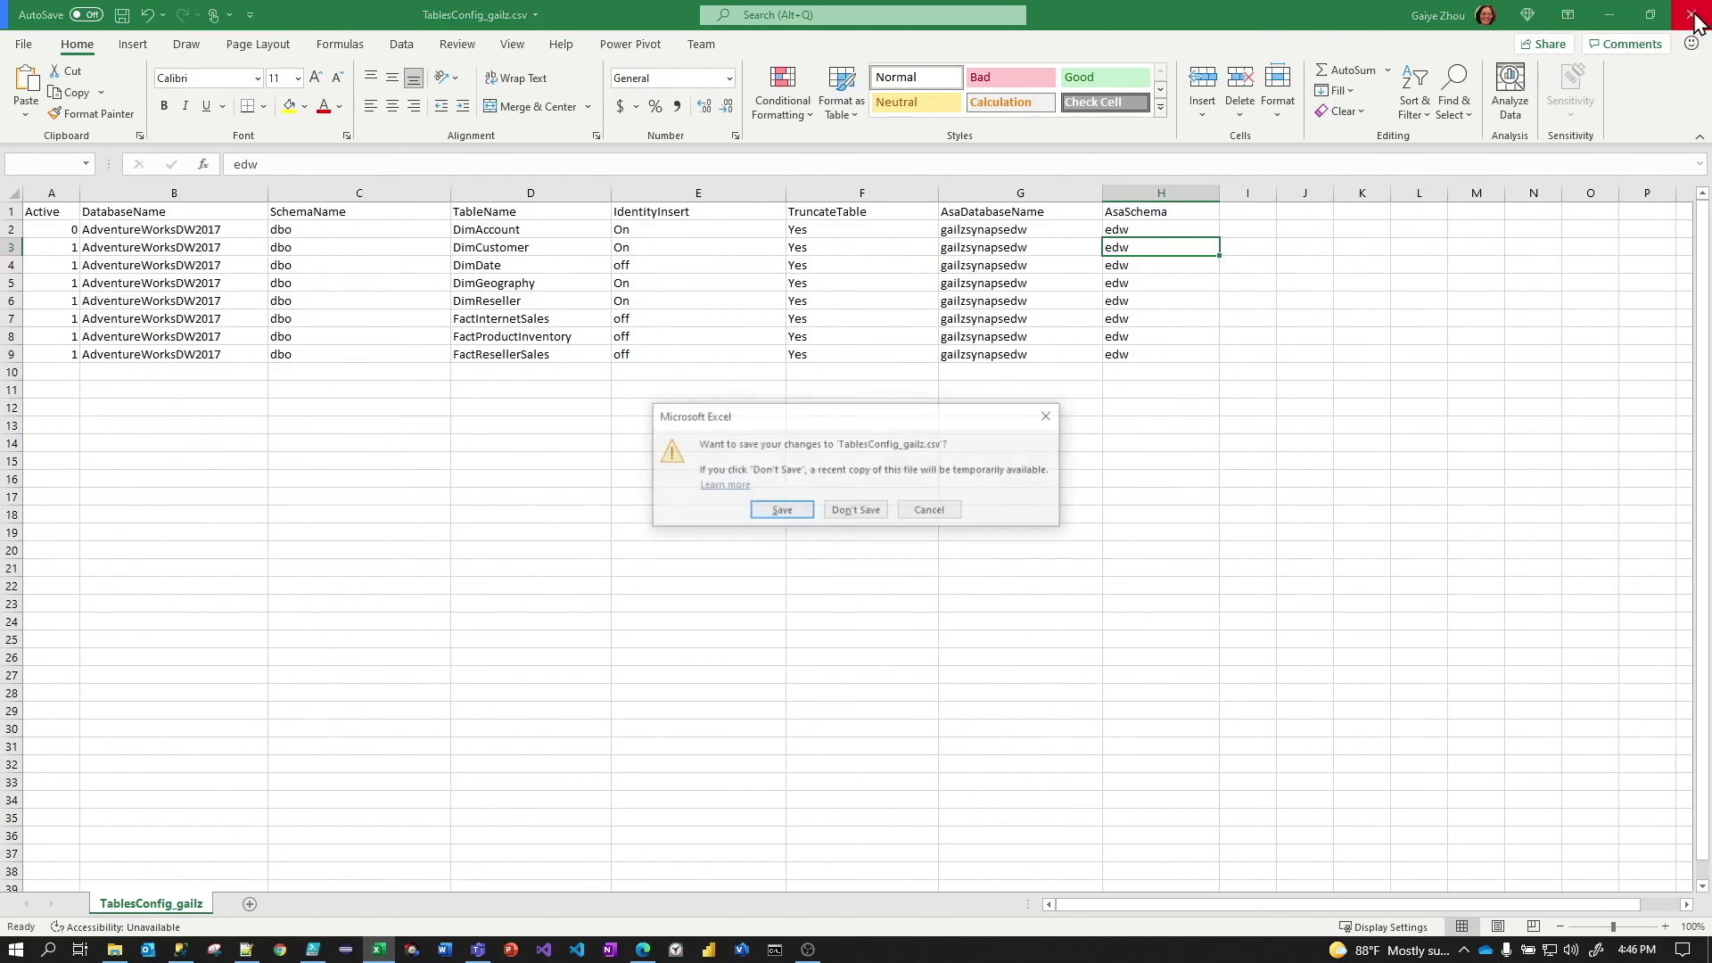
pyautogui.click(873, 517)
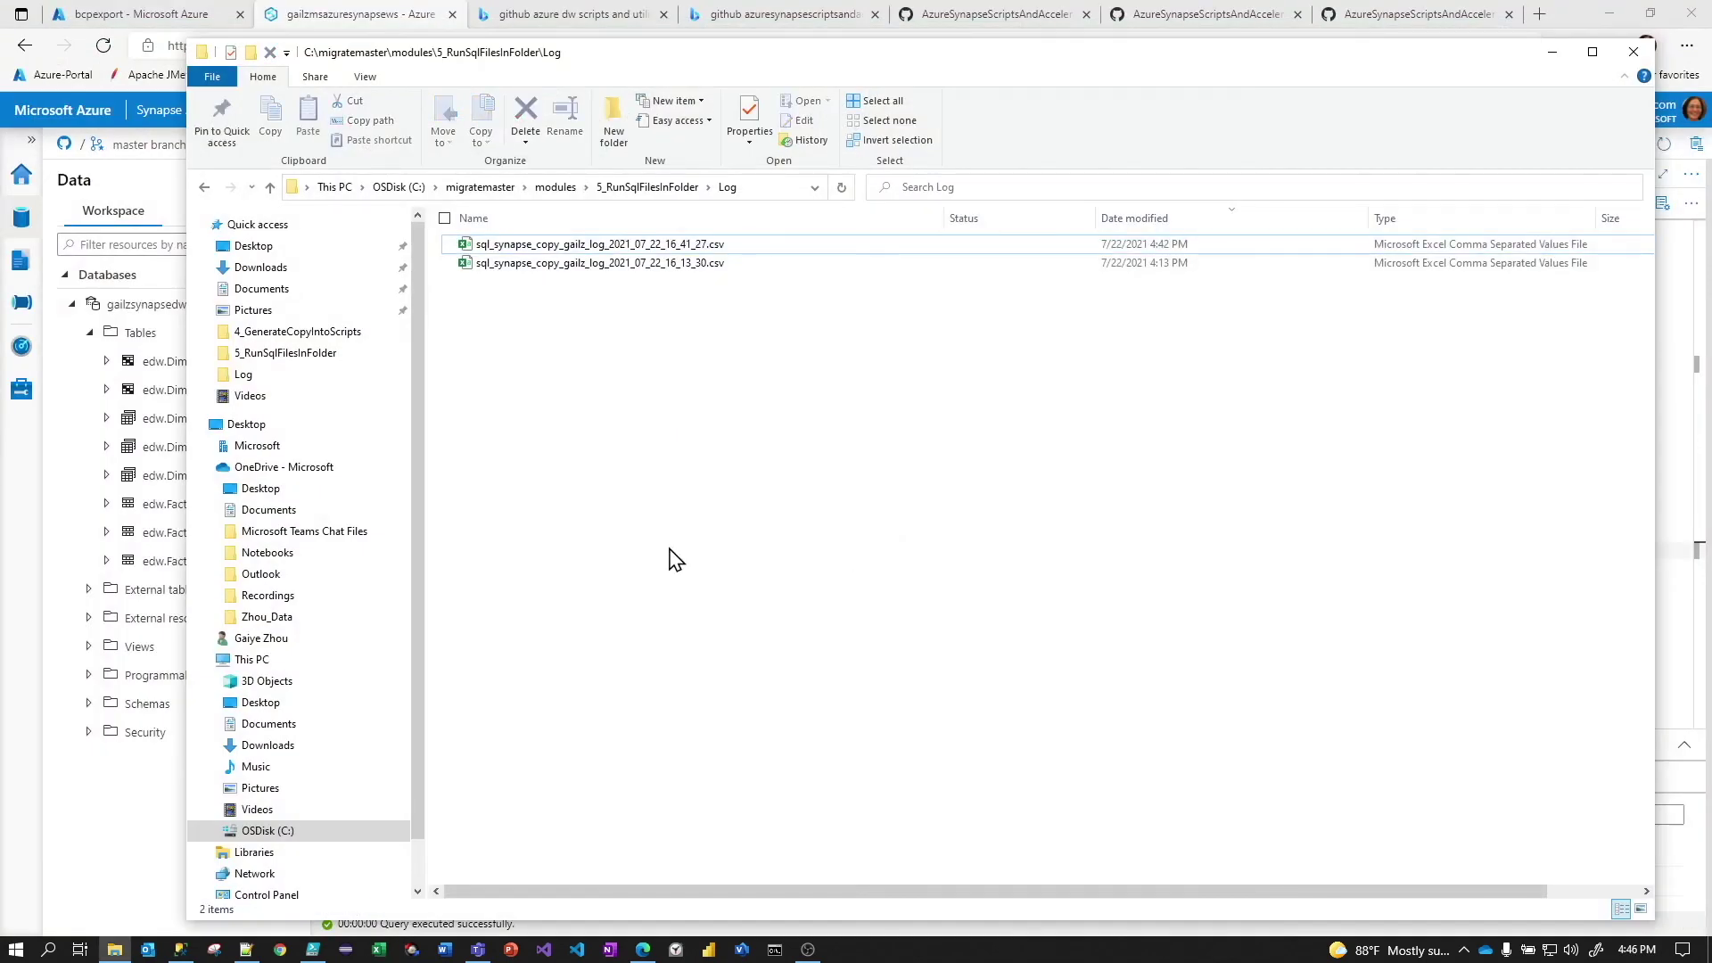
pyautogui.moveTo(671, 68); pyautogui.dragTo(494, 106)
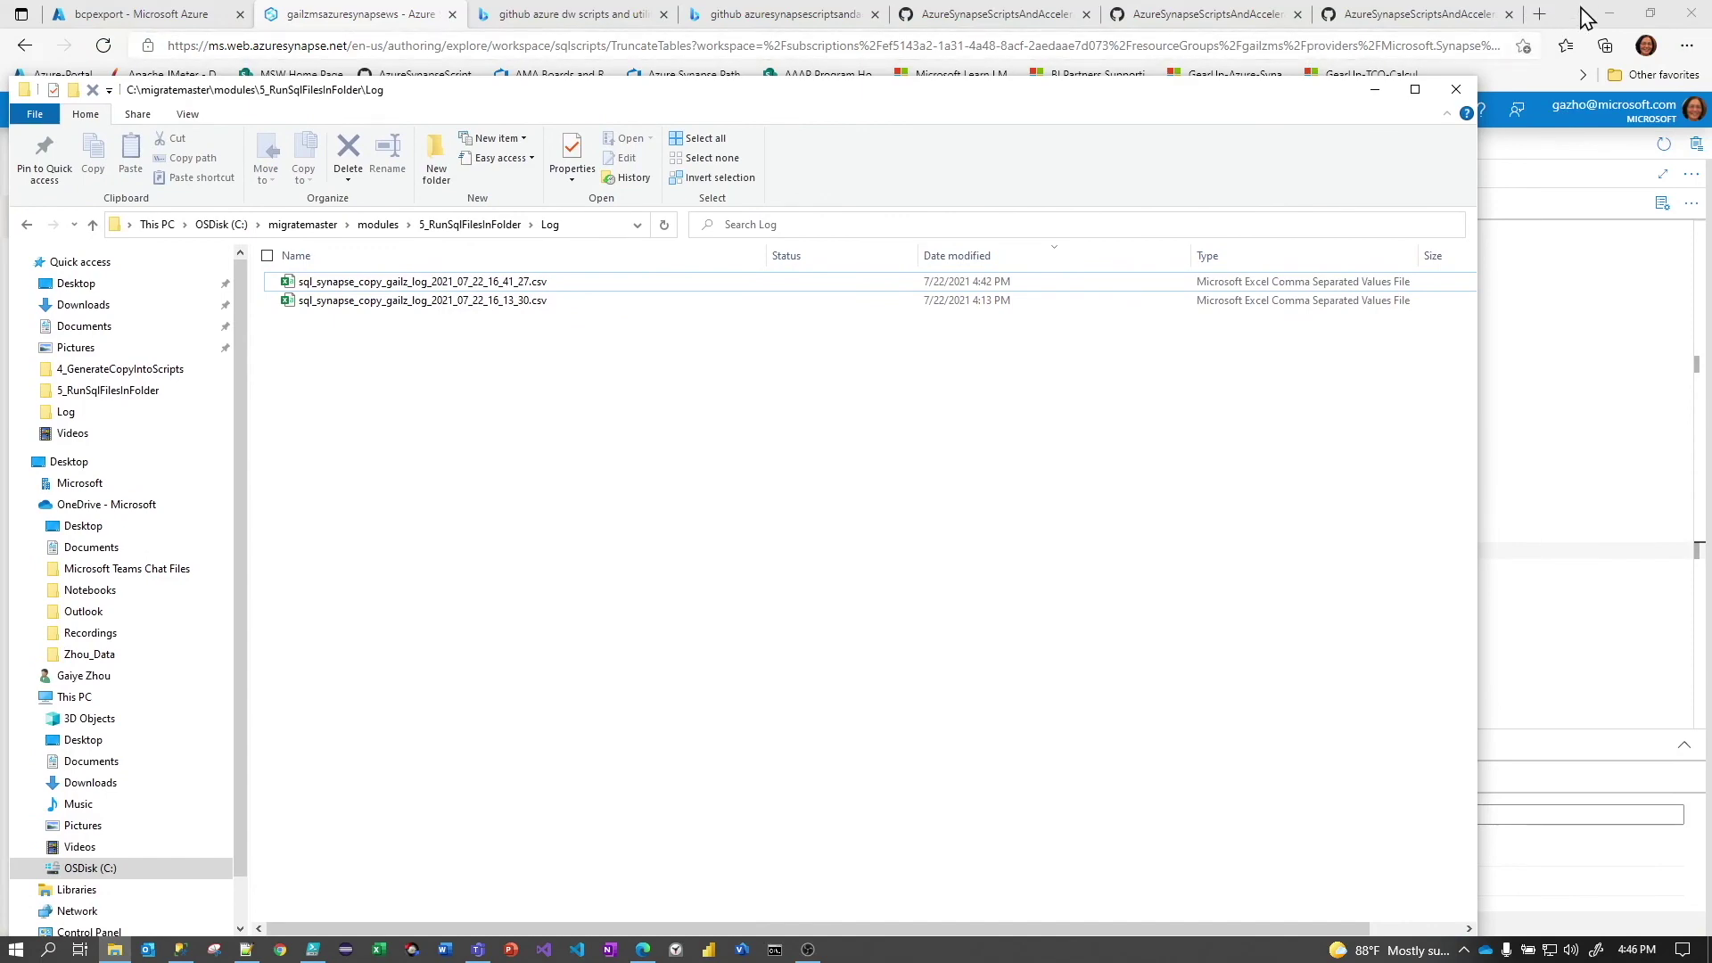
pyautogui.click(1578, 25)
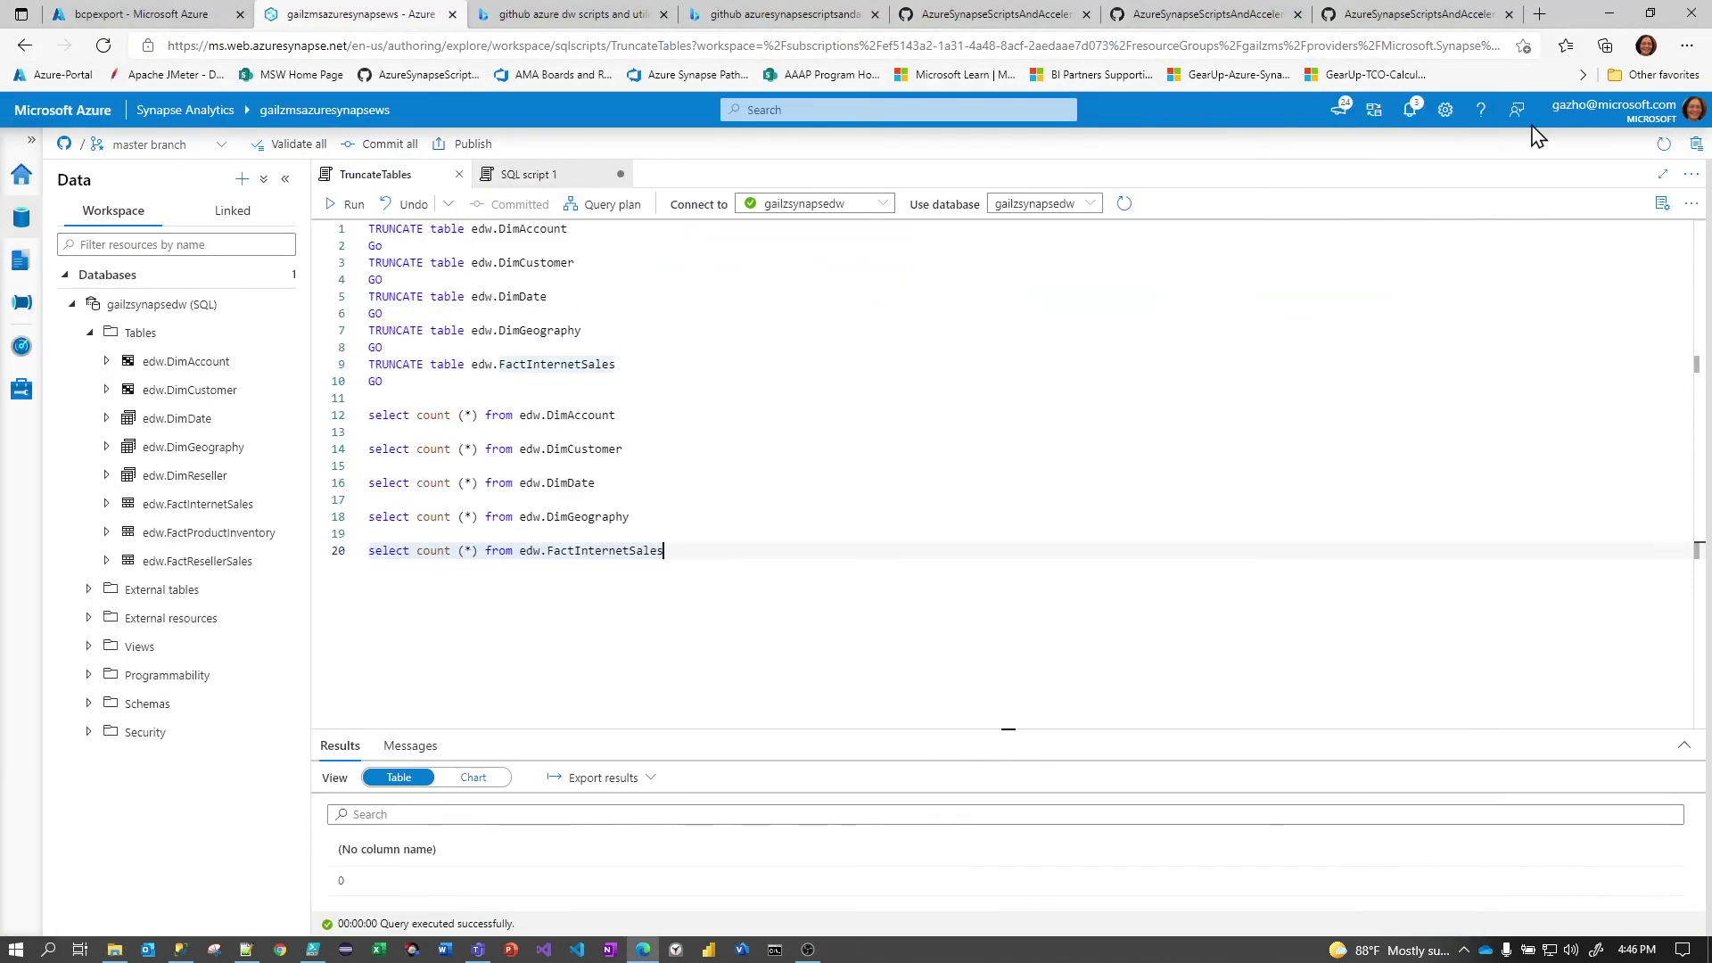
# Run only the row count query for edw.DimAccount, and enlarge the results area slightly
pyautogui.click(807, 430)
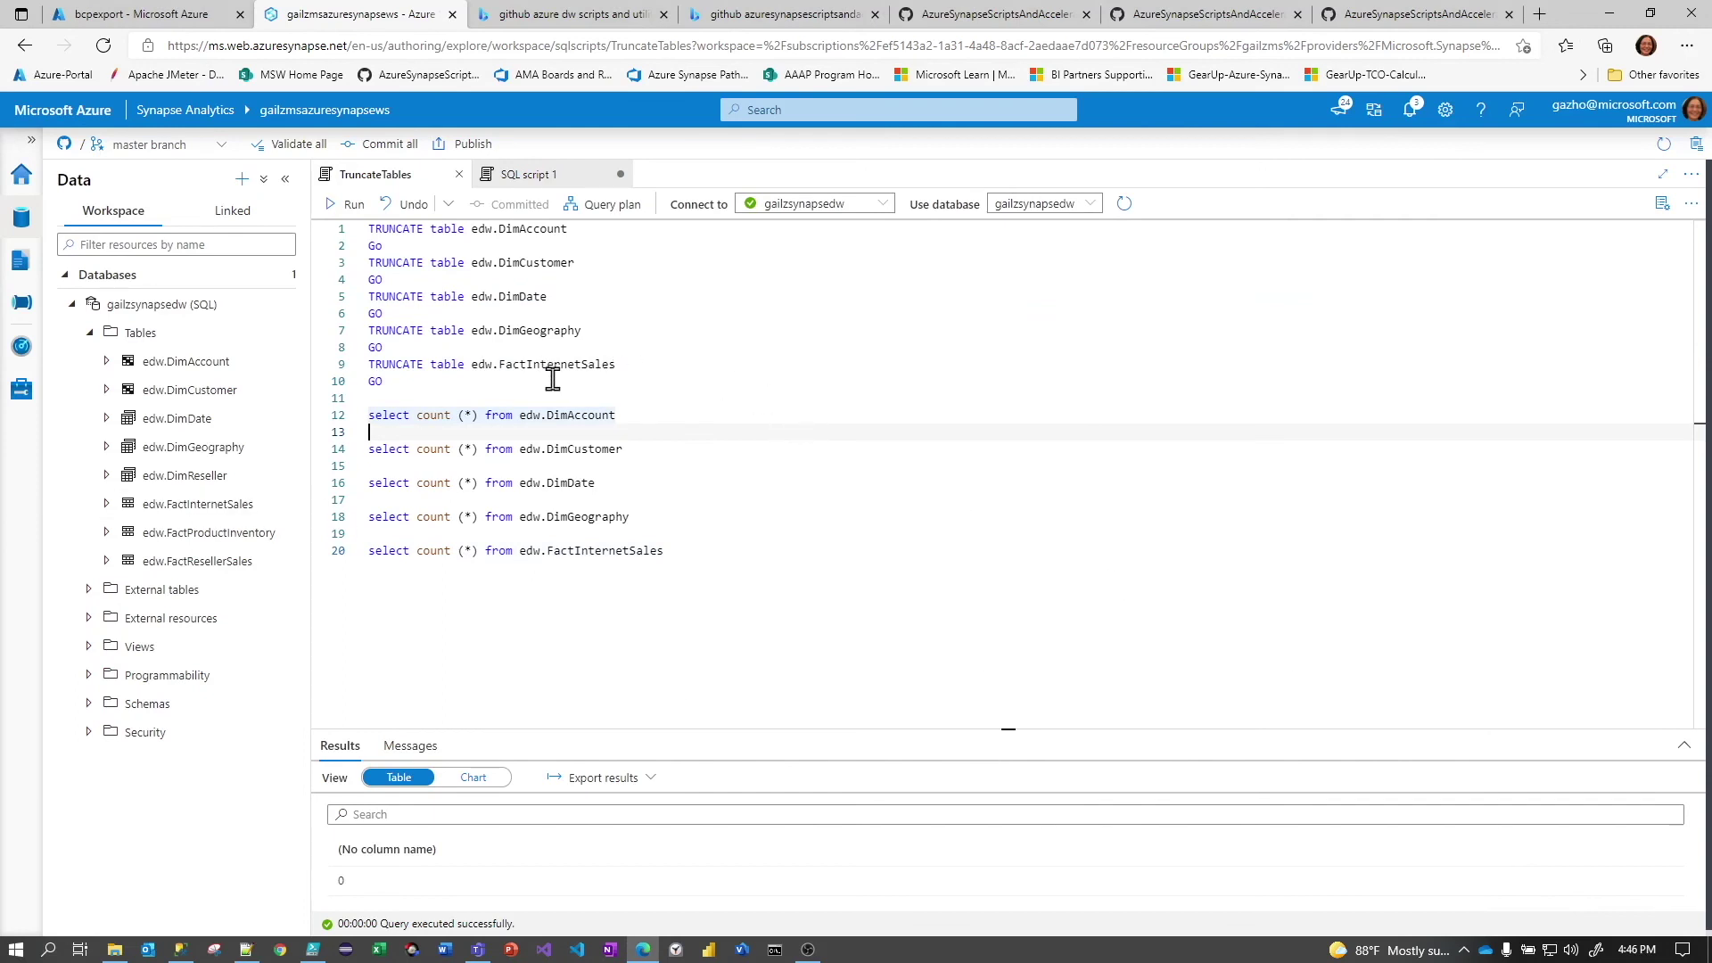
pyautogui.moveTo(412, 398); pyautogui.dragTo(637, 423)
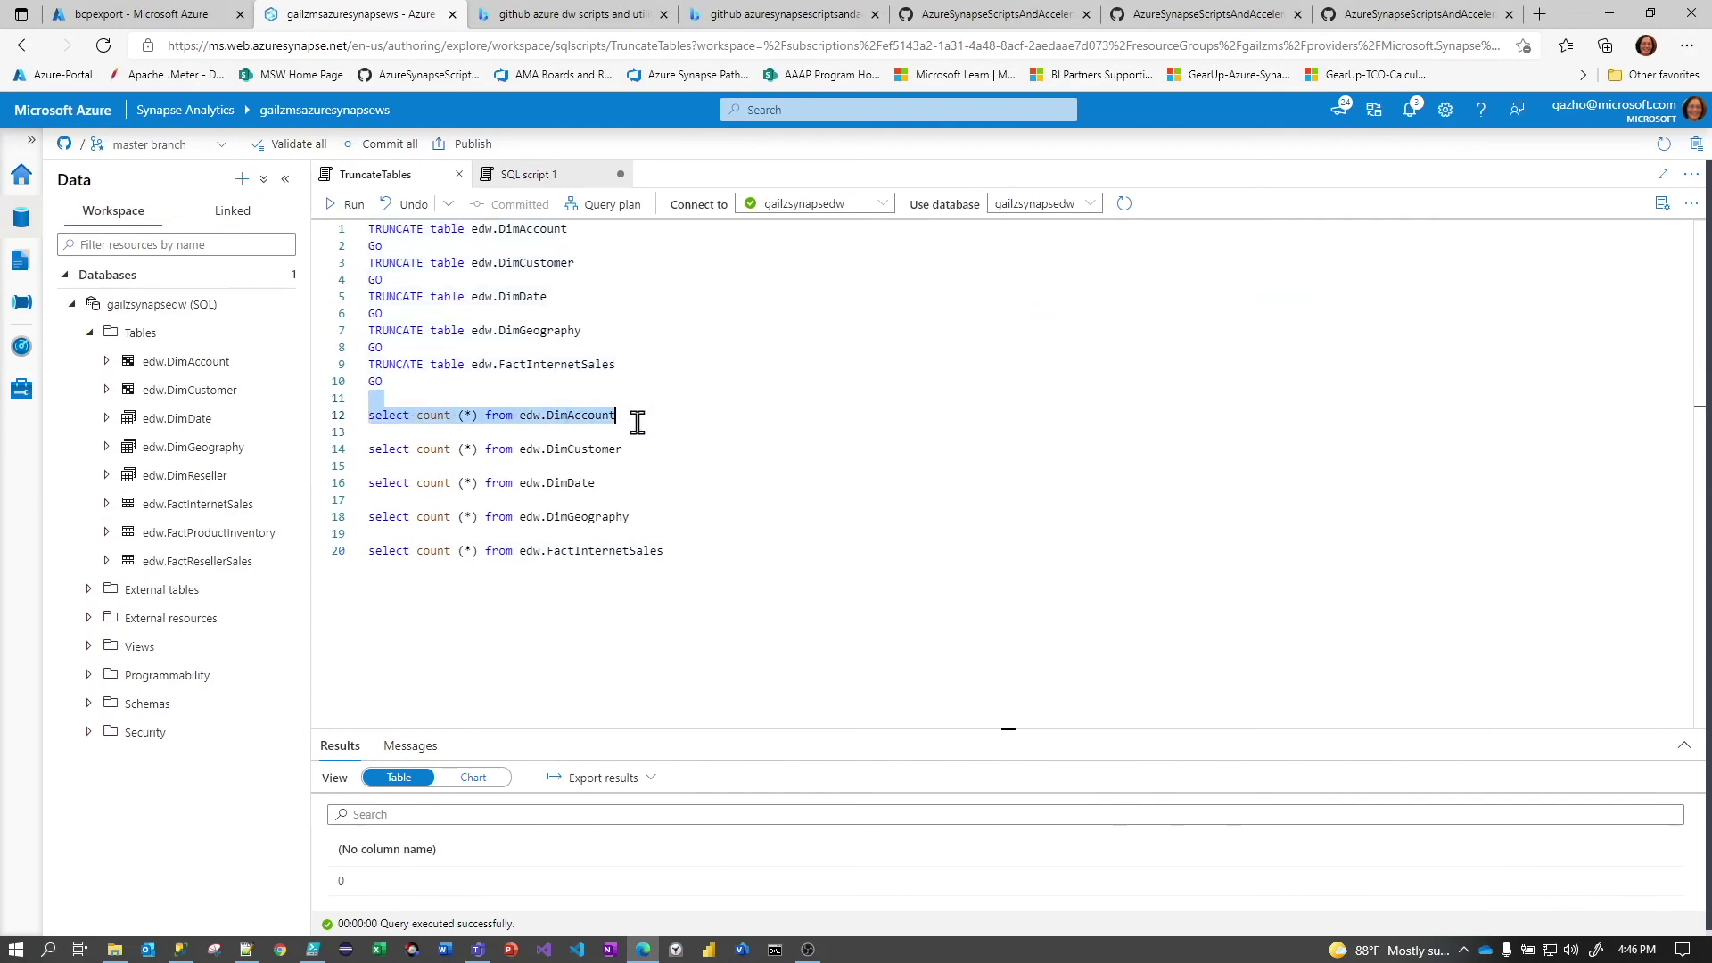
pyautogui.click(354, 212)
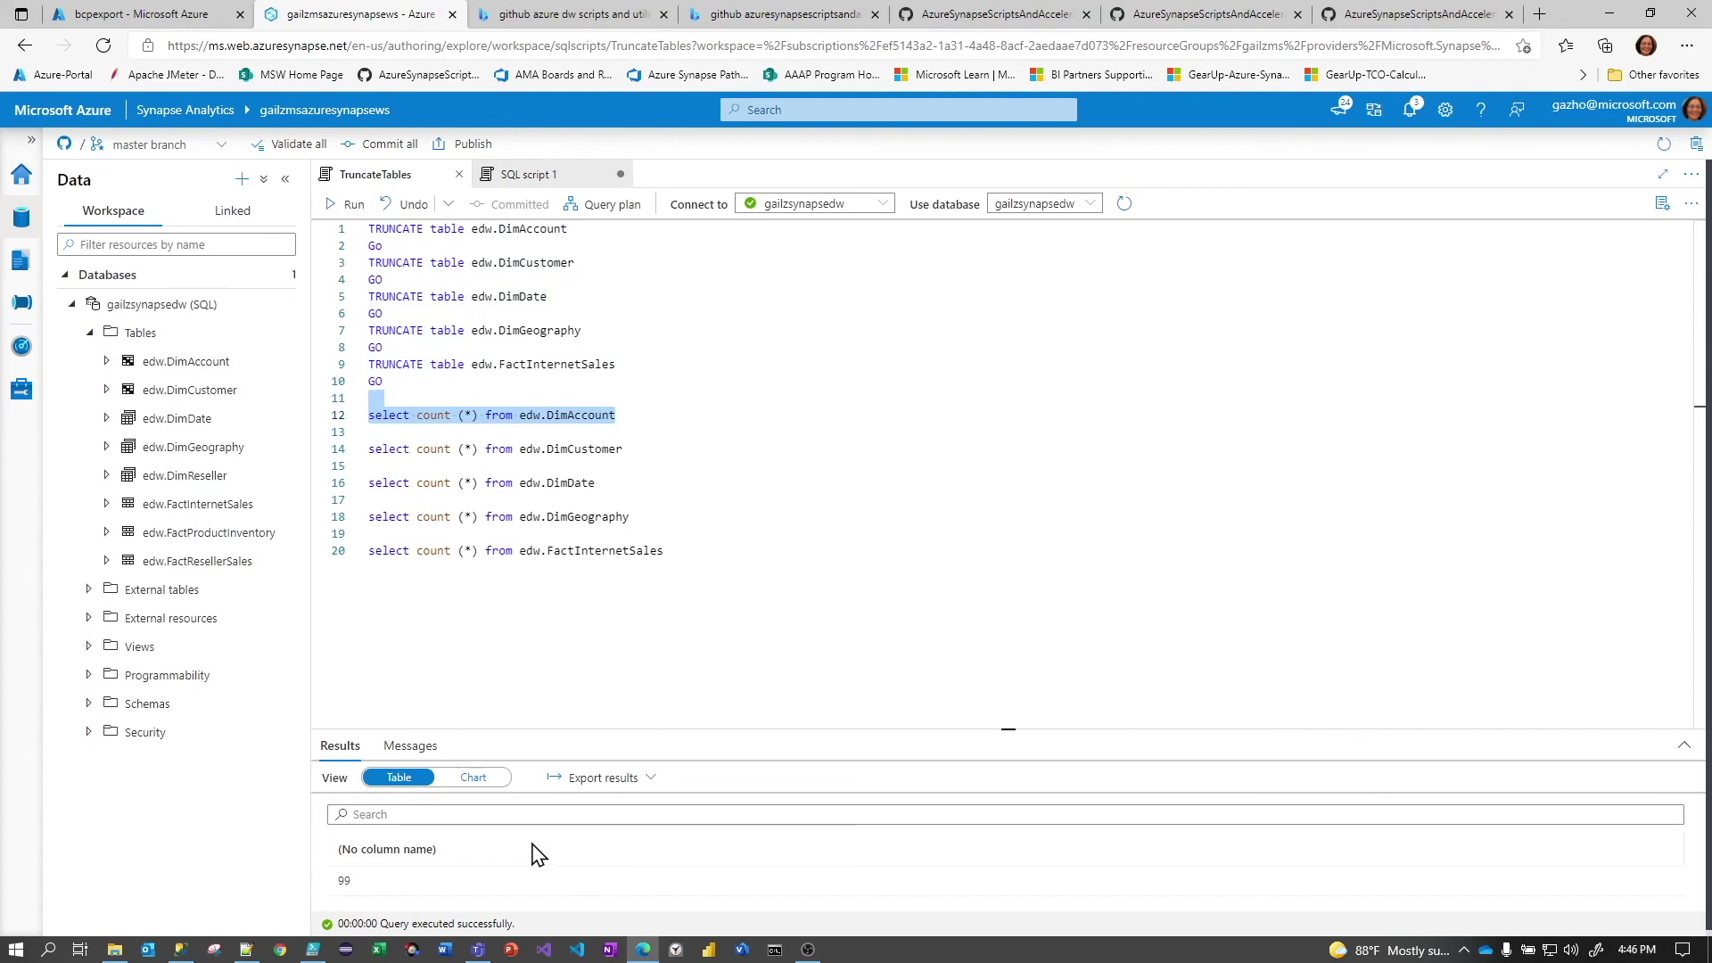
pyautogui.click(602, 712)
pyautogui.moveTo(602, 713); pyautogui.dragTo(592, 650)
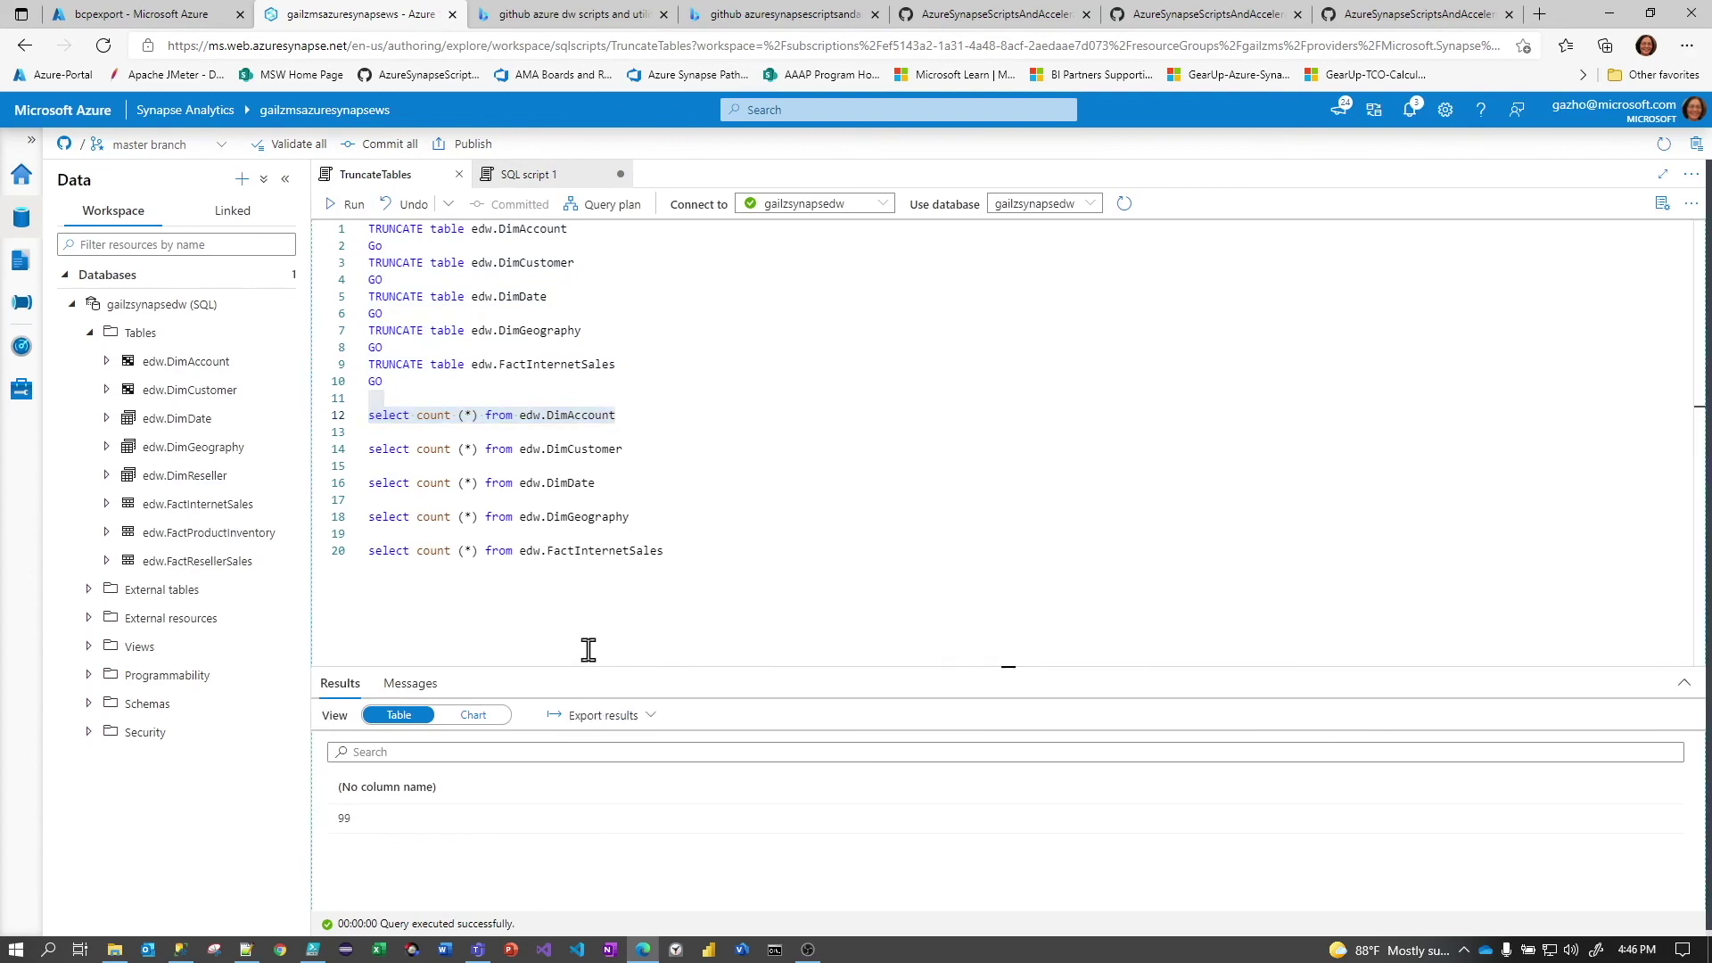
# Run only the row count query for edw.FactInternetSales
pyautogui.click(447, 592)
pyautogui.moveTo(774, 533); pyautogui.dragTo(795, 566)
pyautogui.click(354, 204)
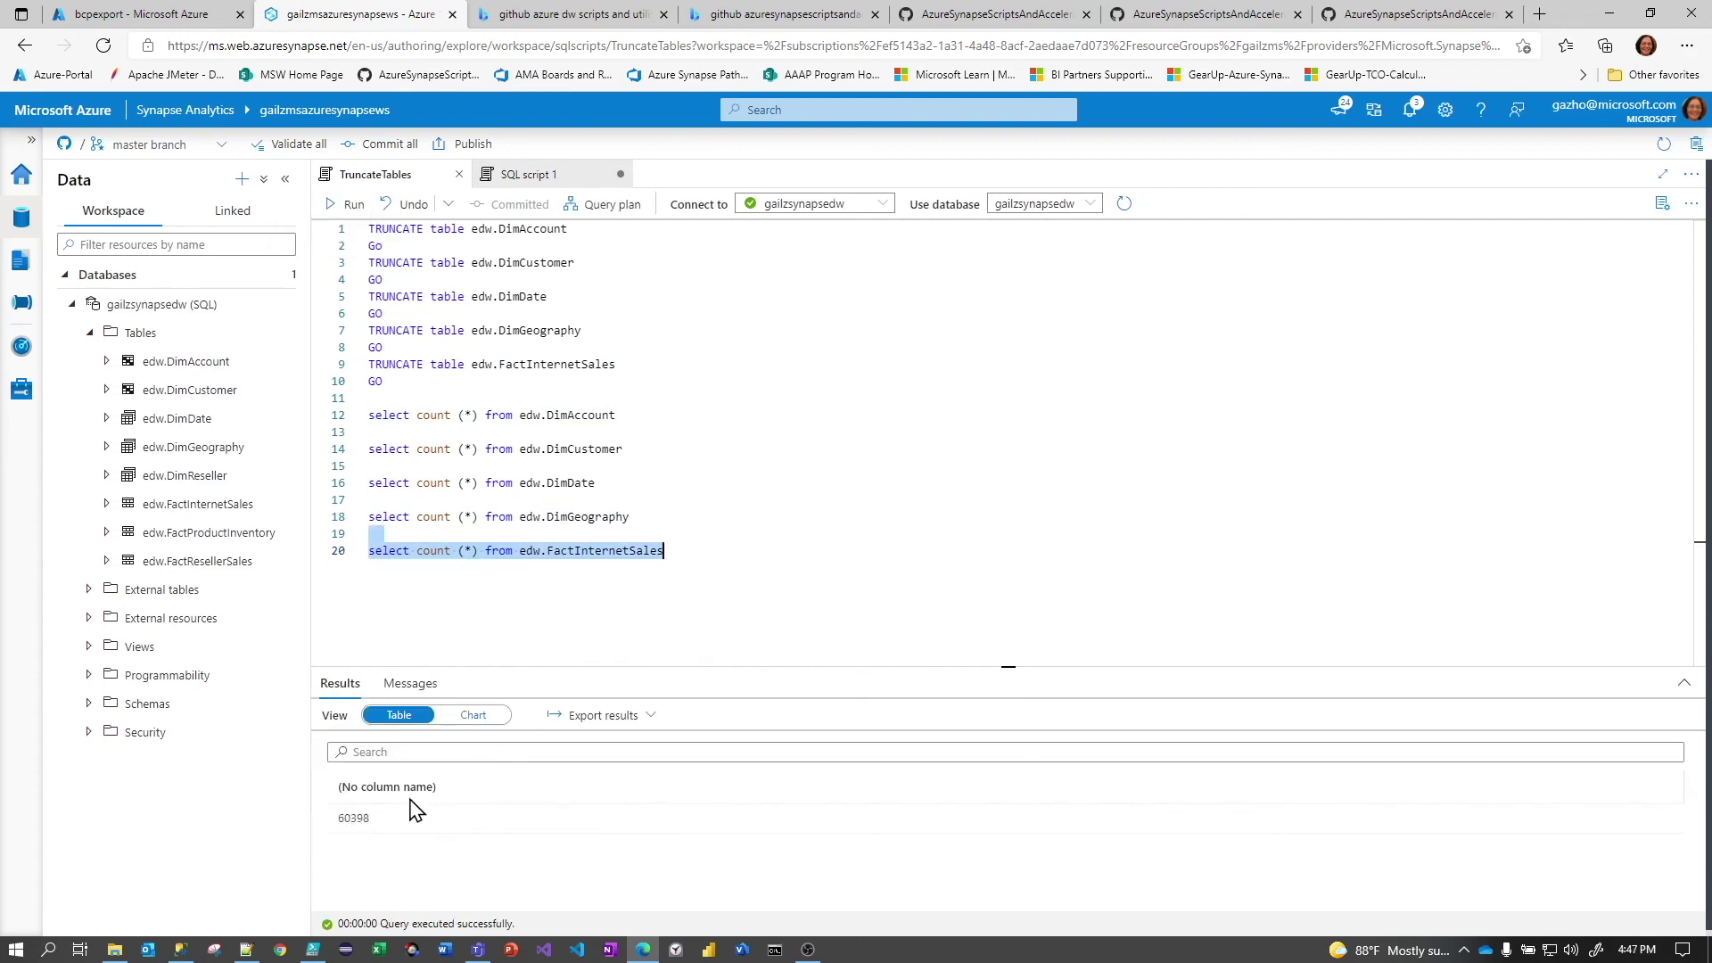
pyautogui.click(444, 609)
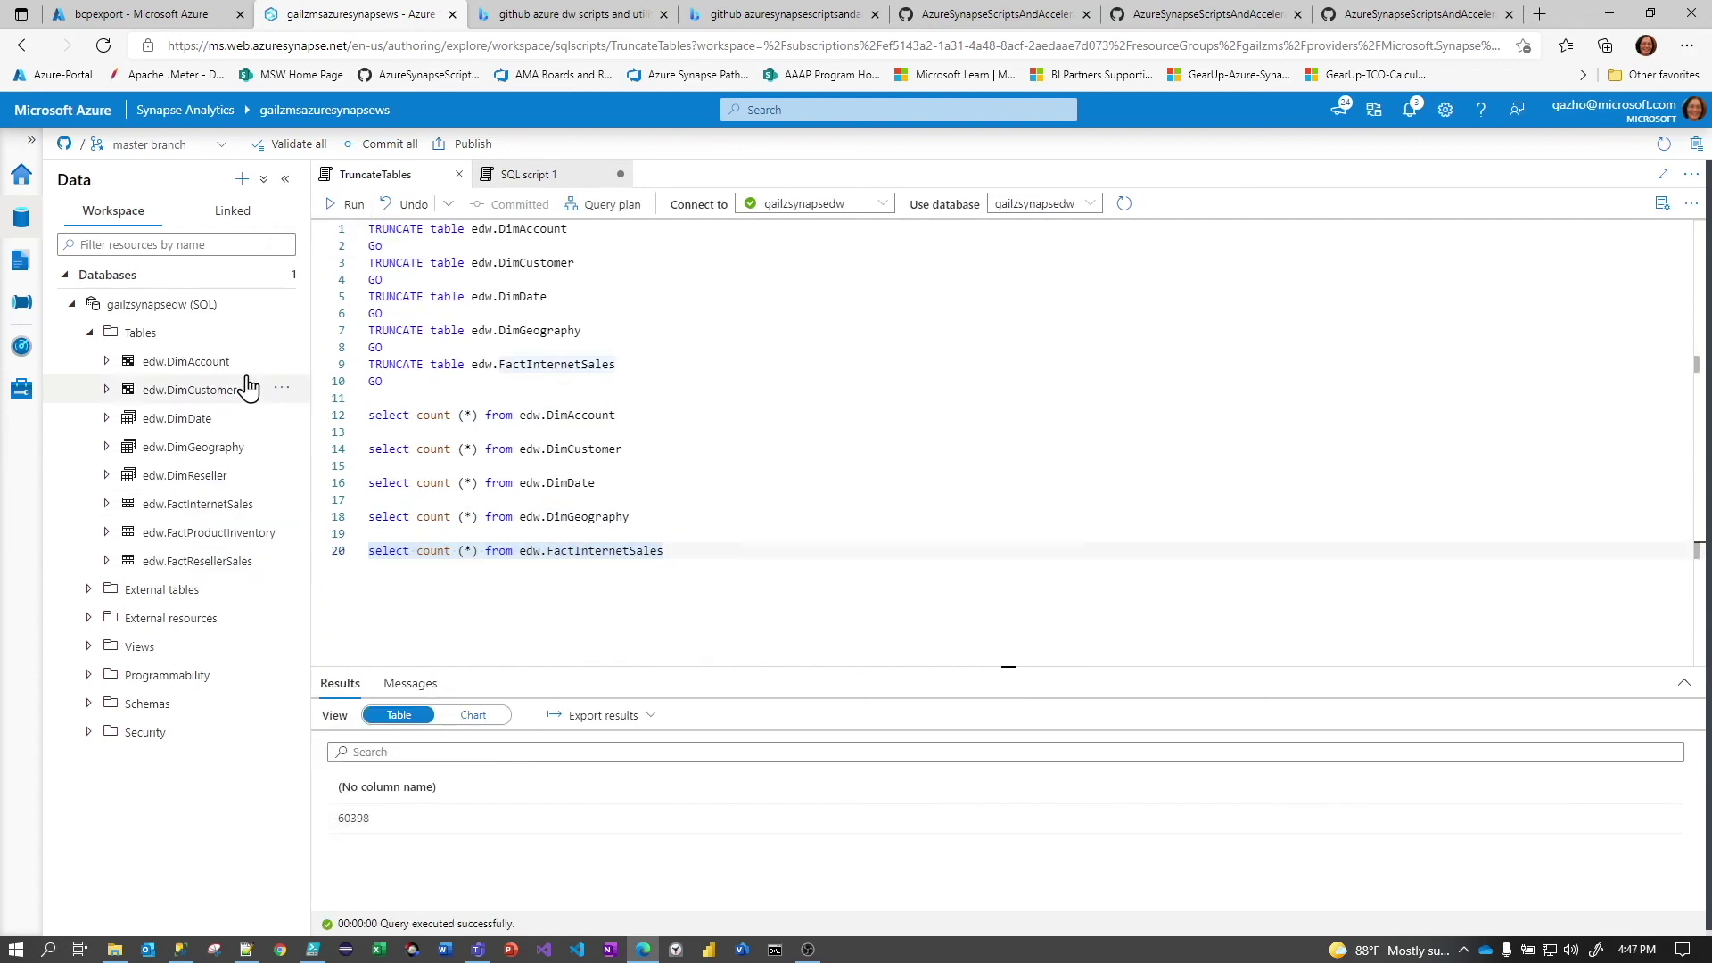
# Query the top 100 rows of edw.DimAccount in a new SQL script and look through the loaded data
pyautogui.click(284, 361)
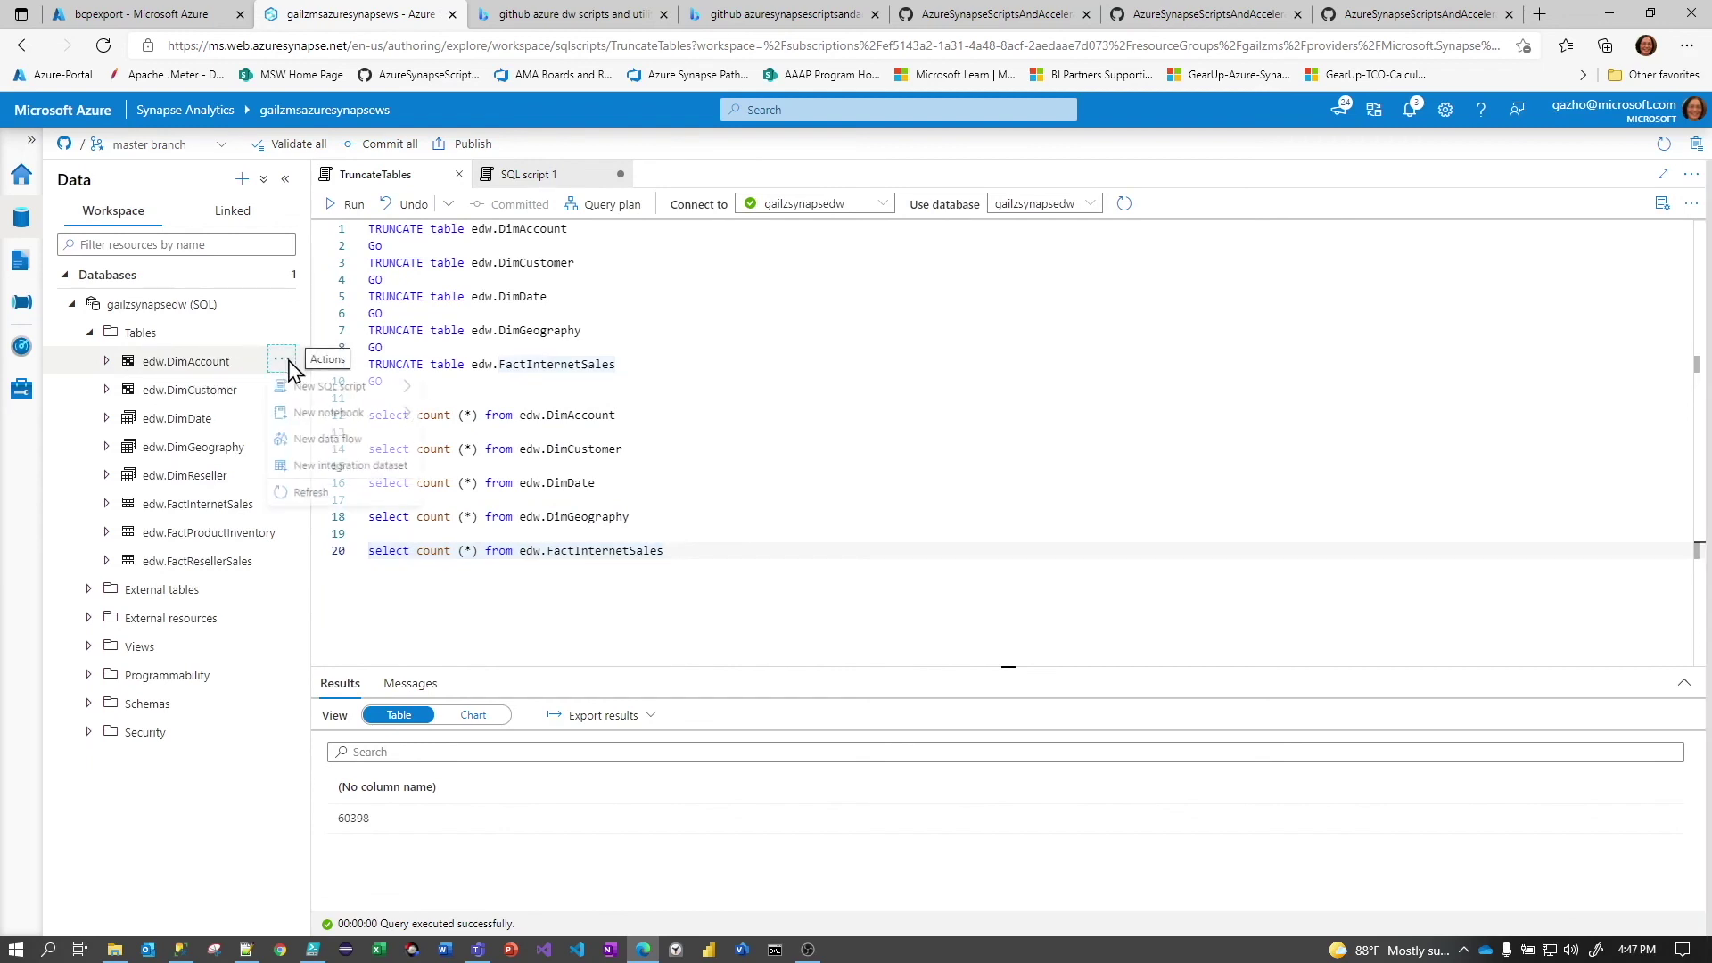
pyautogui.moveTo(308, 388)
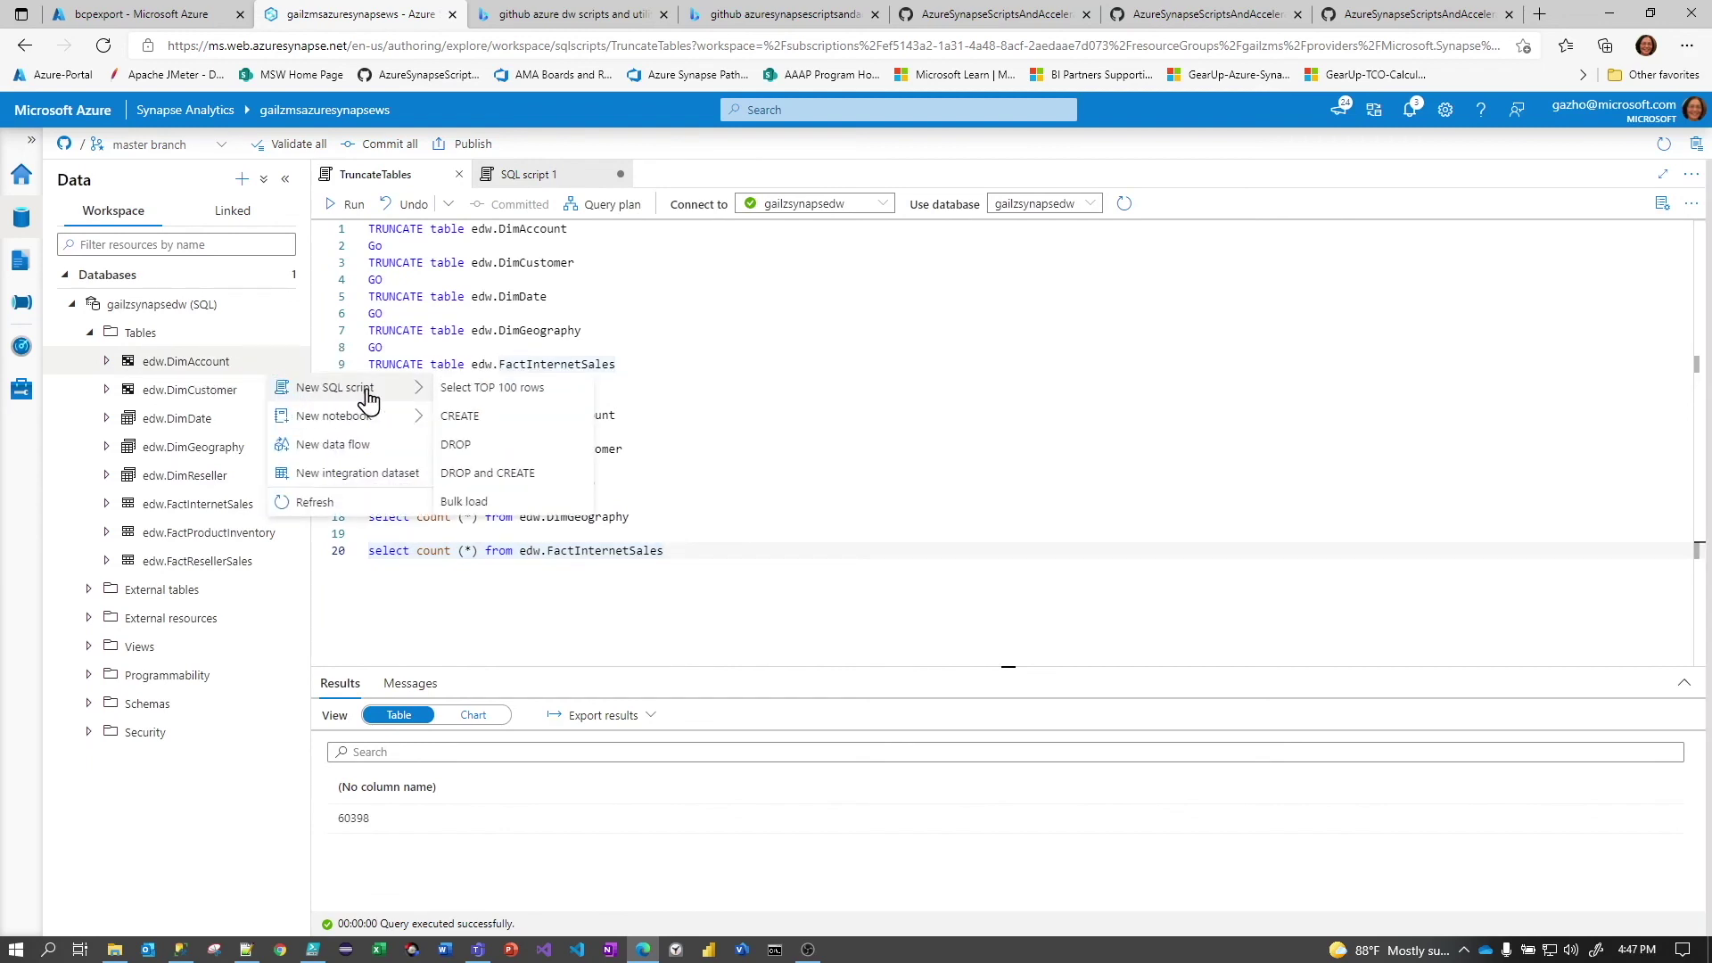
pyautogui.click(549, 395)
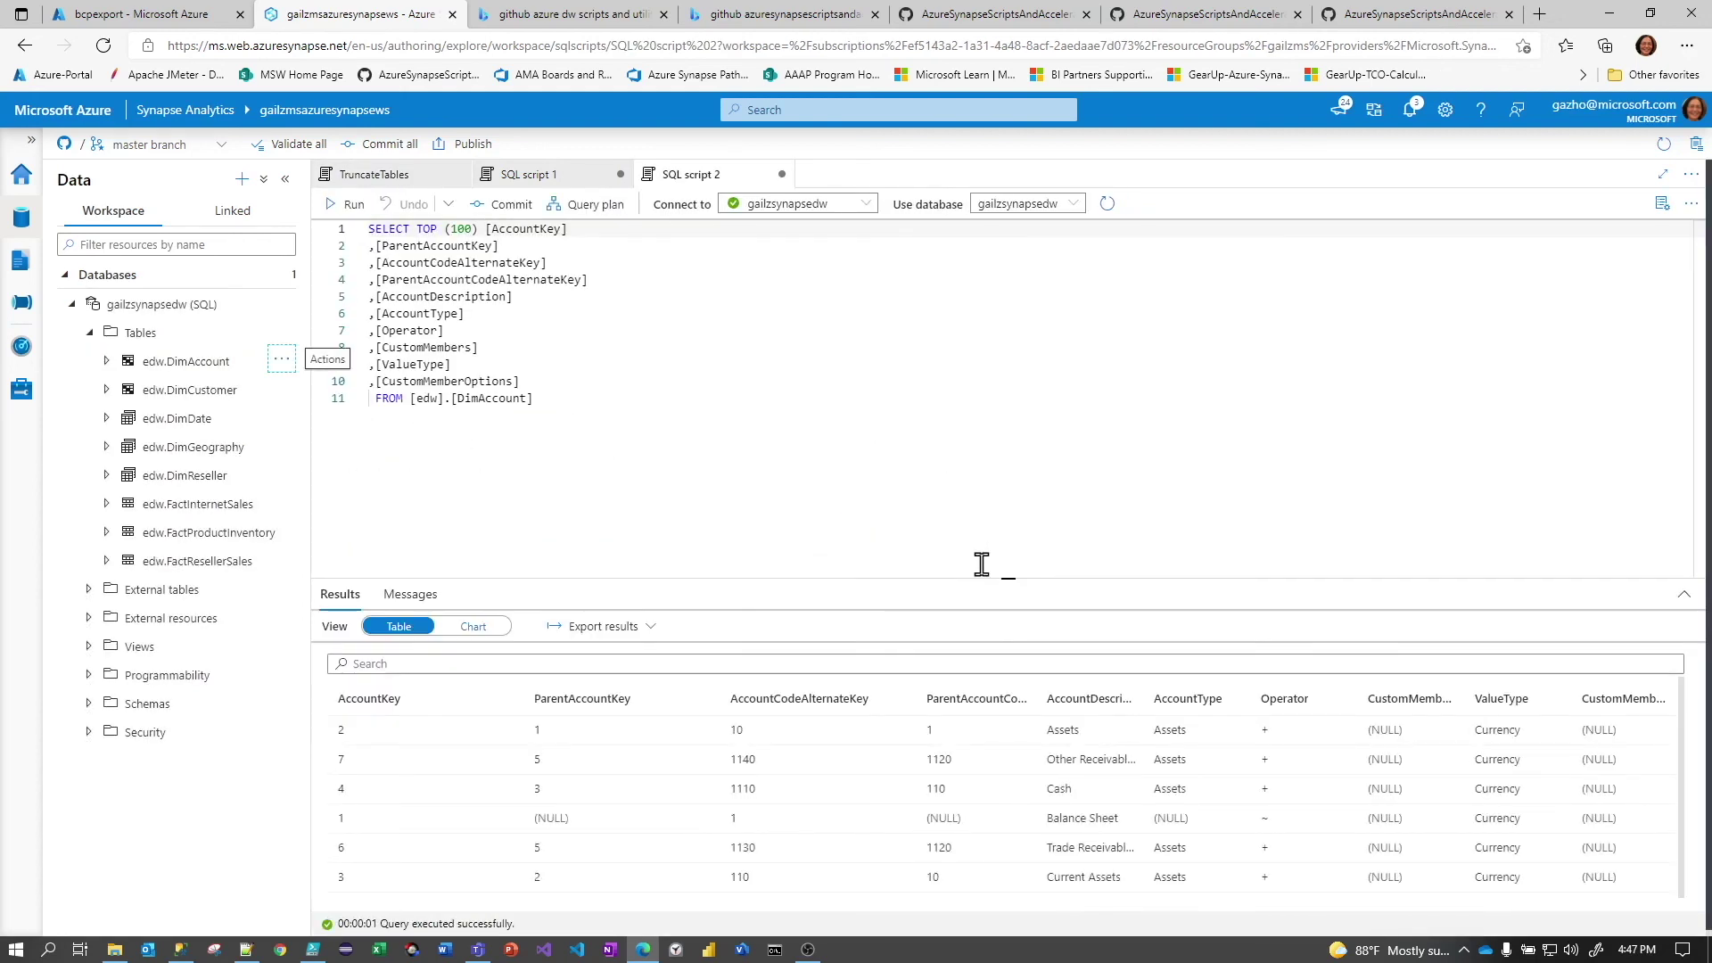
pyautogui.moveTo(1005, 580); pyautogui.dragTo(1005, 369)
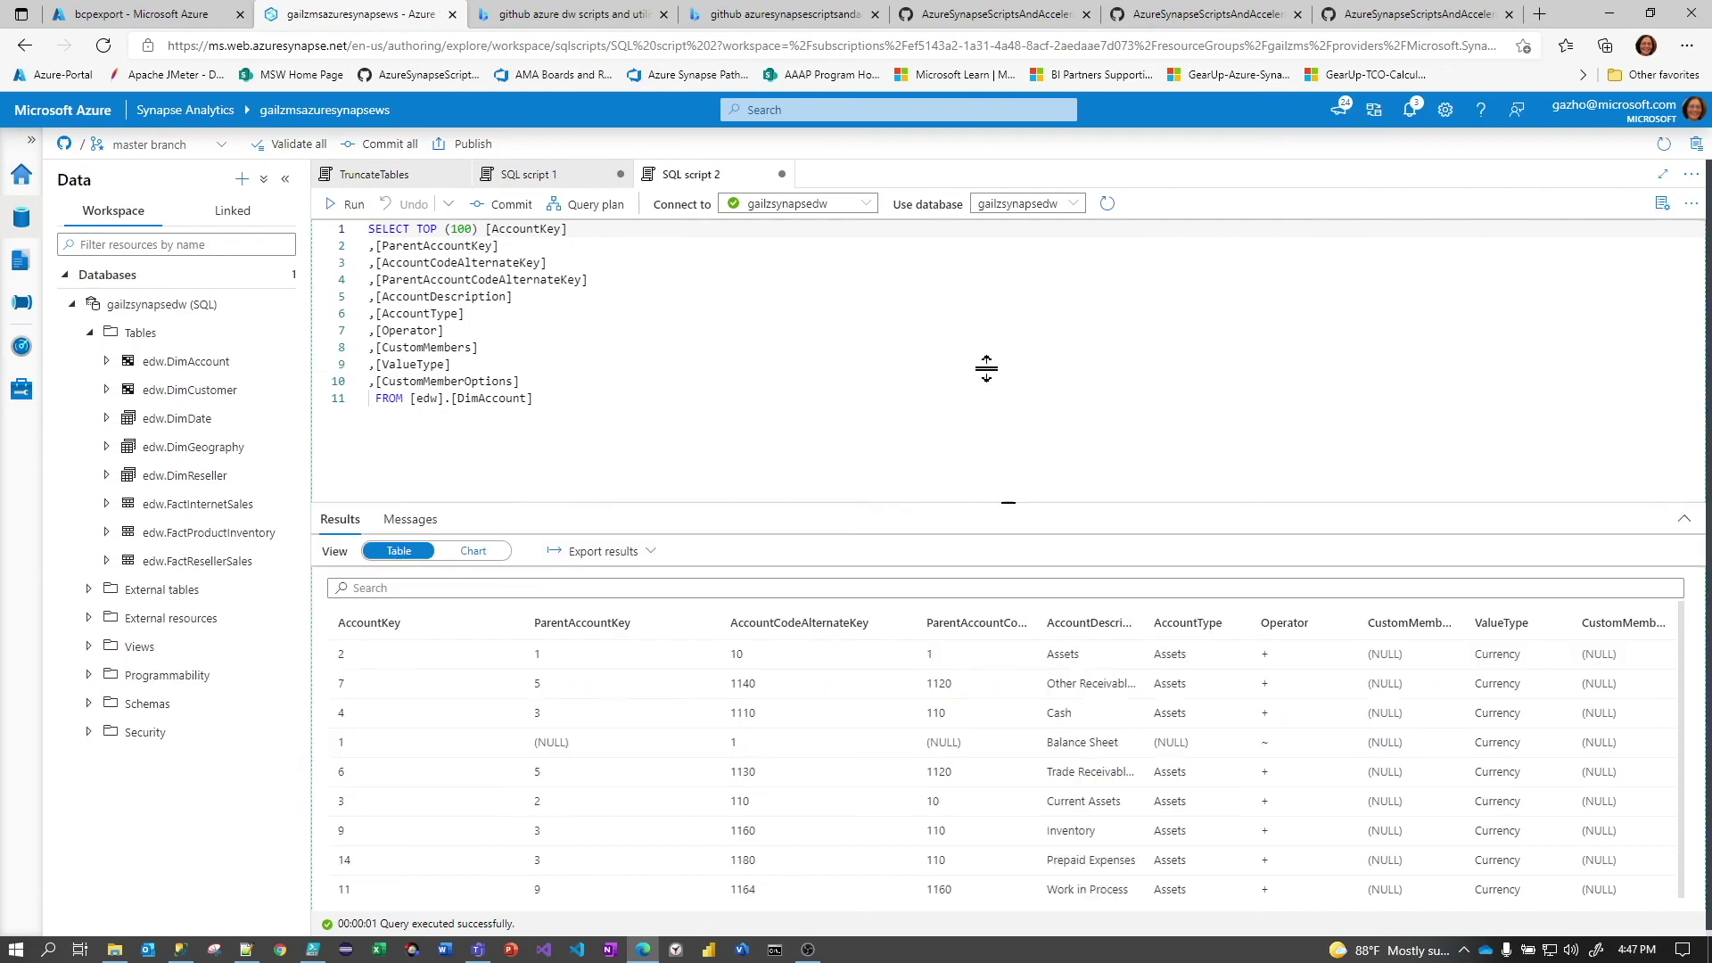
pyautogui.scroll(-5, 1147, 650)
pyautogui.scroll(5, 1142, 650)
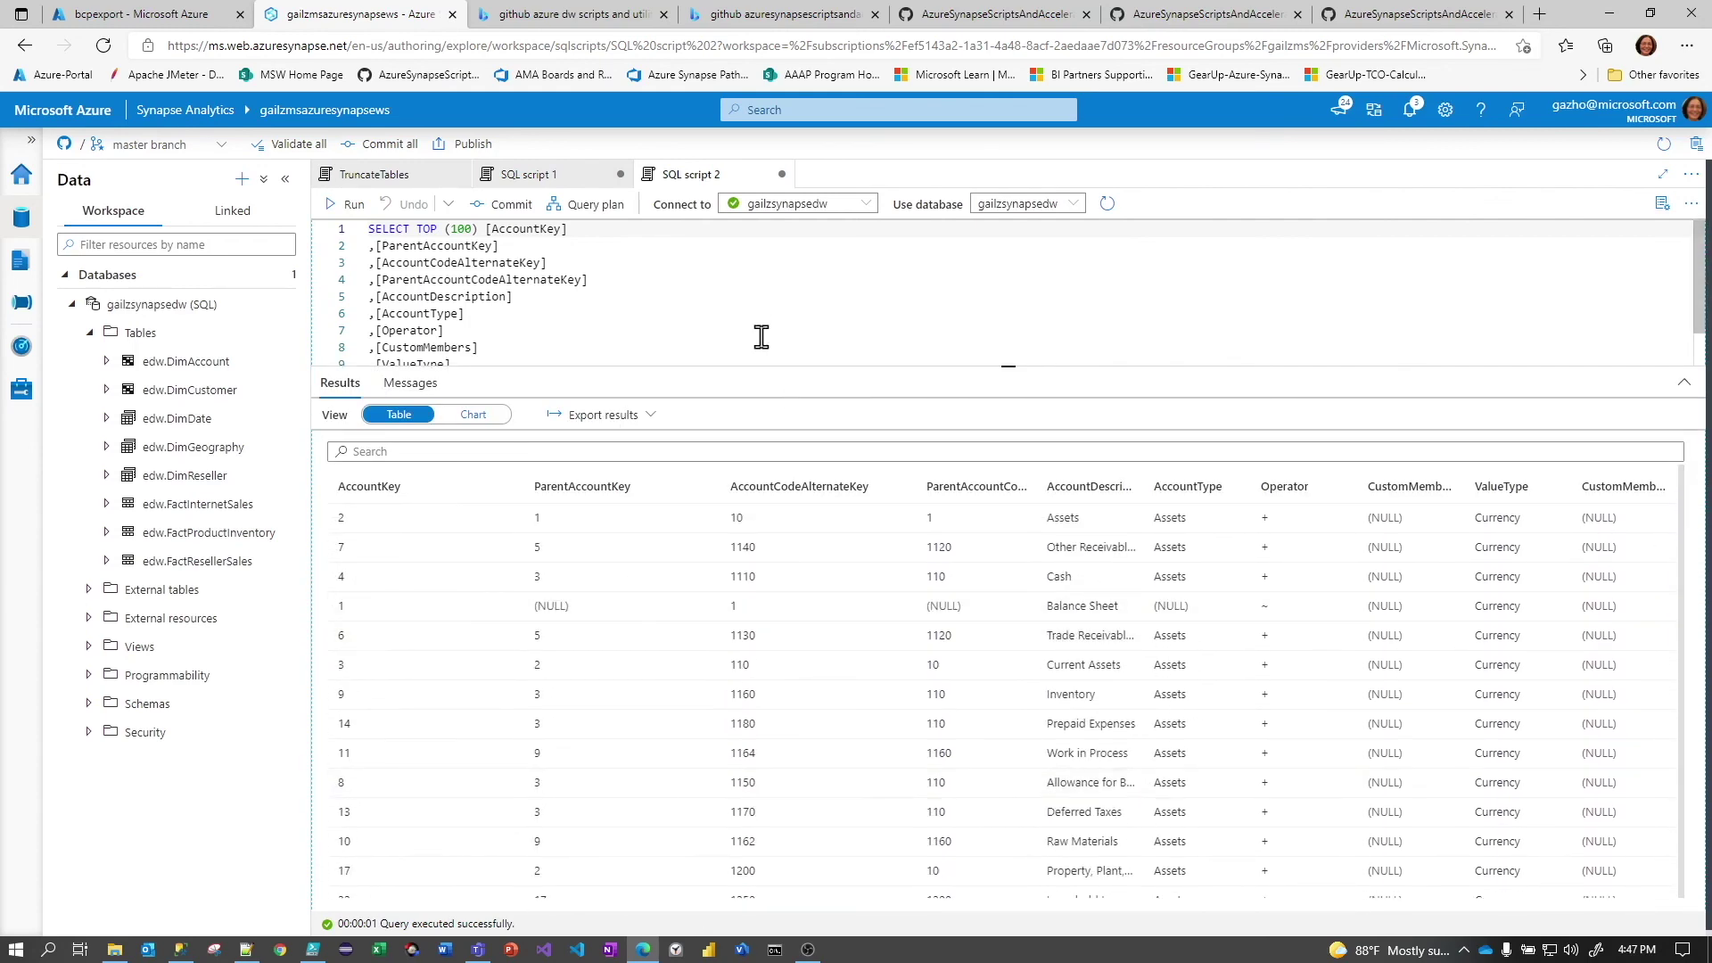
pyautogui.moveTo(767, 366); pyautogui.dragTo(753, 585)
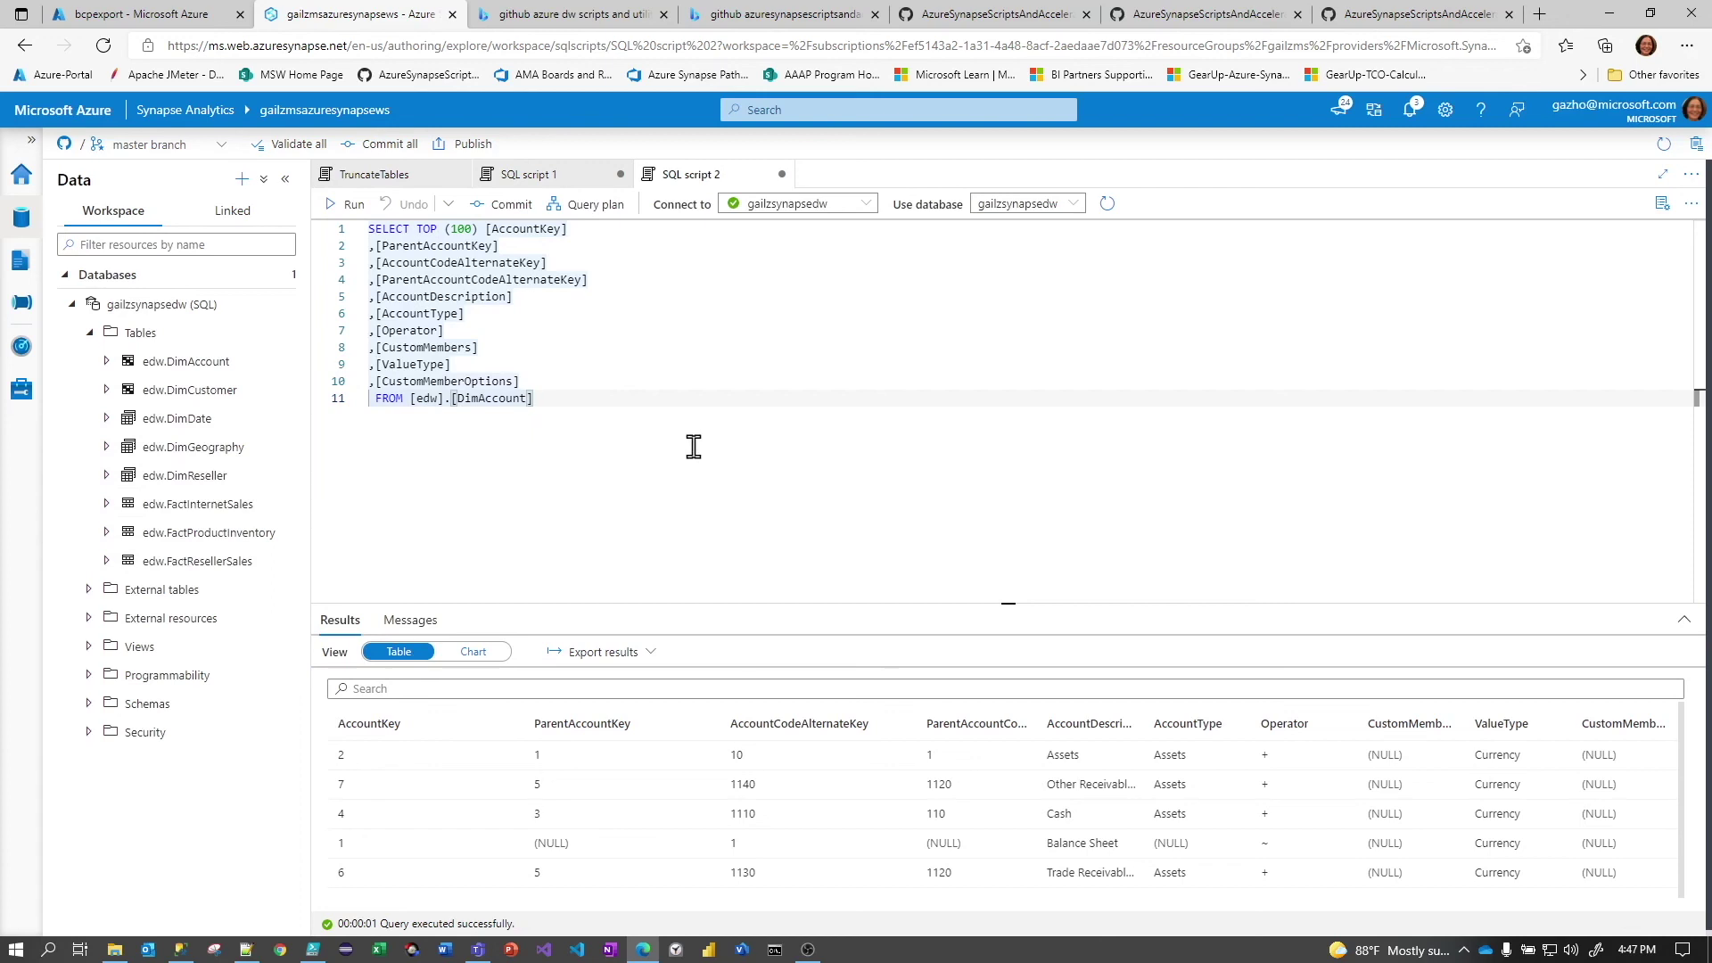
pyautogui.click(696, 381)
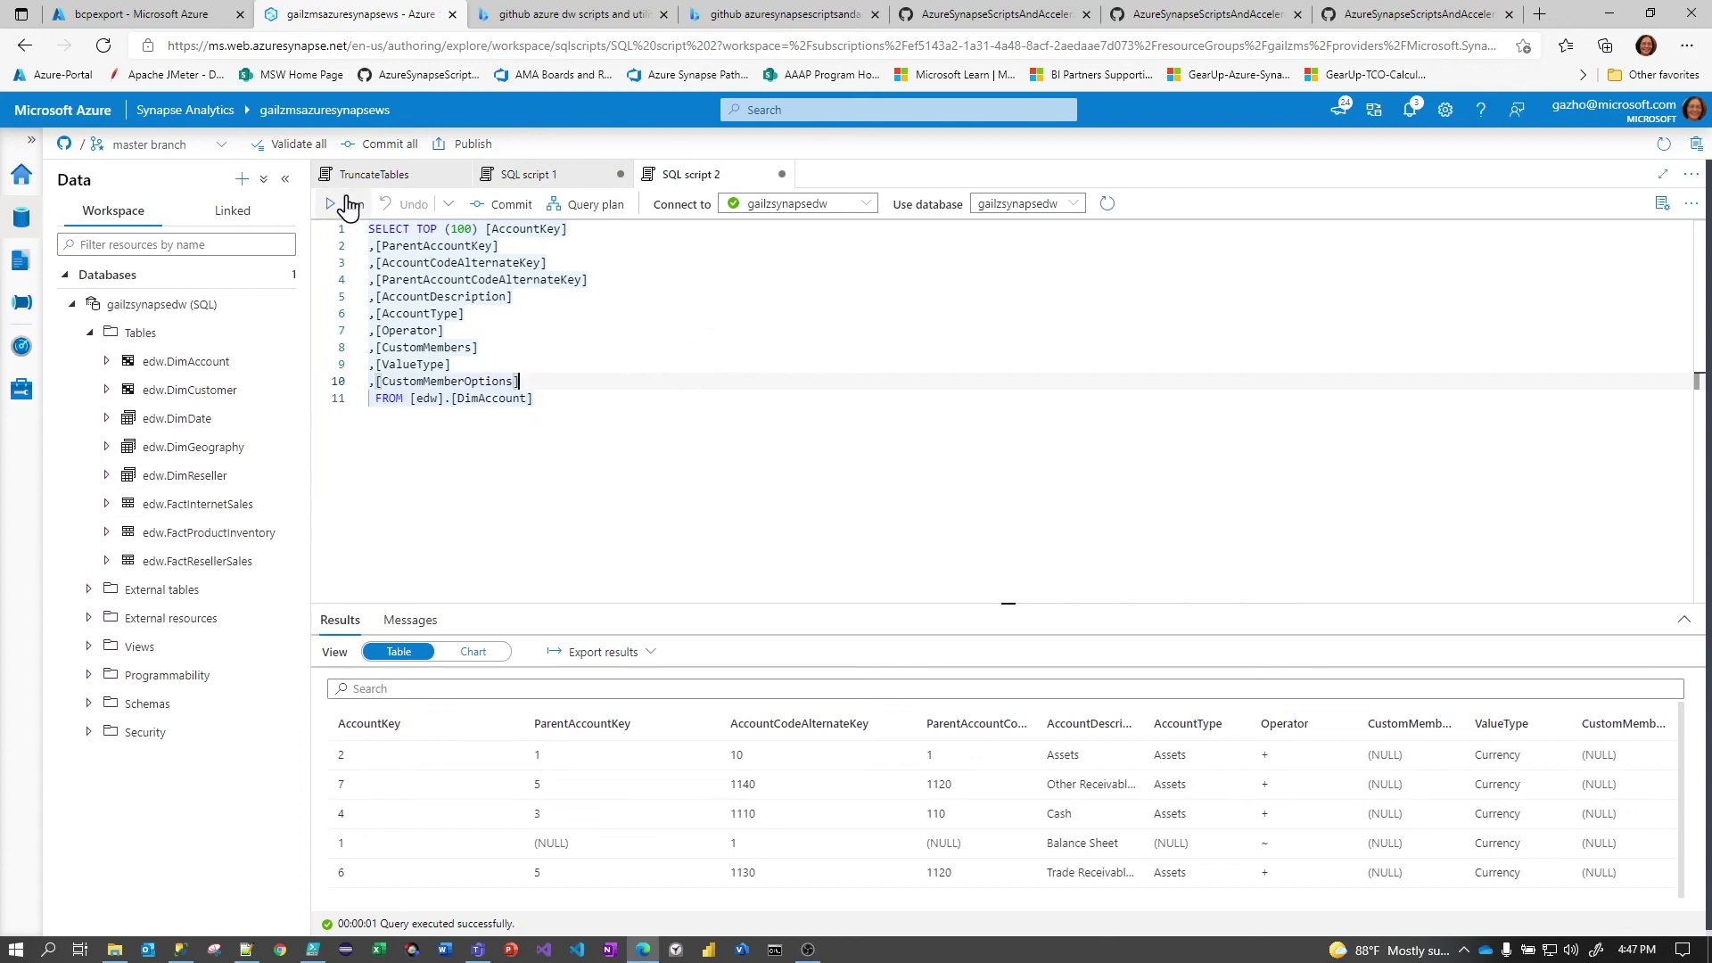
# Query the top 100 rows of edw.FactInternetSales in a new SQL script and look through the loaded data
pyautogui.click(366, 175)
pyautogui.click(723, 468)
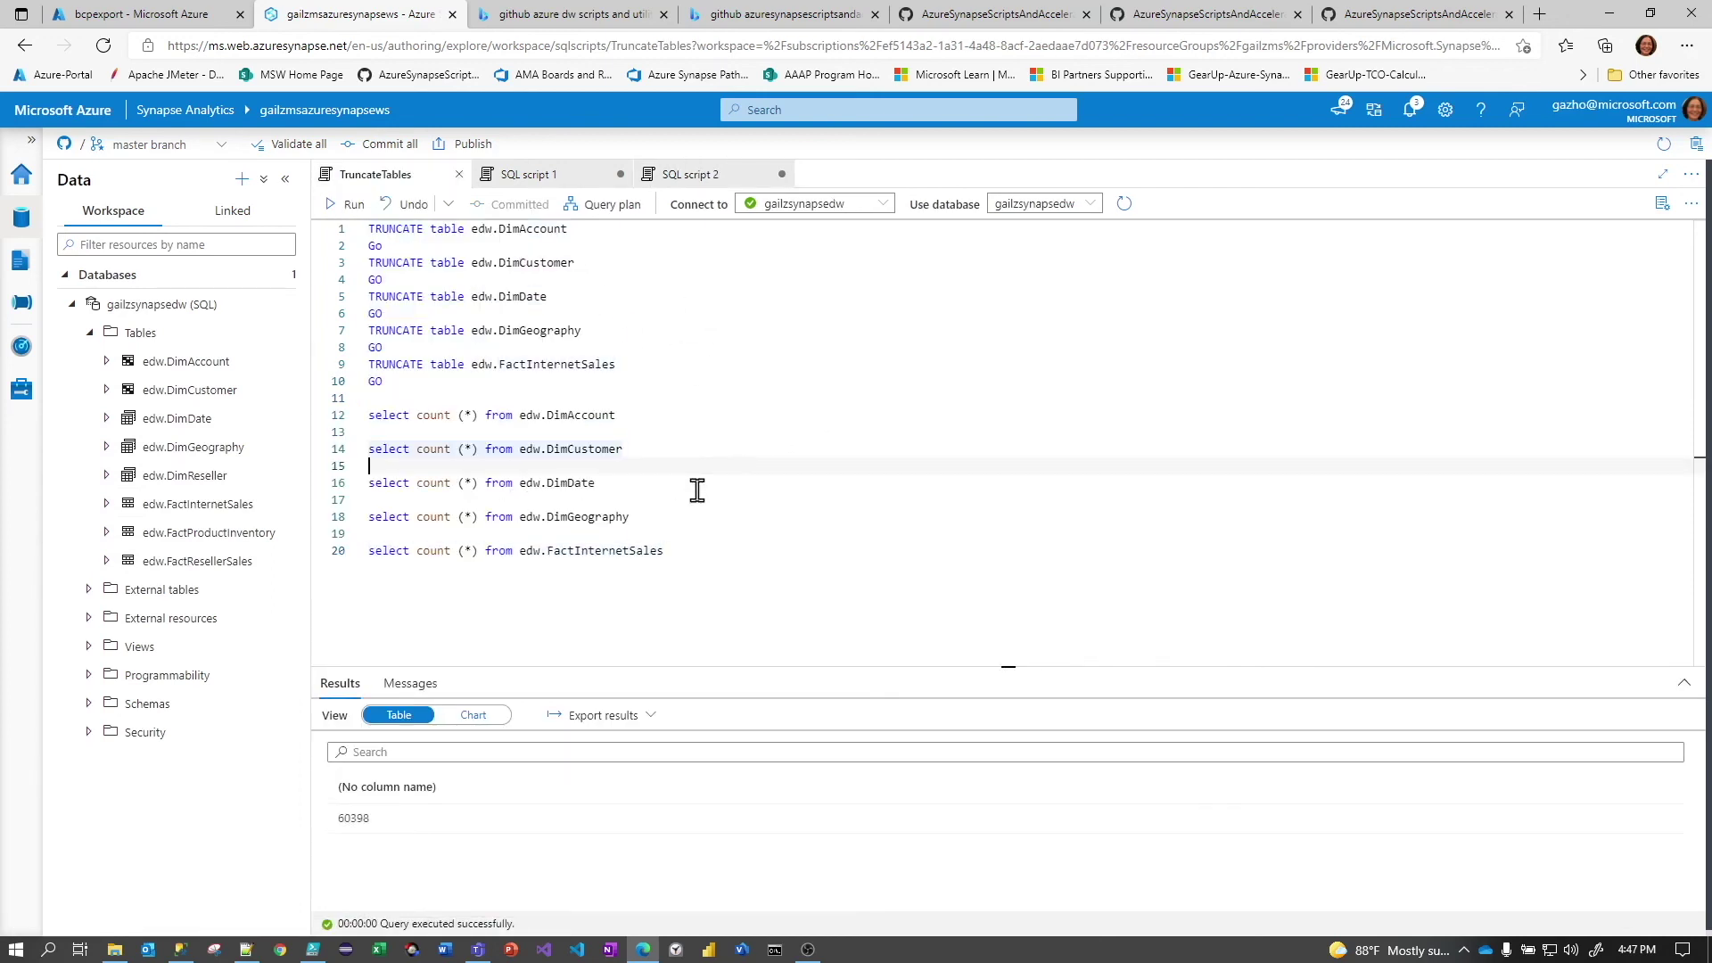
pyautogui.click(272, 506)
pyautogui.moveTo(357, 532)
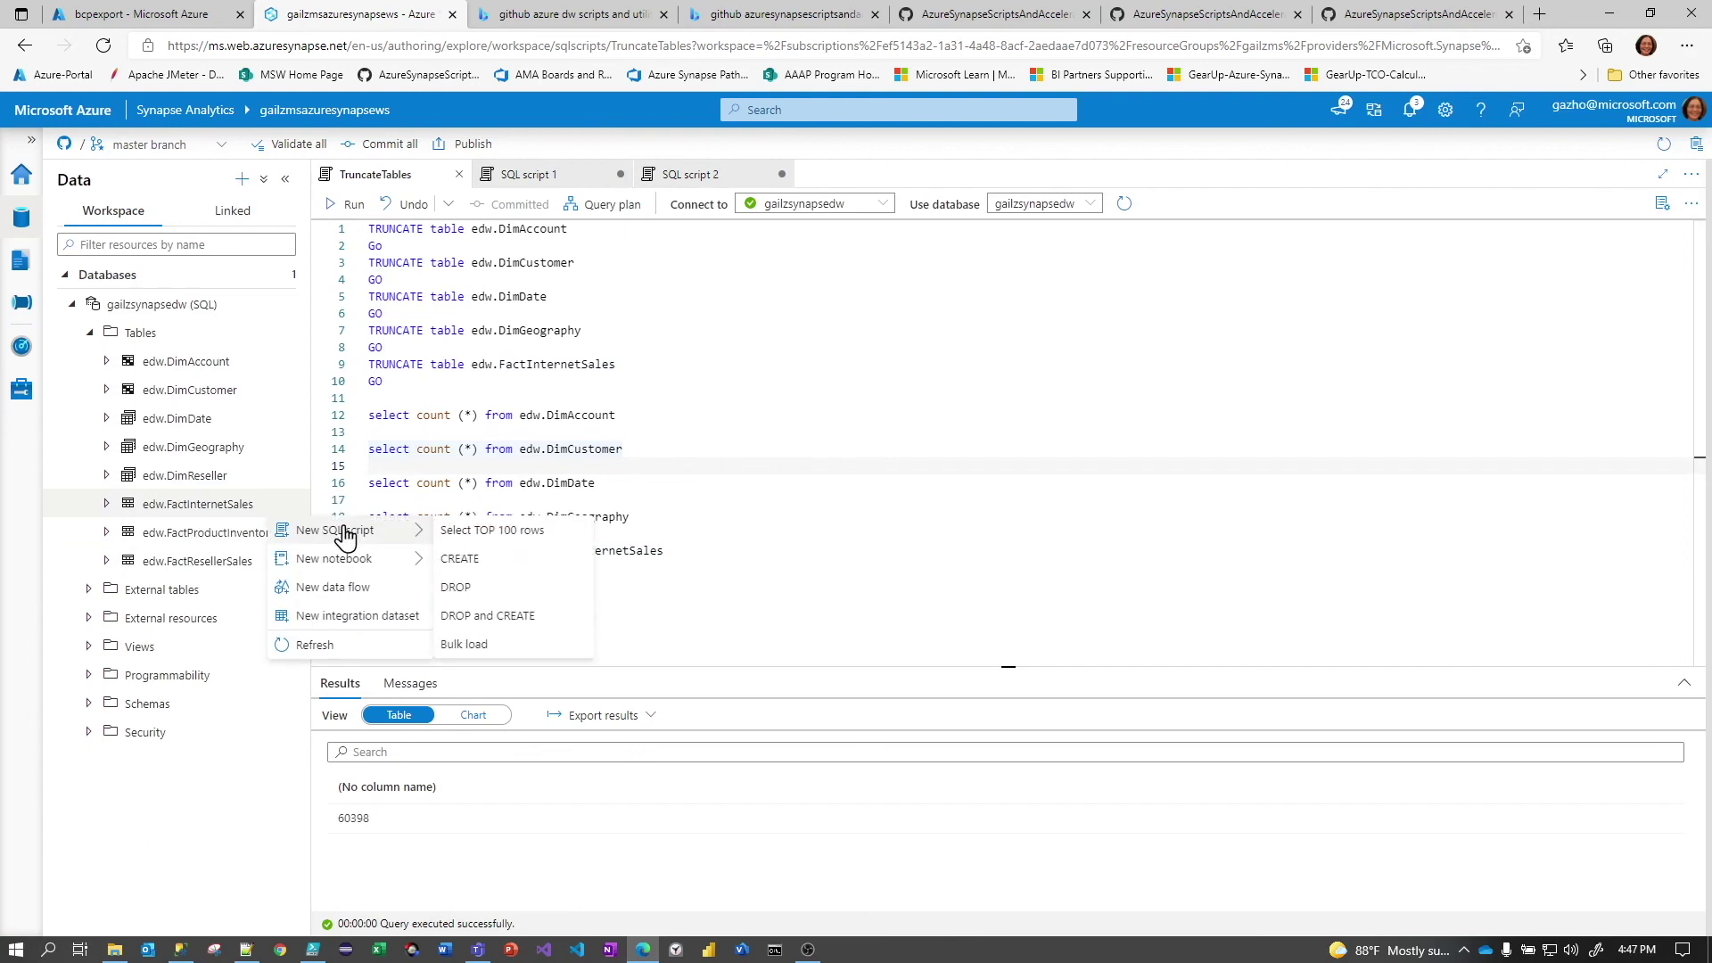
pyautogui.click(553, 533)
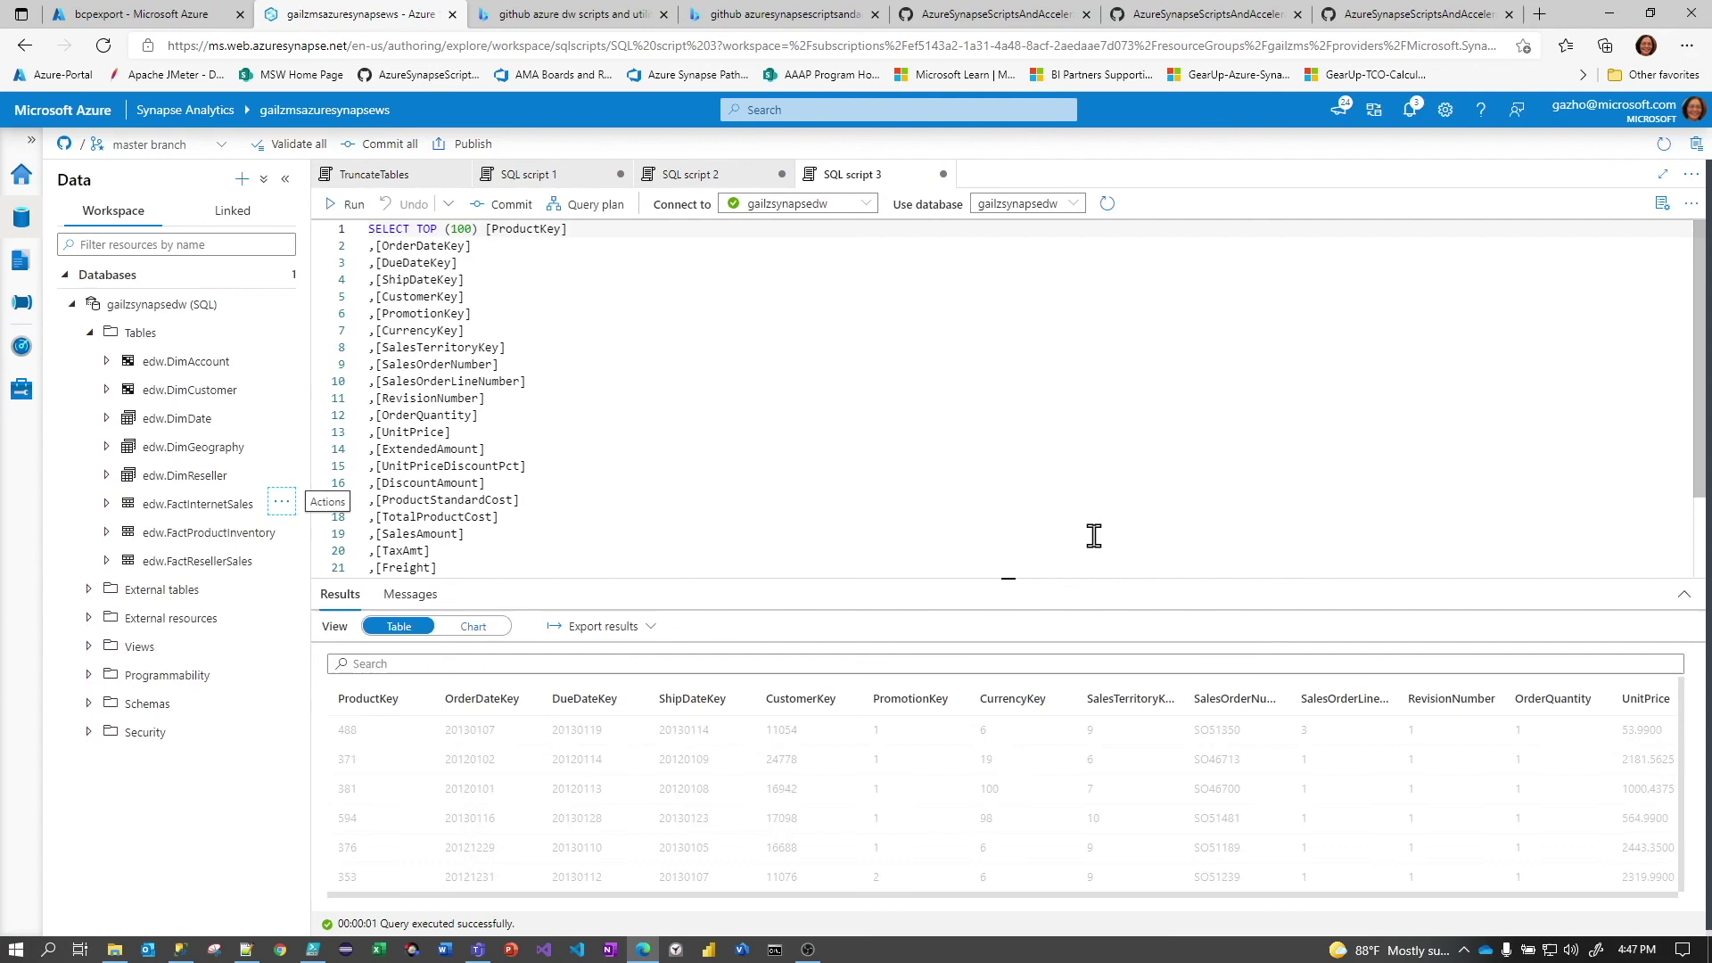
pyautogui.scroll(-8, 1373, 778)
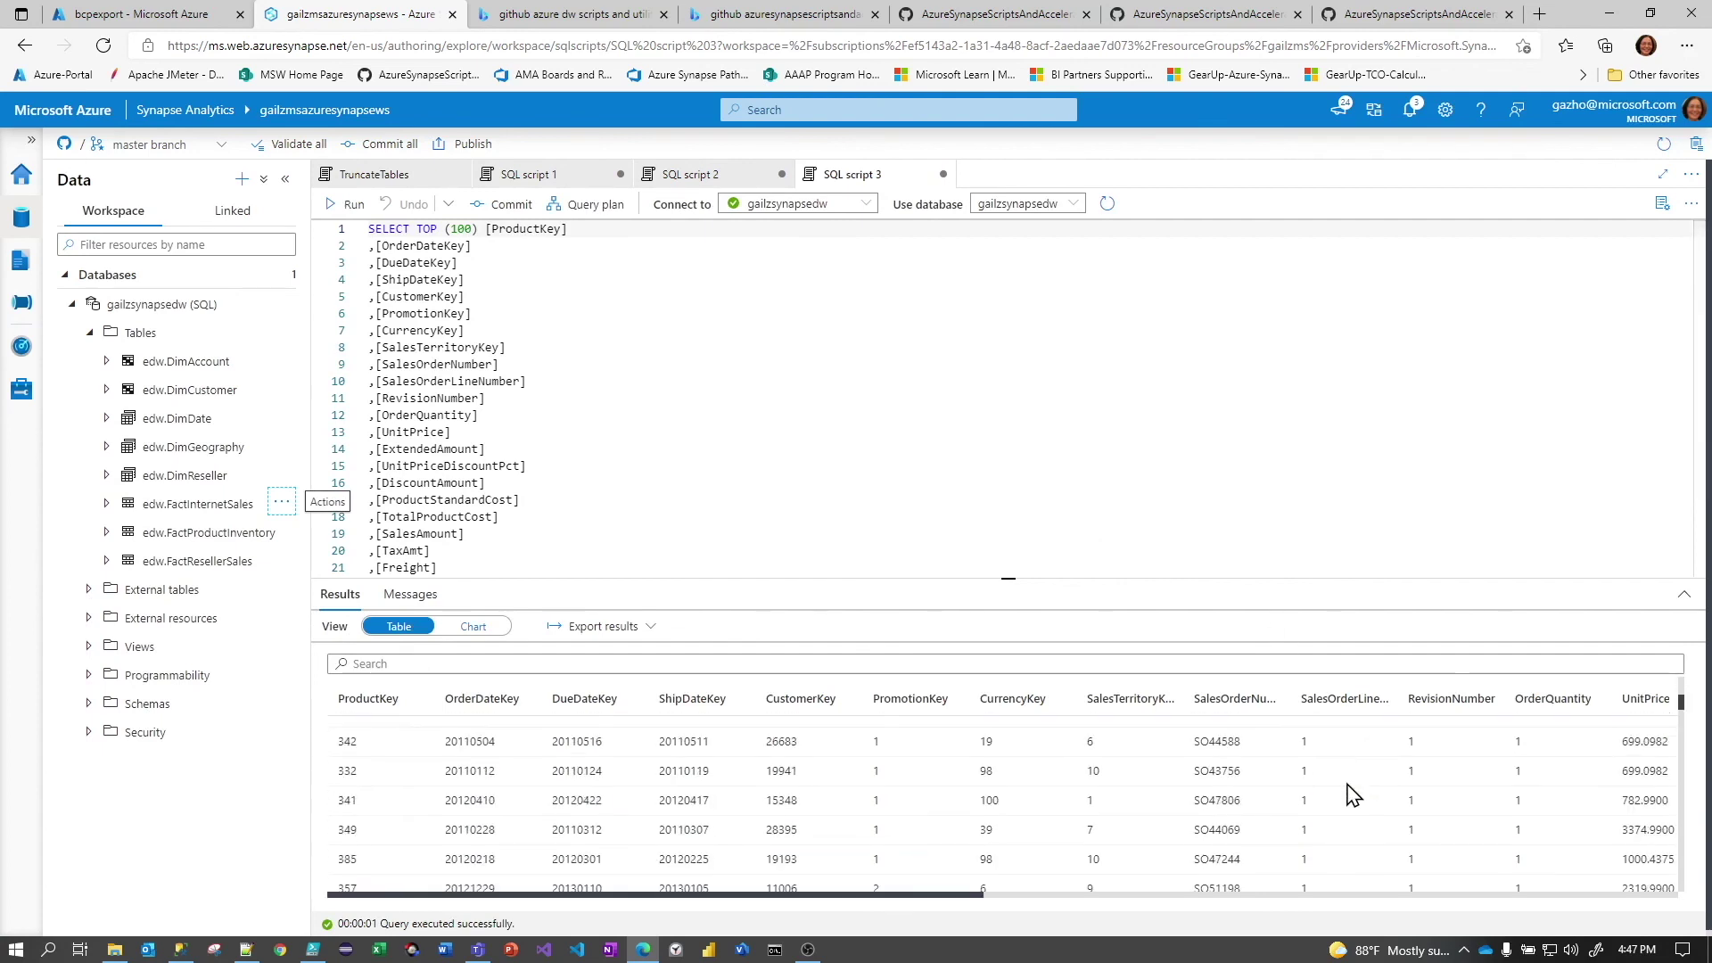
pyautogui.scroll(-10, 987, 883)
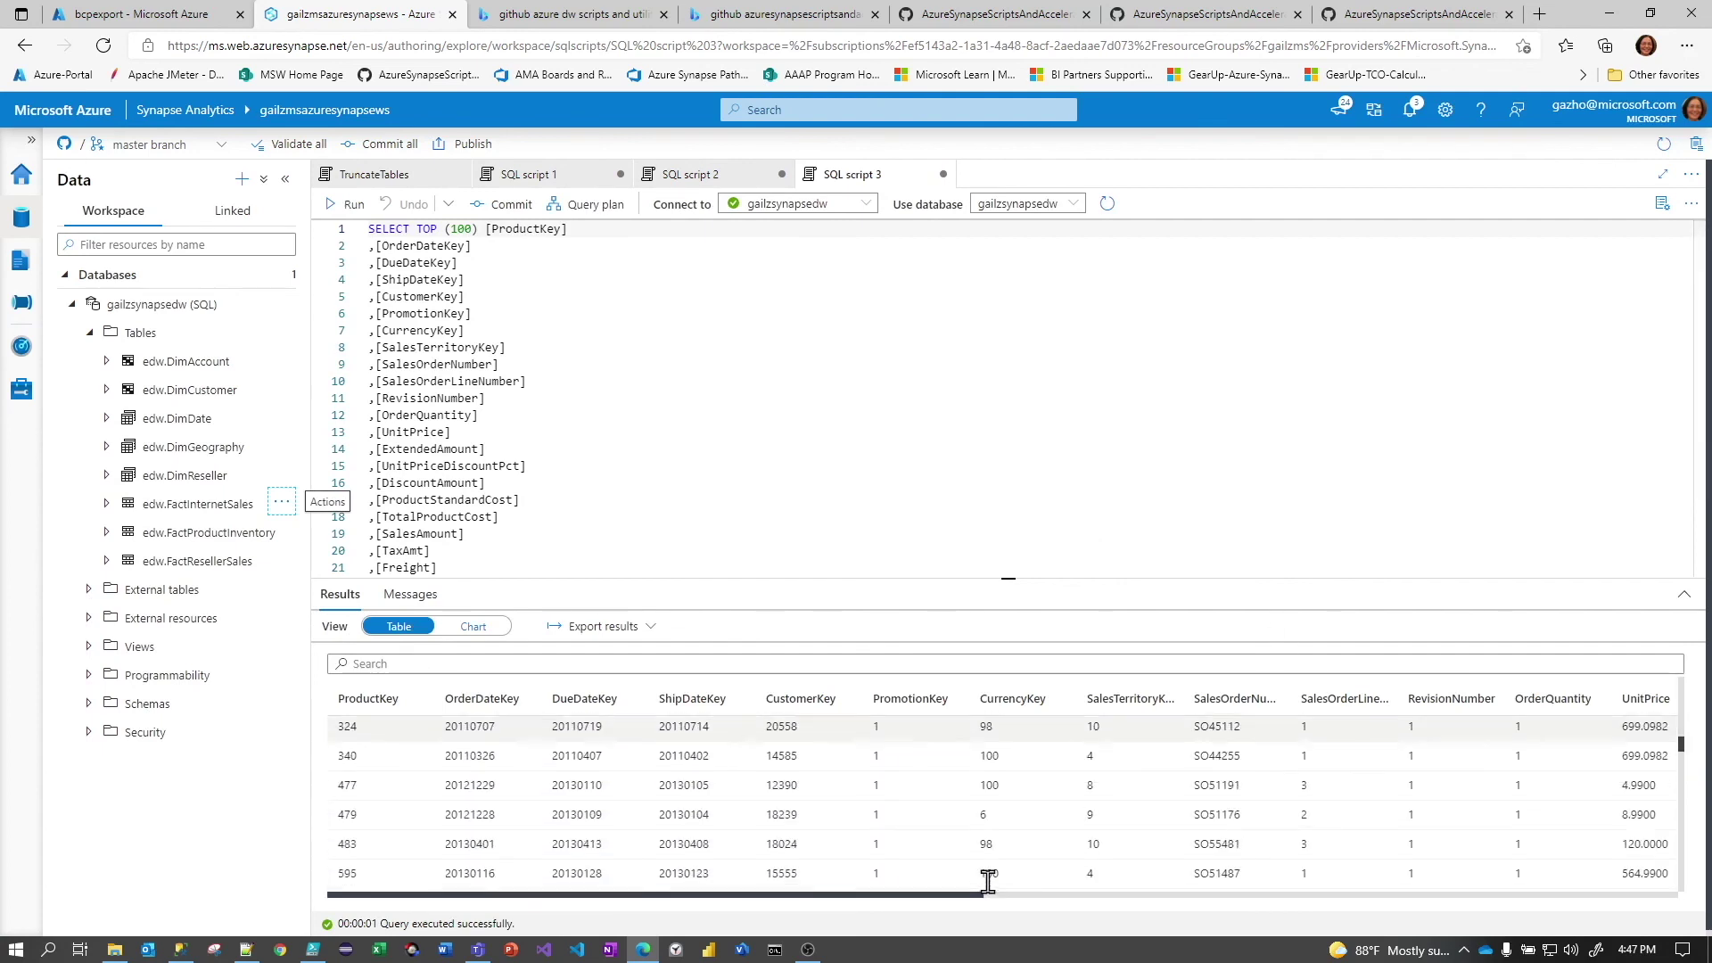
pyautogui.scroll(-5, 990, 876)
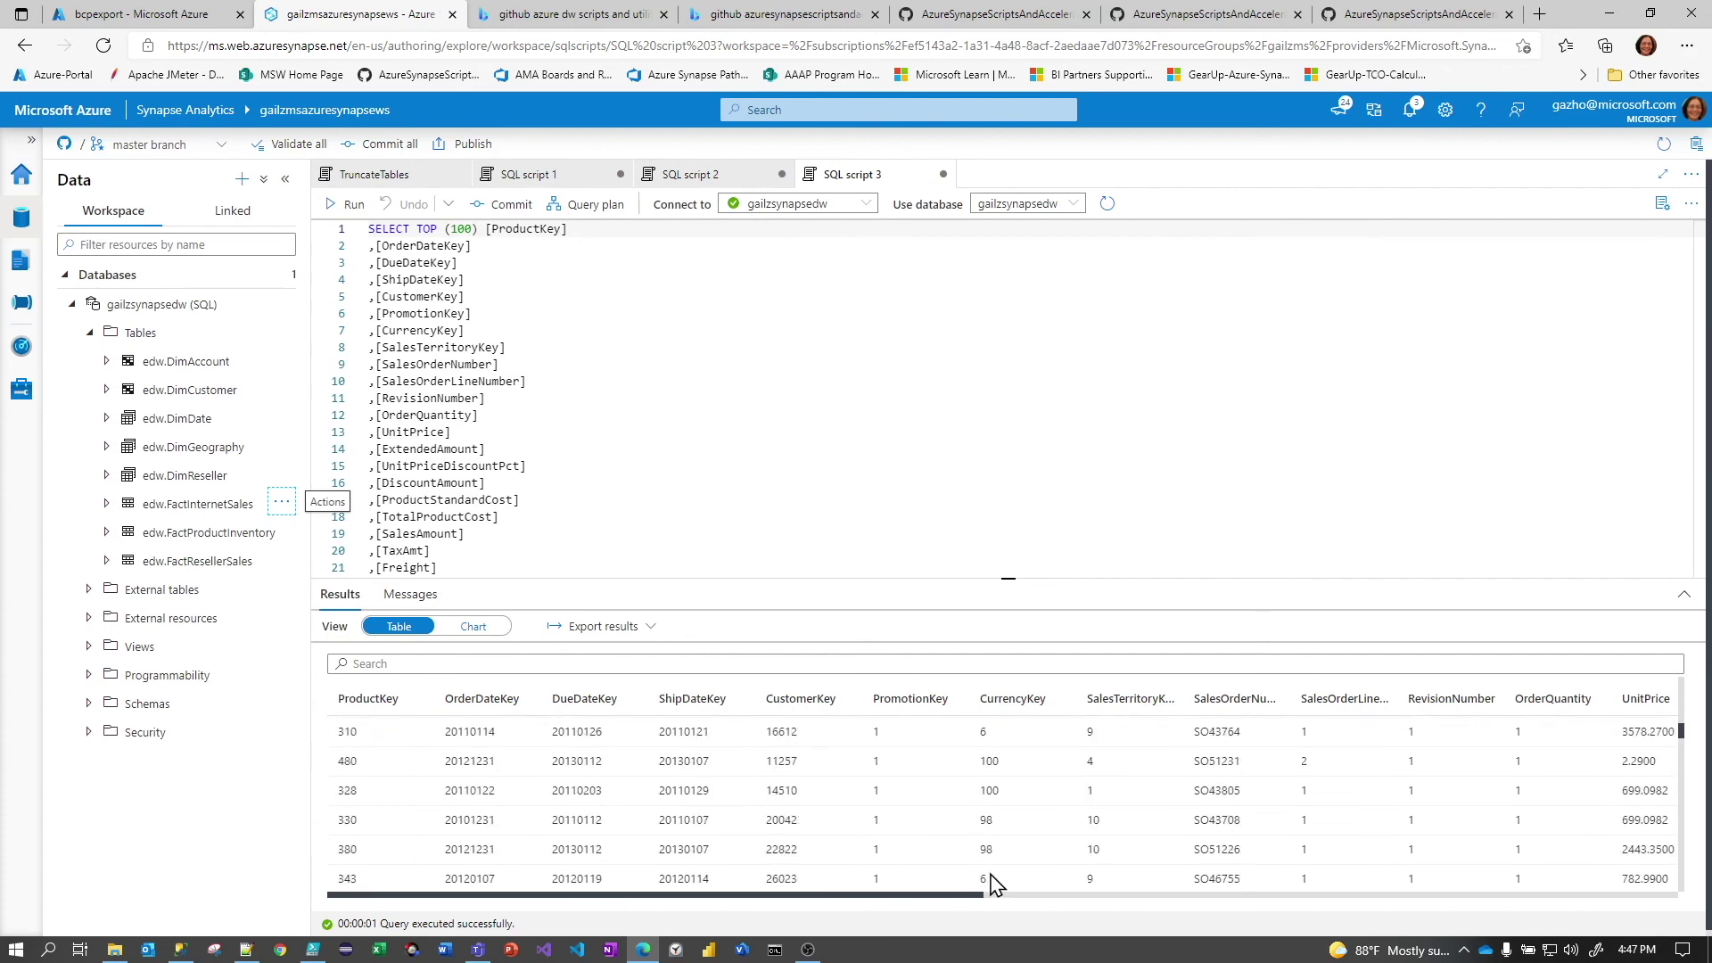
pyautogui.click(736, 421)
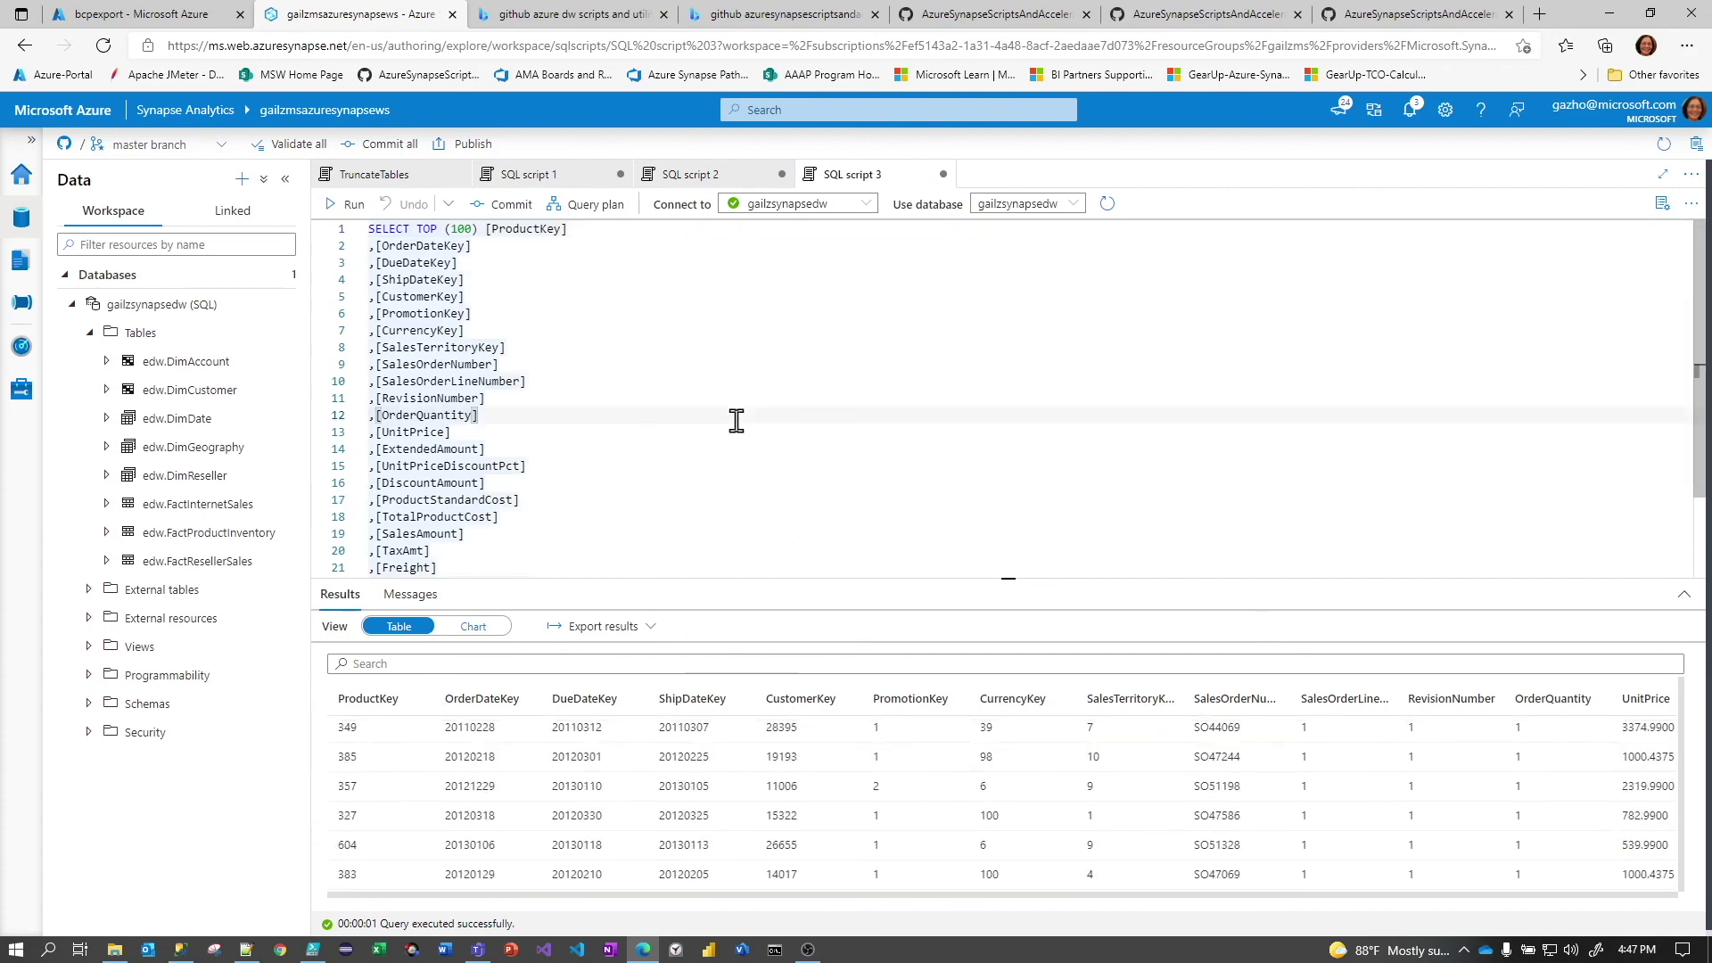
# Review the Migration Option 1 BCP flow diagram in the SQLServer README of the AzureSynapseScriptsAndAccelerators GitHub repository
pyautogui.click(984, 16)
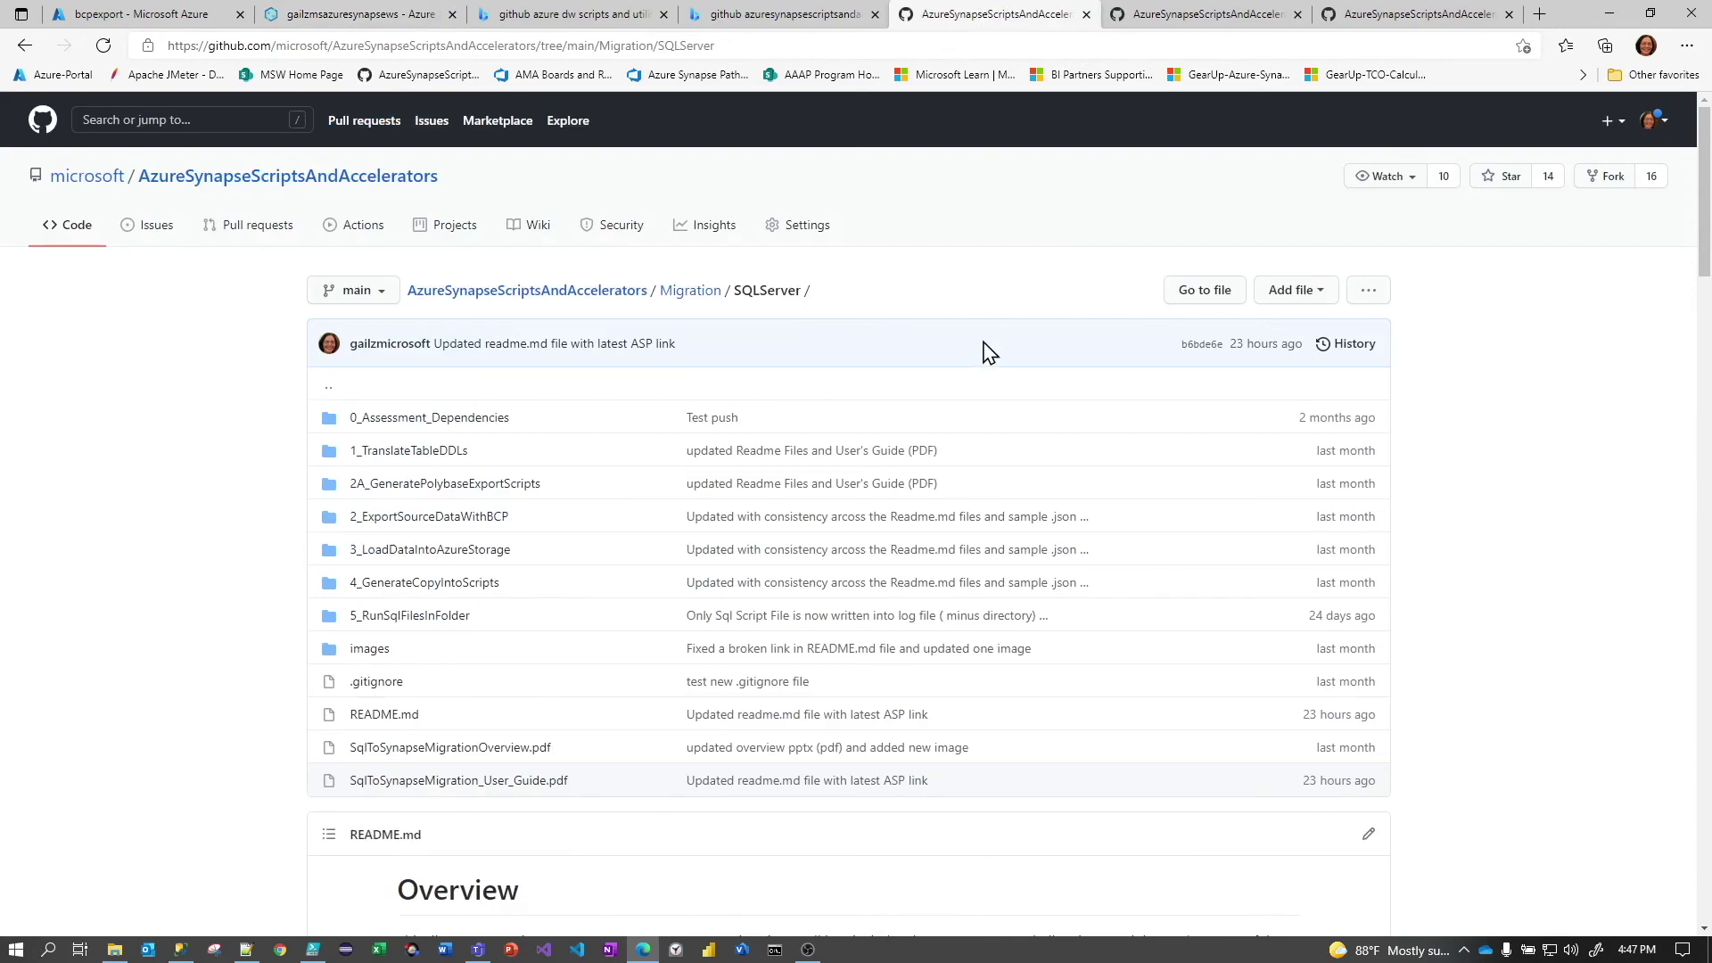
pyautogui.scroll(-15, 988, 334)
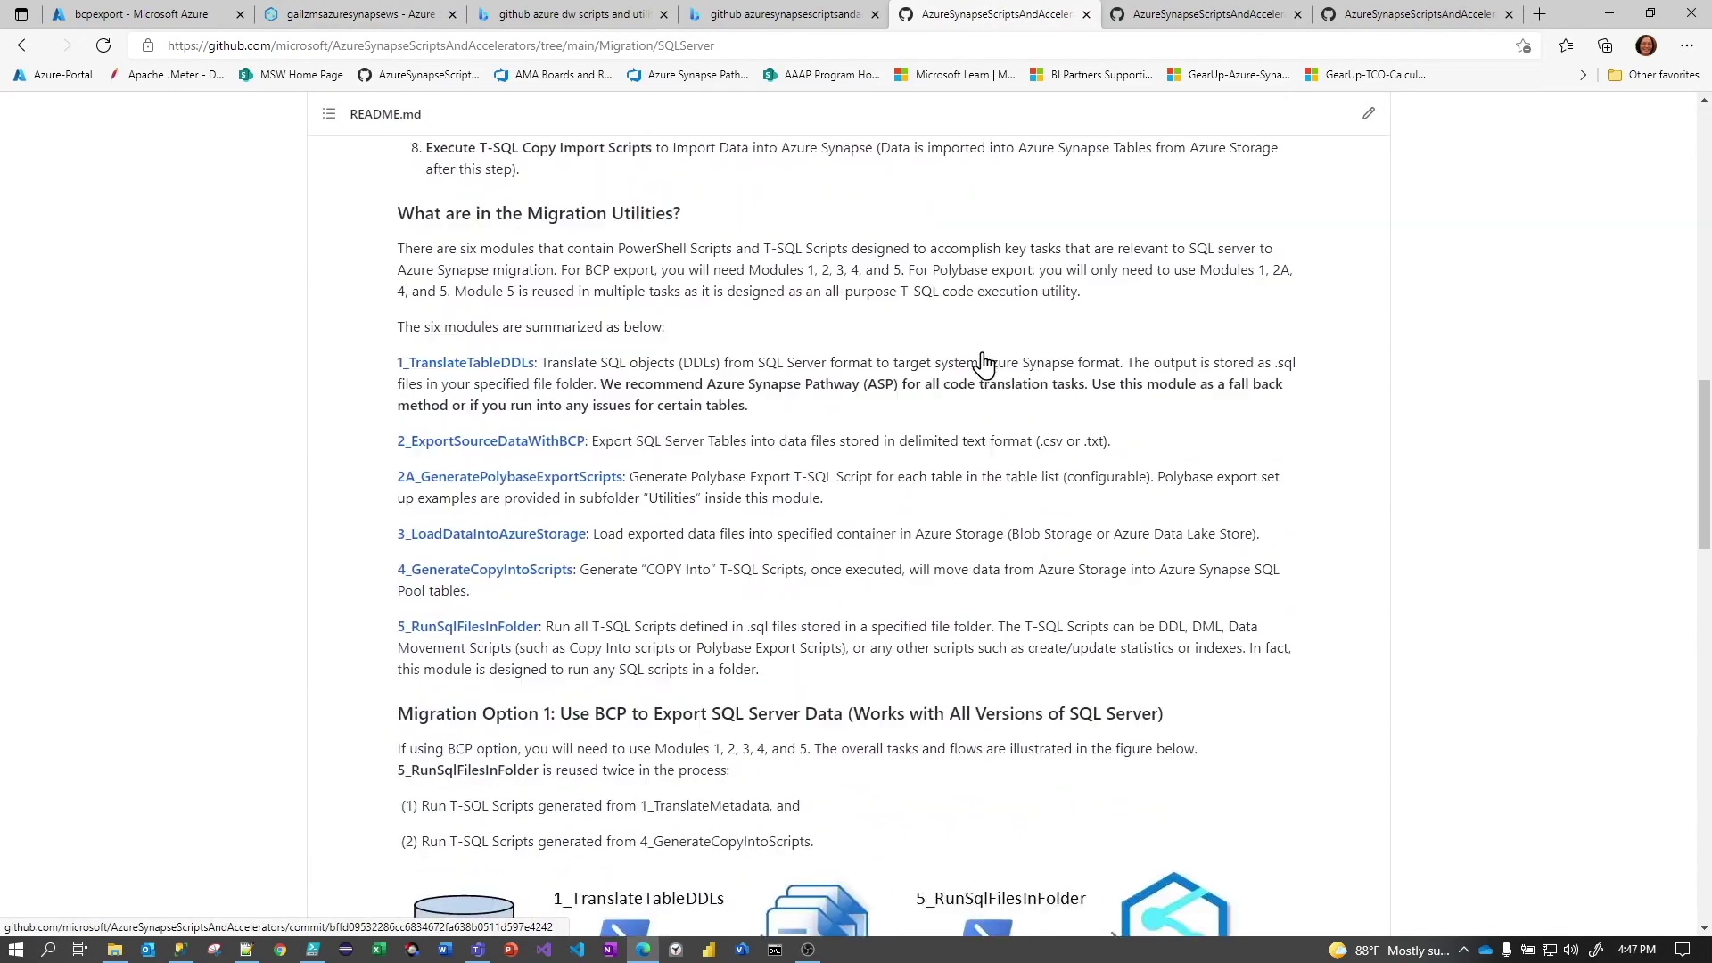
pyautogui.scroll(-8, 985, 364)
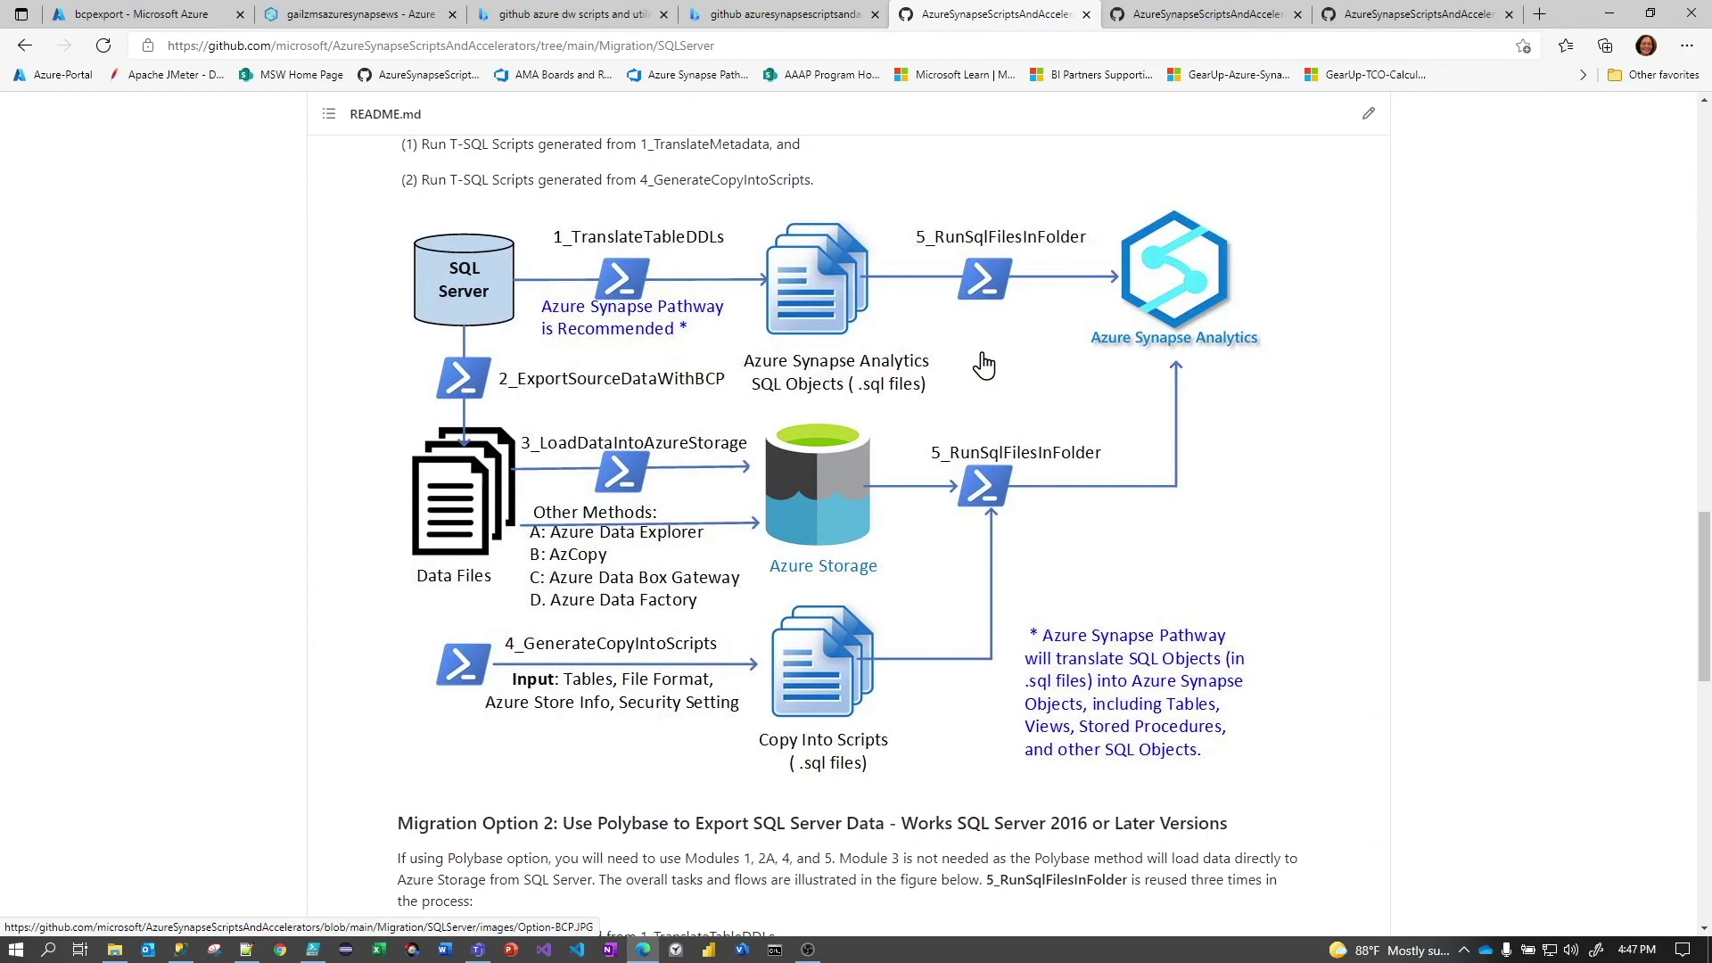
pyautogui.scroll(-1, 984, 364)
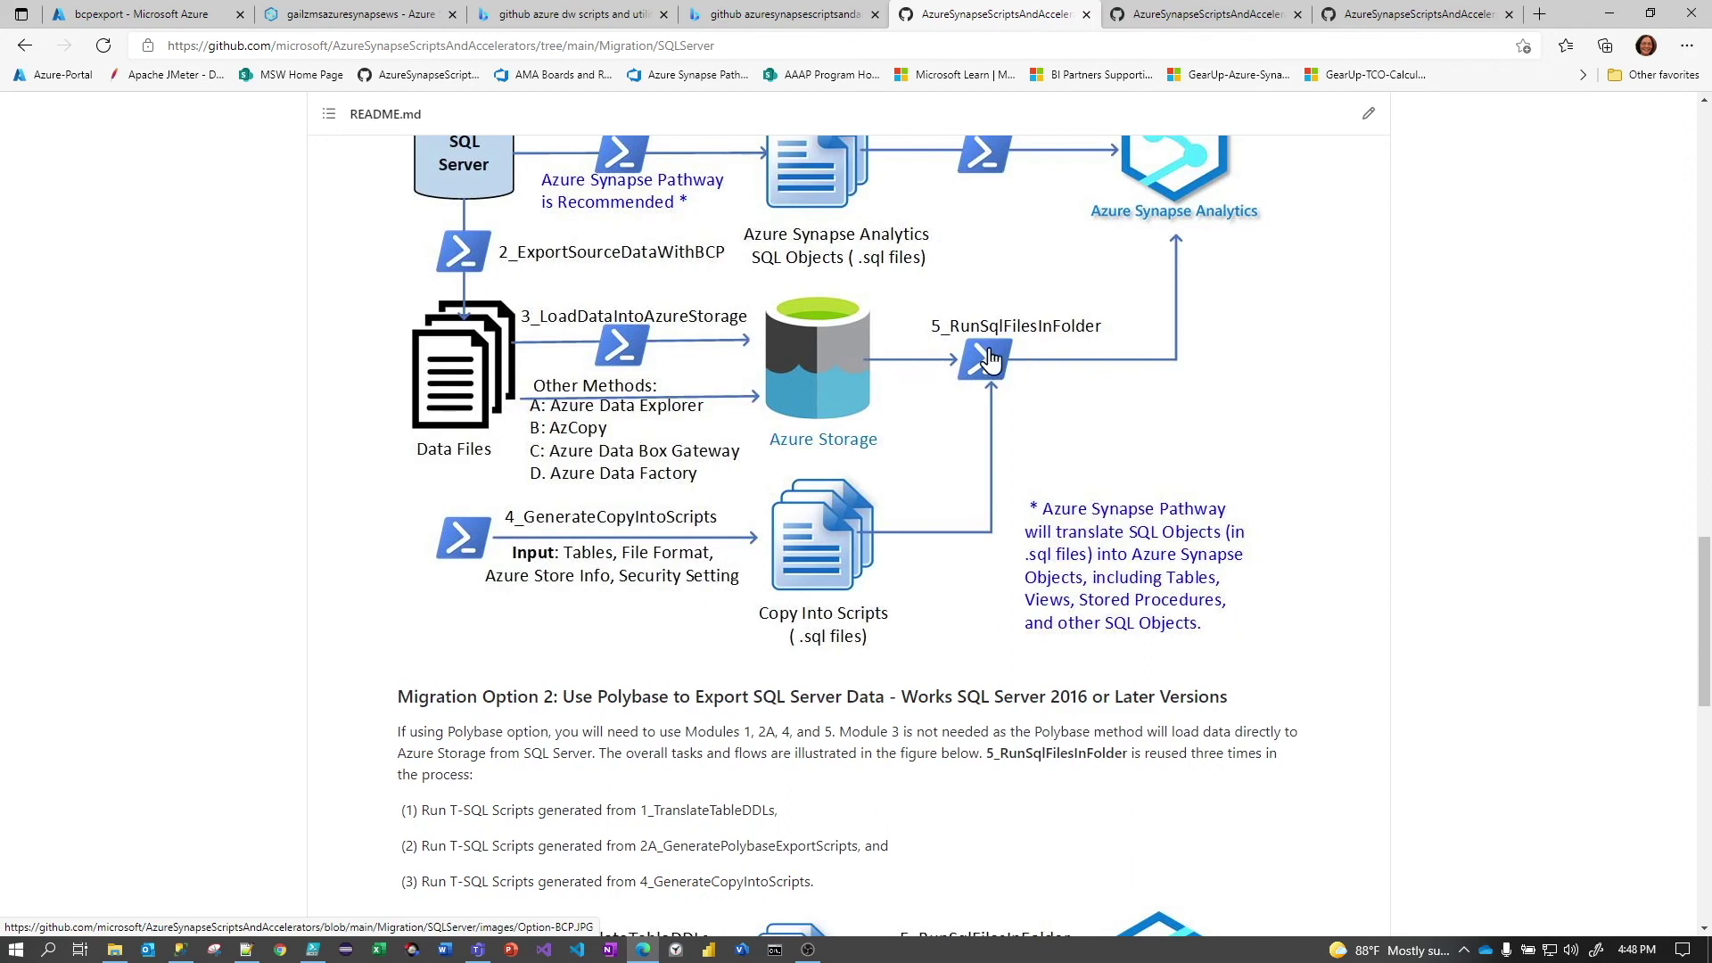
pyautogui.scroll(1, 1190, 243)
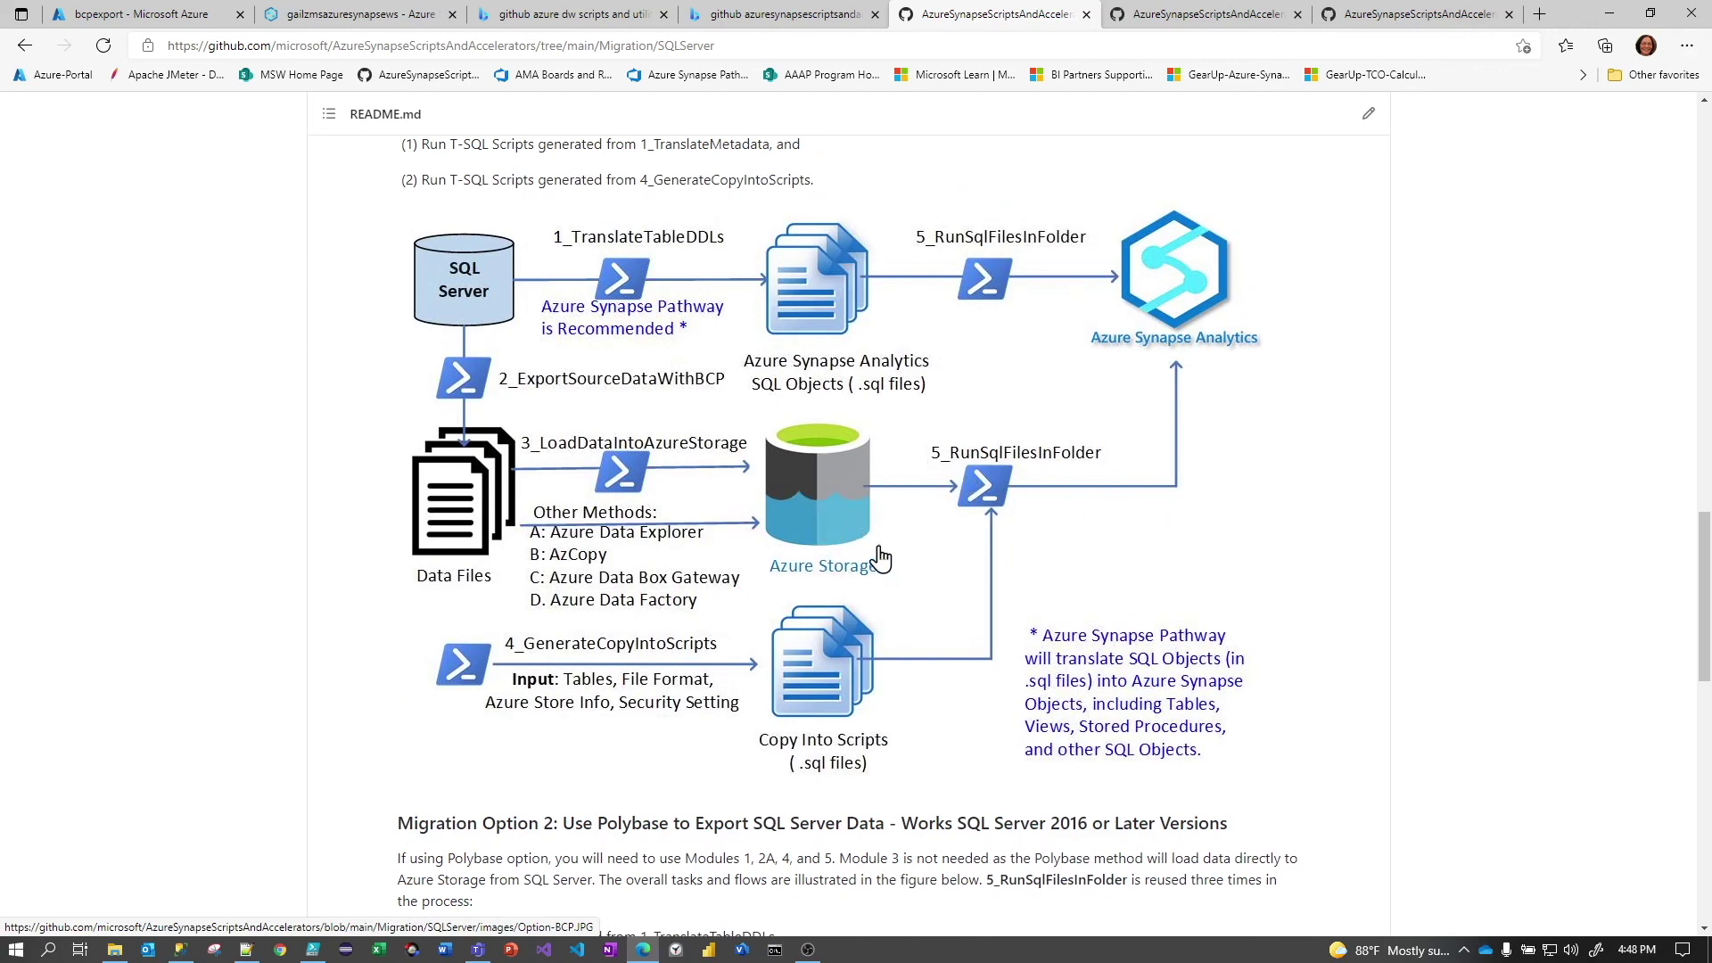
pyautogui.scroll(3, 835, 673)
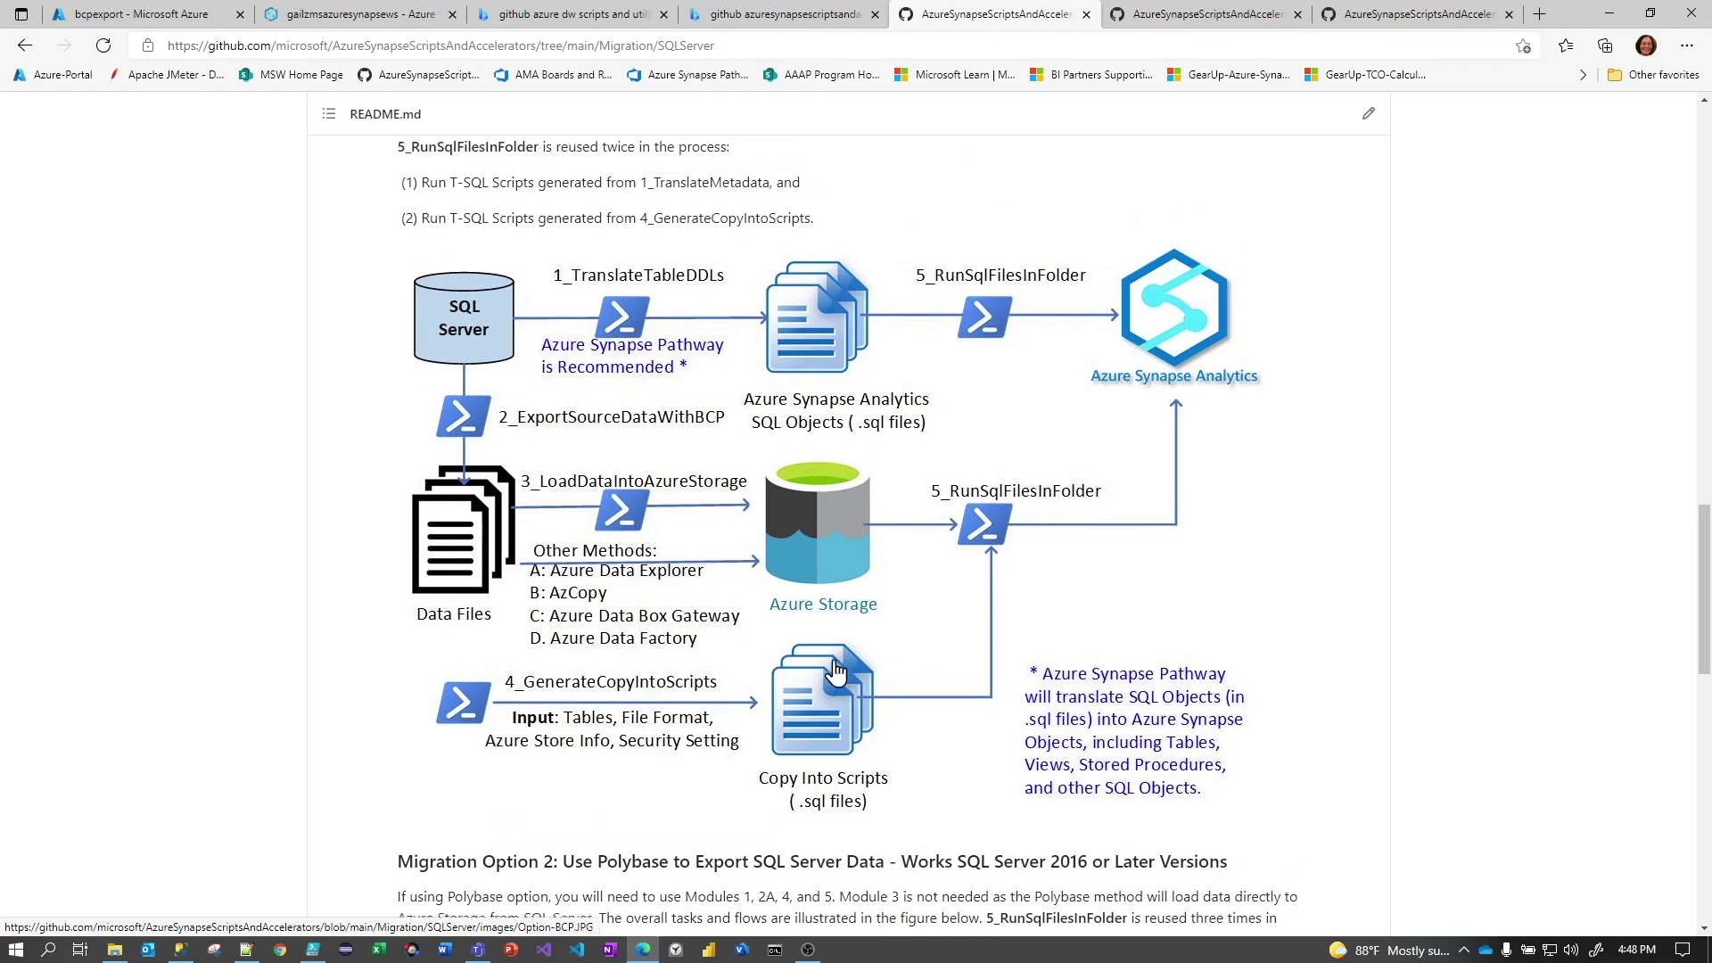
pyautogui.scroll(-3, 772, 361)
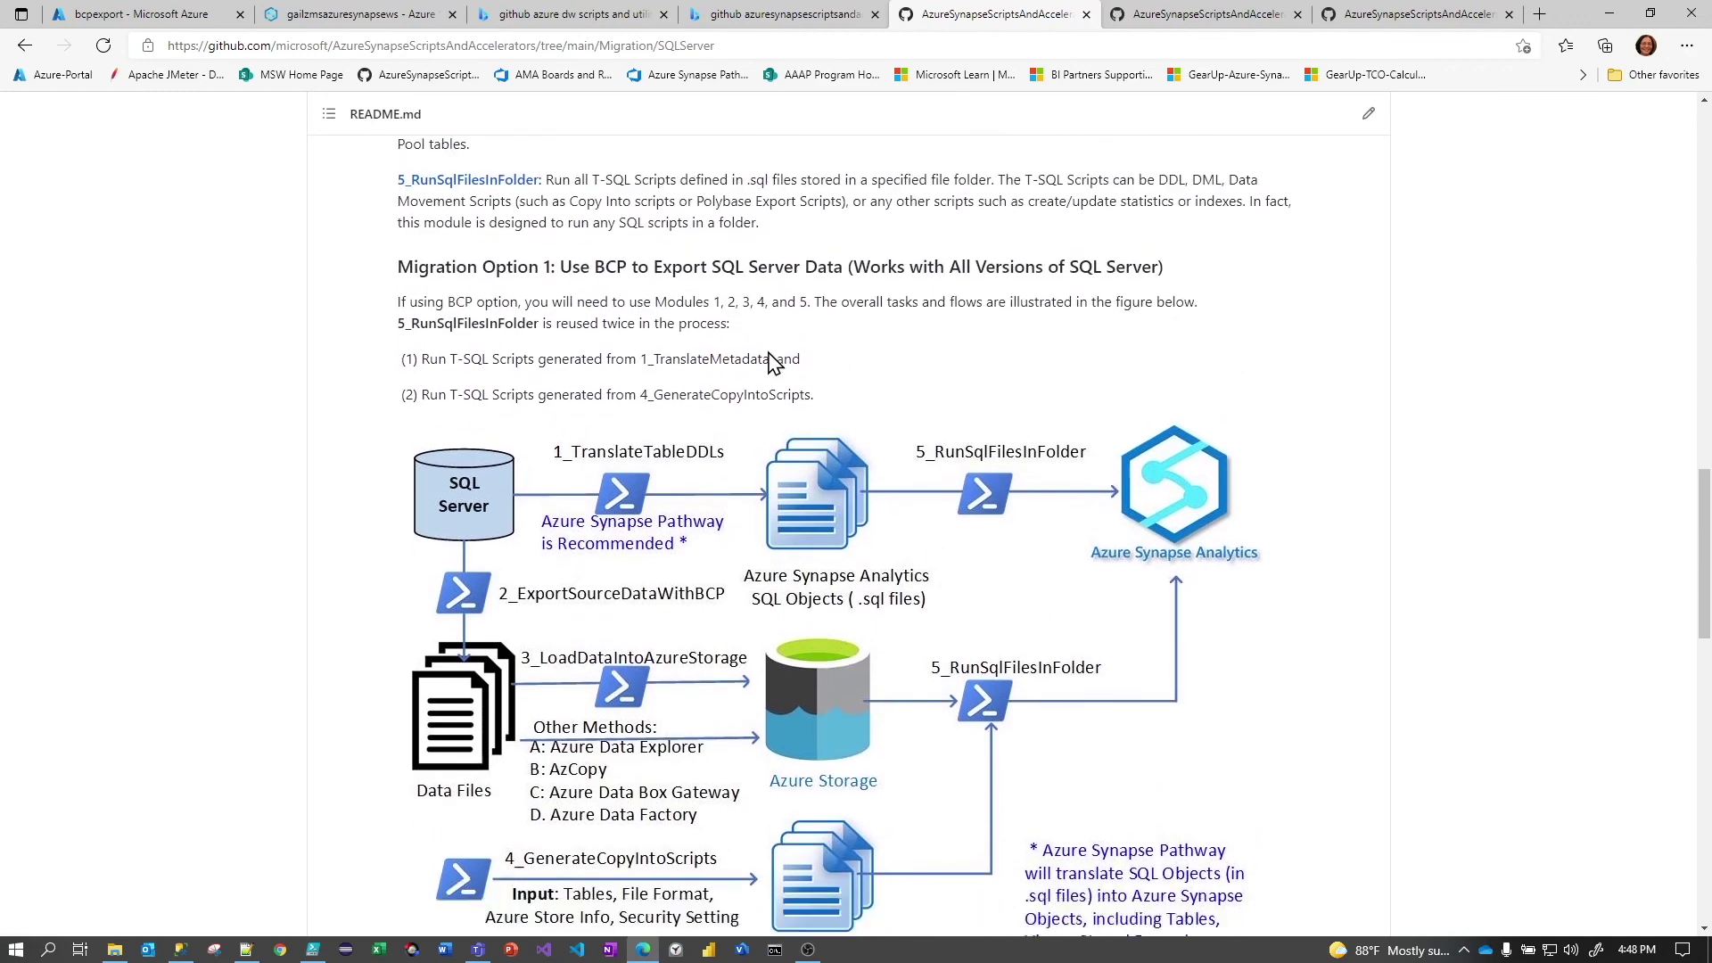